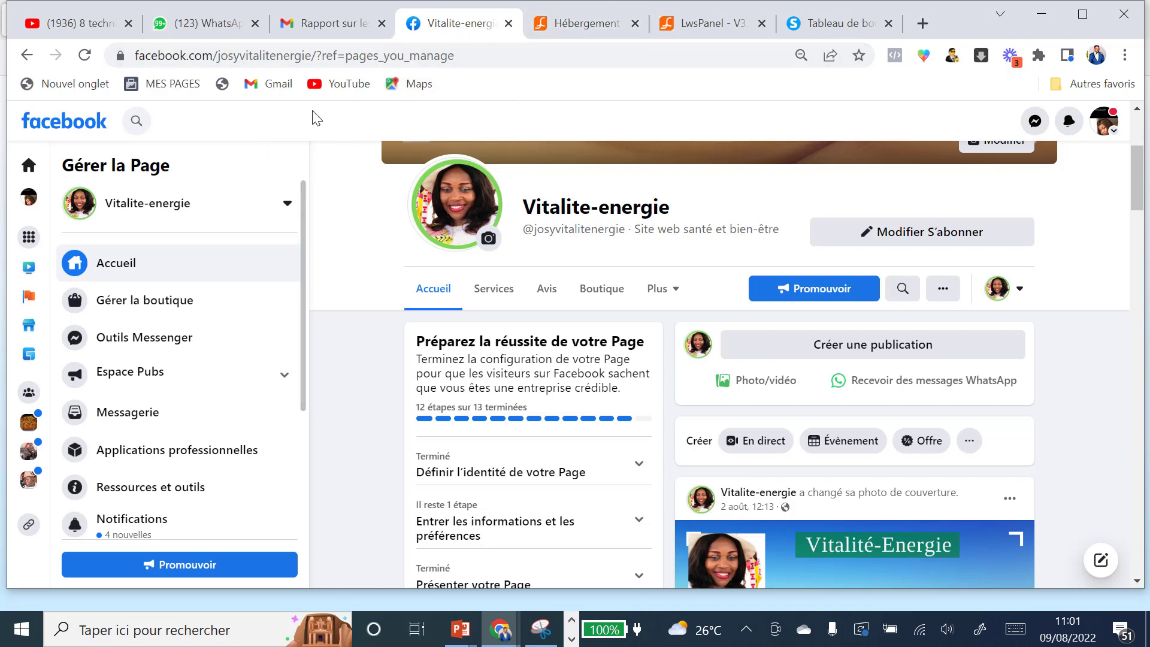
# Step: Look over the LWS hosting panel, then switch to the systeme.io dashboard
pyautogui.click(699, 27)
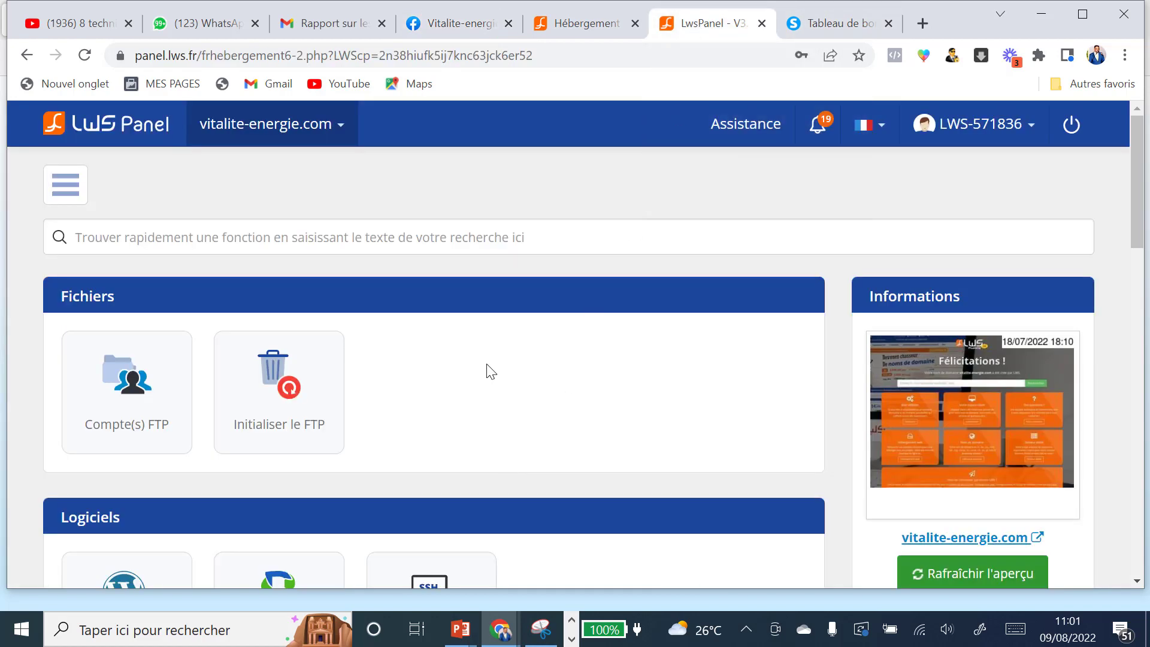
pyautogui.scroll(-1, 515, 336)
pyautogui.scroll(1, 554, 263)
pyautogui.click(842, 25)
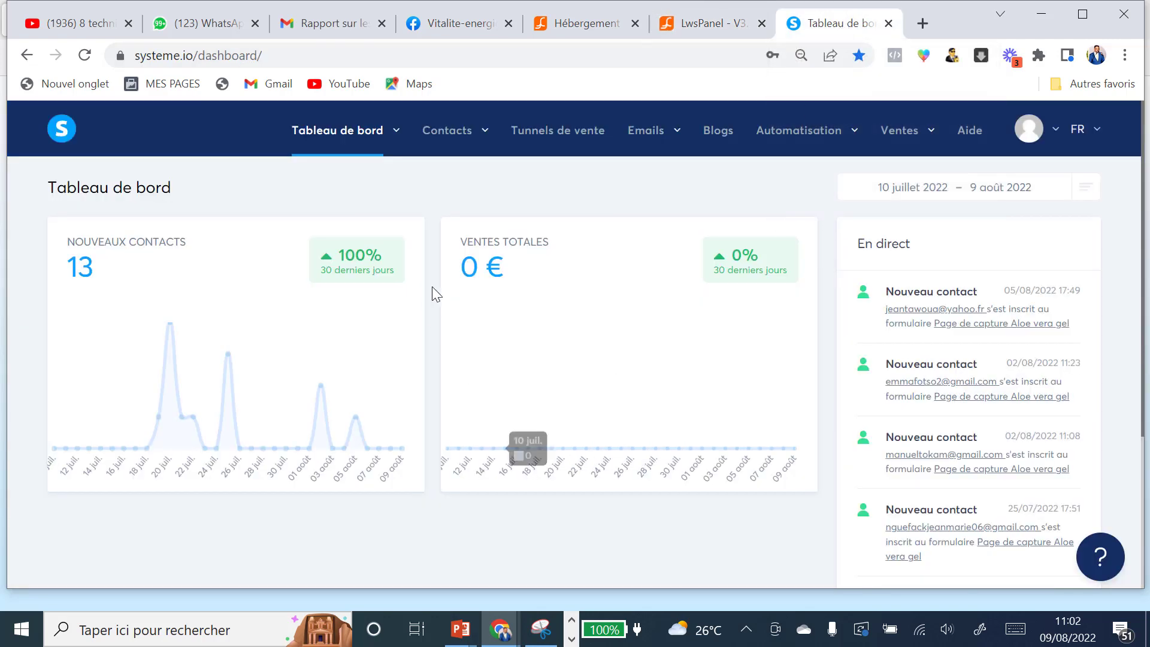
# Step: Go to Tunnels de vente and open the Pulpe d'aloes josiane funnel
pyautogui.click(539, 135)
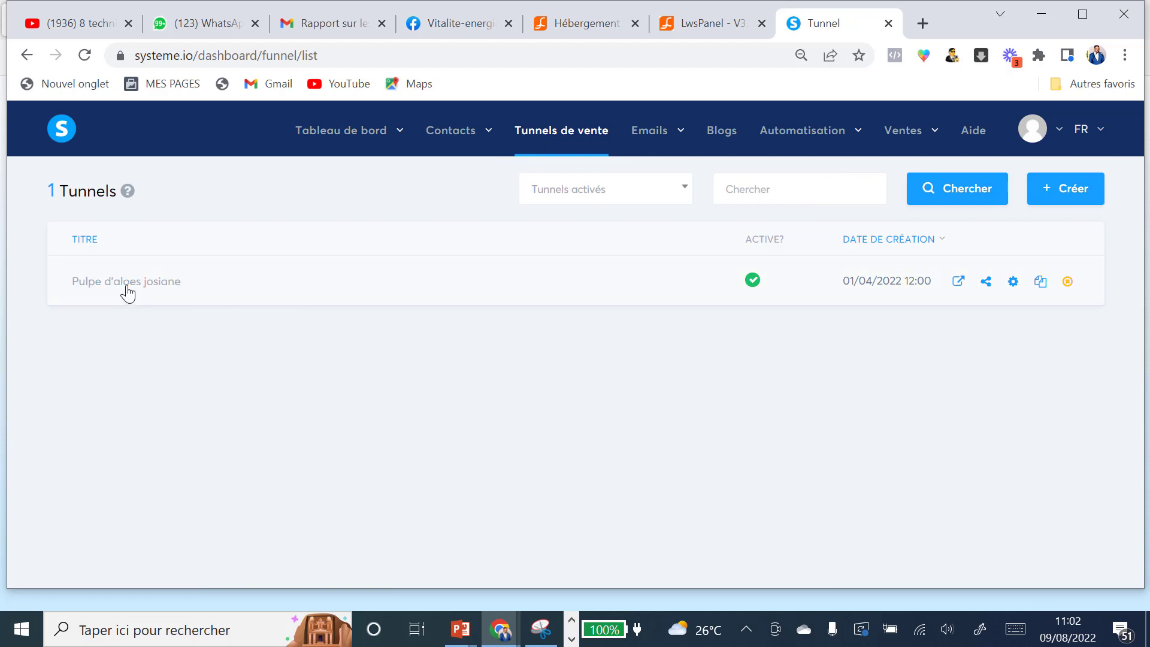
pyautogui.click(127, 284)
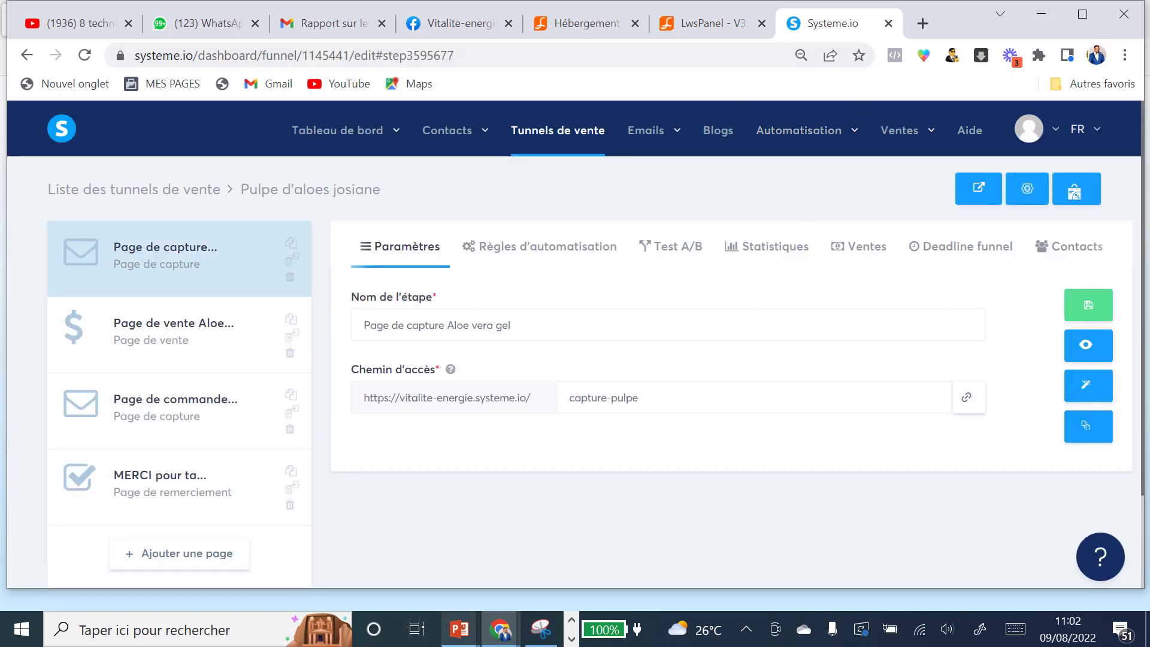
pyautogui.moveTo(460, 629)
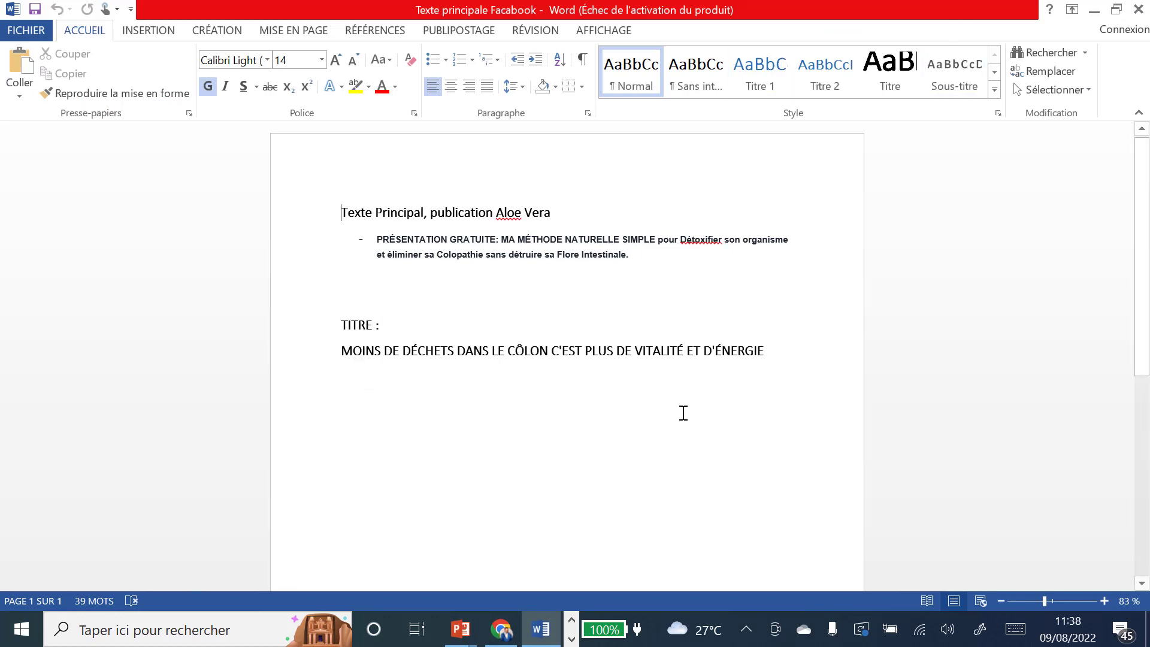
# Step: Return to the systeme.io capture page settings in Chrome
pyautogui.click(501, 629)
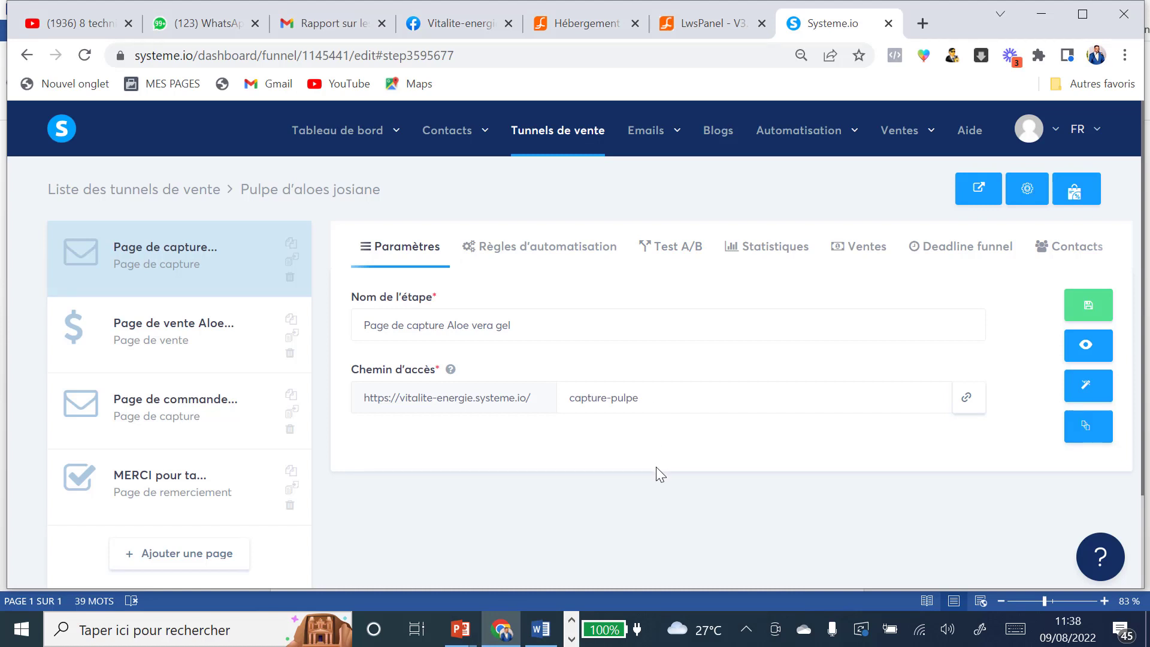
# Step: Bring the 'Vidéo Josiane Verticale' File Explorer folder to the front
pyautogui.click(572, 640)
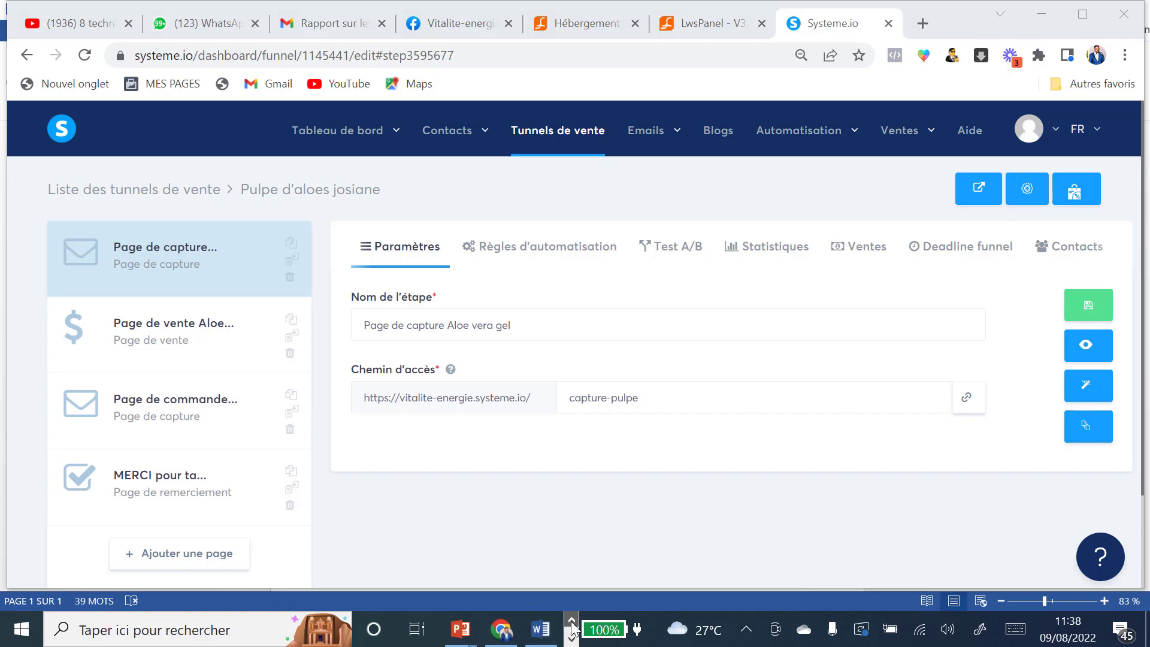
pyautogui.click(571, 623)
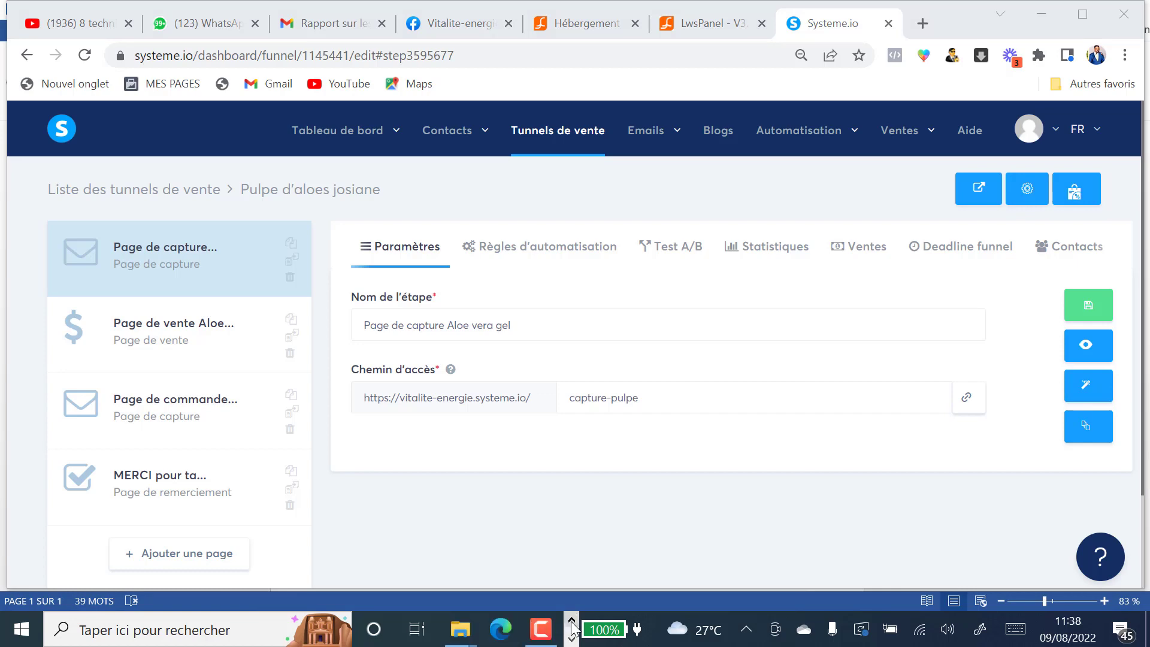
pyautogui.moveTo(457, 636)
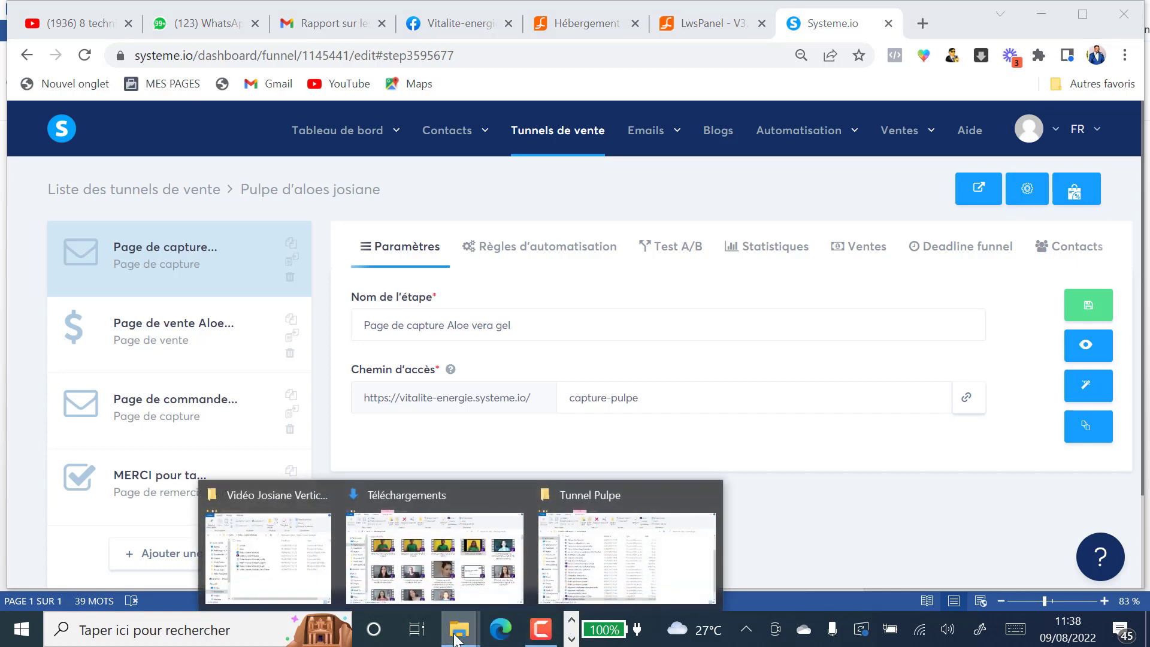
pyautogui.moveTo(615, 589)
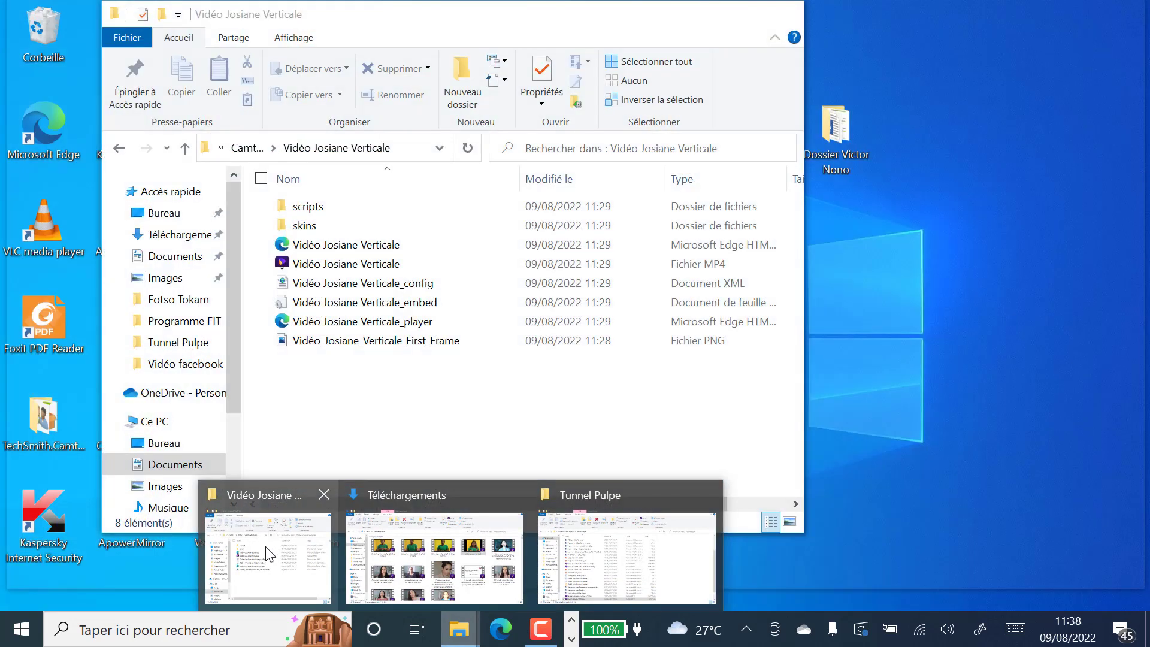
pyautogui.click(267, 551)
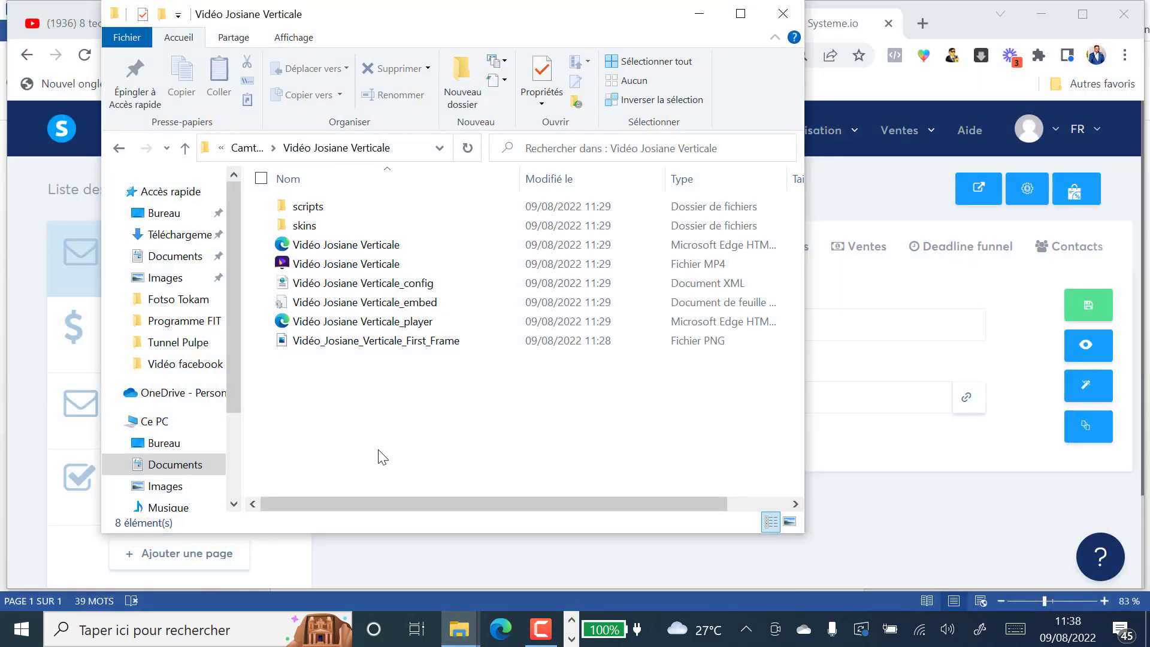
# Step: Page through the taskbar icons back to the browser
pyautogui.click(573, 639)
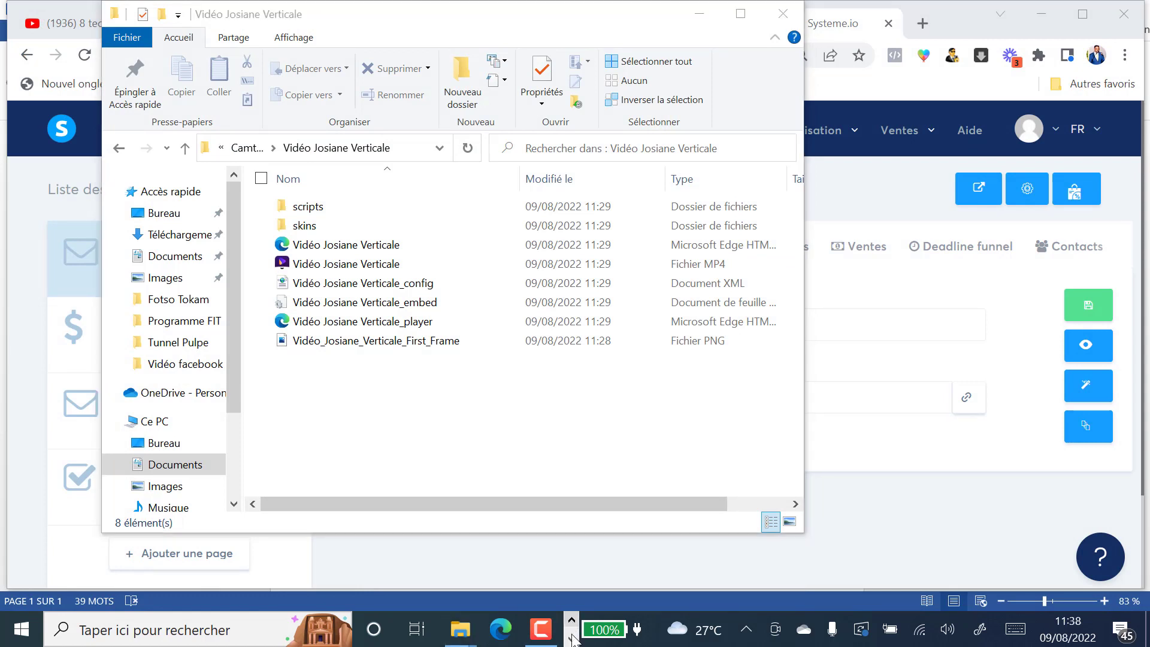
pyautogui.click(572, 638)
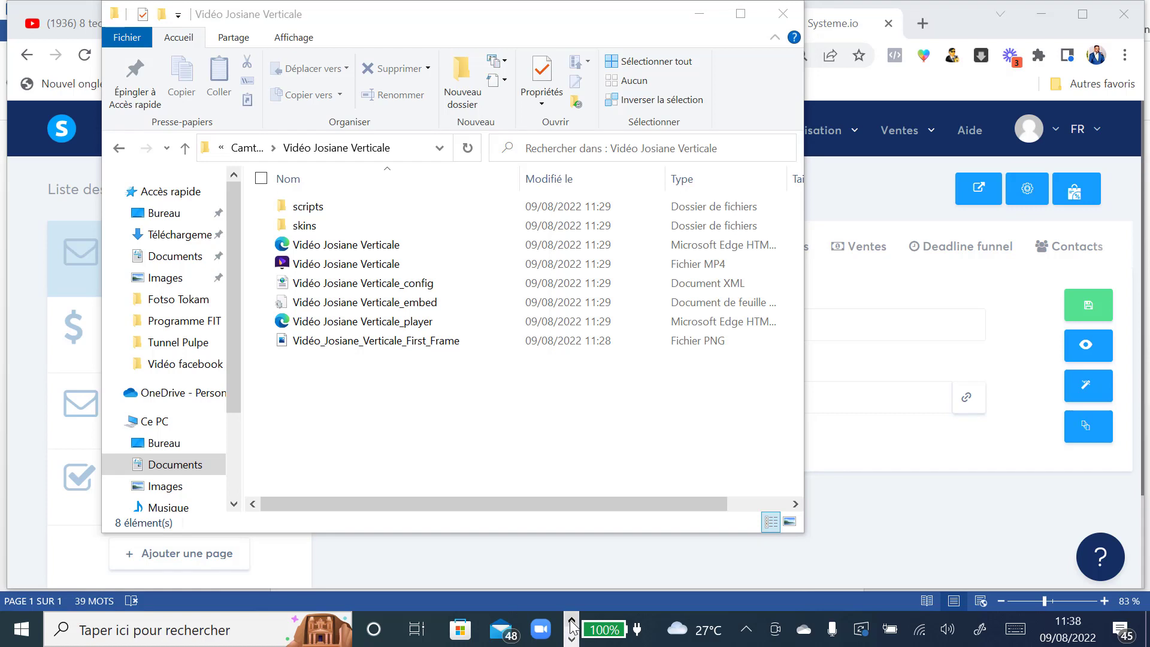
pyautogui.click(571, 622)
pyautogui.click(575, 642)
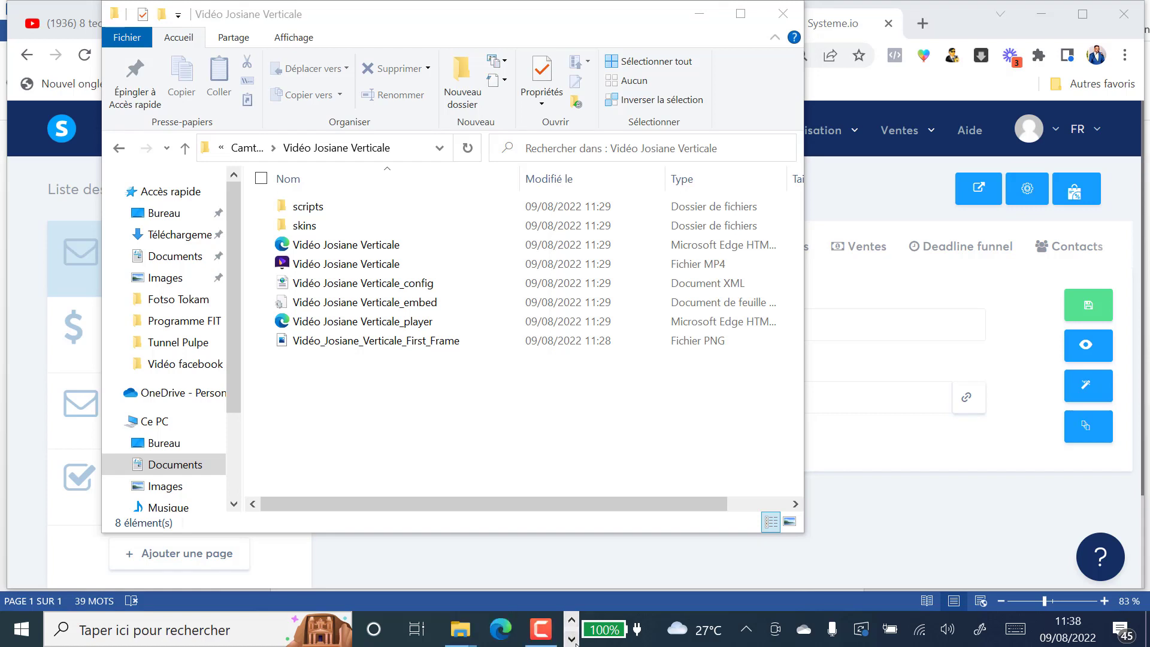
pyautogui.click(576, 643)
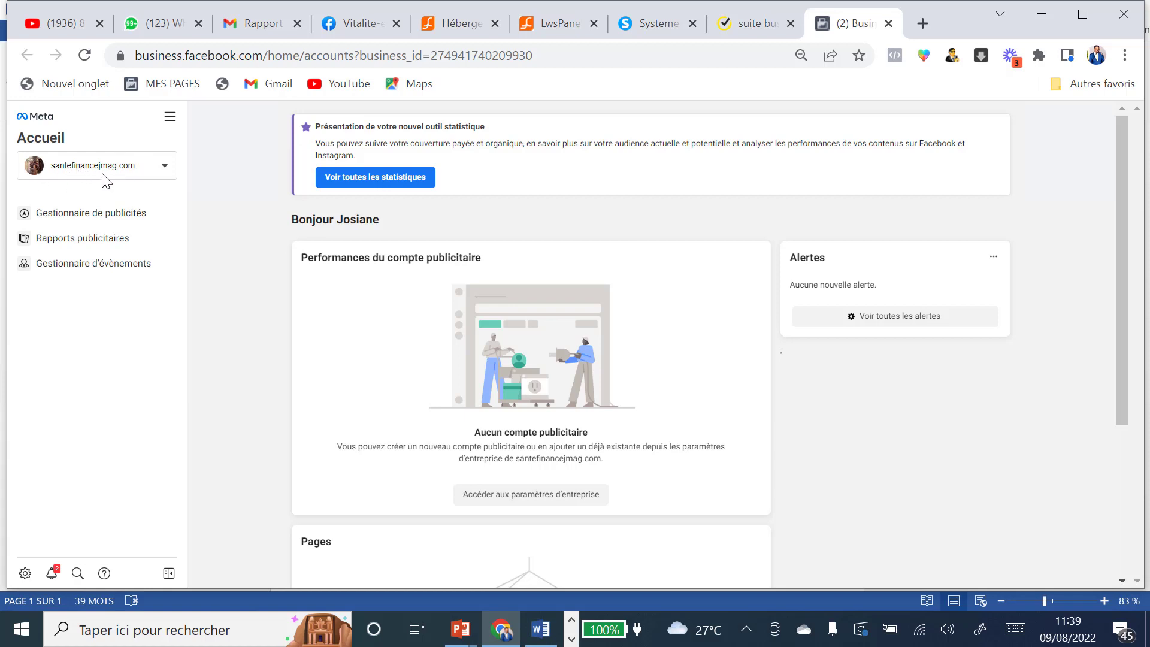
# Step: Open Paramètres d'entreprise from the Tous les outils menu
pyautogui.click(170, 120)
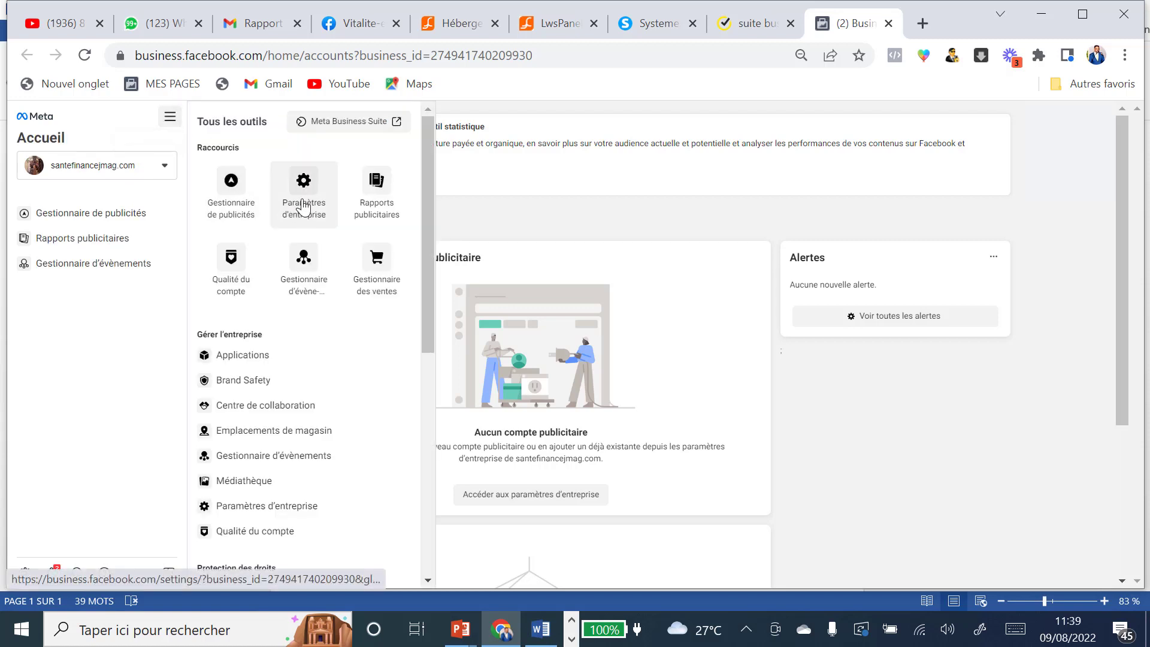
pyautogui.click(303, 206)
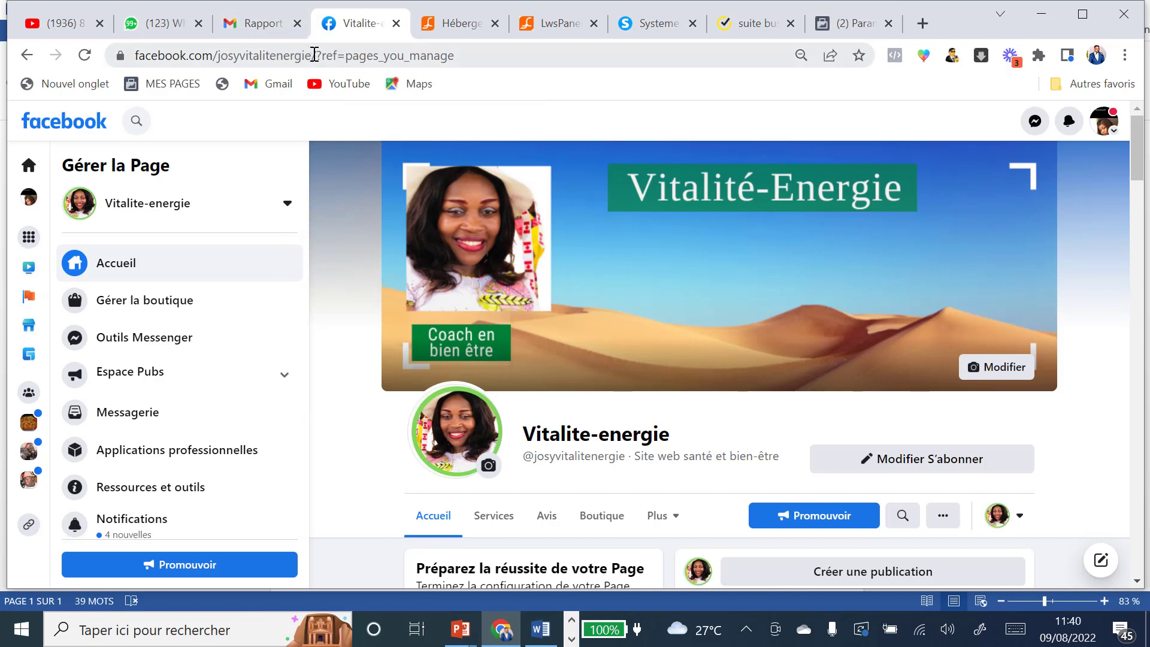
# Step: Copy the Vitalite-energie Page URL into the Ajouter une Page Facebook field
pyautogui.click(312, 54)
pyautogui.moveTo(299, 54); pyautogui.dragTo(133, 55)
pyautogui.hotkey('ctrl', 'c')
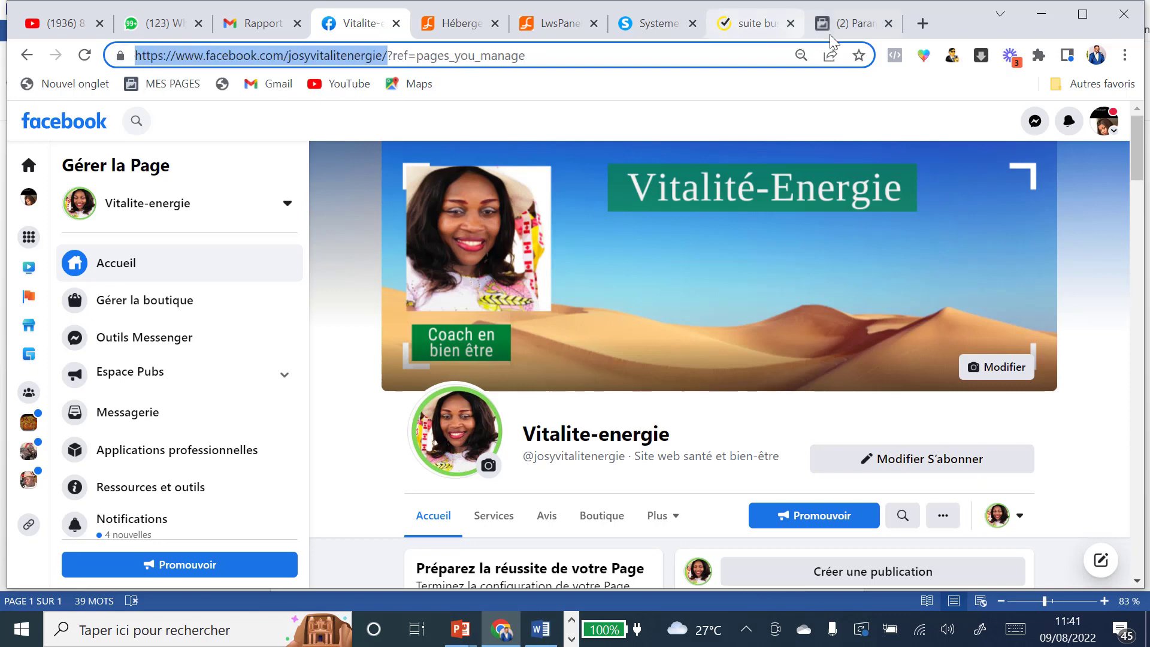
pyautogui.click(853, 27)
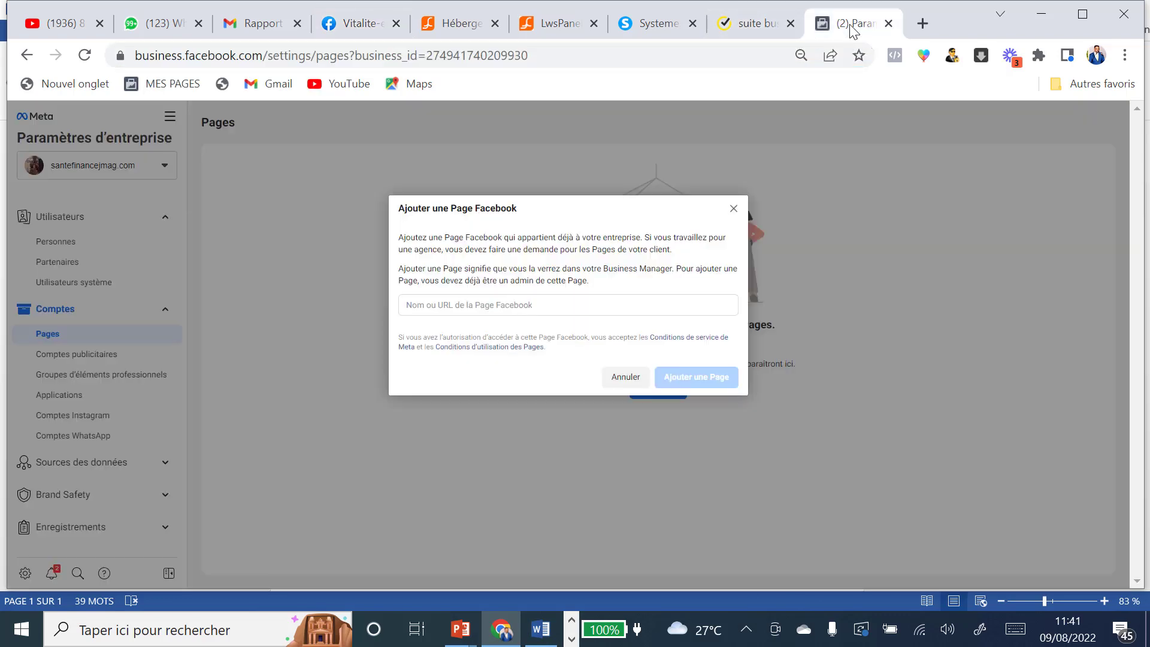
pyautogui.click(493, 298)
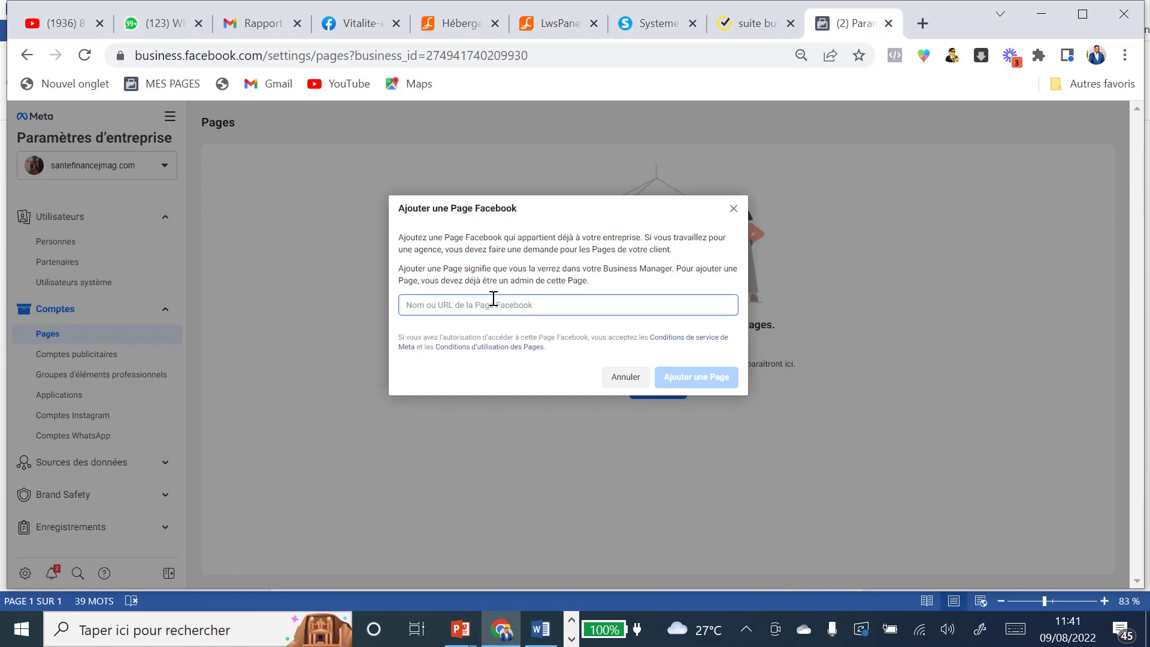
pyautogui.hotkey('ctrl', 'v')
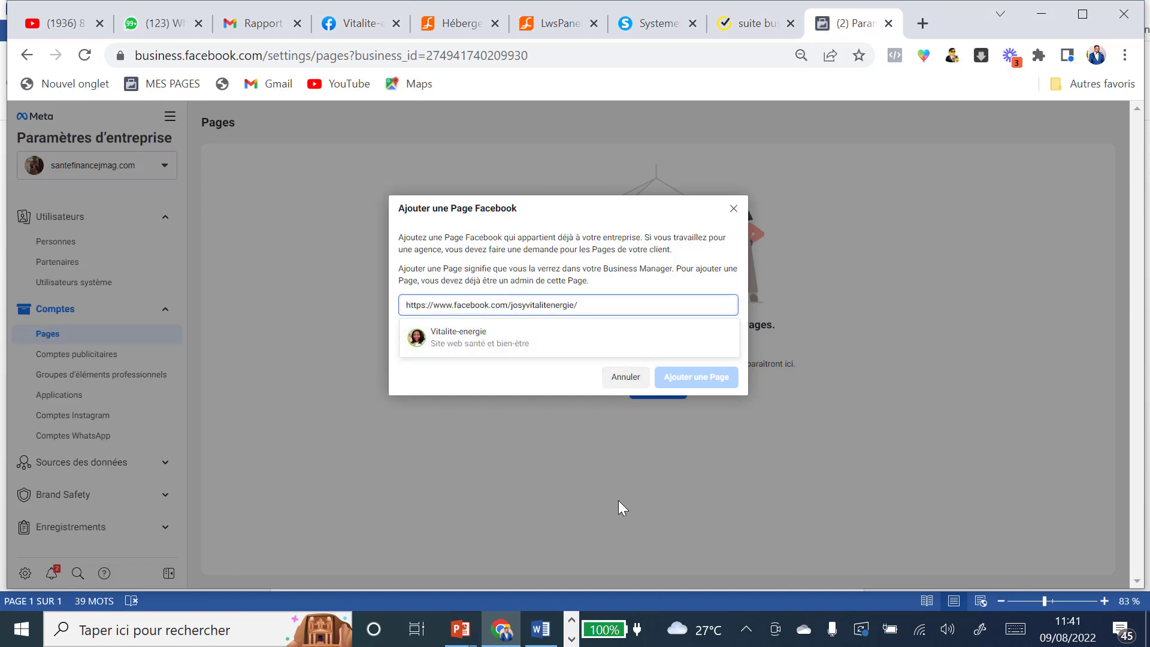
# Step: Add the Vitalite-energie Page to the business, then go to Comptes publicitaires
pyautogui.click(455, 337)
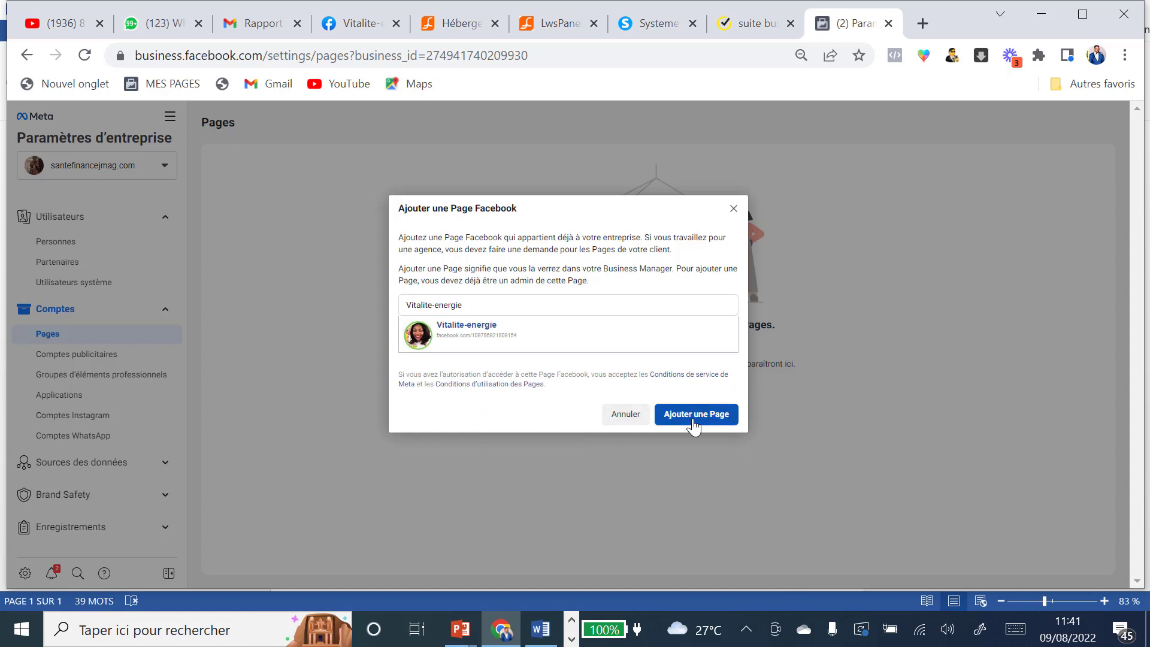
pyautogui.click(696, 414)
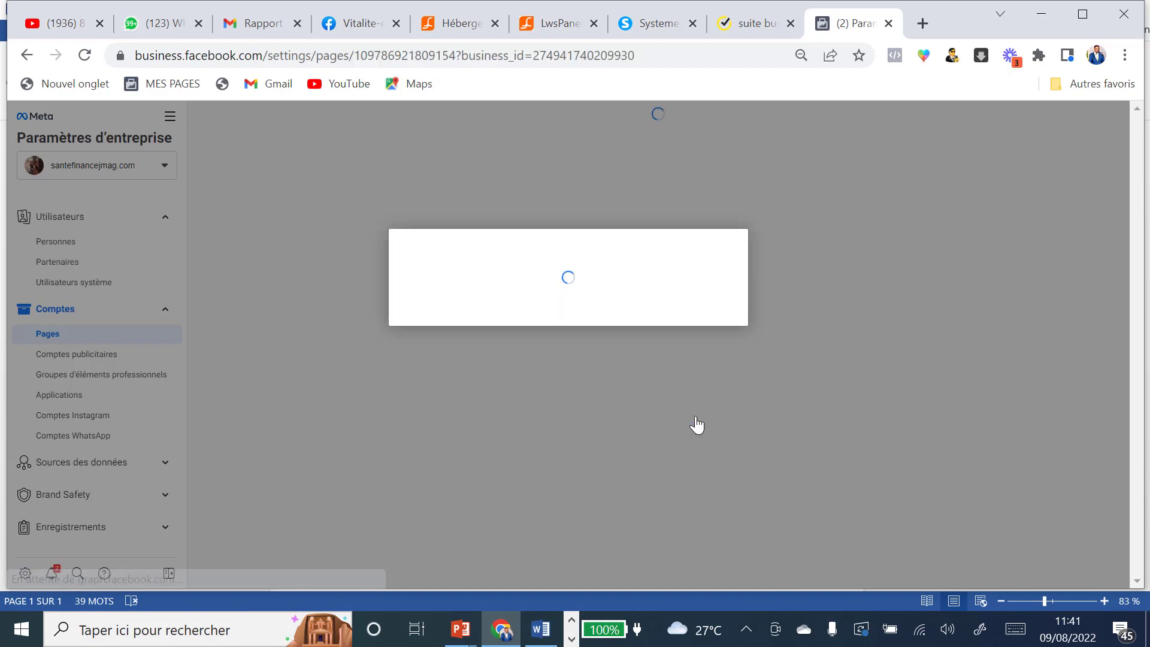
pyautogui.click(576, 335)
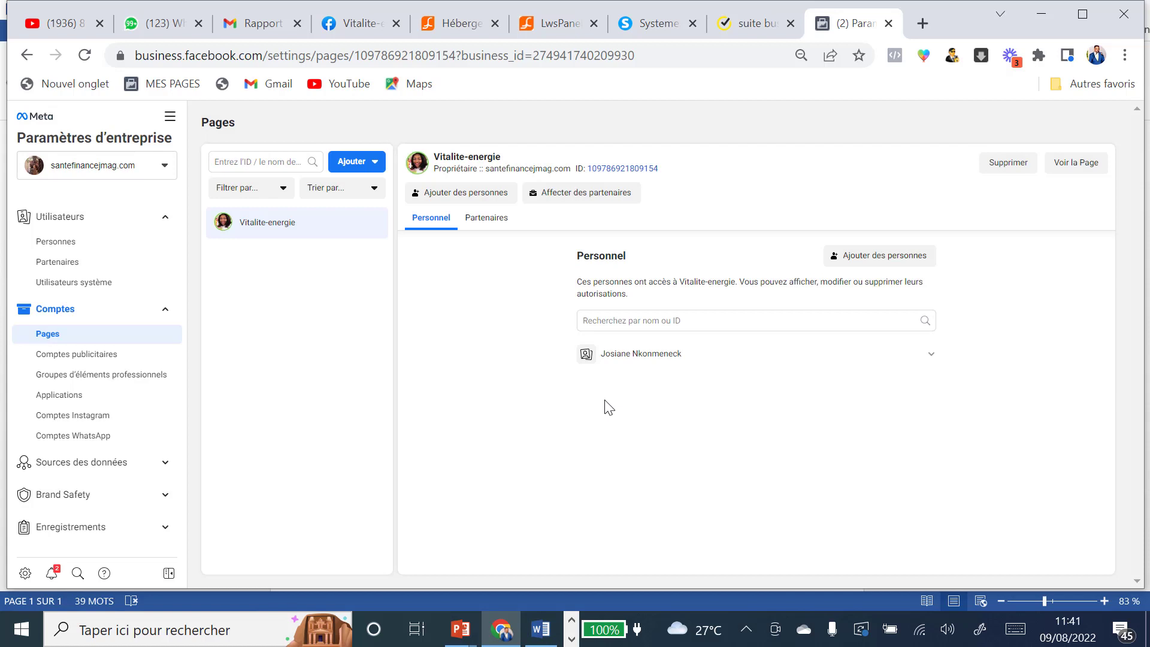
pyautogui.click(100, 357)
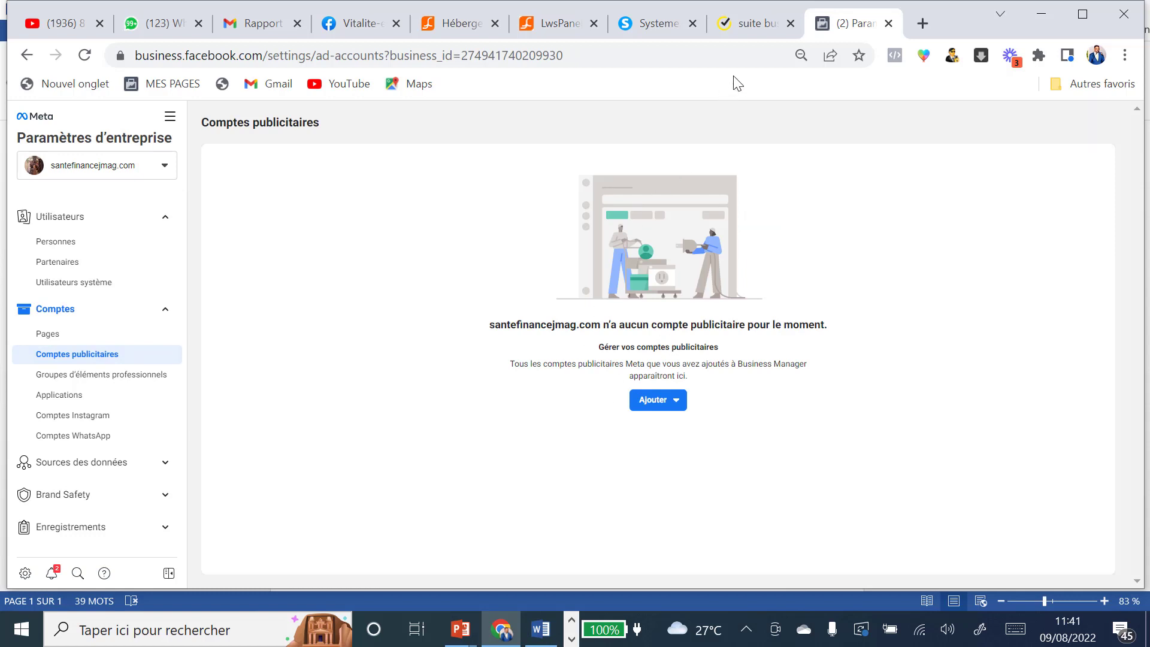
# Step: Start a new ad account named 'Cpte Pub Vitalité Energie'
pyautogui.click(791, 23)
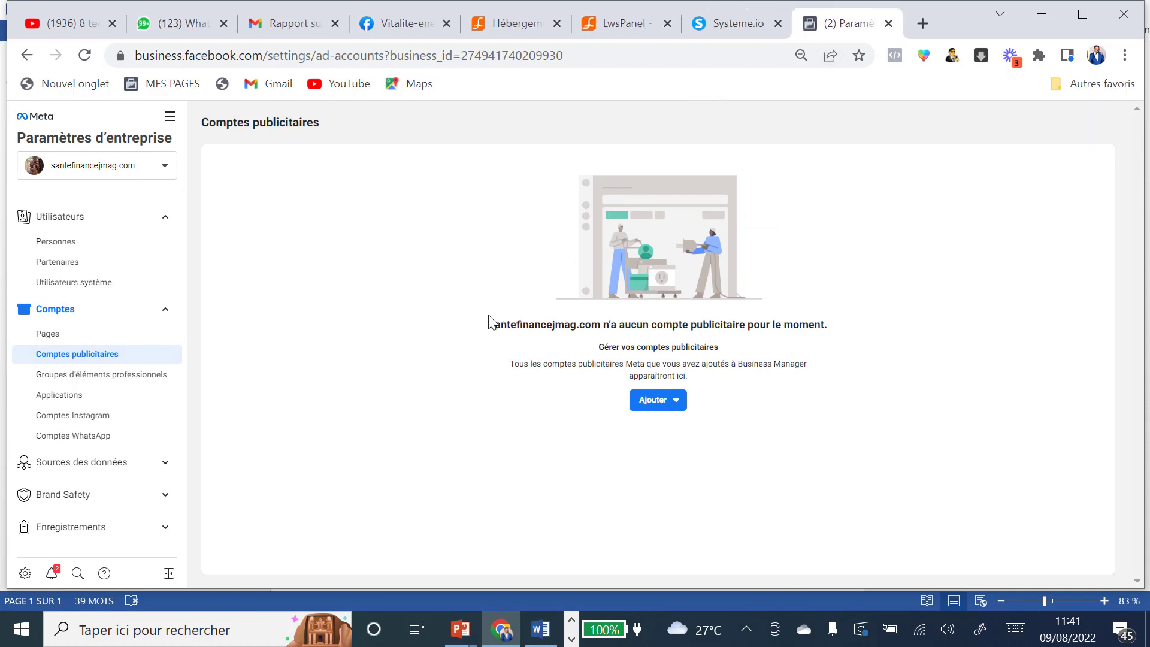
pyautogui.click(657, 406)
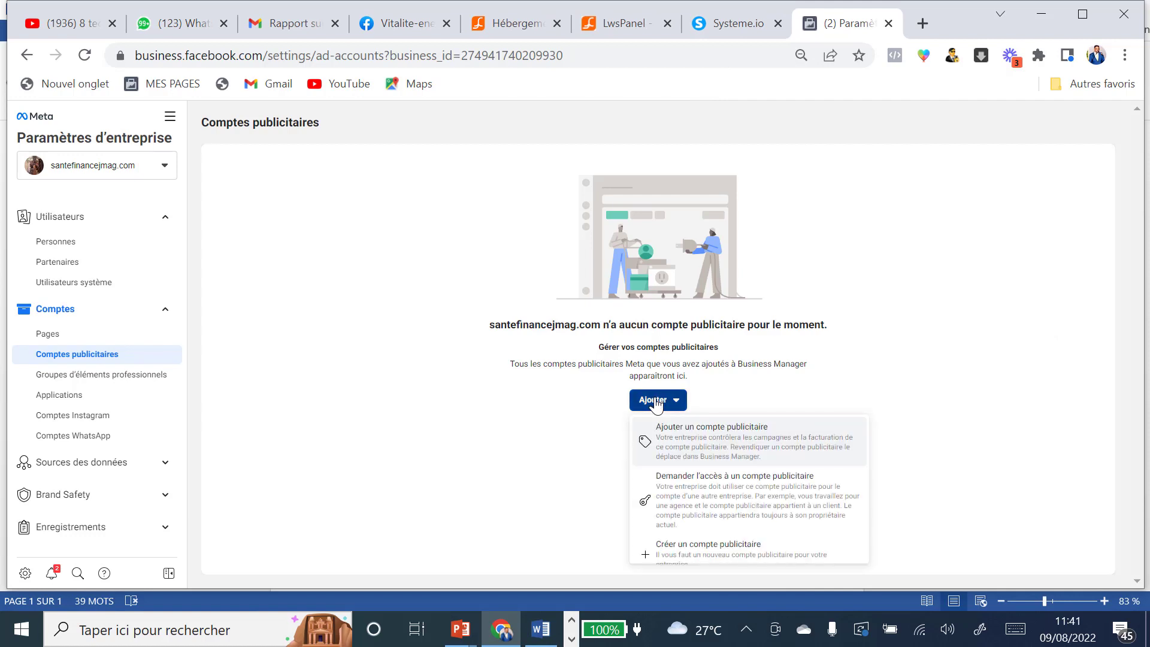
pyautogui.scroll(-1, 709, 542)
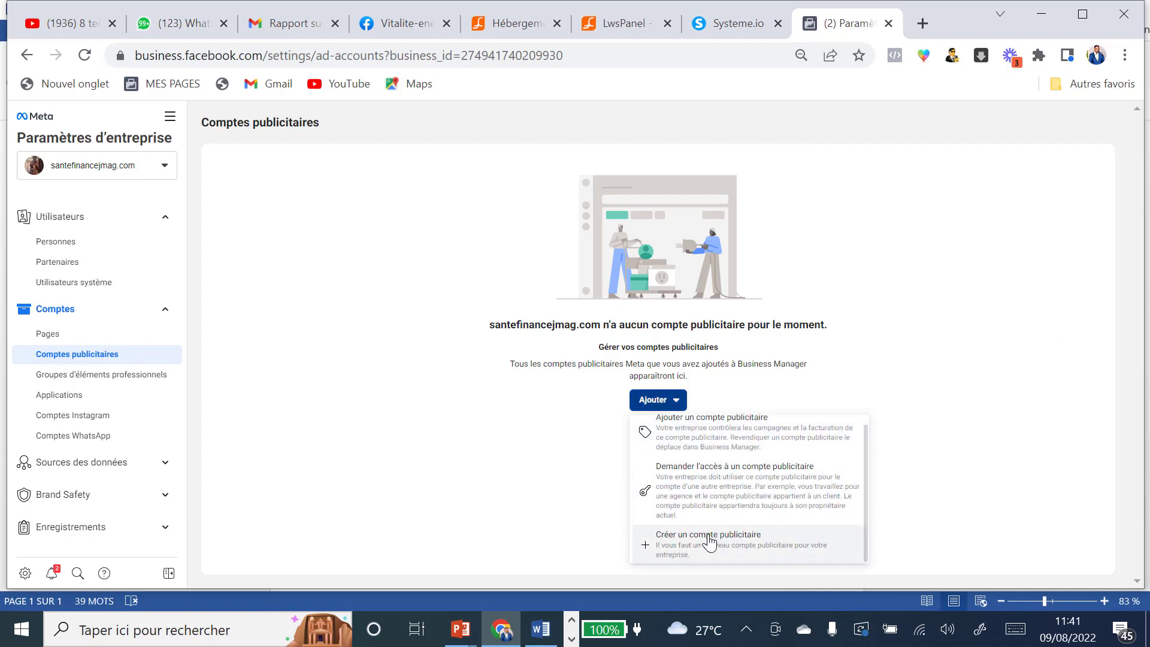
pyautogui.click(708, 542)
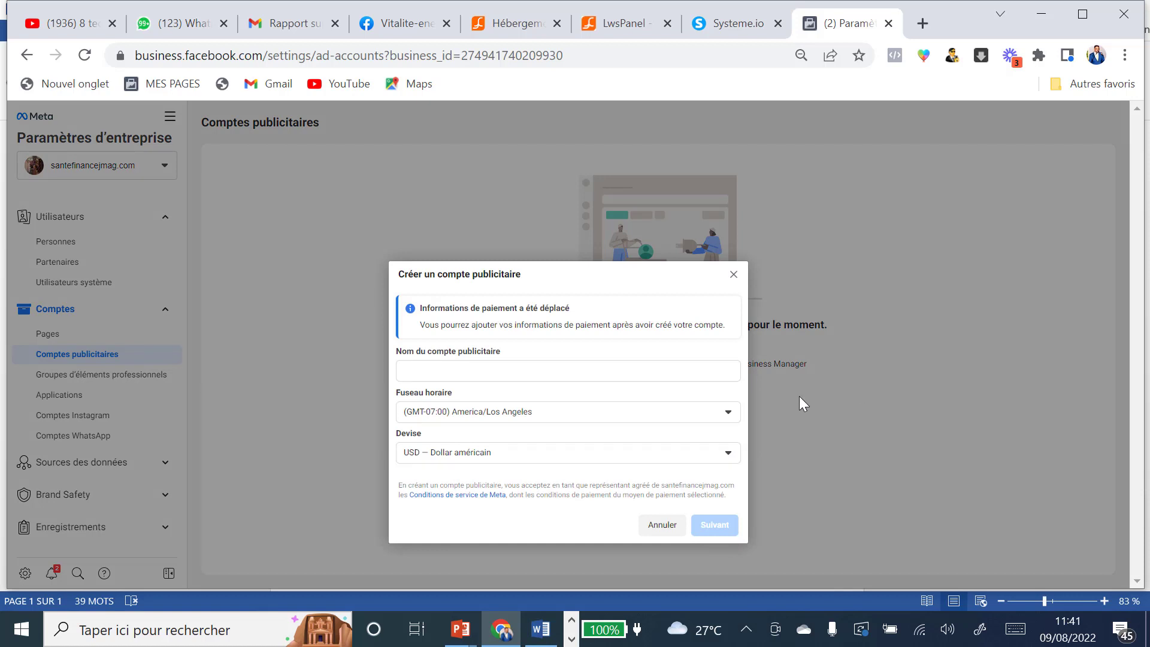
pyautogui.click(436, 375)
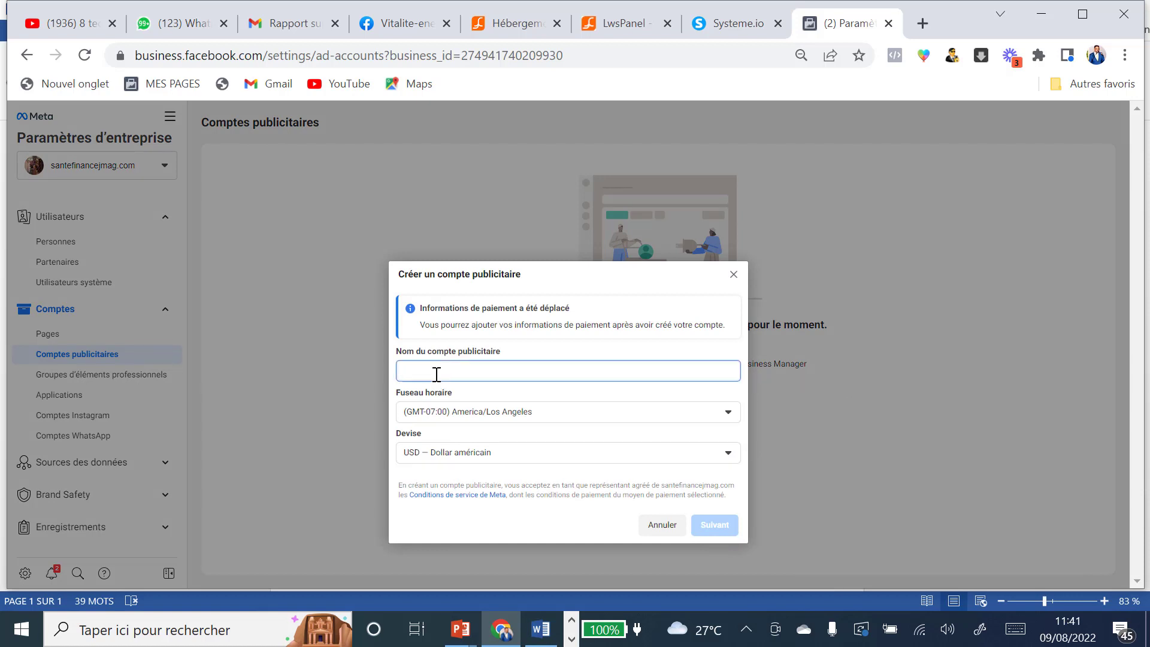
pyautogui.write('Cpte Pub Vitalité Ener')
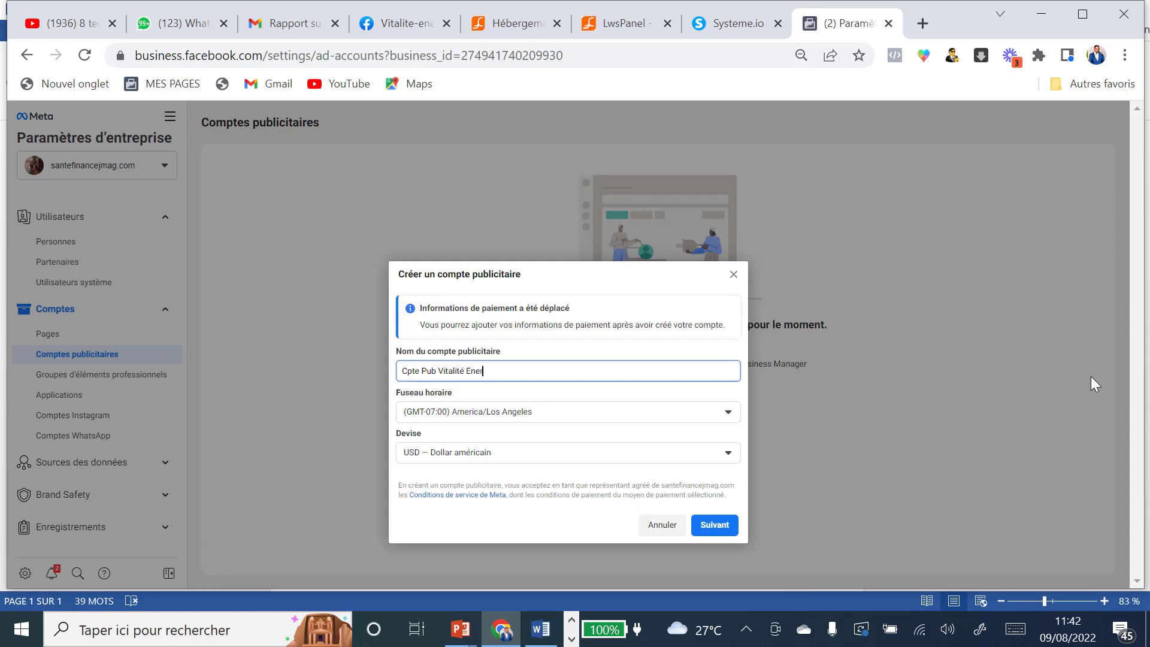
pyautogui.write('ie')
# Step: Set the account's time zone to (GMT+01:00) Africa/Lagos and continue
pyautogui.click(729, 413)
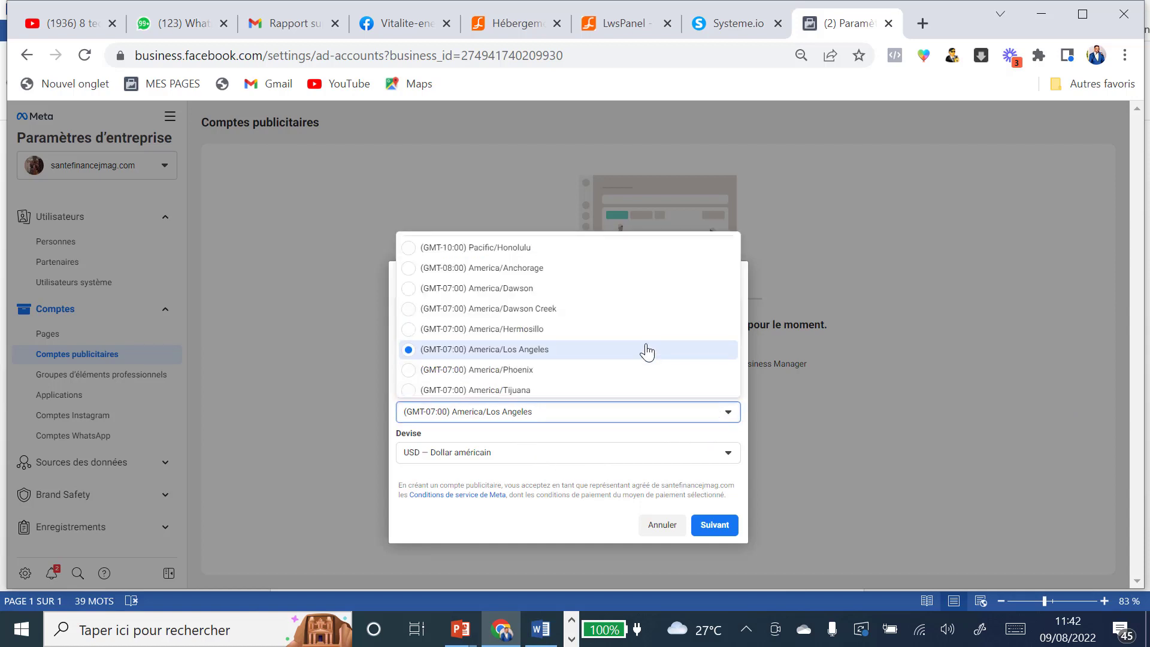
pyautogui.scroll(-2, 638, 323)
pyautogui.scroll(-4, 642, 323)
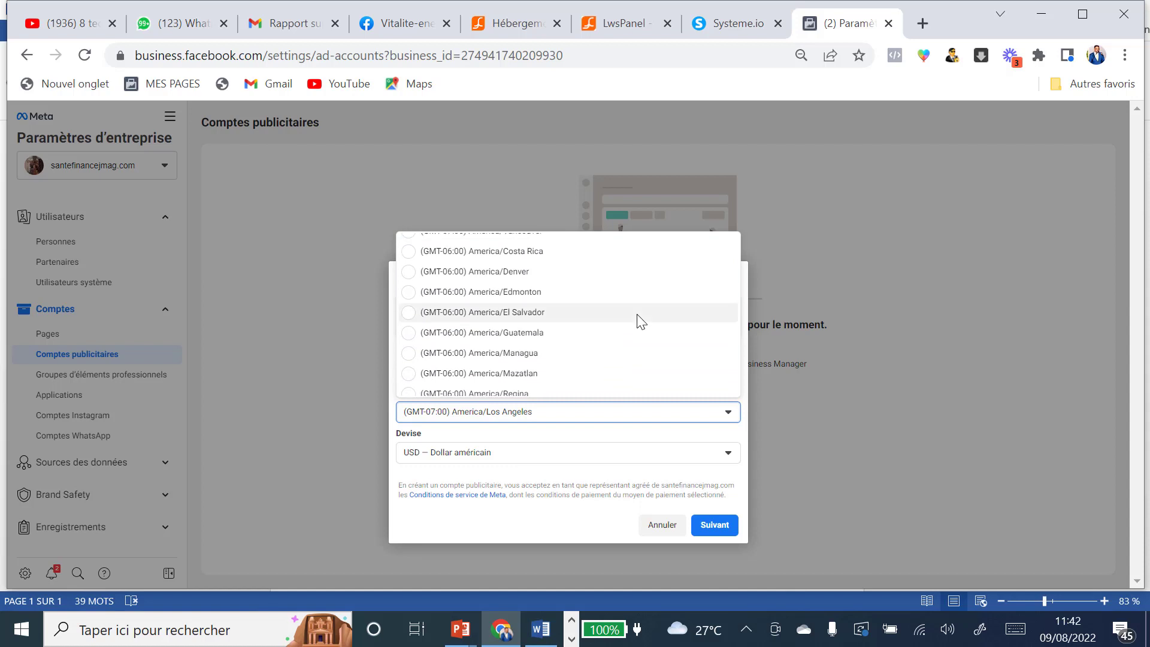
pyautogui.scroll(-6, 640, 323)
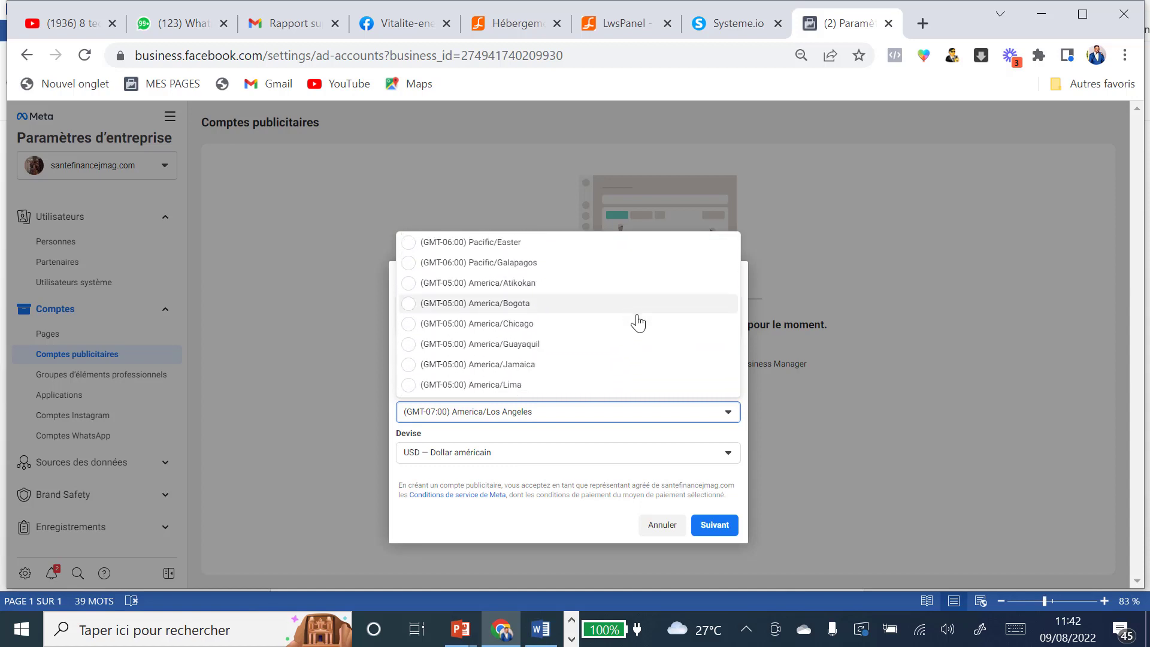
pyautogui.scroll(-6, 639, 323)
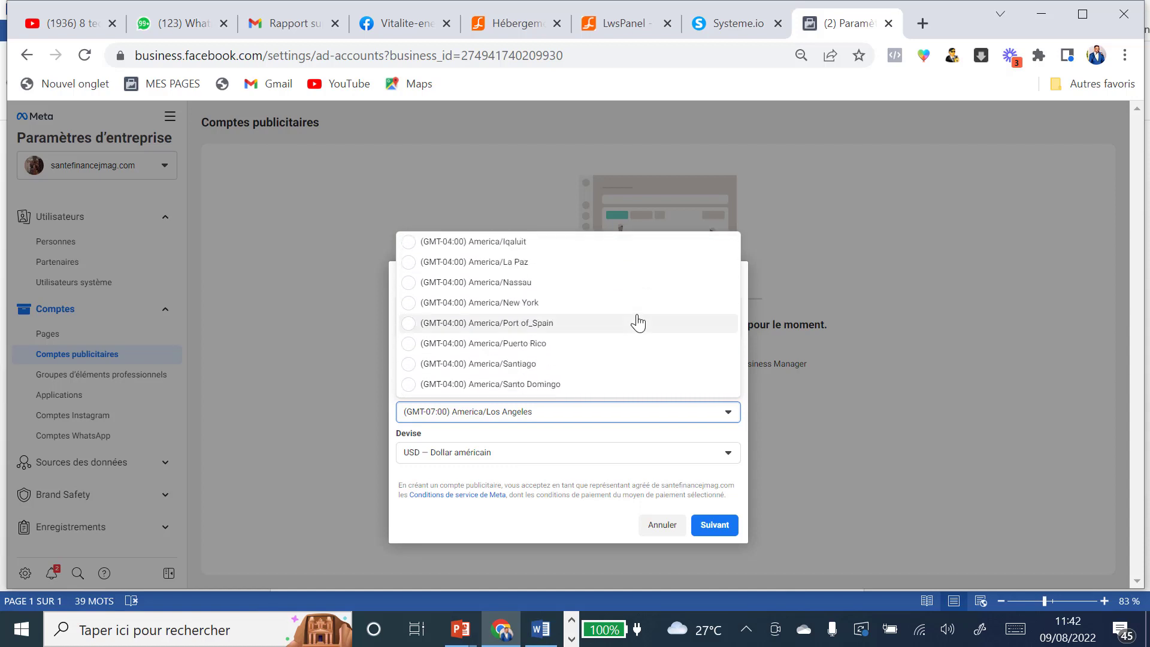
pyautogui.scroll(-2, 638, 324)
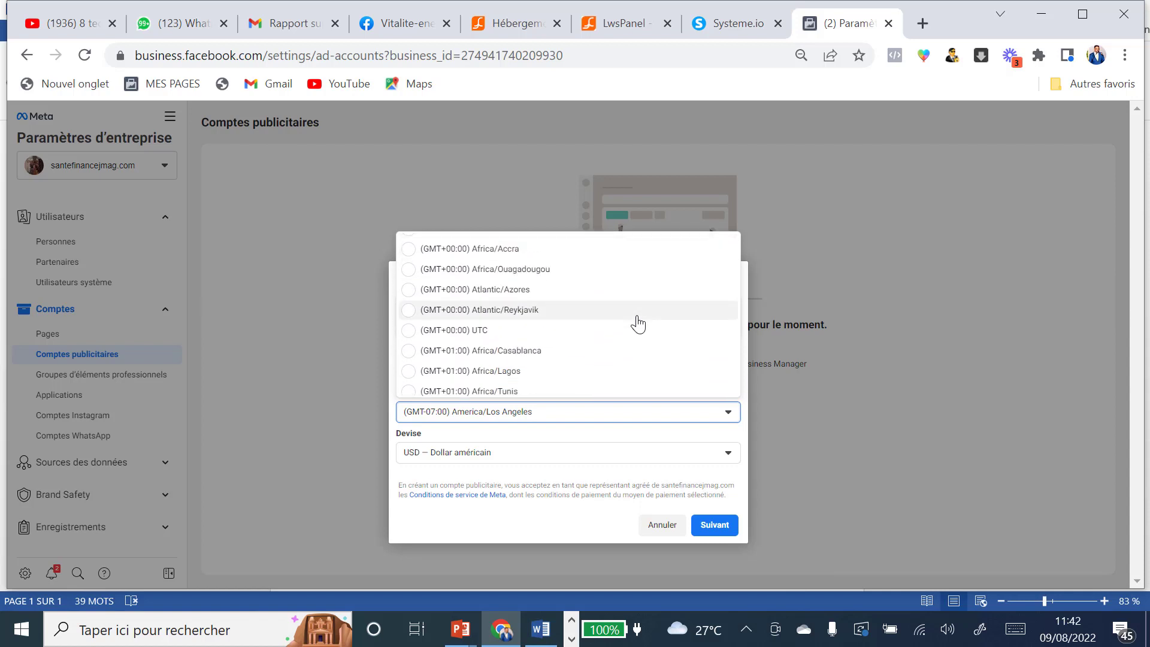
pyautogui.click(500, 373)
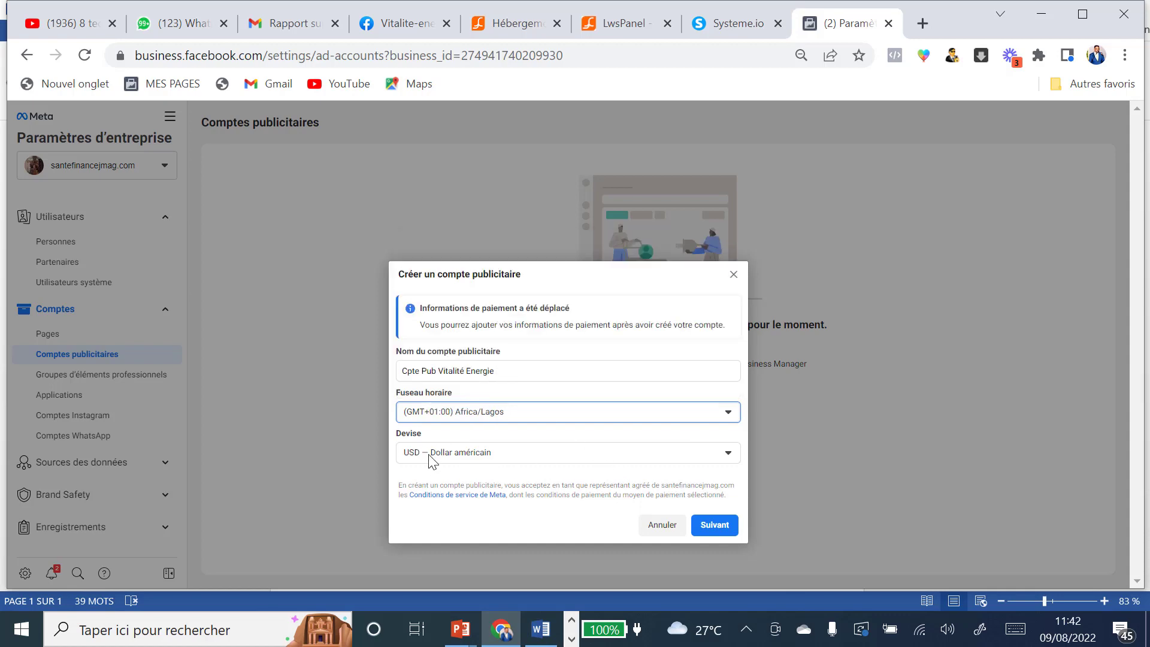
pyautogui.click(737, 526)
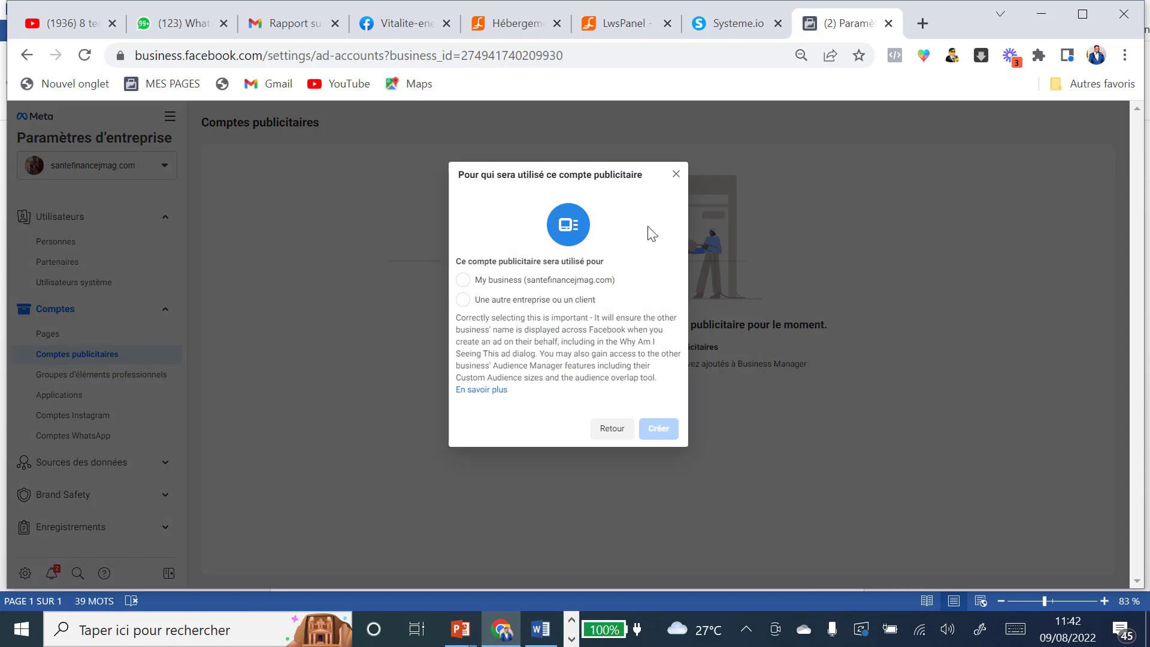
# Step: Create the ad account for own business and give the team member full Gérer le compte publicitaire control
pyautogui.click(463, 281)
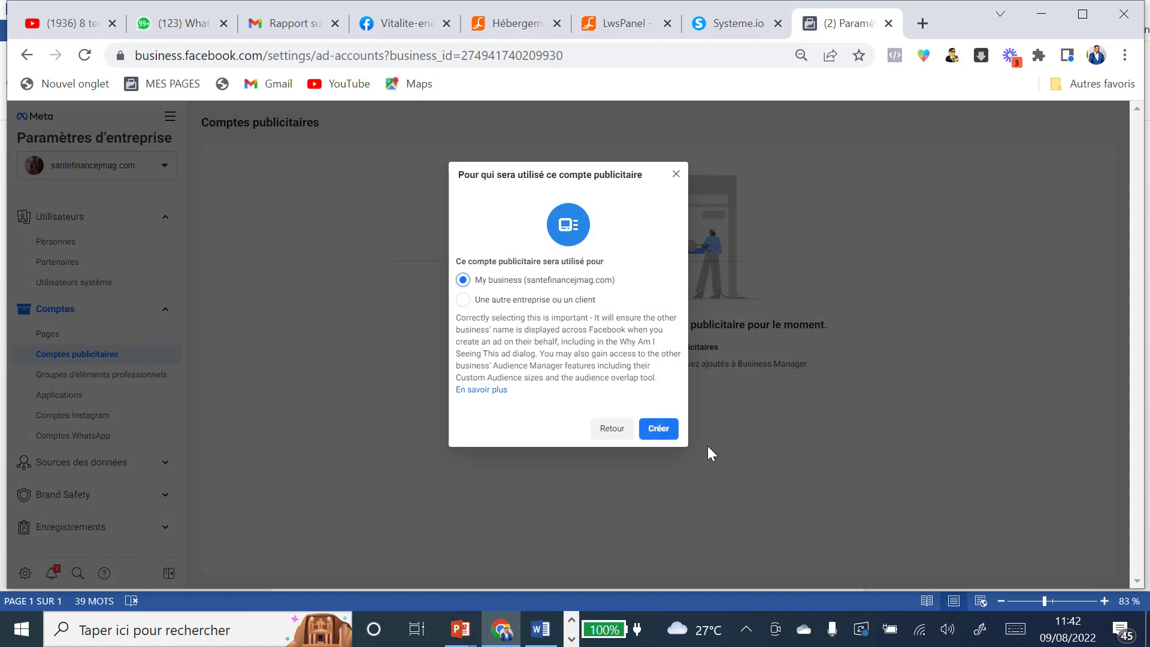
pyautogui.click(668, 438)
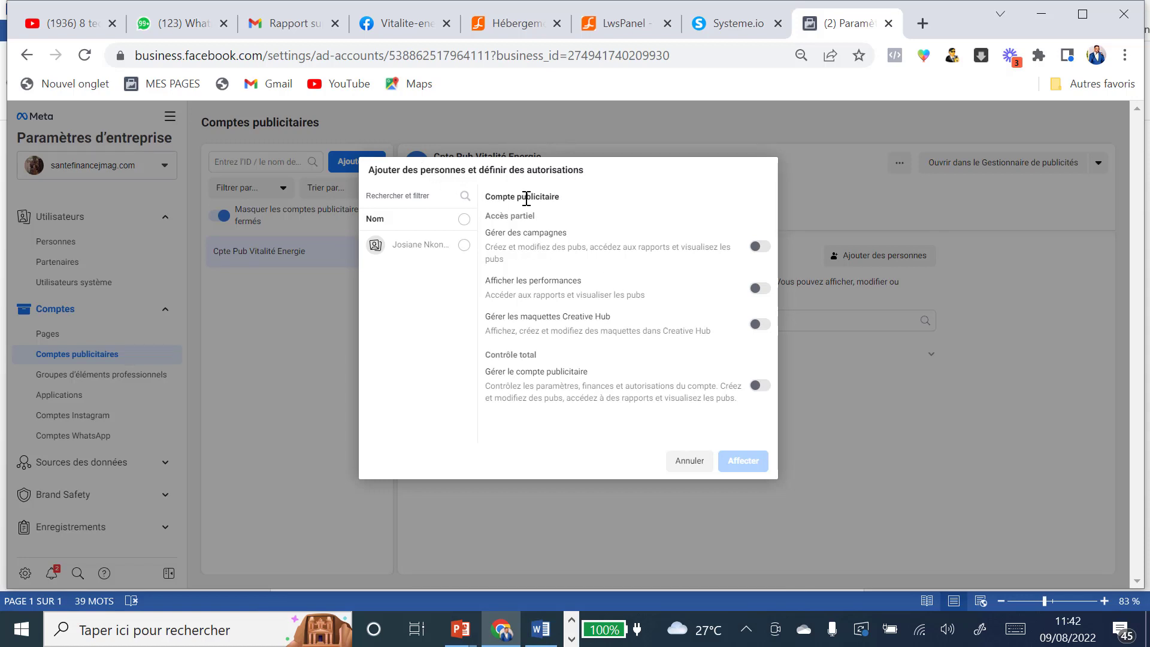
pyautogui.click(464, 246)
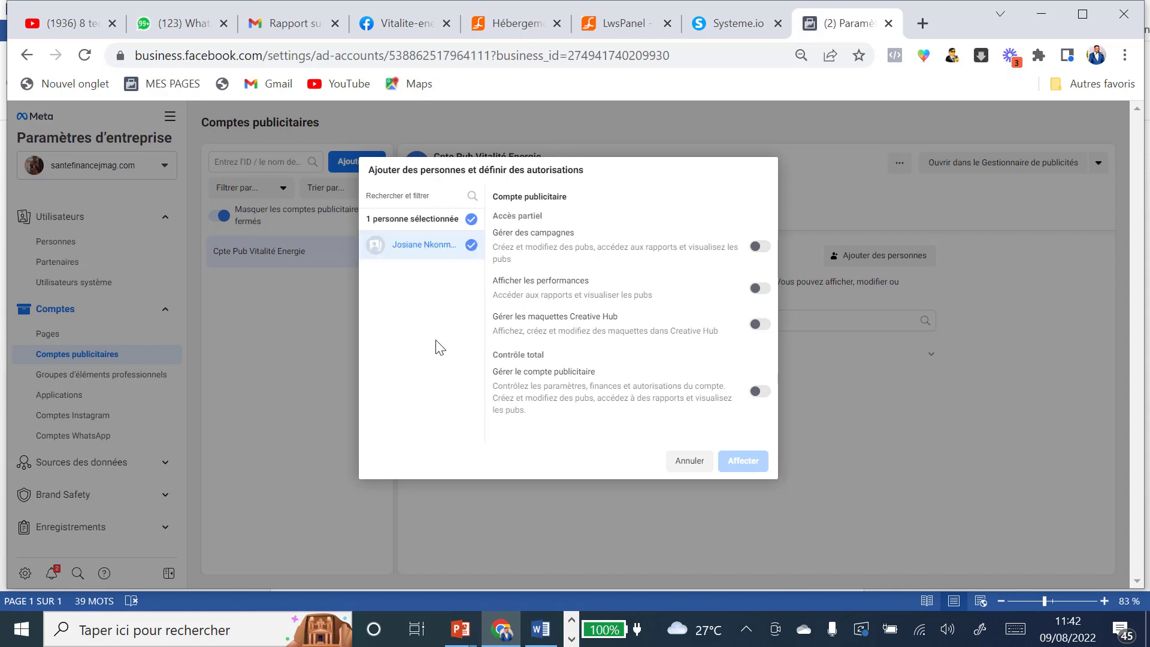
pyautogui.click(760, 392)
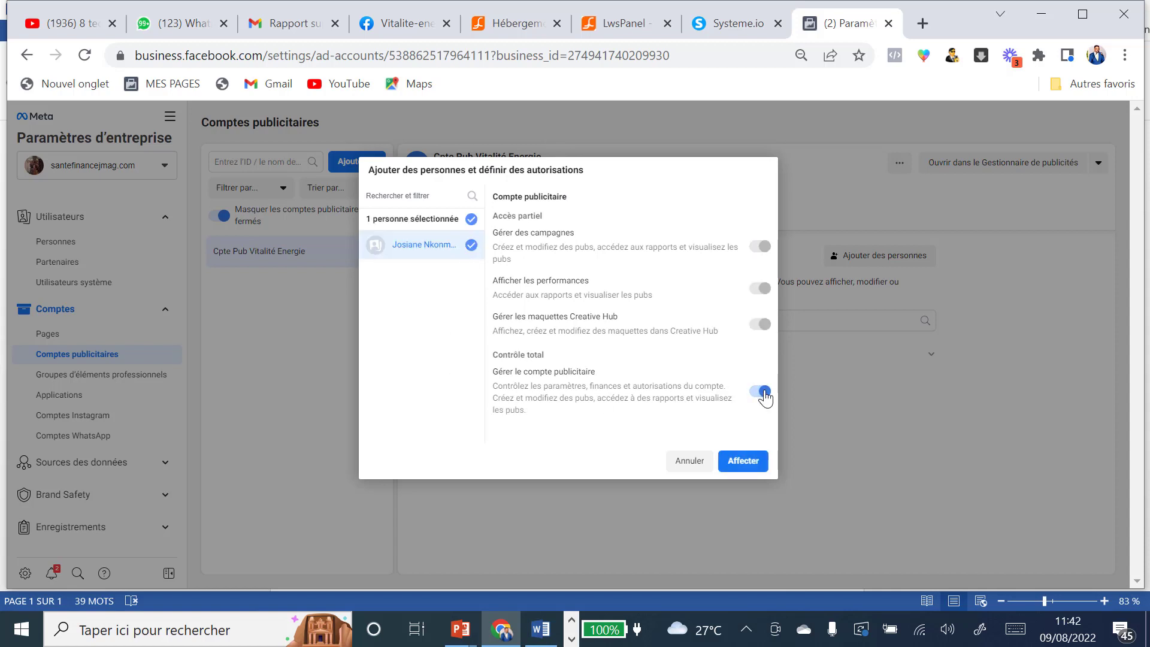
pyautogui.click(744, 461)
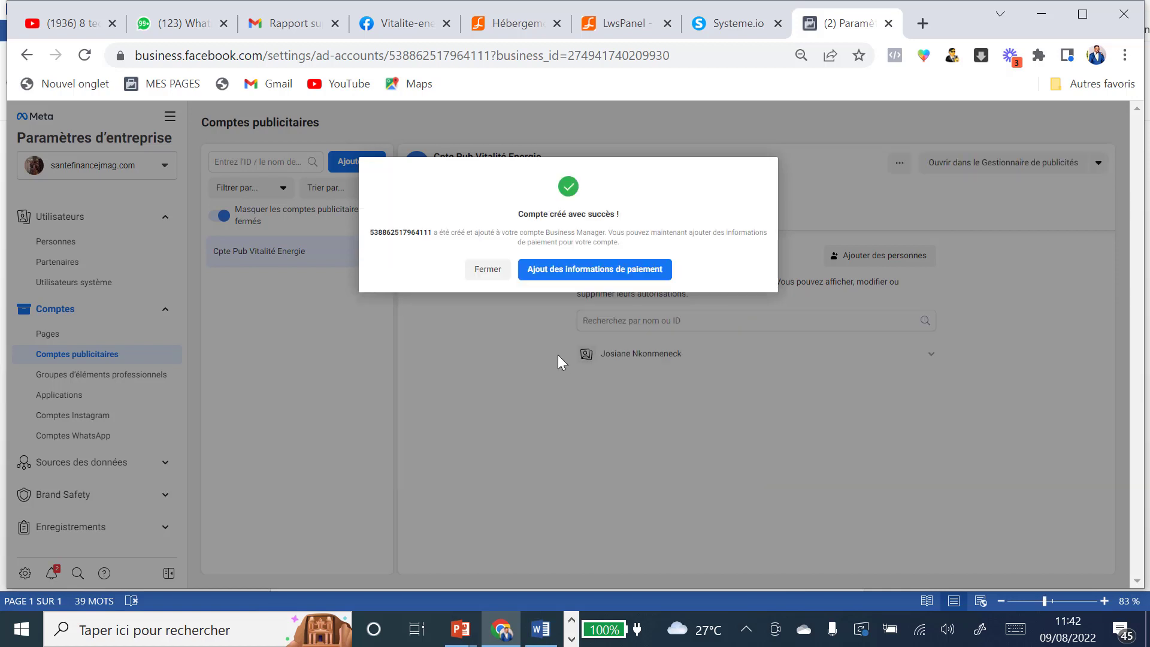
pyautogui.click(484, 273)
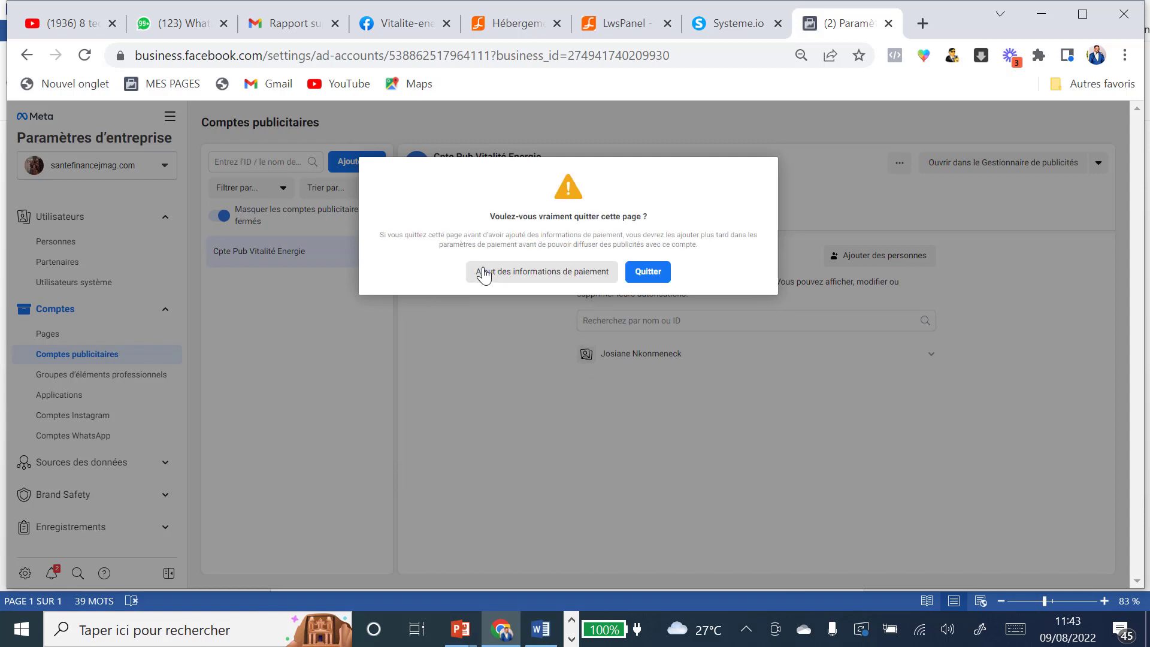
# Step: Leave the ad account without payment details and open the WhatsApp accounts page
pyautogui.click(651, 274)
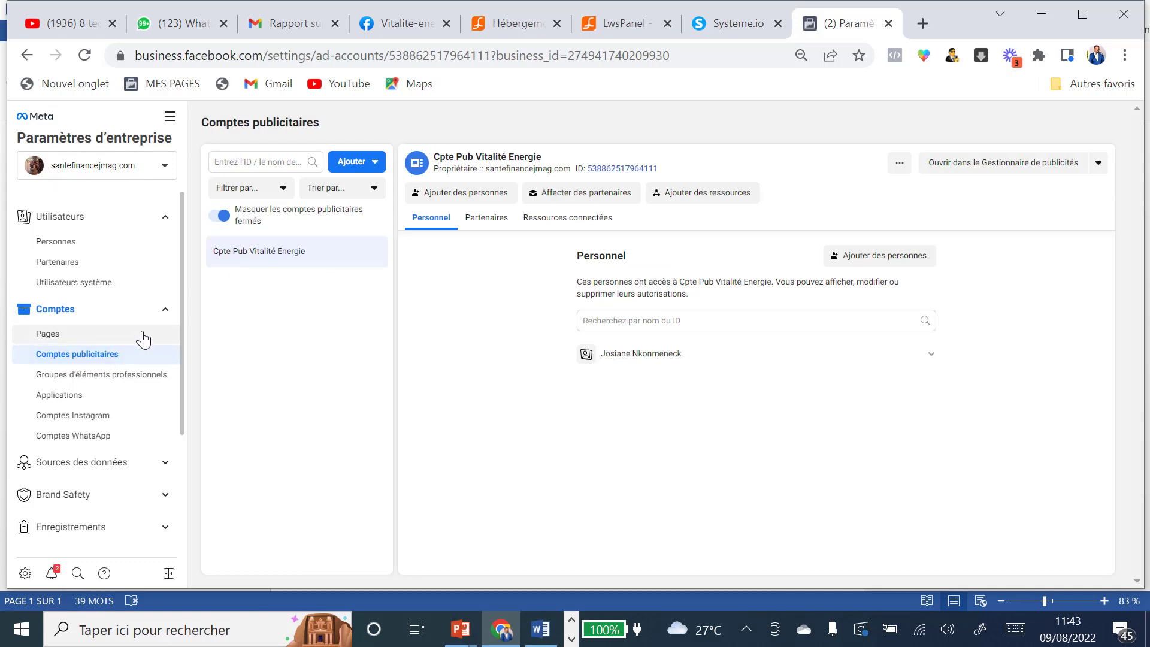
pyautogui.scroll(-2, 144, 339)
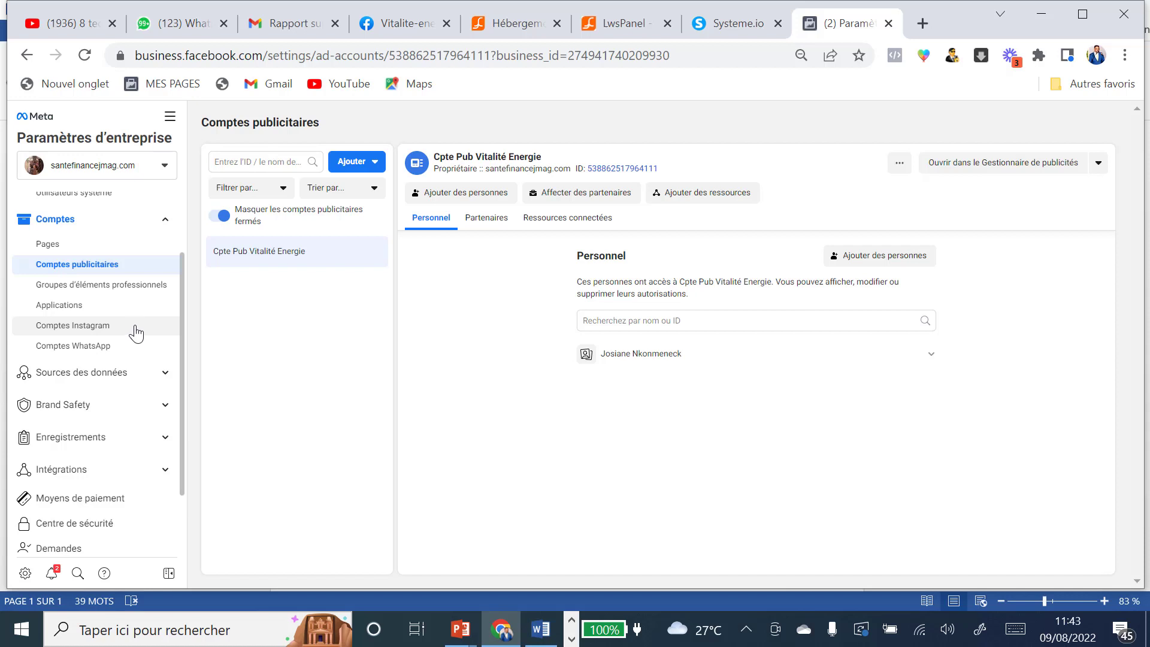
pyautogui.click(97, 347)
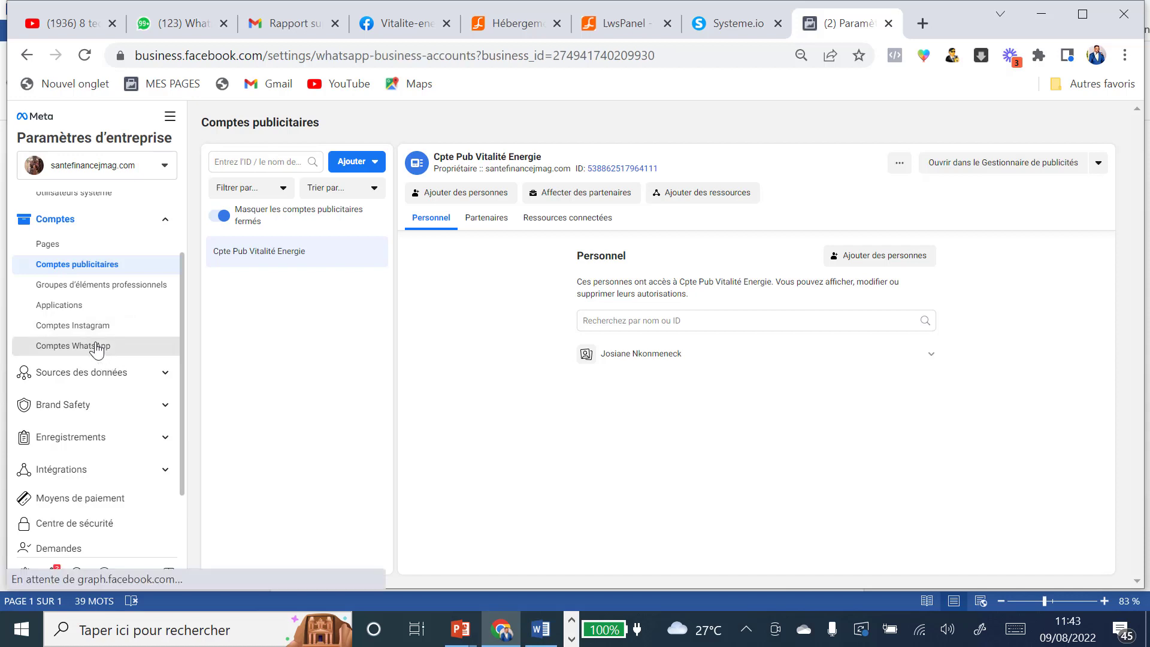
pyautogui.click(659, 327)
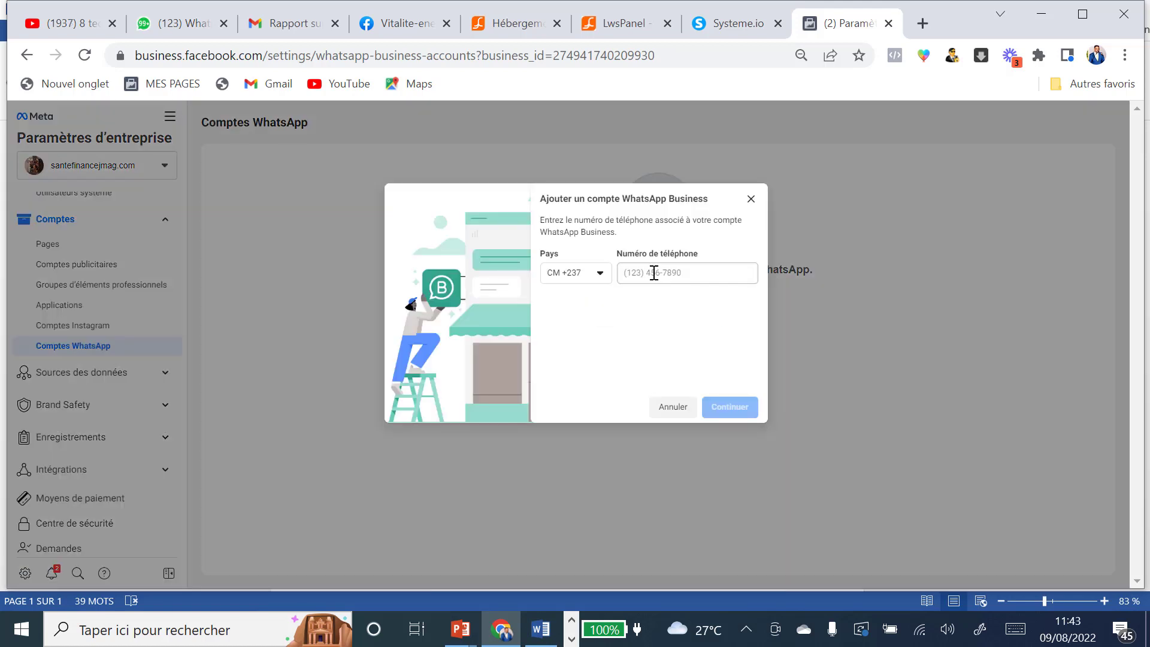
pyautogui.click(654, 273)
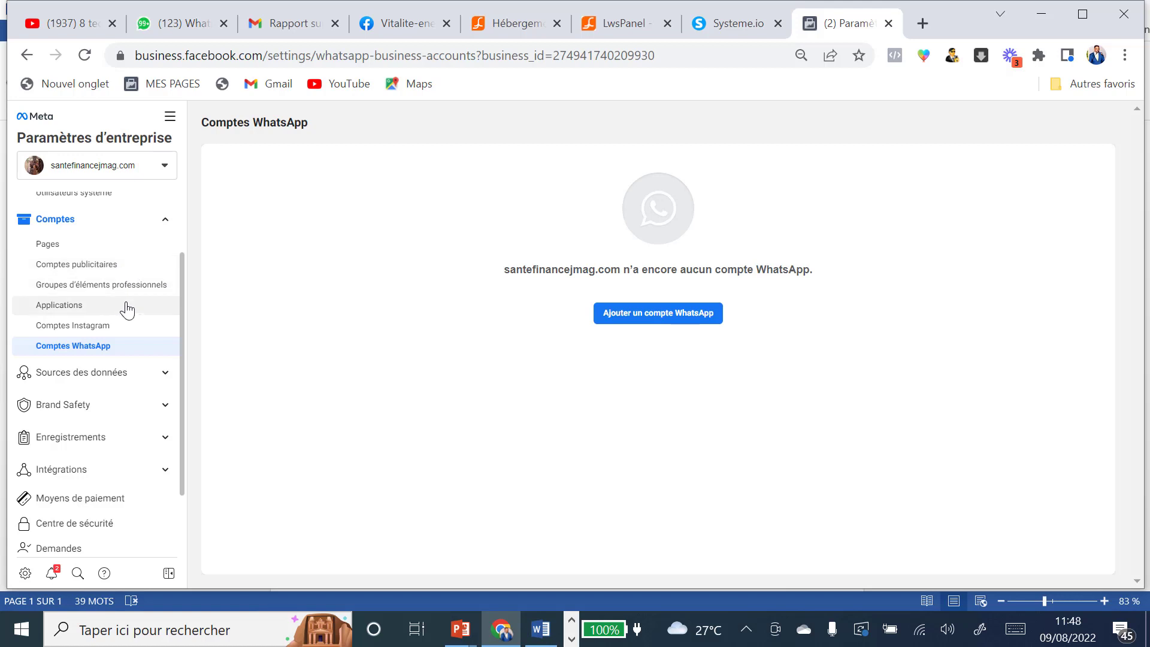
pyautogui.scroll(2, 134, 336)
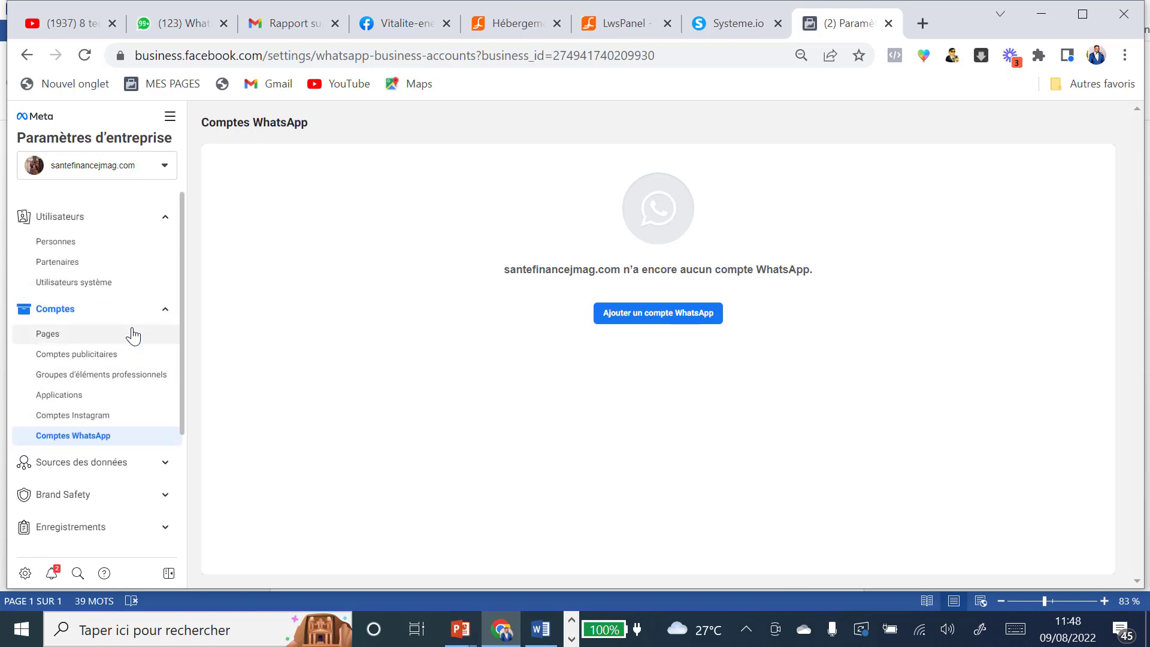
pyautogui.scroll(-2, 135, 340)
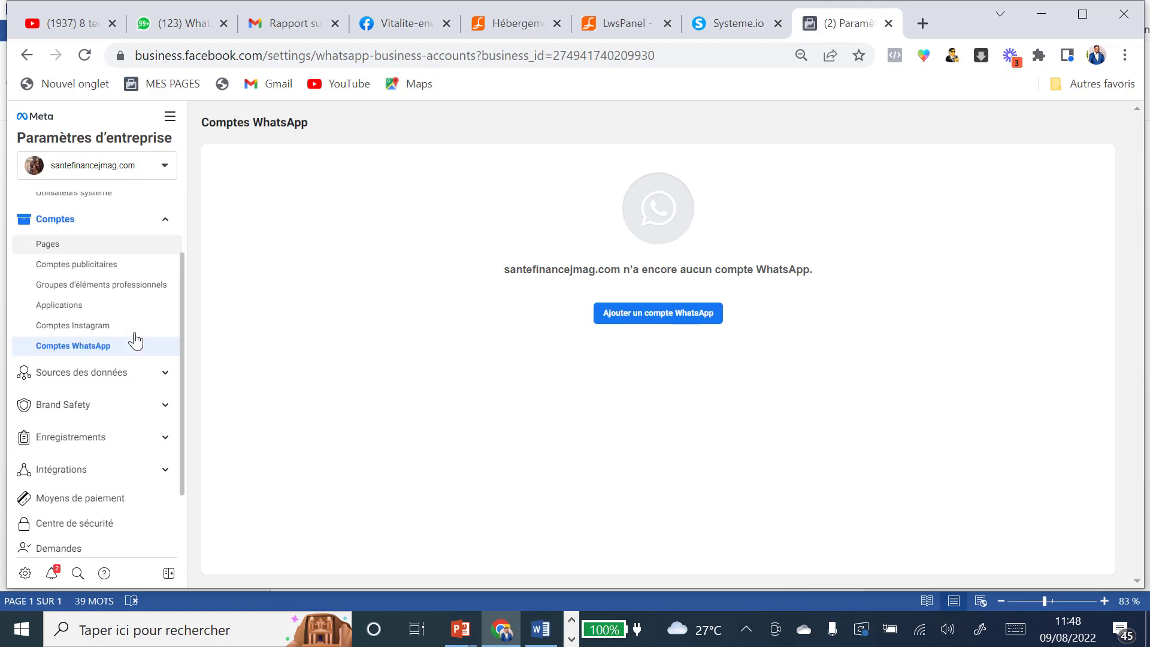
# Step: Expand the Sources des données and Brand Safety sidebar sections
pyautogui.click(78, 379)
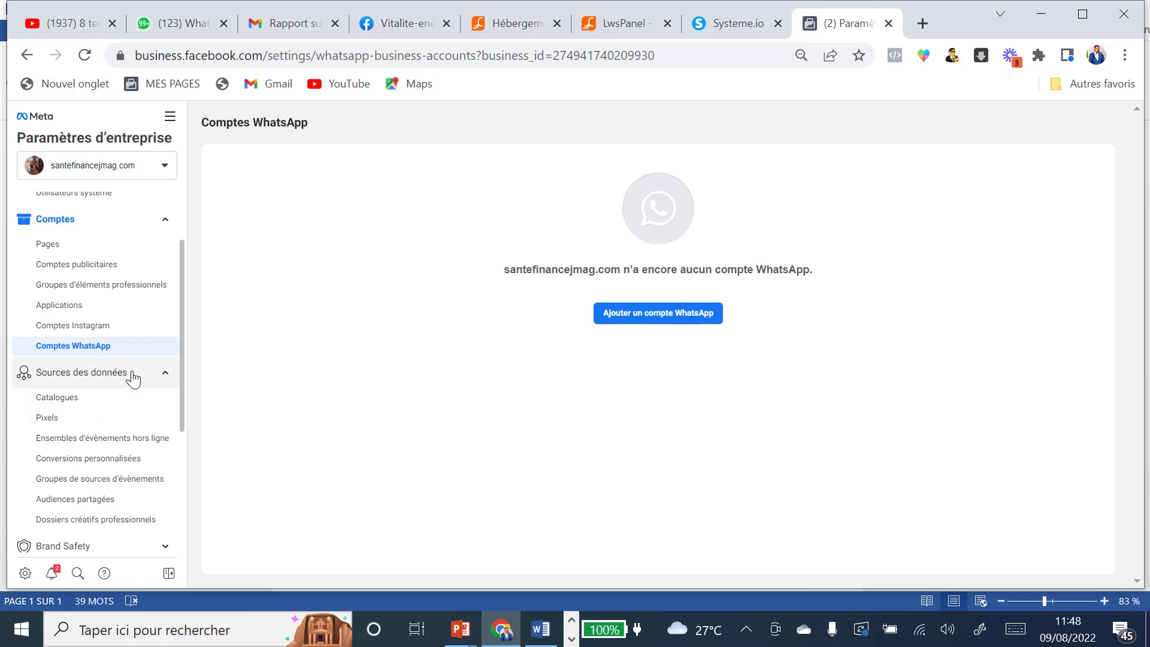
pyautogui.scroll(-2, 133, 378)
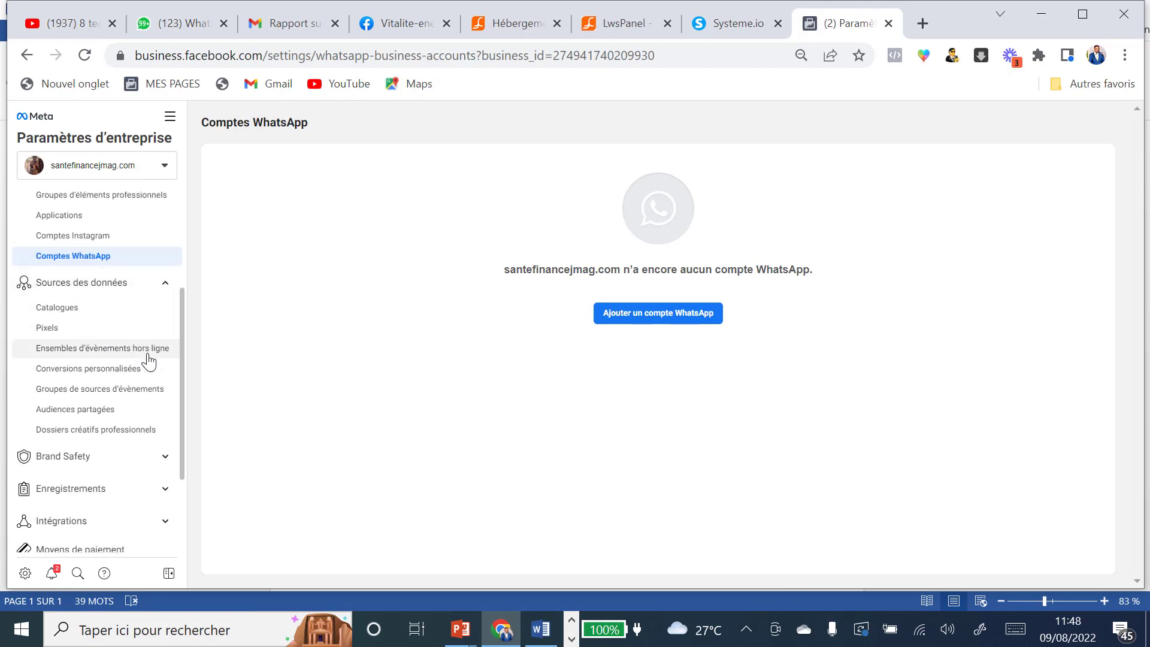
pyautogui.click(87, 459)
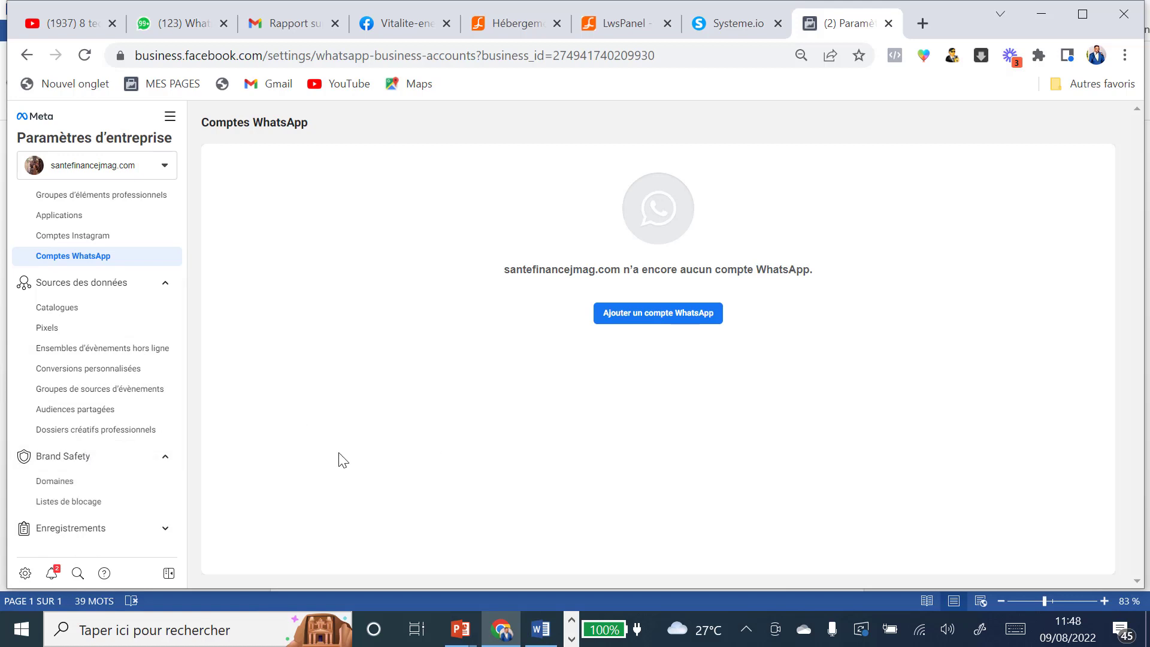
# Step: Go to Brand Safety > Domaines and start creating a new domain
pyautogui.click(69, 487)
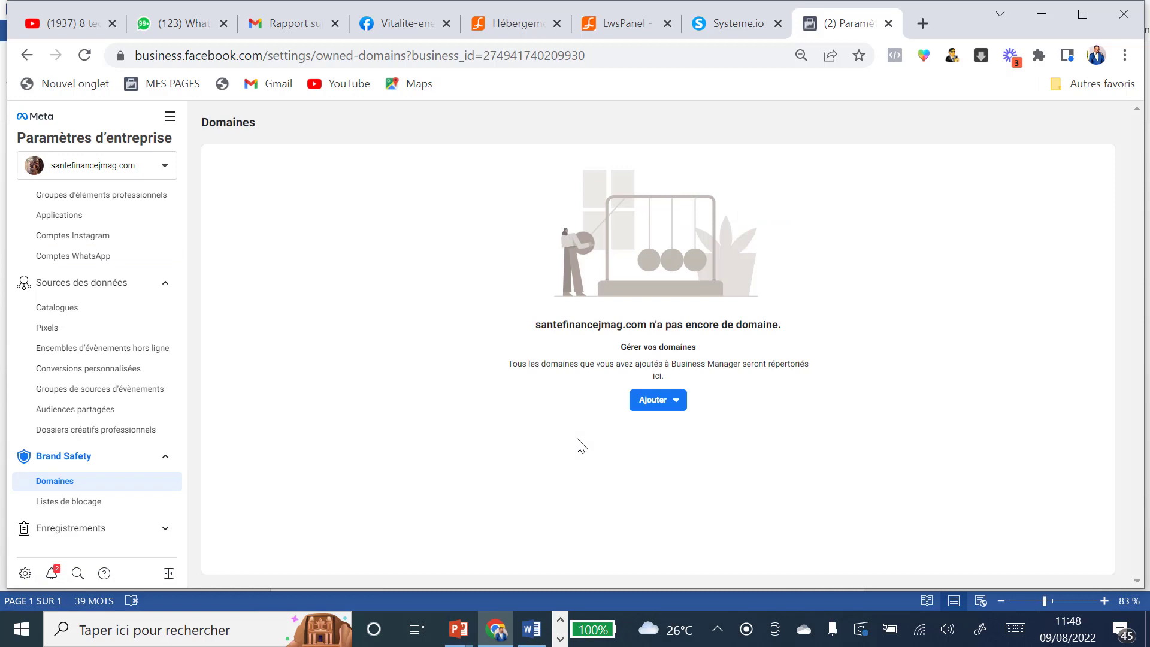
pyautogui.click(654, 399)
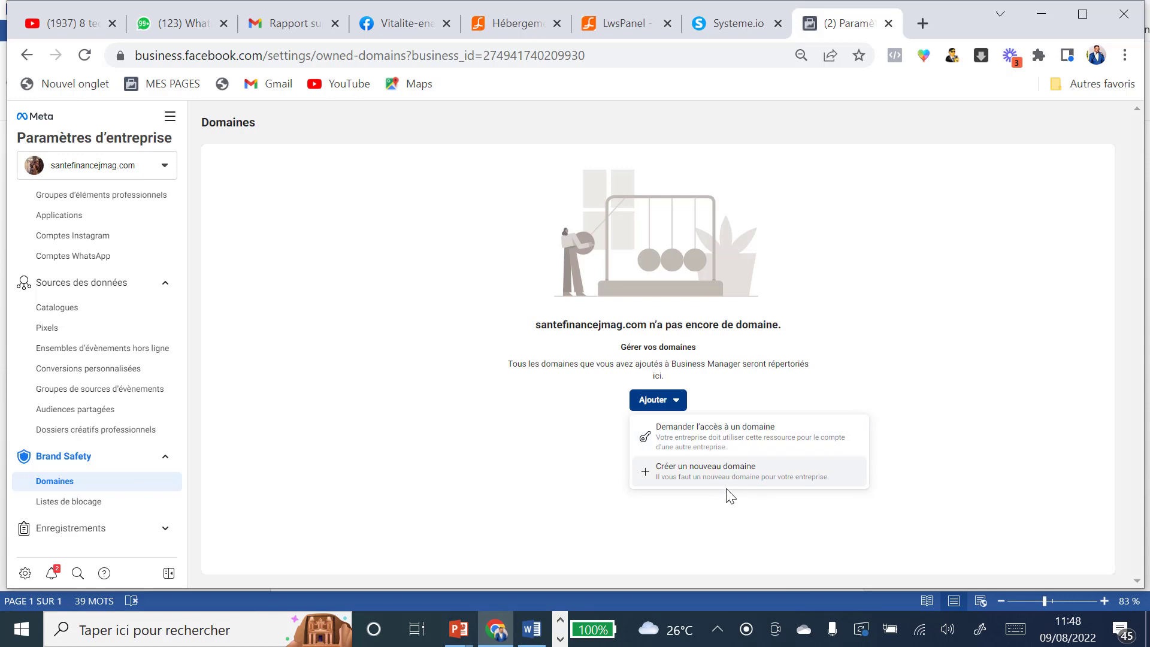
pyautogui.click(720, 474)
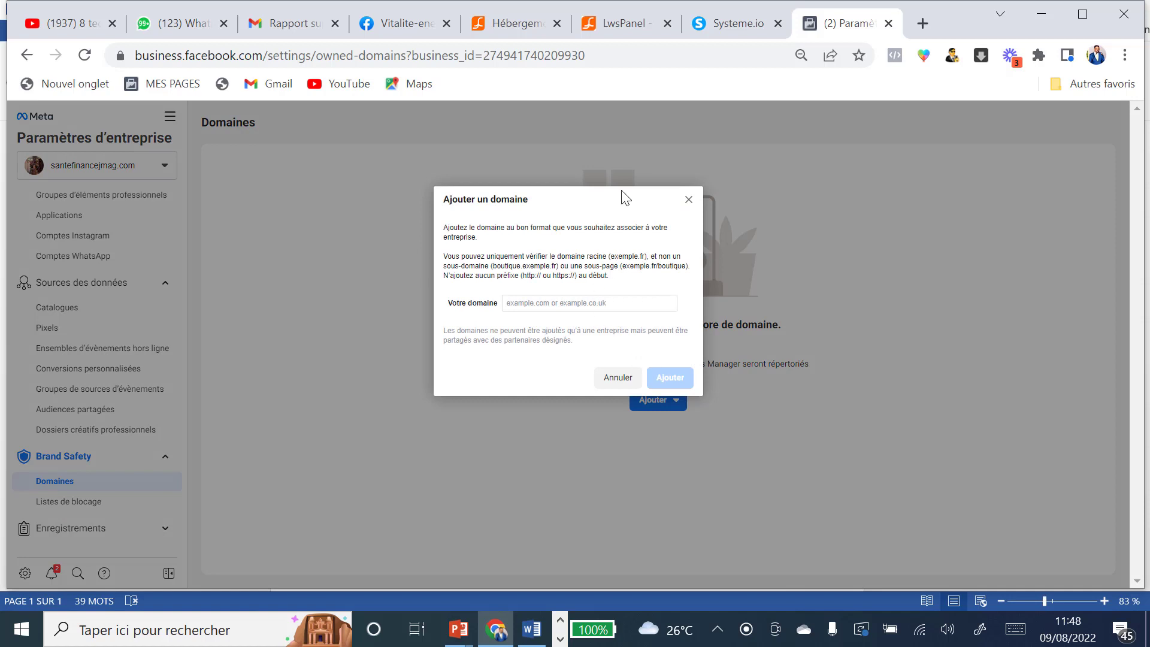
# Step: Copy the domain name vitalite-energie.com from the LWS Panel domain list, then go back to Meta
pyautogui.click(626, 27)
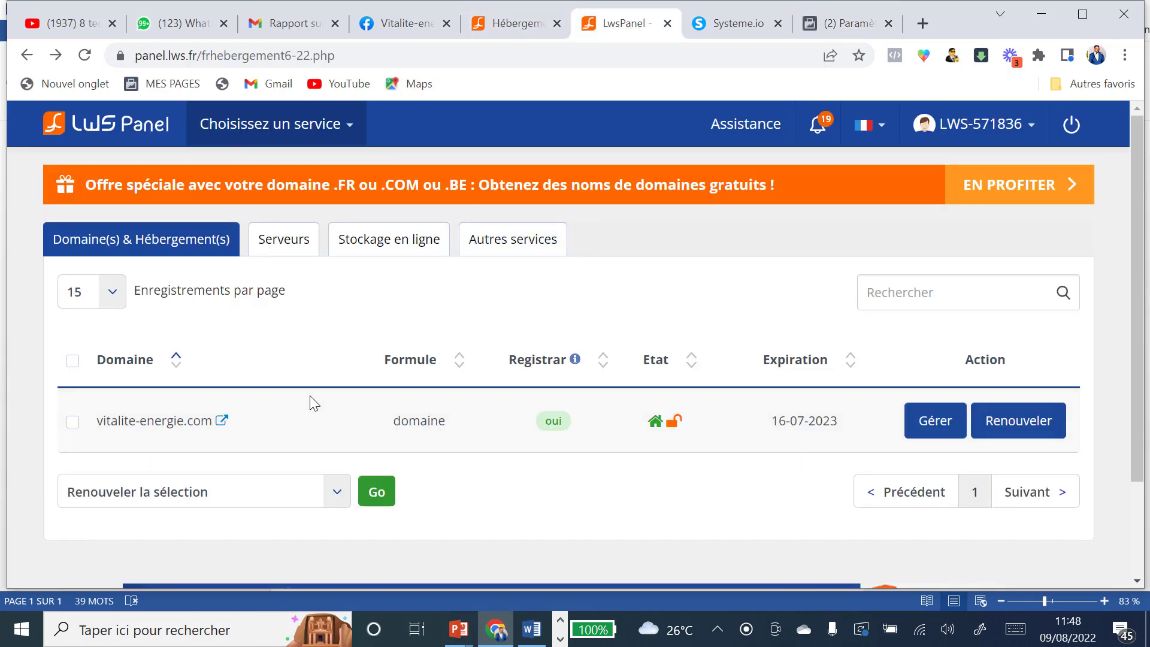
pyautogui.moveTo(100, 426); pyautogui.dragTo(211, 425)
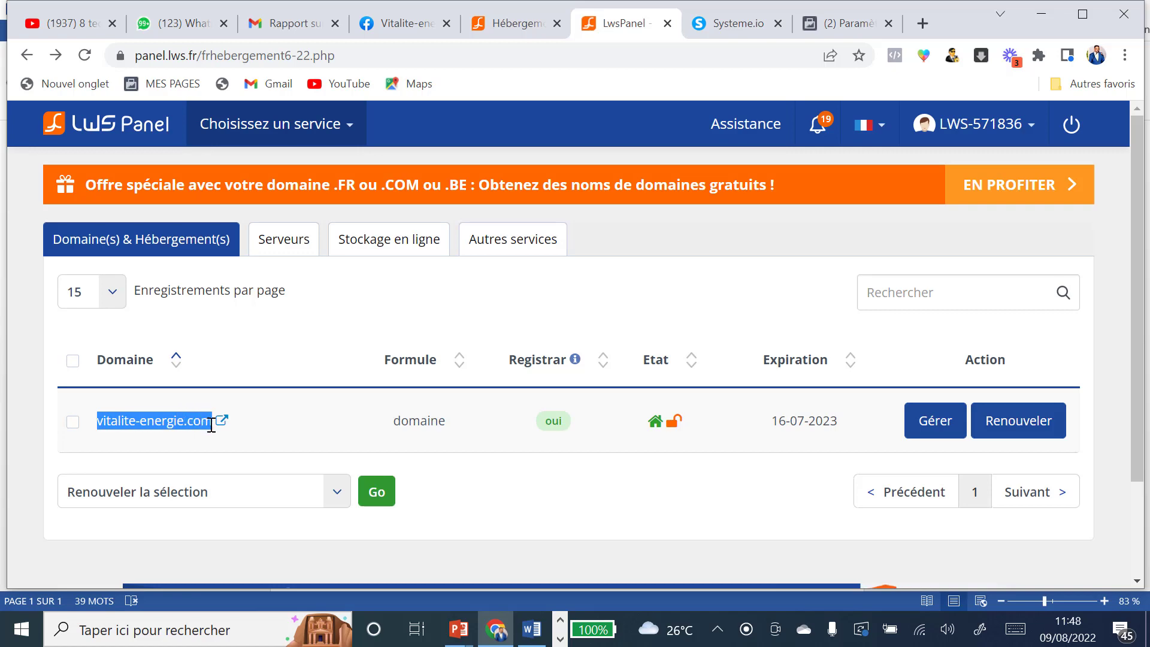
pyautogui.rightClick(188, 421)
pyautogui.click(225, 435)
pyautogui.click(851, 31)
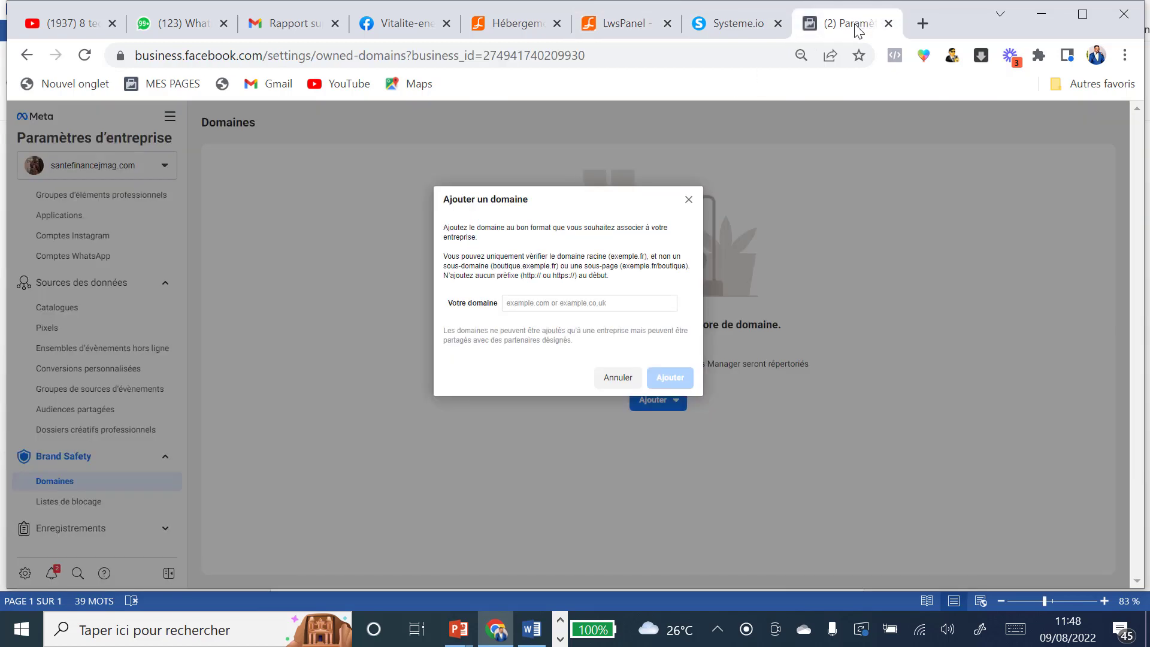
# Step: Paste vitalite-energie.com into the Votre domaine field and add it to the business
pyautogui.click(519, 304)
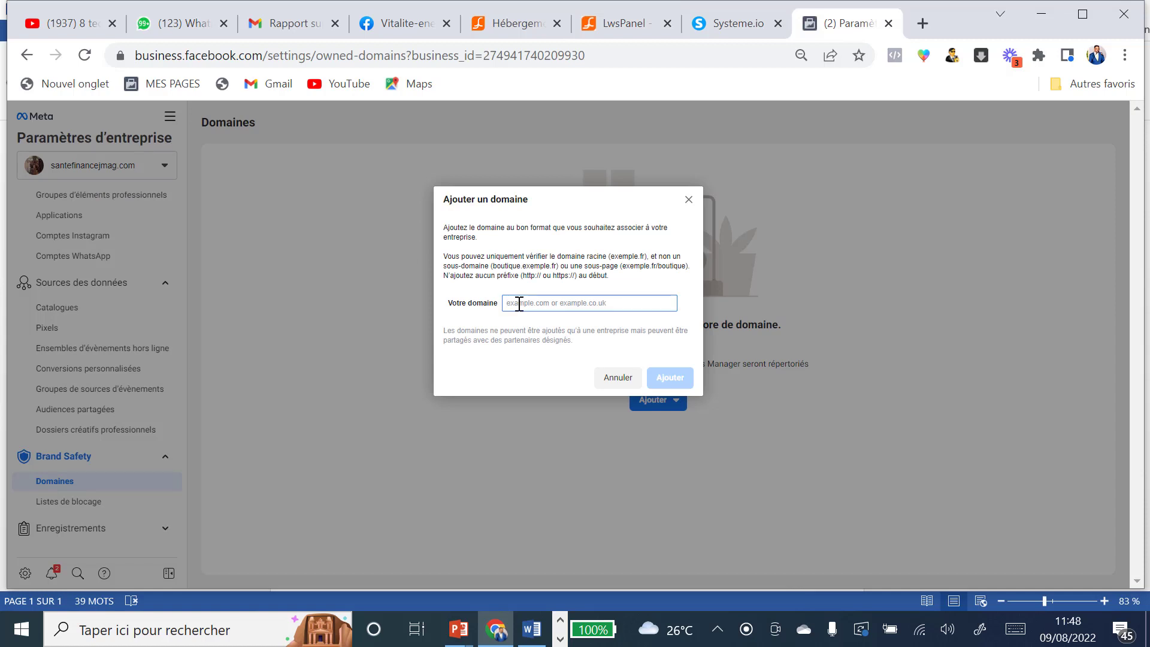
pyautogui.hotkey('ctrl', 'v')
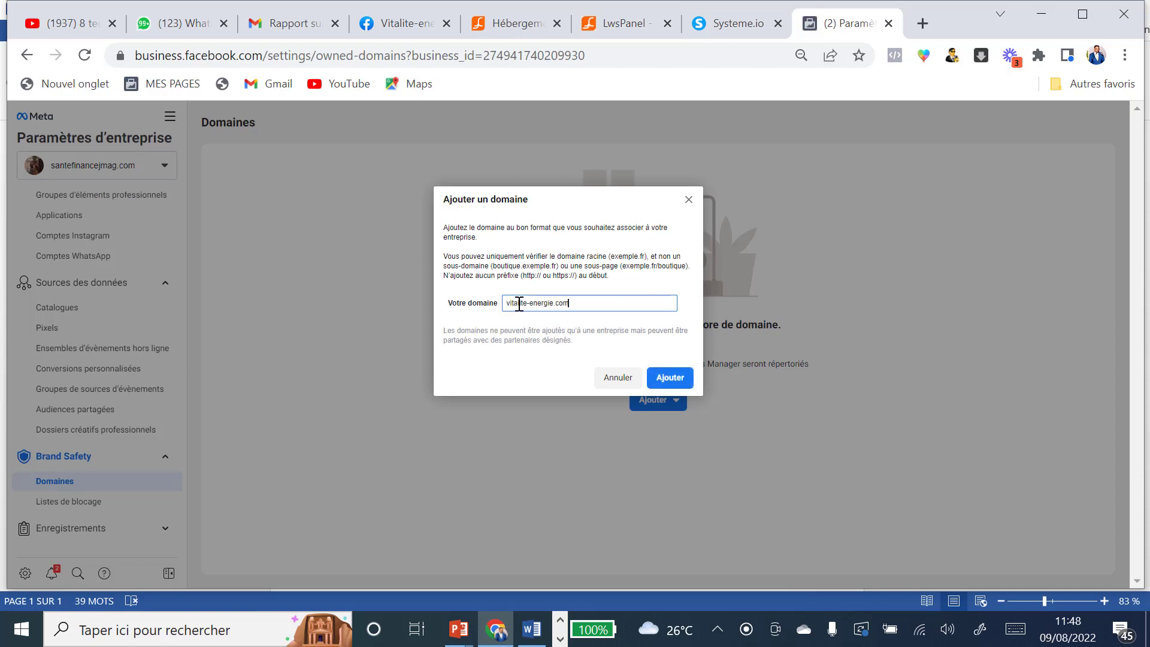
pyautogui.click(669, 377)
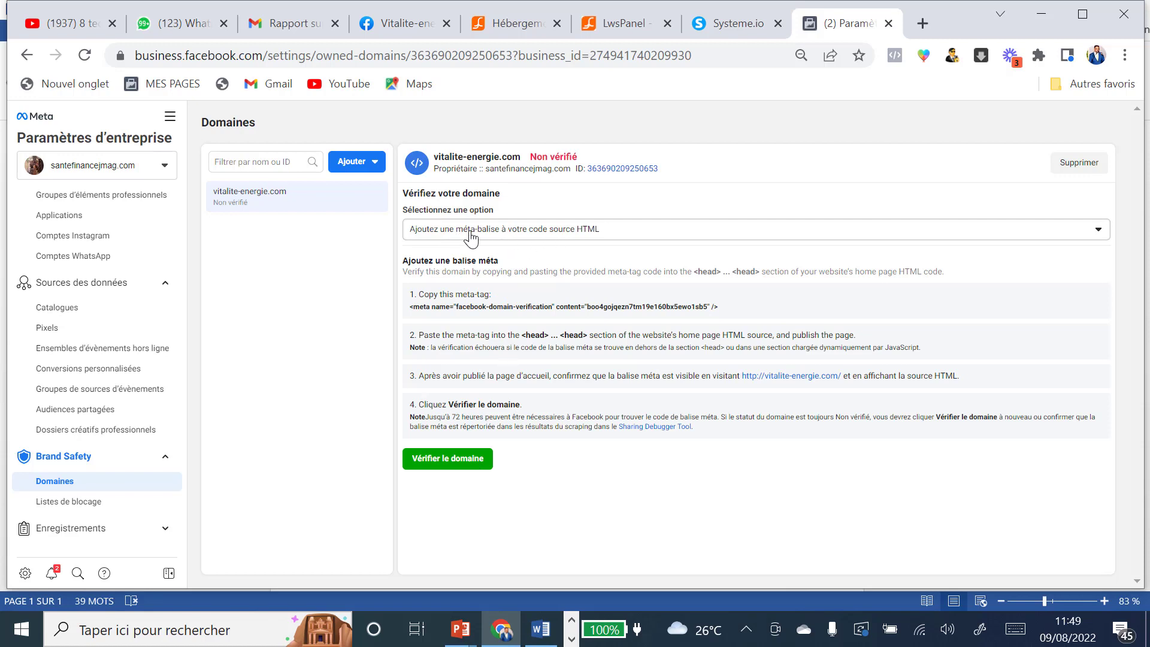
# Step: Choose DNS TXT record verification for vitalite-energie.com, then bring up the LWS hosting site
pyautogui.click(1102, 234)
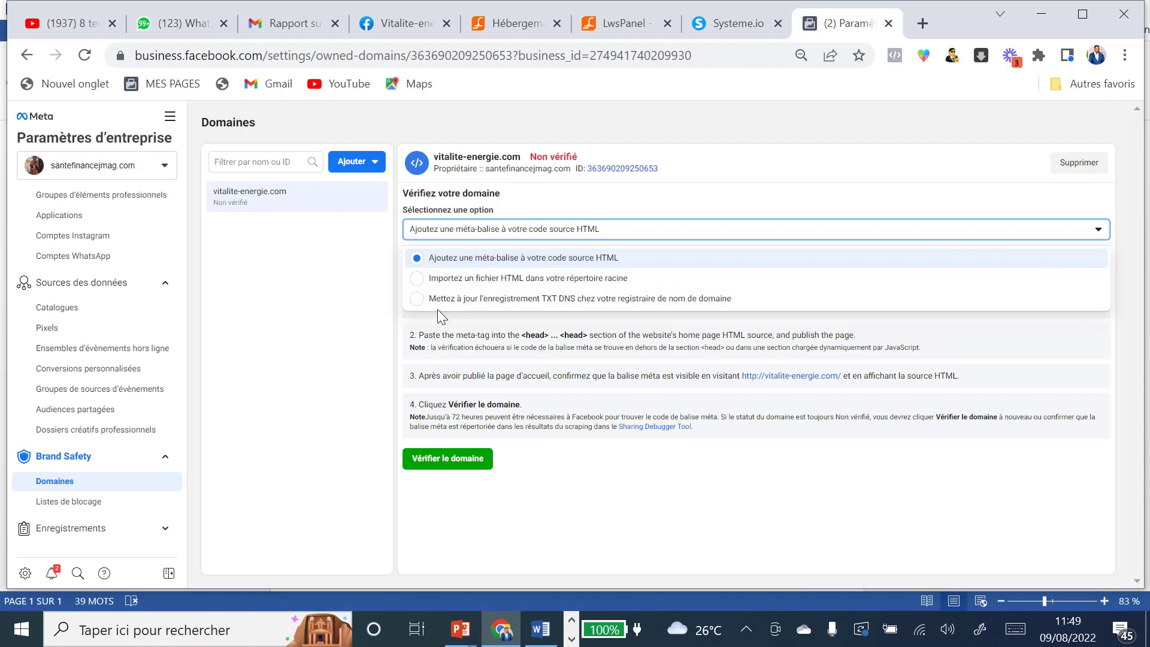
pyautogui.click(417, 303)
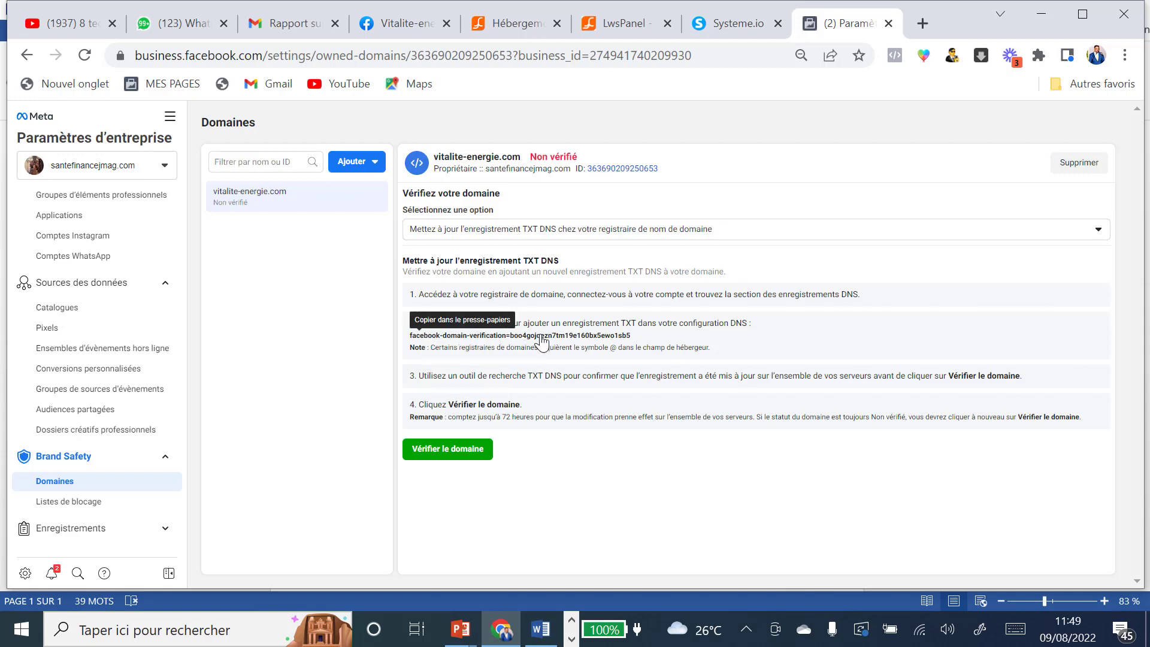
pyautogui.click(632, 26)
pyautogui.hotkey('ctrl', 'pageup')
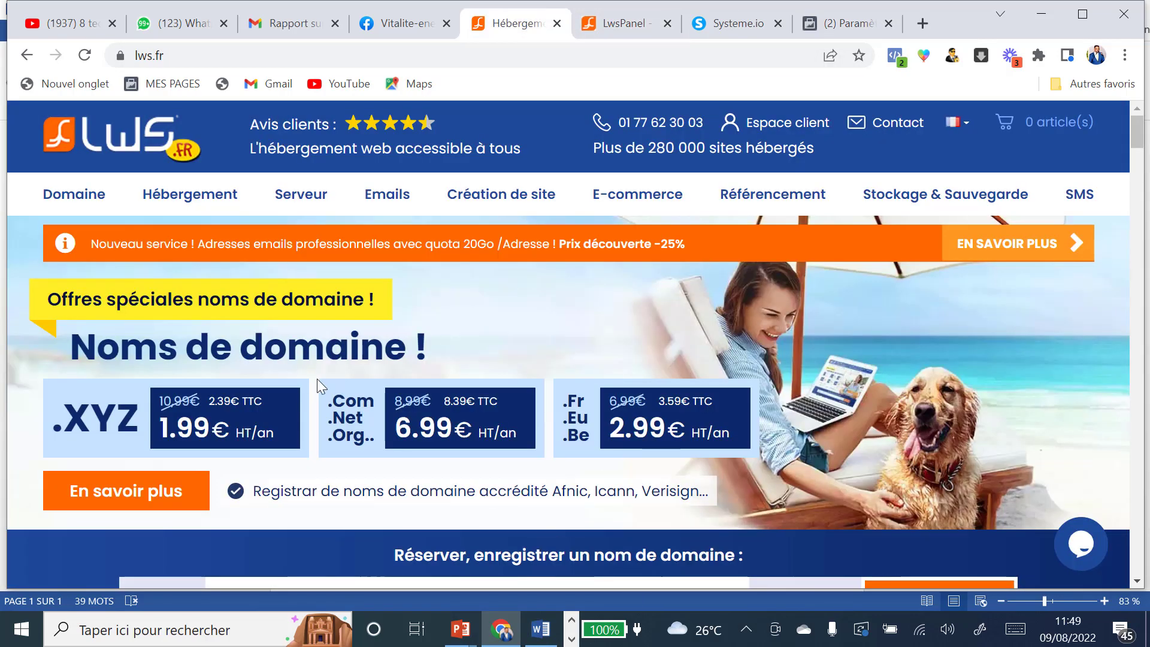
# Step: Sign in to the LWS client area, passing the reCAPTCHA check
pyautogui.click(786, 125)
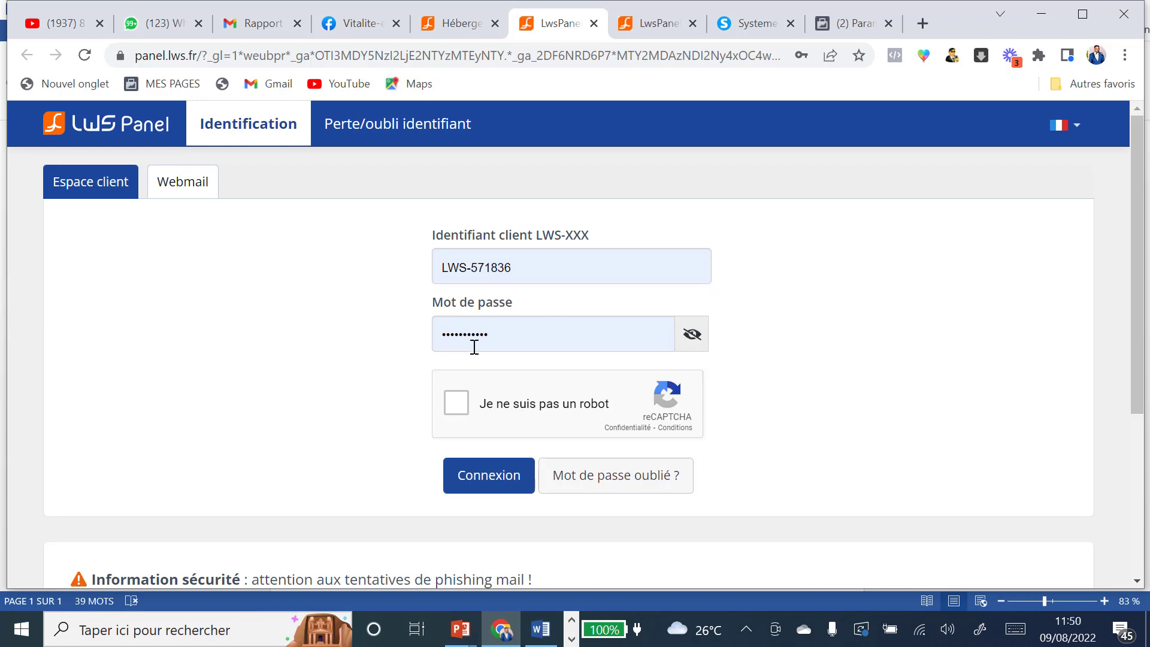
pyautogui.click(693, 24)
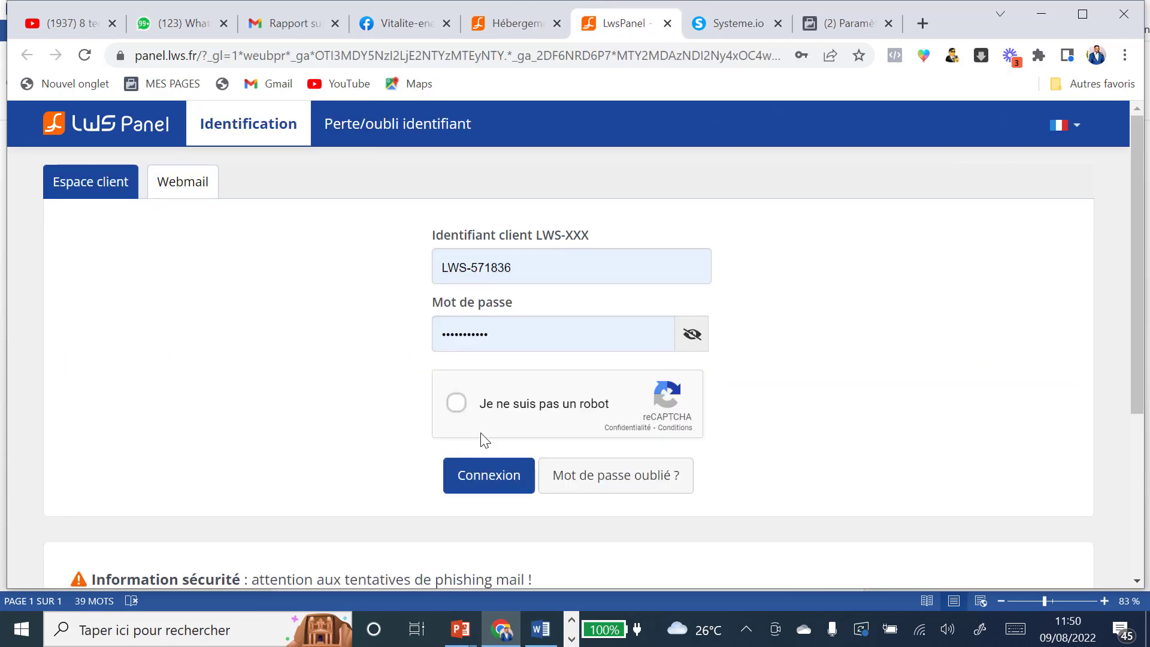
pyautogui.click(467, 420)
pyautogui.click(504, 484)
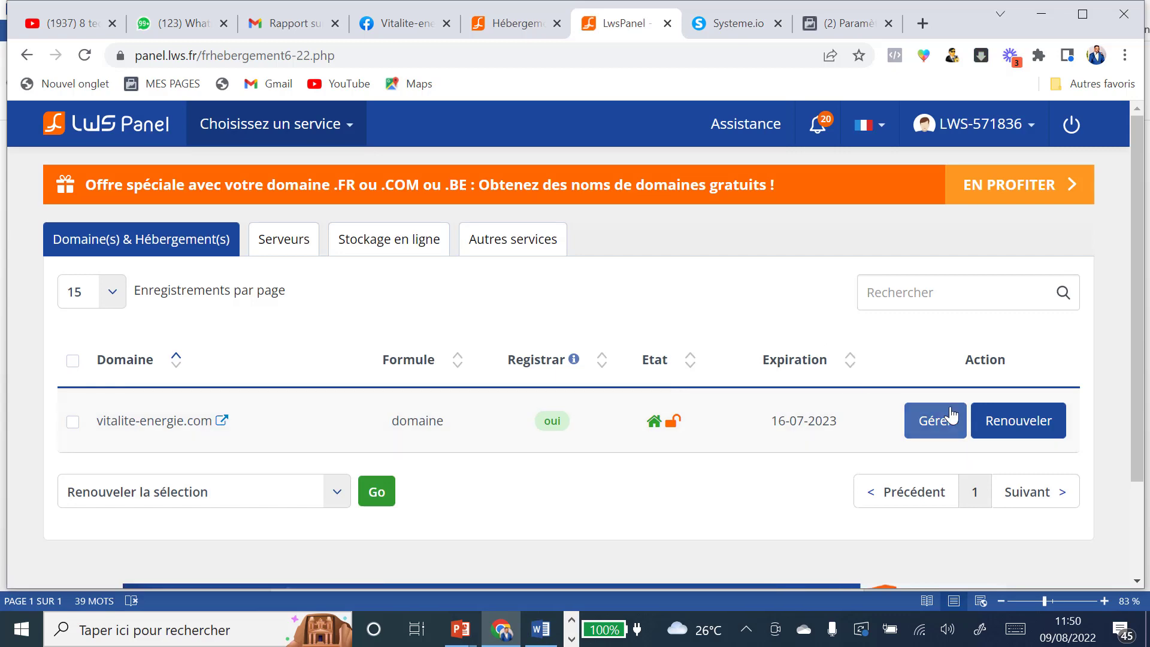
# Step: Manage vitalite-energie.com and open its Zone DNS settings
pyautogui.click(935, 422)
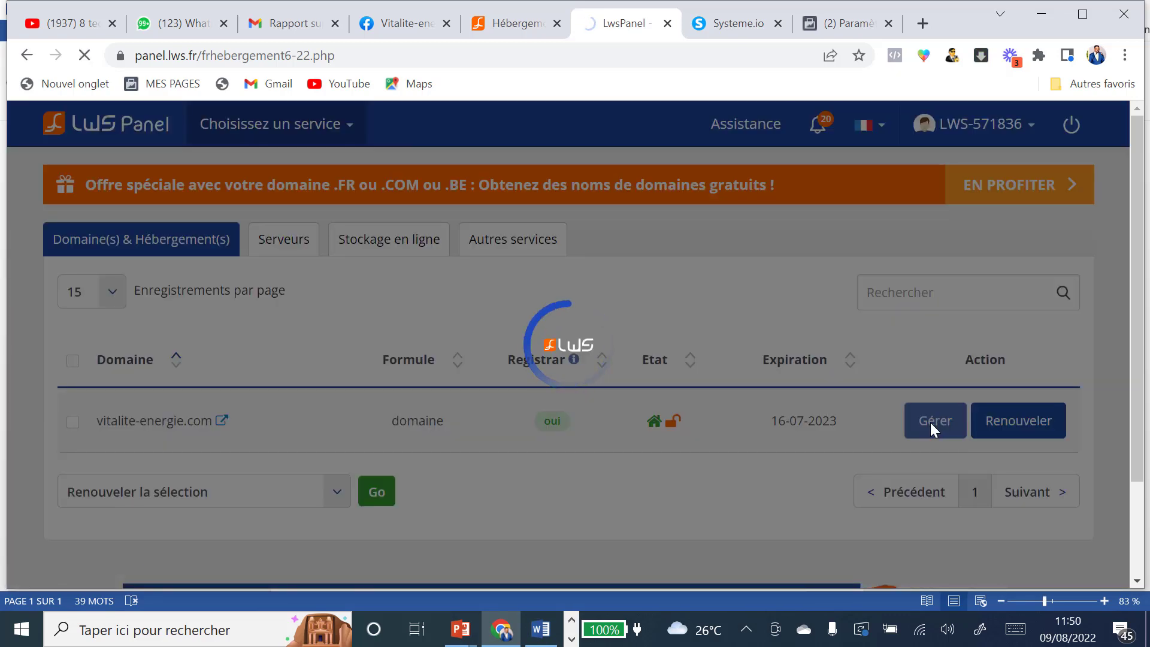
pyautogui.scroll(-2, 707, 369)
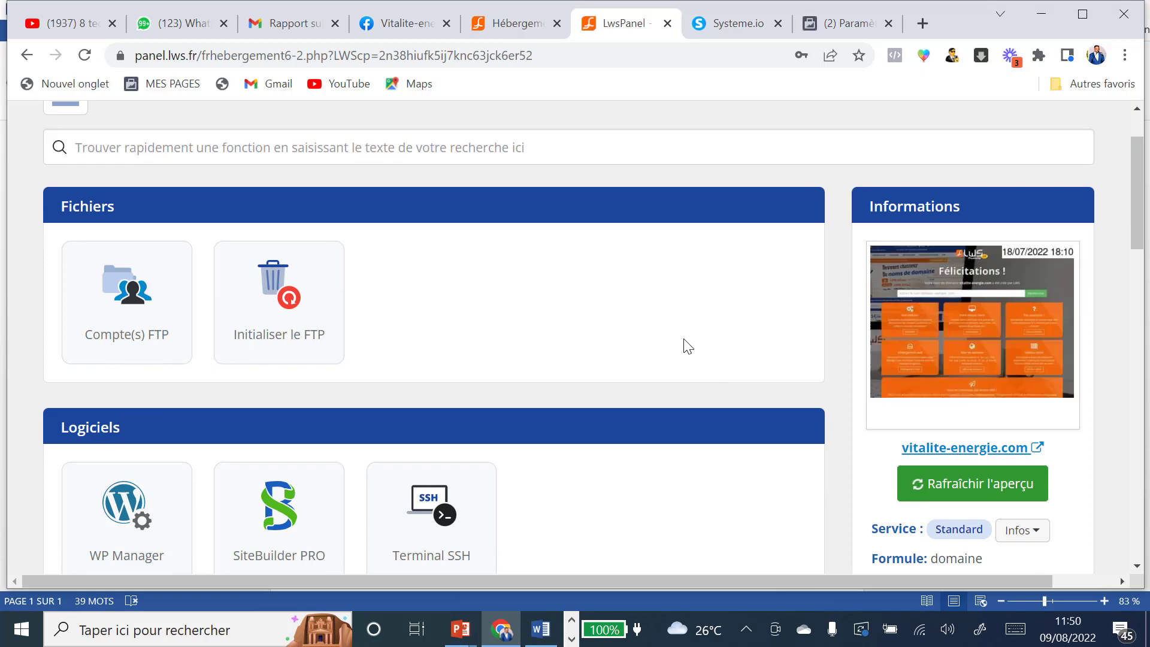
pyautogui.scroll(-5, 685, 345)
pyautogui.scroll(-5, 671, 353)
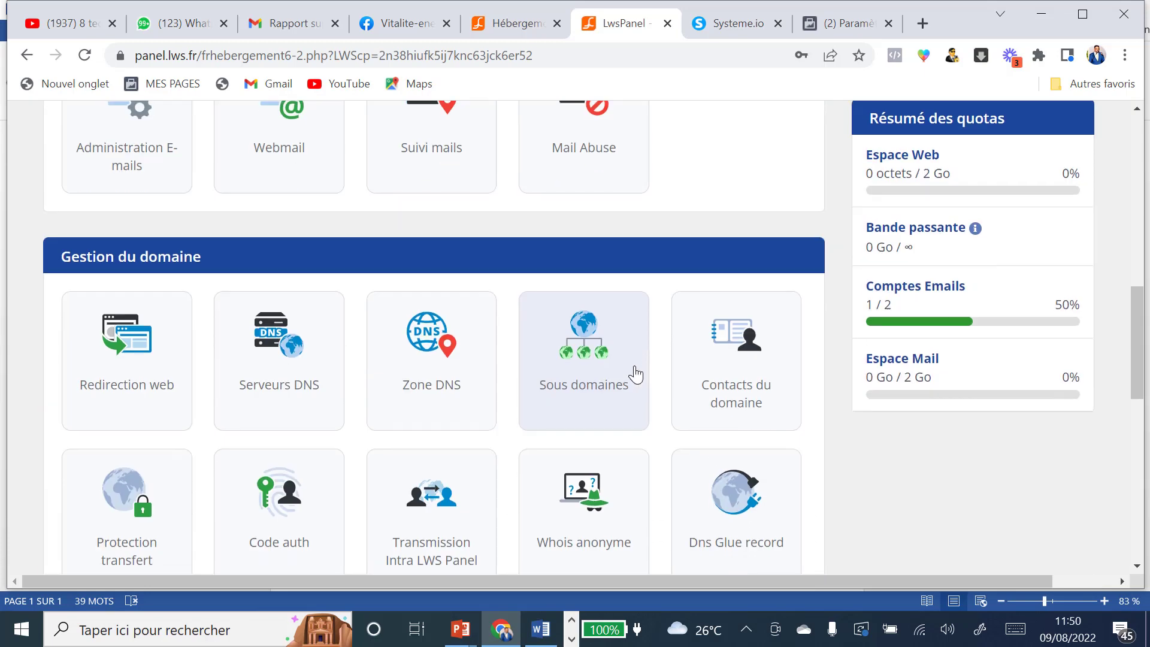
pyautogui.click(416, 396)
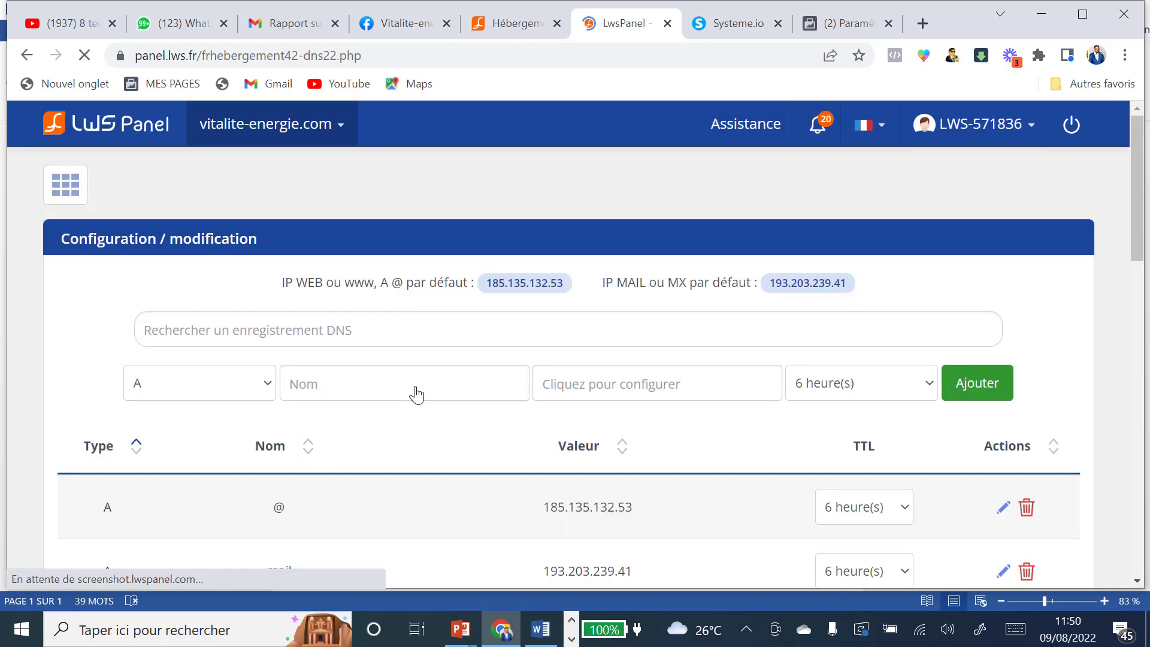
# Step: Add a TXT record named @ containing the Facebook domain verification code
pyautogui.click(346, 381)
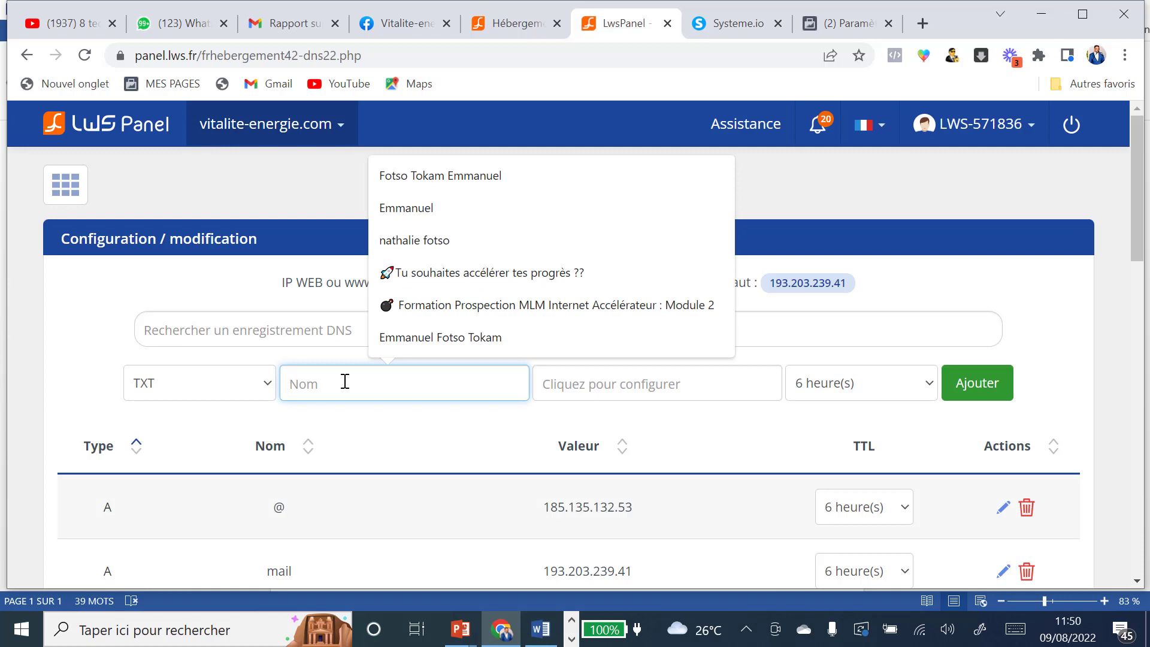
pyautogui.write('@')
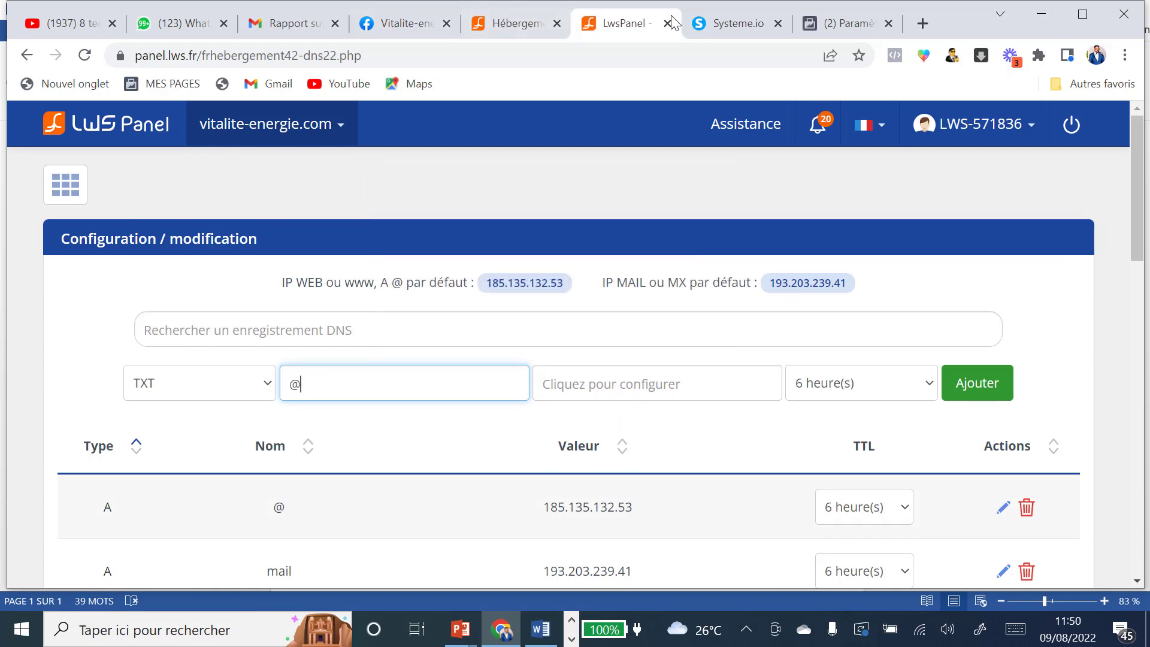
pyautogui.click(869, 34)
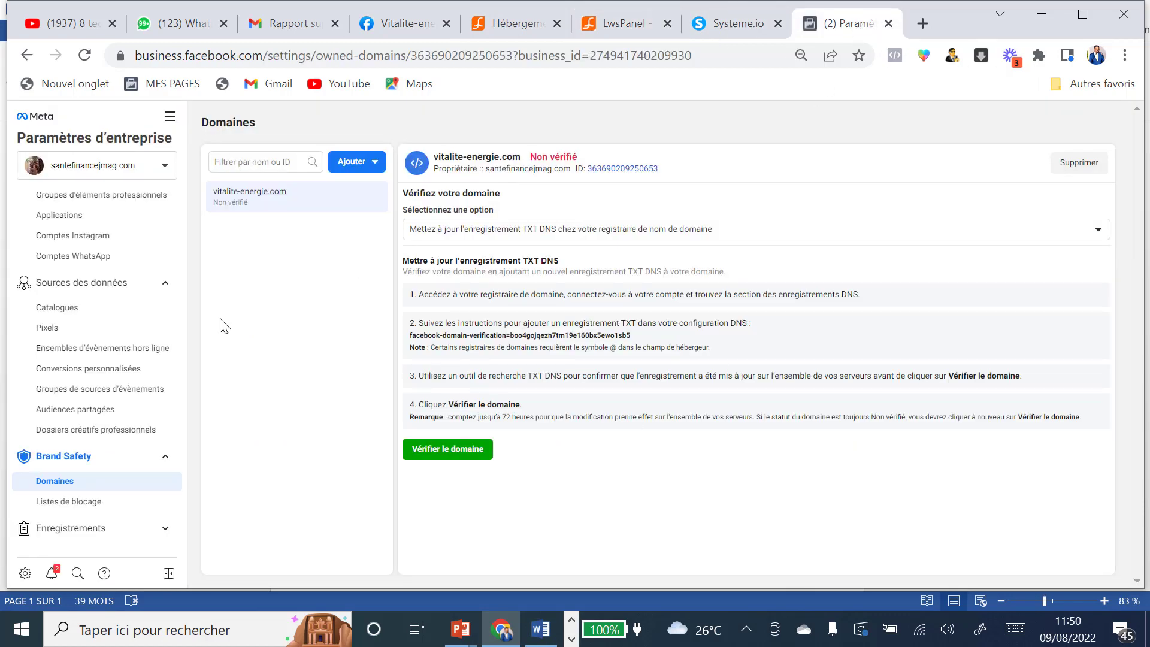
pyautogui.click(464, 343)
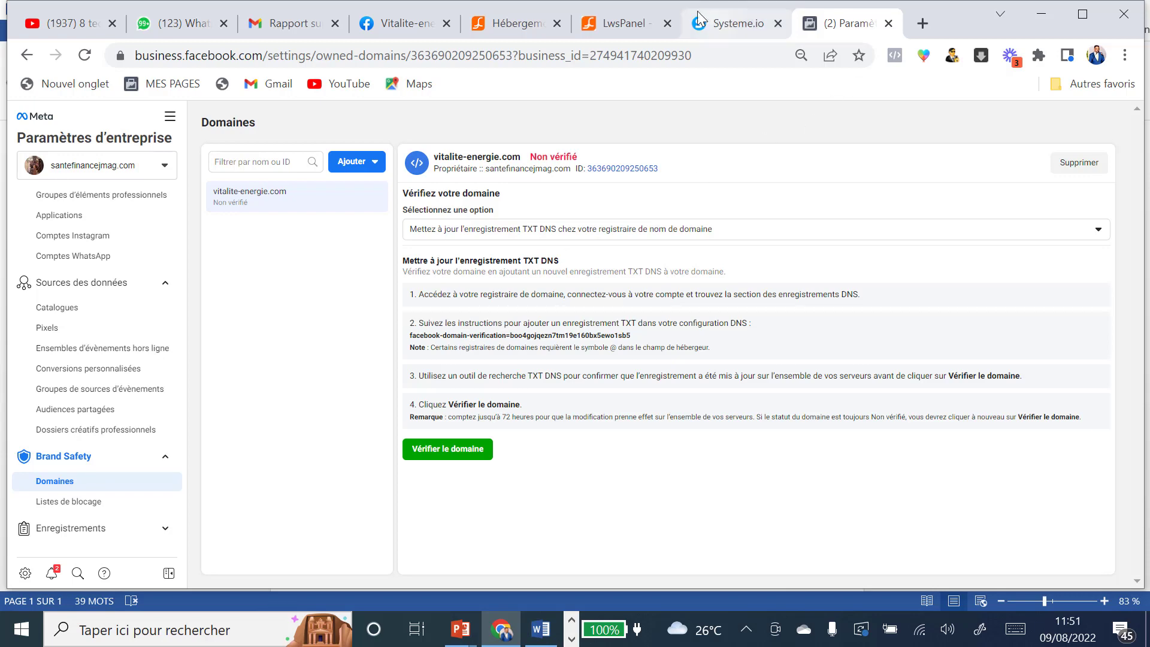
pyautogui.click(621, 25)
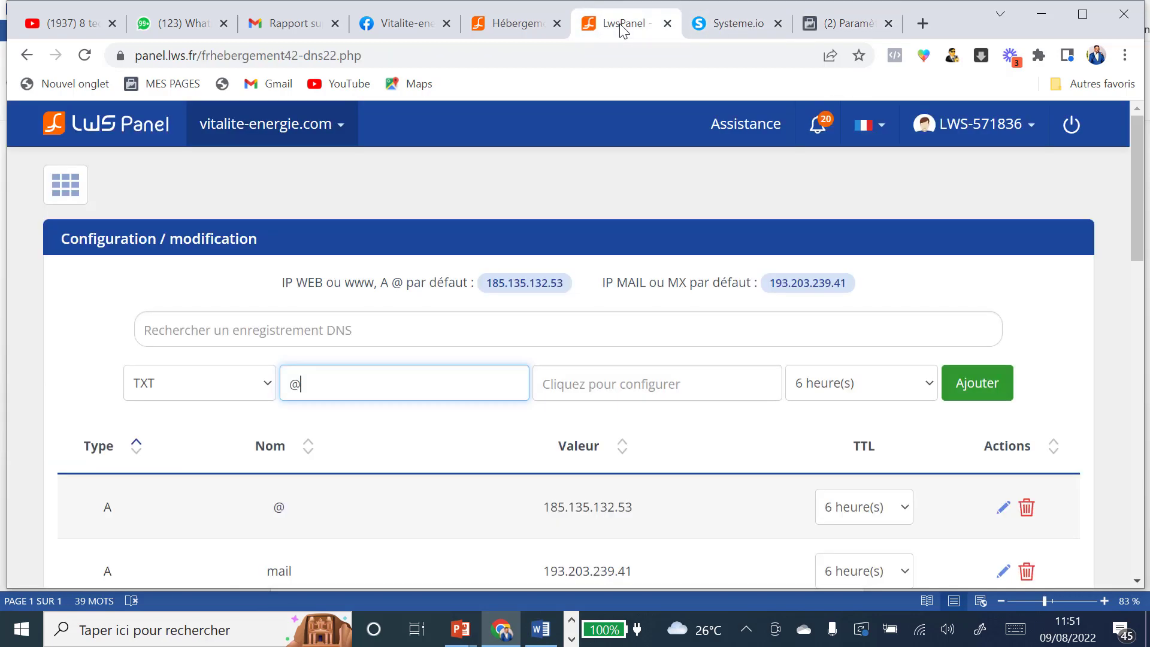
pyautogui.click(614, 385)
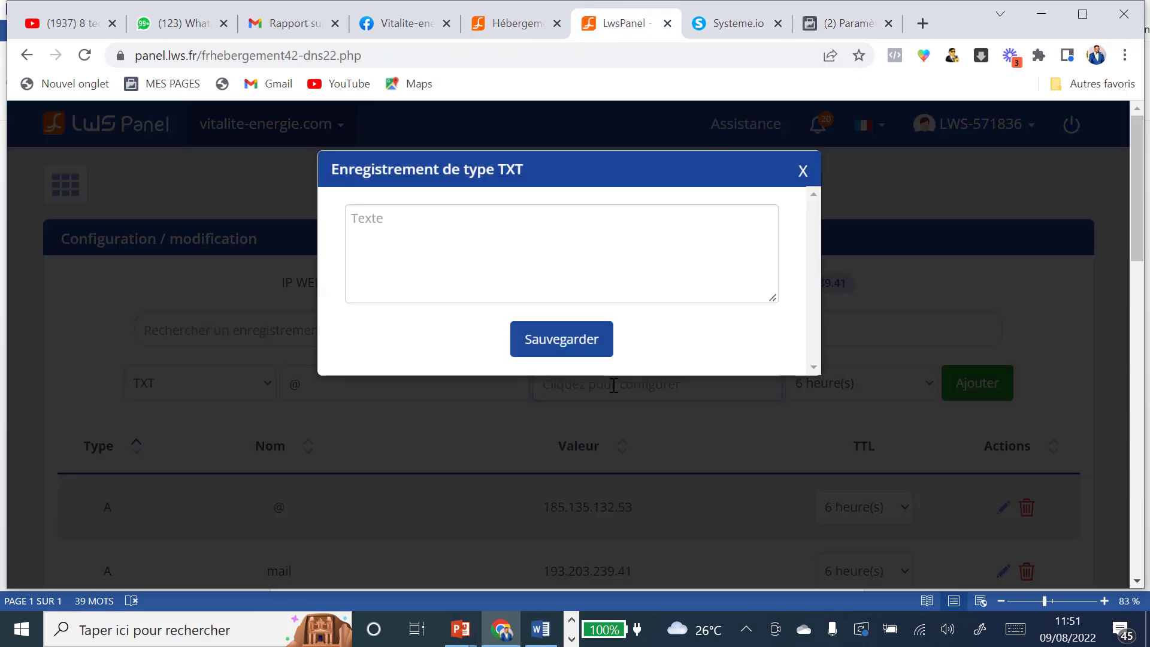
pyautogui.click(387, 217)
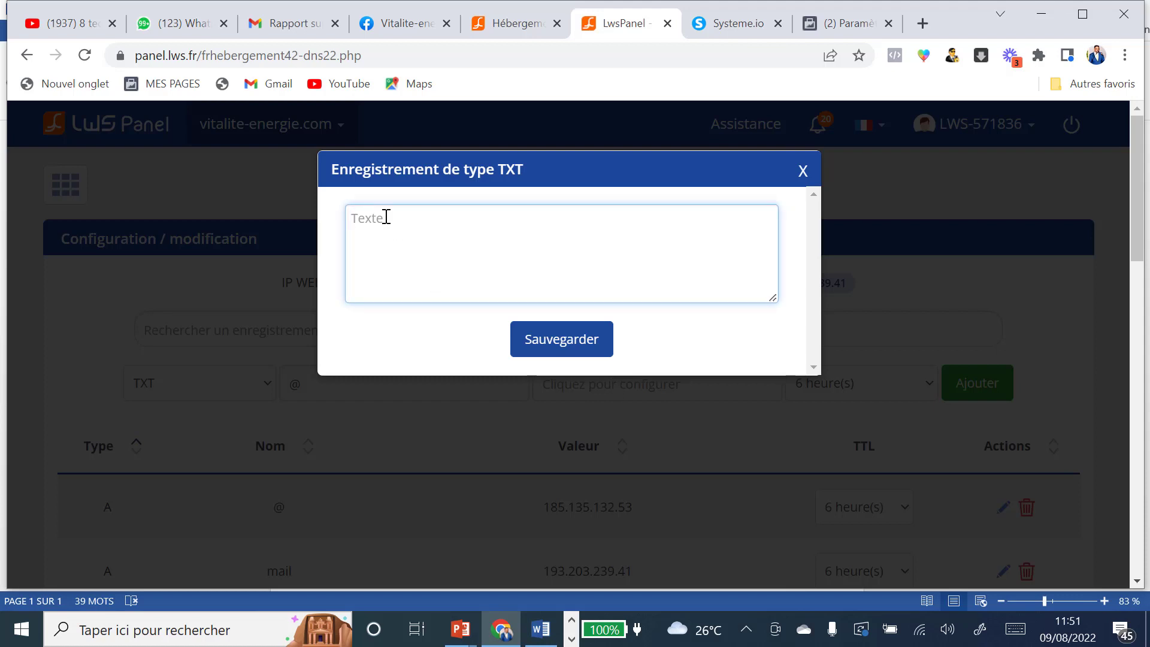
pyautogui.write('facebook-domain-verification=boo4gojqezn7tm19e160bx5ewo1sb5')
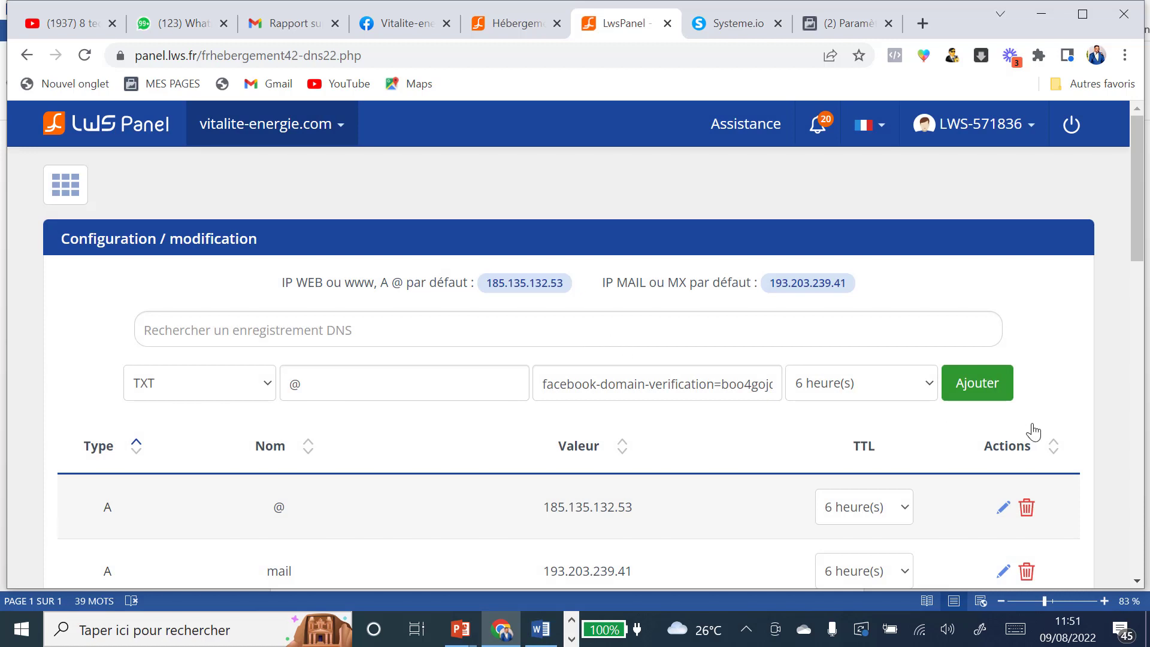
pyautogui.click(984, 390)
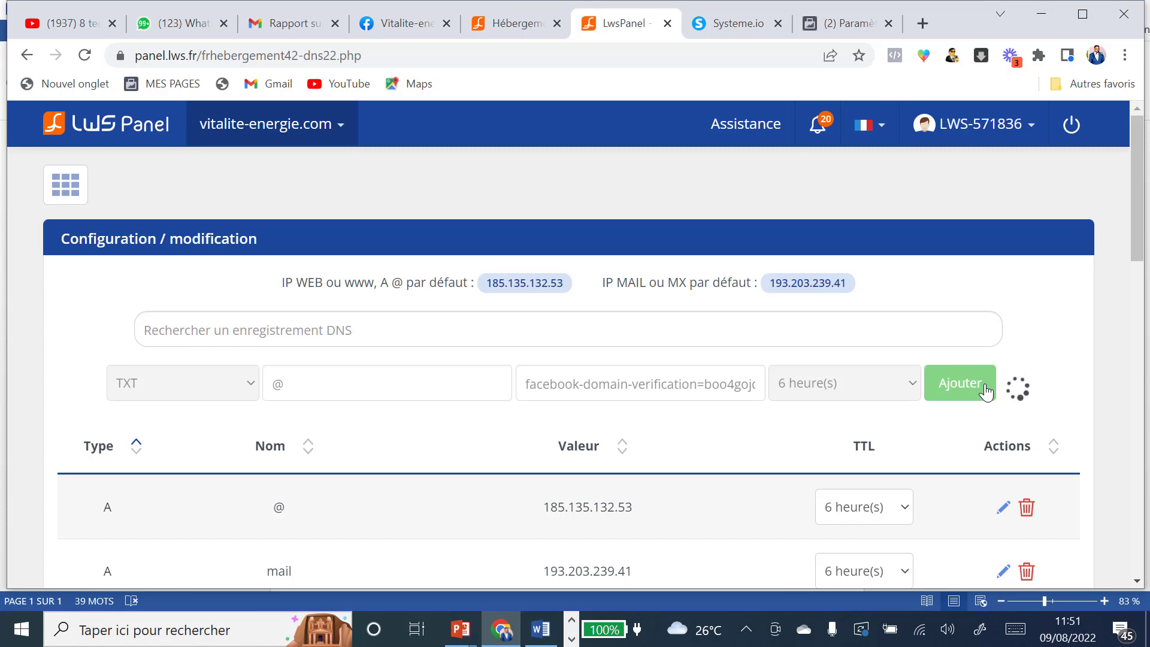
# Step: Verify the vitalite-energie.com domain in Facebook and dismiss the success message
pyautogui.click(857, 27)
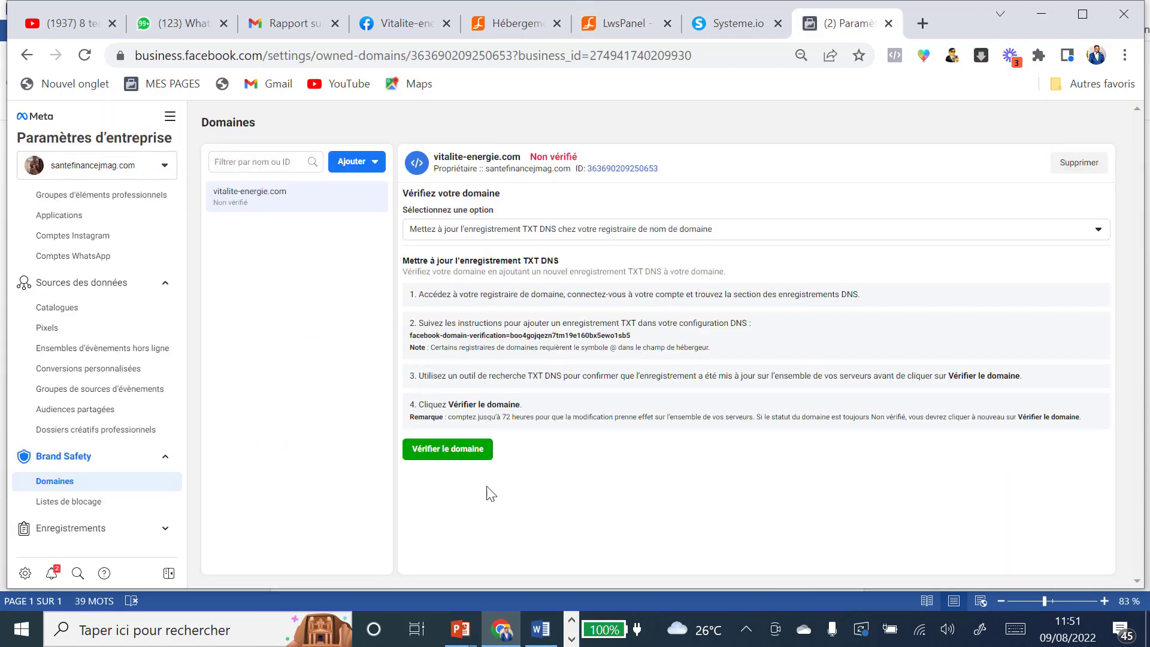
pyautogui.click(451, 448)
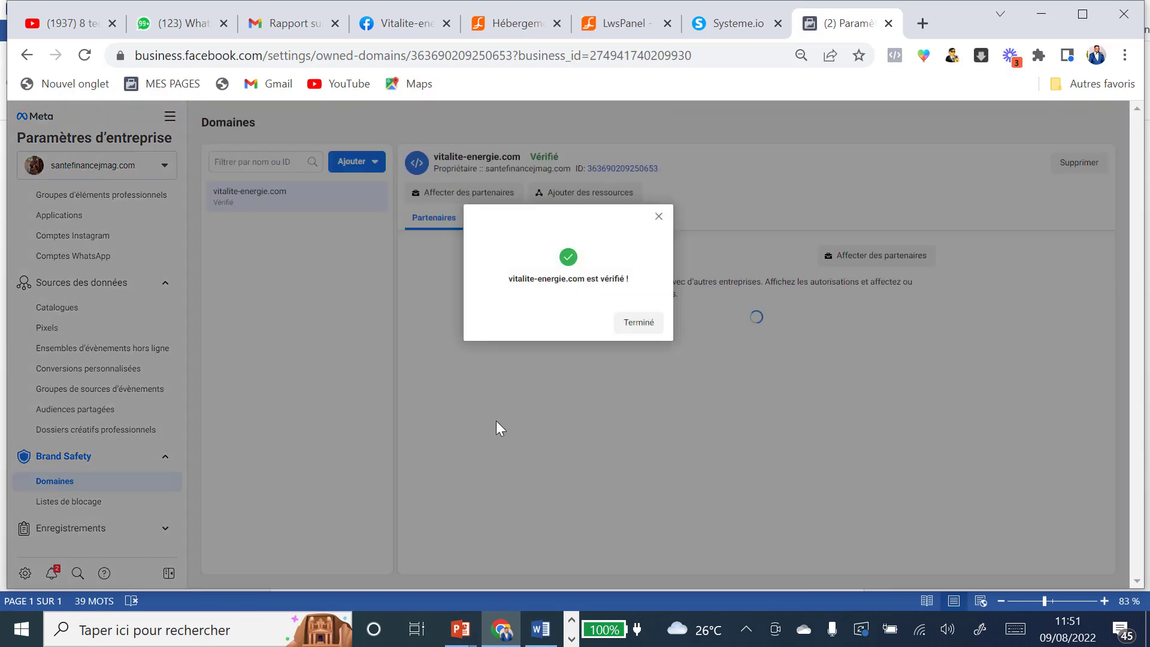
pyautogui.click(633, 324)
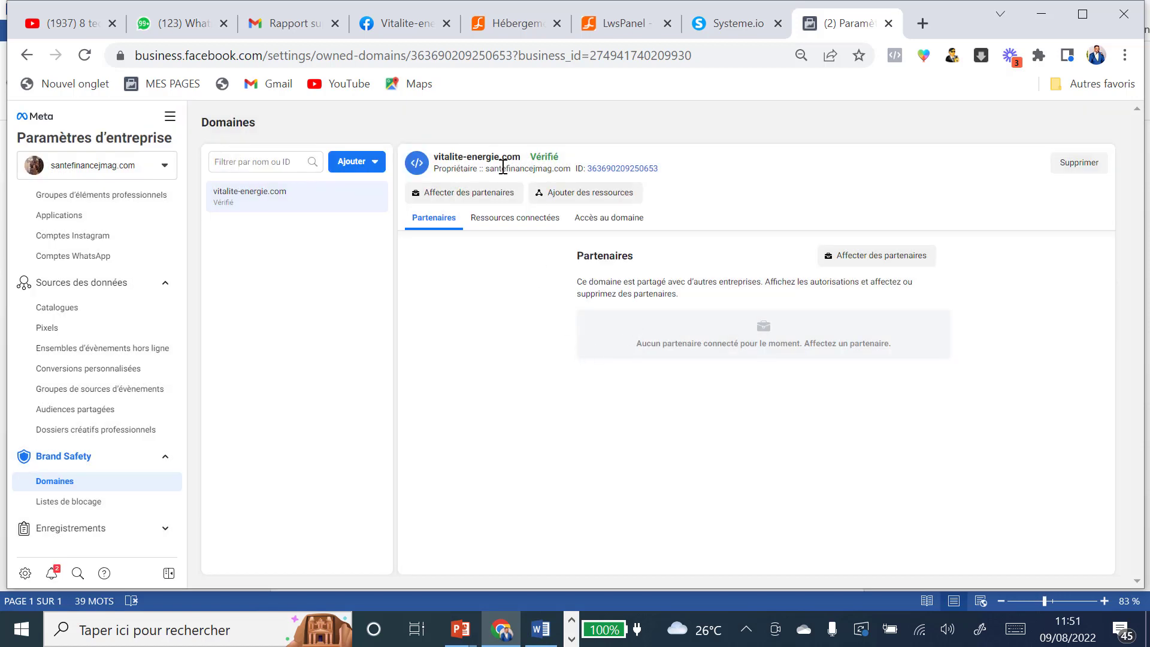
# Step: Open the Informations sur l'entreprise settings from the sidebar
pyautogui.moveTo(547, 158)
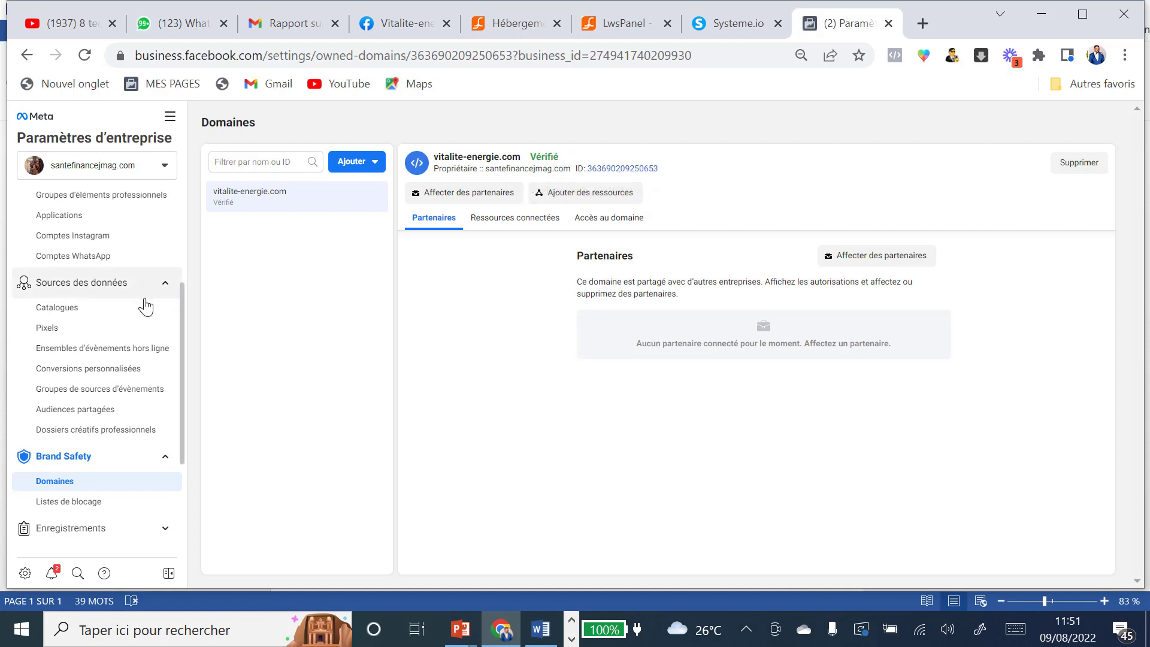
pyautogui.scroll(-2, 143, 303)
pyautogui.scroll(-1, 144, 307)
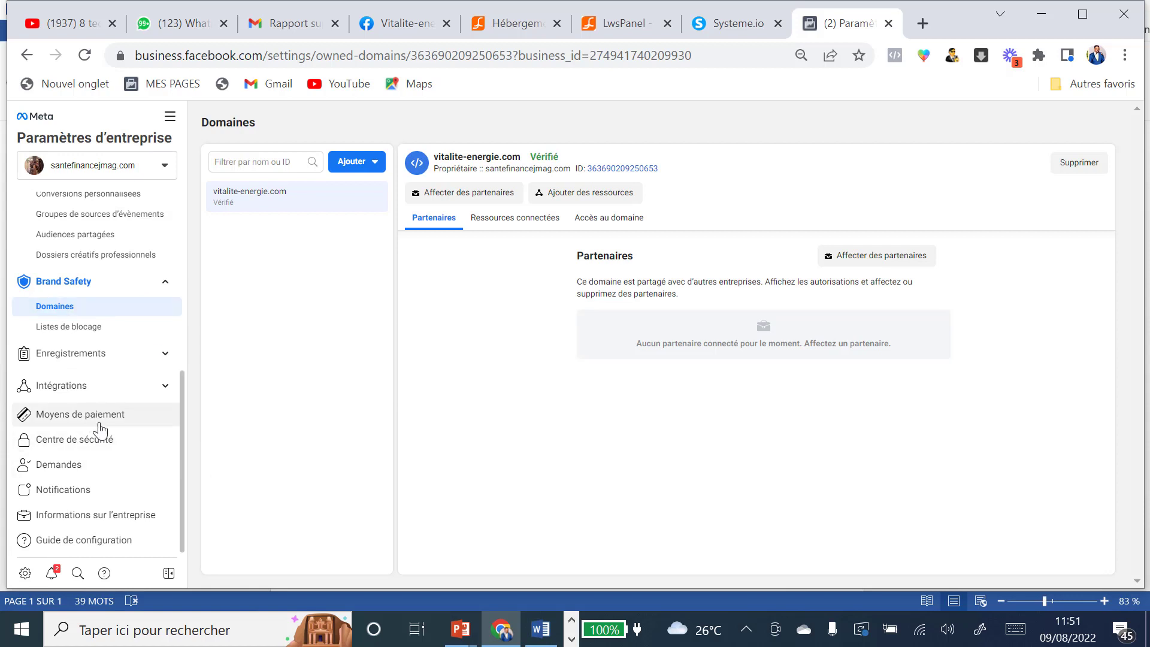
pyautogui.click(80, 516)
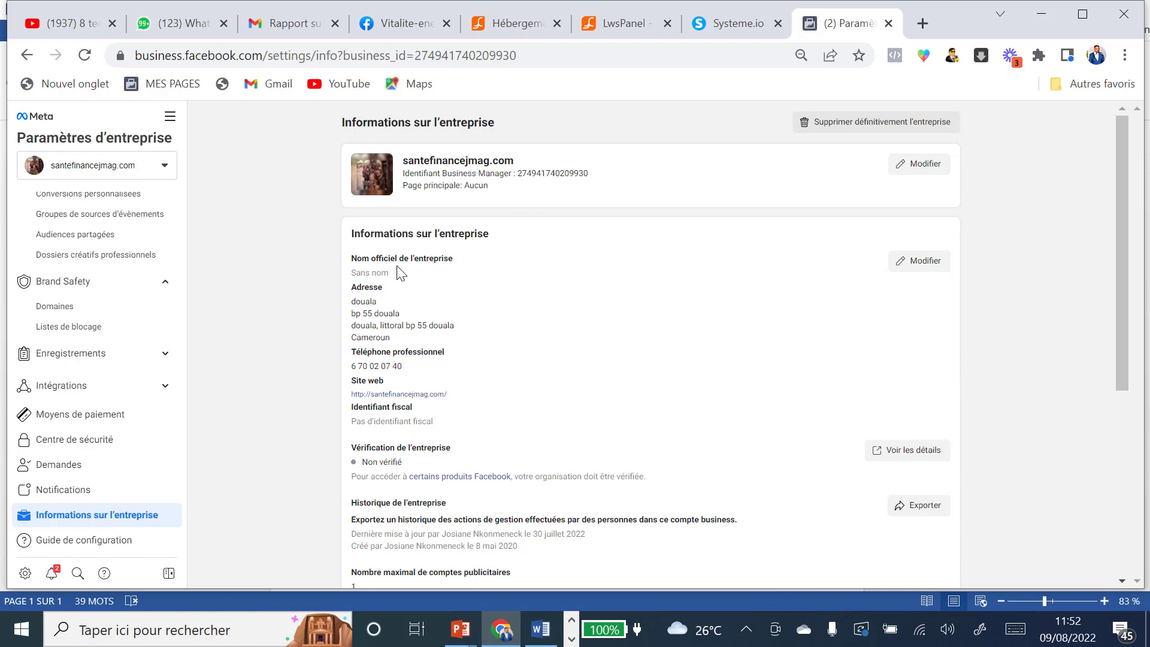
# Step: Set the official business name to Vitalité Energie and update the postal code and address
pyautogui.click(922, 264)
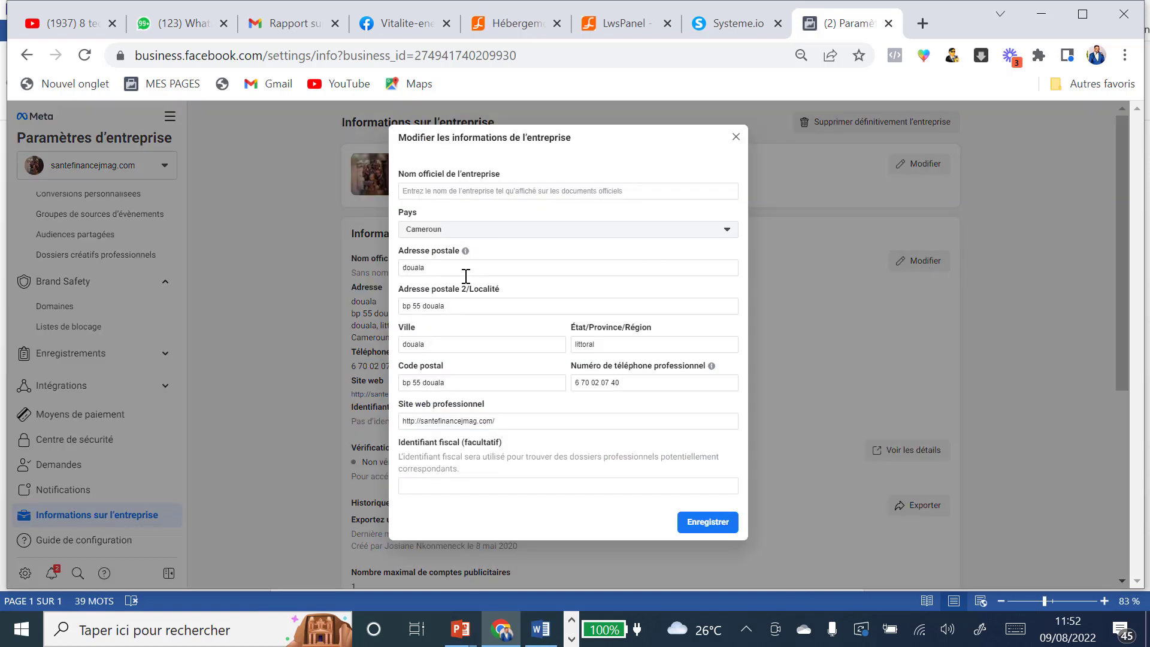
pyautogui.click(463, 192)
pyautogui.write('Vitali')
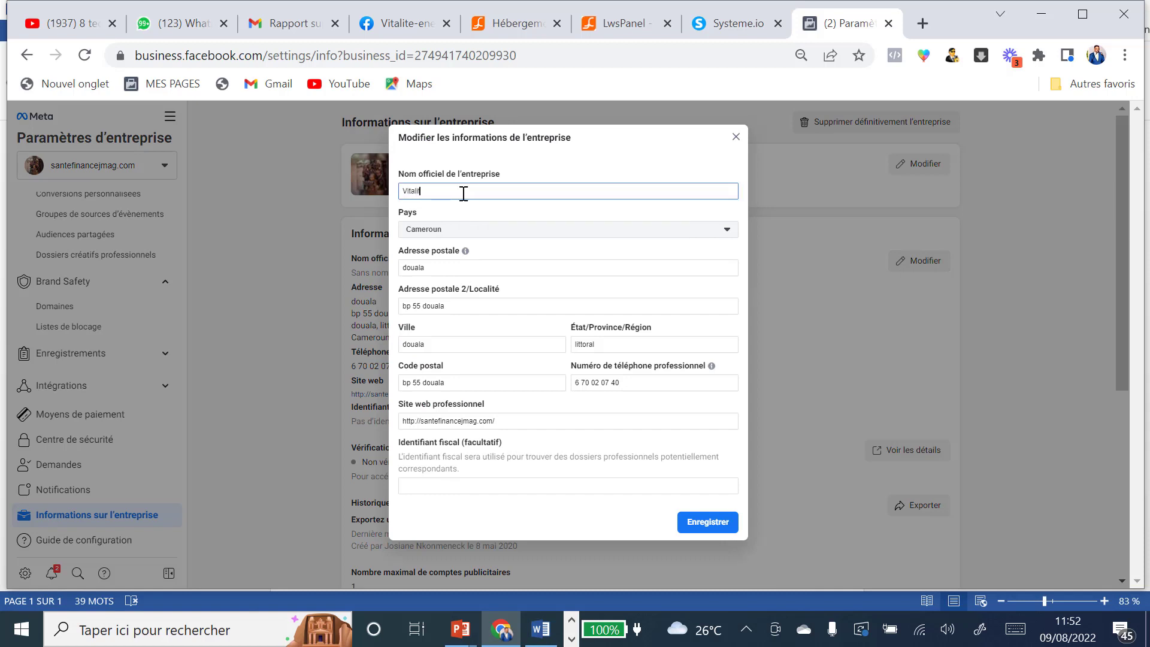
pyautogui.write('té Energie')
pyautogui.moveTo(463, 382); pyautogui.dragTo(389, 379)
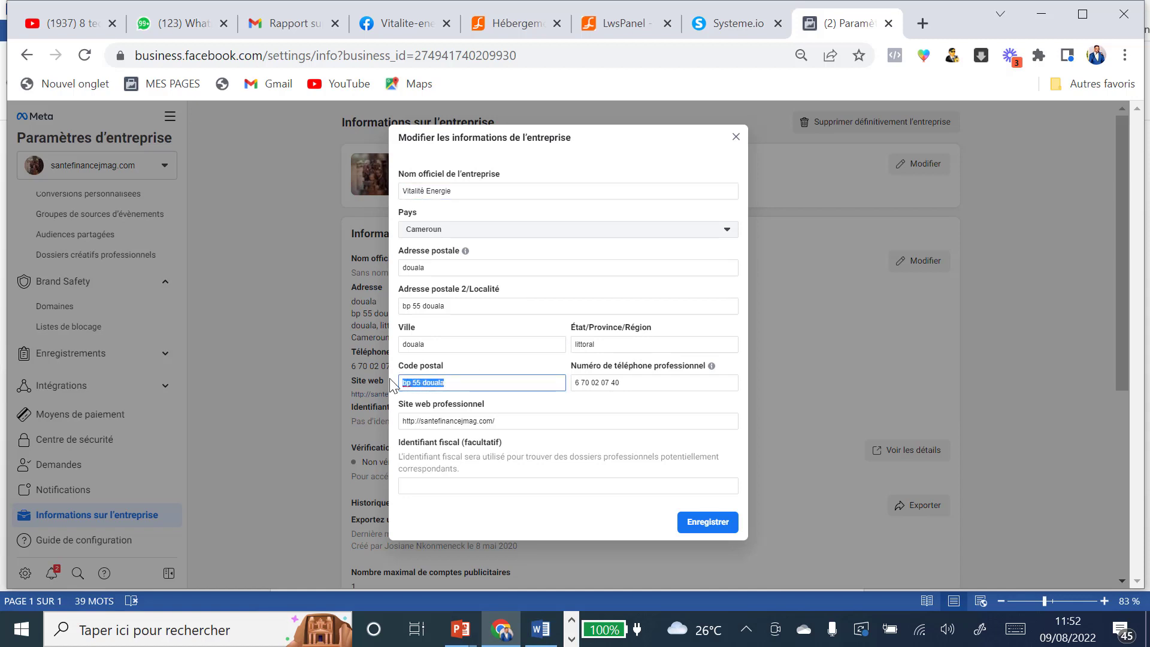
pyautogui.write('00')
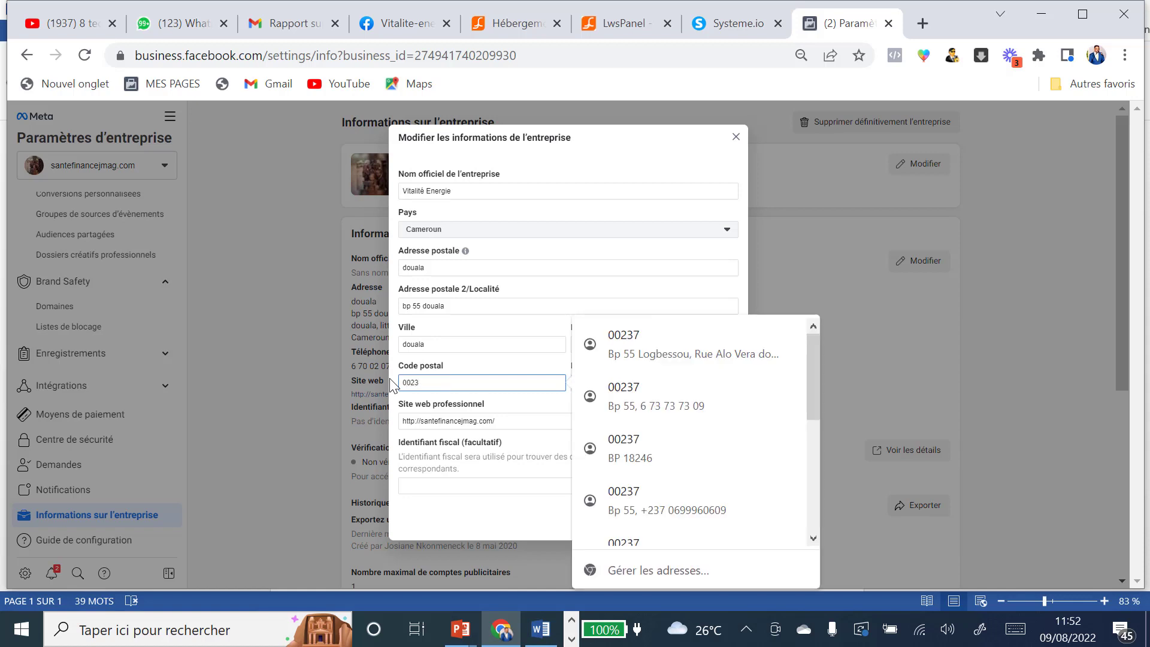
pyautogui.write('23')
pyautogui.click(618, 338)
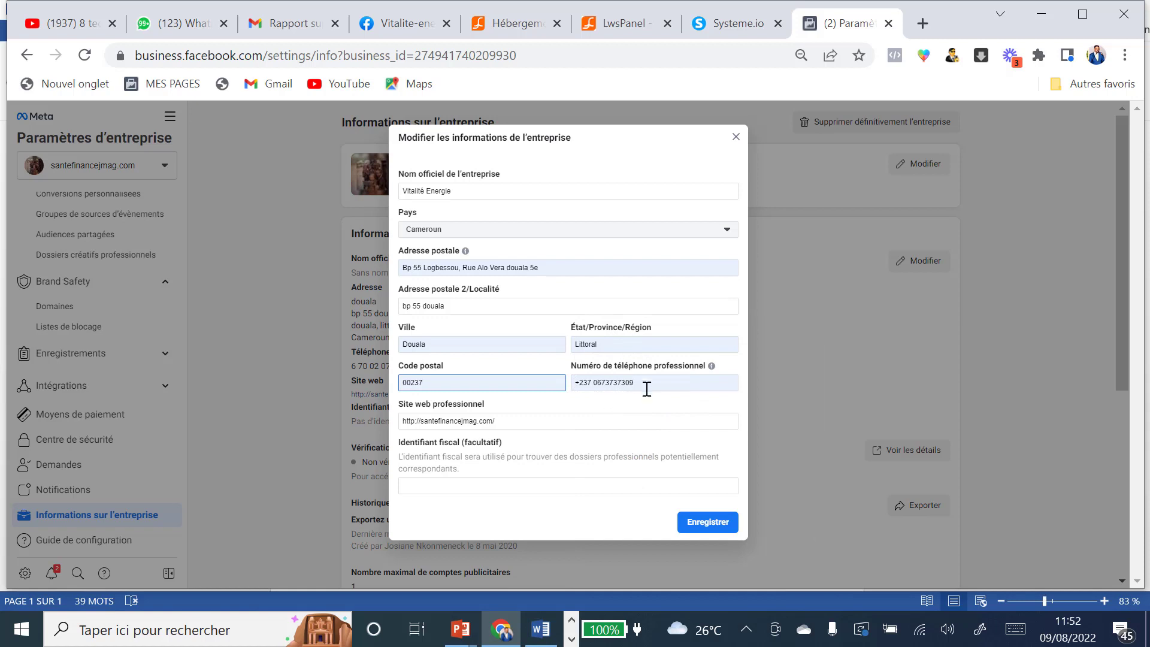
pyautogui.moveTo(647, 389); pyautogui.dragTo(563, 371)
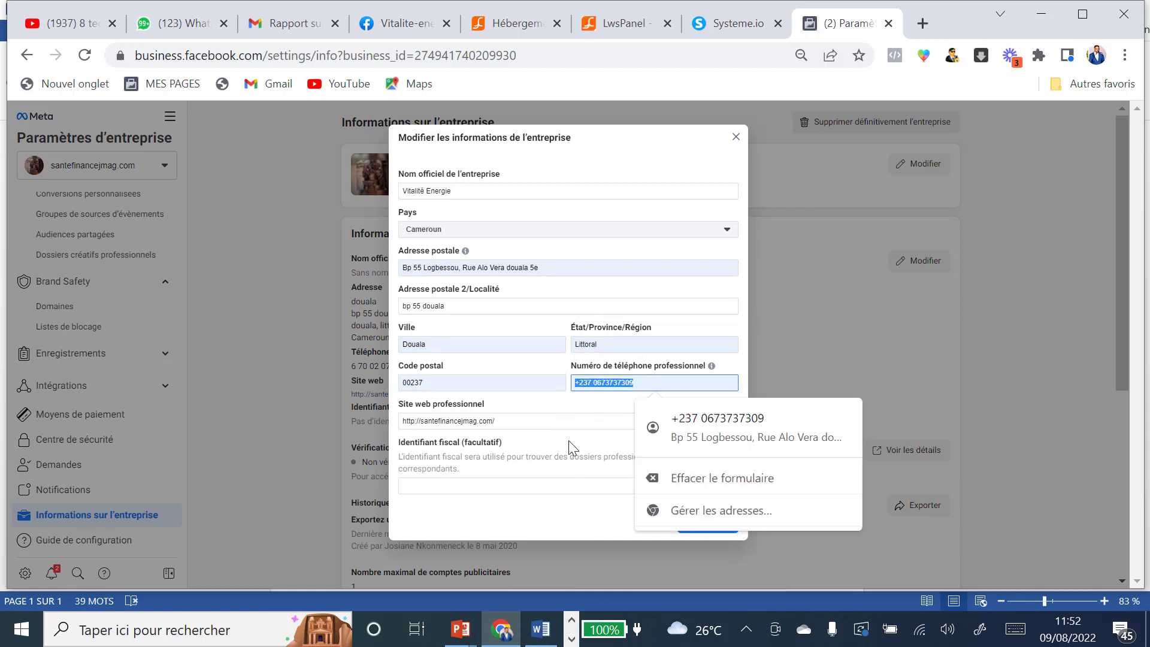
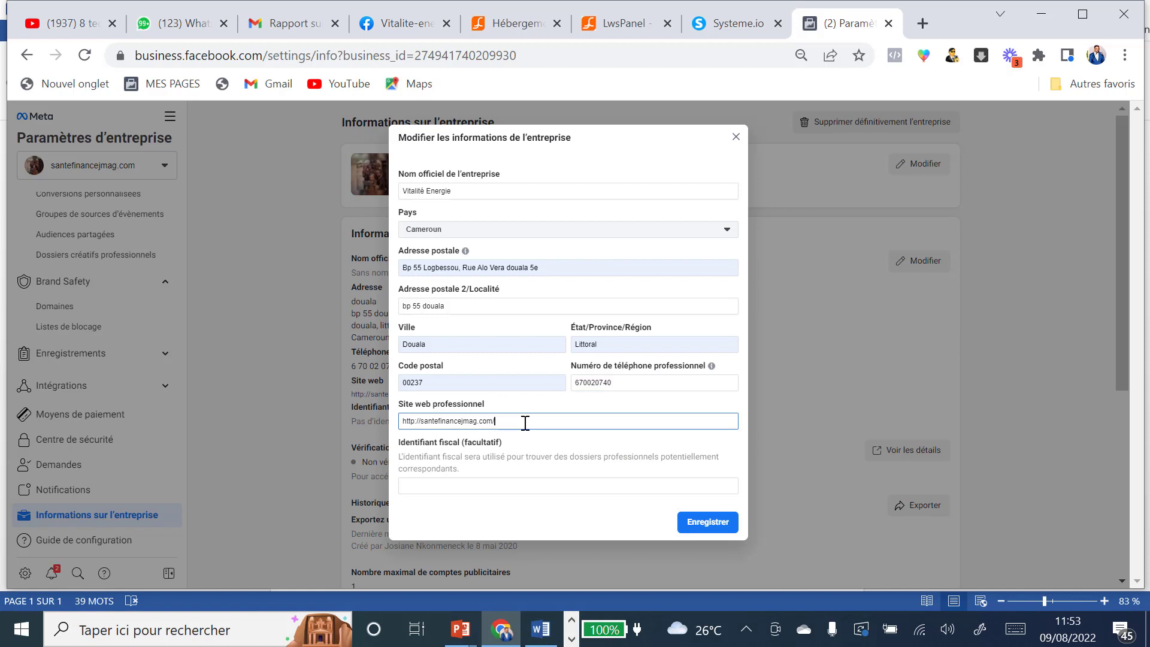
pyautogui.moveTo(526, 422); pyautogui.dragTo(393, 424)
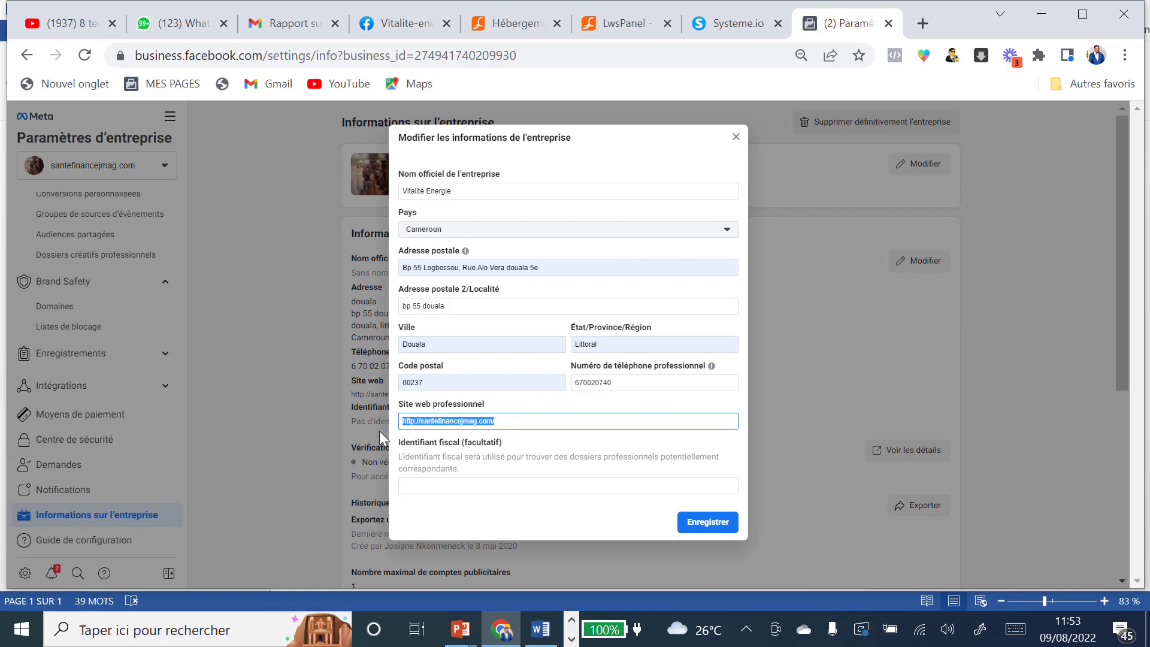
pyautogui.write('https://vitalite-energie.systeme.io/capture-pulpe')
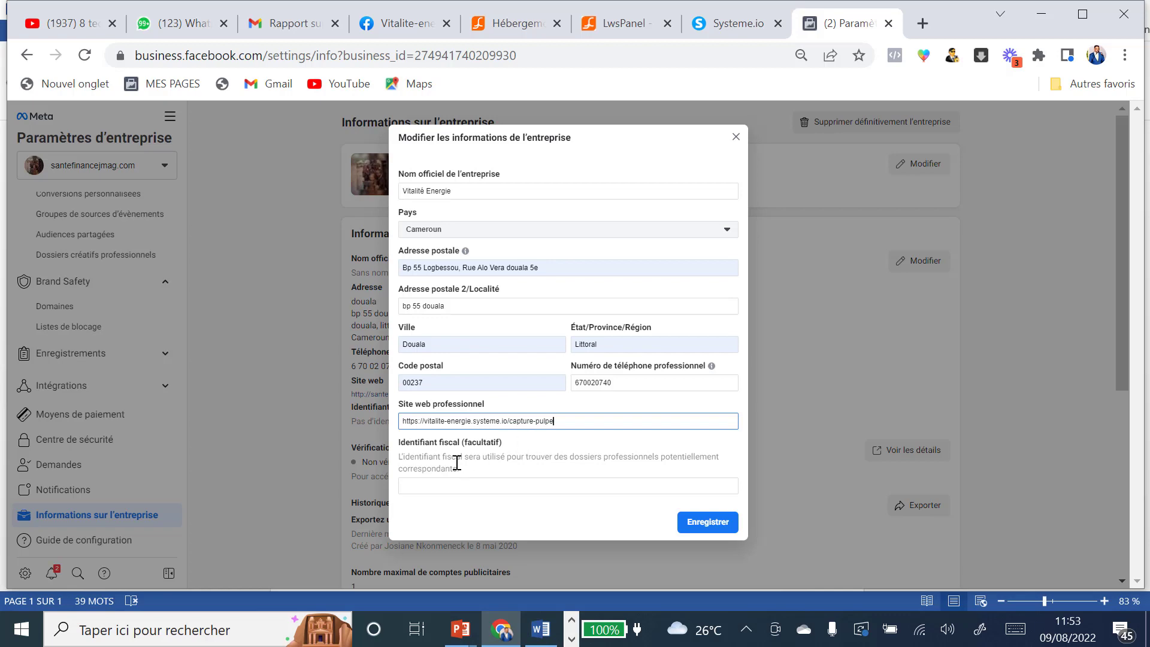
pyautogui.click(707, 533)
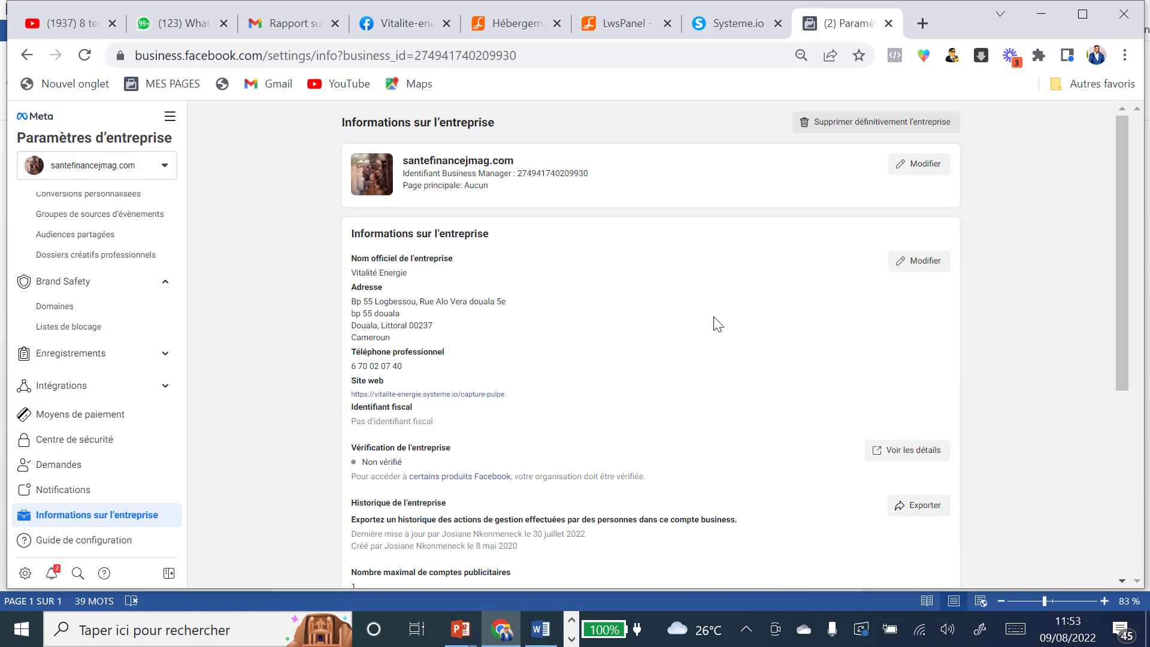
pyautogui.scroll(-2, 717, 324)
pyautogui.scroll(-2, 716, 324)
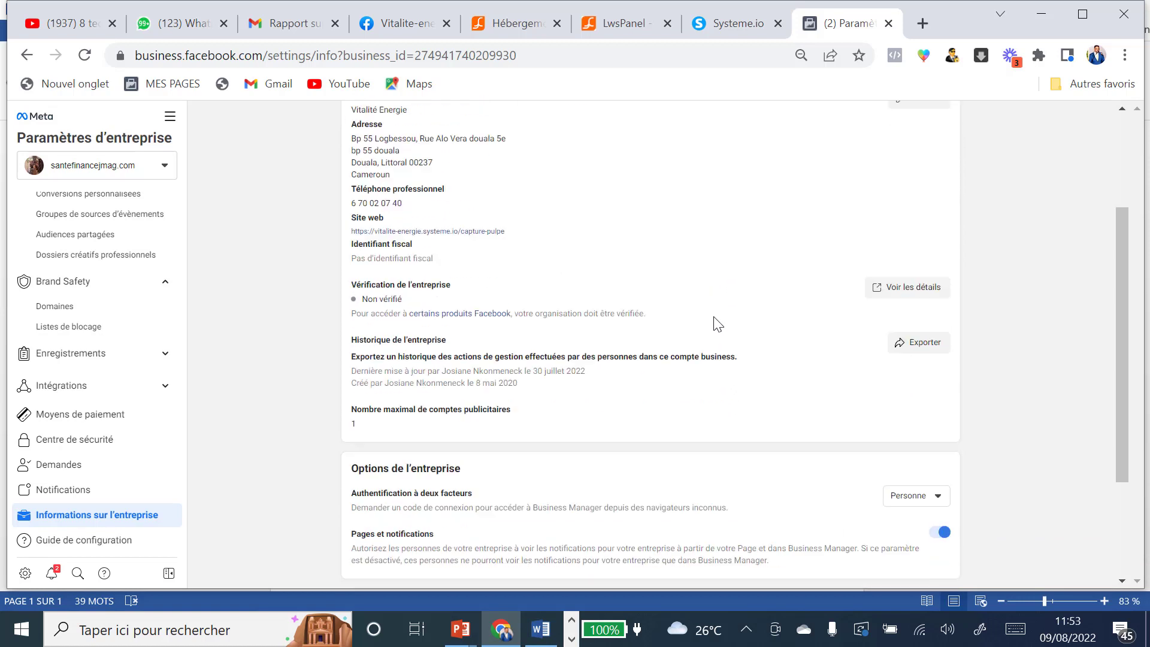
pyautogui.scroll(2, 486, 278)
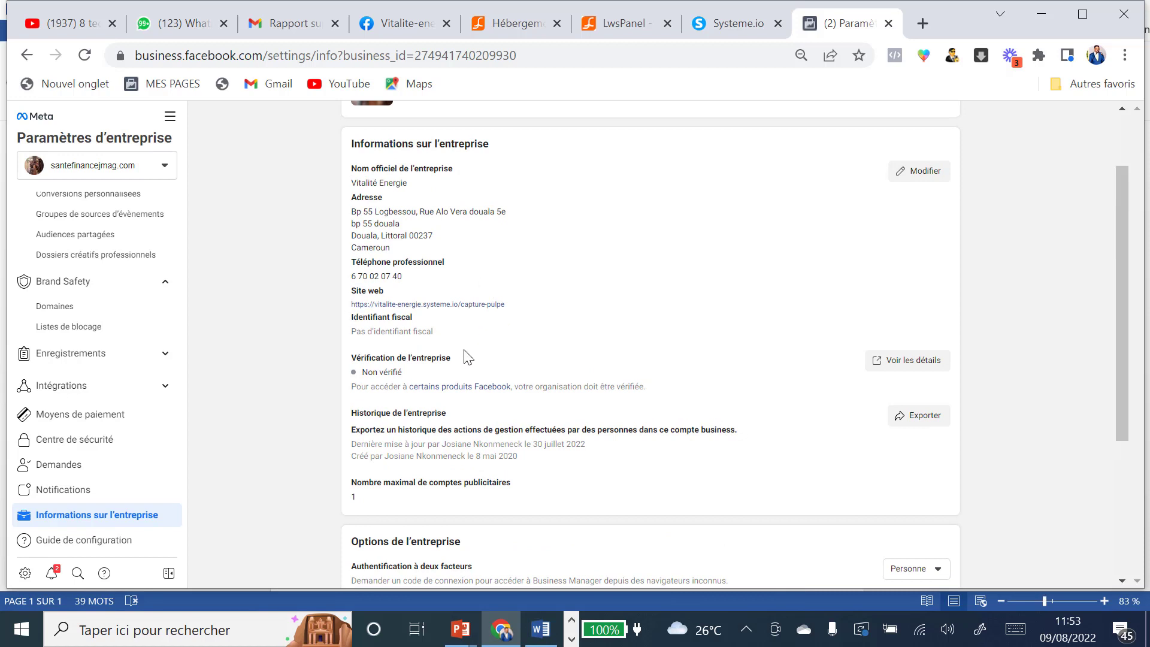
pyautogui.scroll(-2, 468, 357)
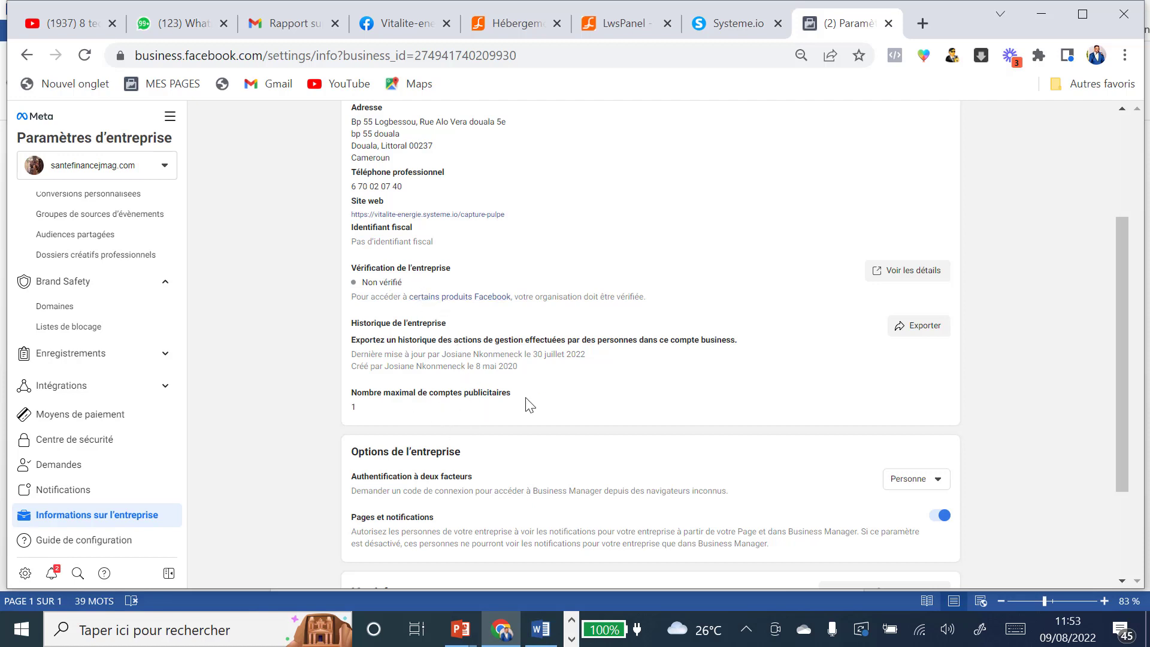
pyautogui.scroll(-2, 495, 396)
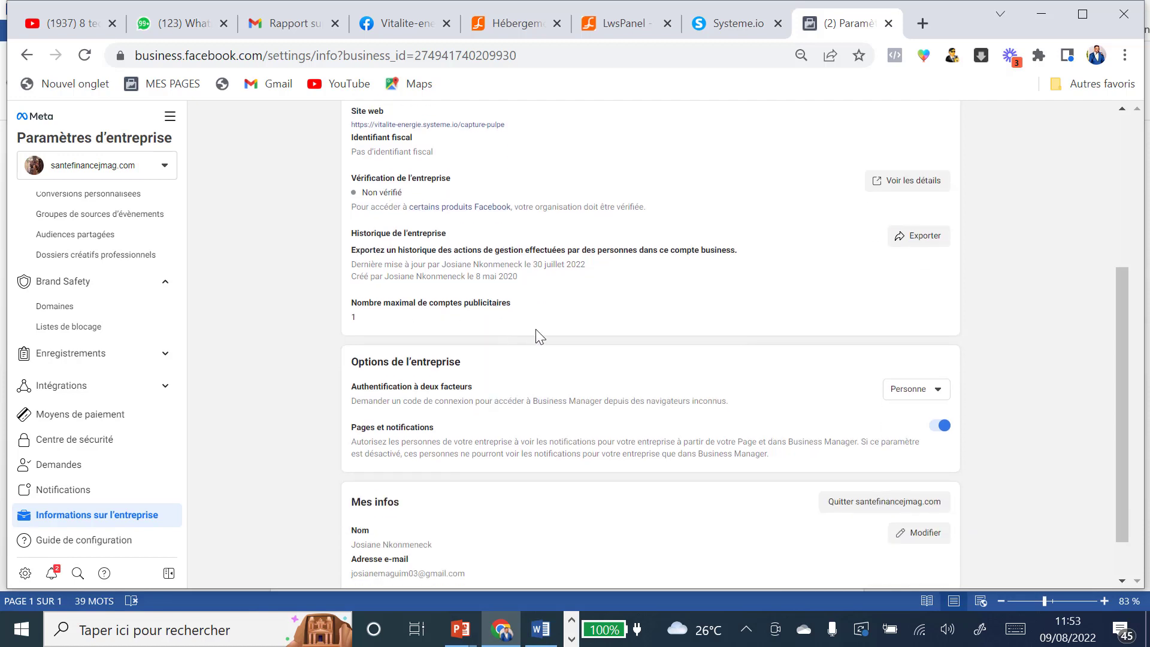
pyautogui.scroll(-1, 536, 330)
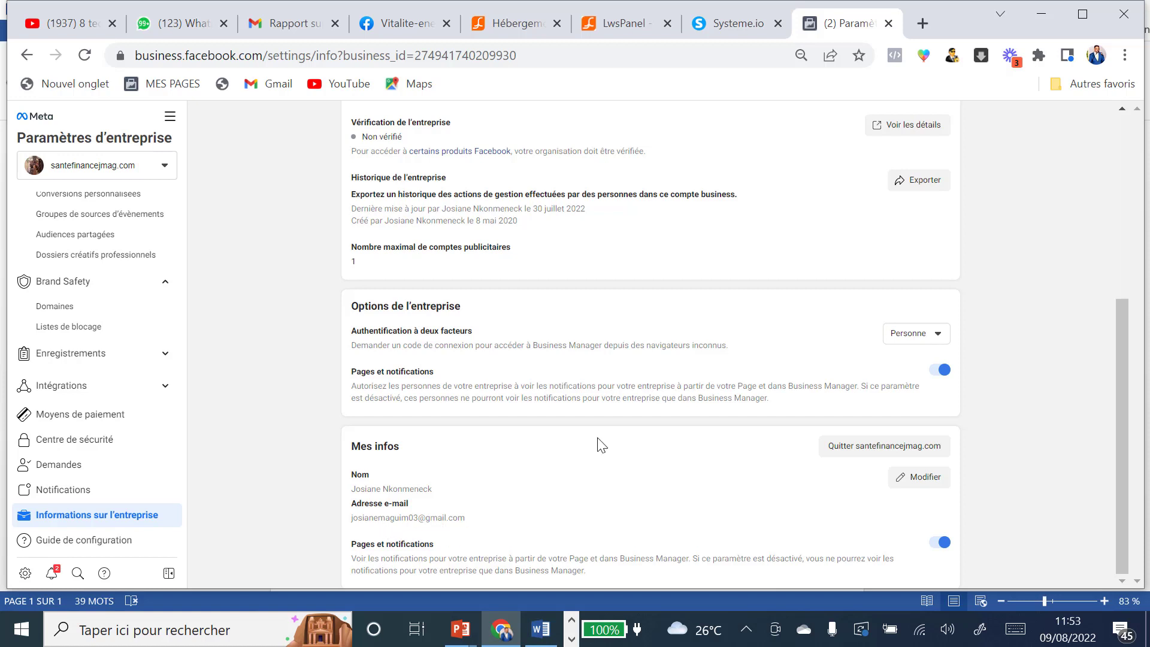
pyautogui.scroll(5, 602, 444)
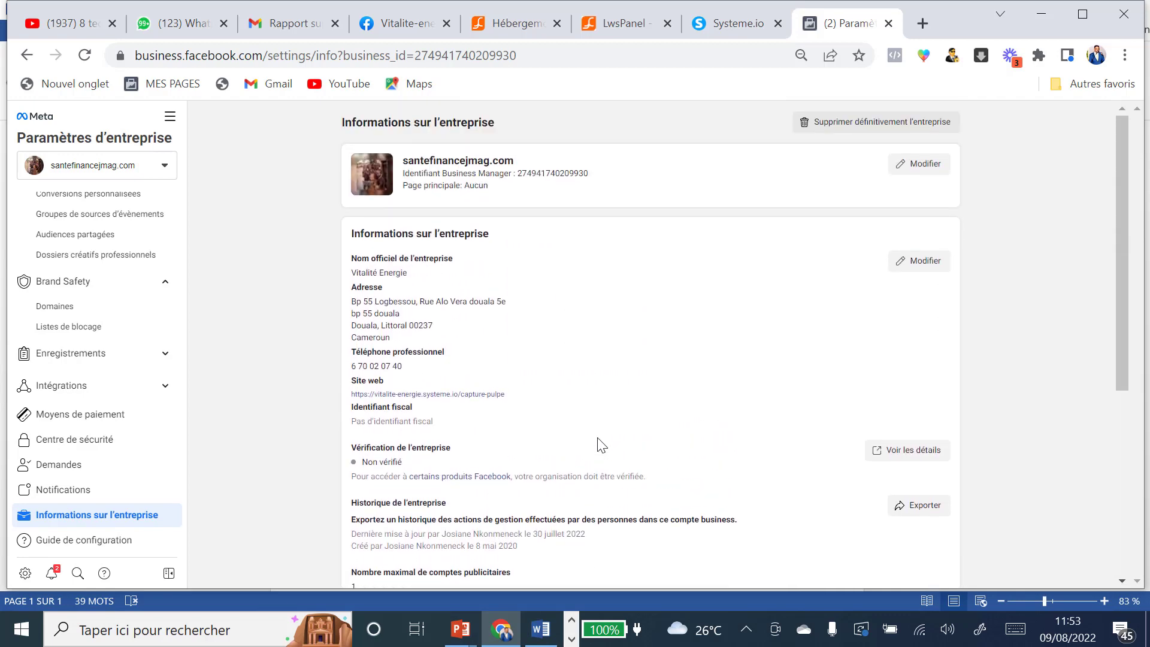
pyautogui.scroll(-5, 602, 444)
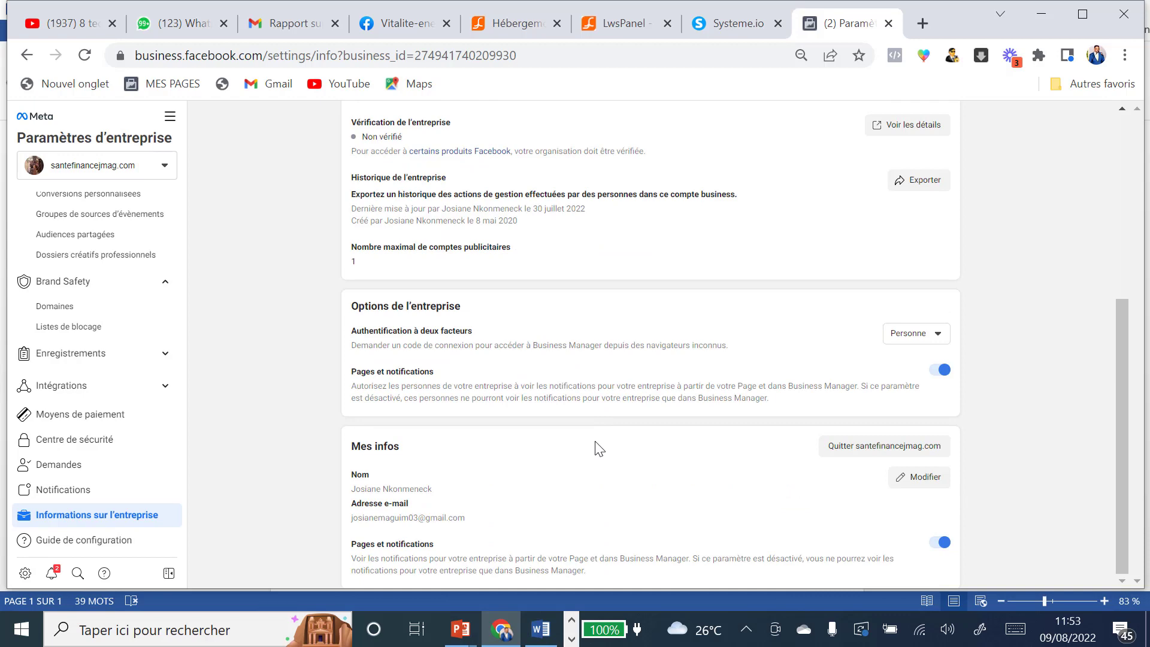
pyautogui.scroll(5, 282, 443)
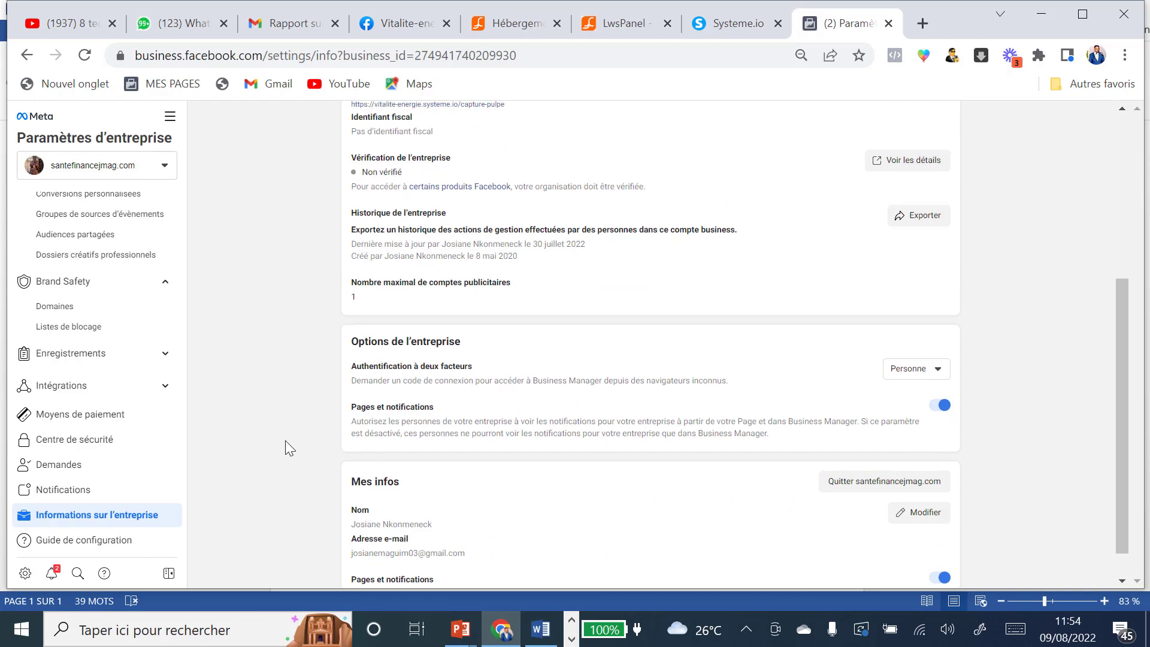
# Step: Go to Ads Manager, start a new campaign, and open the ad account overview
pyautogui.click(170, 119)
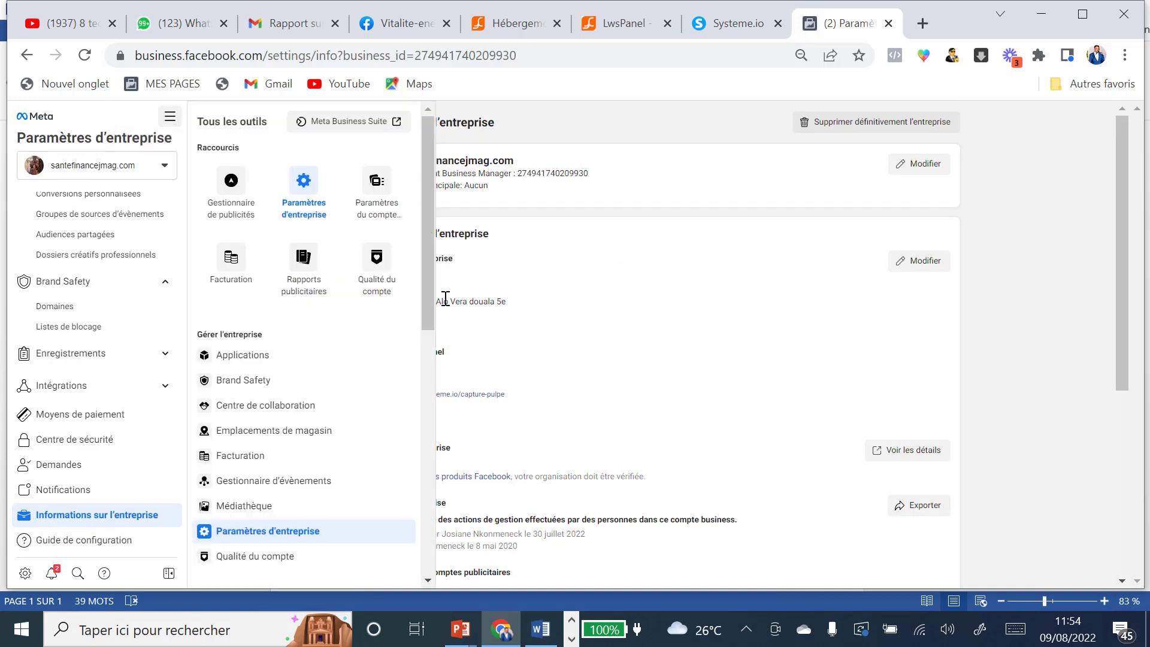
pyautogui.click(231, 210)
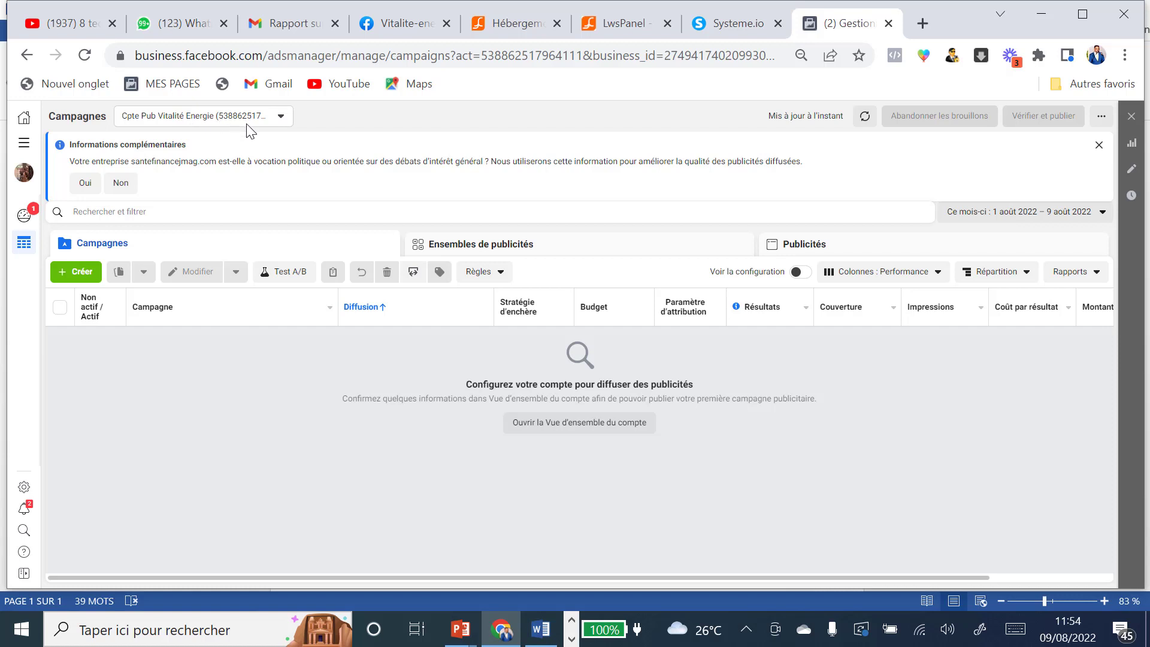
pyautogui.click(82, 273)
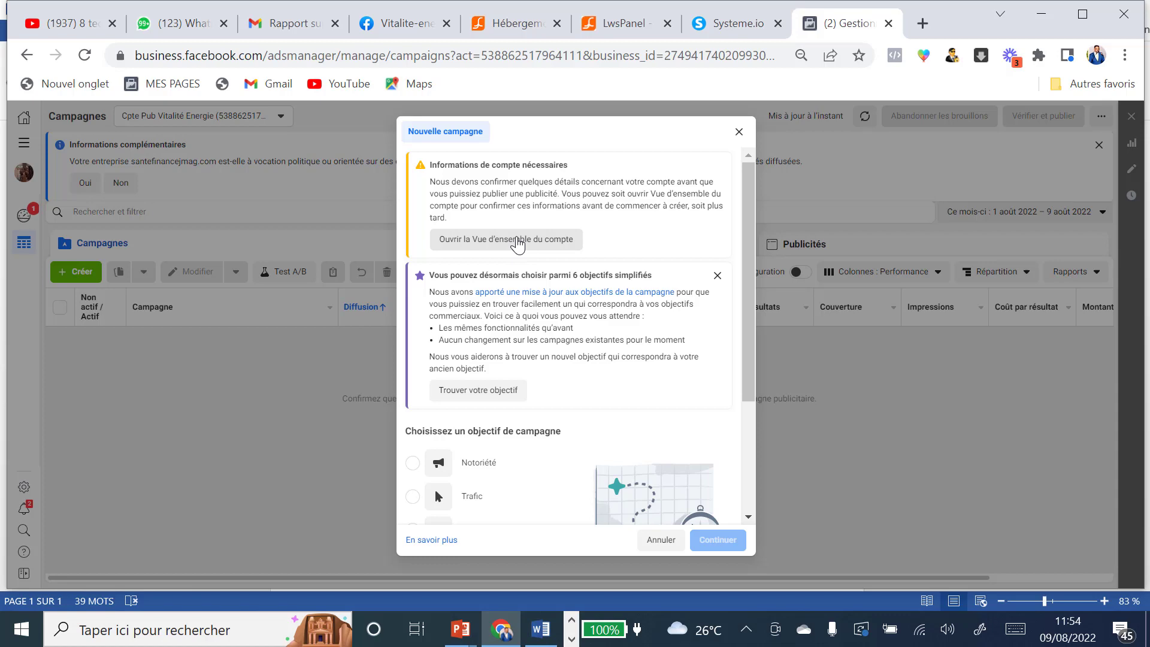
pyautogui.click(517, 243)
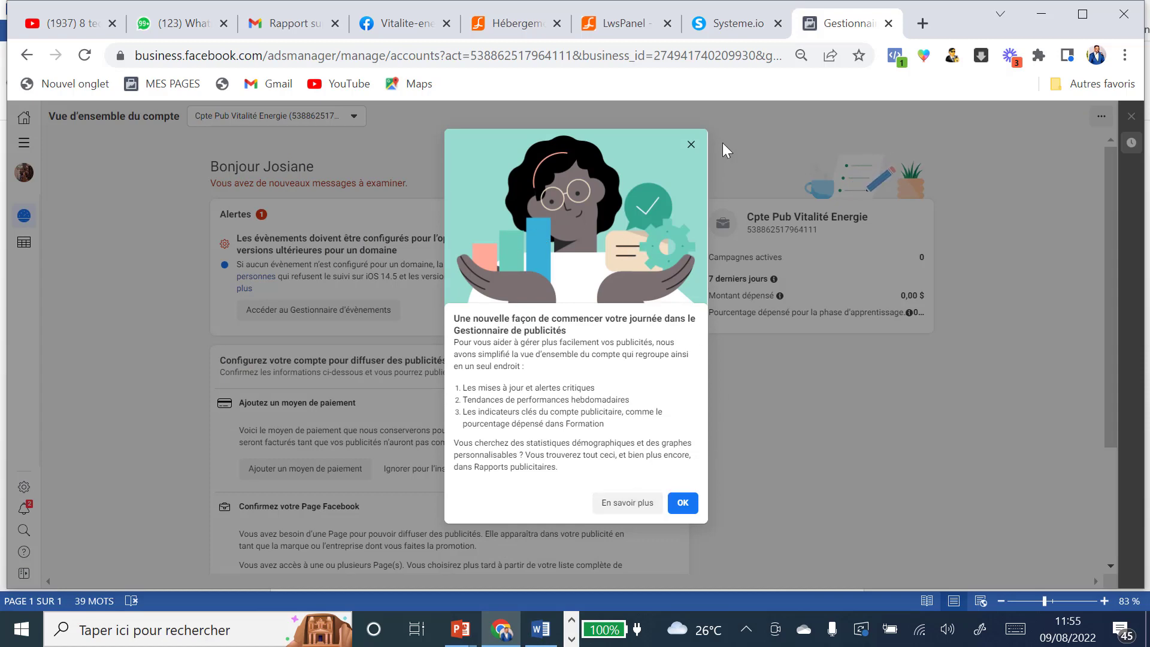
# Step: Open the Events Manager web event setup in a new tab, then return to the account overview
pyautogui.click(691, 145)
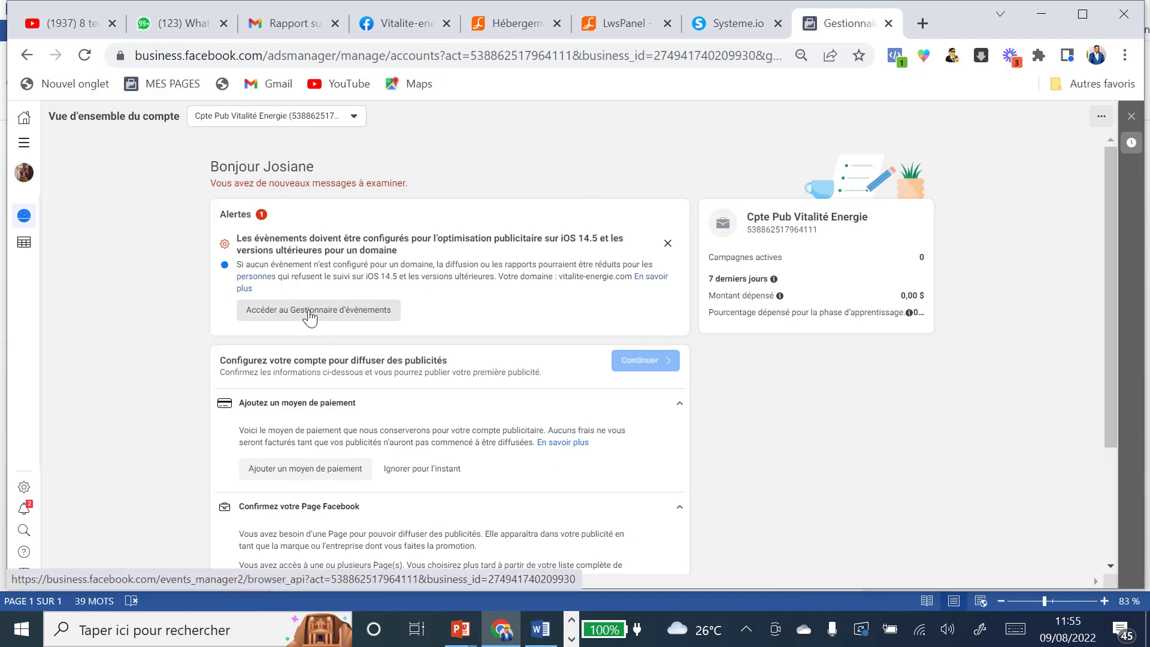
pyautogui.click(309, 318)
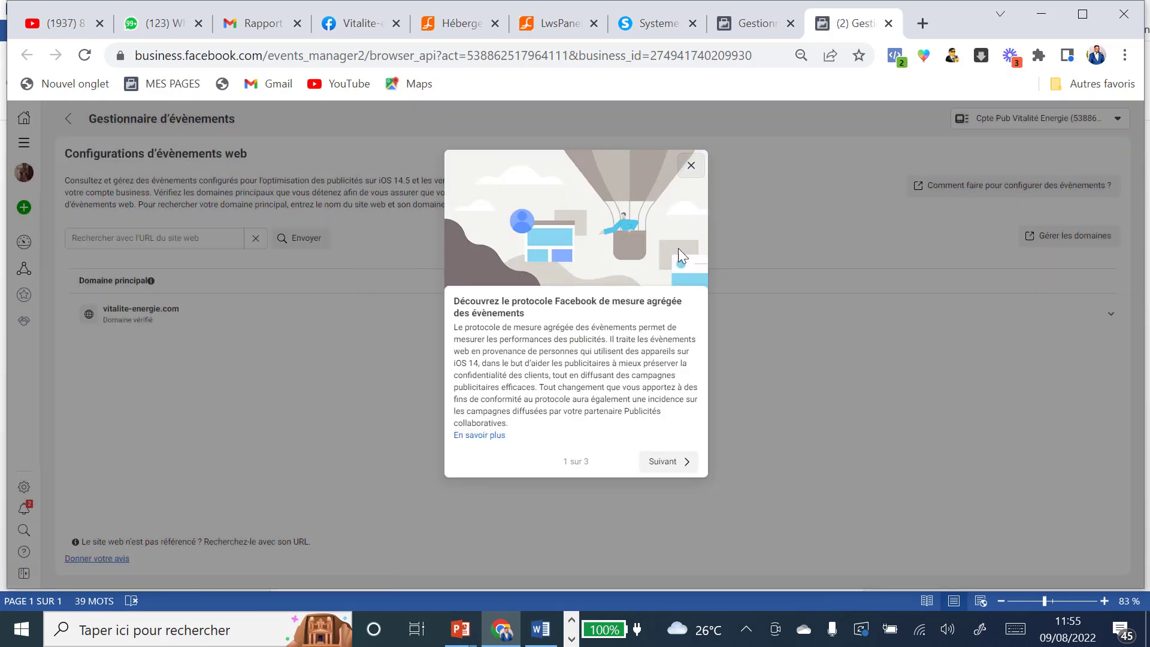
pyautogui.click(690, 167)
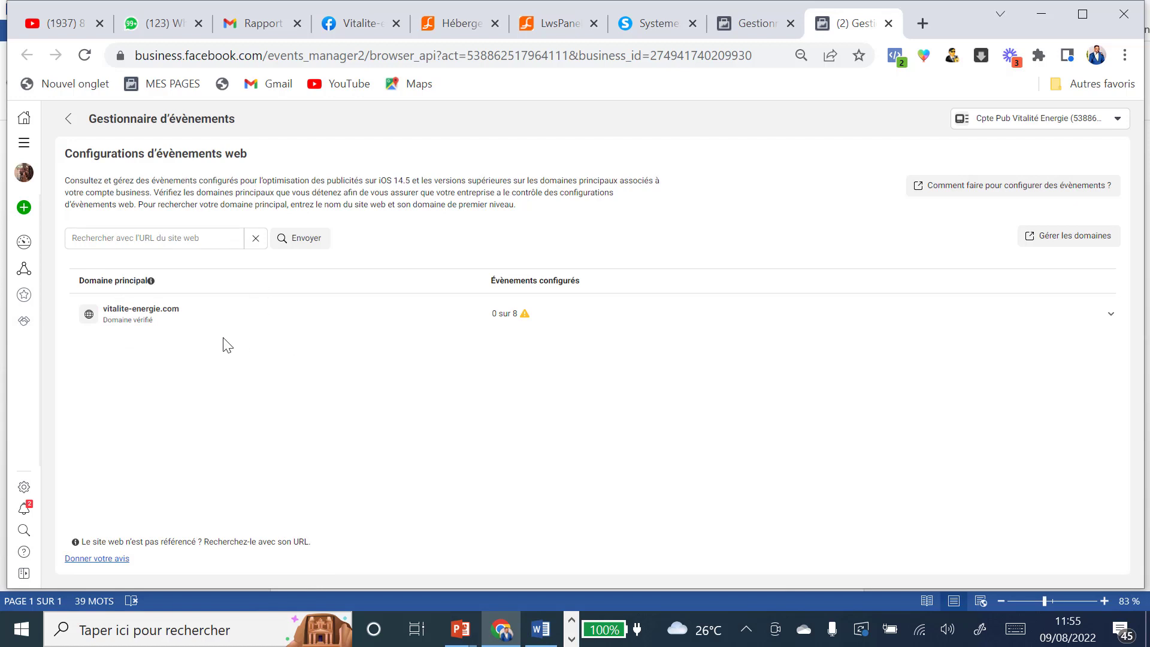
pyautogui.click(759, 25)
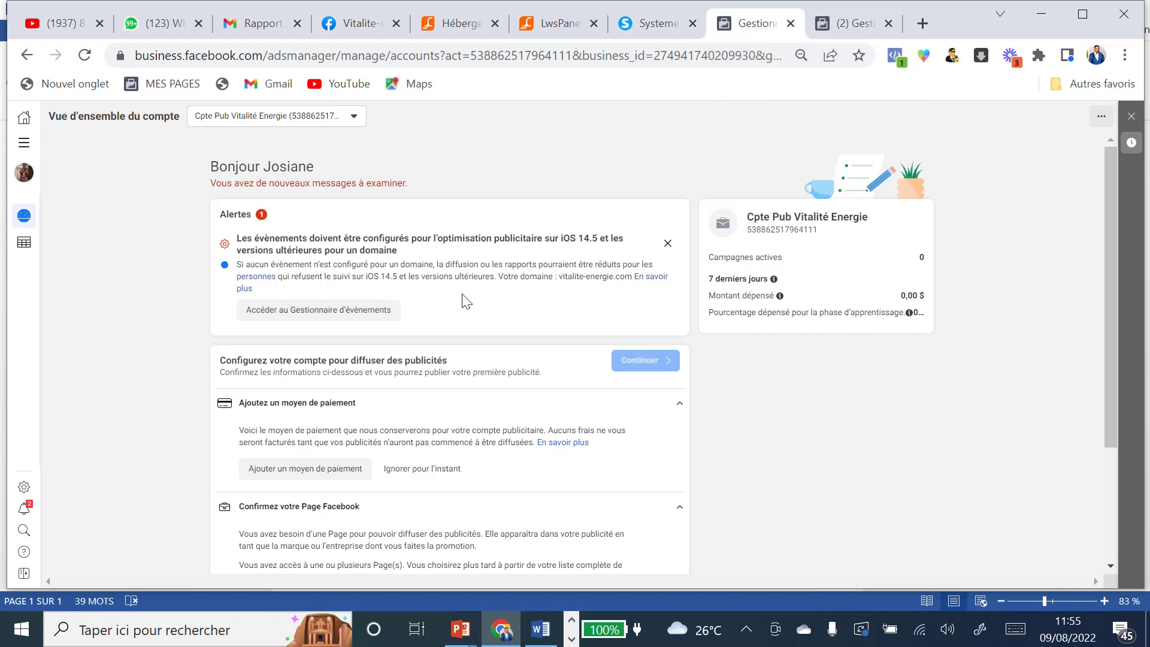
# Step: Add a debit or credit card as the ad account's payment method, skipping the VAT number
pyautogui.scroll(-3, 474, 300)
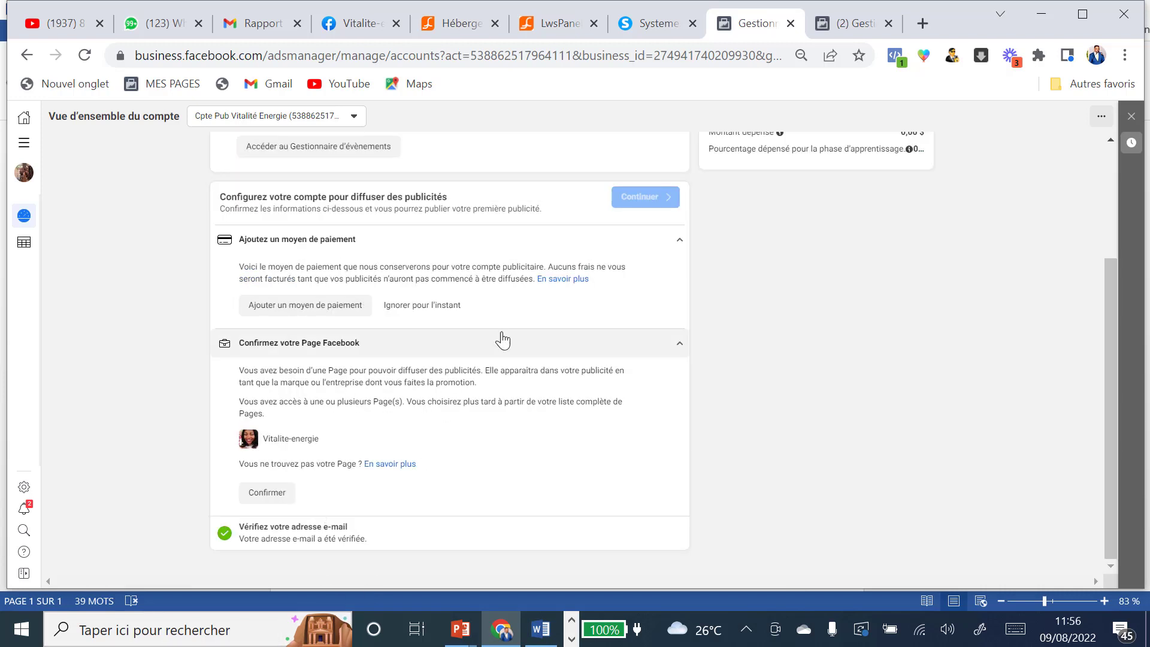
pyautogui.scroll(2, 536, 316)
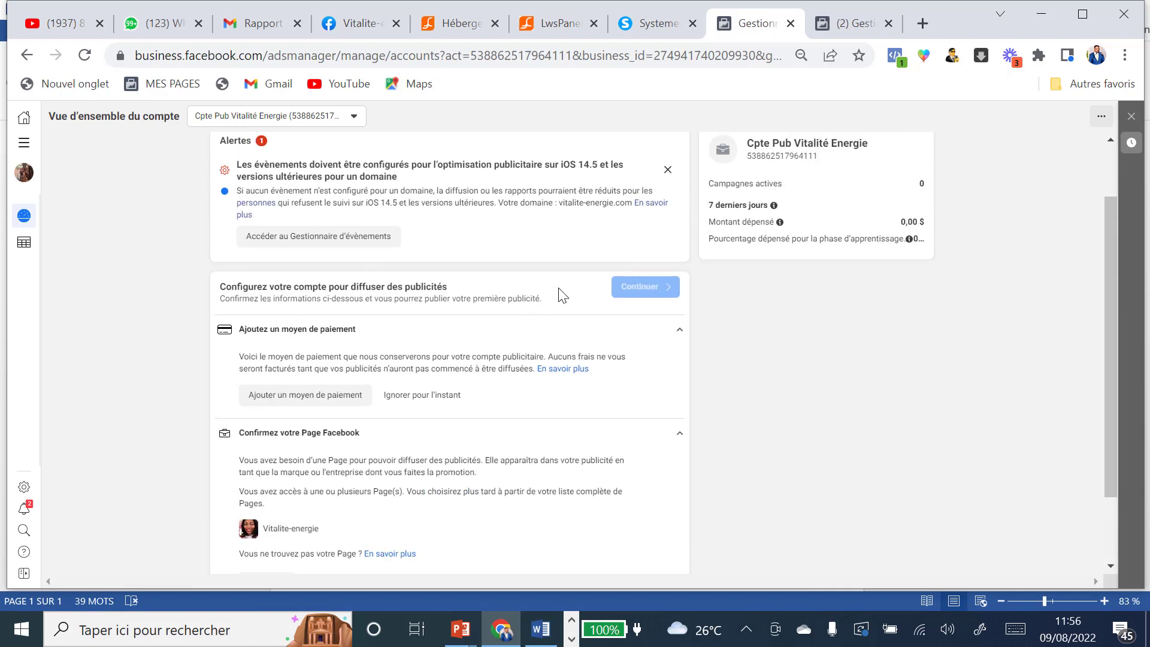
pyautogui.click(281, 396)
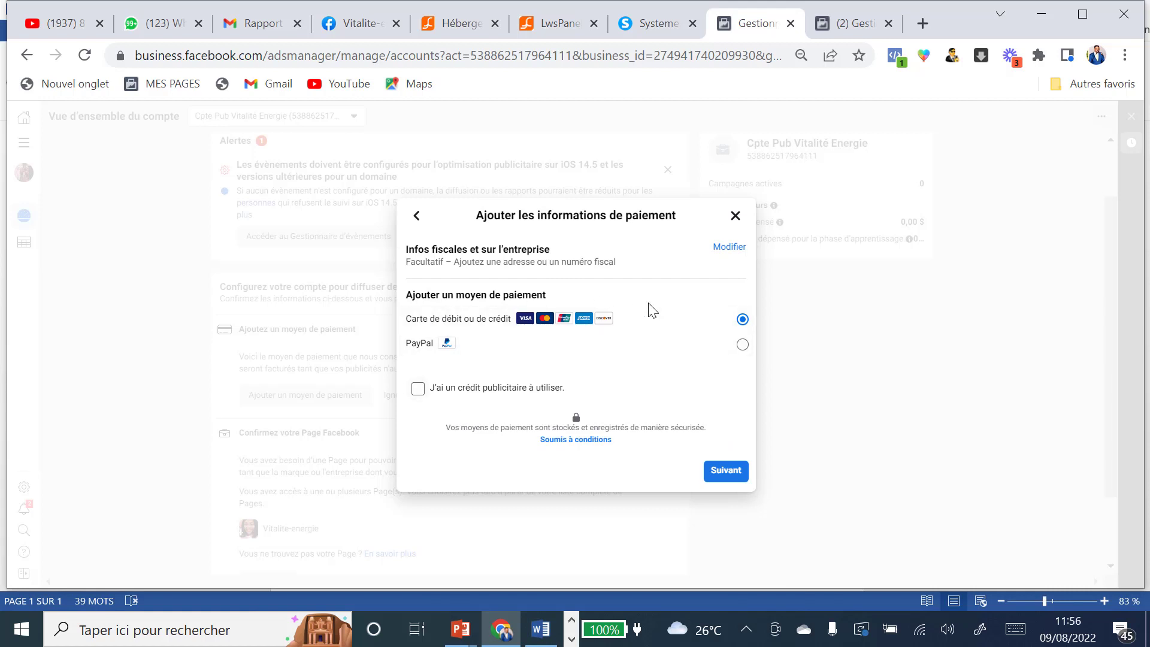
pyautogui.click(726, 472)
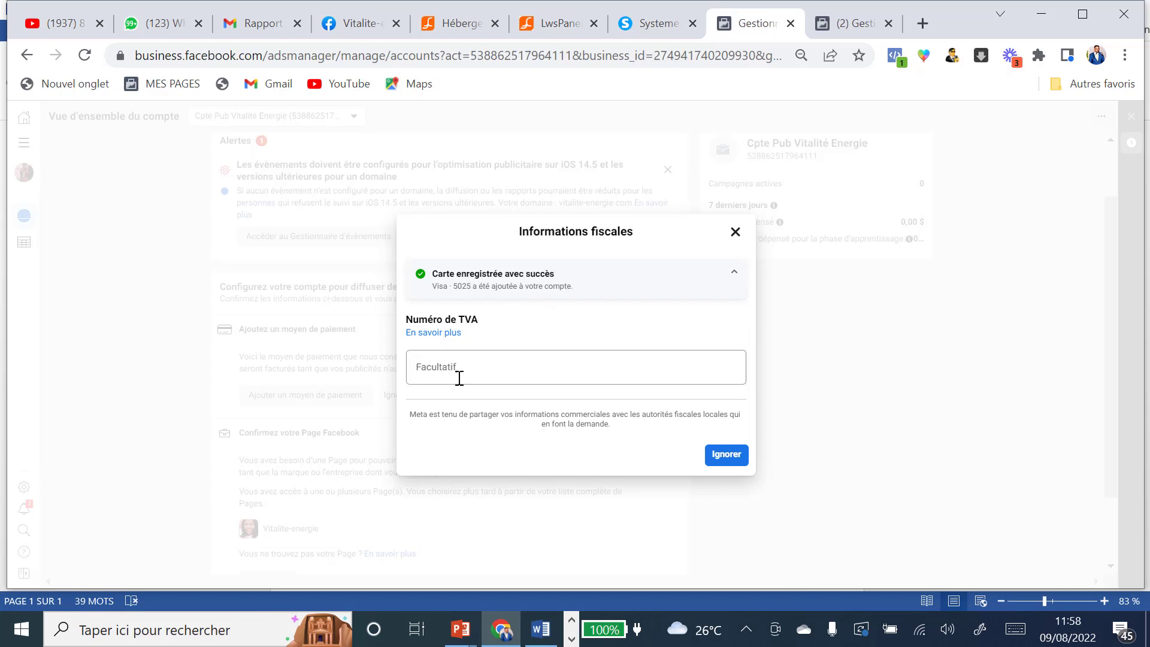
pyautogui.click(726, 457)
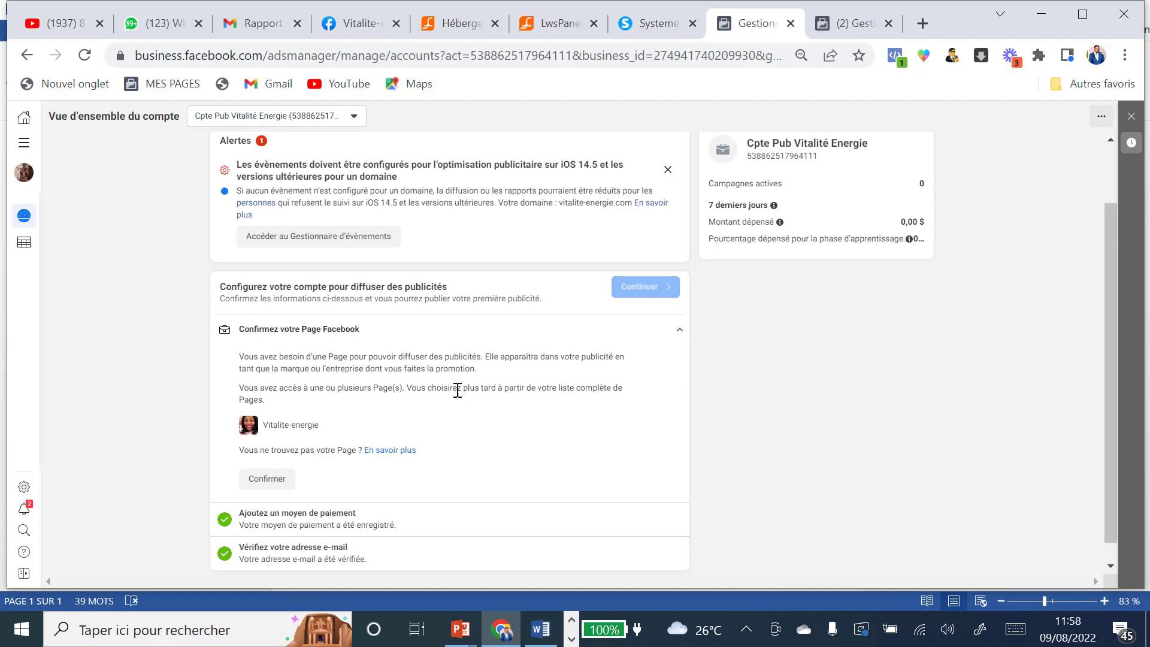
pyautogui.scroll(-1, 460, 388)
pyautogui.scroll(3, 459, 388)
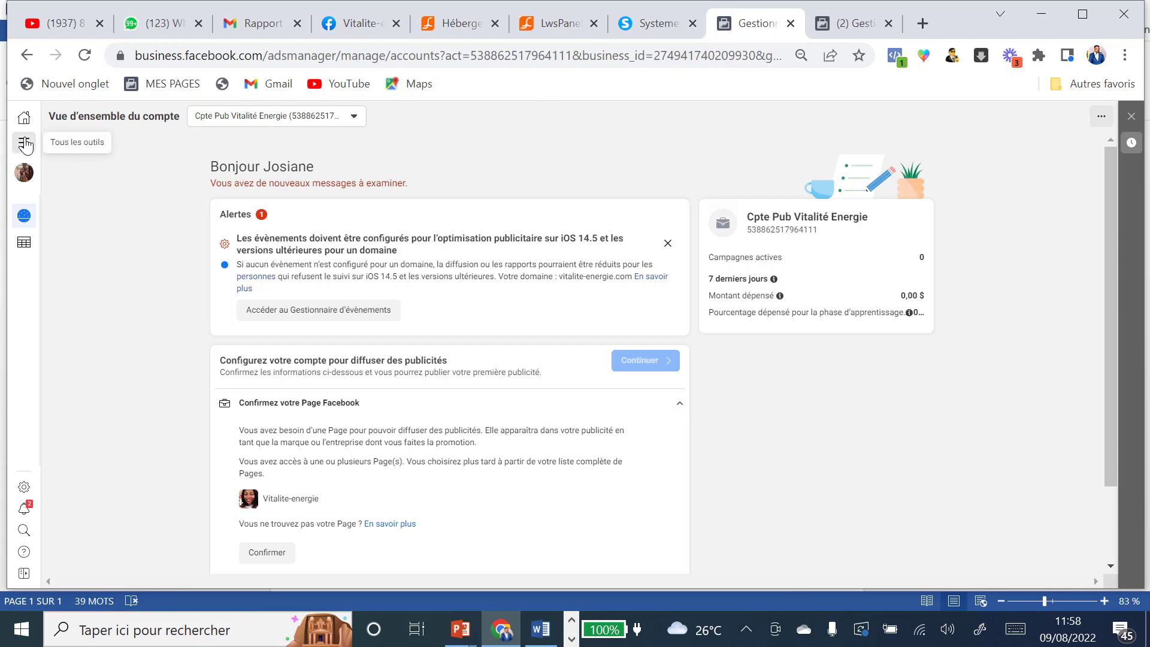
# Step: From Ads Manager, create a new campaign draft with the Ventes objective
pyautogui.click(23, 144)
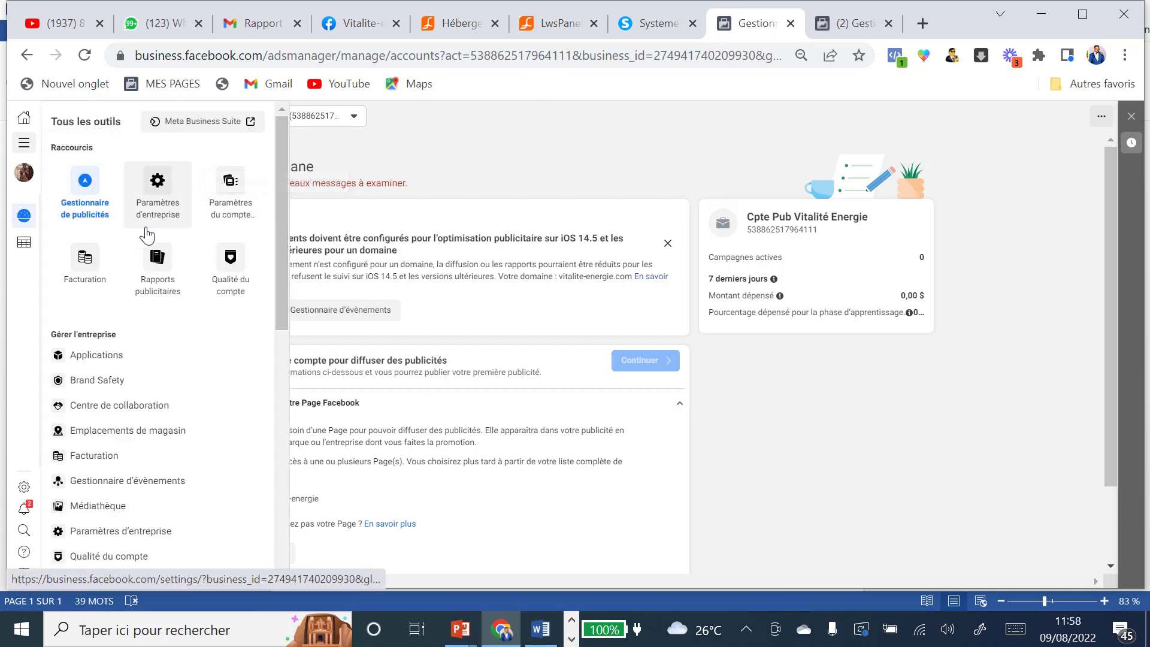
pyautogui.click(87, 208)
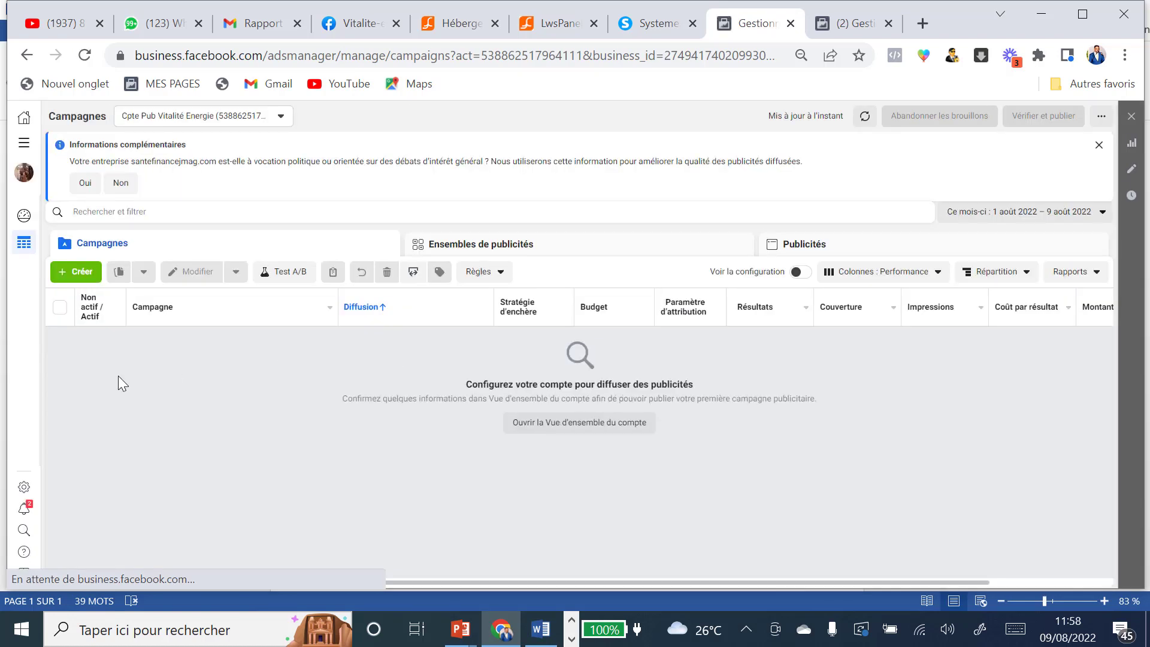
pyautogui.click(92, 271)
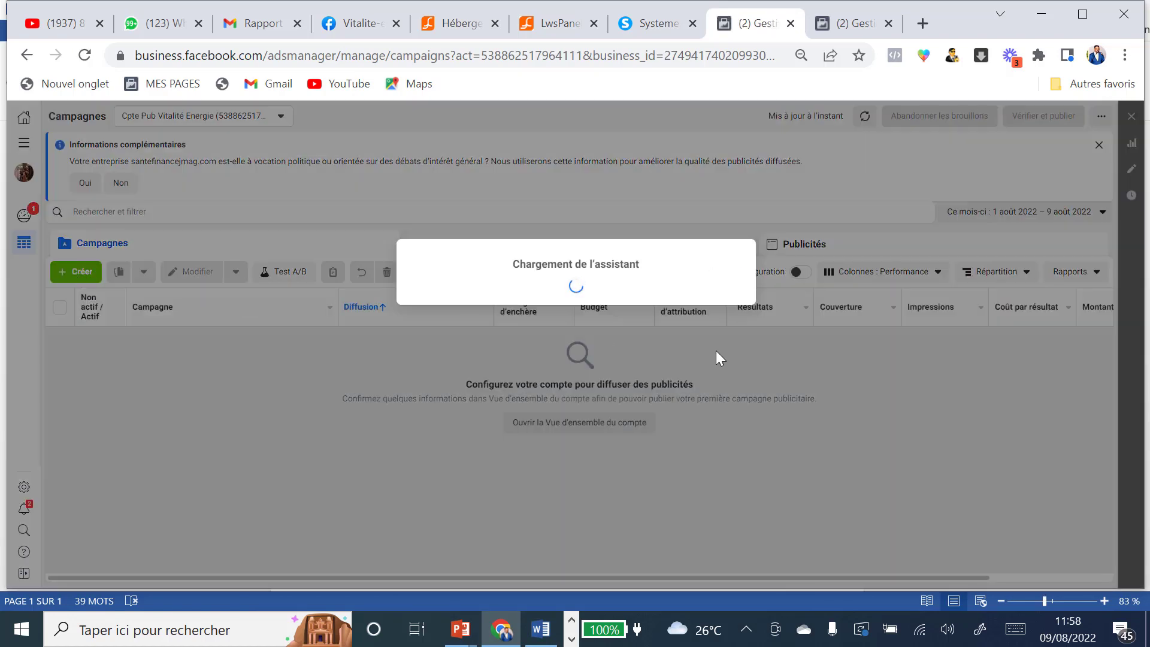
pyautogui.moveTo(748, 255); pyautogui.dragTo(763, 382)
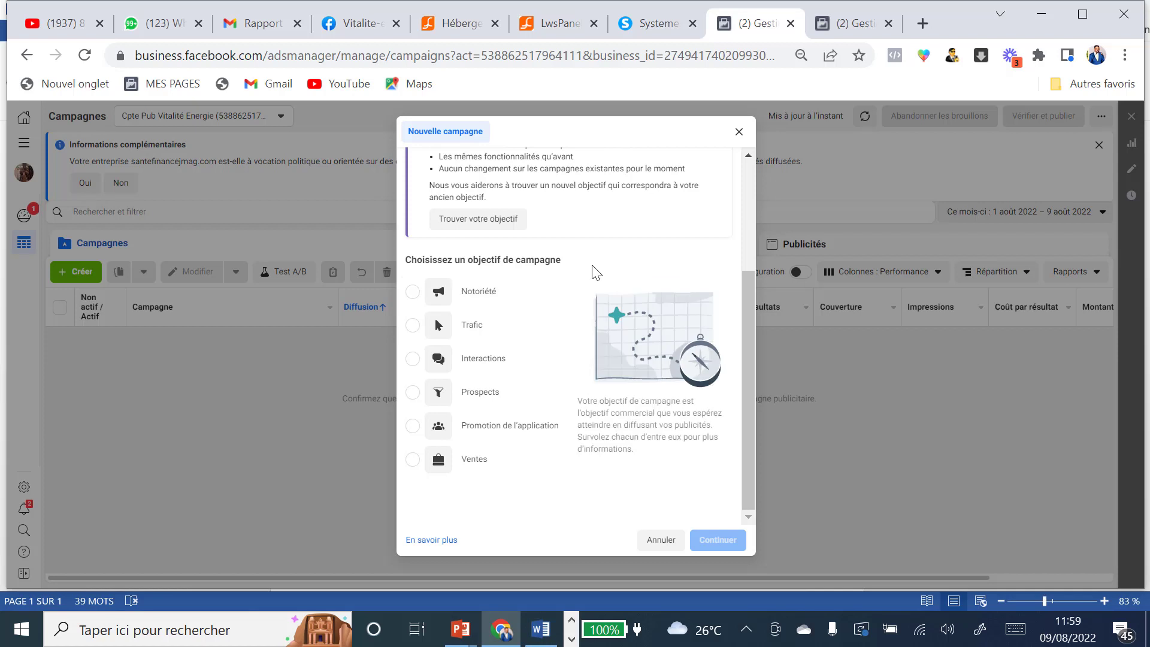
pyautogui.click(413, 460)
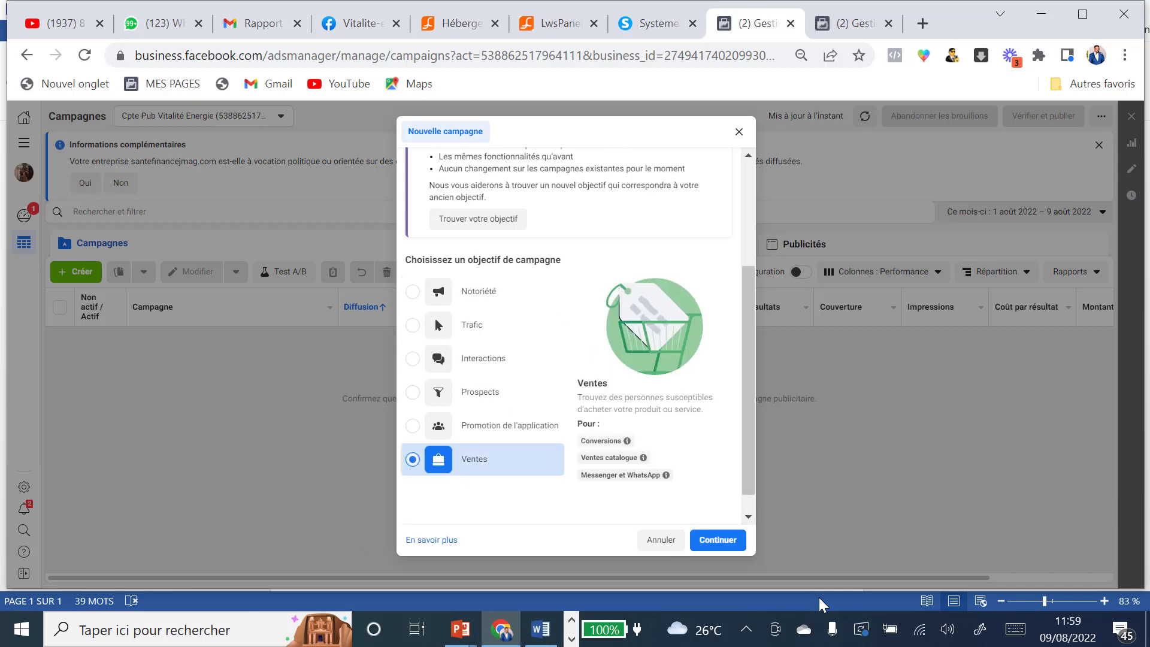
pyautogui.click(722, 541)
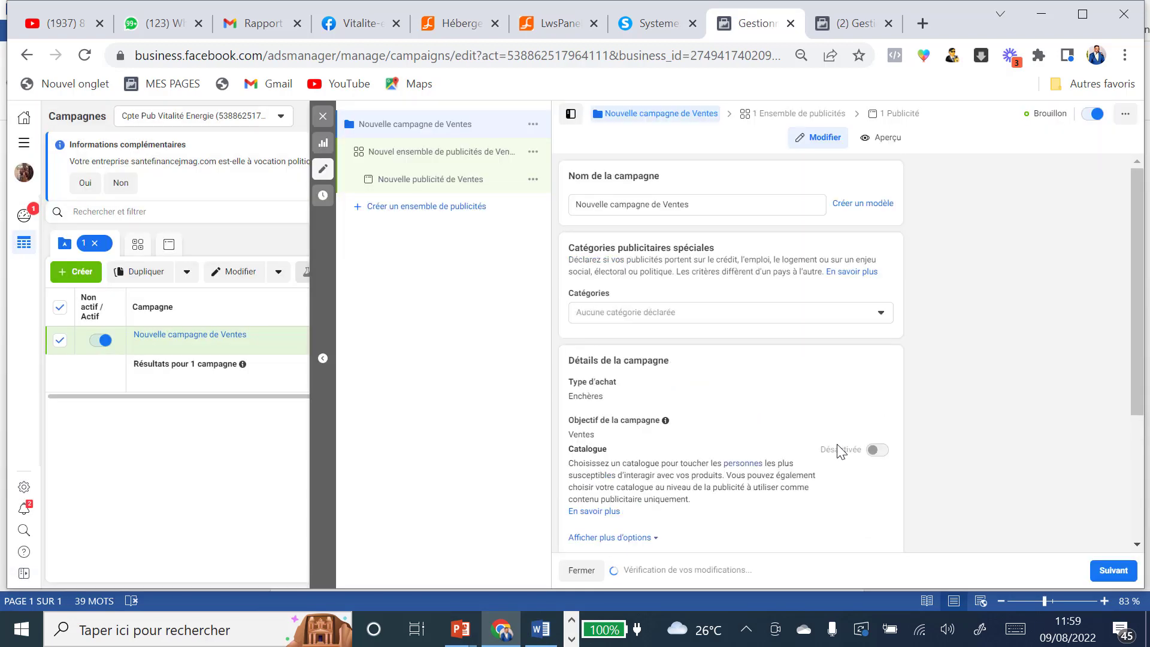
# Step: Rename the campaign to 'Campagne Aloe Vera Gel 08/22' and copy that name
pyautogui.click(679, 205)
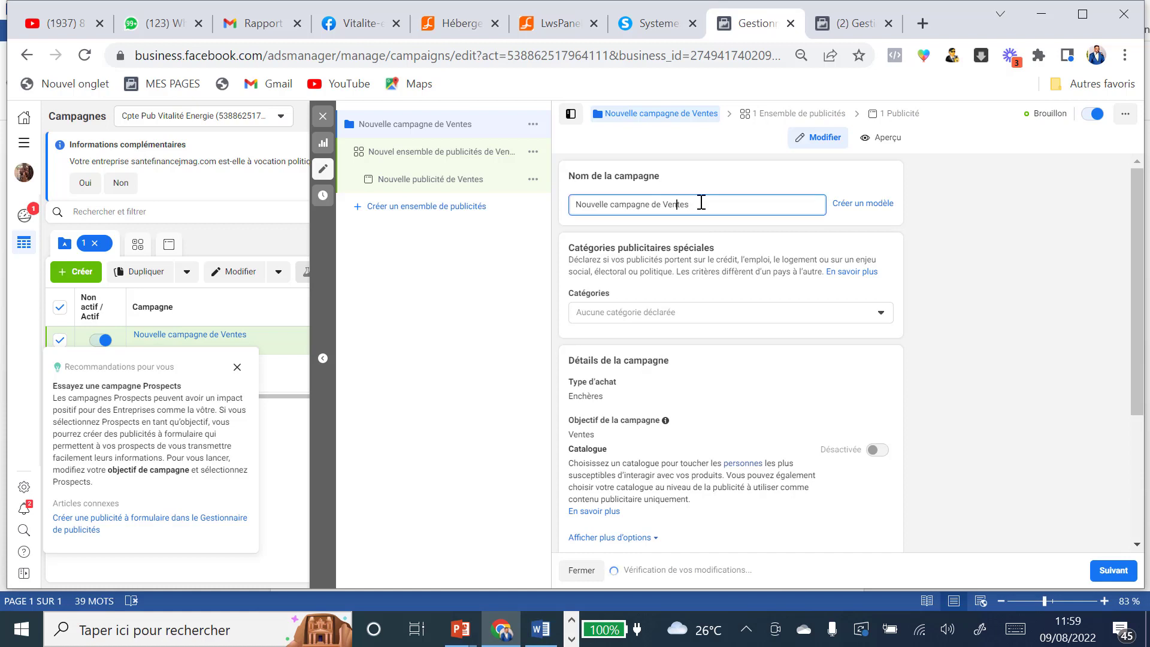
pyautogui.moveTo(698, 203); pyautogui.dragTo(467, 241)
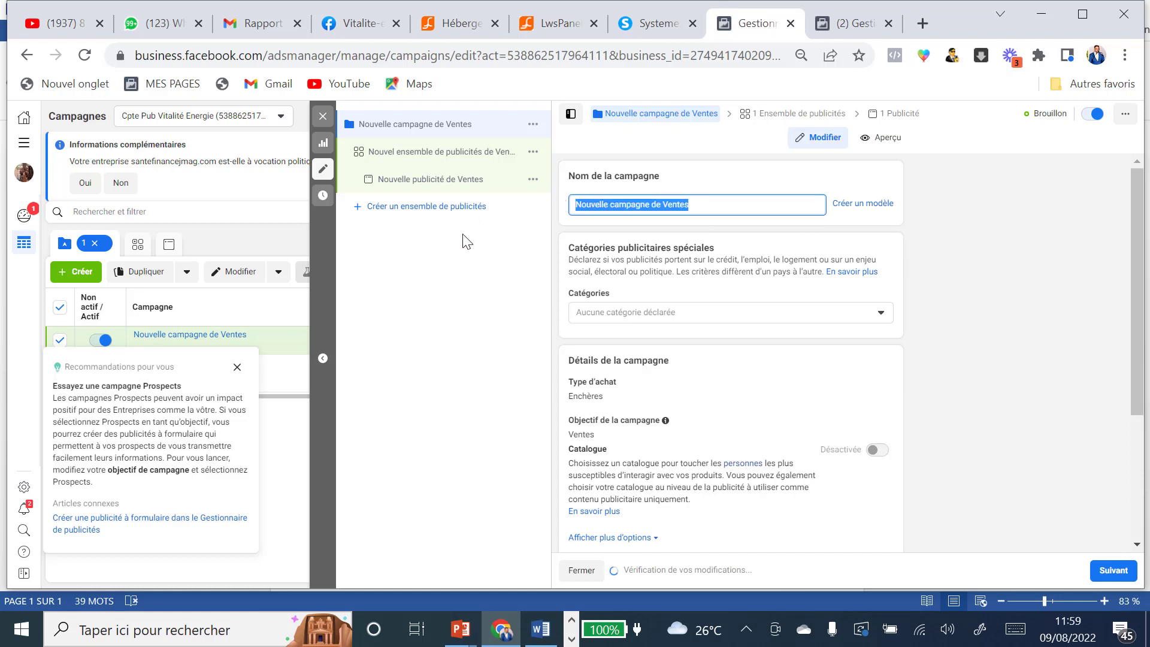
pyautogui.write('Cam')
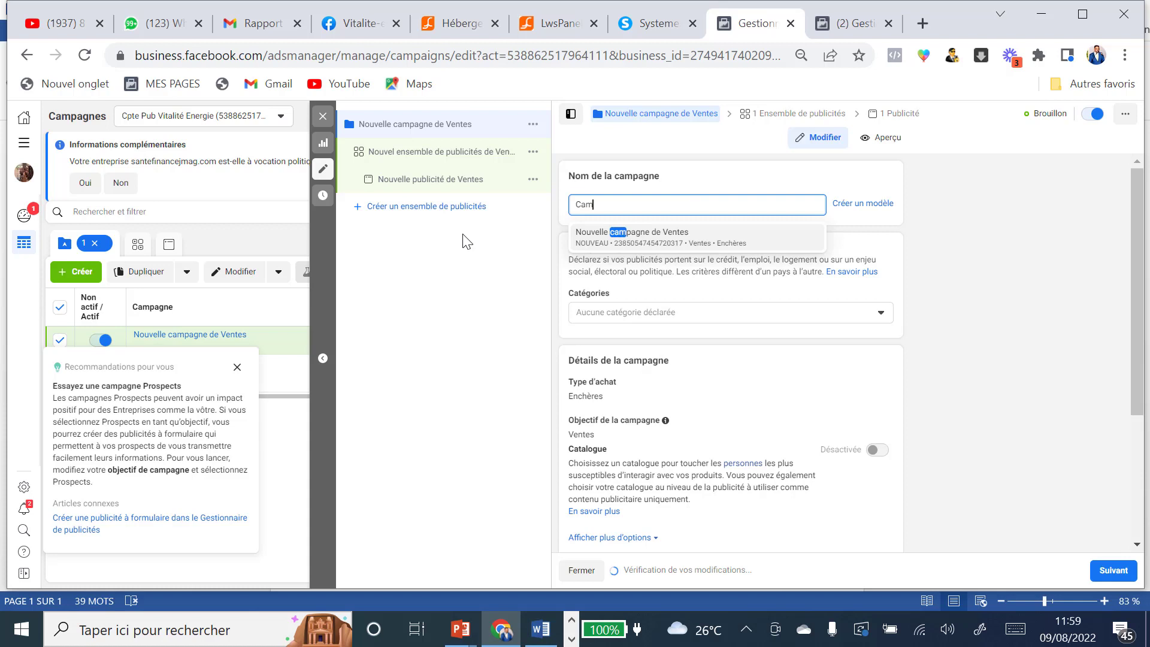
pyautogui.write('pag')
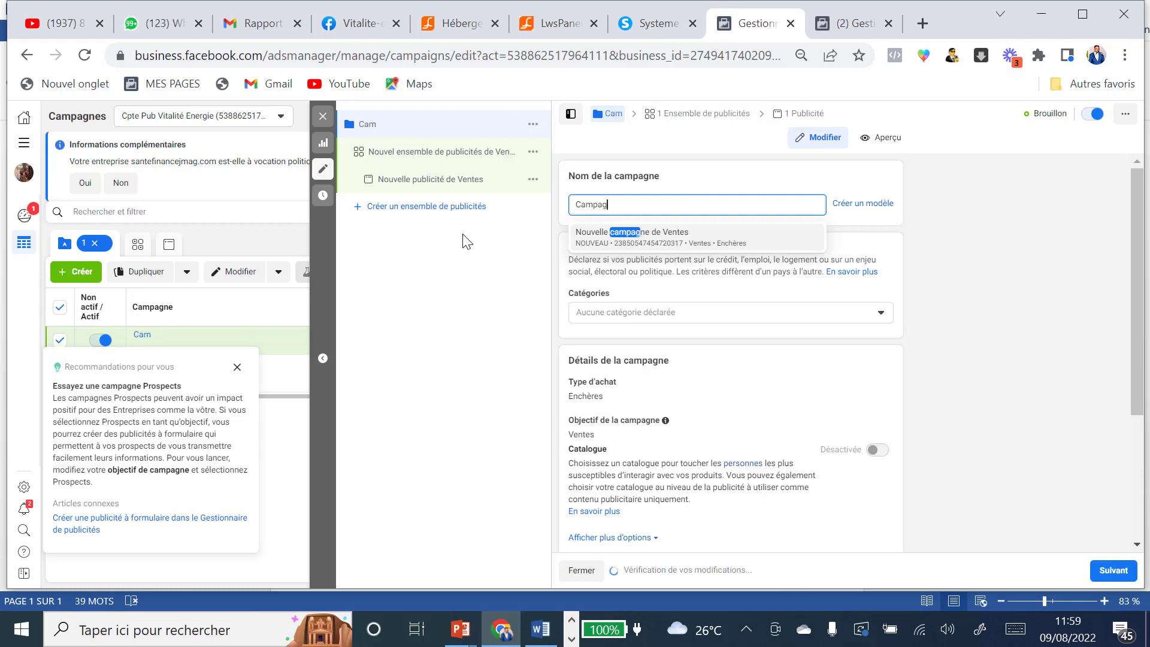
pyautogui.write('ne ')
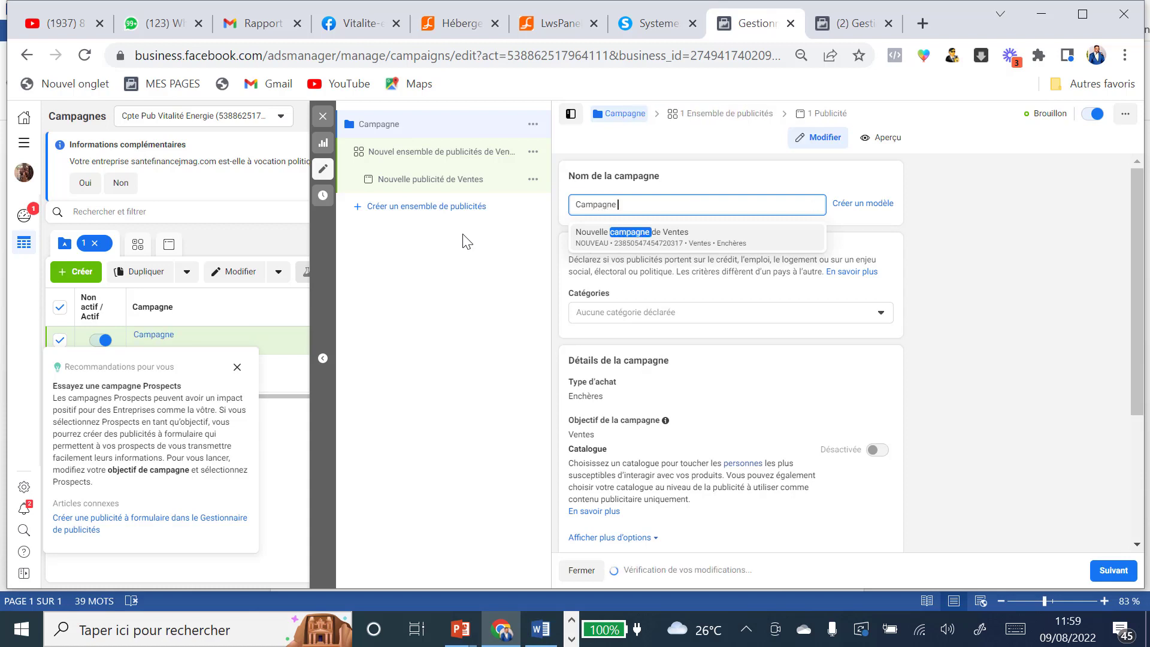
pyautogui.write('Aloe ')
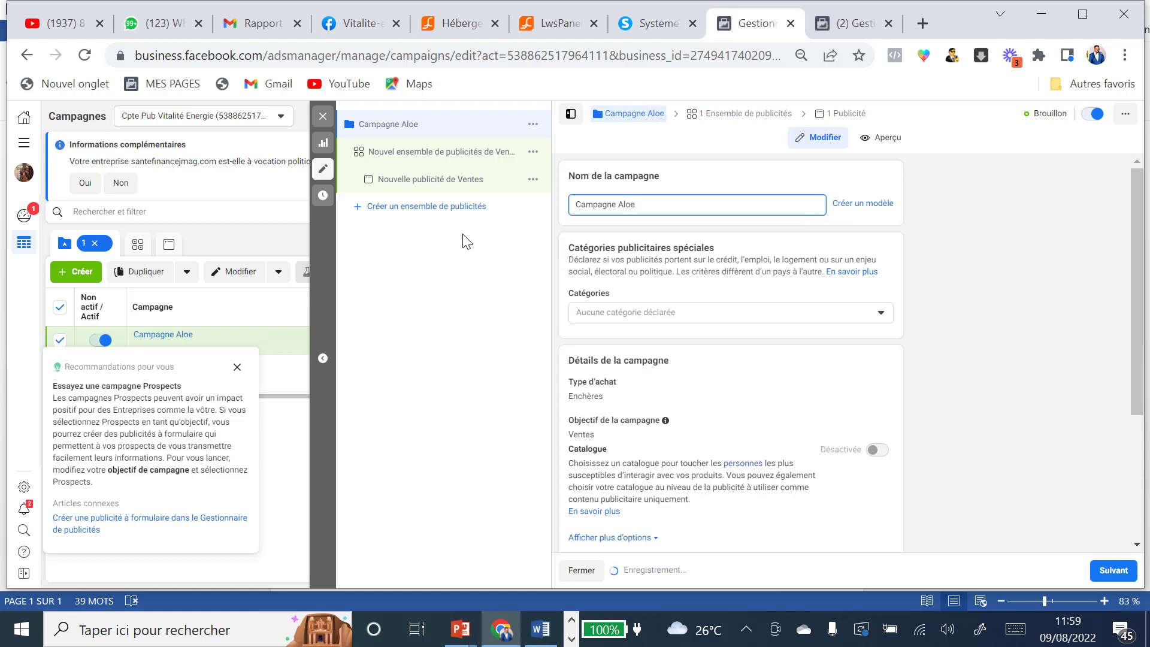
pyautogui.write('Vera Gel')
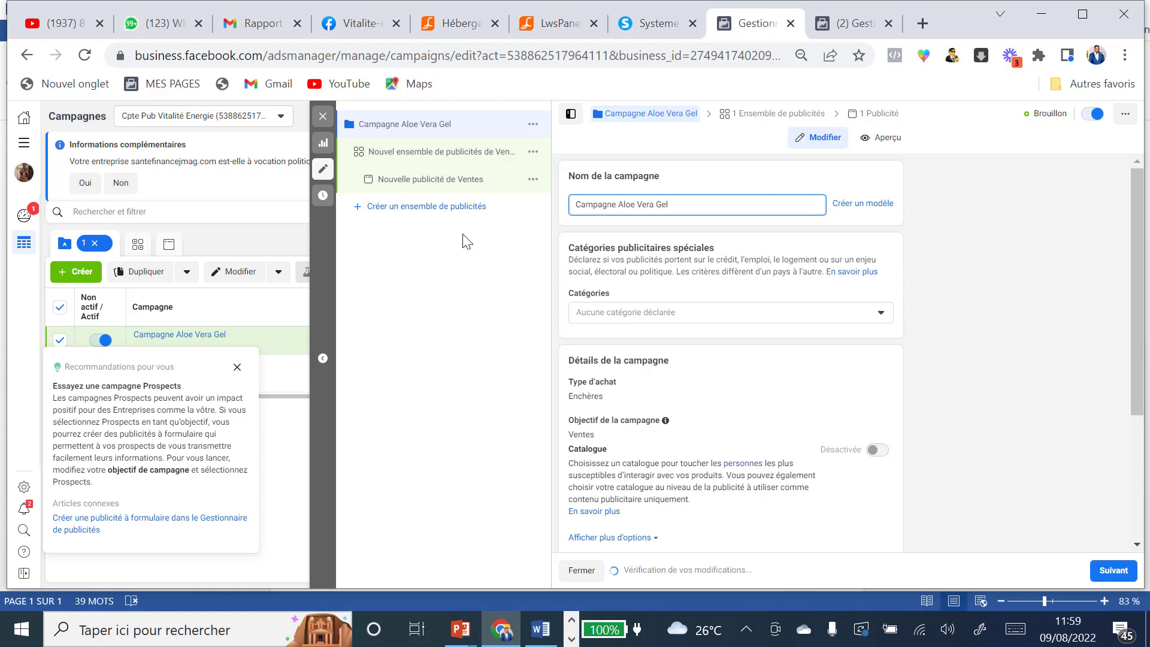
pyautogui.write(' 08/22')
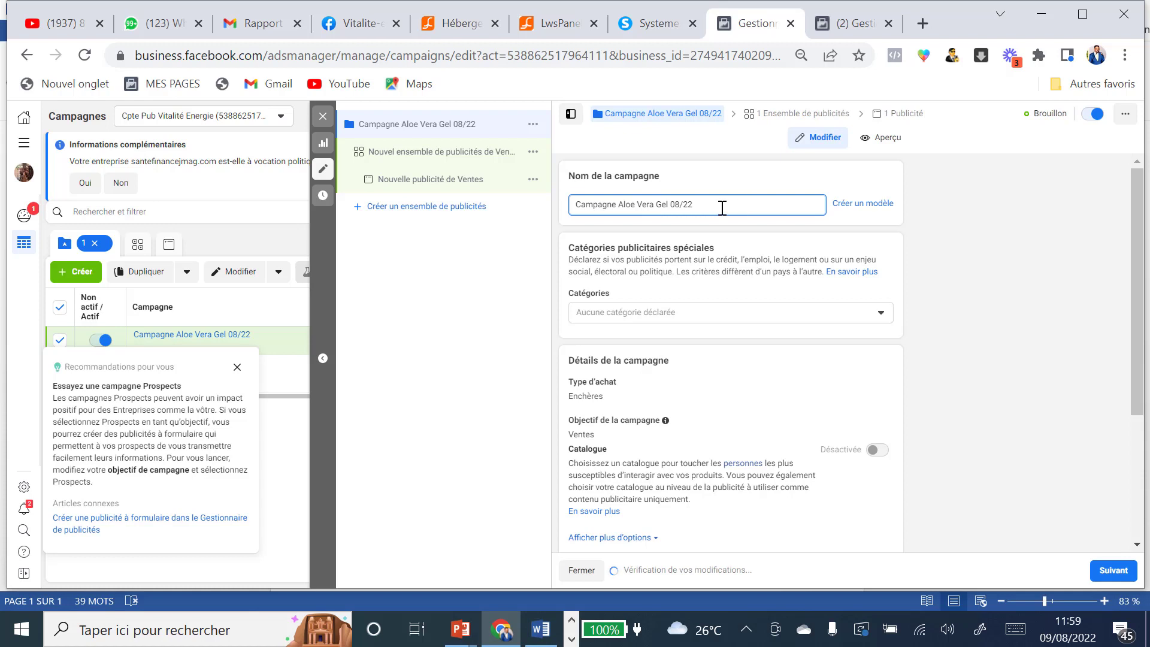
pyautogui.moveTo(700, 205); pyautogui.dragTo(571, 206)
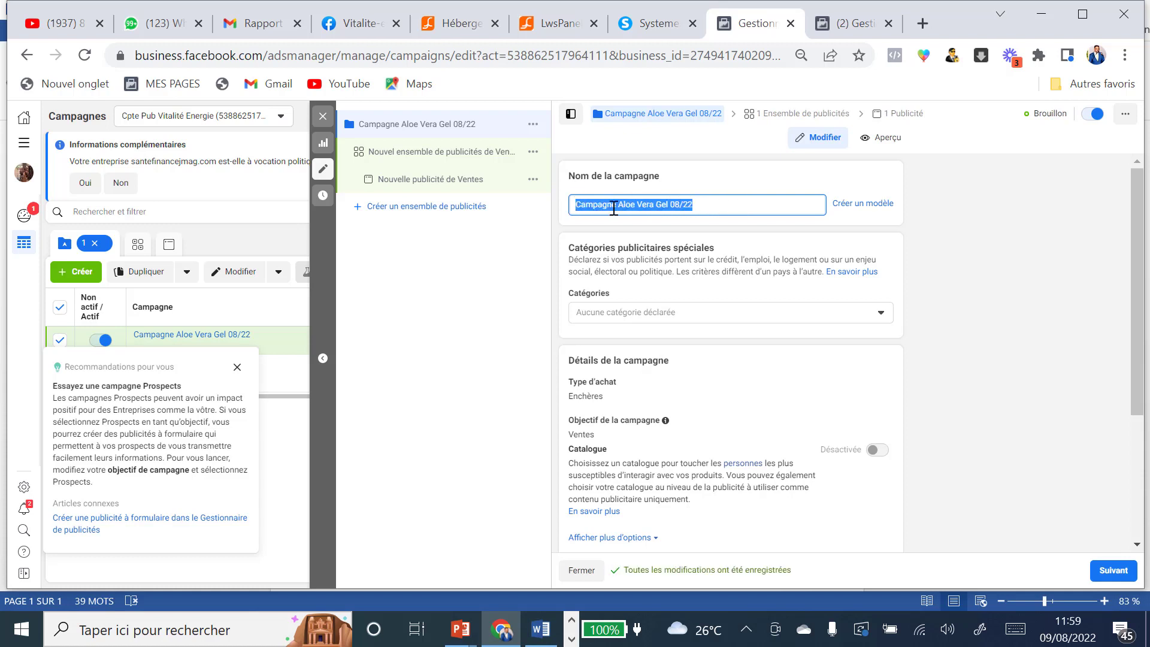
pyautogui.rightClick(616, 210)
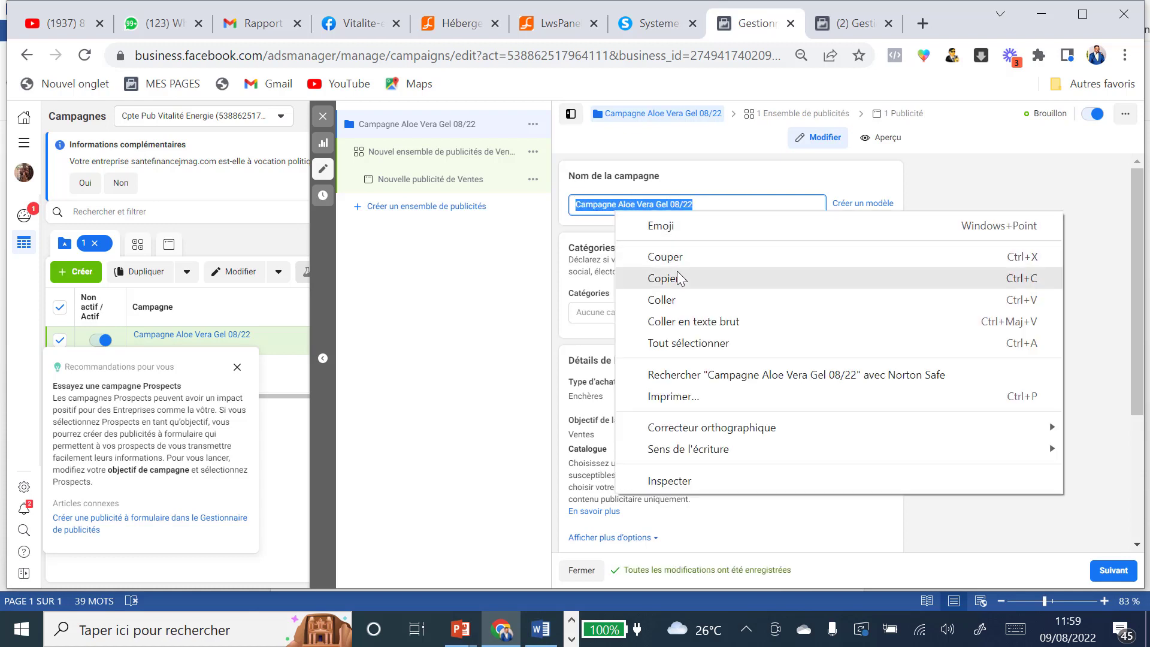
pyautogui.click(674, 278)
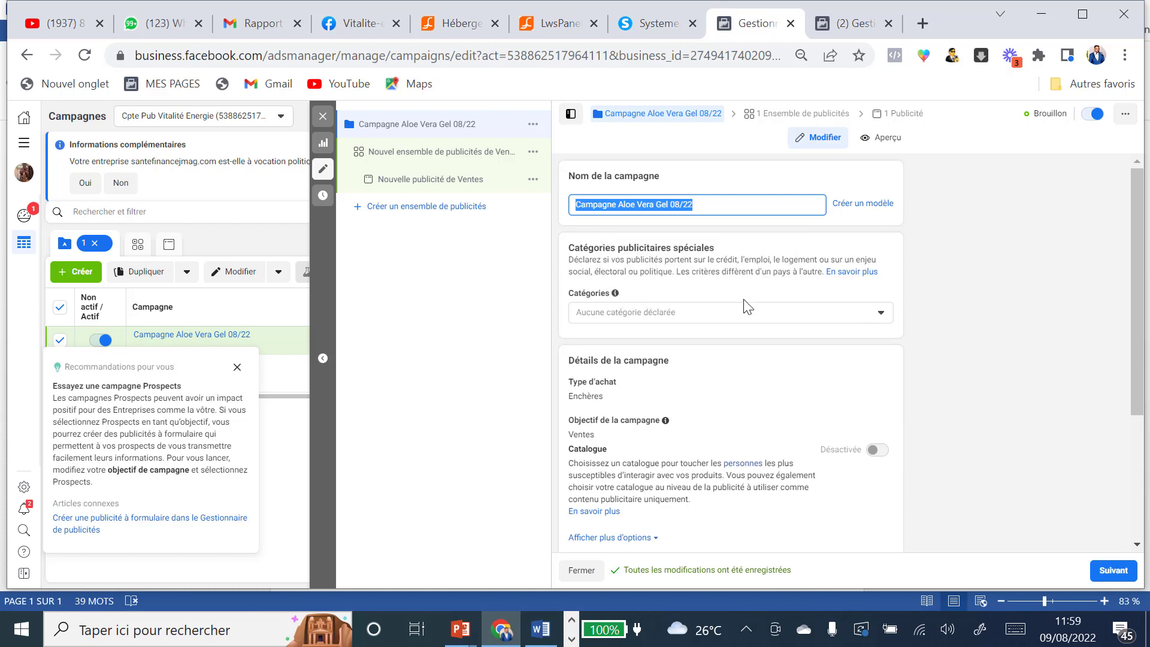
# Step: Enable Optimisation du budget de la campagne, lower the daily budget from 20 to 10,00 $, and show more options
pyautogui.scroll(-2, 755, 305)
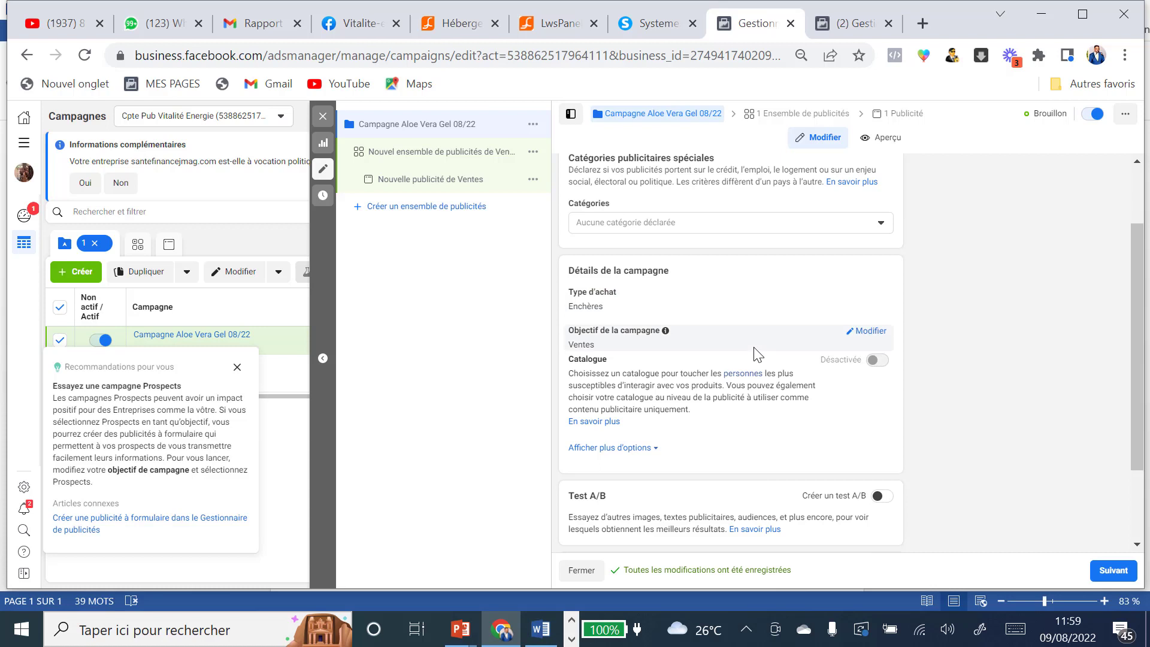
pyautogui.scroll(-2, 752, 354)
pyautogui.scroll(-1, 725, 309)
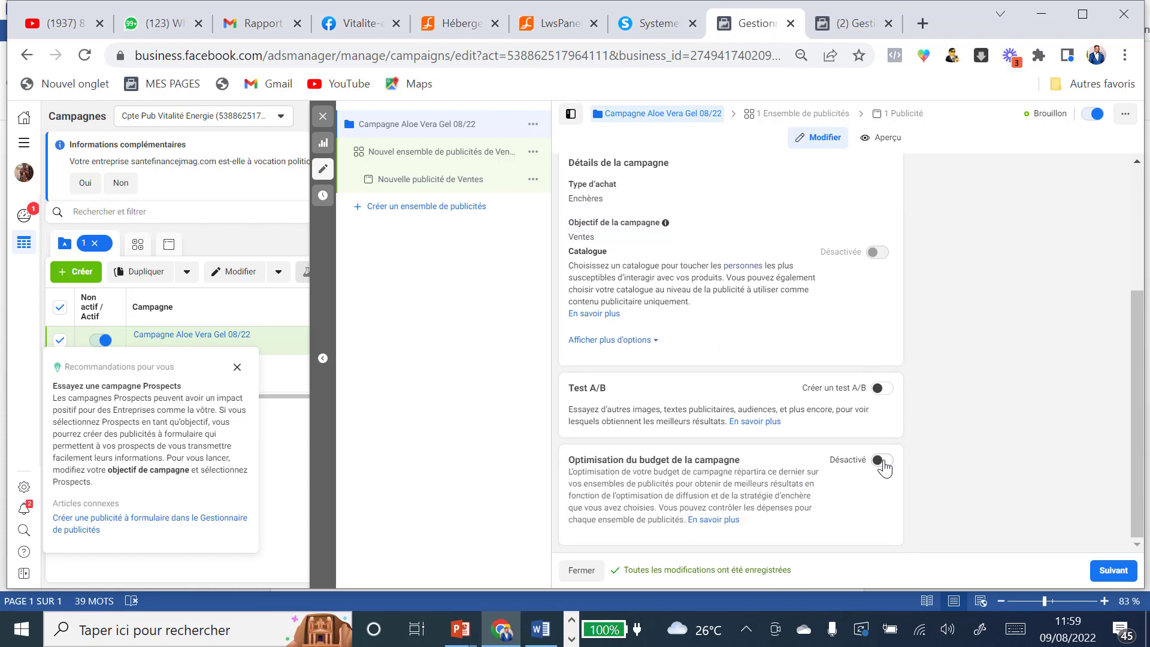
pyautogui.click(879, 463)
pyautogui.scroll(-3, 791, 396)
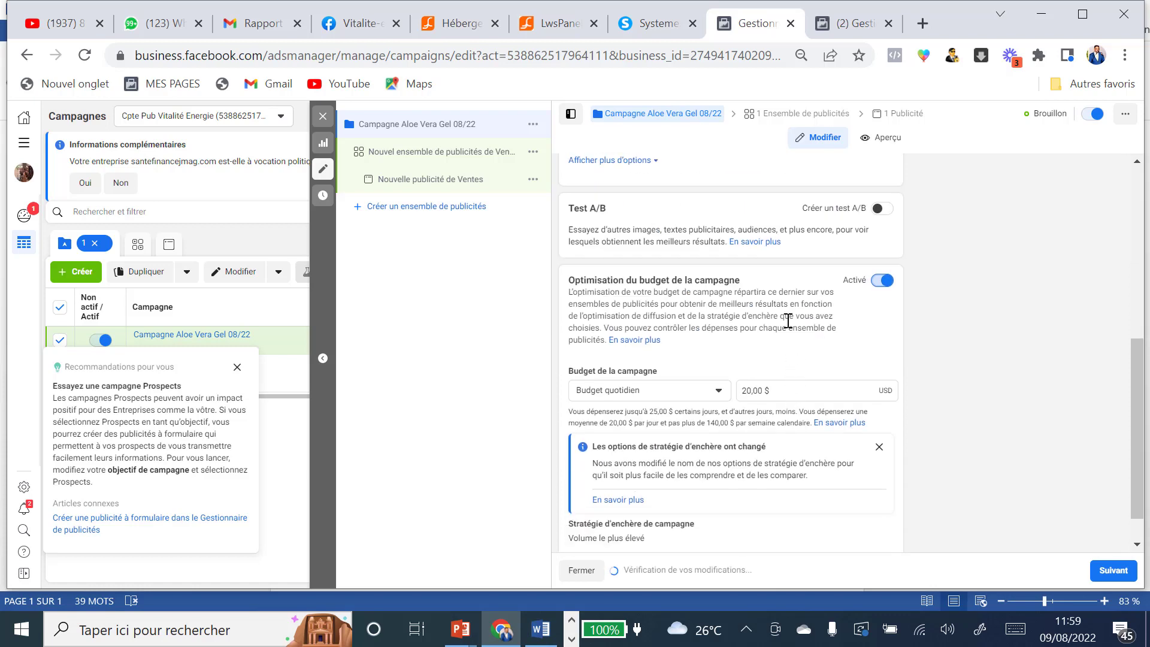
pyautogui.click(746, 389)
pyautogui.press('BackSpace')
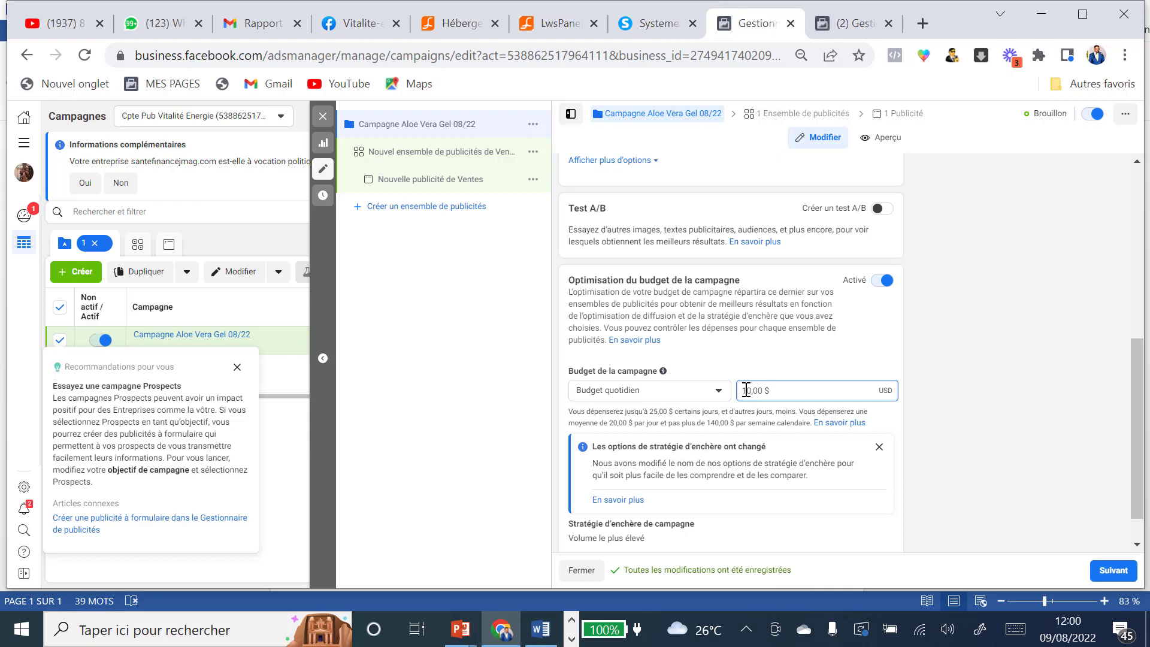
pyautogui.scroll(-1, 808, 386)
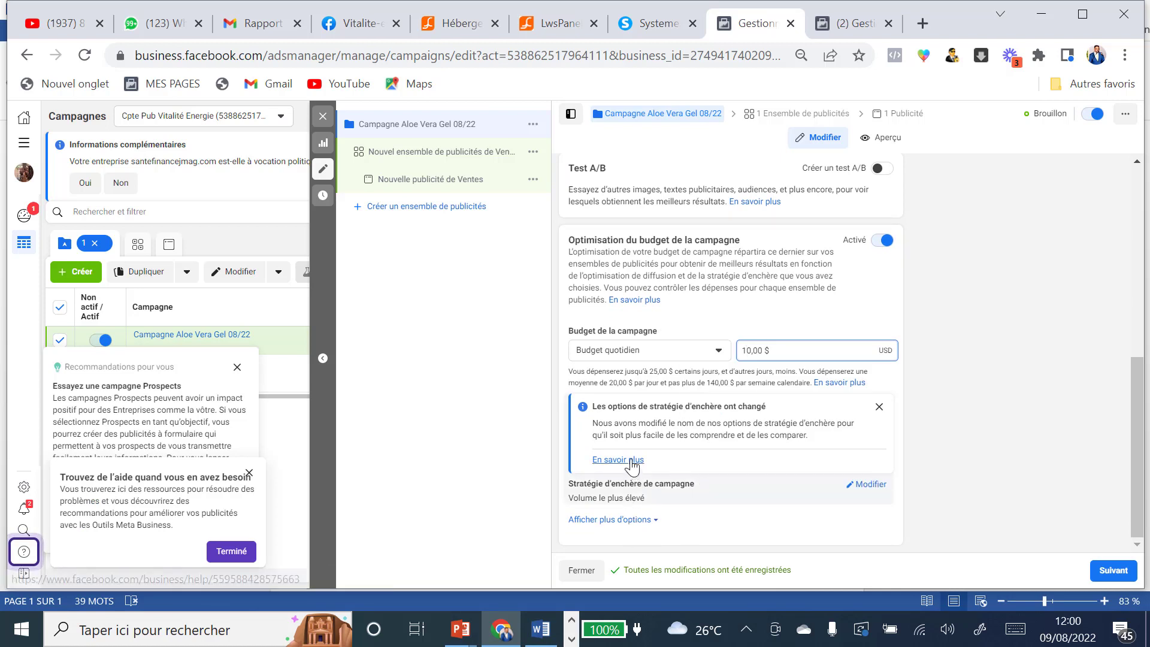
pyautogui.click(628, 530)
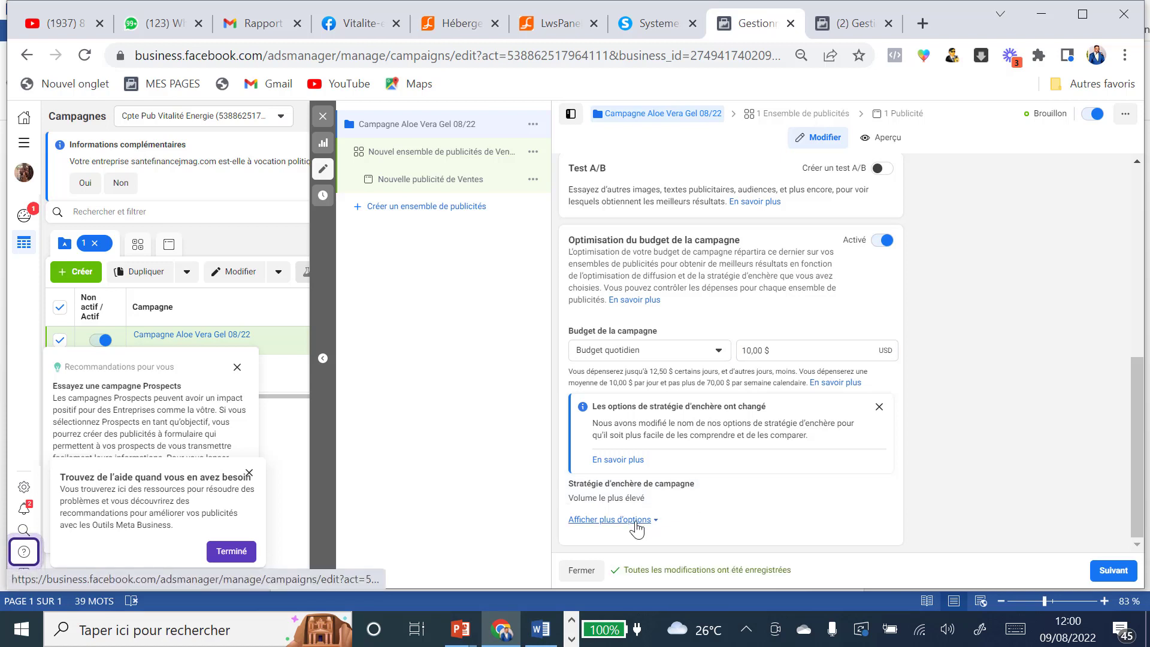
pyautogui.click(606, 519)
pyautogui.scroll(-1, 824, 489)
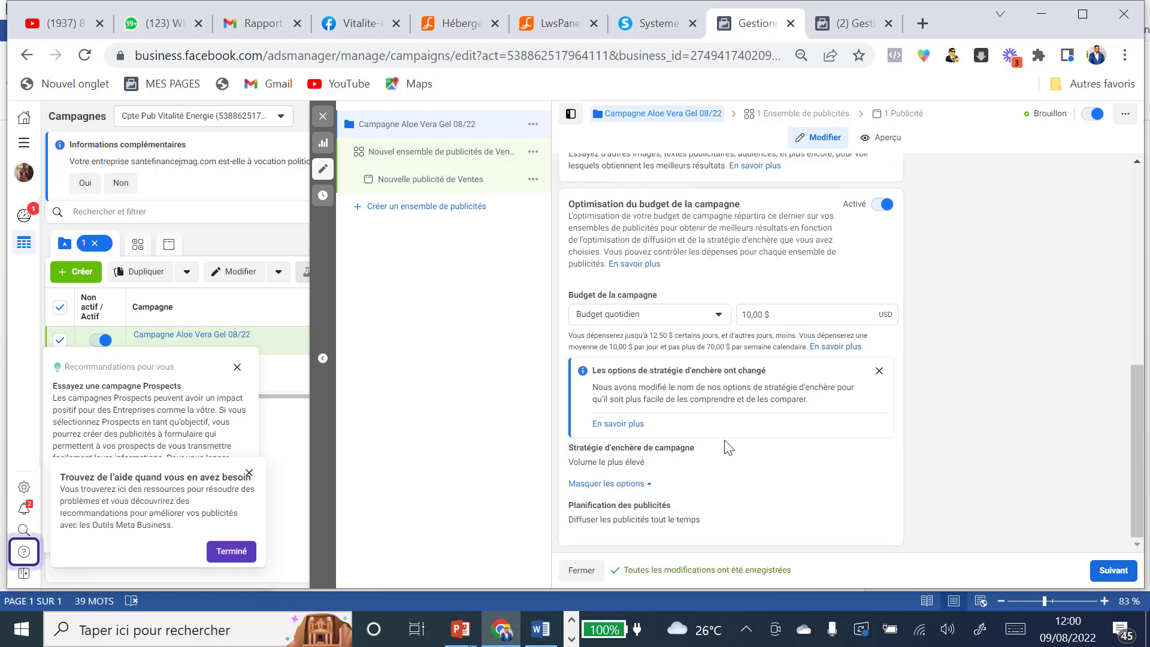
pyautogui.scroll(8, 728, 448)
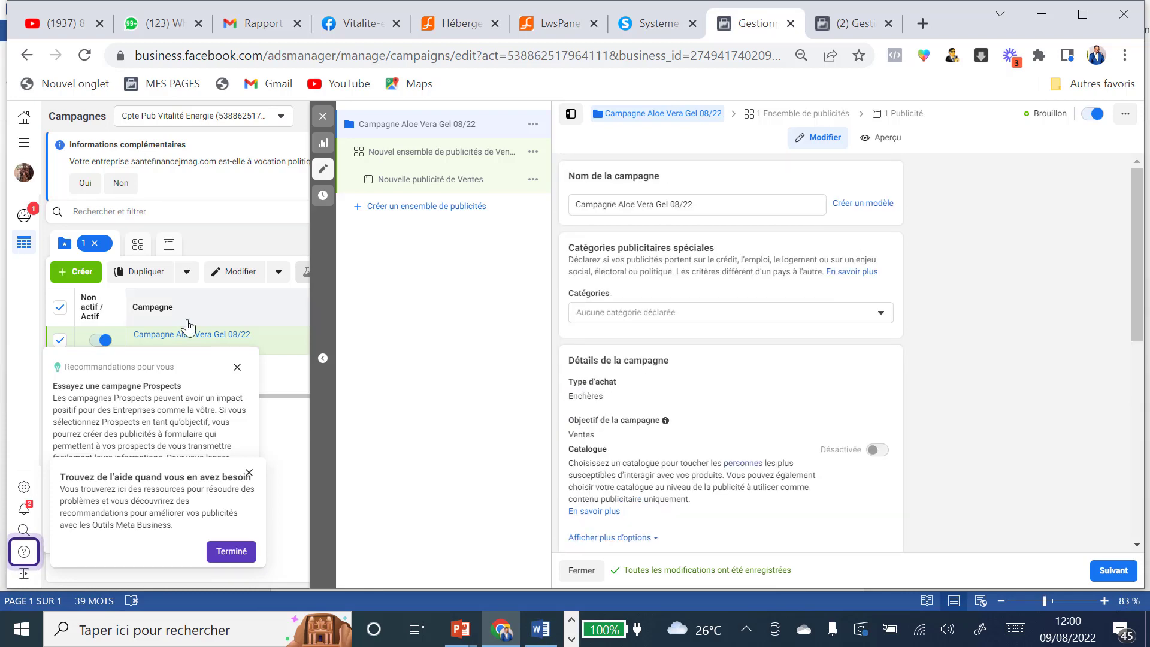
# Step: Continue to the ad set and paste 'Campagne Aloe Vera Gel 08/22' as its name
pyautogui.click(1115, 570)
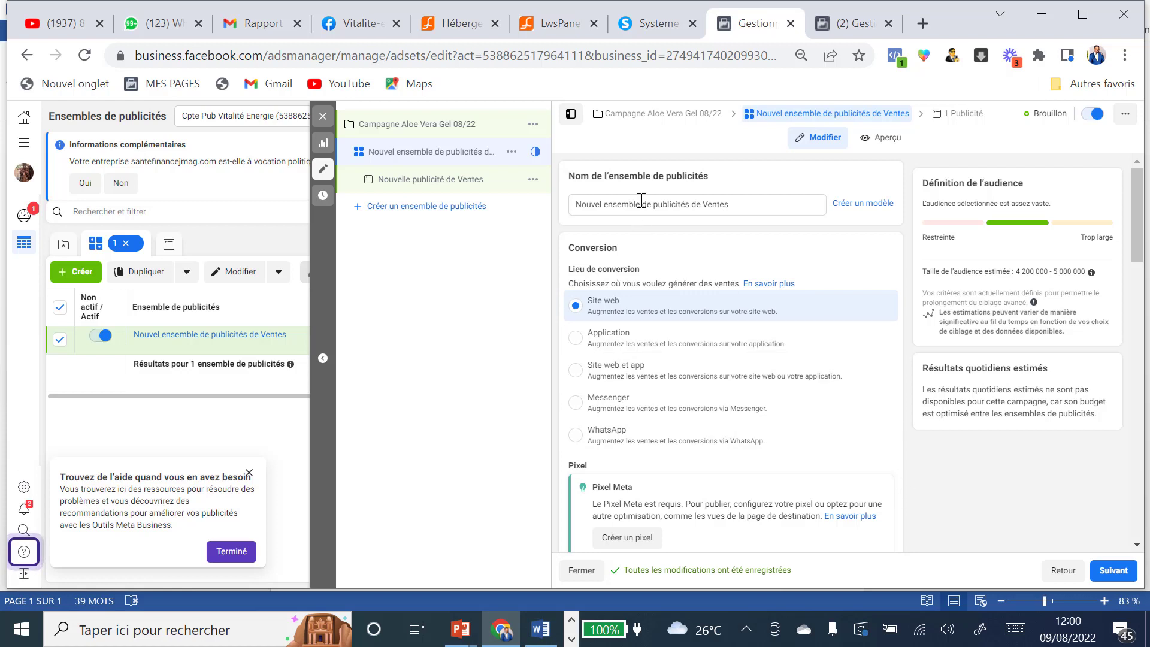
pyautogui.click(583, 204)
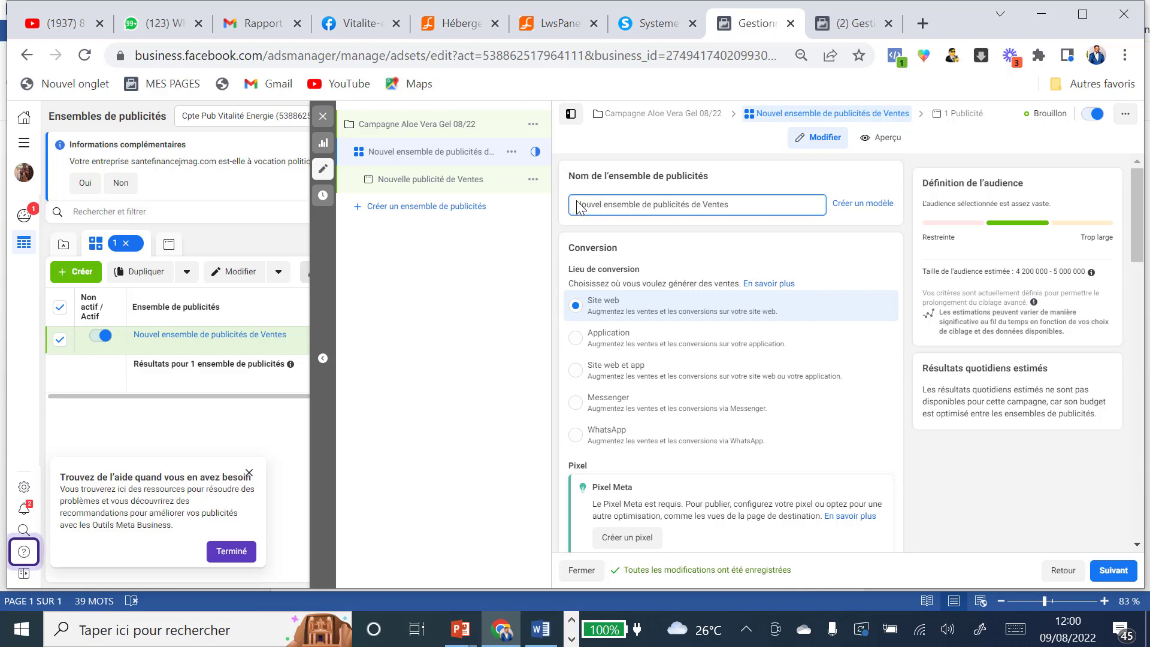
pyautogui.moveTo(578, 205); pyautogui.dragTo(744, 226)
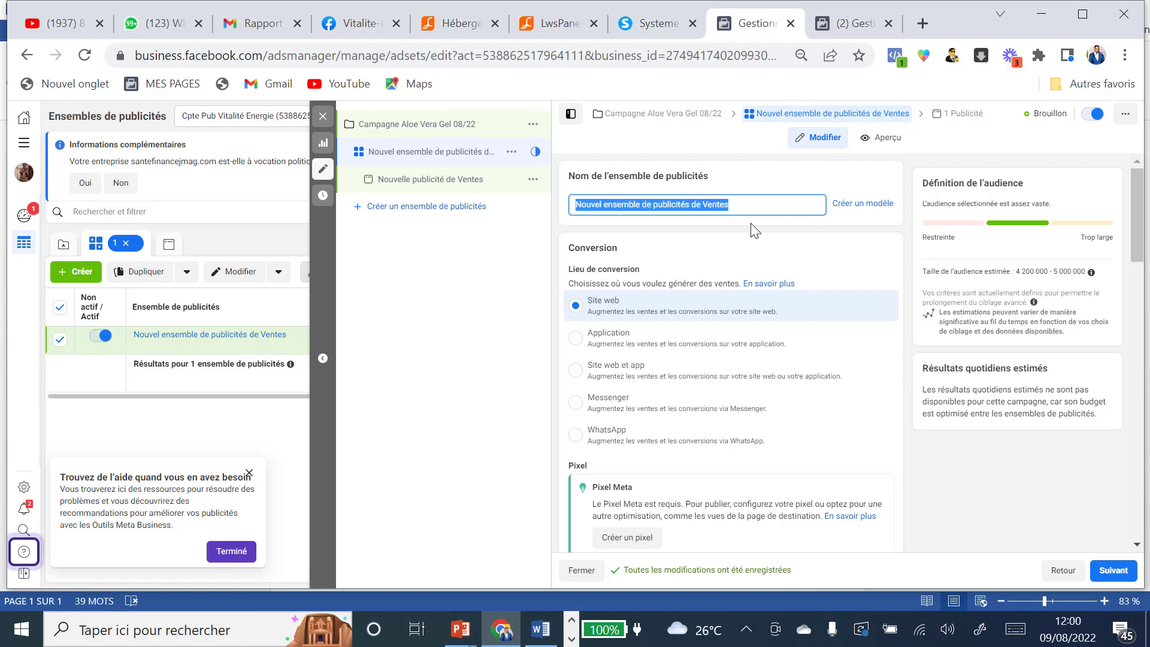
pyautogui.hotkey('ctrl', 'v')
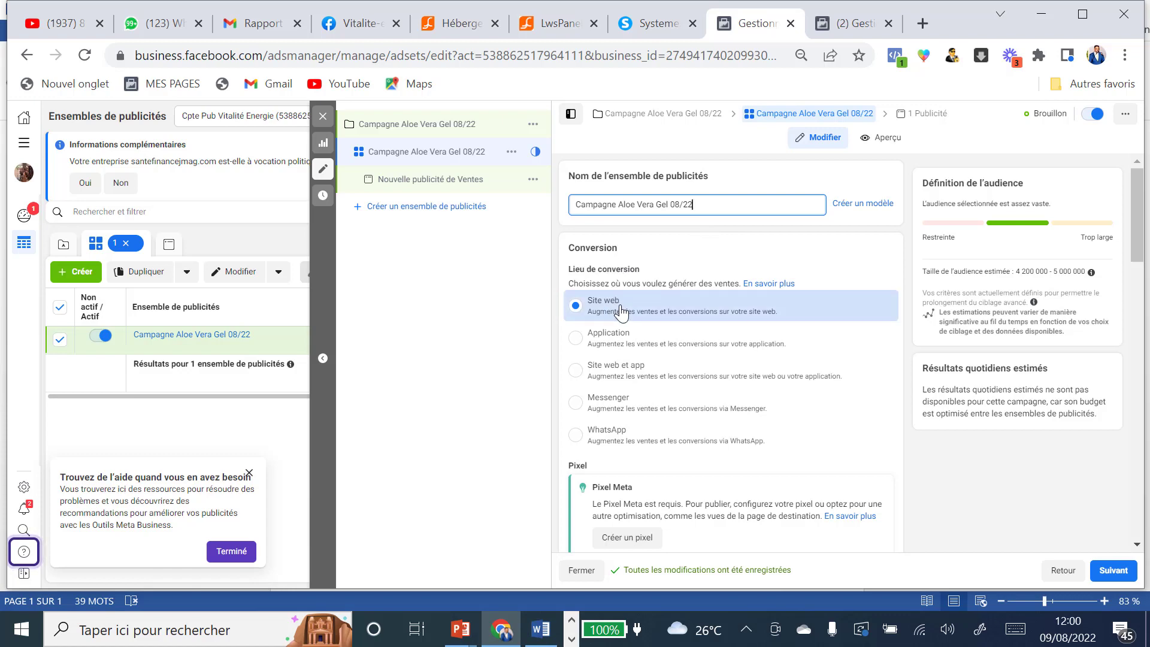
pyautogui.scroll(-3, 694, 306)
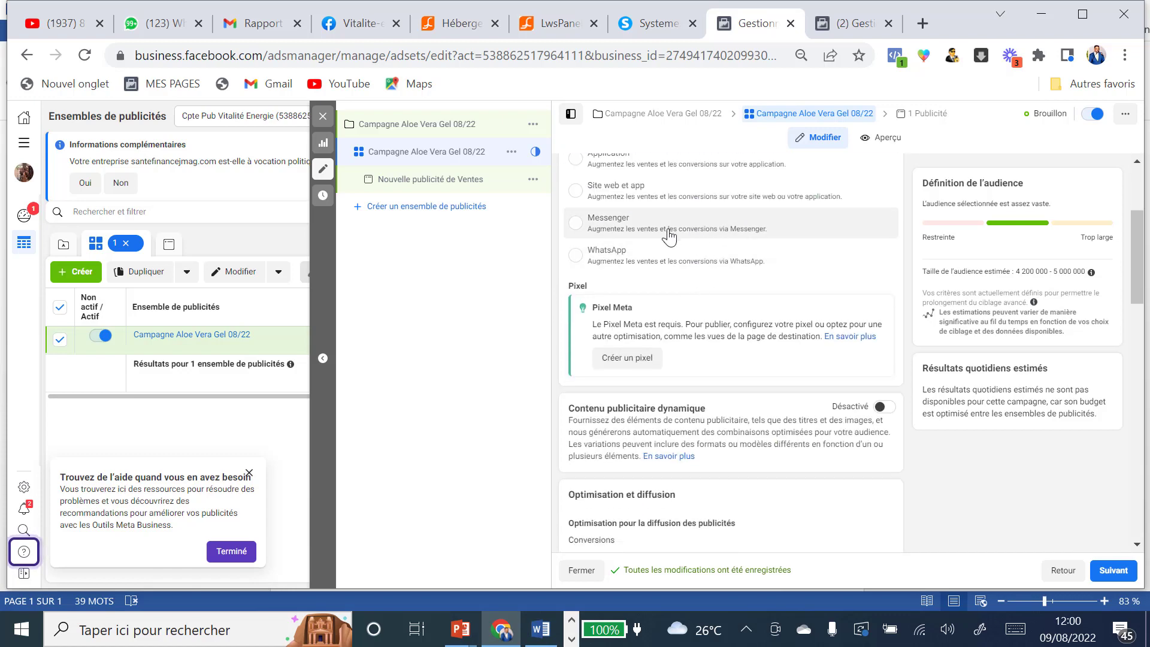
pyautogui.scroll(3, 666, 239)
pyautogui.scroll(-3, 664, 318)
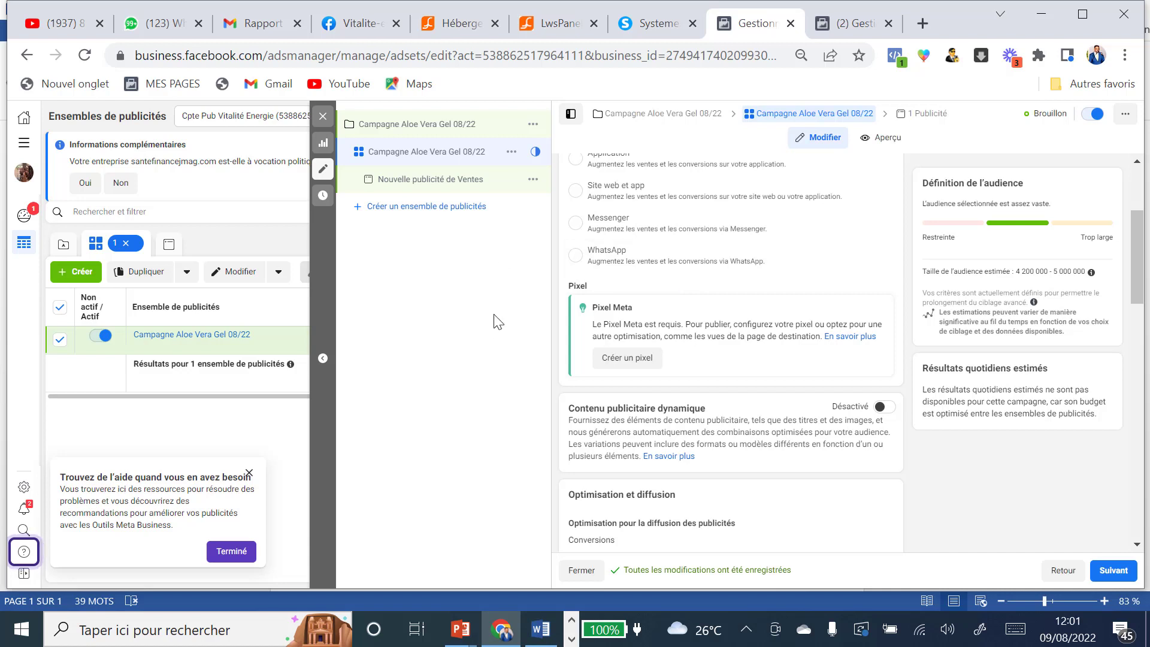
# Step: Create a new Meta pixel named 'Pixel cpte pub Vitalité Energie'
pyautogui.click(630, 359)
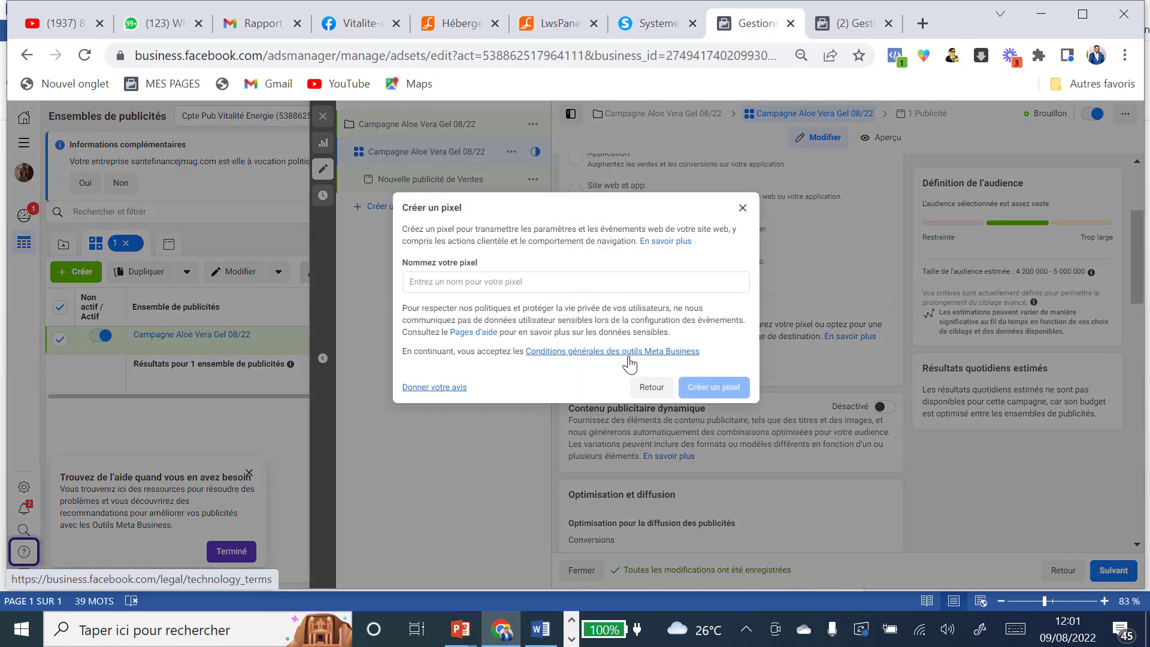
pyautogui.click(457, 282)
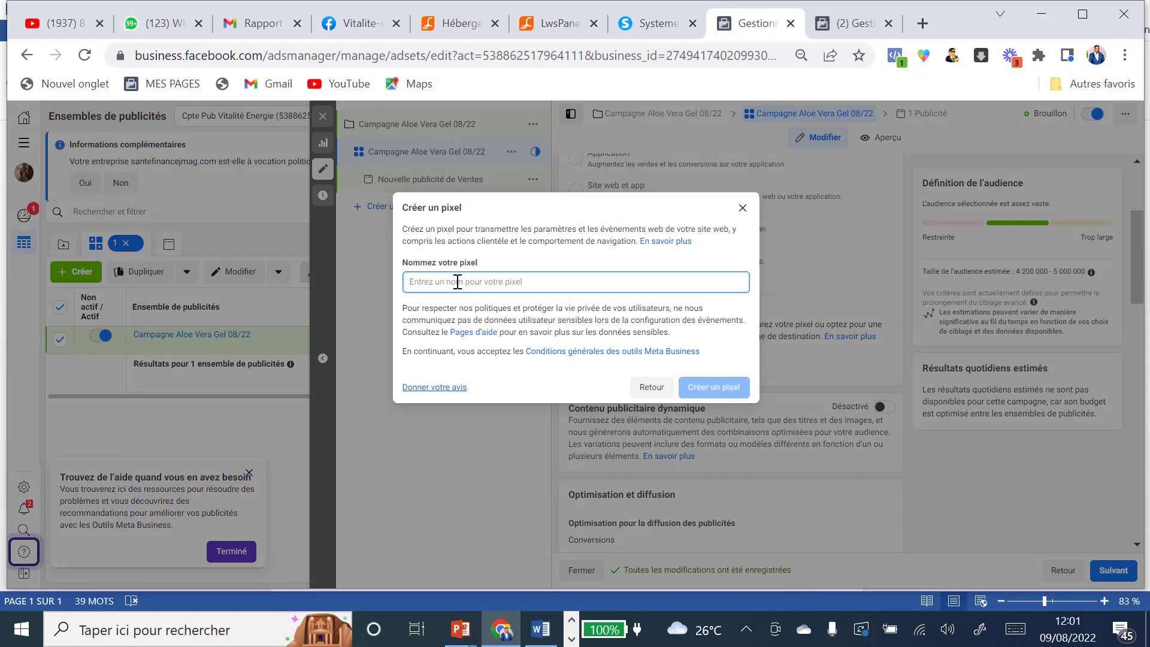
pyautogui.write('Pixel cp')
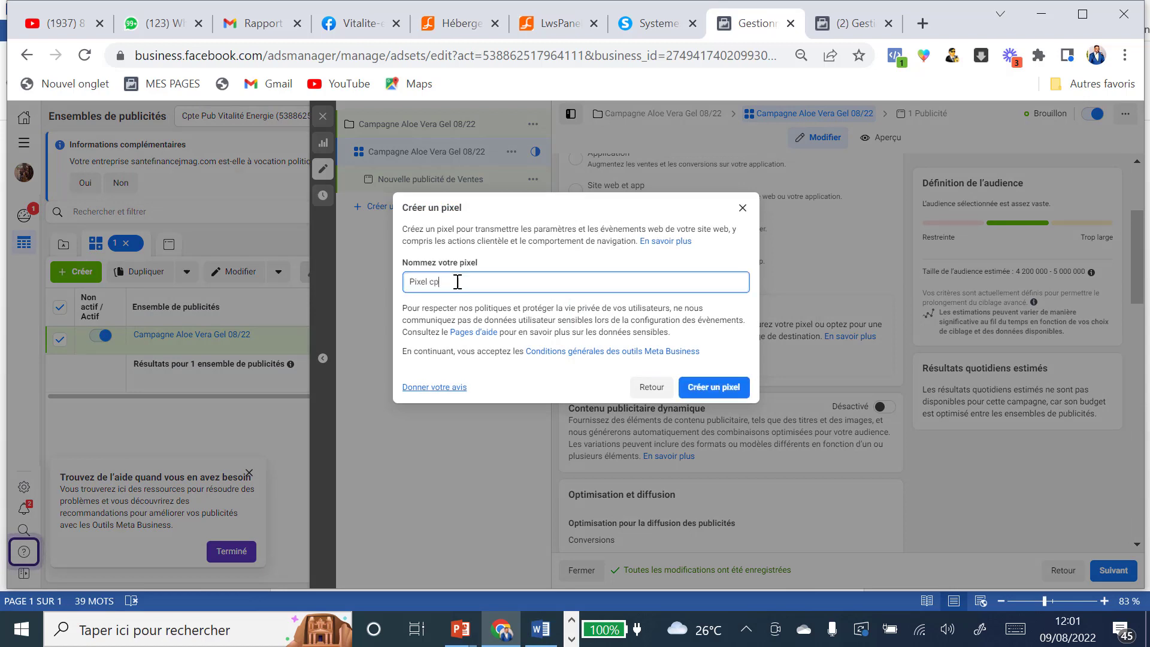
pyautogui.write('te pub Vitalité Energie')
pyautogui.click(707, 390)
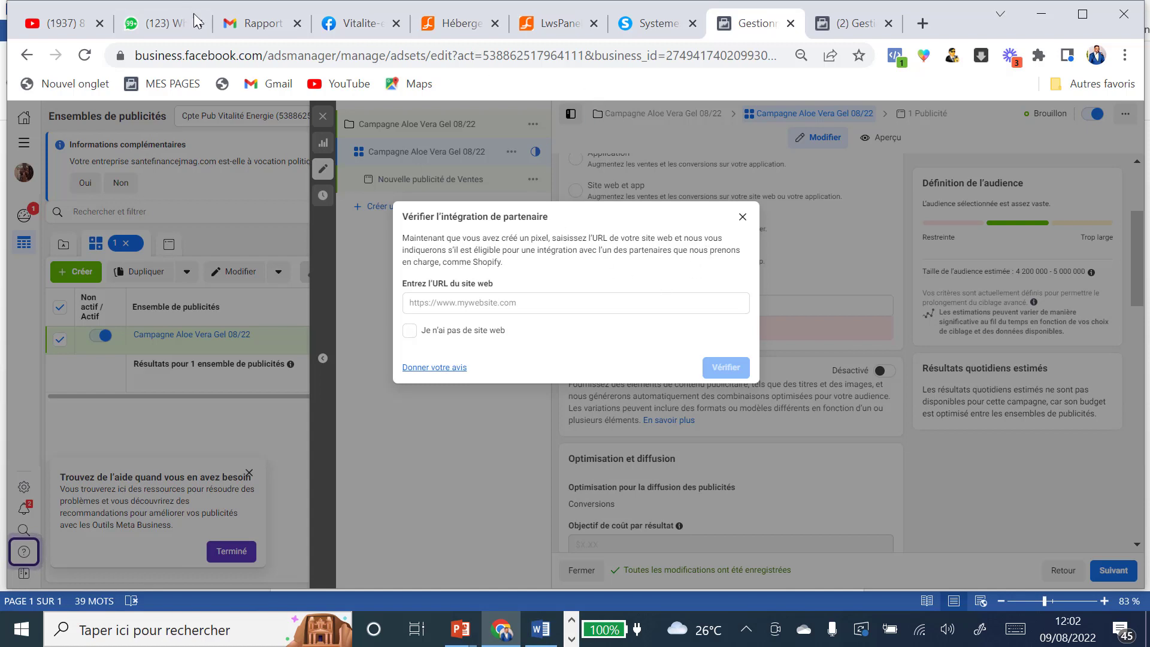
# Step: Copy the Aloe vera gel capture page's address from systeme.io and return to Ads Manager
pyautogui.click(653, 27)
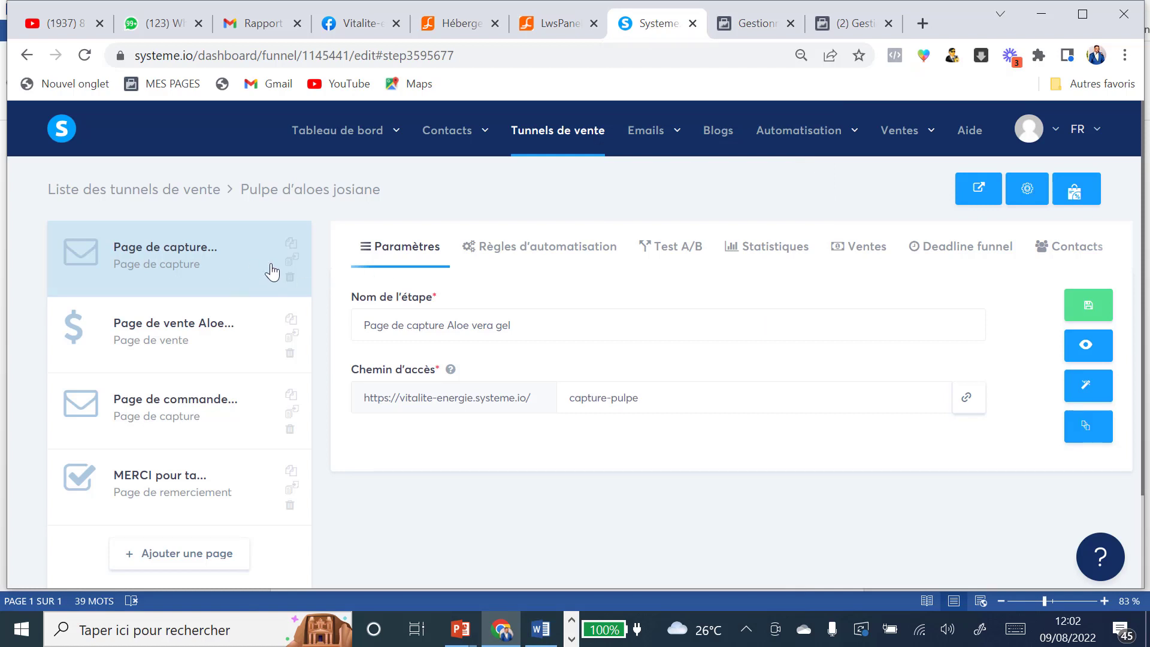
pyautogui.click(967, 399)
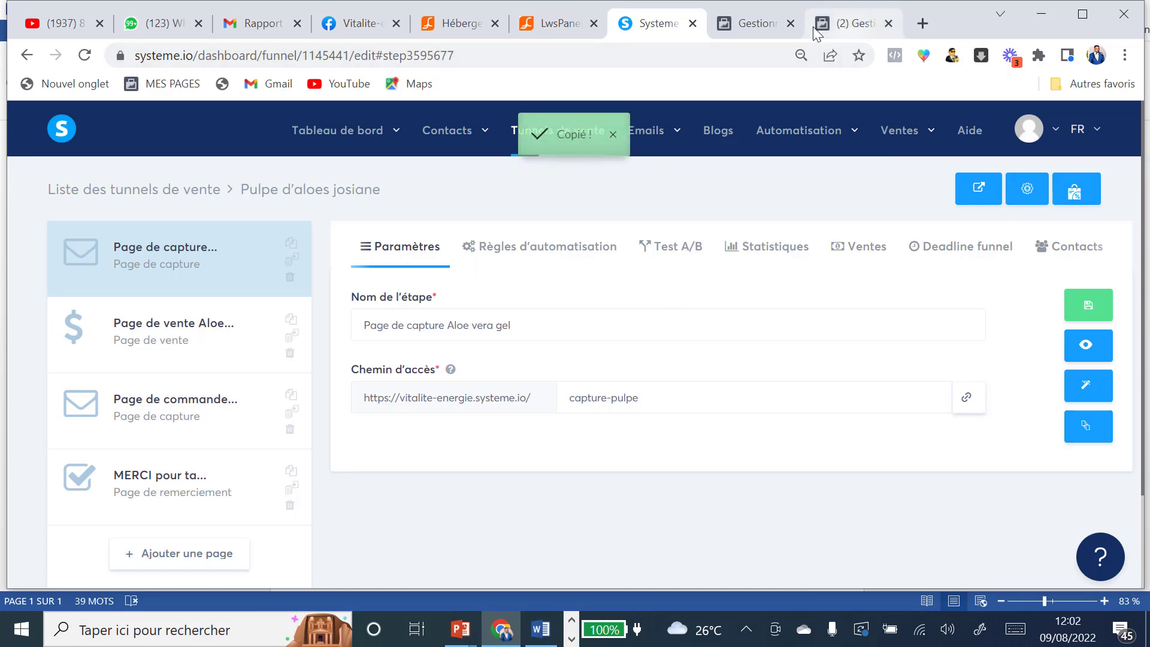
pyautogui.click(756, 23)
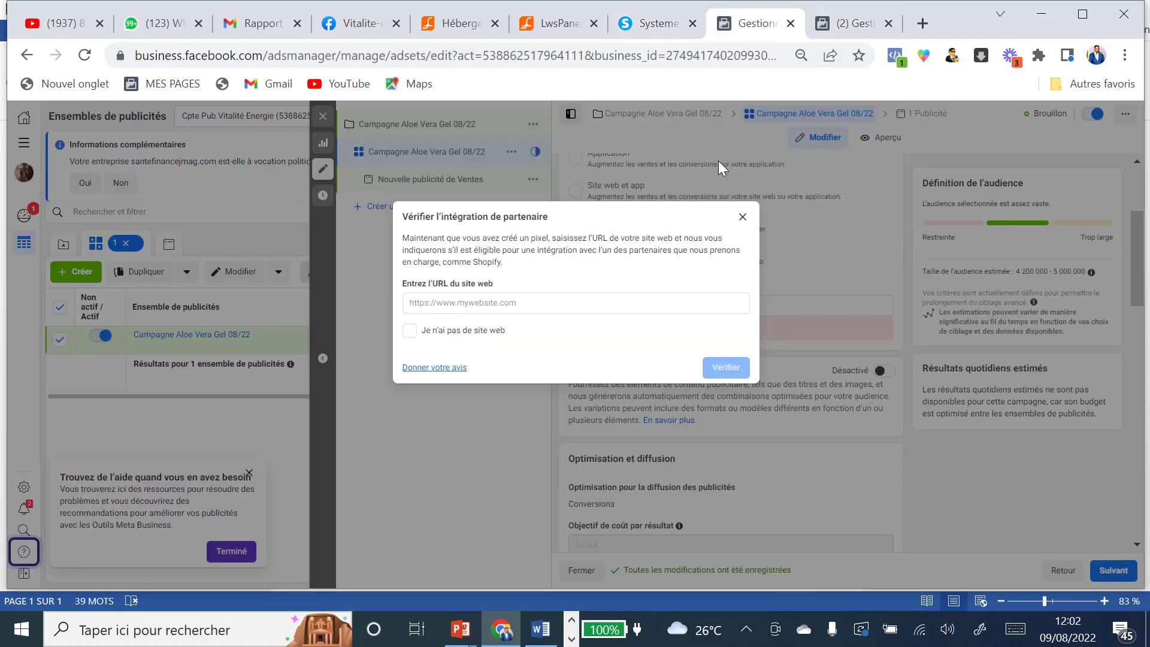
# Step: Paste and verify the capture page URL, then postpone the code and return to the ad set
pyautogui.click(520, 305)
pyautogui.write('https://vitalite-energie.systeme.io/capture-pulpe')
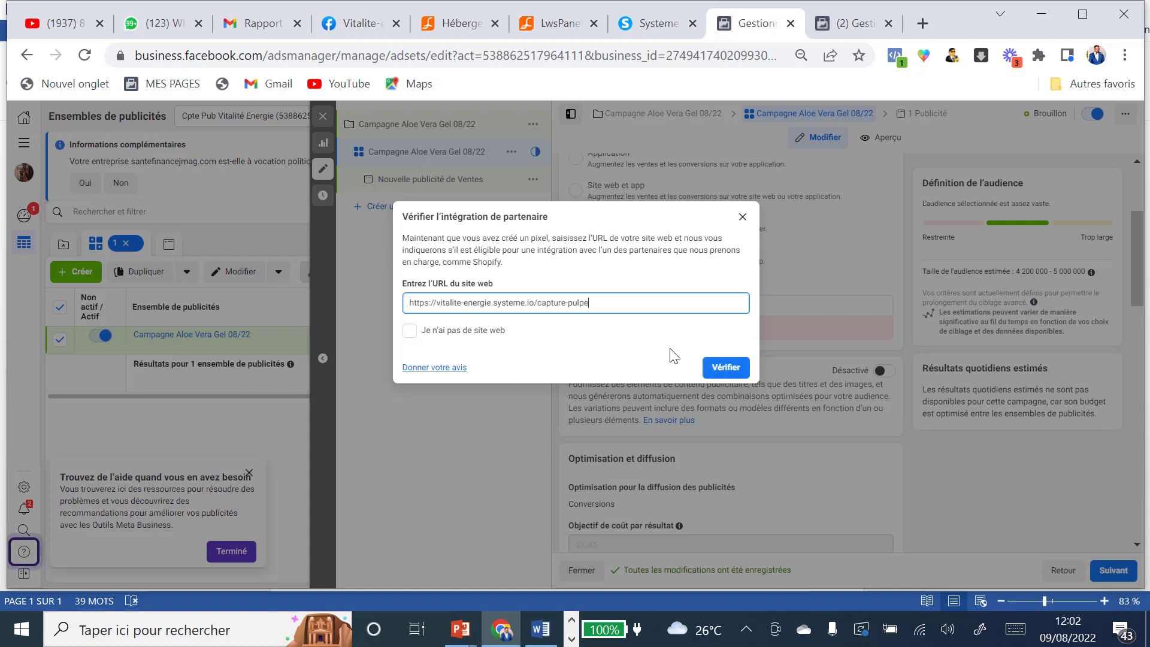
pyautogui.click(727, 369)
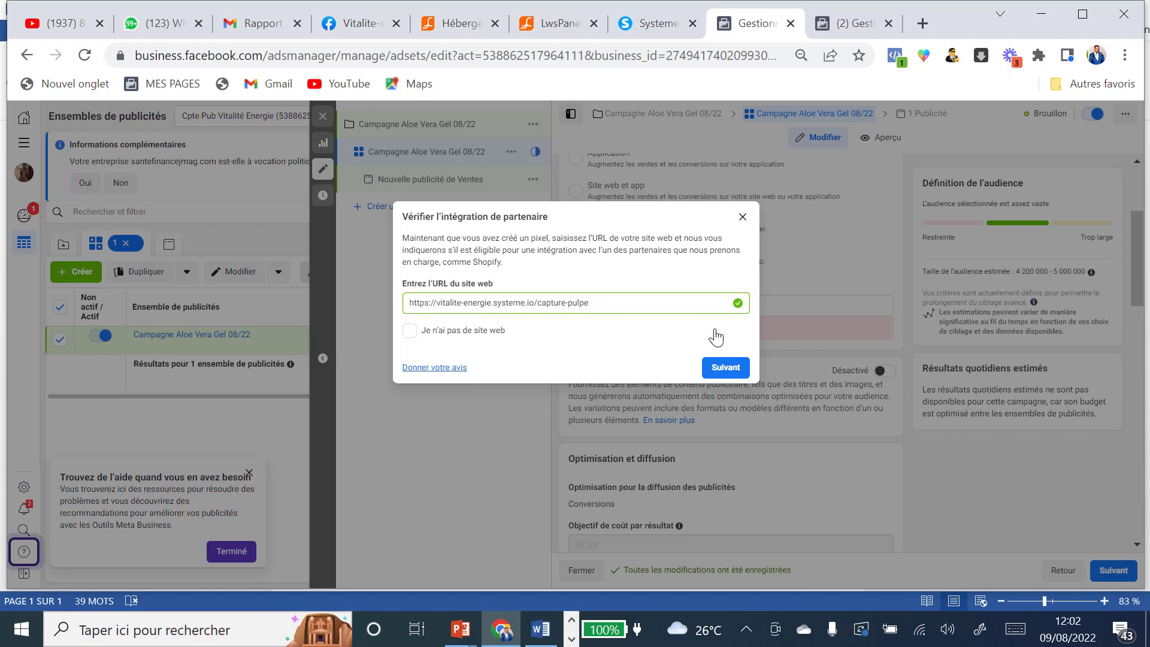
pyautogui.click(724, 370)
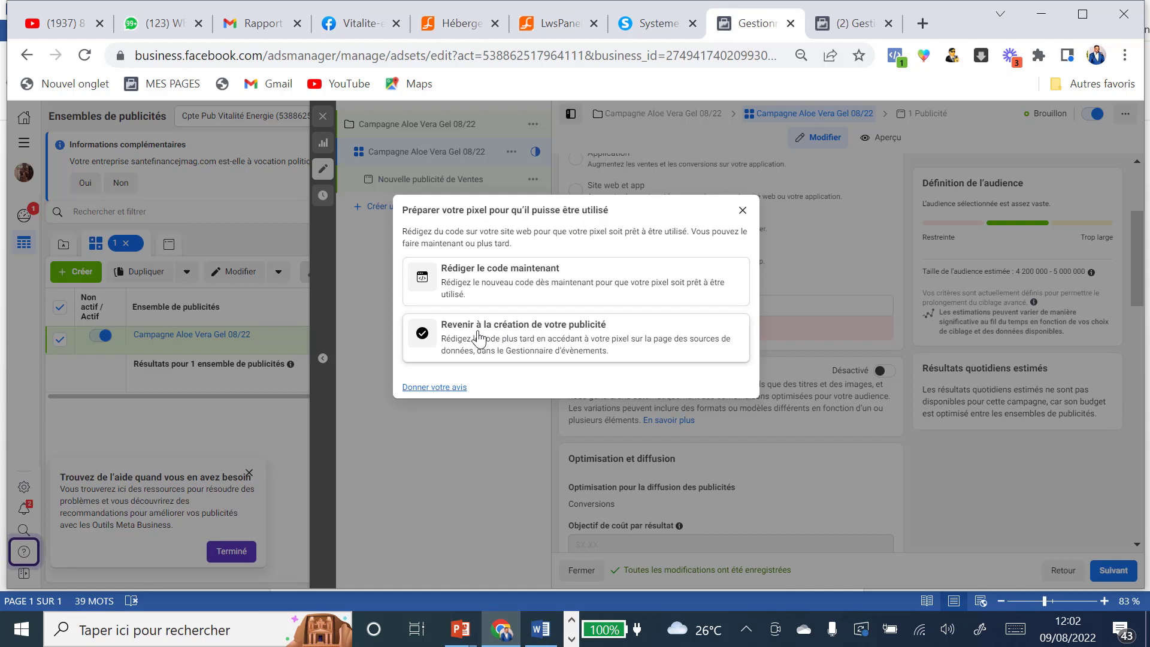
pyautogui.click(497, 274)
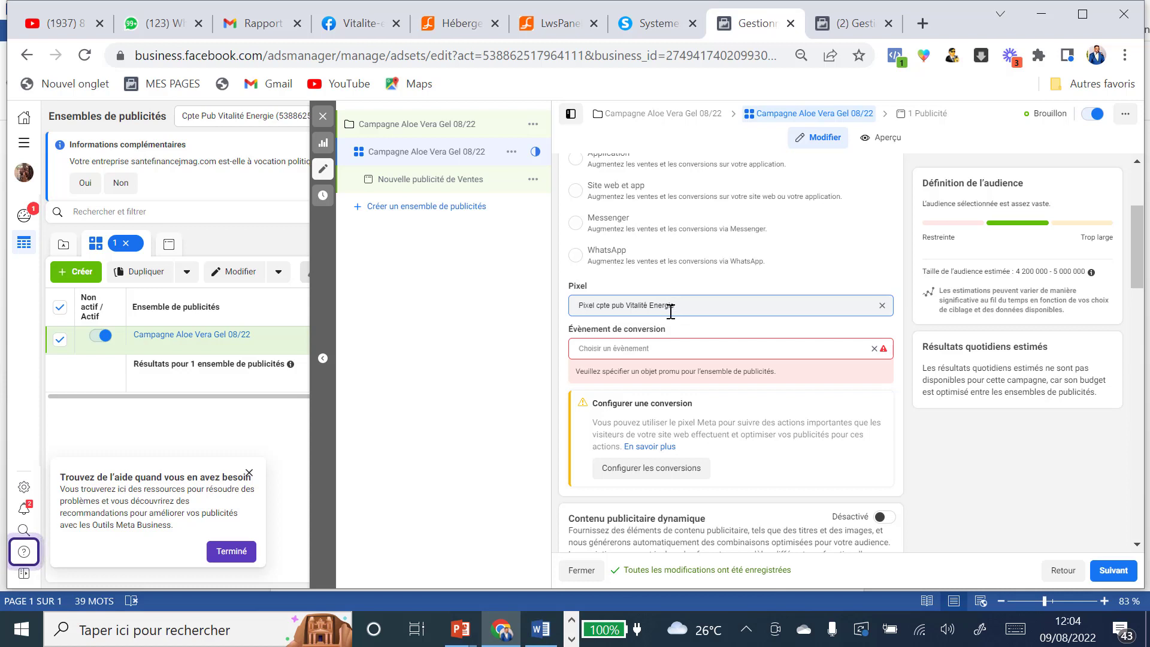
# Step: Open Gestionnaire d'évènements and the 'Pixel cpte pub Vitalité Energie' pixel's overview
pyautogui.click(857, 26)
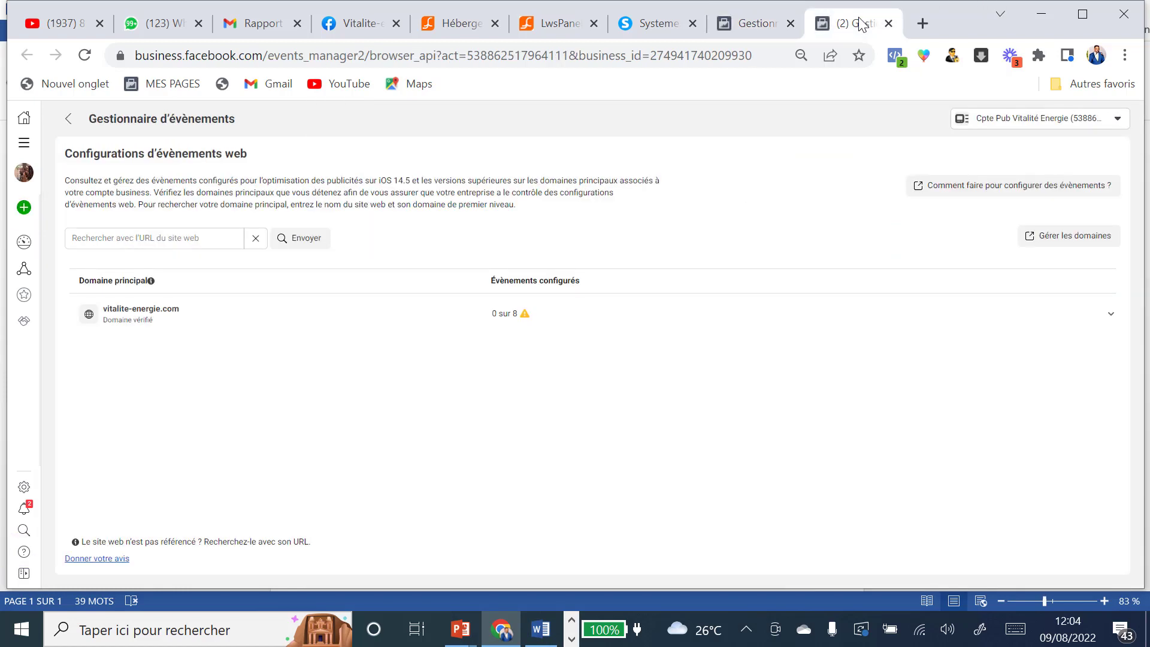
pyautogui.click(23, 148)
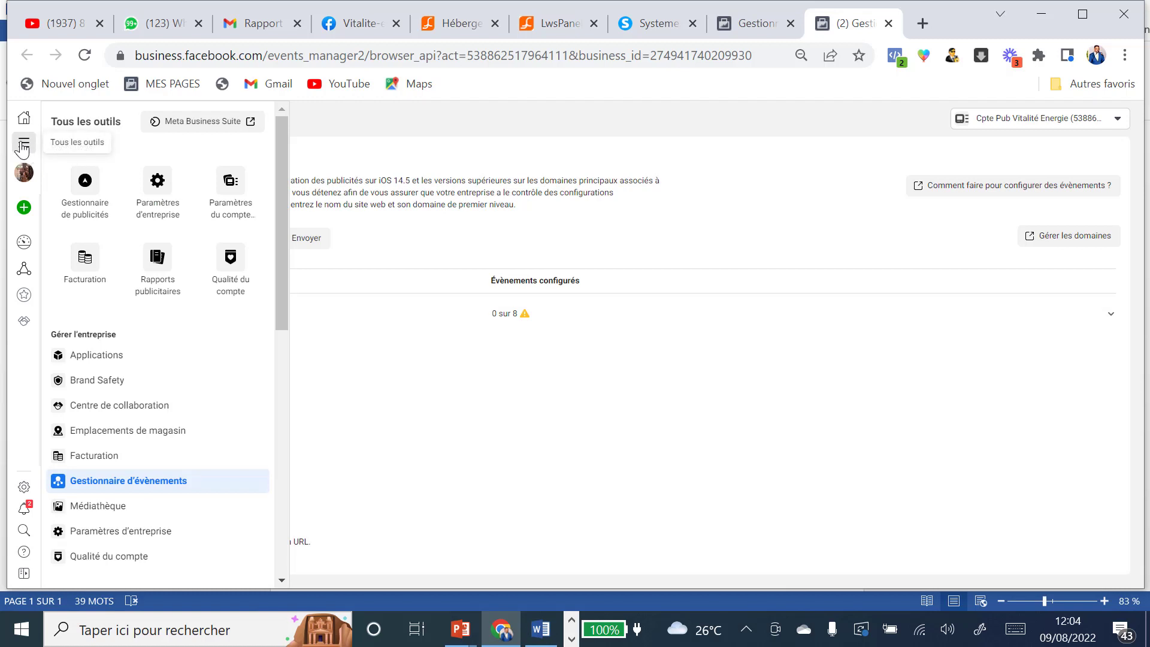
pyautogui.scroll(-2, 159, 190)
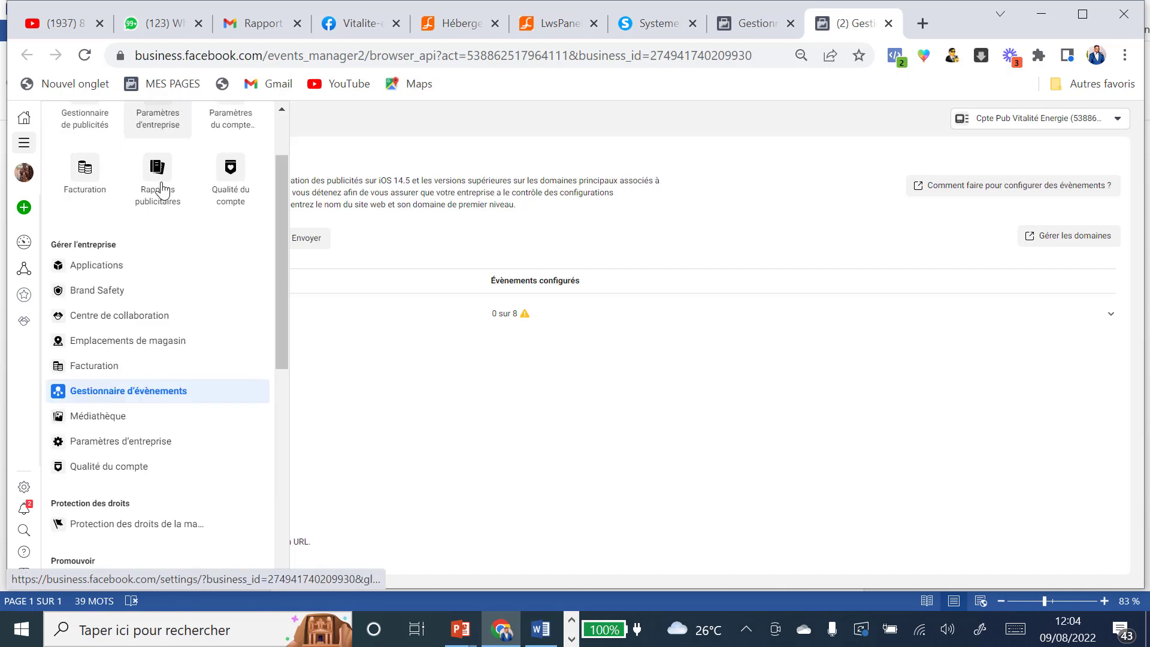
pyautogui.click(146, 395)
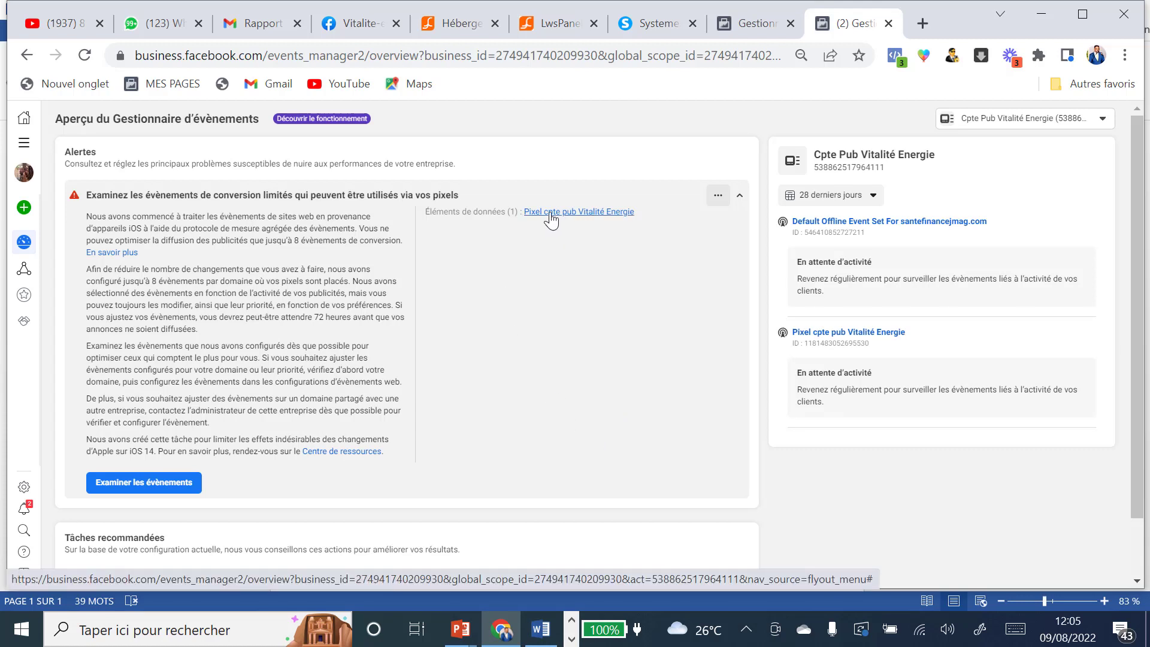
pyautogui.click(550, 216)
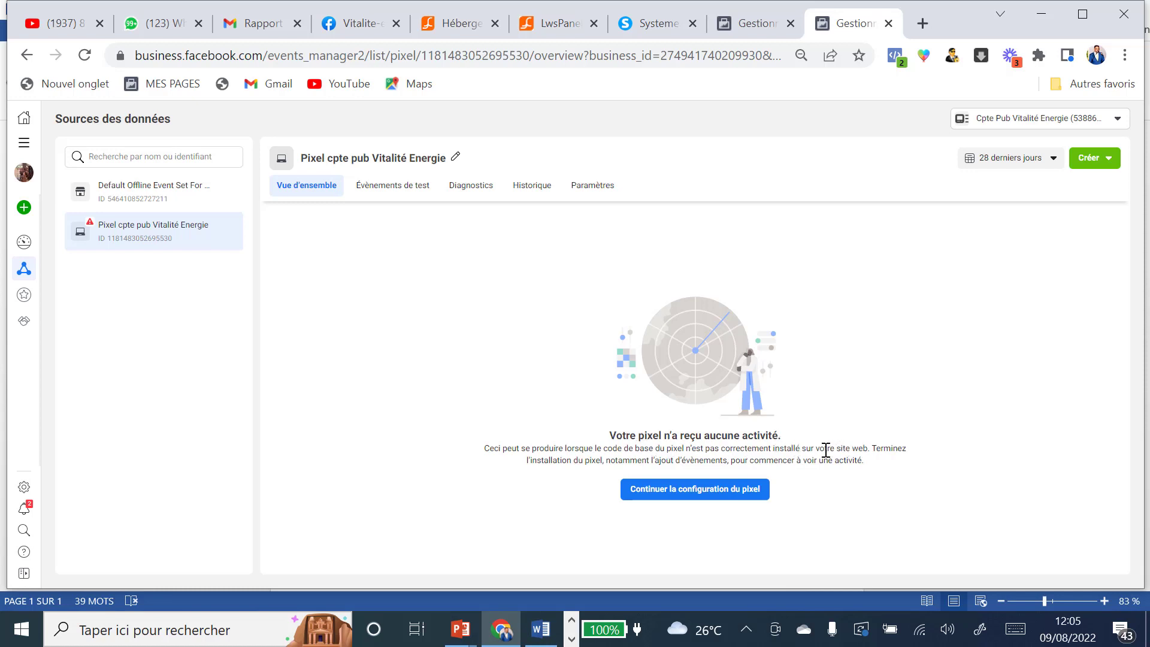
# Step: Continue pixel setup with the Pixel Meta connection and choose manual code installation
pyautogui.click(702, 496)
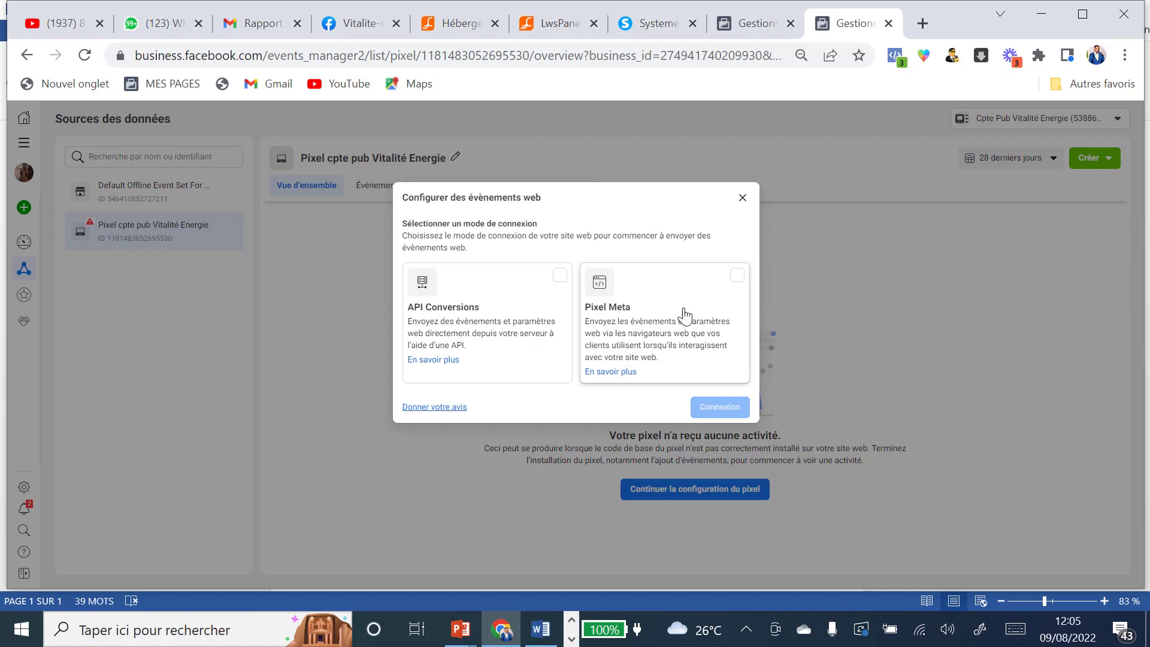
pyautogui.click(736, 277)
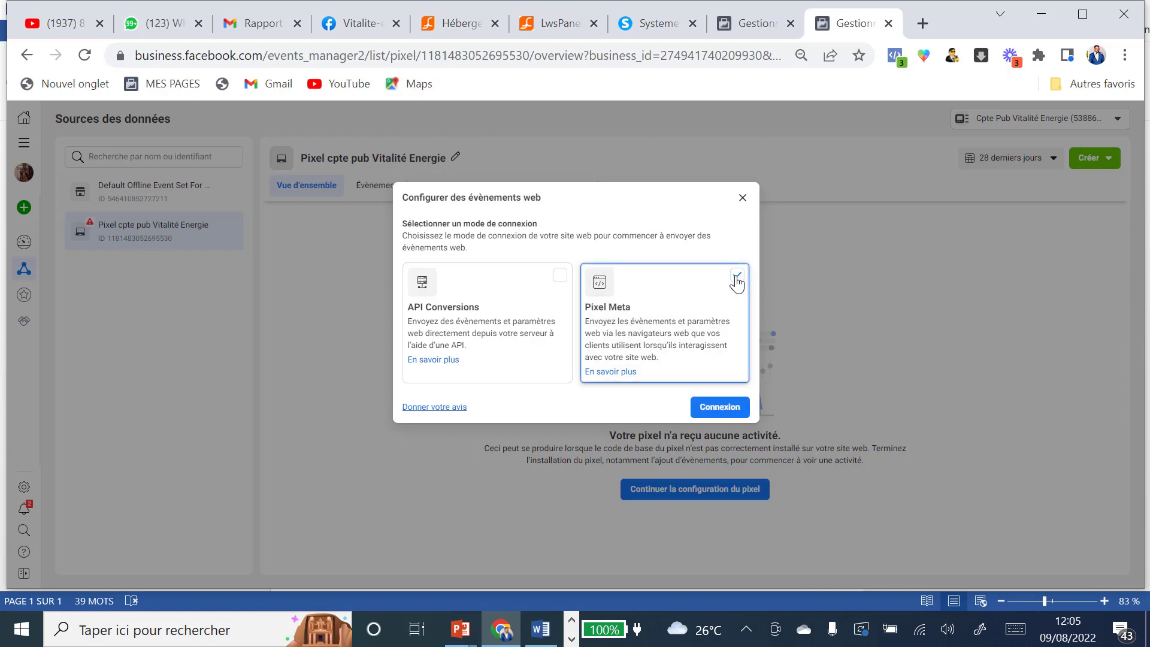
pyautogui.click(717, 414)
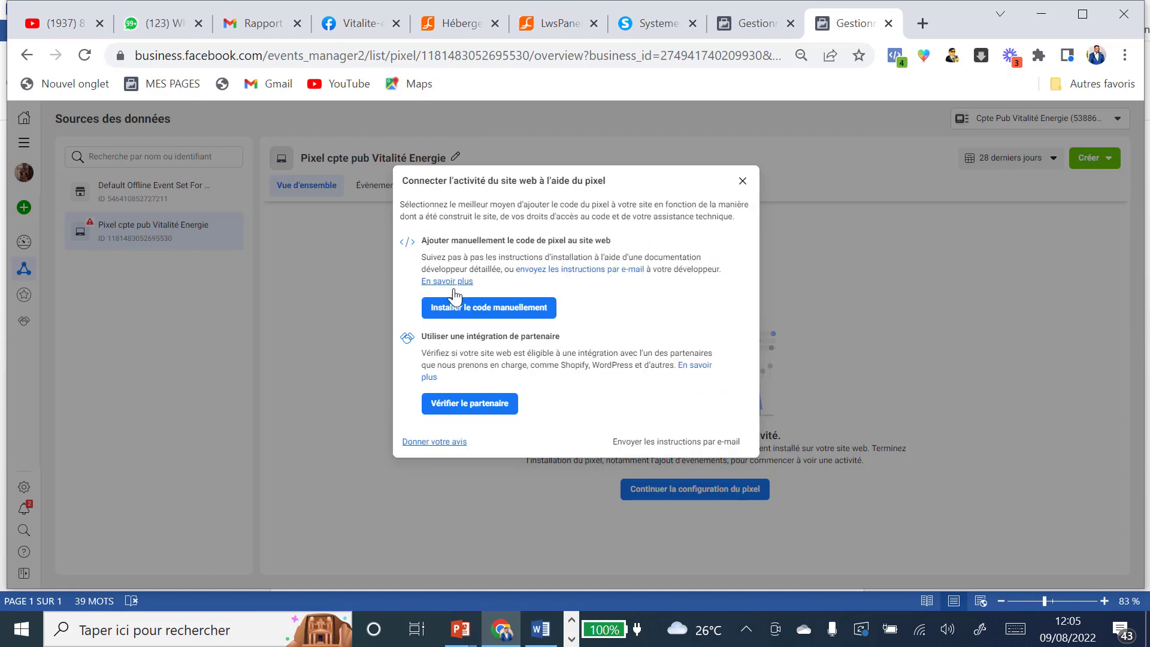
pyautogui.click(501, 320)
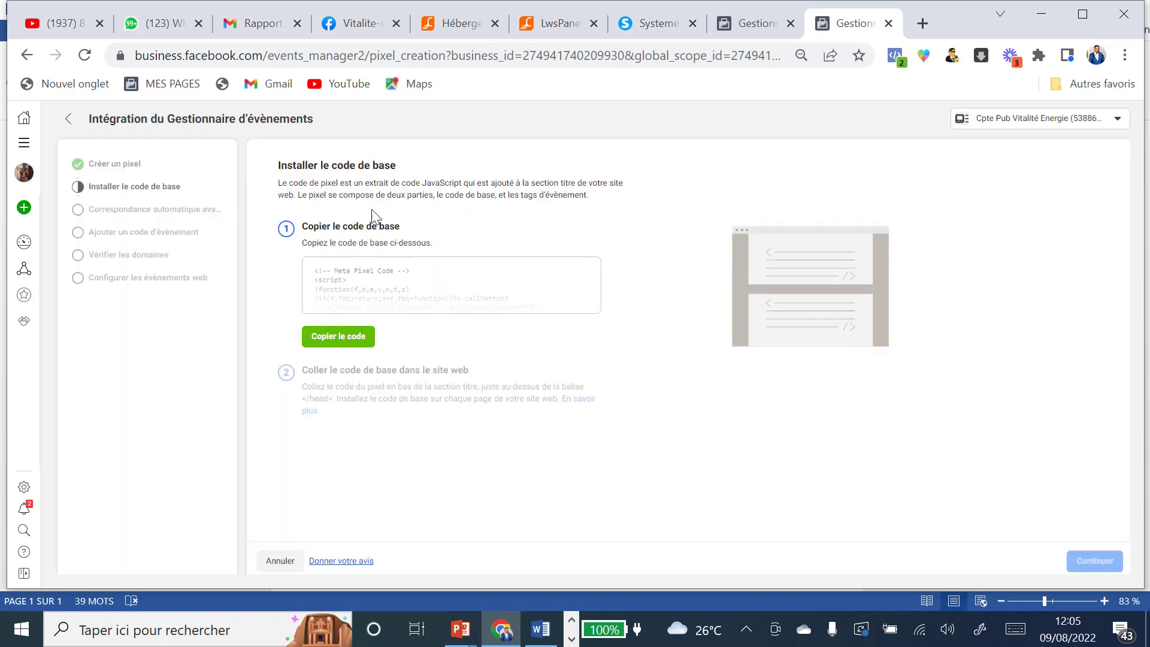
# Step: Copy the pixel base code and bring up the systeme.io funnel tab
pyautogui.click(350, 344)
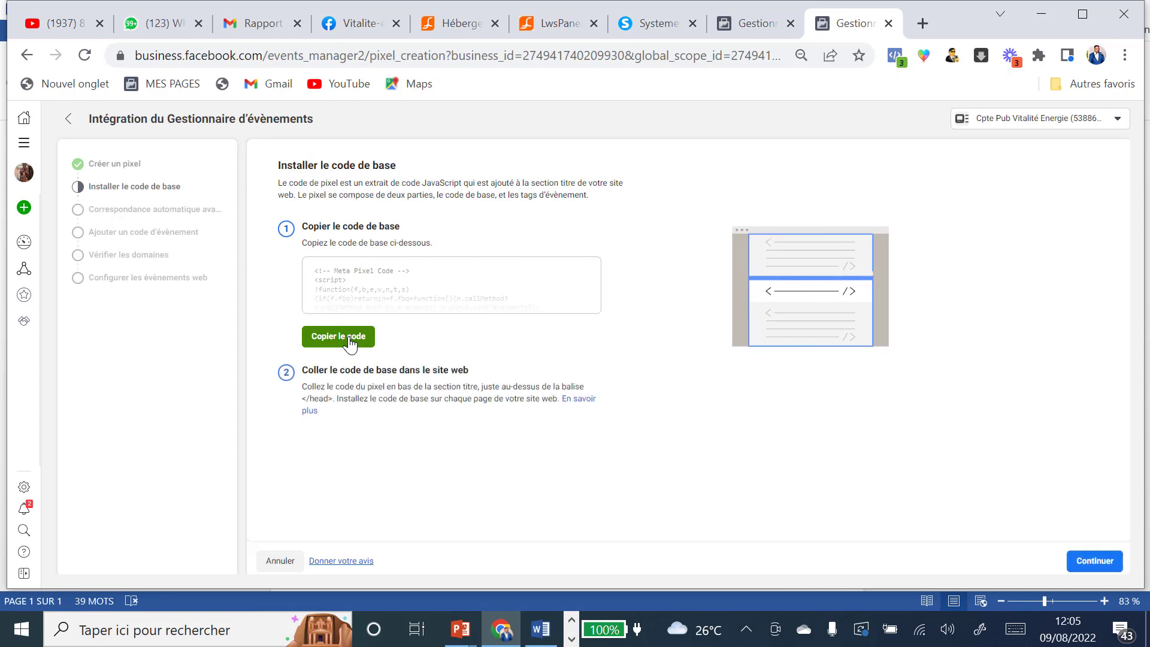
pyautogui.click(351, 344)
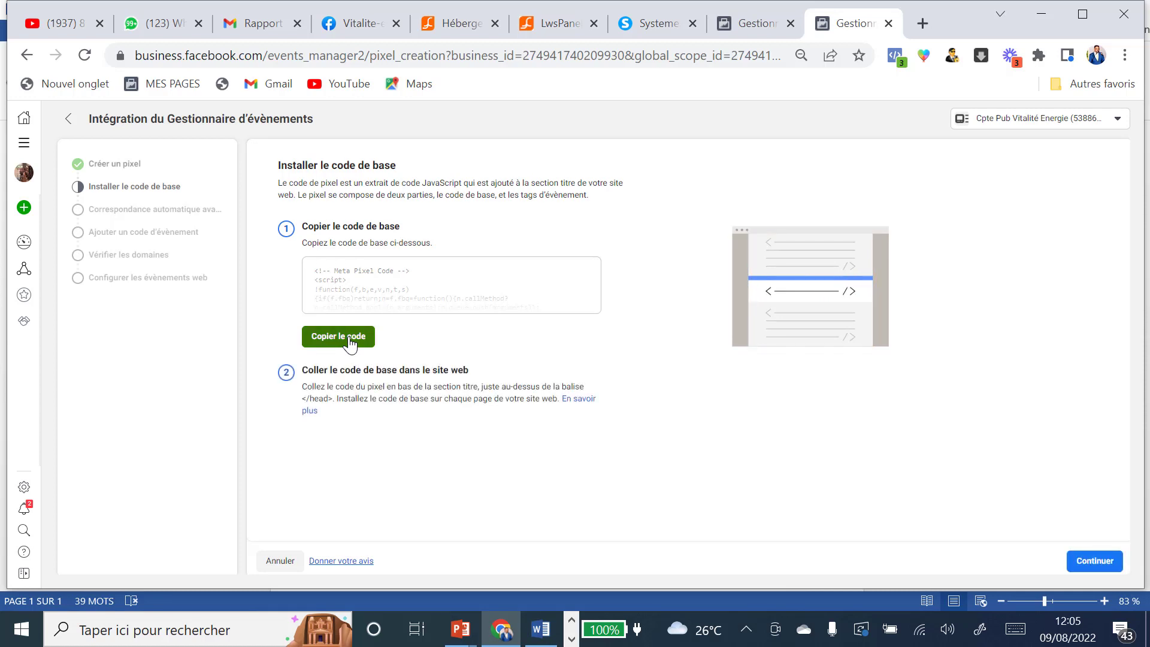
pyautogui.click(658, 24)
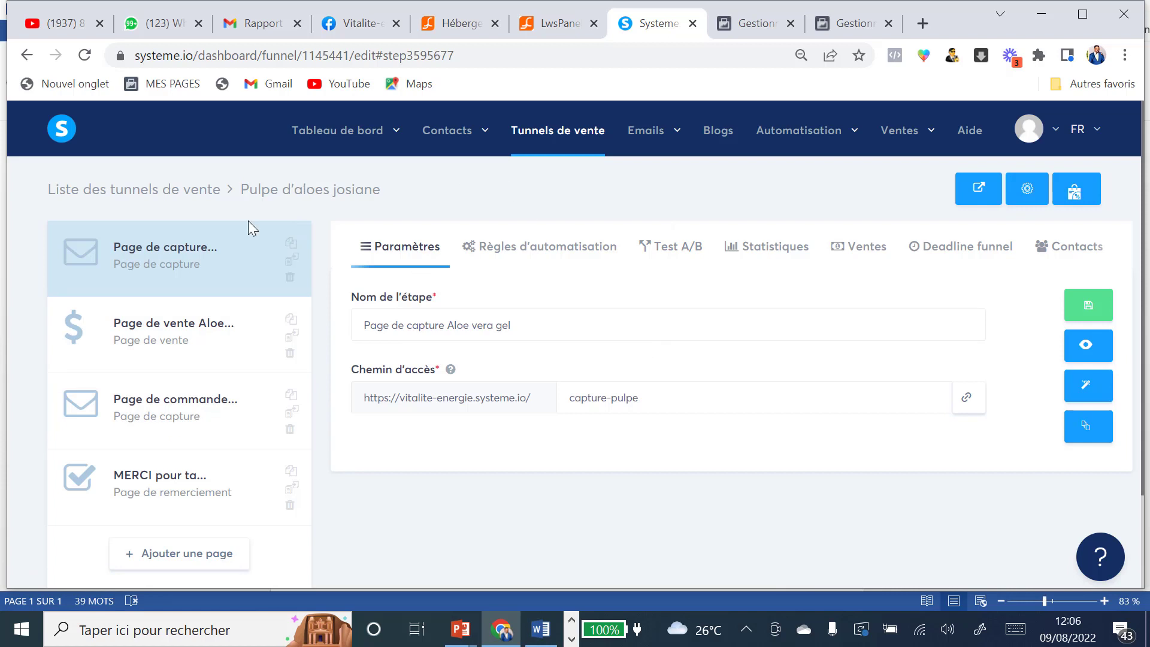
# Step: In the capture page's Paramètres, overwrite the header code with the Meta pixel base code and save
pyautogui.click(1089, 387)
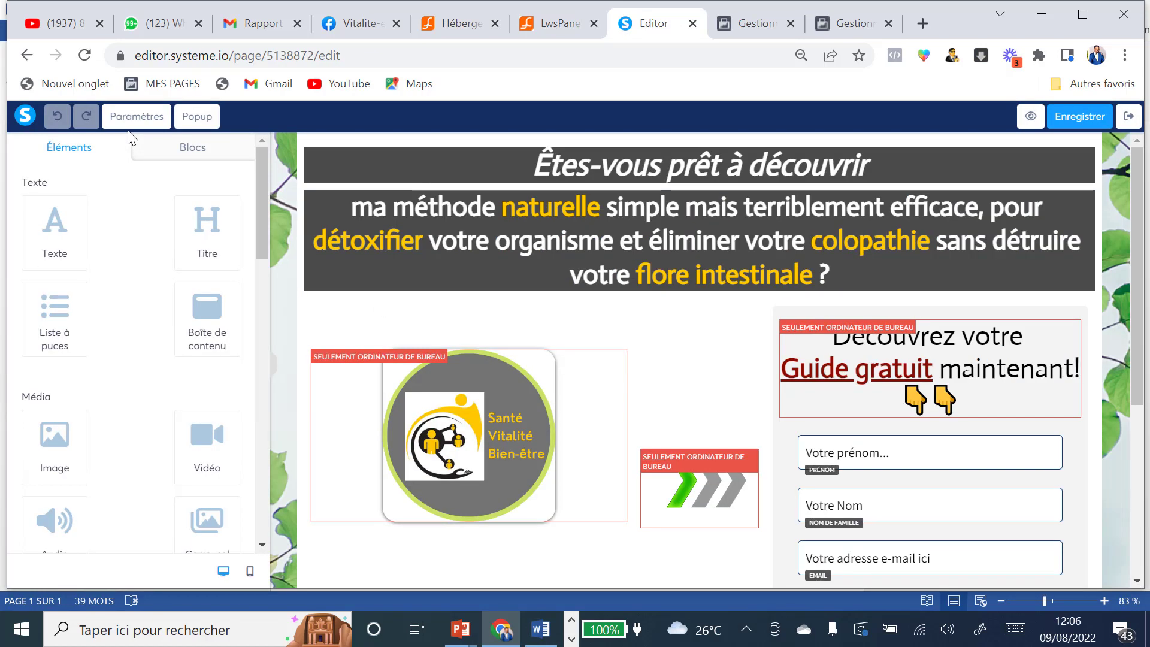
pyautogui.click(136, 118)
pyautogui.scroll(-10, 180, 237)
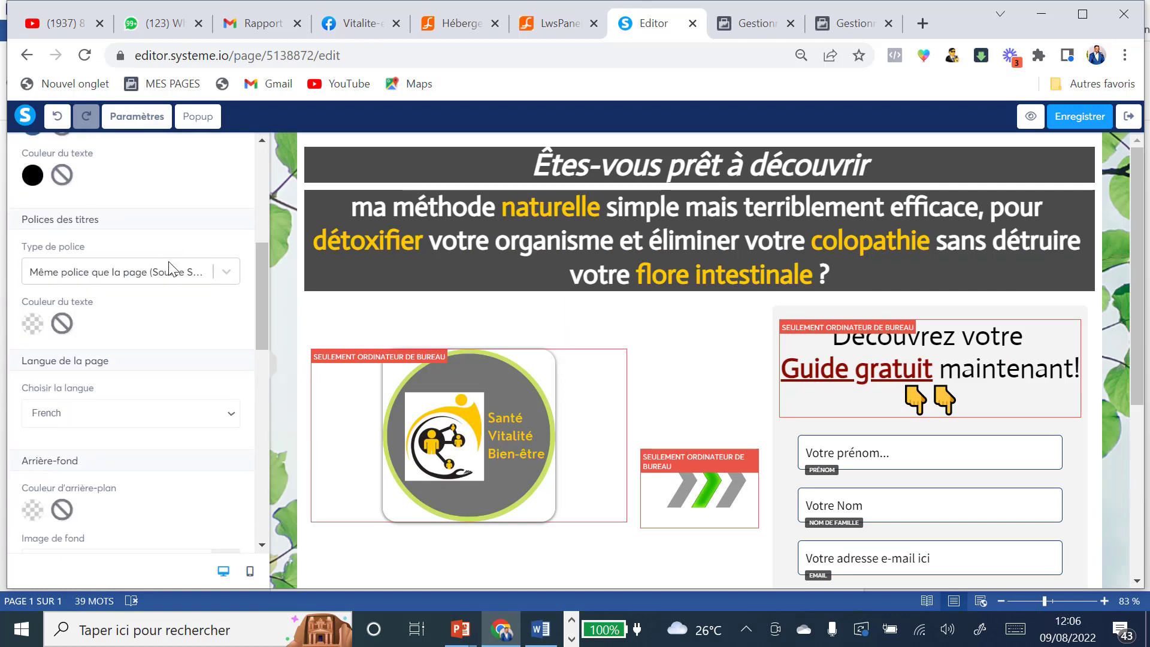
pyautogui.scroll(-2, 154, 321)
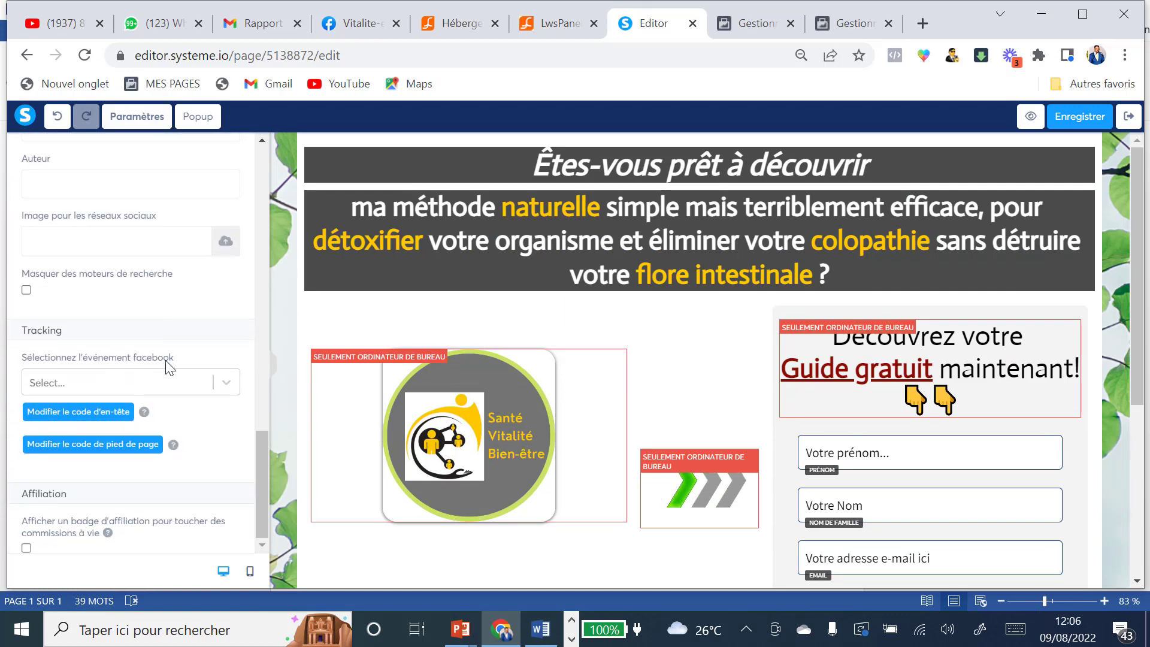
pyautogui.click(82, 414)
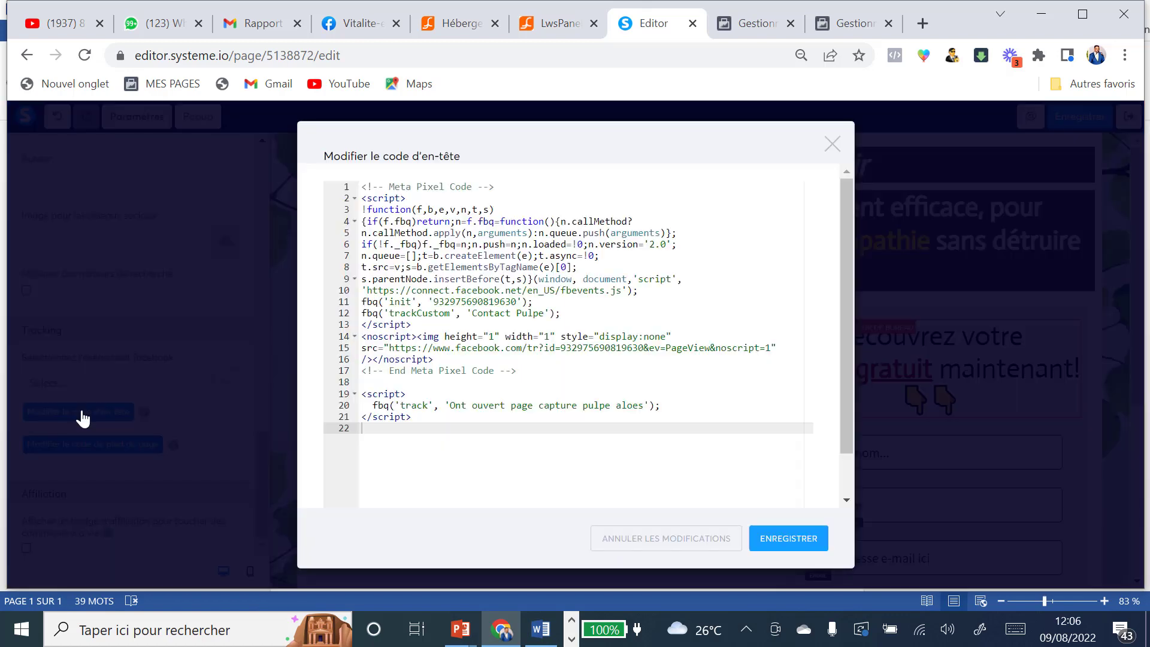
pyautogui.click(361, 188)
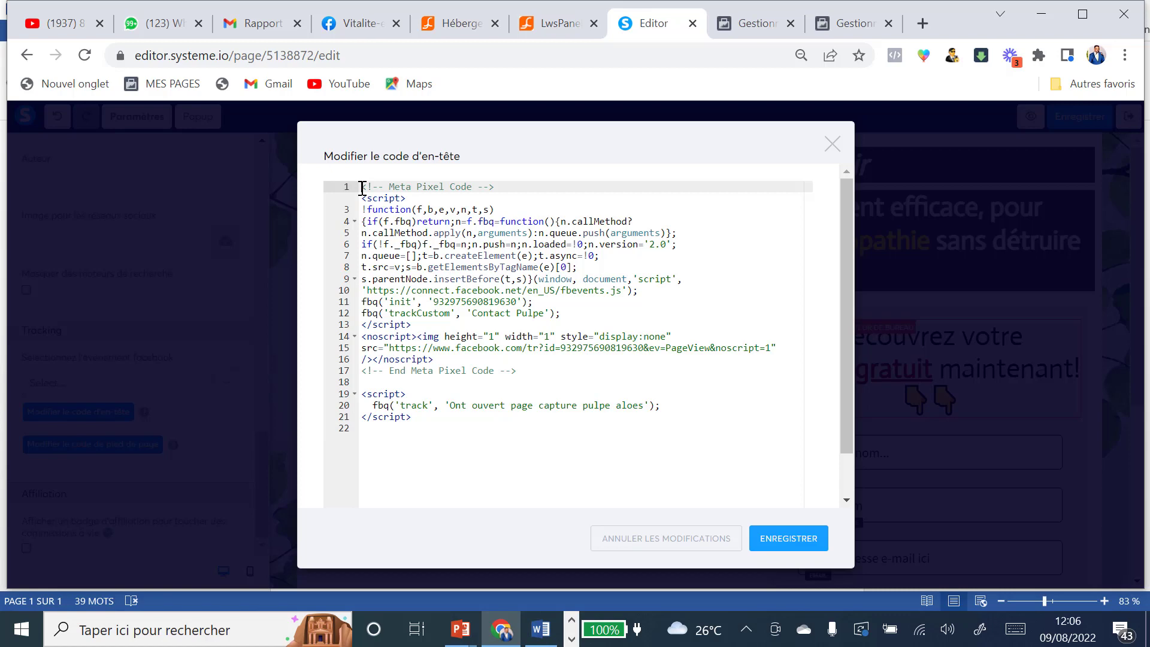
pyautogui.hotkey('ctrl', 'a')
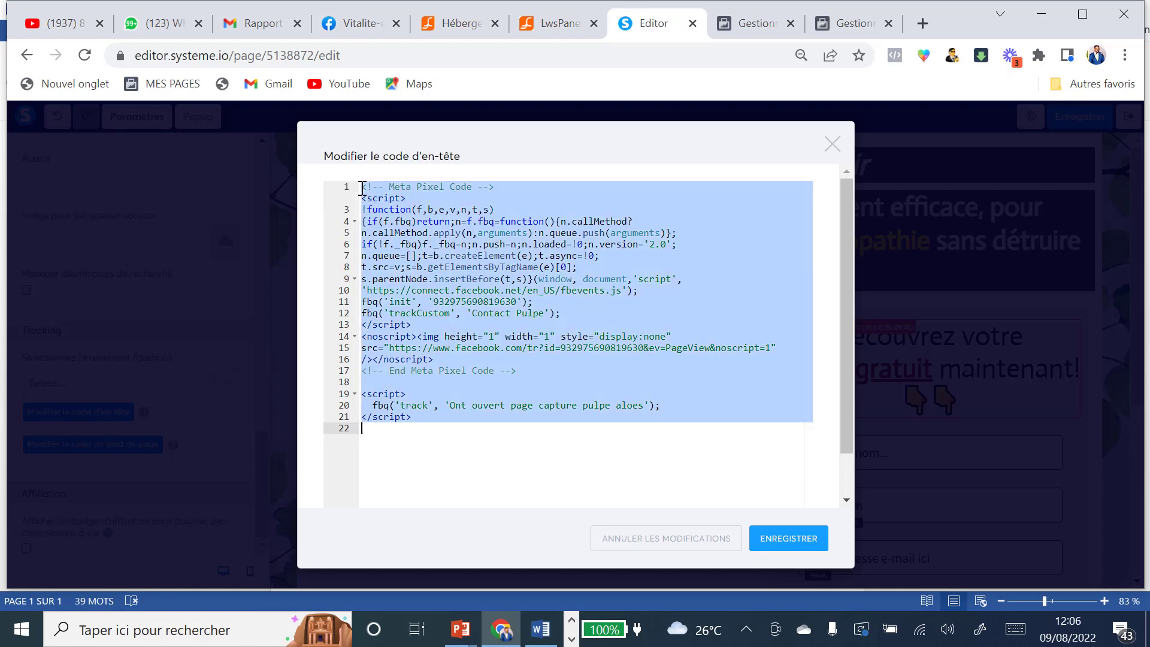
pyautogui.hotkey('ctrl', 'v')
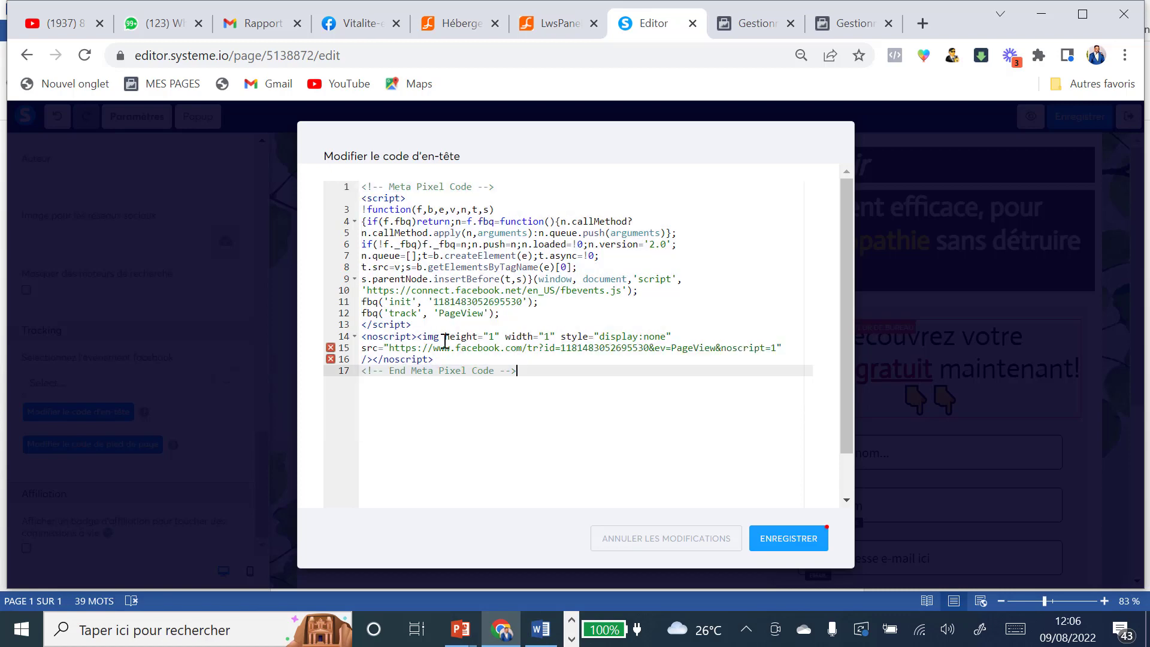
pyautogui.click(795, 541)
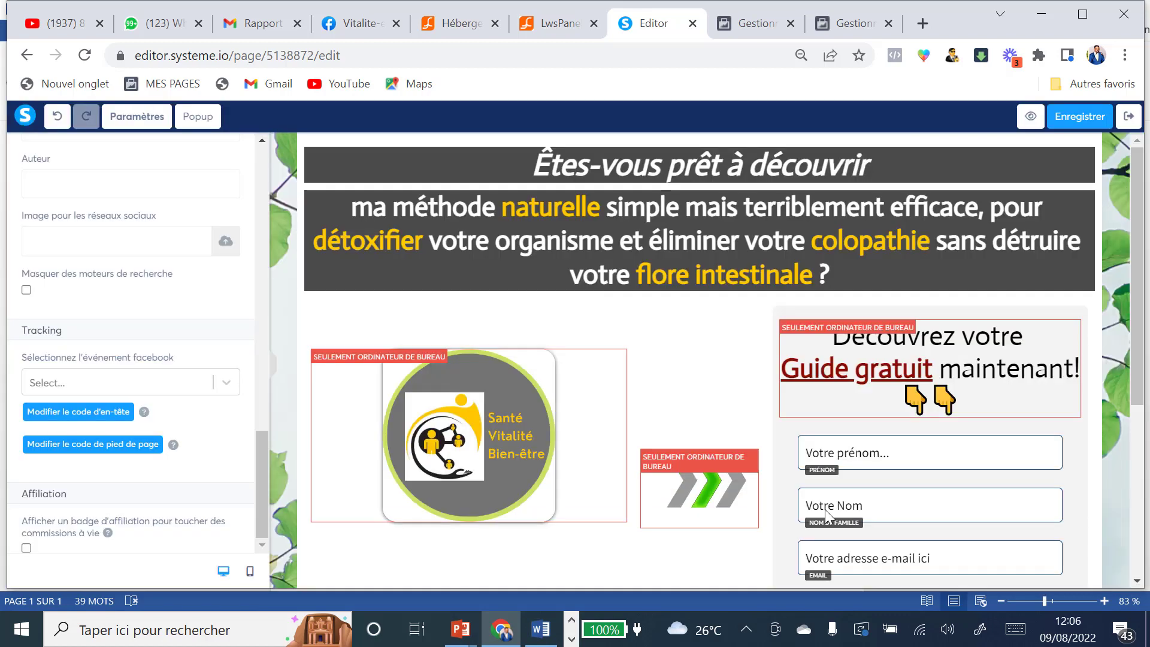
pyautogui.click(1076, 121)
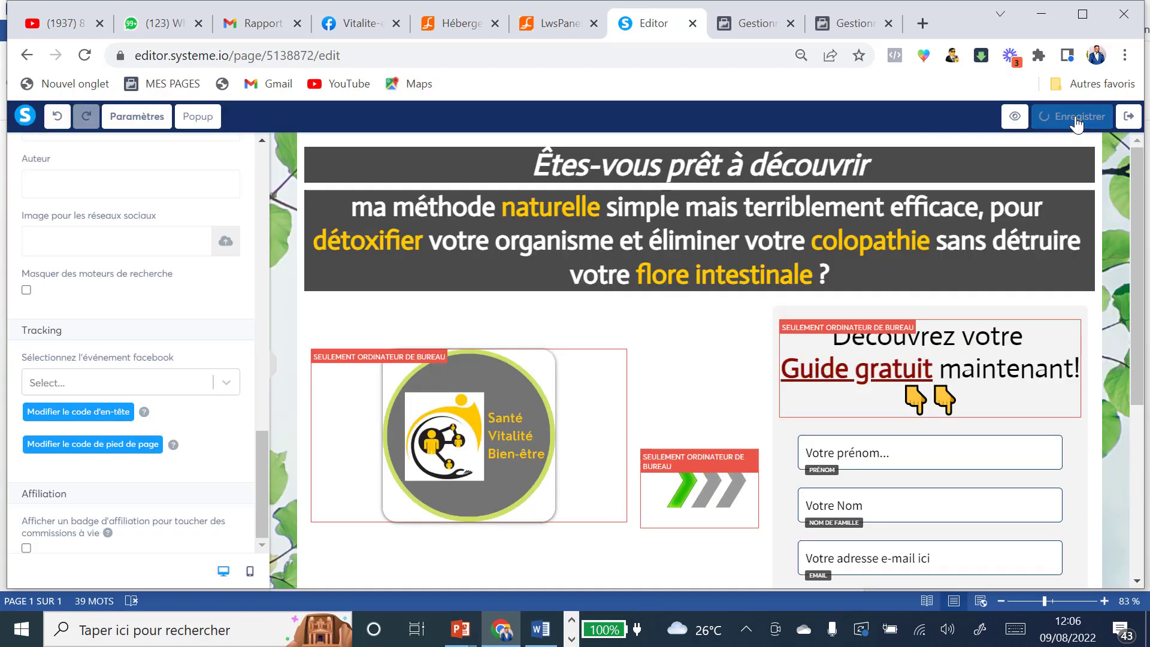
# Step: Return to the Pulpe d'aloes josiane funnel and reopen the sales page in the editor
pyautogui.click(1129, 117)
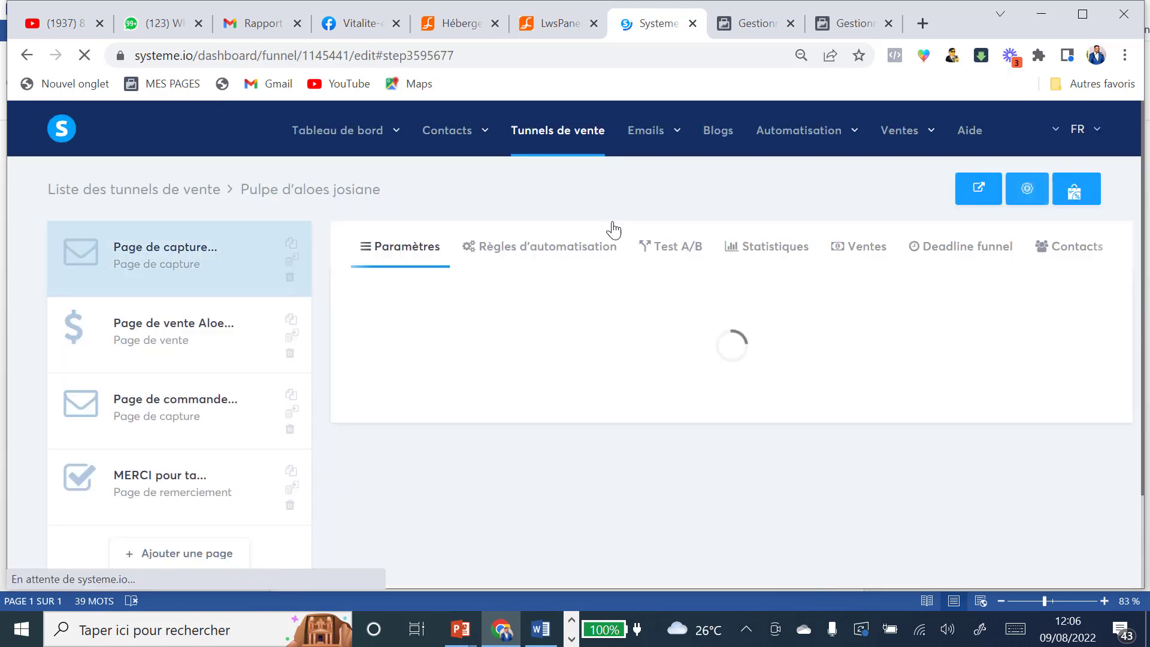
pyautogui.click(149, 328)
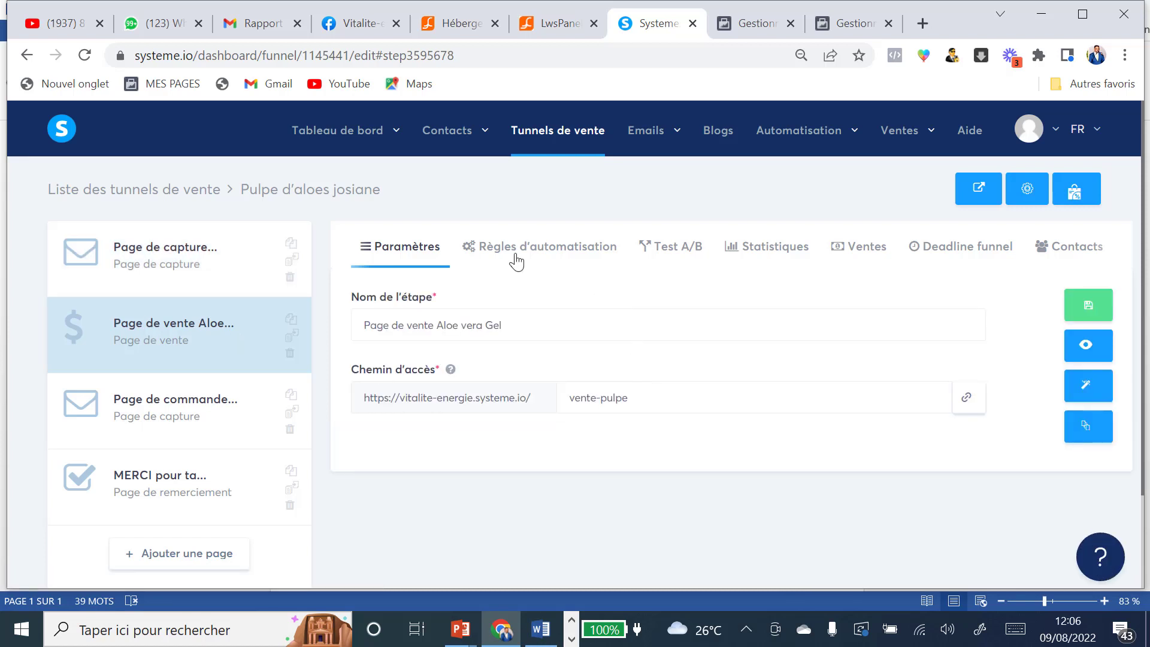
pyautogui.click(1087, 385)
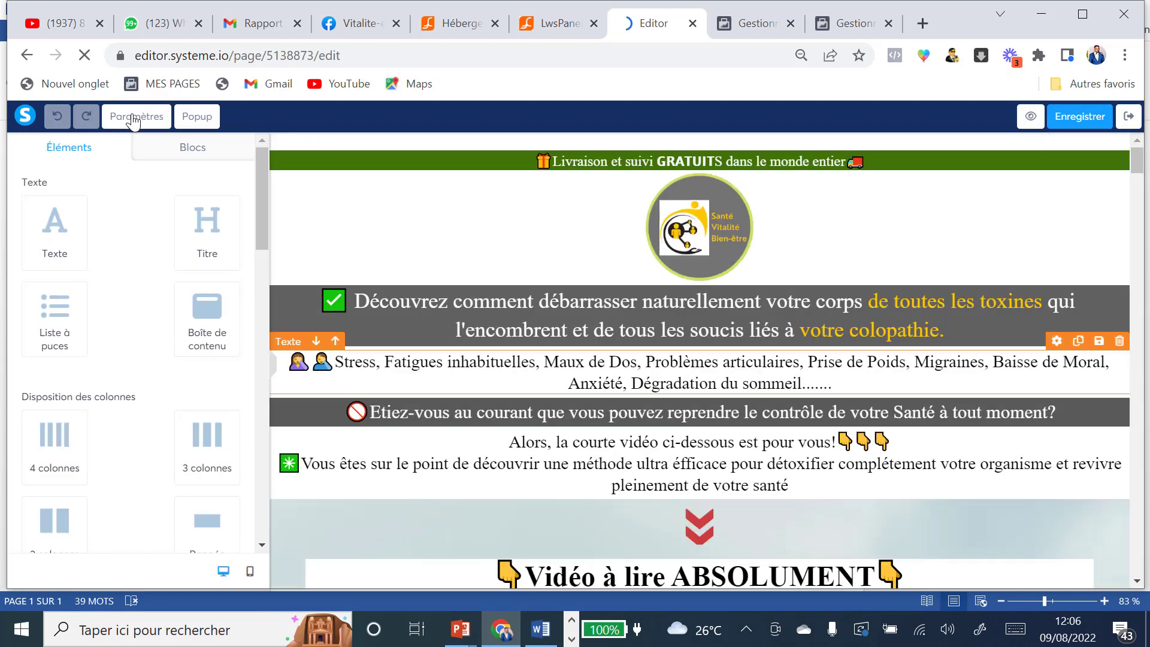
# Step: Replace the sales page's header code with the new Meta Pixel base code, save, and exit
pyautogui.click(136, 116)
pyautogui.scroll(-5, 195, 310)
pyautogui.scroll(-6, 195, 310)
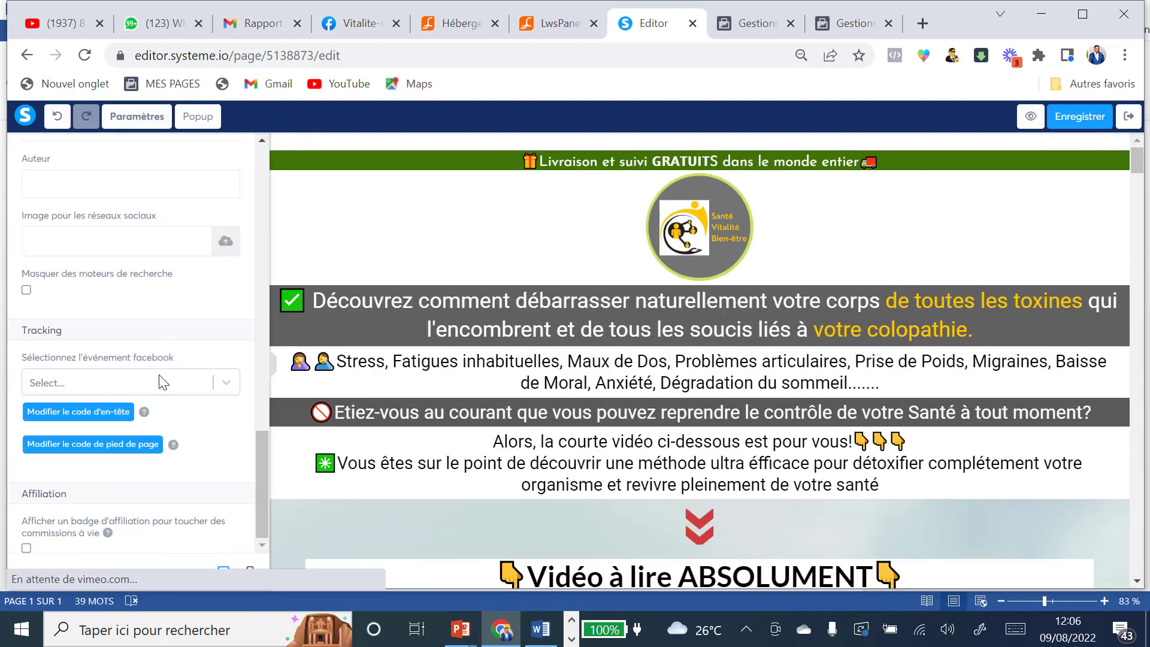
pyautogui.click(78, 414)
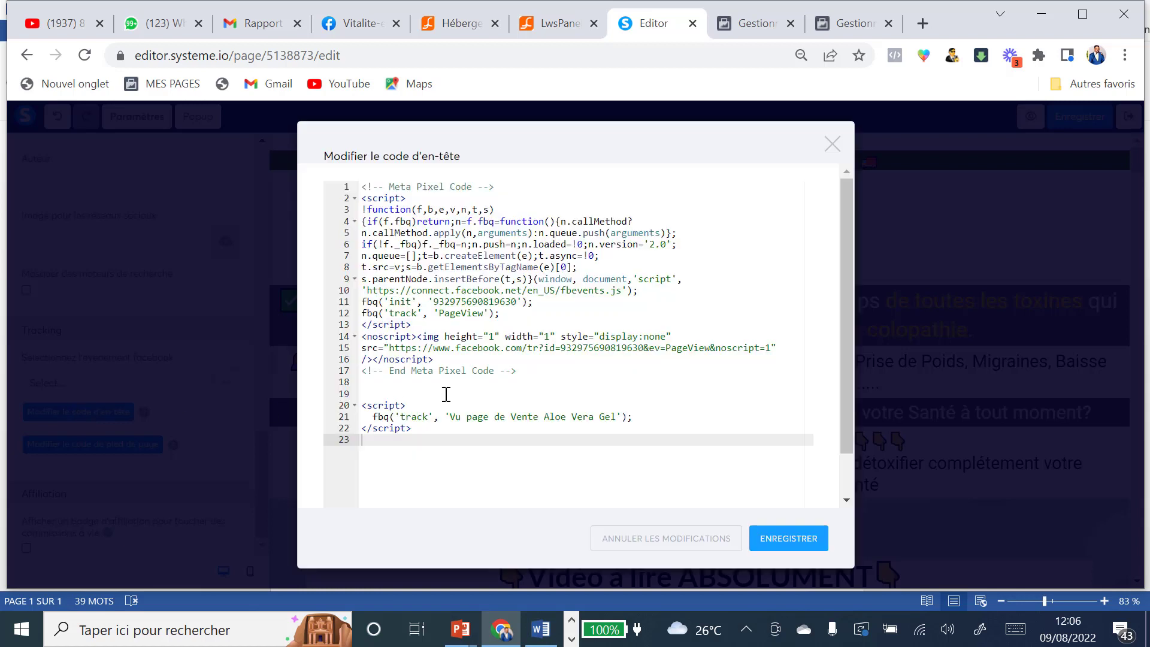
pyautogui.click(362, 185)
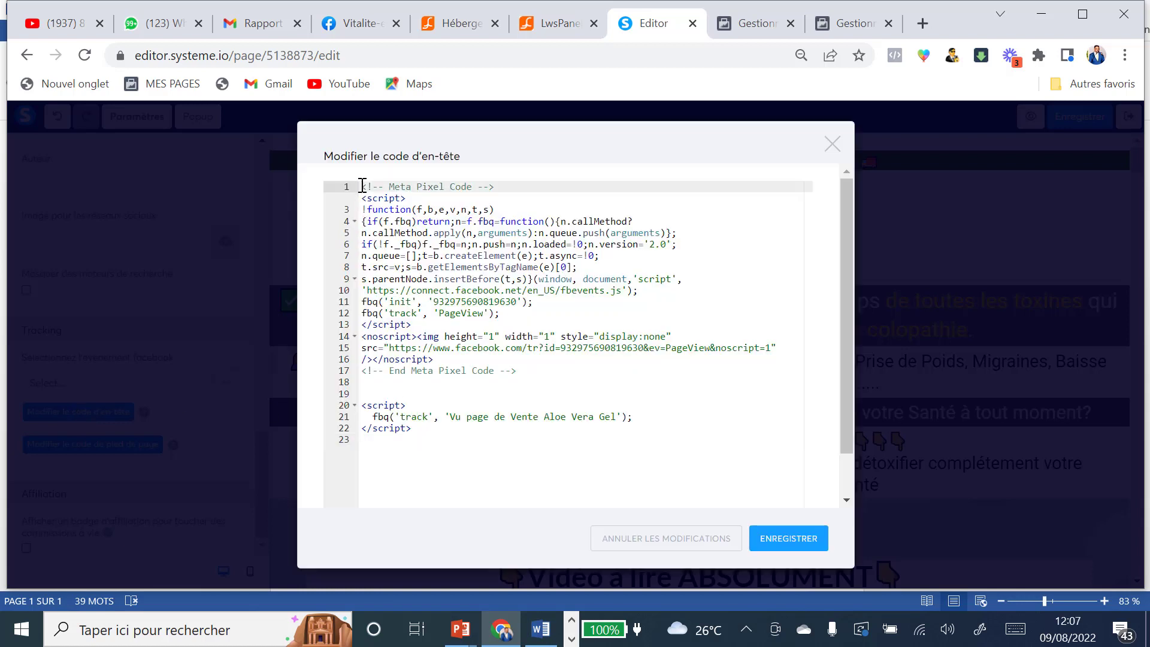
pyautogui.hotkey('ctrl', 'a')
pyautogui.hotkey('ctrl', 'v')
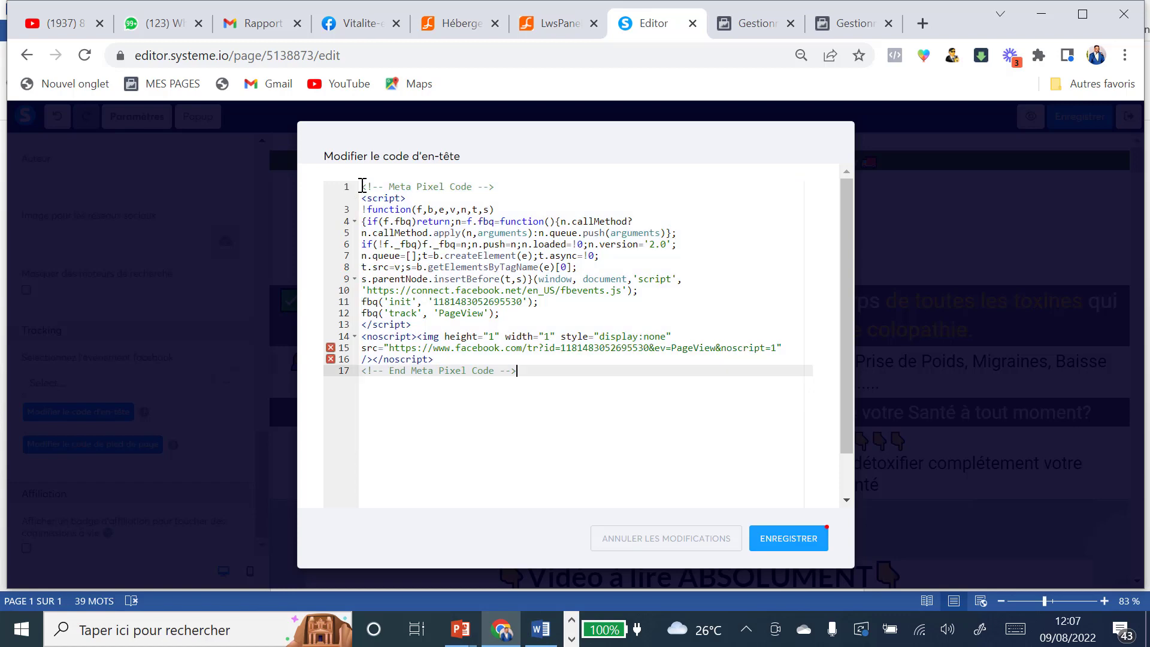
pyautogui.click(786, 541)
pyautogui.click(1075, 118)
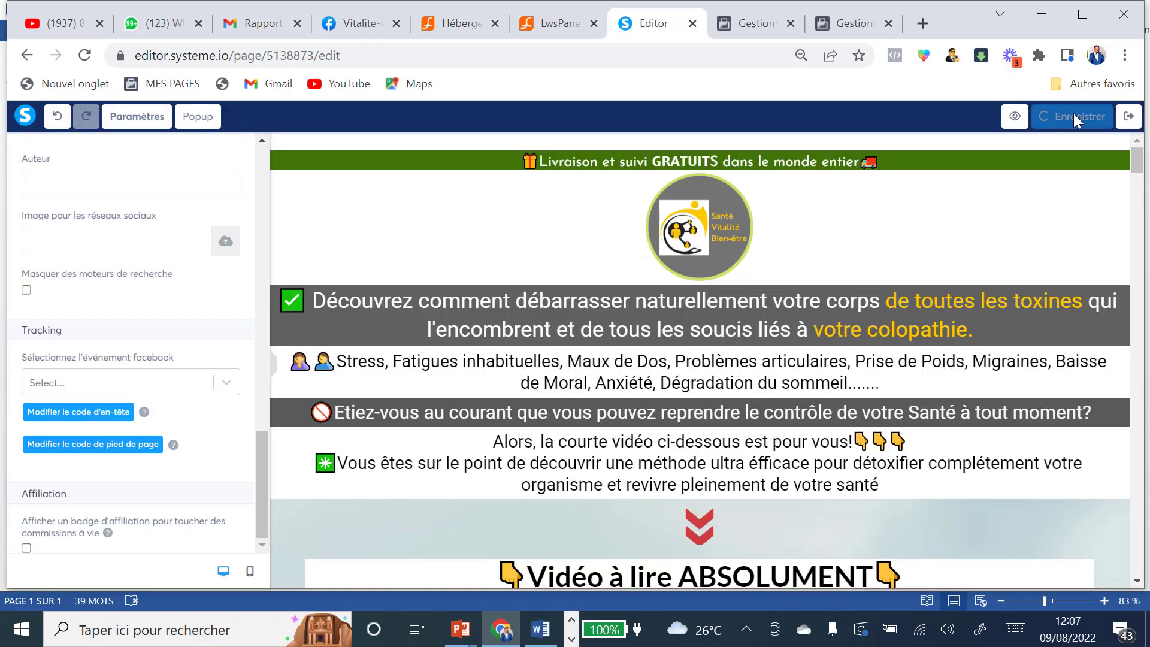
pyautogui.click(1131, 118)
# Step: Paste the new Meta Pixel base code over the order page's old header code, save, and exit
pyautogui.click(143, 399)
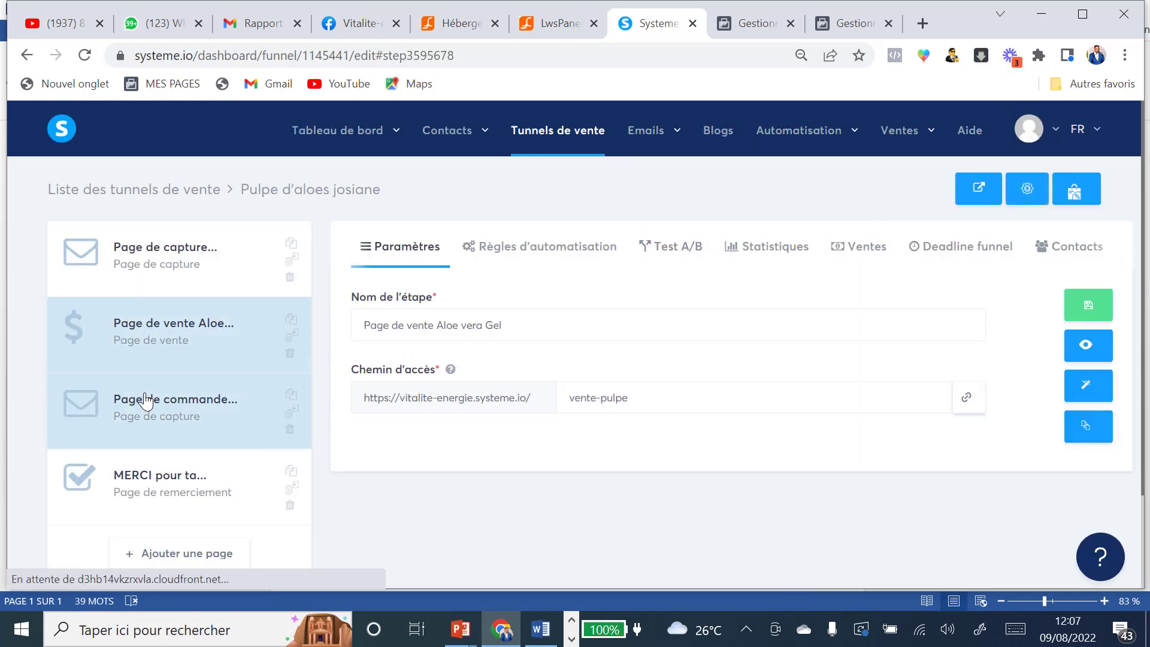
pyautogui.click(1101, 387)
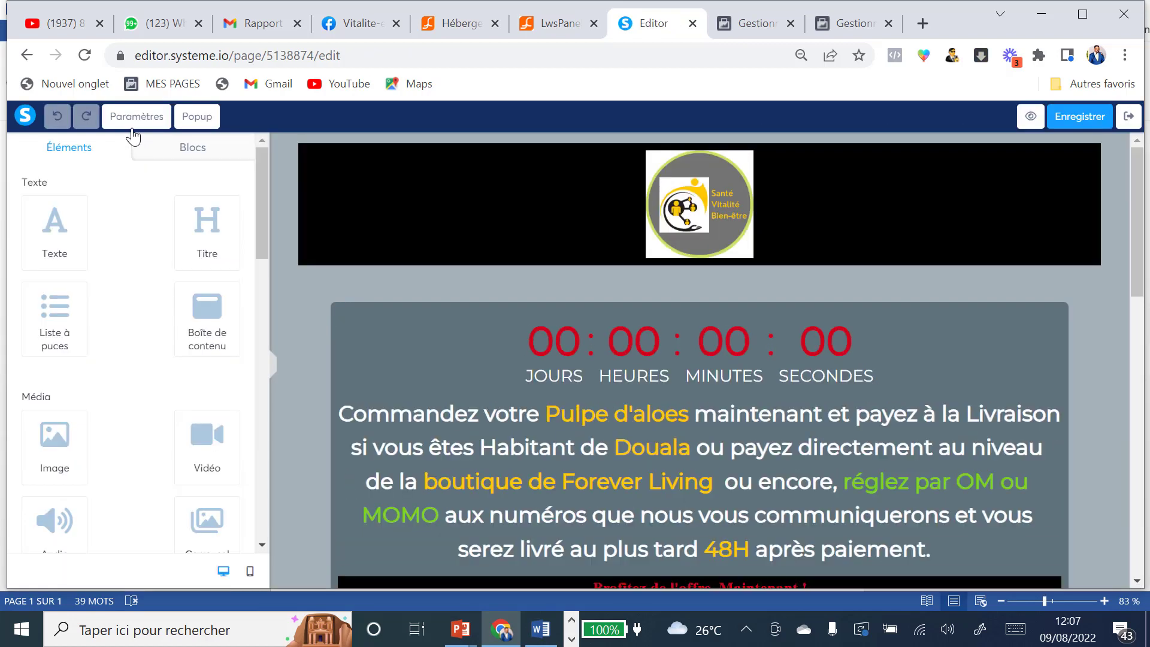
pyautogui.click(132, 126)
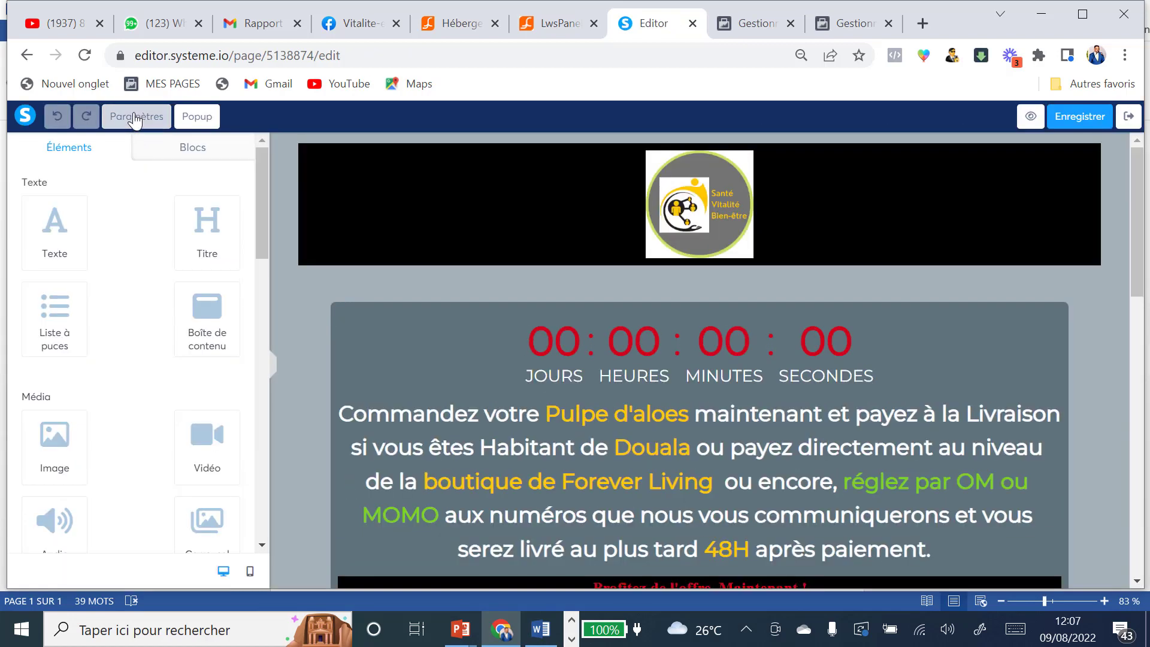
pyautogui.scroll(-10, 159, 290)
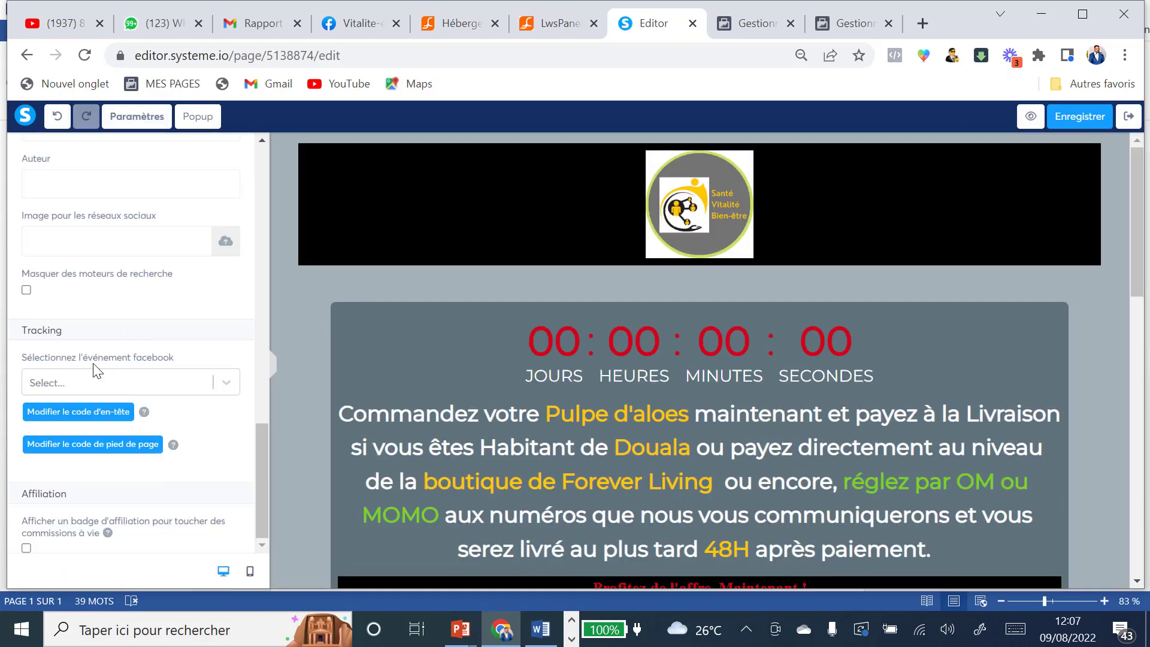
pyautogui.click(89, 410)
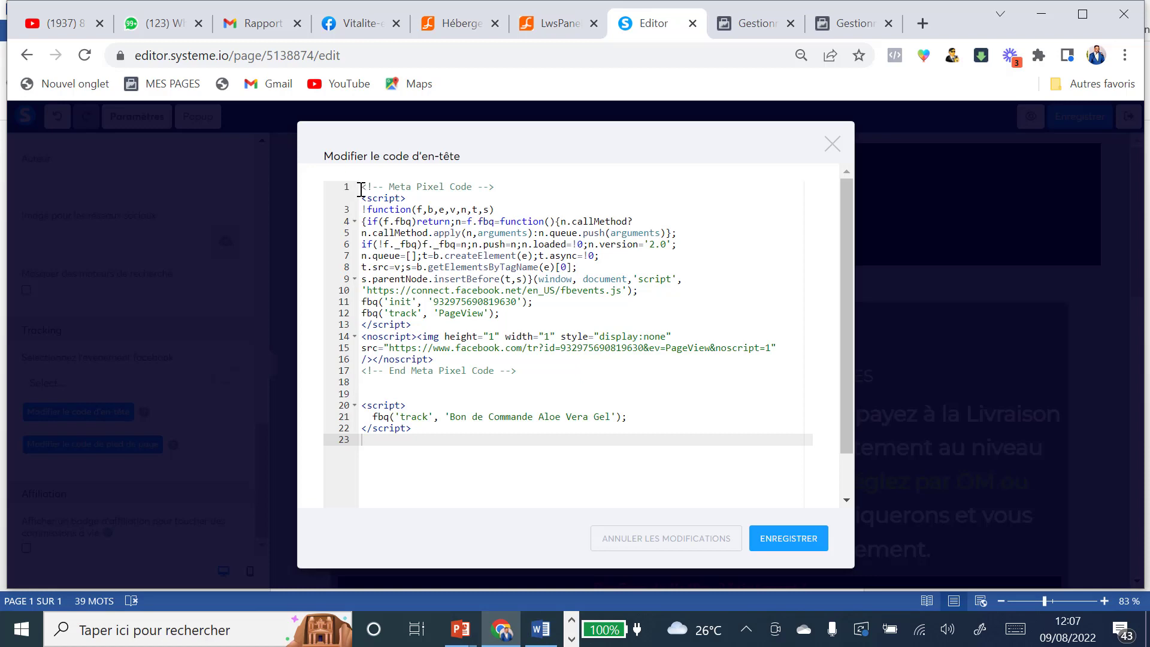
pyautogui.click(362, 189)
pyautogui.hotkey('ctrl', 'a')
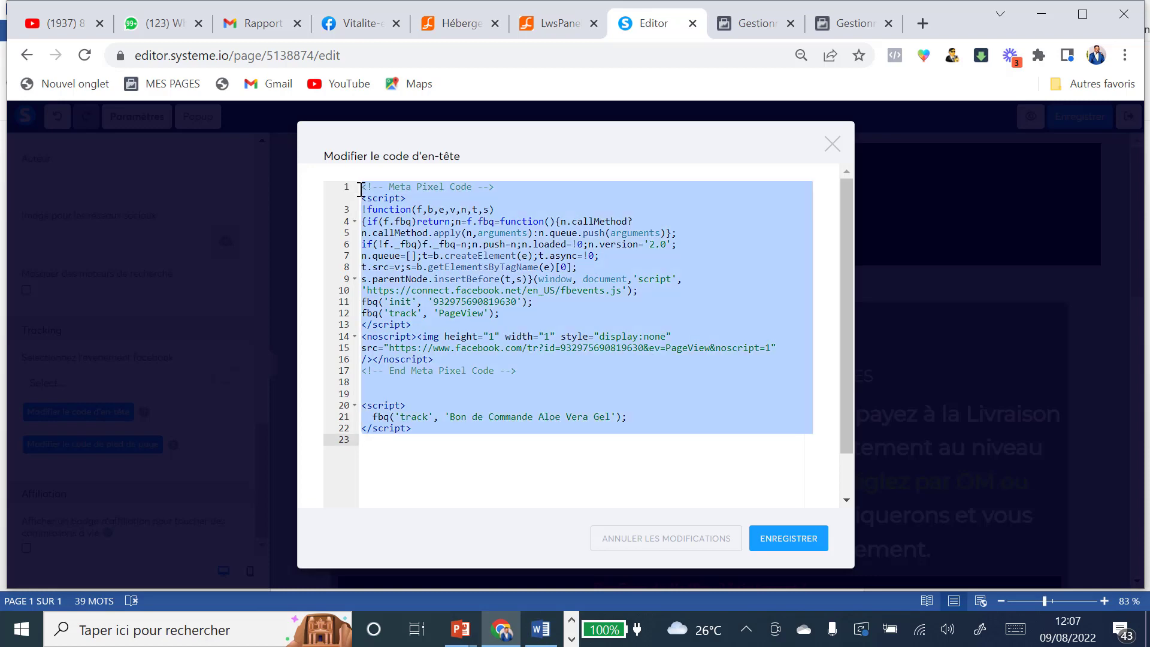
pyautogui.hotkey('ctrl', 'v')
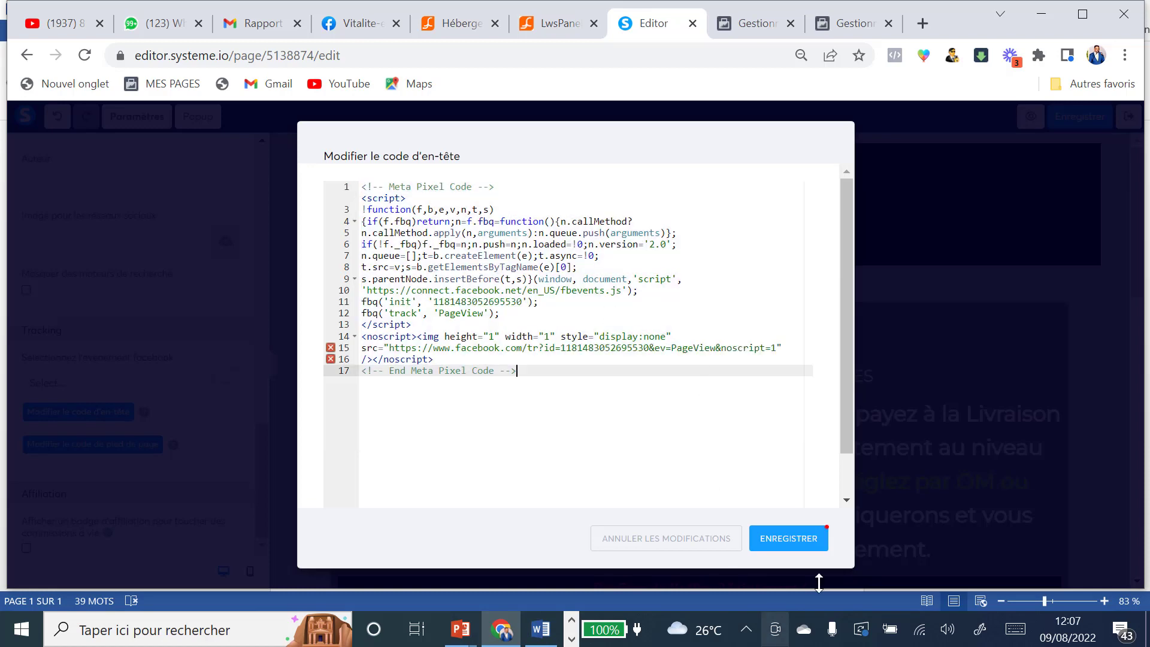
pyautogui.click(807, 548)
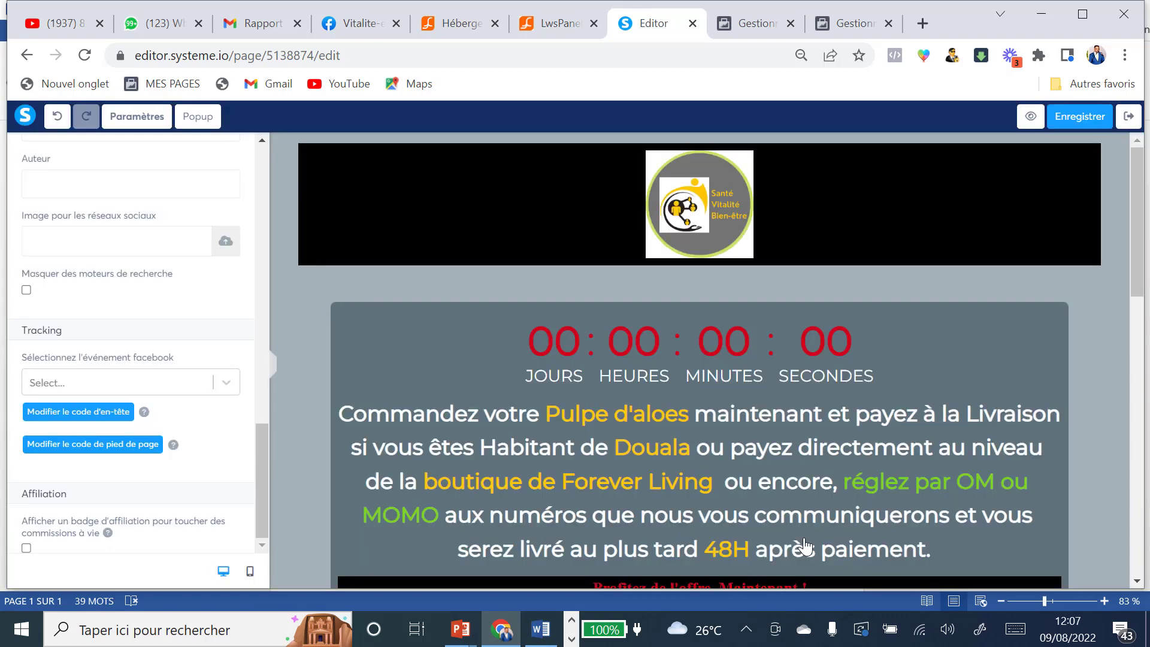
pyautogui.click(1087, 117)
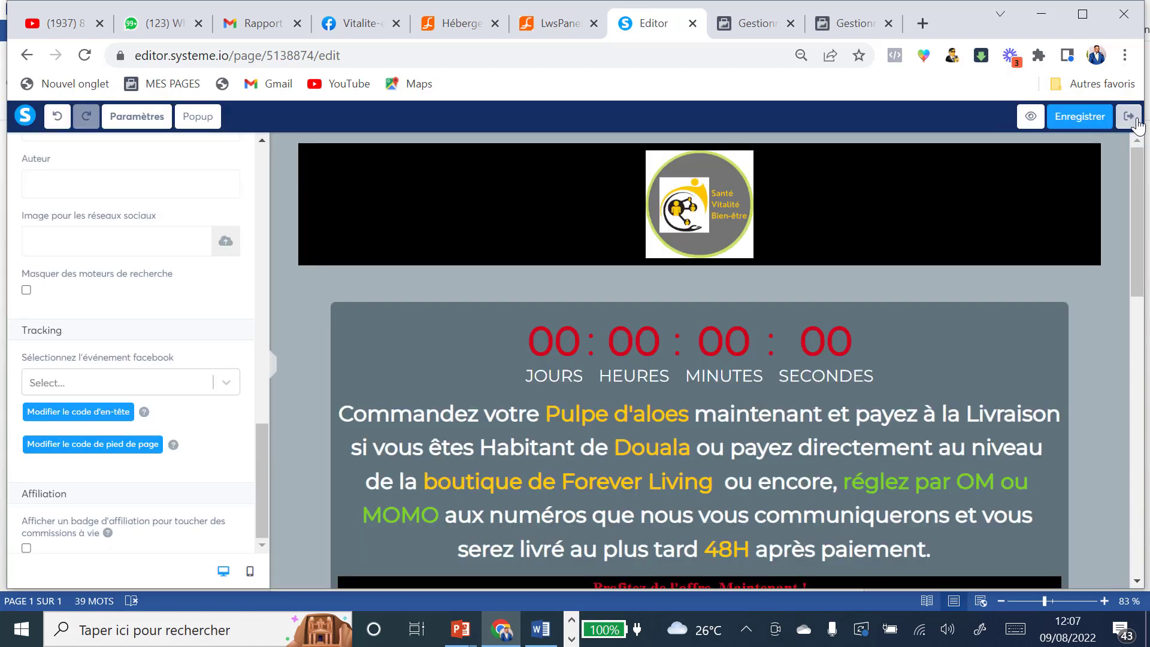
pyautogui.click(1128, 117)
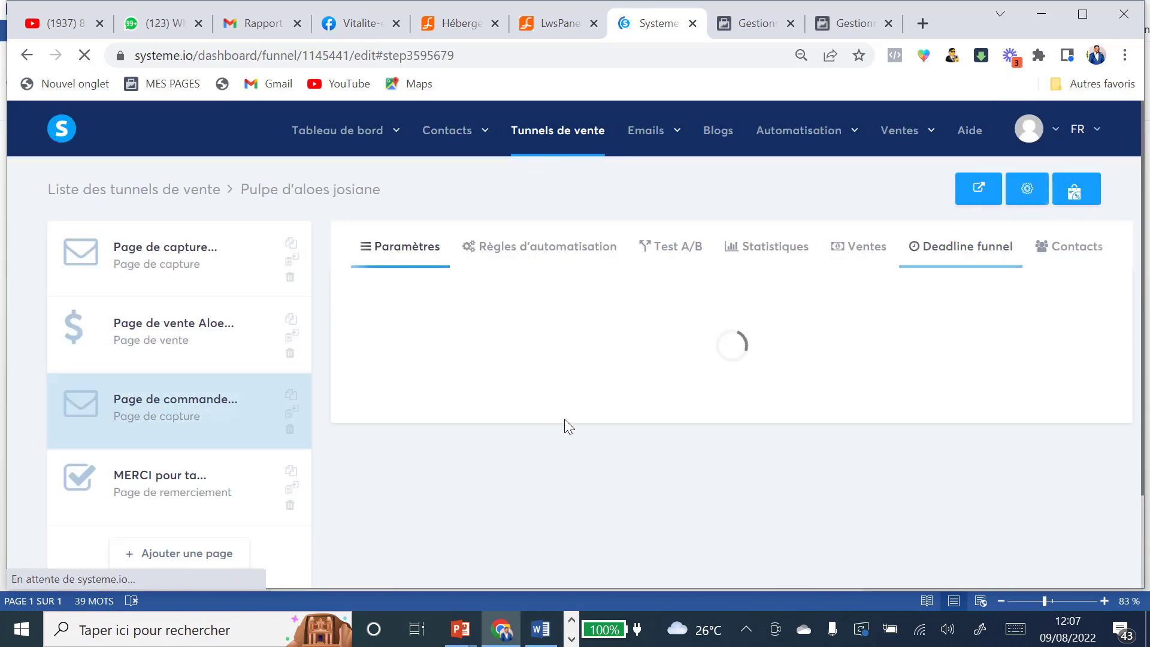
# Step: Paste the new Meta Pixel base code over the MERCI page's header code, then save and exit
pyautogui.click(160, 482)
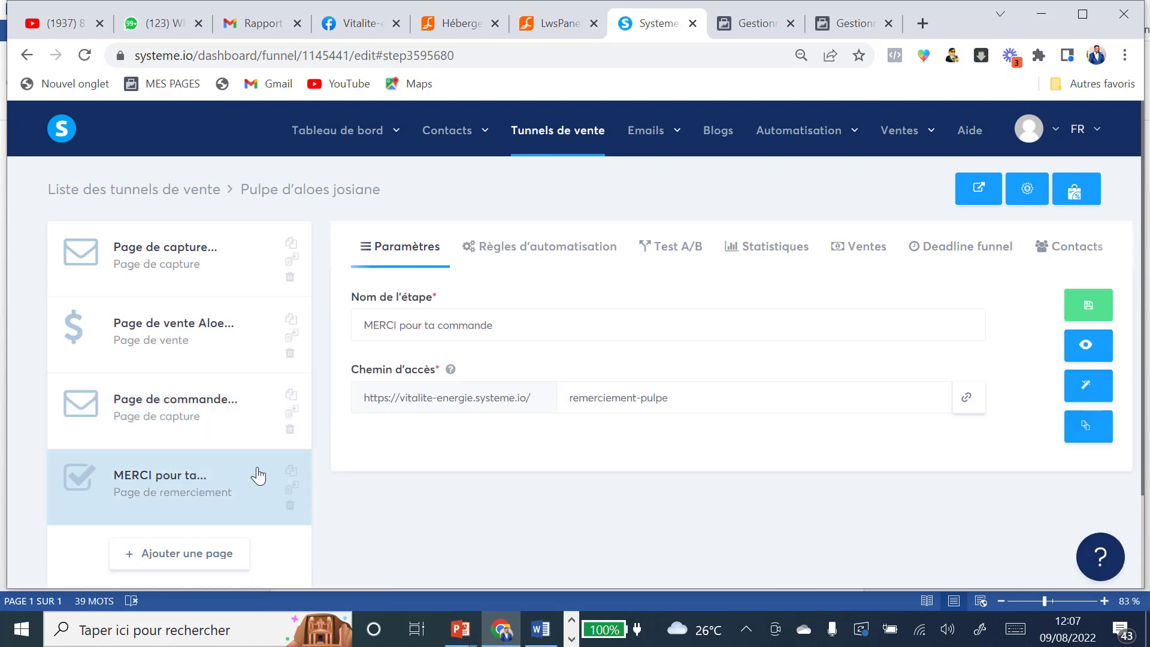
pyautogui.click(1087, 387)
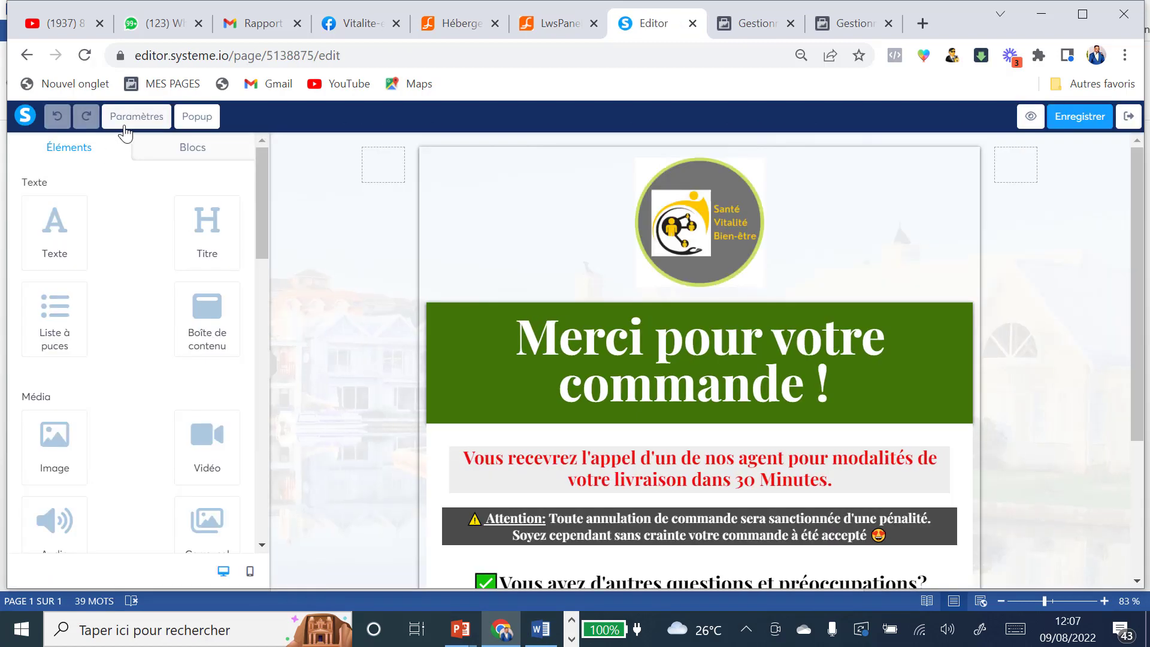
pyautogui.click(128, 118)
pyautogui.scroll(-10, 150, 335)
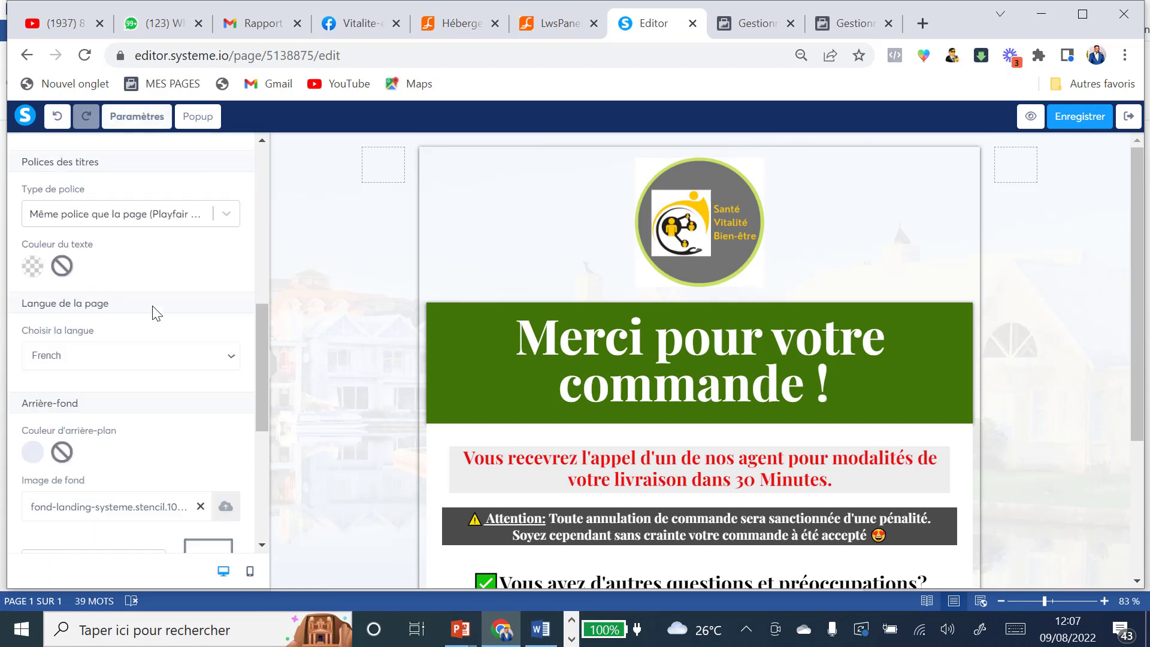
pyautogui.click(100, 414)
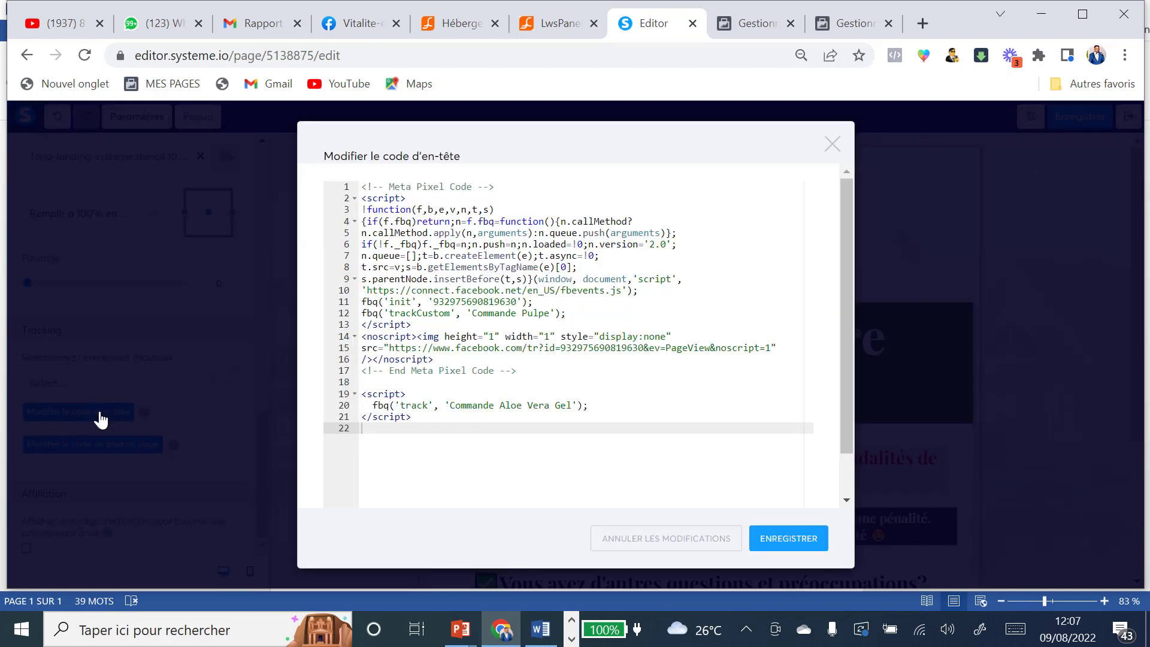
pyautogui.click(362, 186)
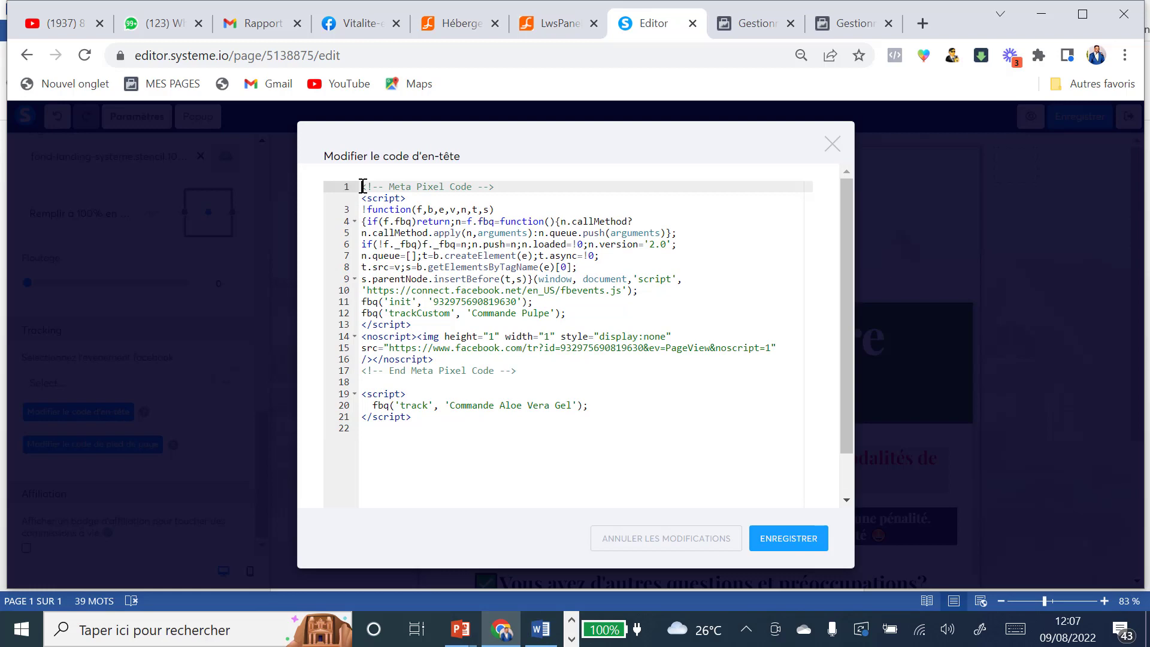
pyautogui.hotkey('ctrl', 'a')
pyautogui.hotkey('ctrl', 'v')
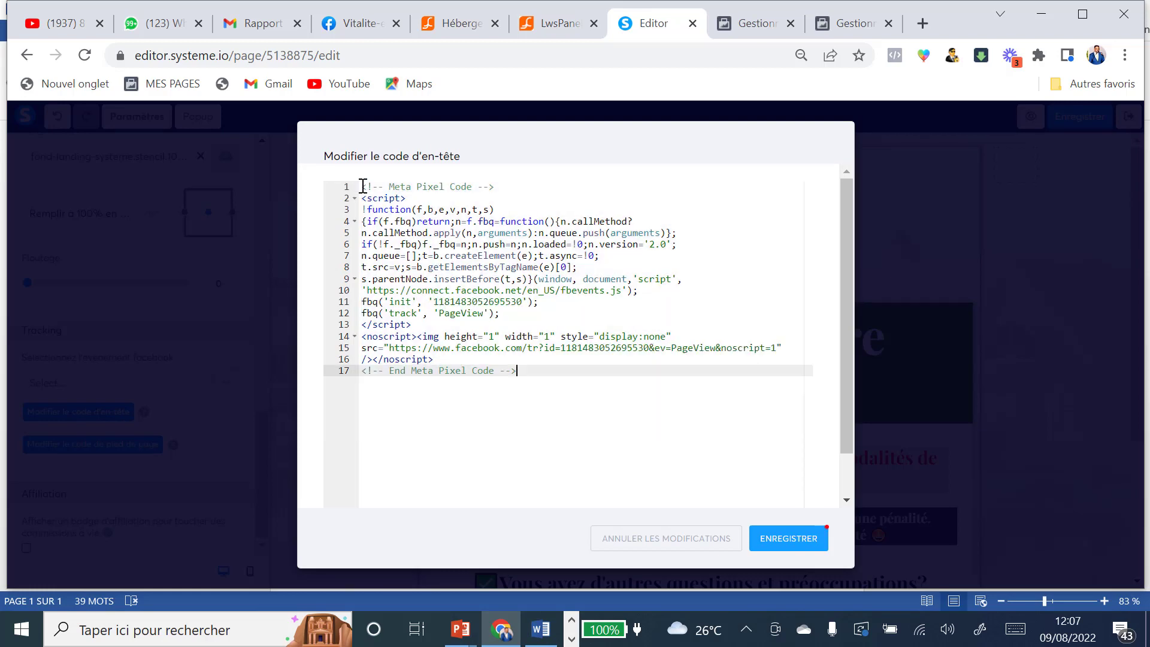
pyautogui.click(784, 539)
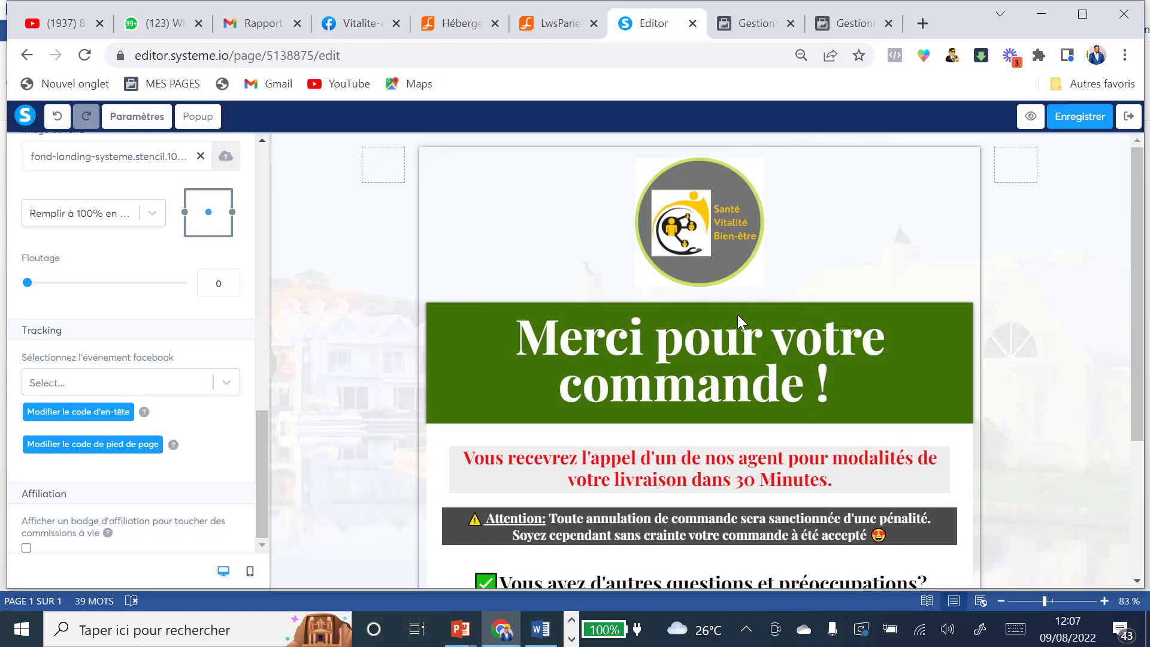
pyautogui.click(1104, 120)
pyautogui.click(1132, 118)
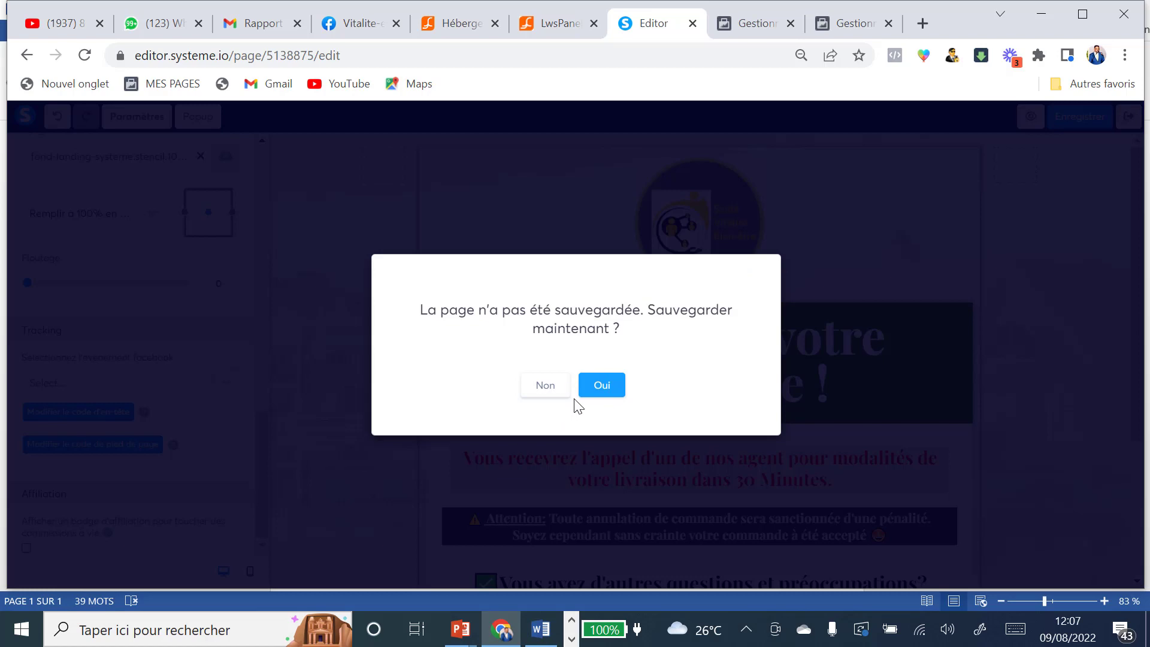
pyautogui.click(601, 385)
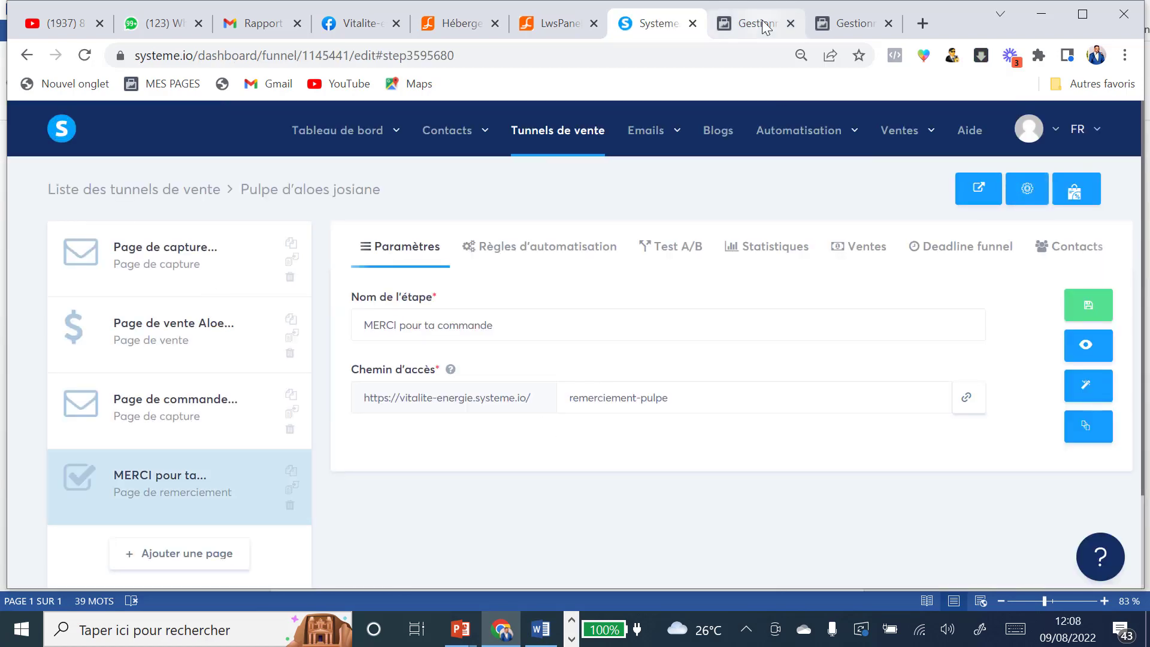
# Step: In Events Manager, continue the pixel setup past base code and automatic advanced matching
pyautogui.click(764, 24)
pyautogui.click(832, 30)
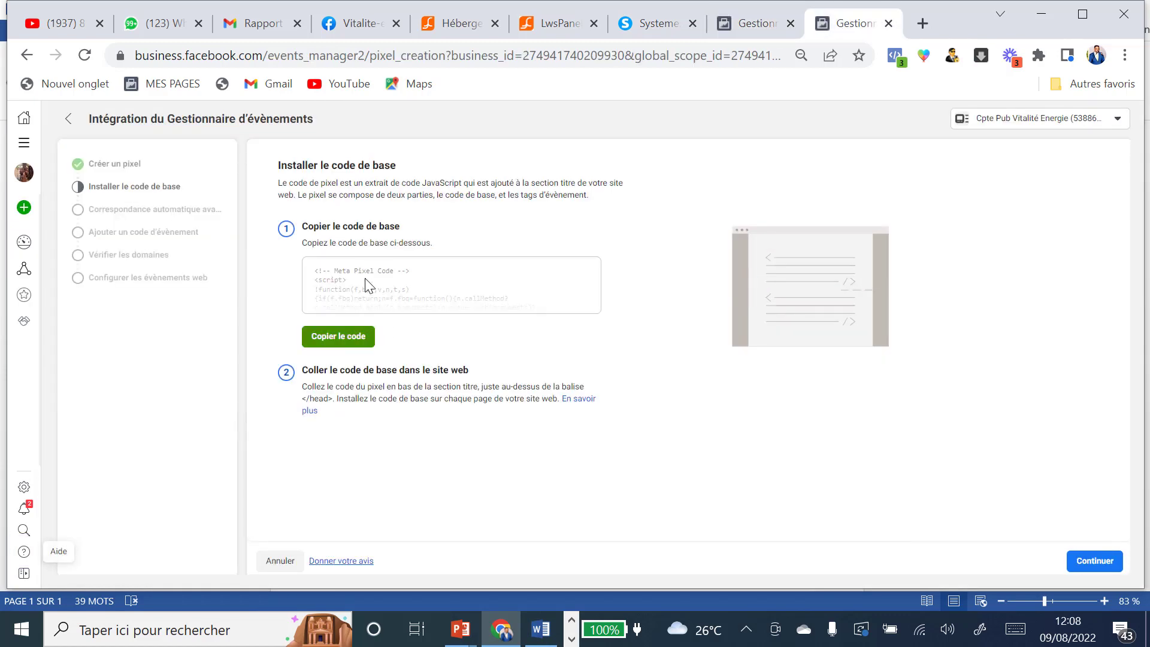
pyautogui.click(1090, 563)
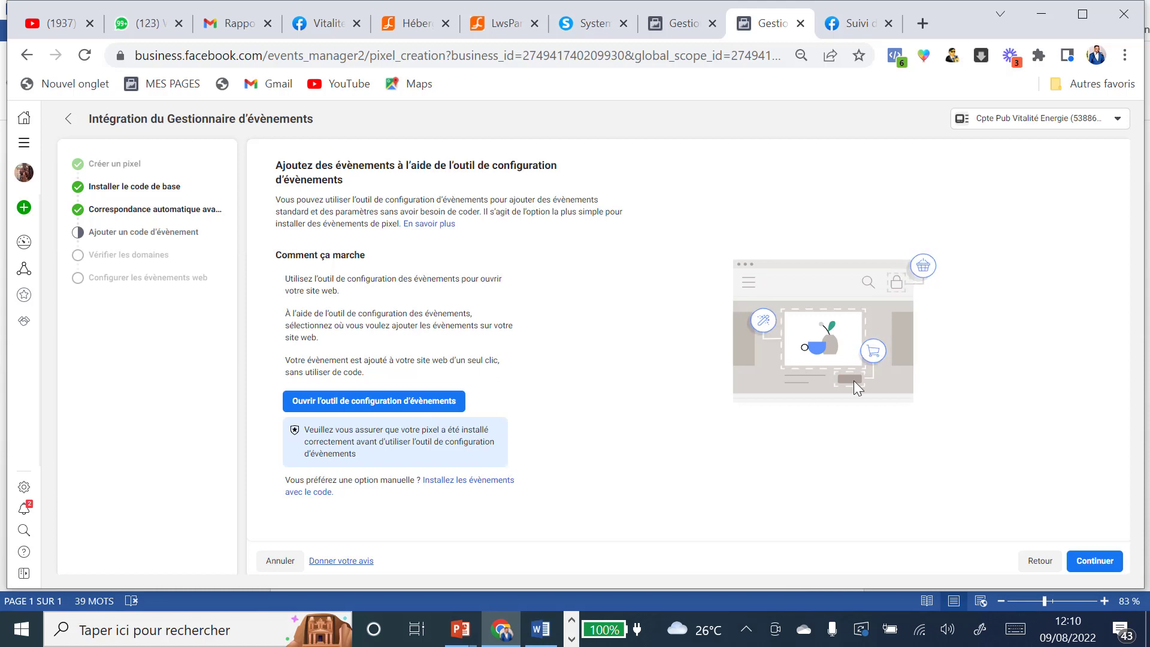
# Step: Close the Suivi tab and open Configurer les conversions in the Campagne Aloe Vera Gel 08/22 ad set
pyautogui.click(889, 23)
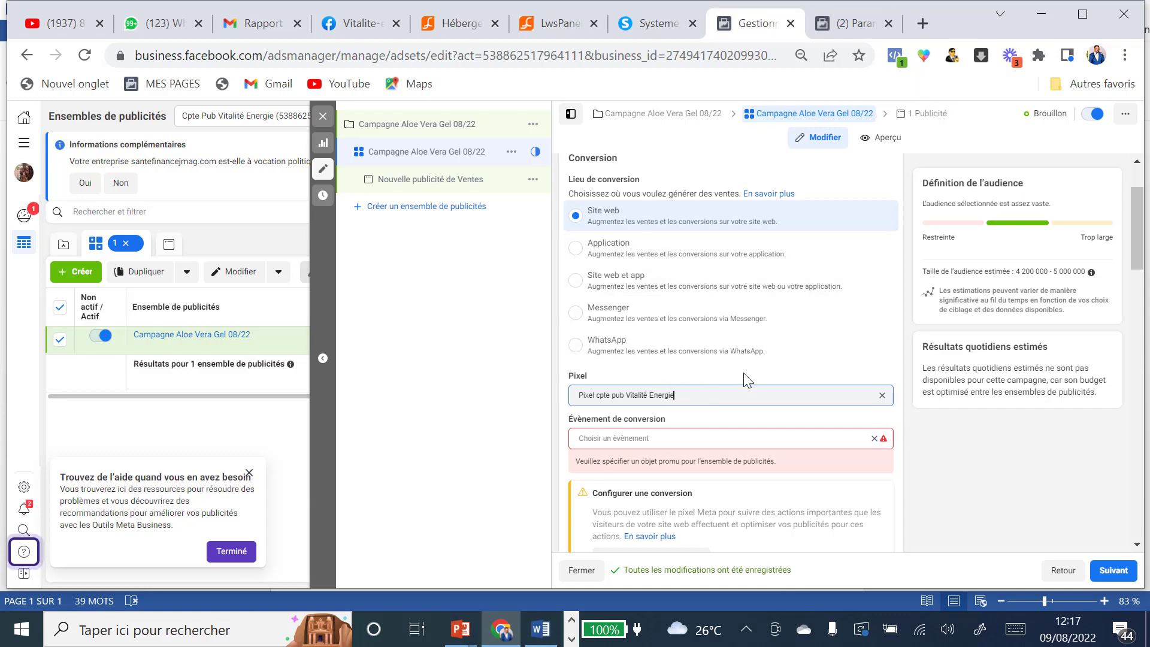
pyautogui.scroll(-3, 743, 377)
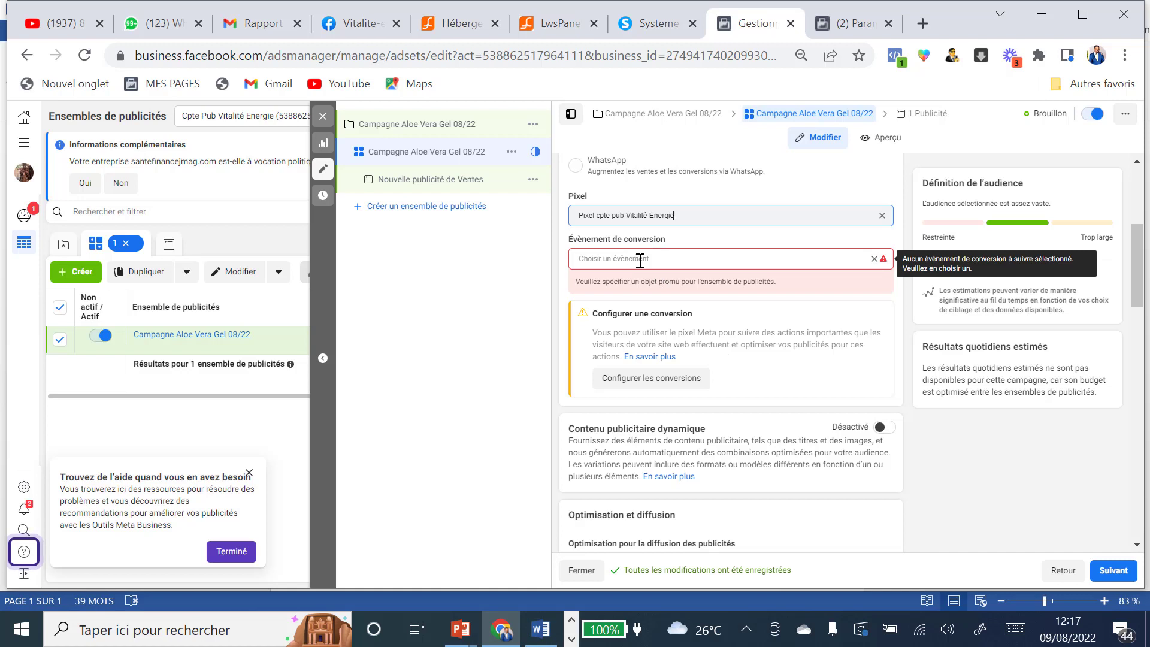
pyautogui.click(684, 378)
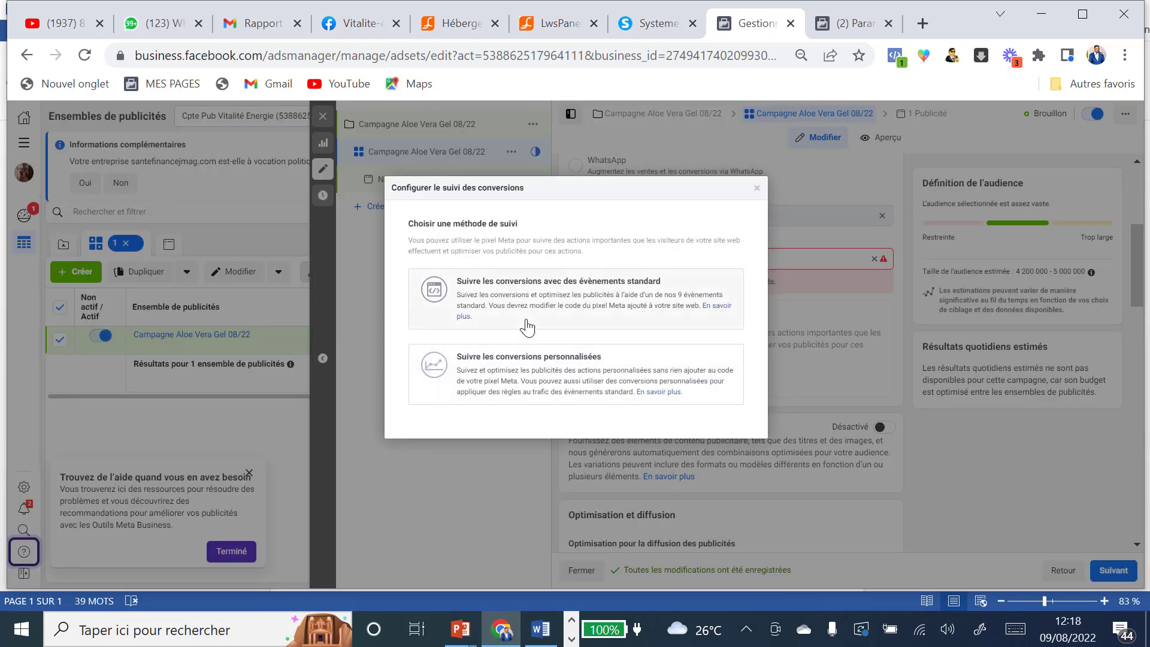
# Step: Choose tracking with standard events, review the event code list, then return to the Systeme tab
pyautogui.click(493, 282)
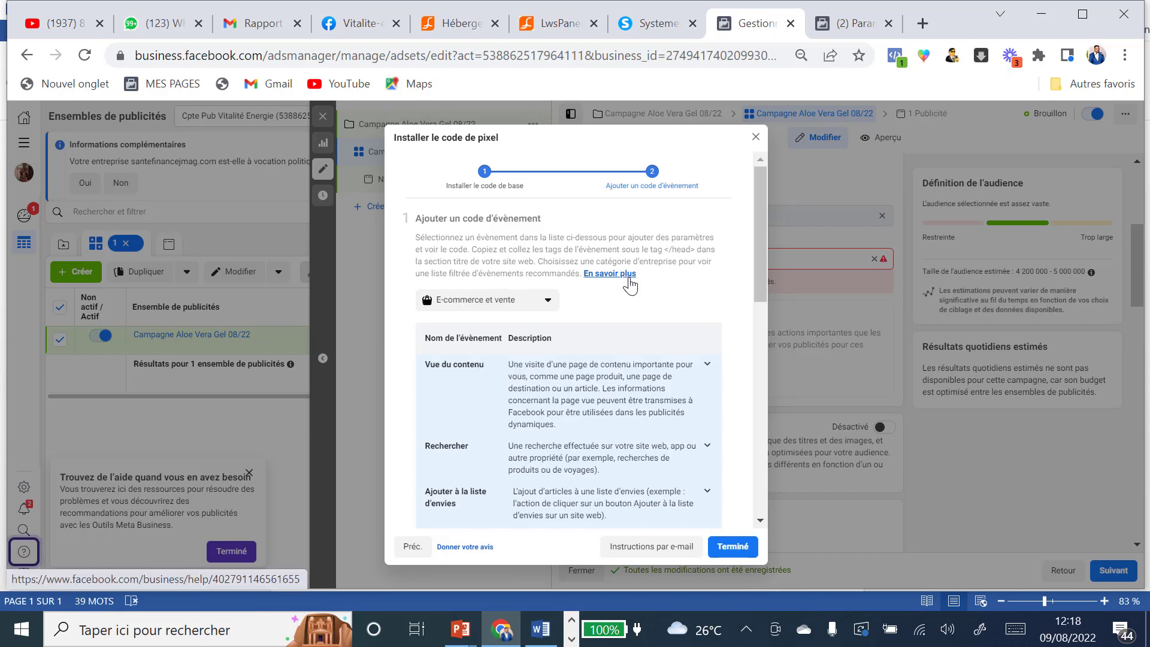
pyautogui.scroll(-5, 626, 286)
pyautogui.scroll(-3, 628, 287)
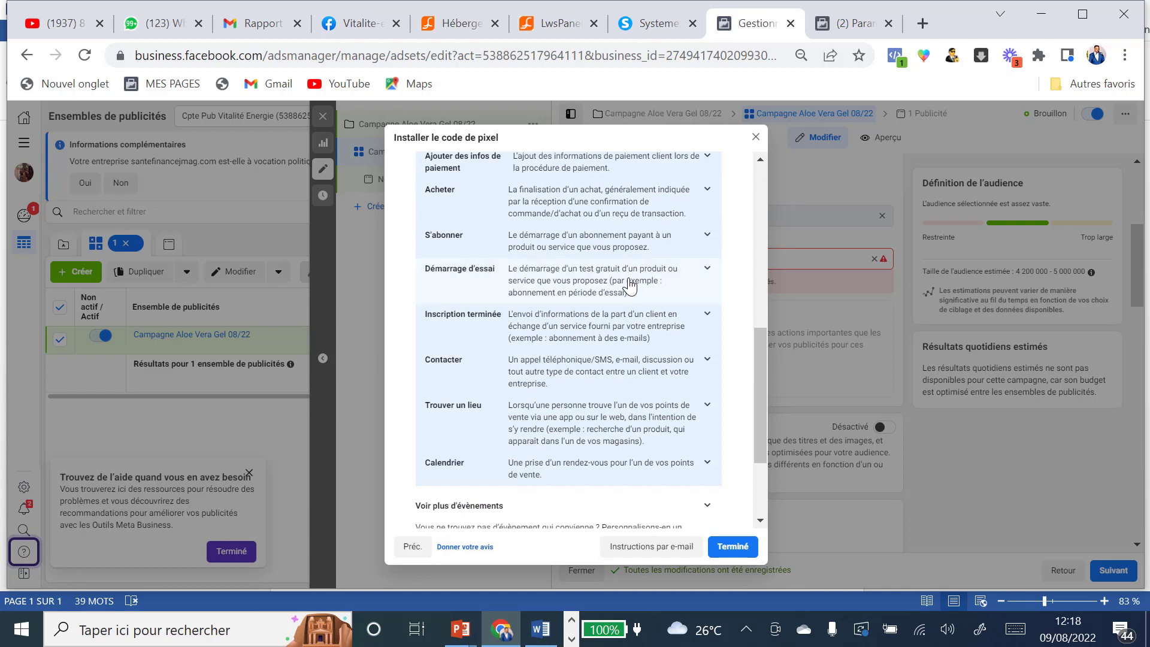
pyautogui.scroll(-1, 629, 282)
pyautogui.scroll(10, 629, 279)
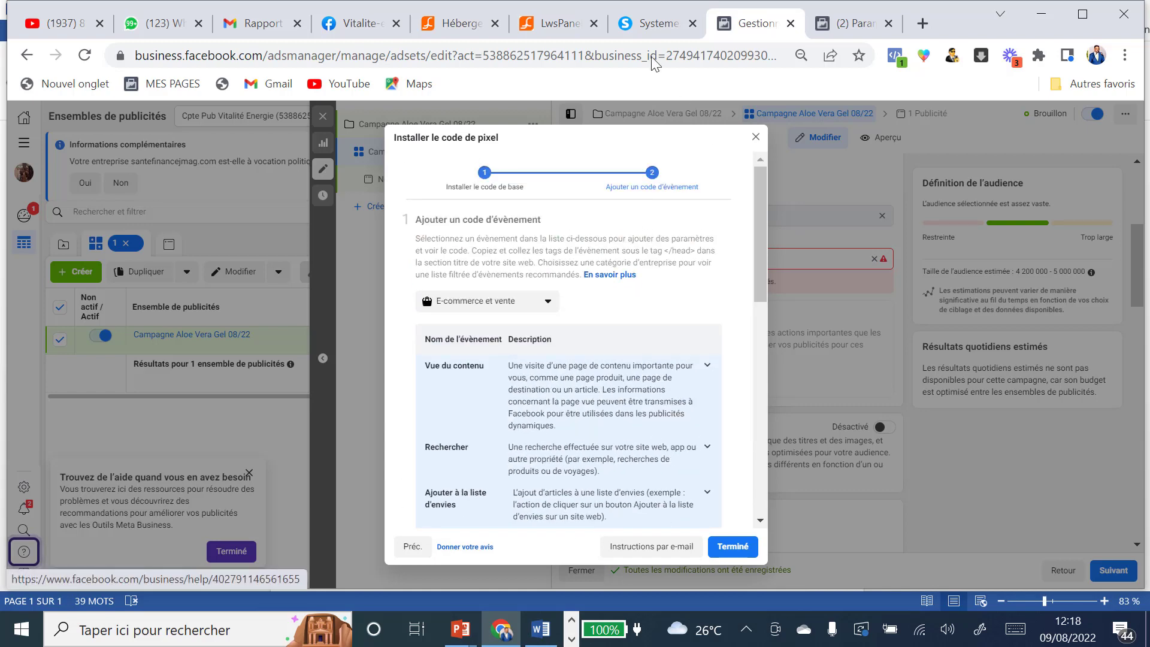
pyautogui.click(651, 25)
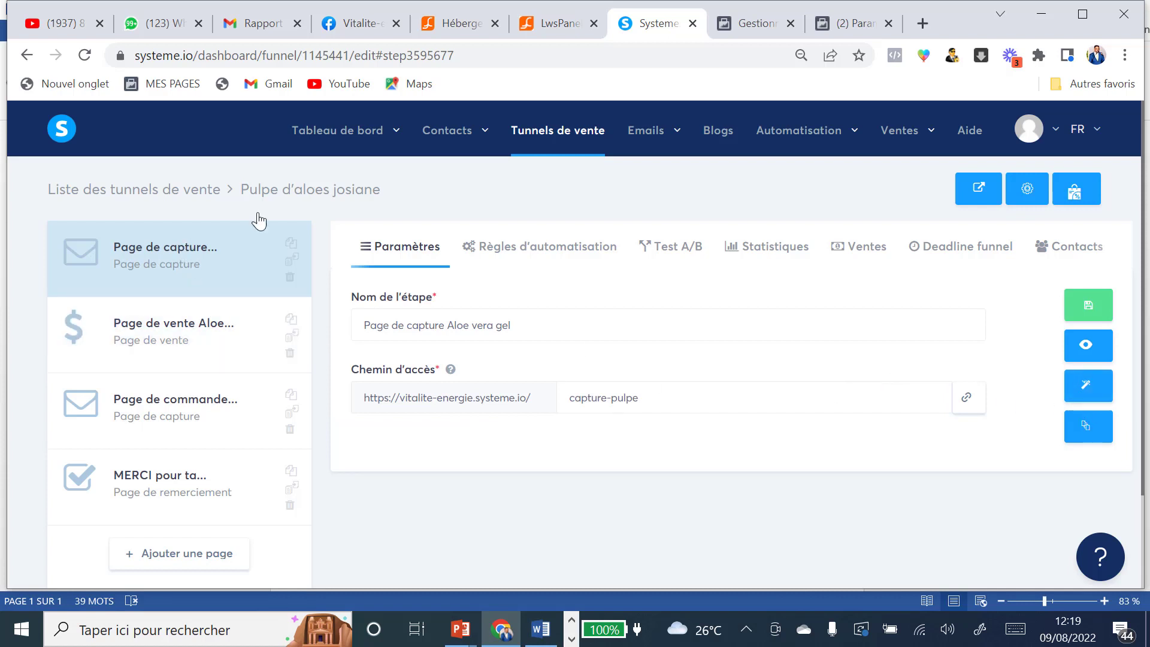
# Step: Return to the Install pixel code instructions in Ads Manager and scroll to the event list
pyautogui.click(858, 24)
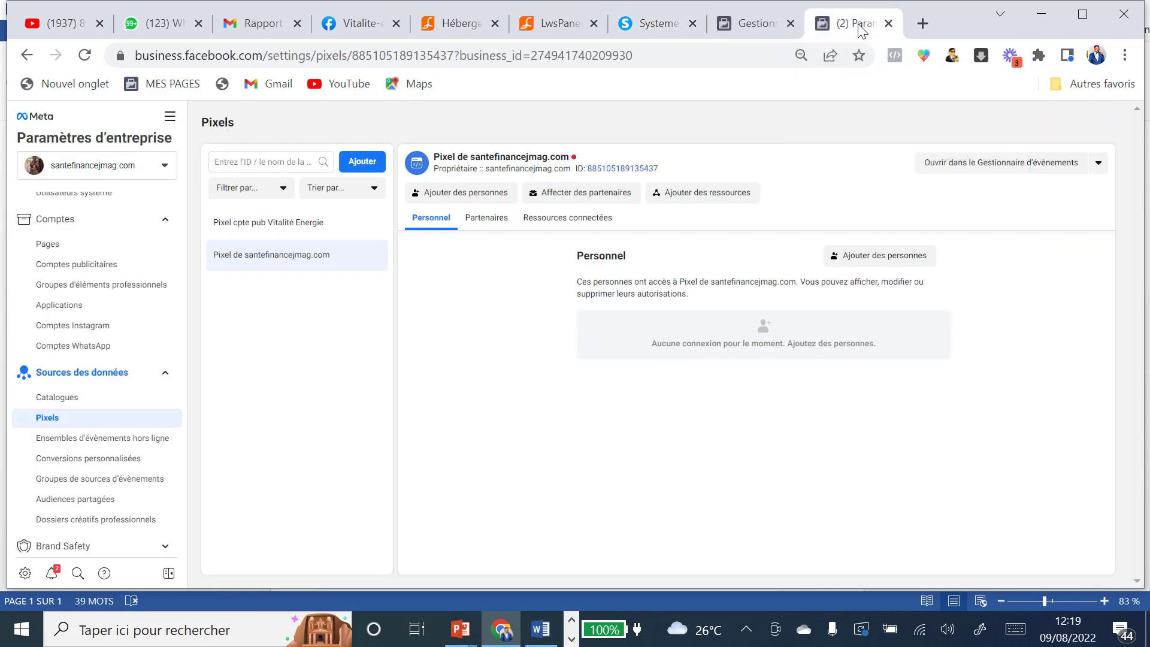
pyautogui.click(748, 23)
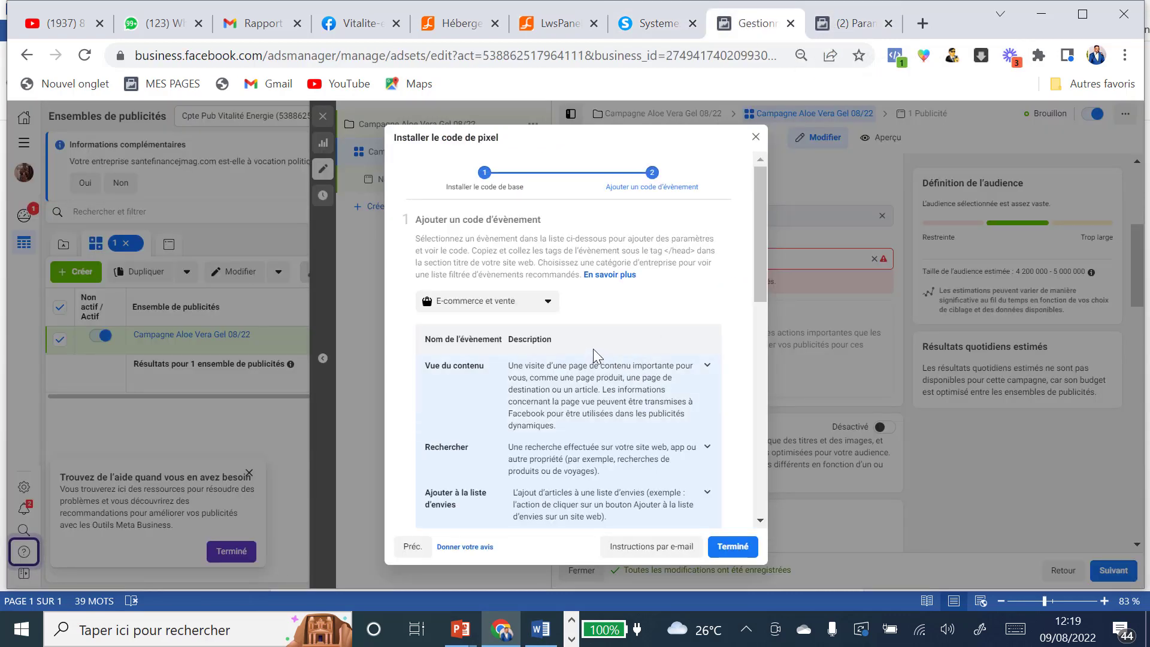
pyautogui.scroll(-2, 522, 413)
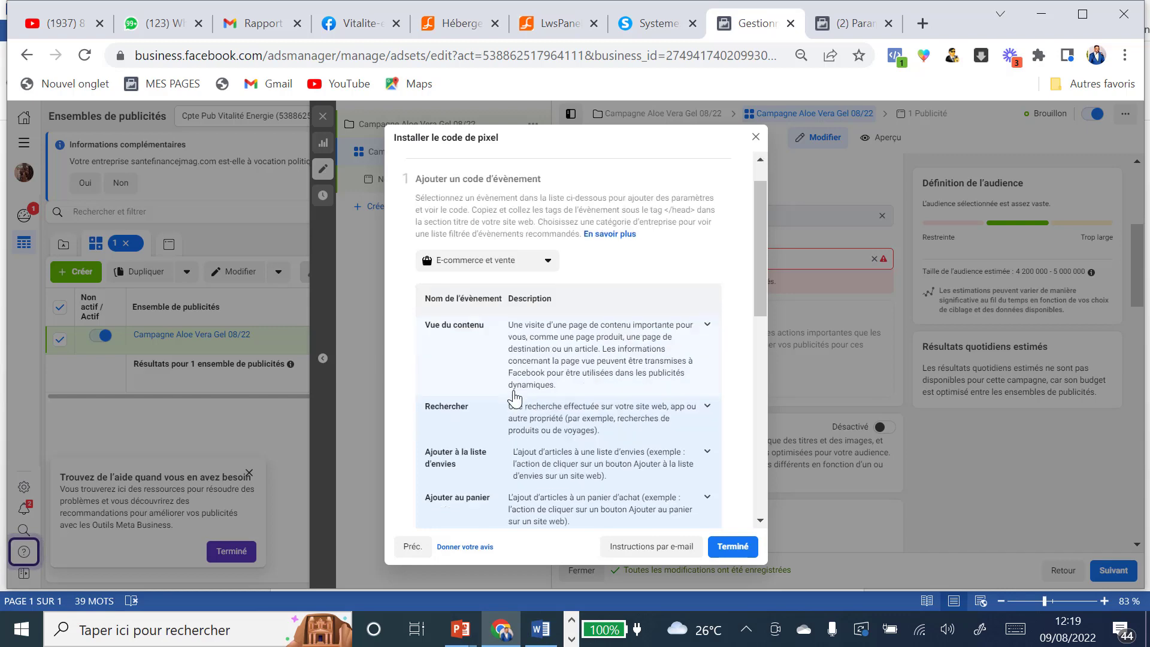
pyautogui.scroll(-2, 542, 436)
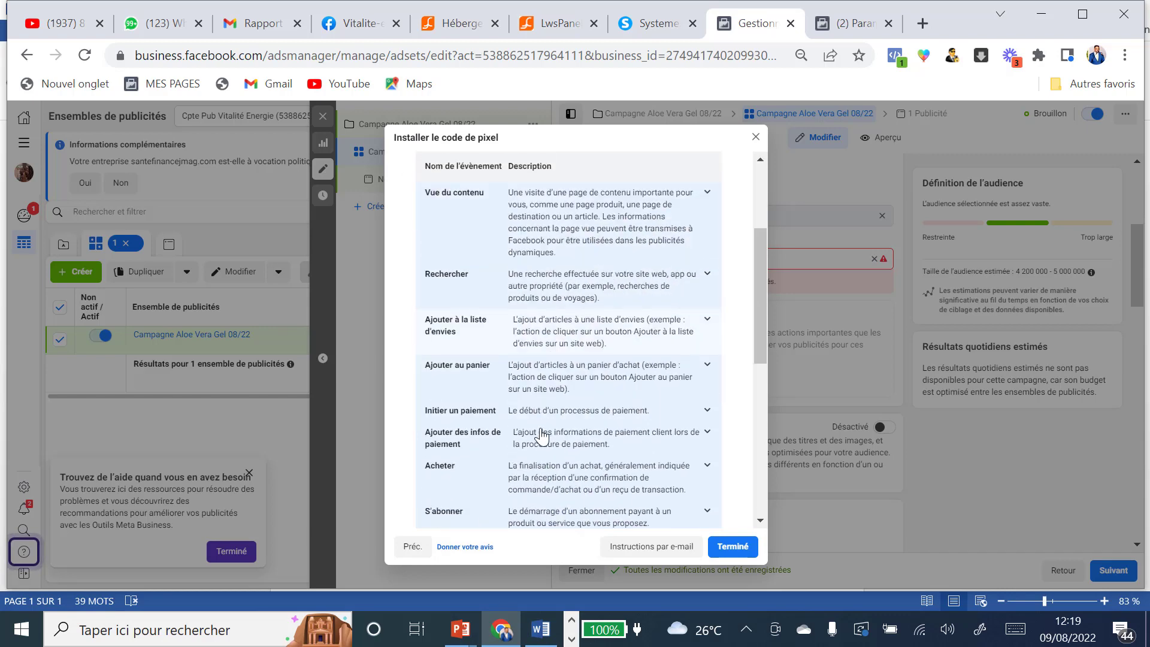
pyautogui.scroll(-2, 542, 441)
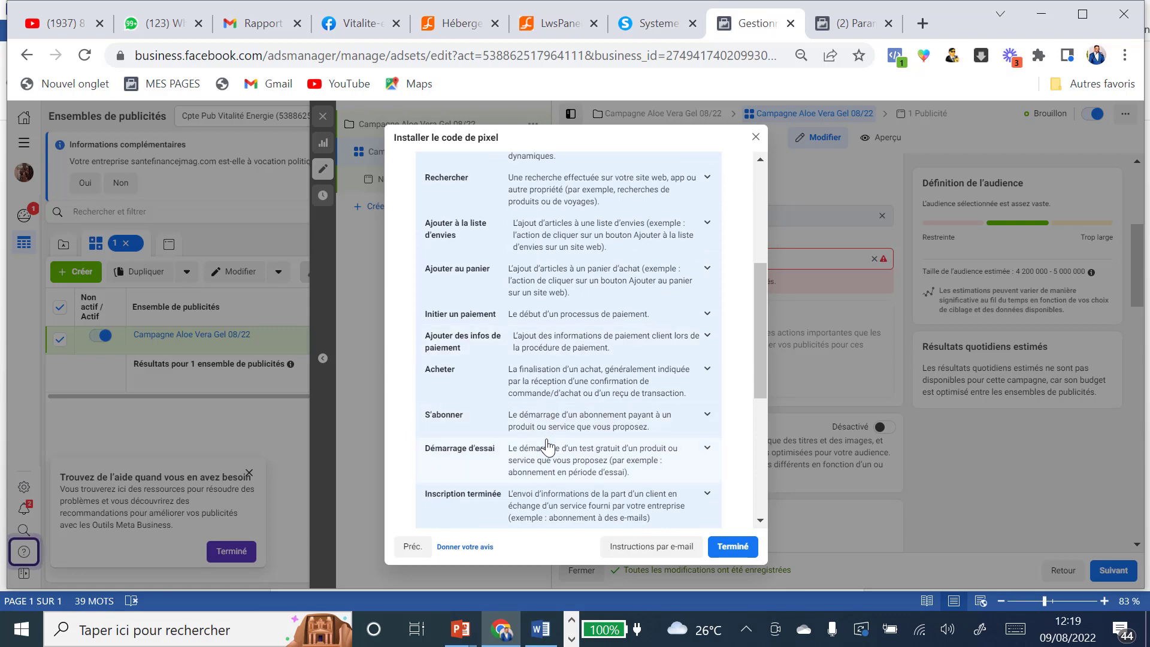
pyautogui.scroll(-2, 544, 442)
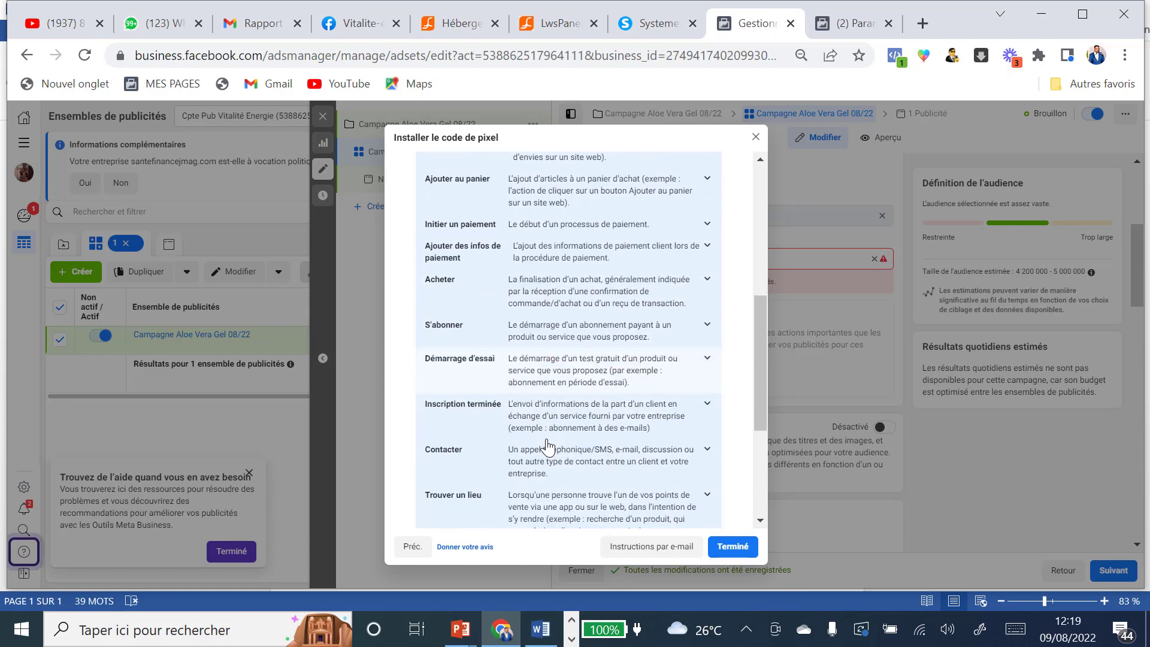
# Step: Expand Inscription terminée and copy its CompleteRegistration event script
pyautogui.click(707, 407)
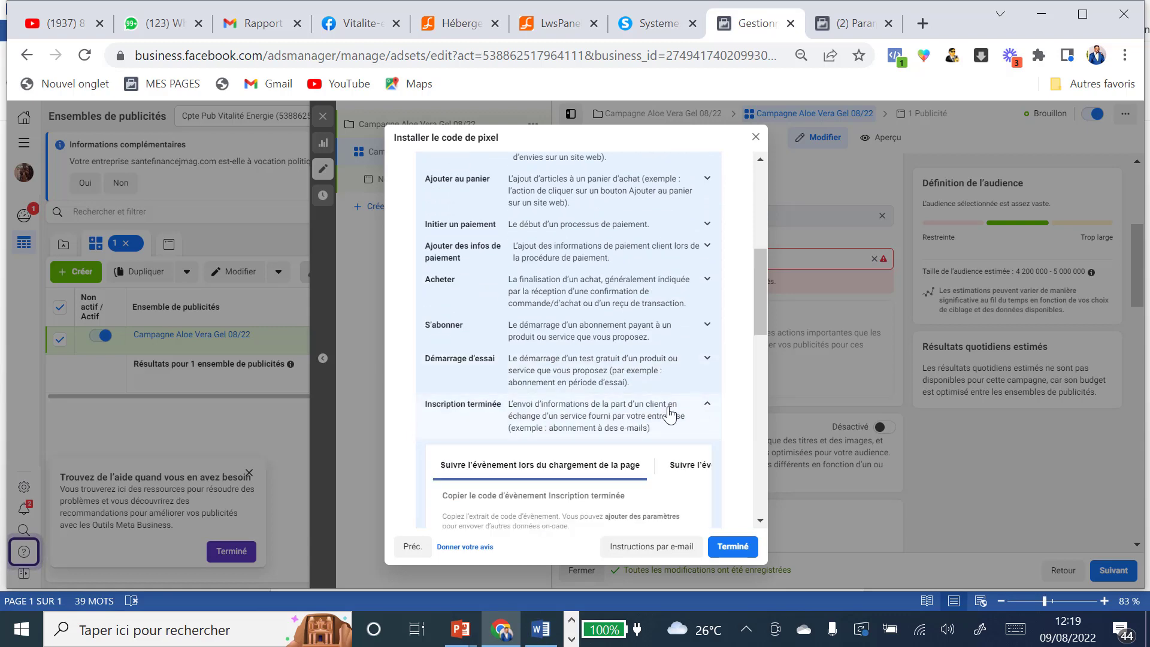
pyautogui.scroll(-3, 667, 414)
pyautogui.scroll(-3, 668, 408)
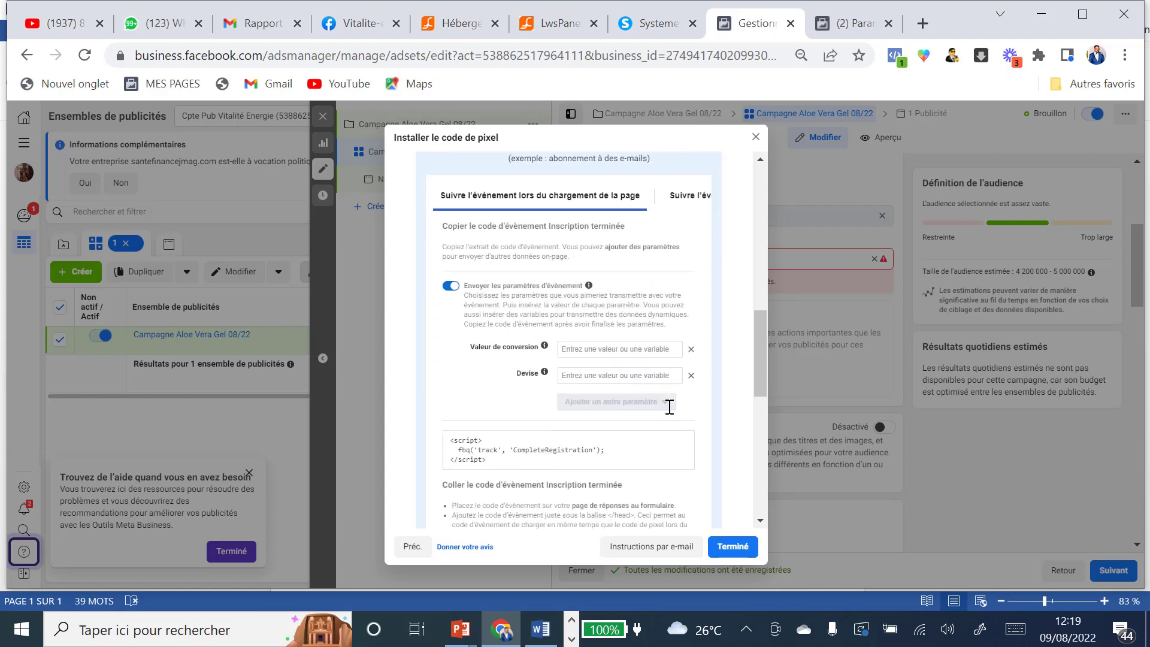
pyautogui.moveTo(549, 373)
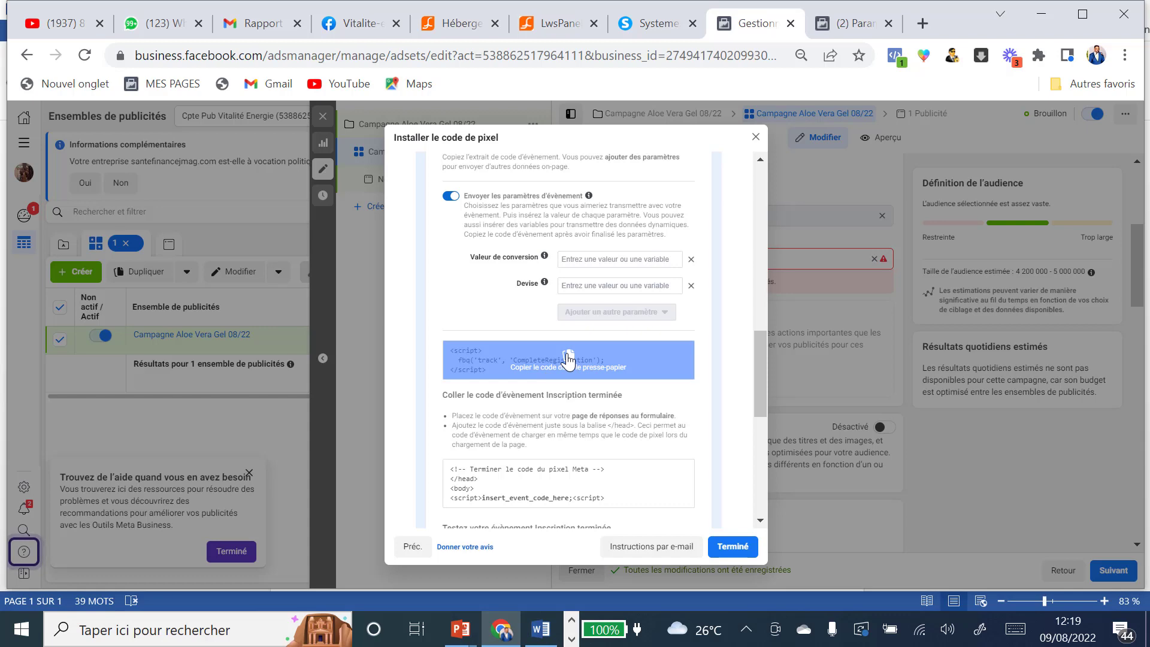
pyautogui.click(567, 362)
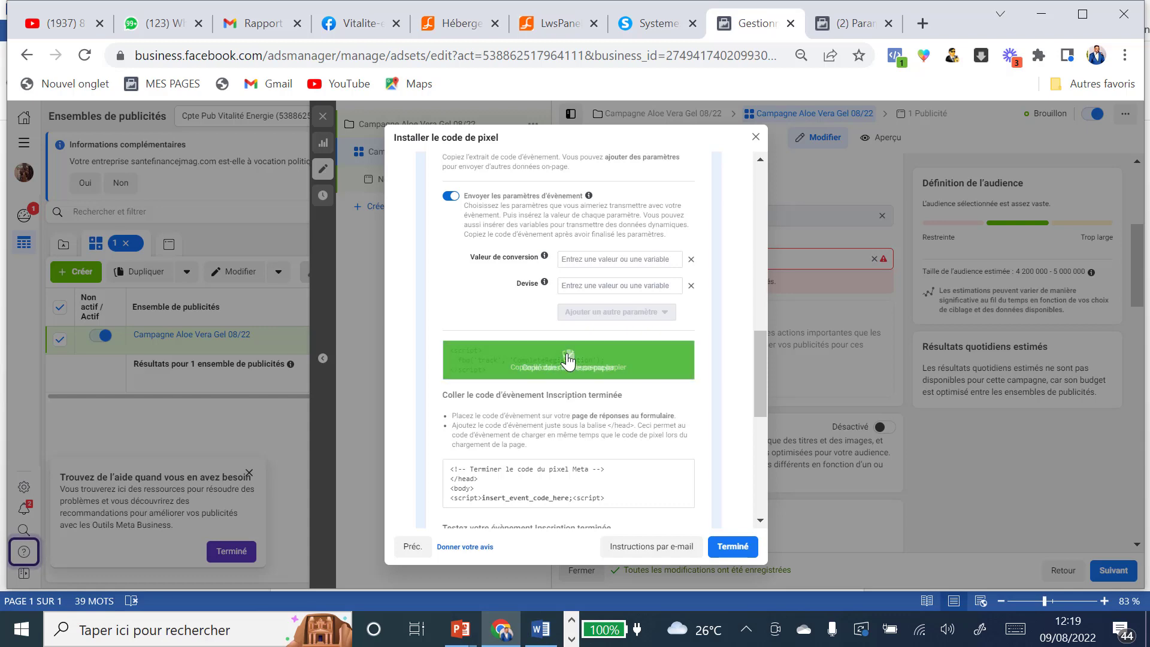
pyautogui.click(653, 24)
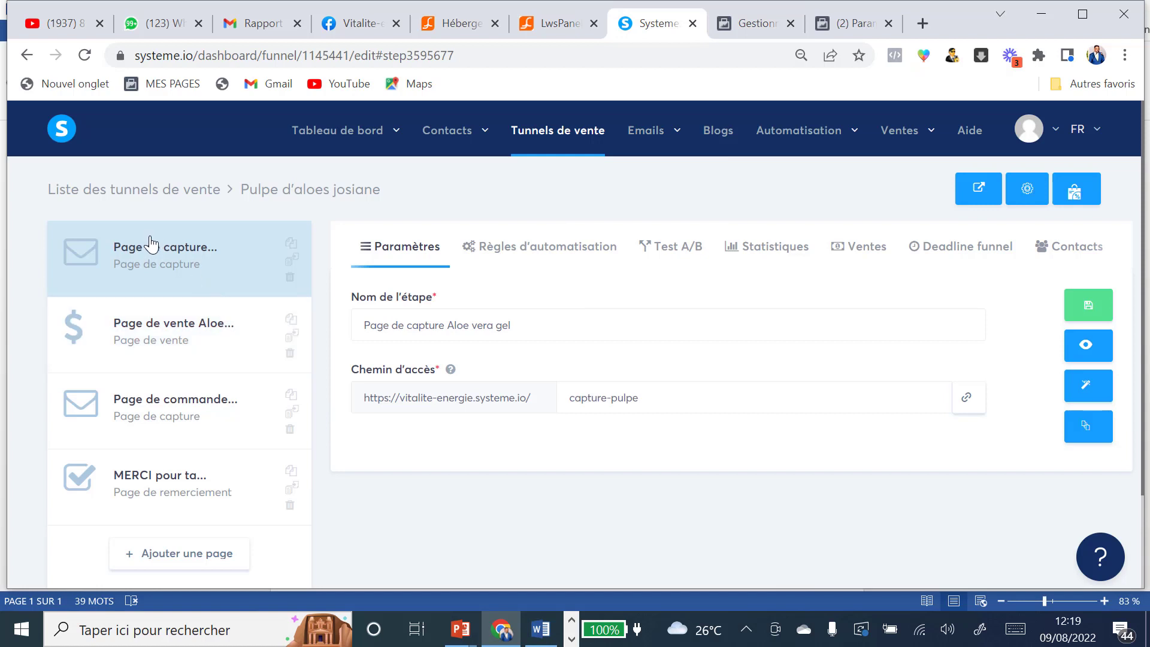
# Step: Open the capture page's header code editor from its Paramètres
pyautogui.moveTo(647, 130)
pyautogui.click(1087, 385)
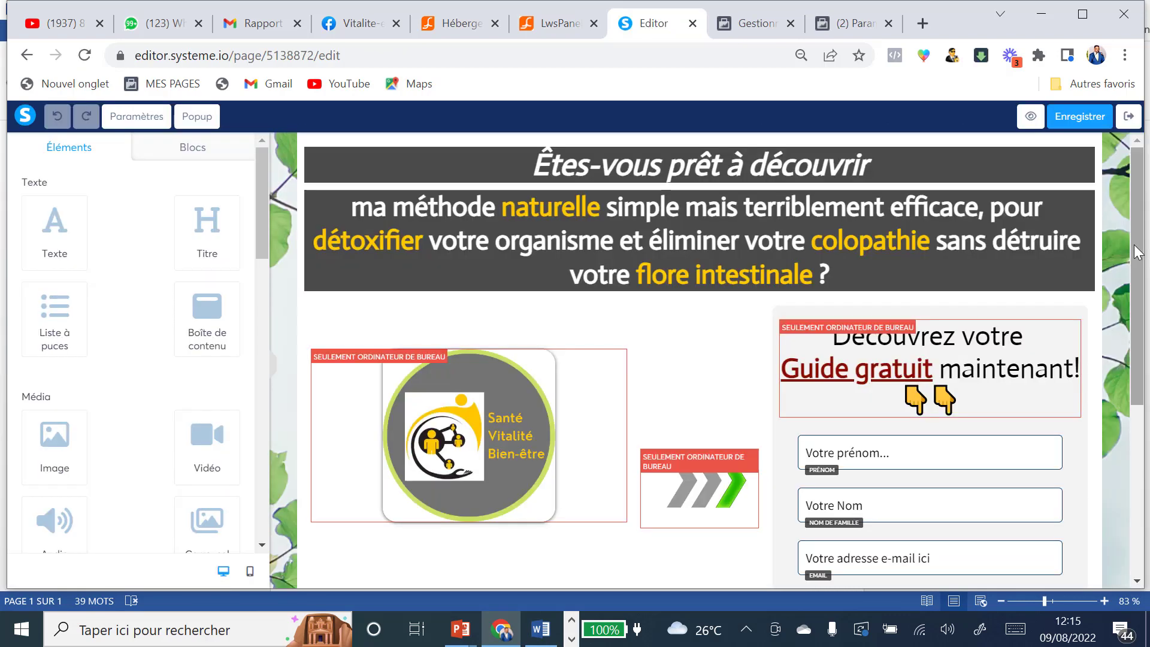
pyautogui.click(139, 118)
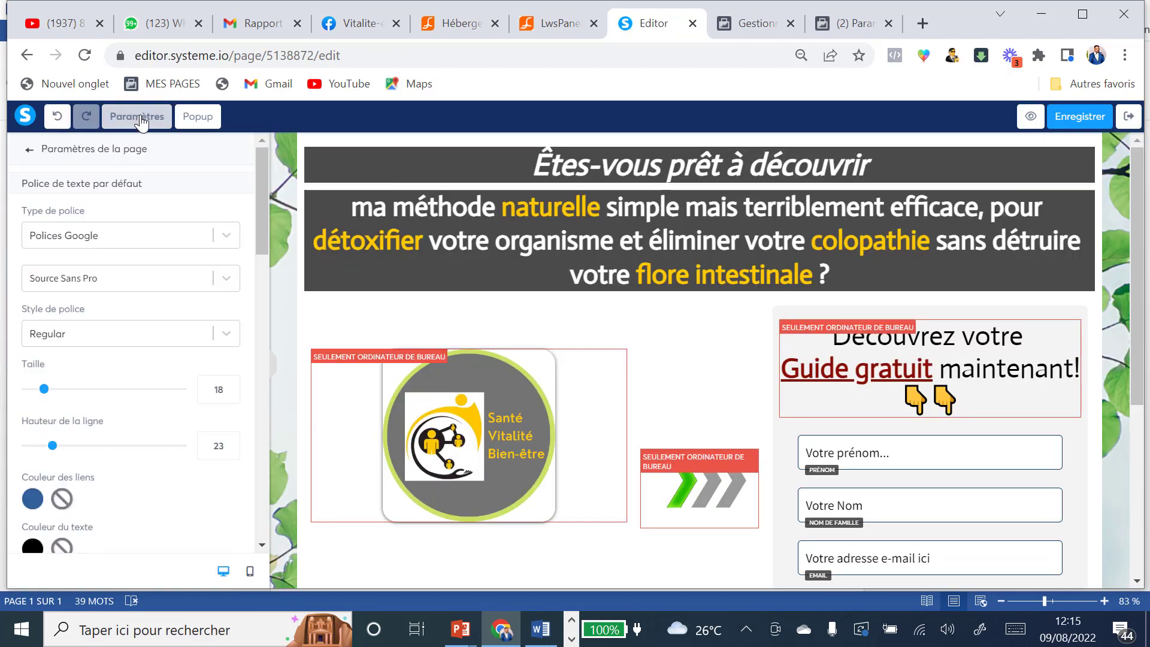
pyautogui.scroll(-15, 144, 372)
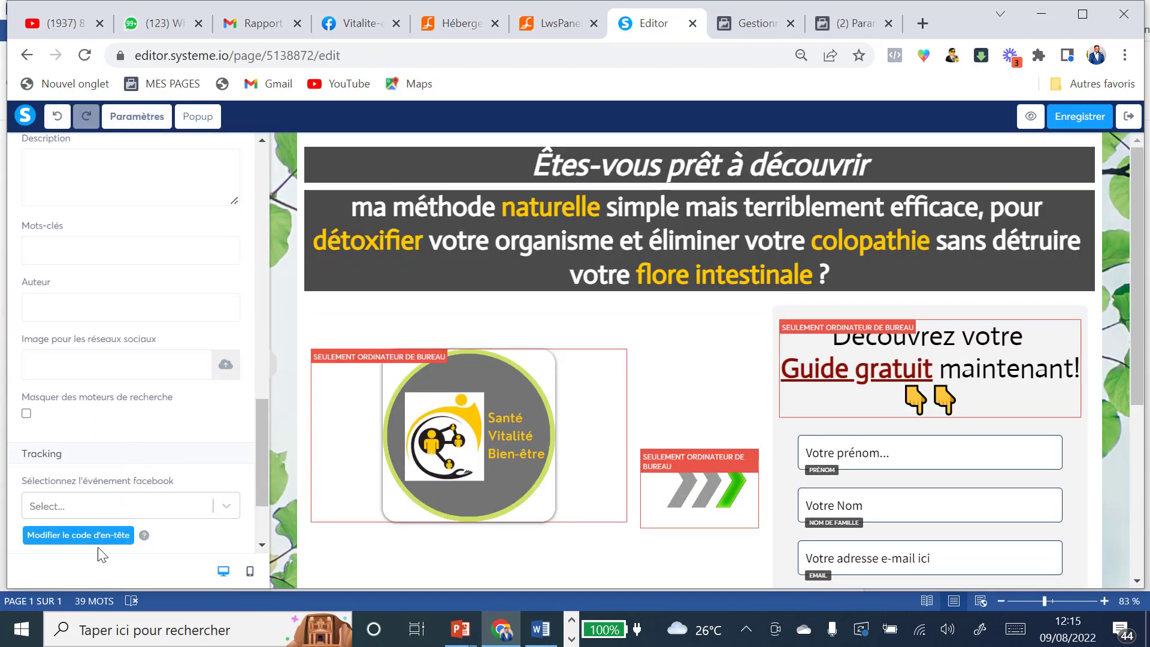
pyautogui.scroll(-3, 102, 539)
pyautogui.click(72, 412)
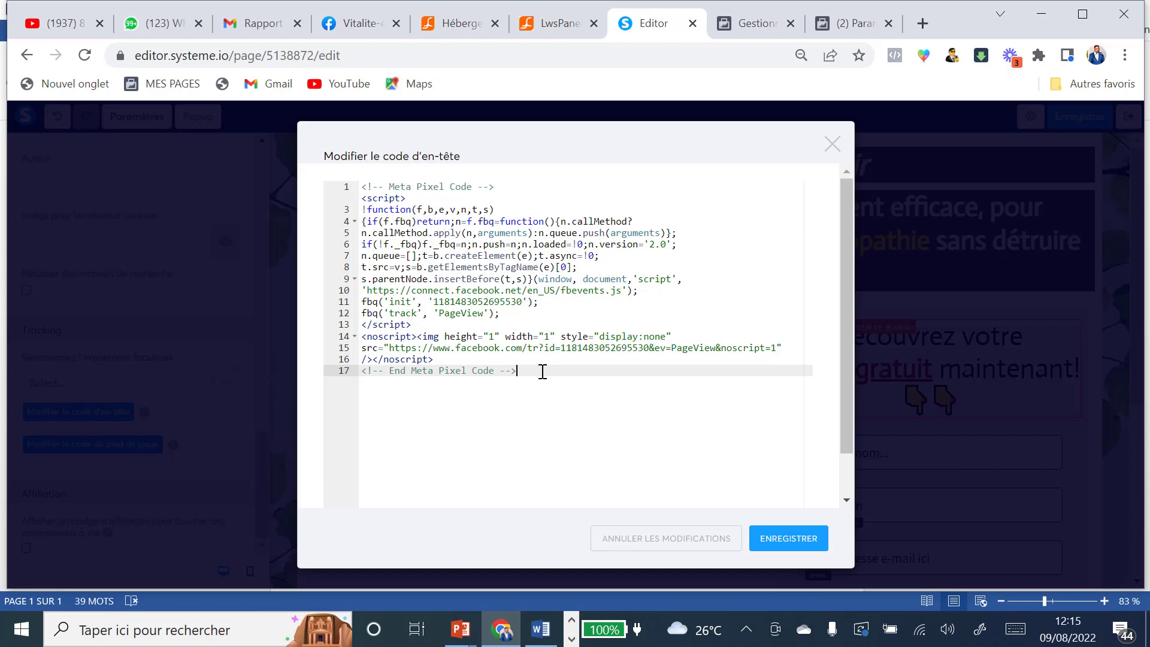
# Step: Paste the CompleteRegistration script below the pixel code, save the header code and page, and exit
pyautogui.press('Return')
pyautogui.press('Return')
pyautogui.press('Return')
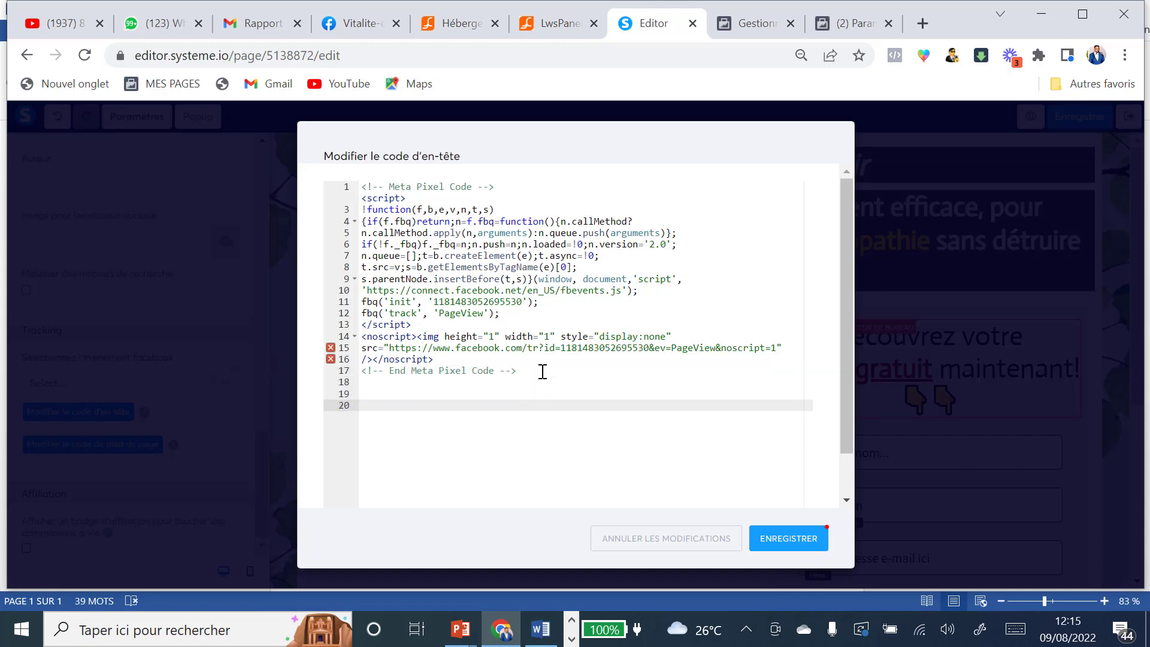
pyautogui.hotkey('ctrl', 'v')
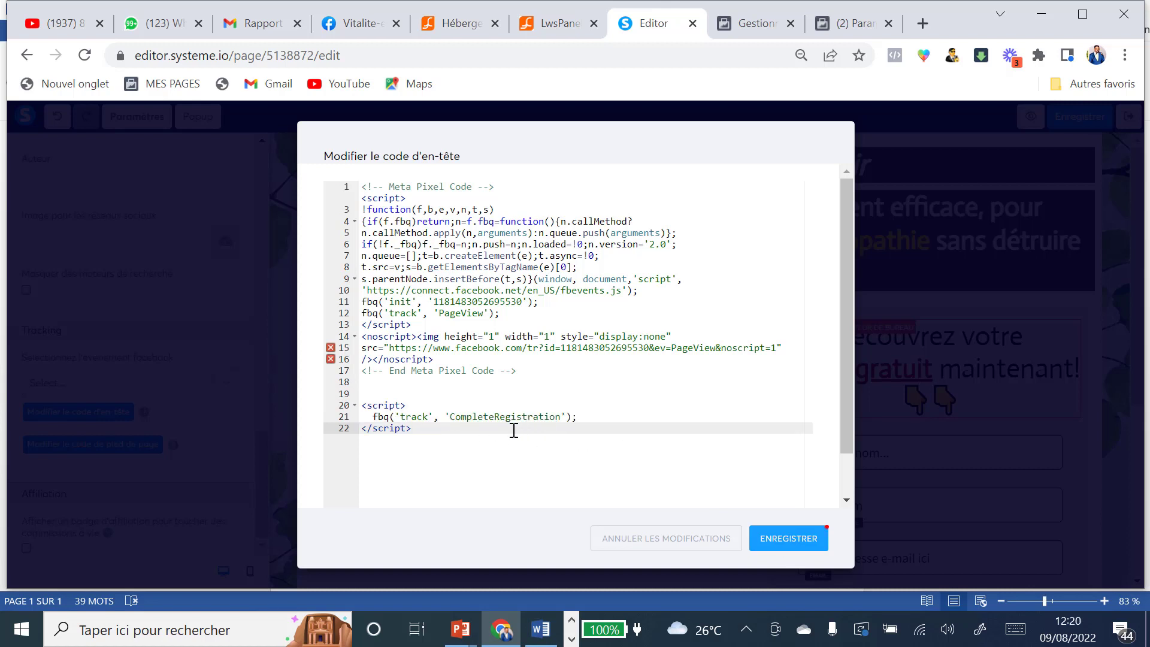
pyautogui.click(790, 544)
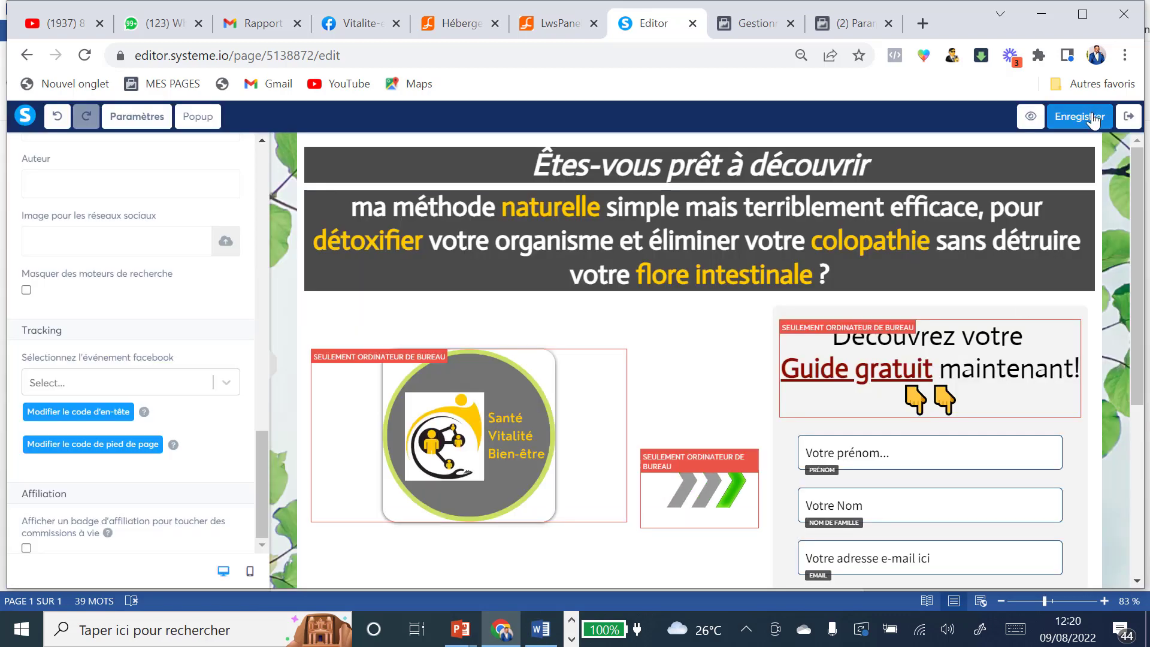
pyautogui.click(1093, 119)
pyautogui.click(1128, 117)
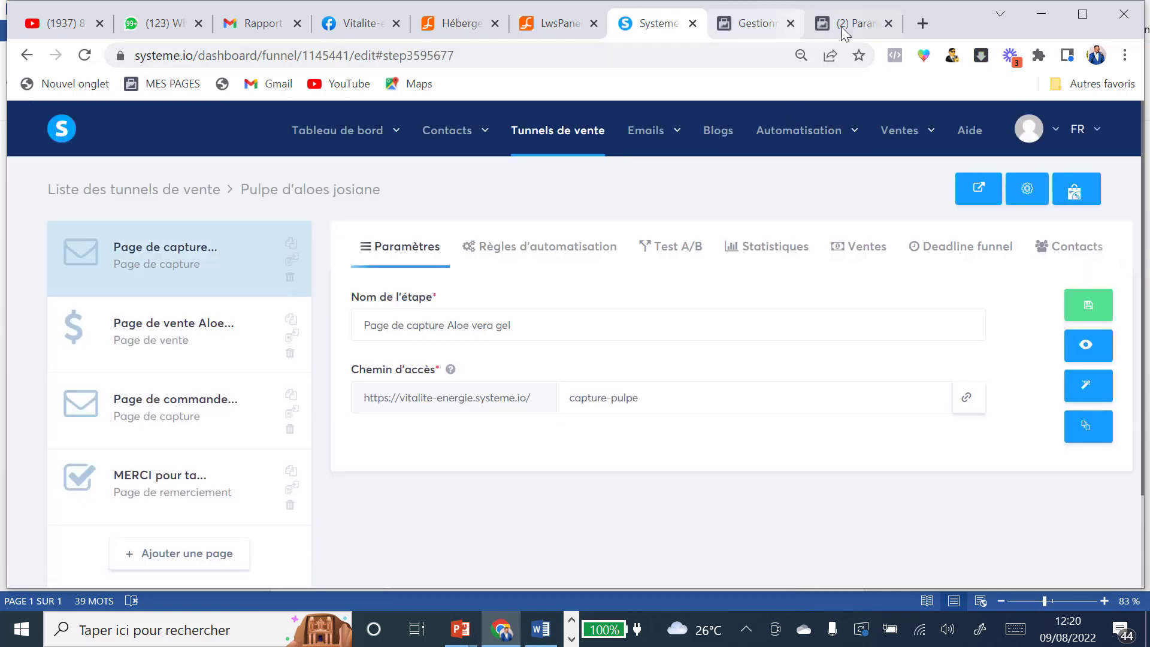
# Step: Collapse Inscription terminée and select the sales page step in the systeme.io funnel
pyautogui.click(748, 29)
pyautogui.click(657, 368)
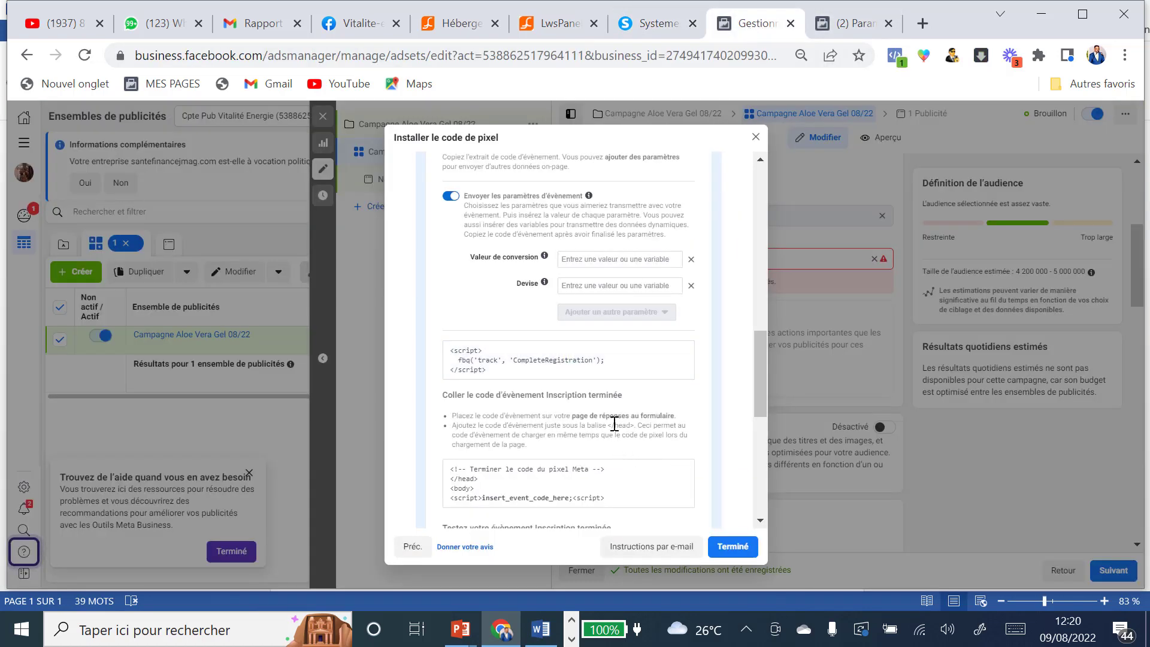
pyautogui.scroll(-4, 623, 412)
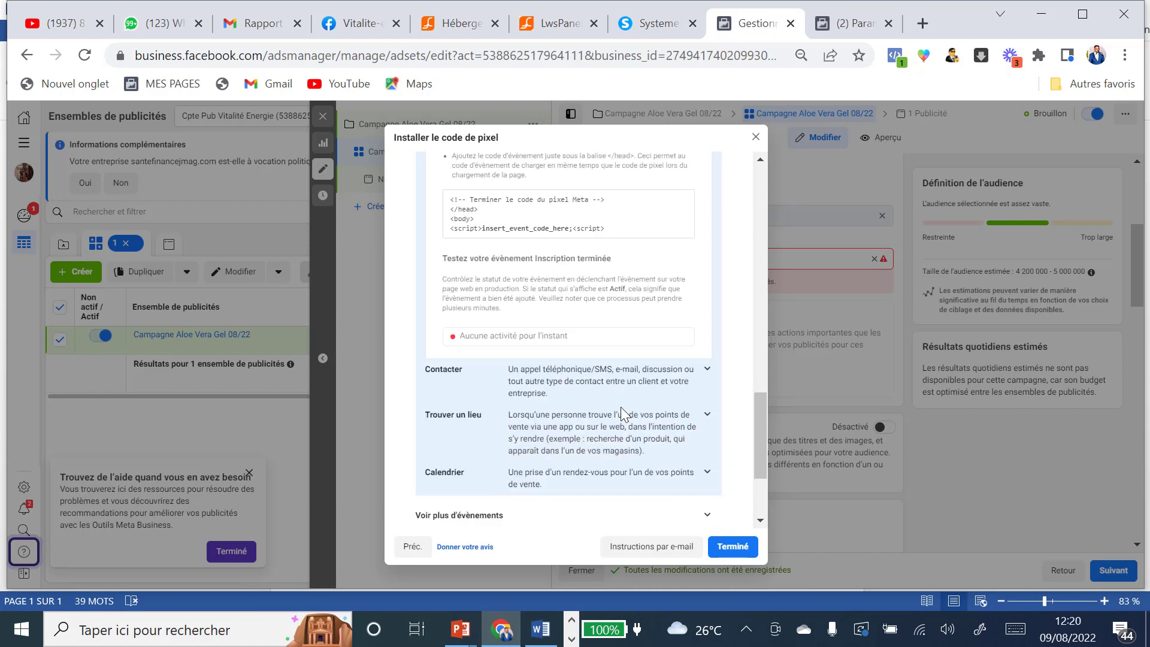
pyautogui.scroll(10, 623, 411)
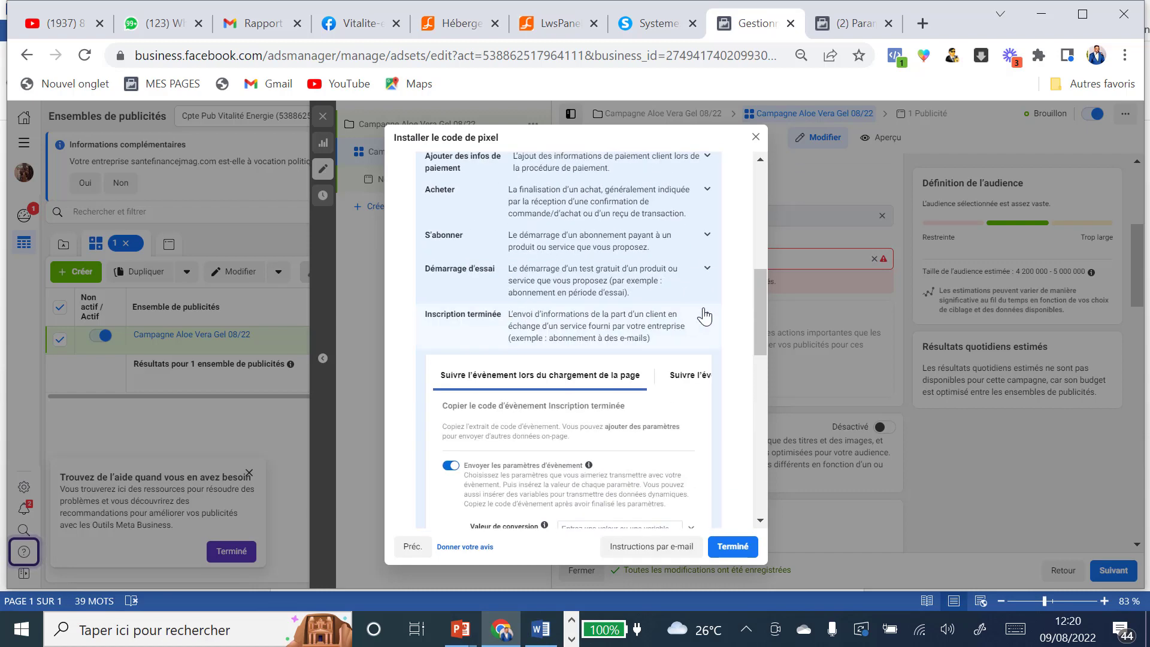
pyautogui.click(709, 315)
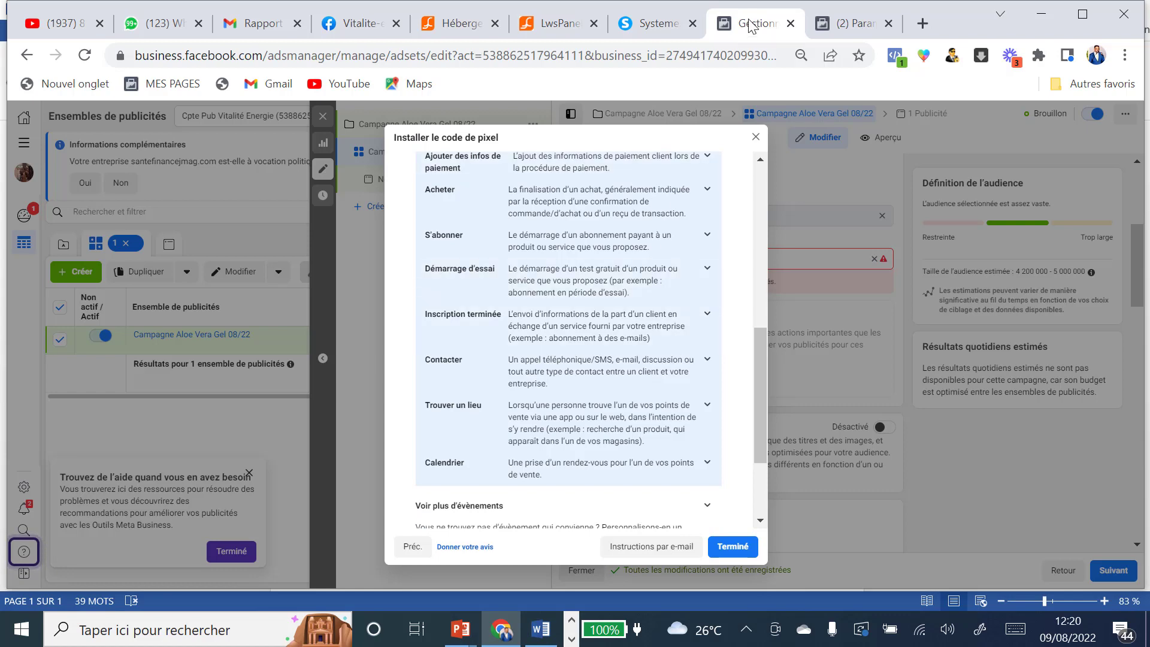
pyautogui.click(643, 24)
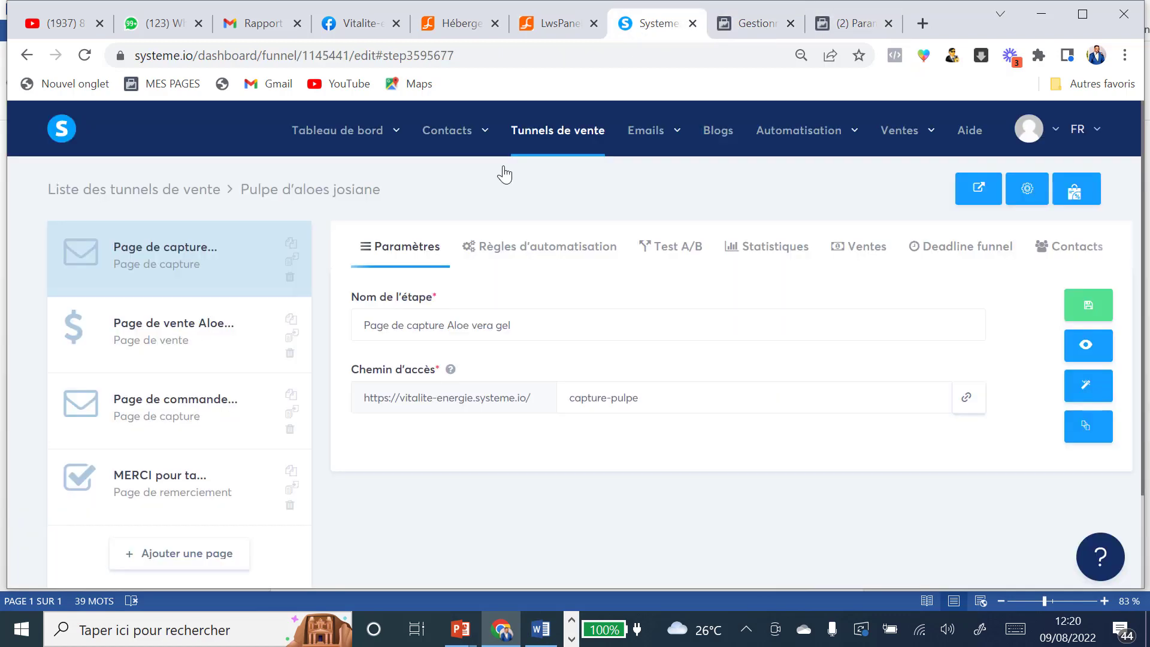
pyautogui.click(186, 335)
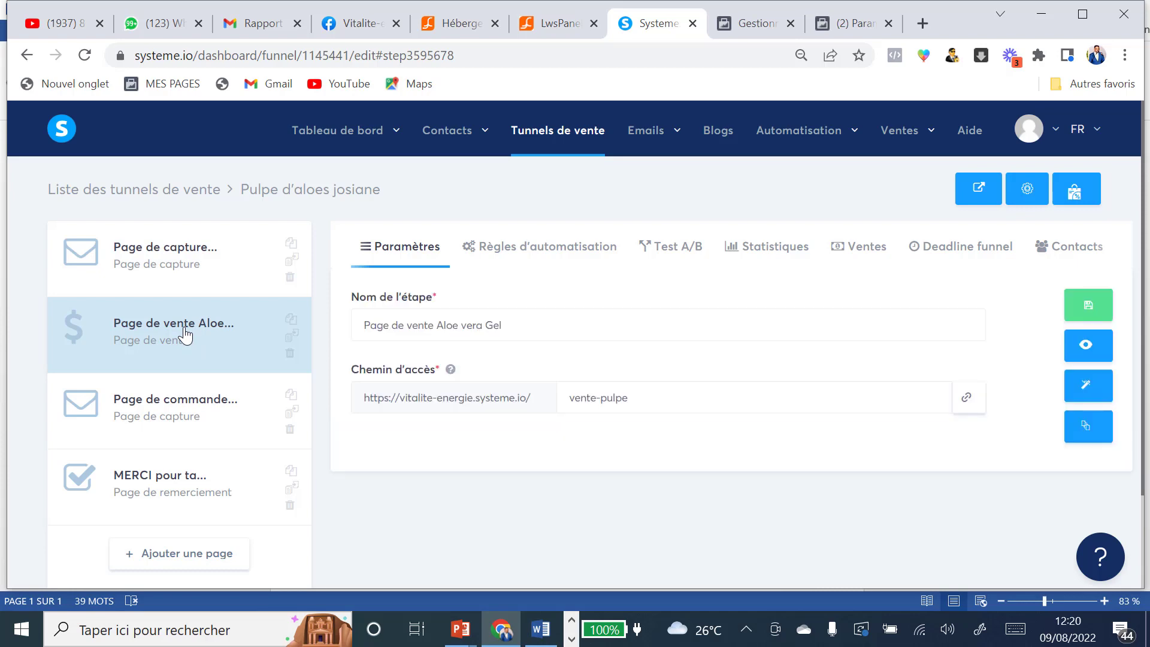
# Step: Expand Vue du contenu in the pixel instructions and copy its ViewContent script
pyautogui.click(772, 24)
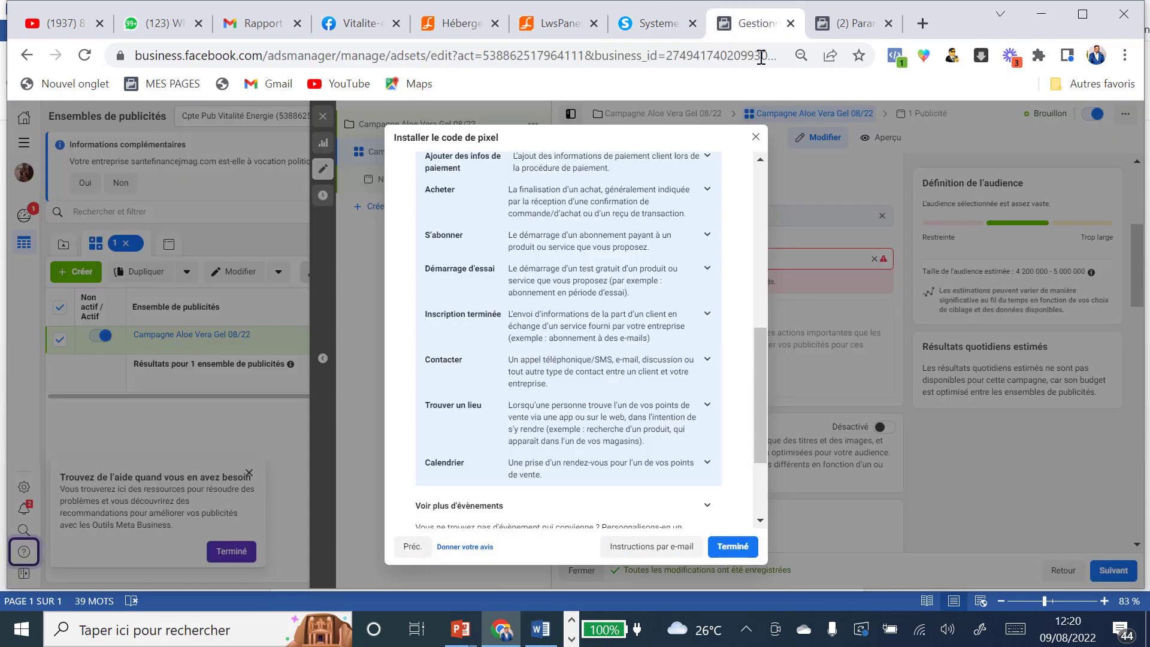
pyautogui.scroll(3, 623, 302)
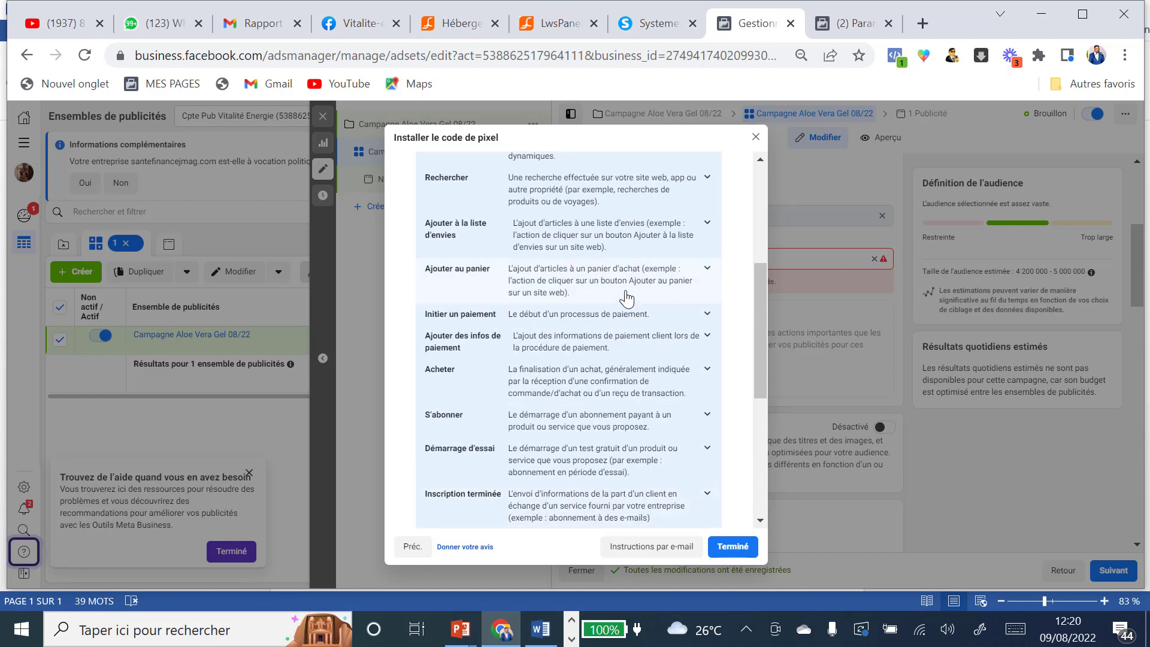
pyautogui.scroll(5, 626, 296)
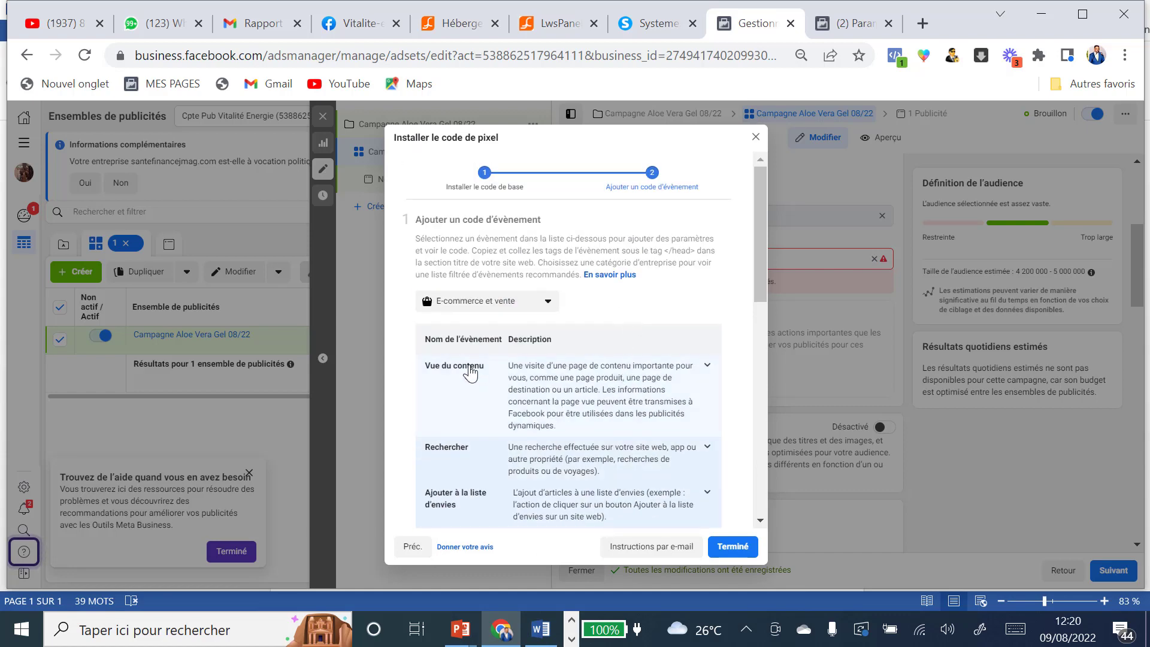
pyautogui.click(707, 366)
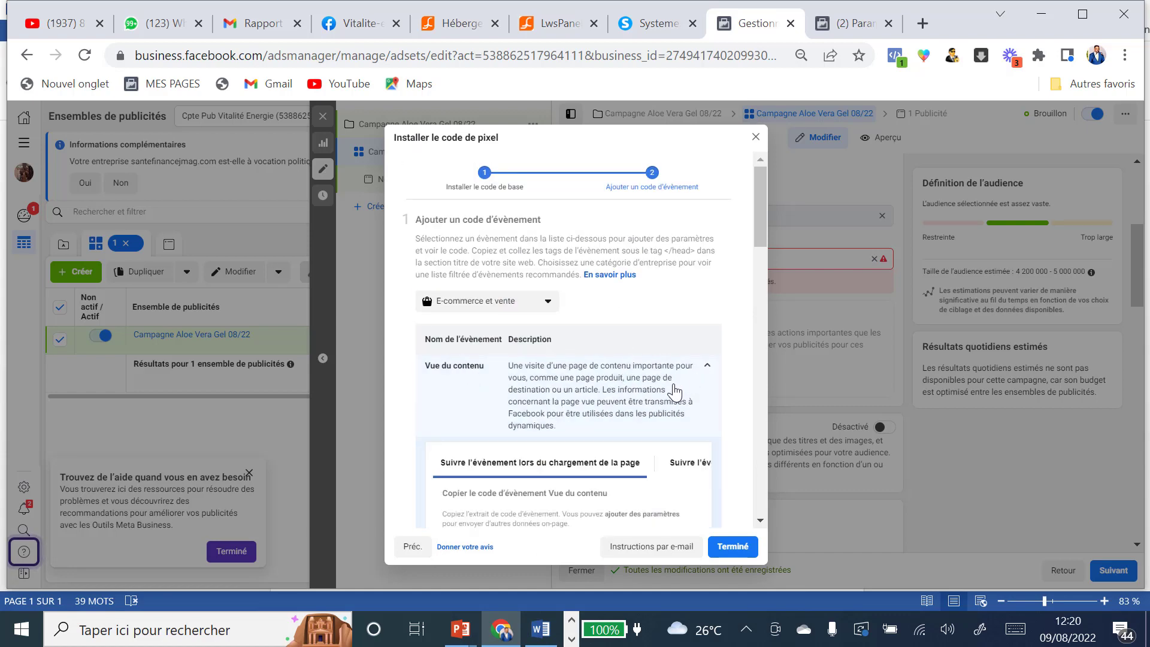
pyautogui.scroll(-6, 675, 392)
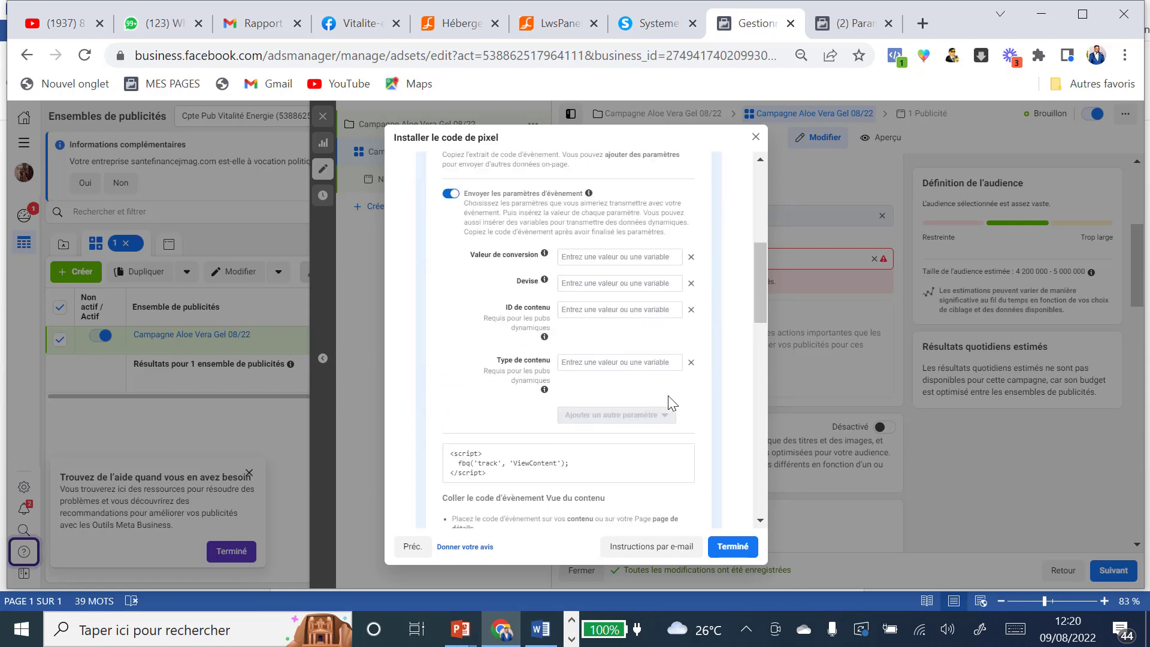
pyautogui.scroll(-2, 667, 395)
pyautogui.moveTo(531, 385)
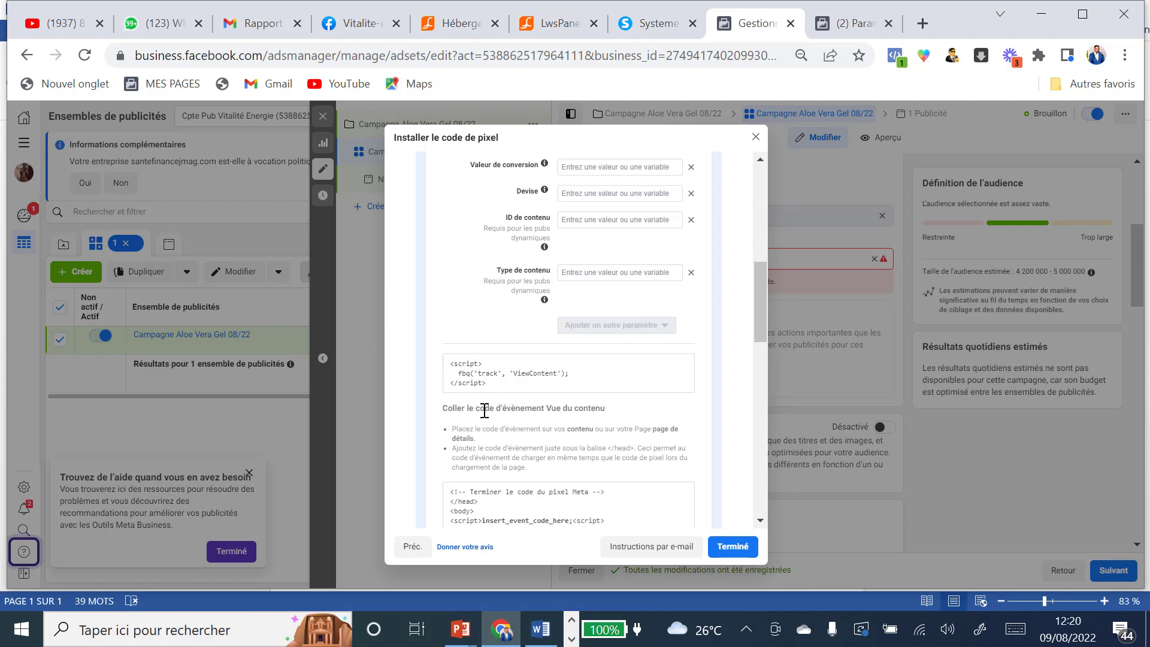
pyautogui.click(569, 372)
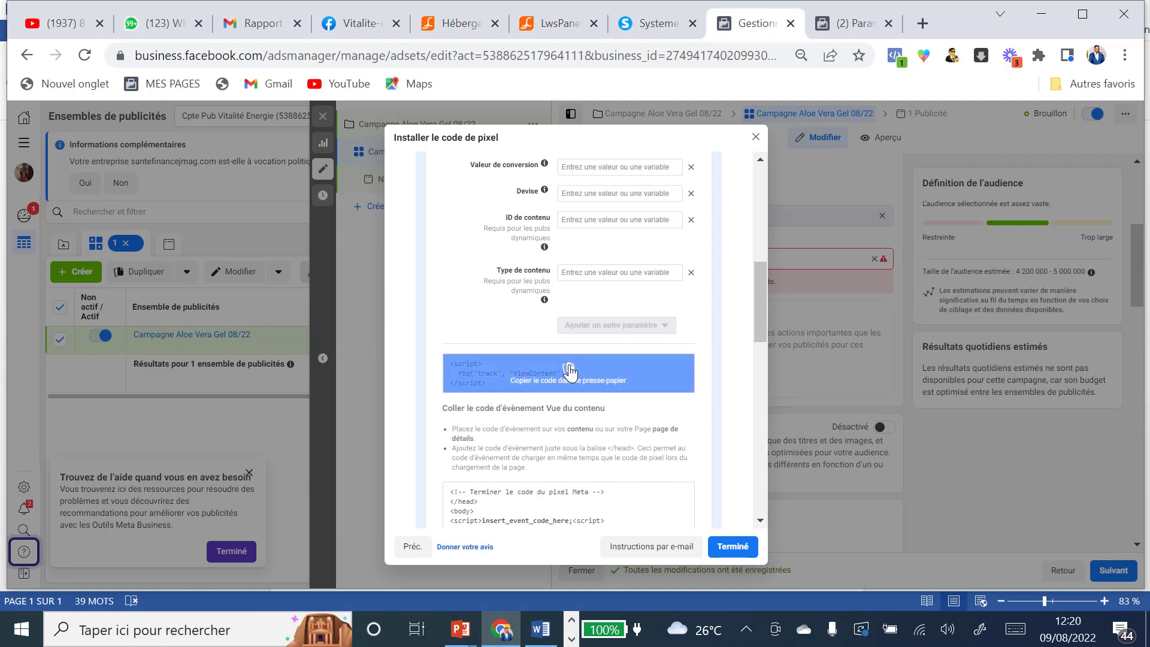
pyautogui.click(658, 23)
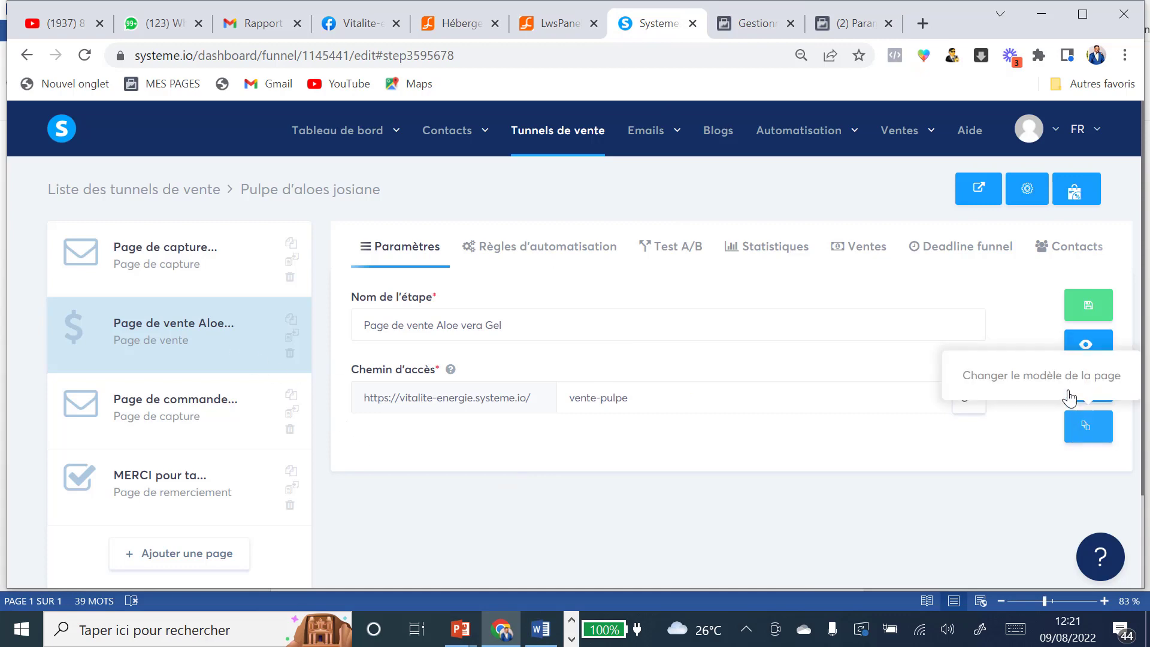
# Step: Check the ViewContent script in the sales page's header code, then save the code and the page
pyautogui.click(1092, 392)
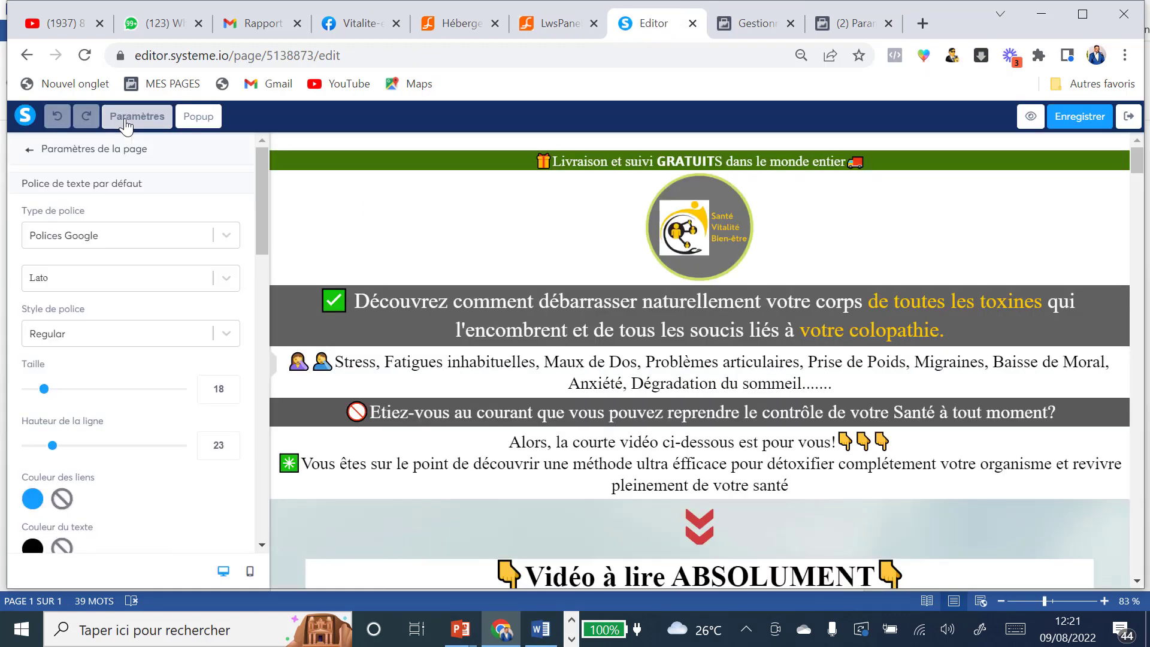
pyautogui.scroll(-5, 142, 295)
pyautogui.scroll(-10, 142, 295)
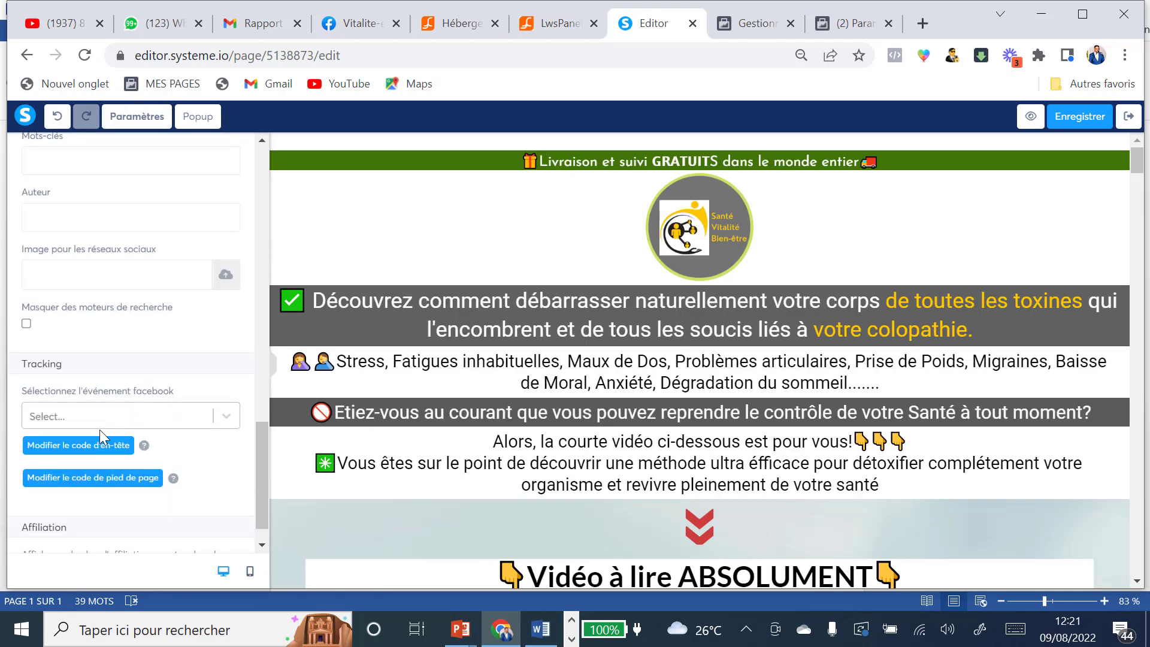
pyautogui.click(86, 449)
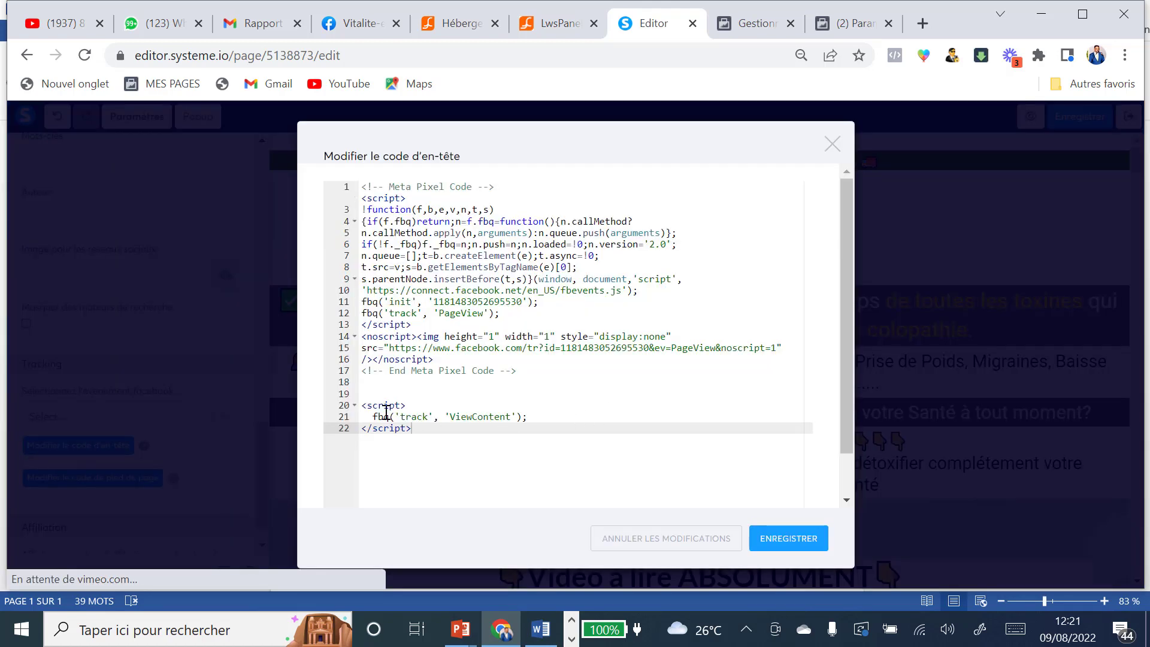
pyautogui.moveTo(364, 408); pyautogui.dragTo(443, 424)
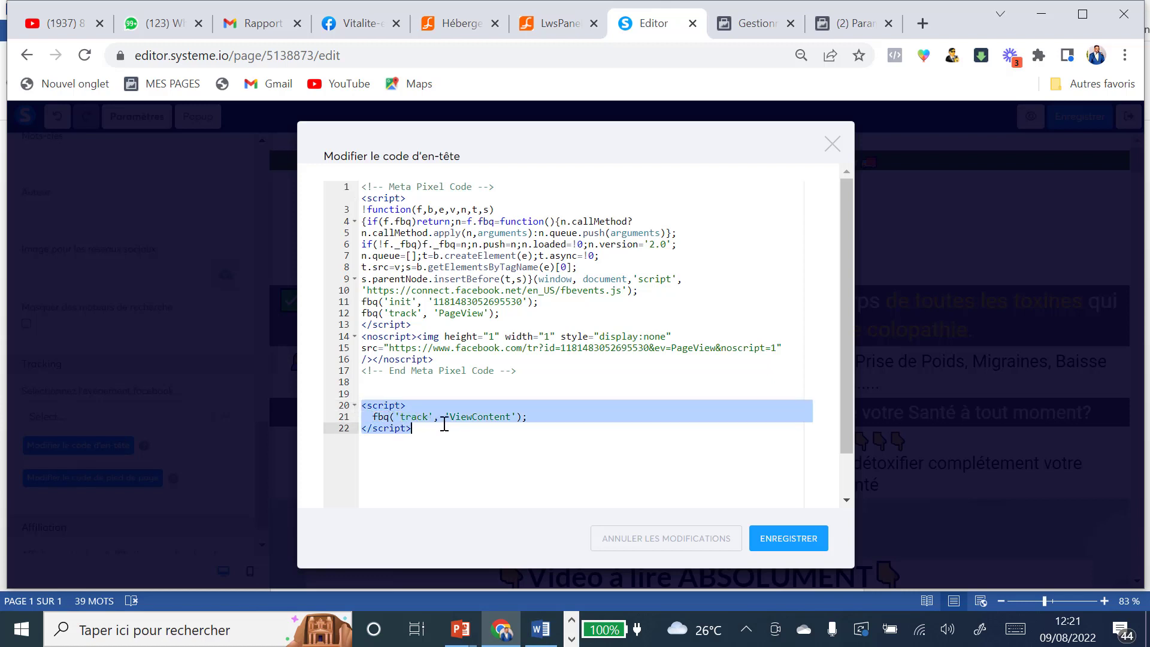
pyautogui.click(566, 430)
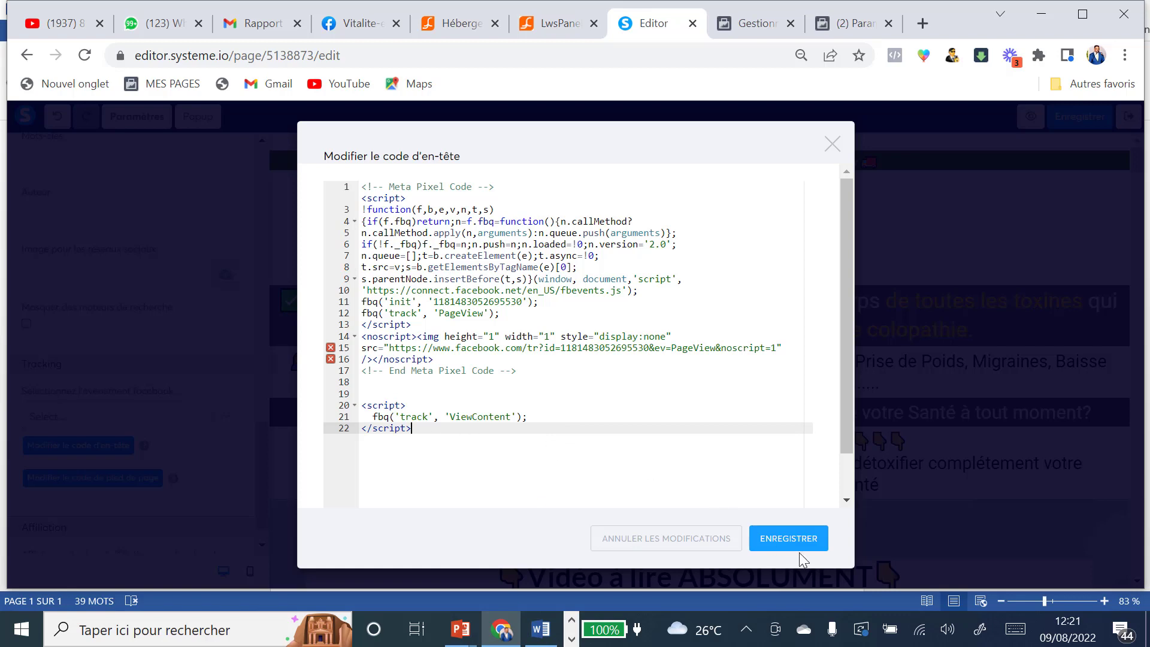
pyautogui.click(788, 539)
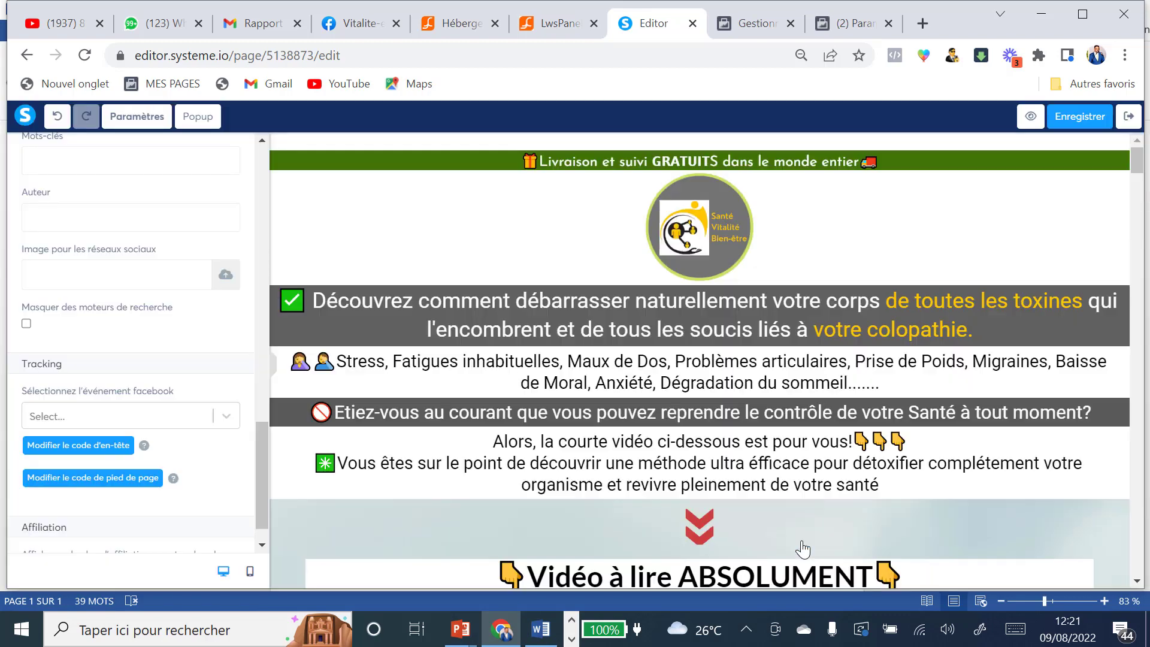
pyautogui.click(1094, 119)
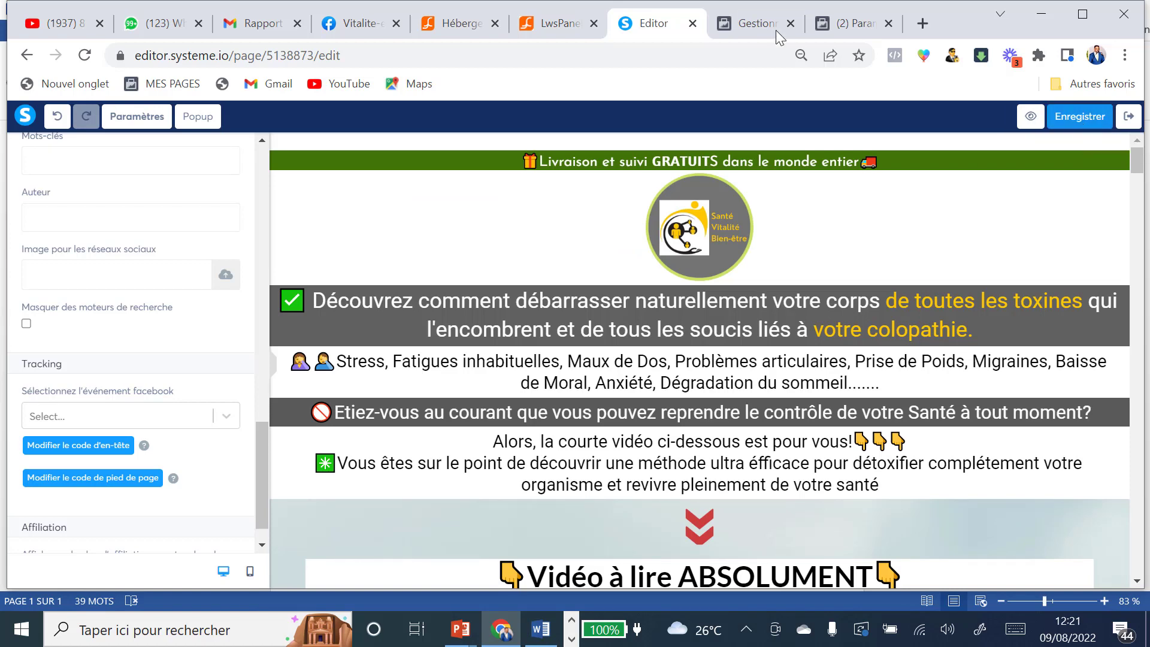
pyautogui.click(752, 28)
# Step: Select the funnel's order page step, then expand Ajouter au panier and copy its AddToCart script
pyautogui.scroll(5, 650, 360)
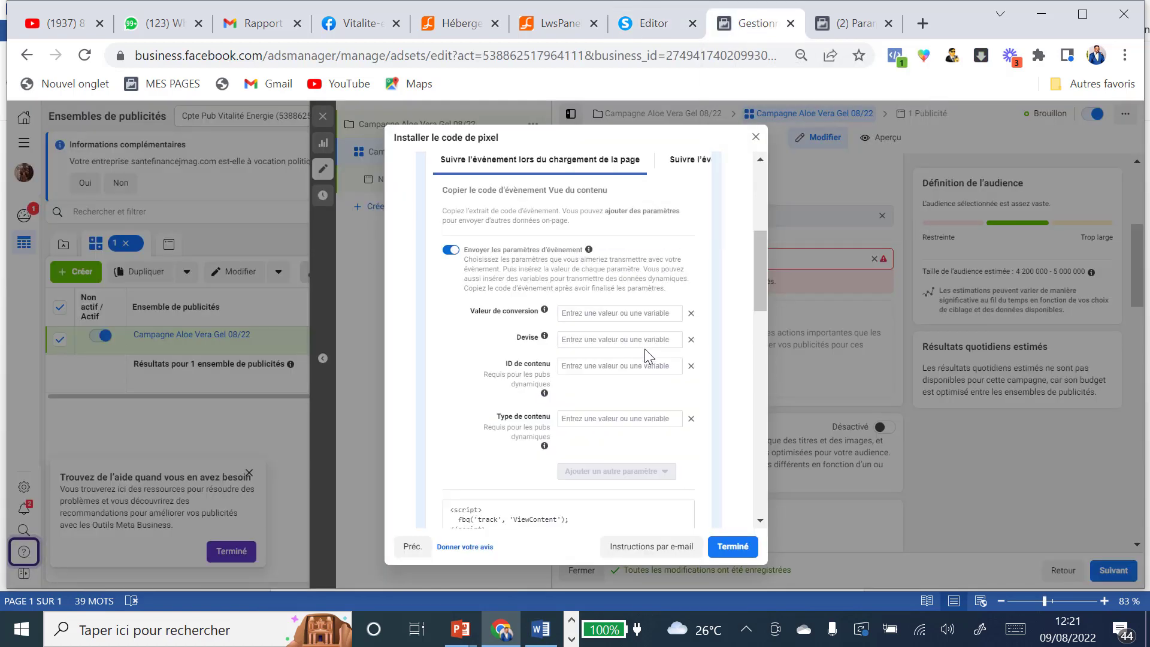
pyautogui.click(708, 187)
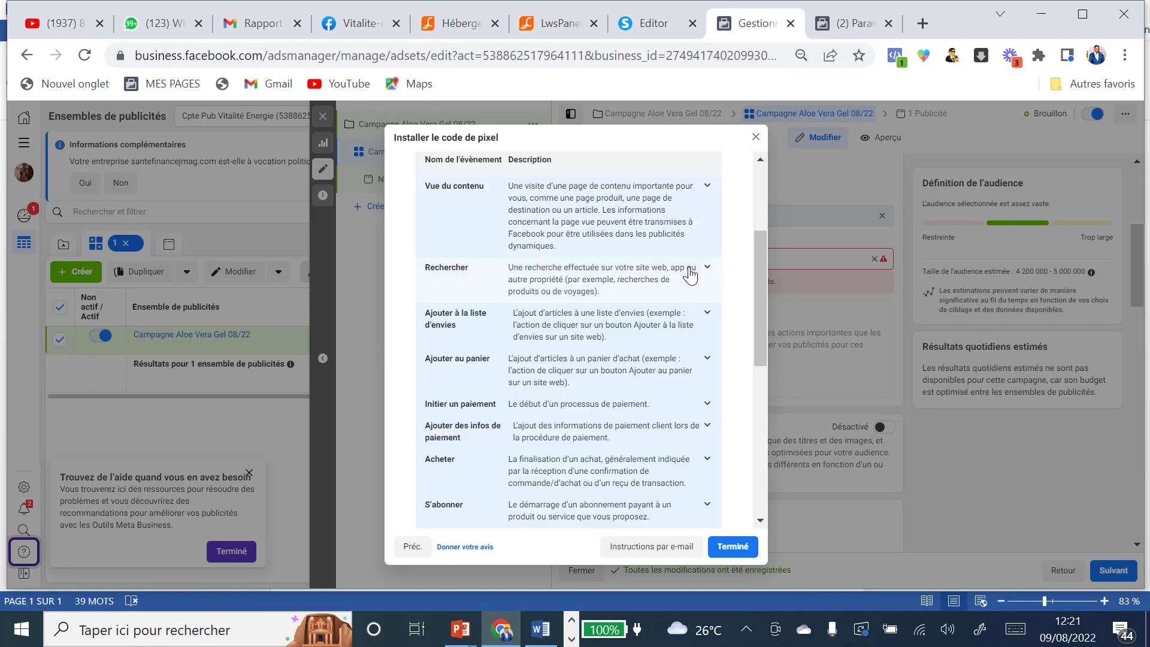
pyautogui.click(681, 27)
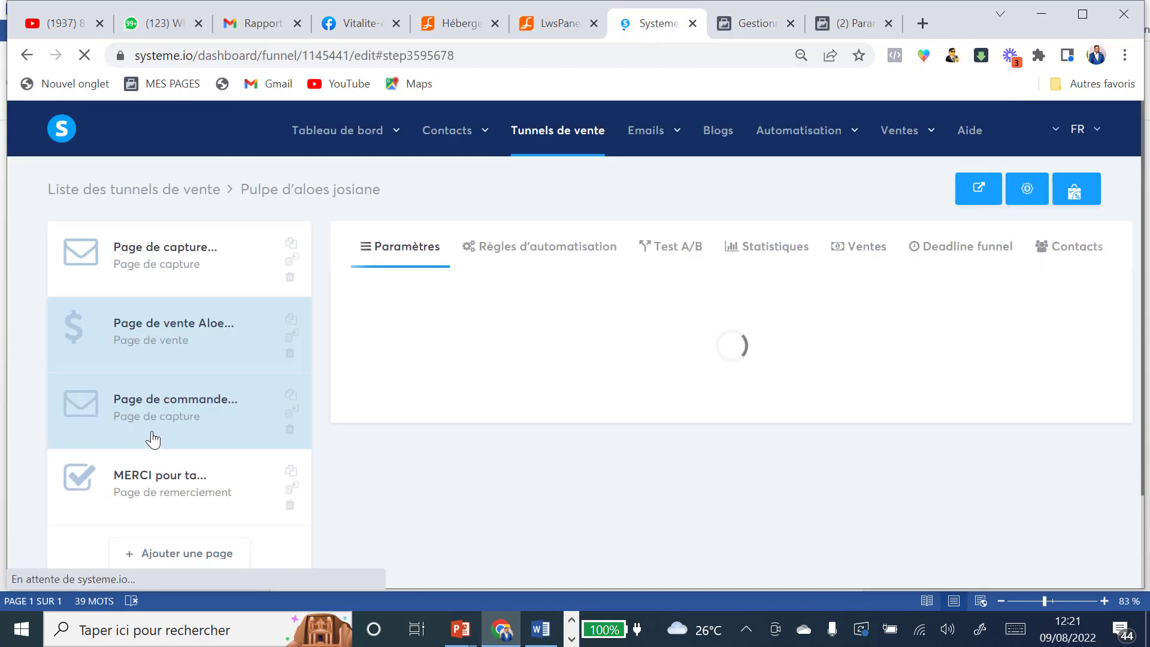
pyautogui.click(743, 23)
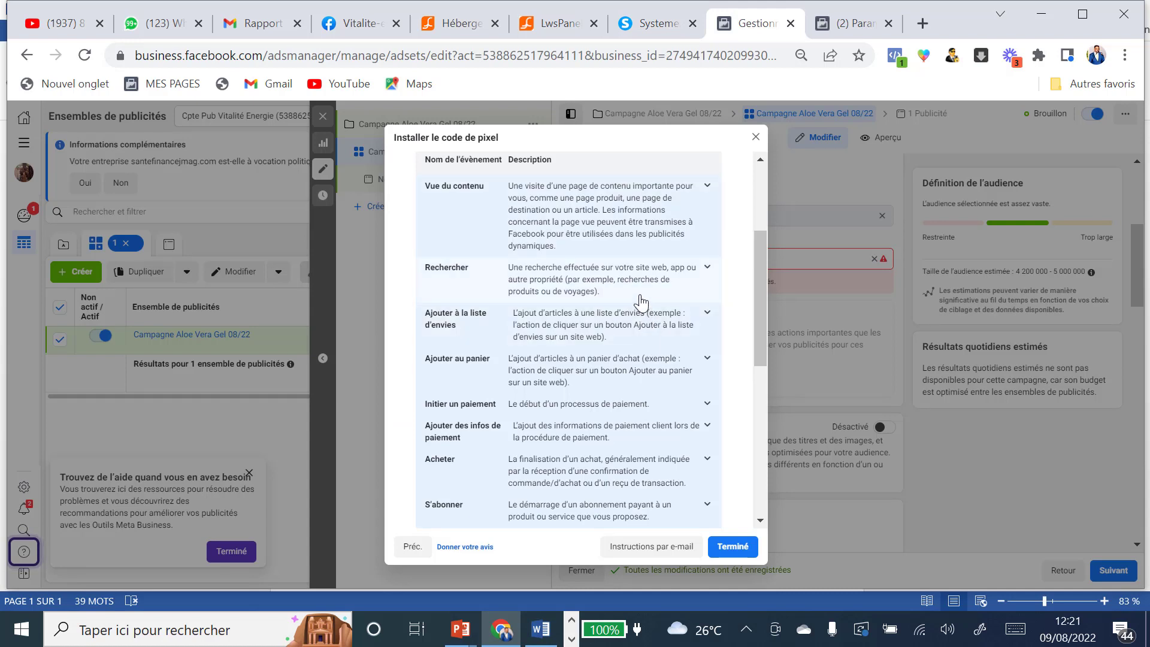
pyautogui.click(707, 362)
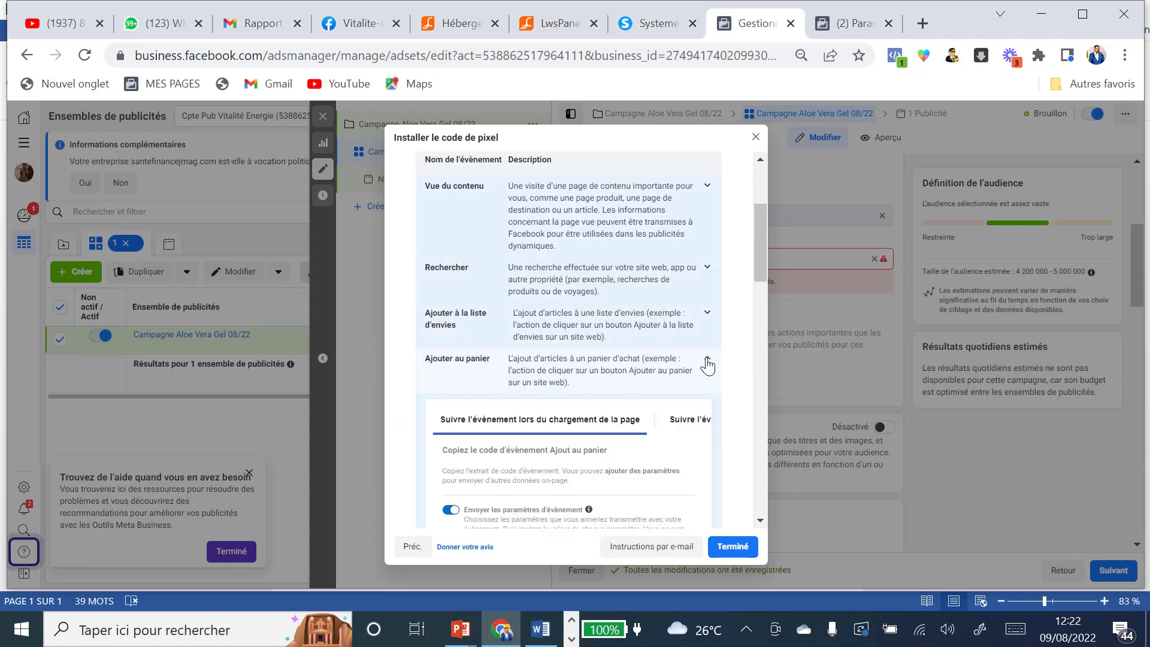
pyautogui.scroll(-5, 683, 377)
pyautogui.scroll(-3, 656, 372)
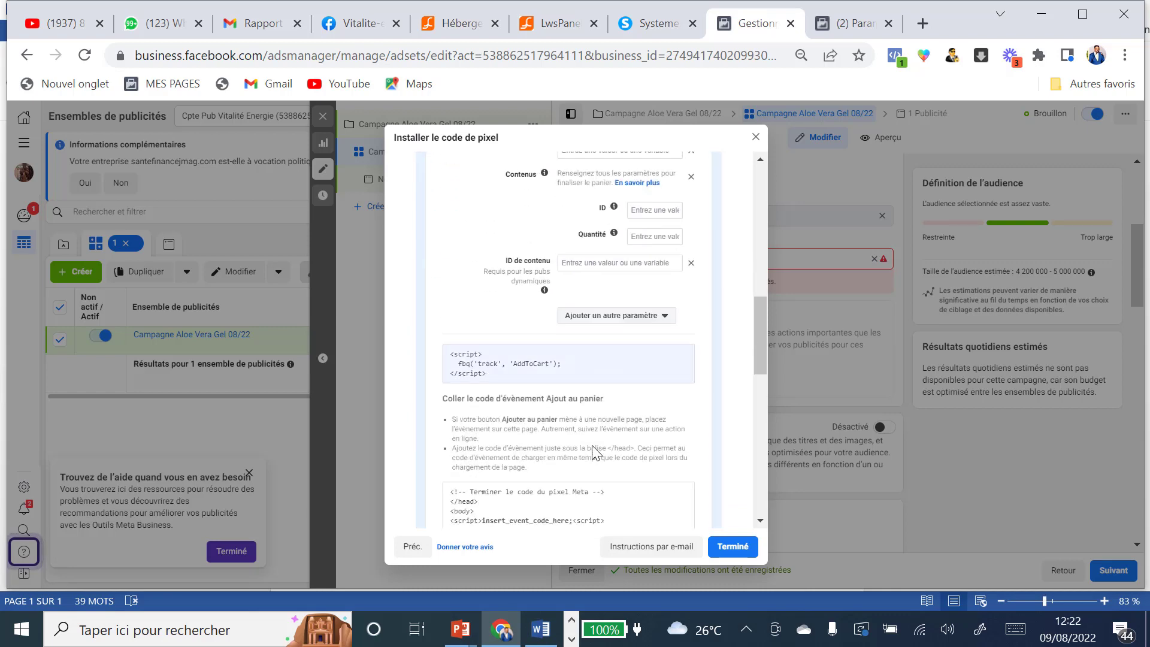
pyautogui.click(570, 362)
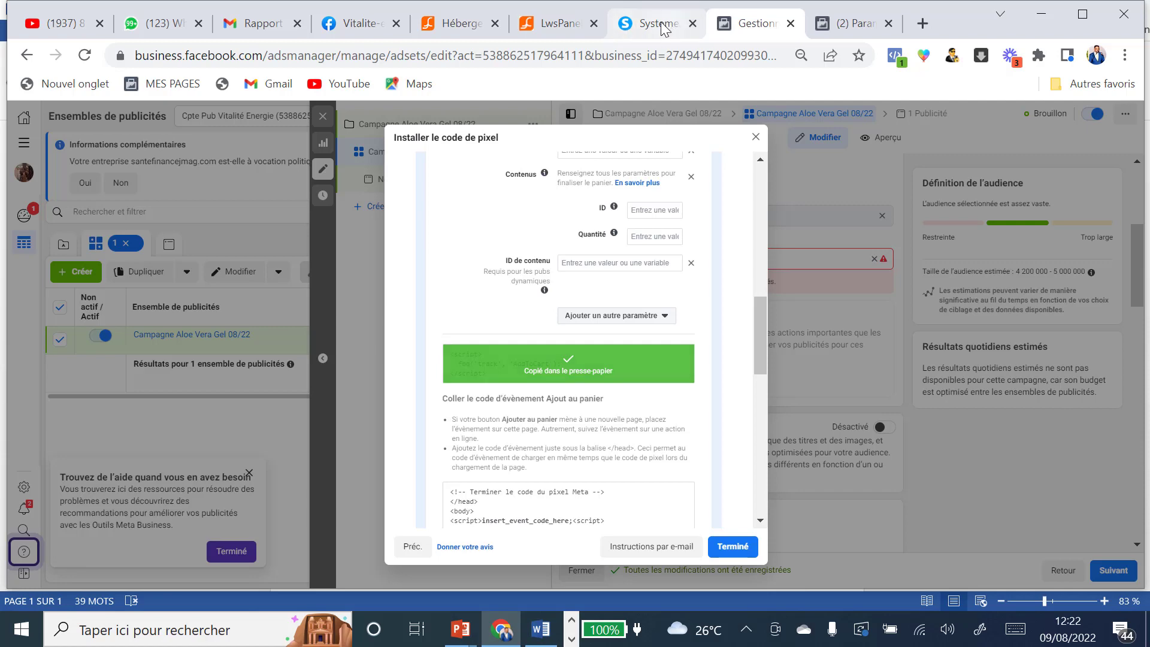
pyautogui.click(661, 27)
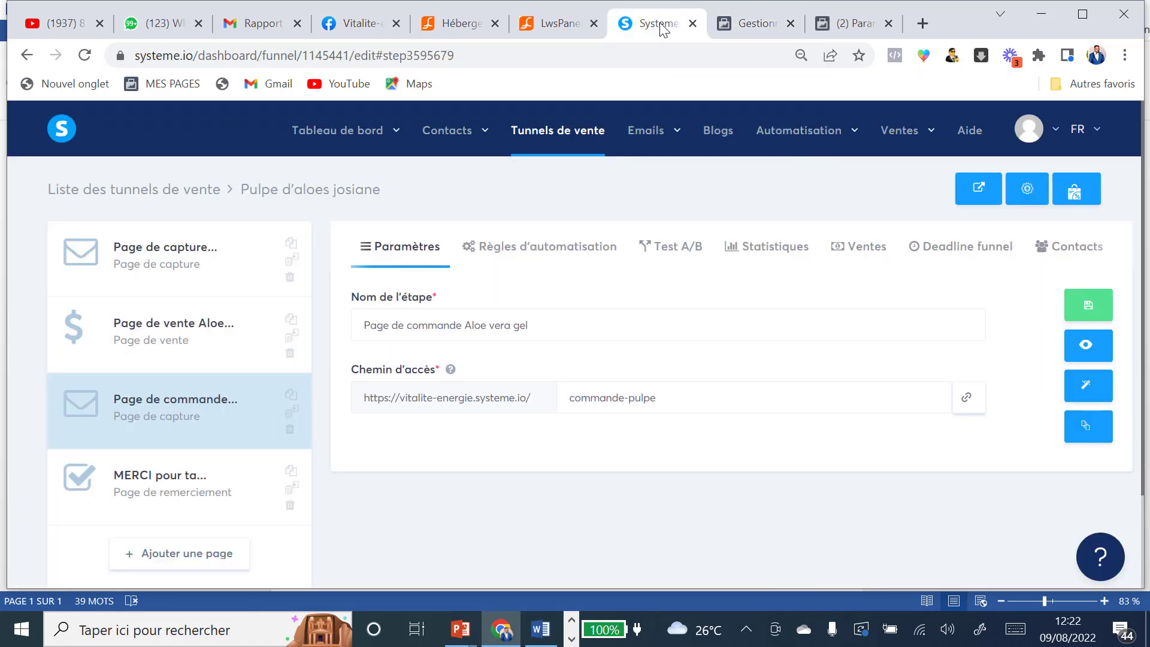
# Step: Replace the order page's ViewContent header script with the AddToCart code, save, and exit the editor
pyautogui.click(1081, 392)
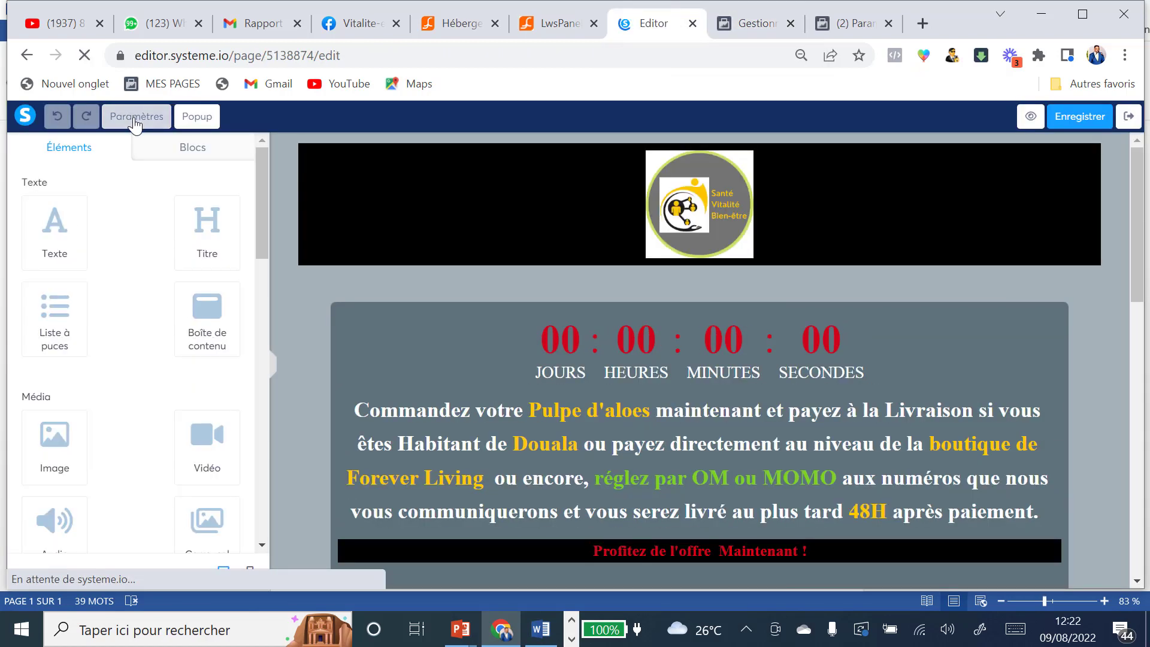
pyautogui.scroll(-10, 144, 297)
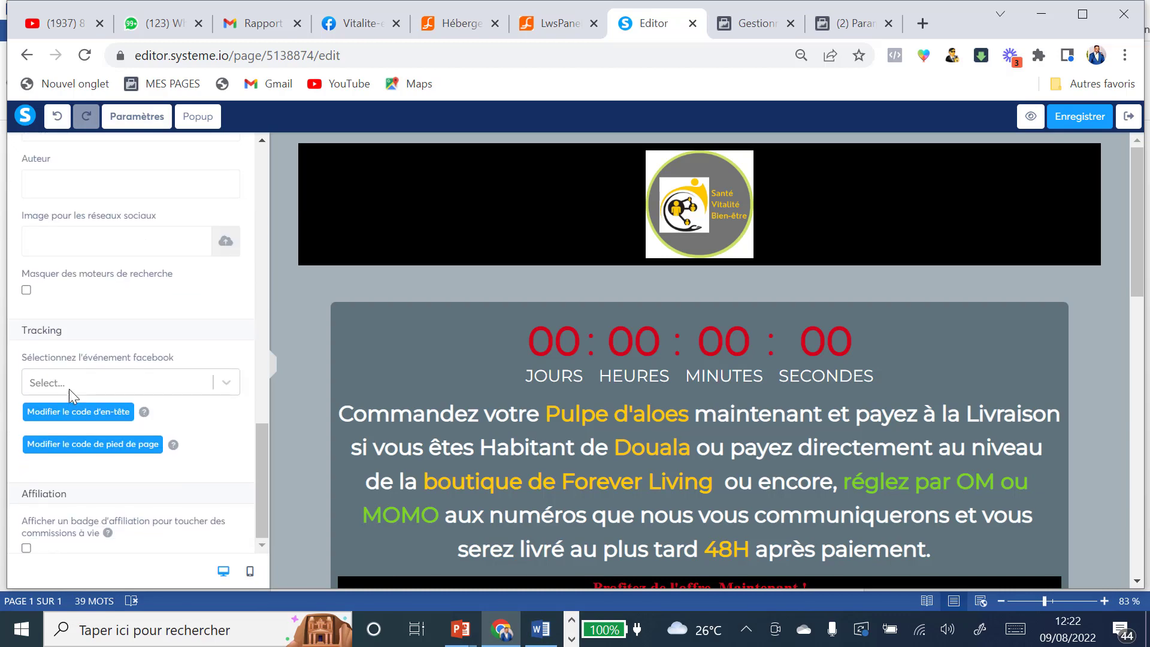
pyautogui.click(70, 414)
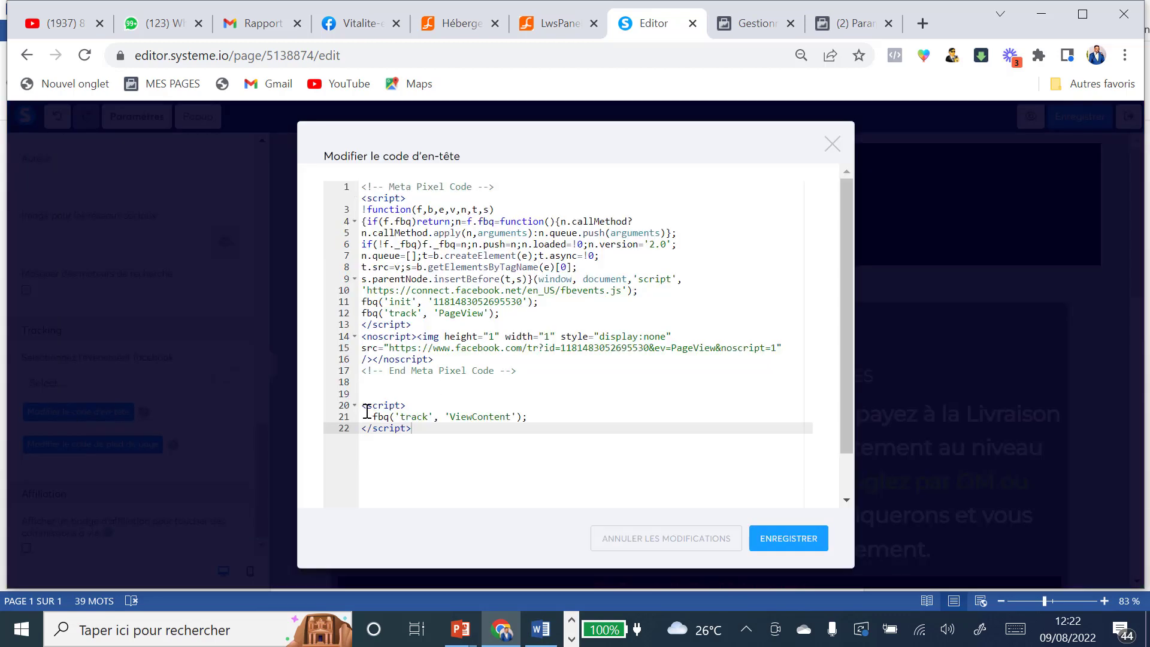
pyautogui.moveTo(363, 406); pyautogui.dragTo(539, 425)
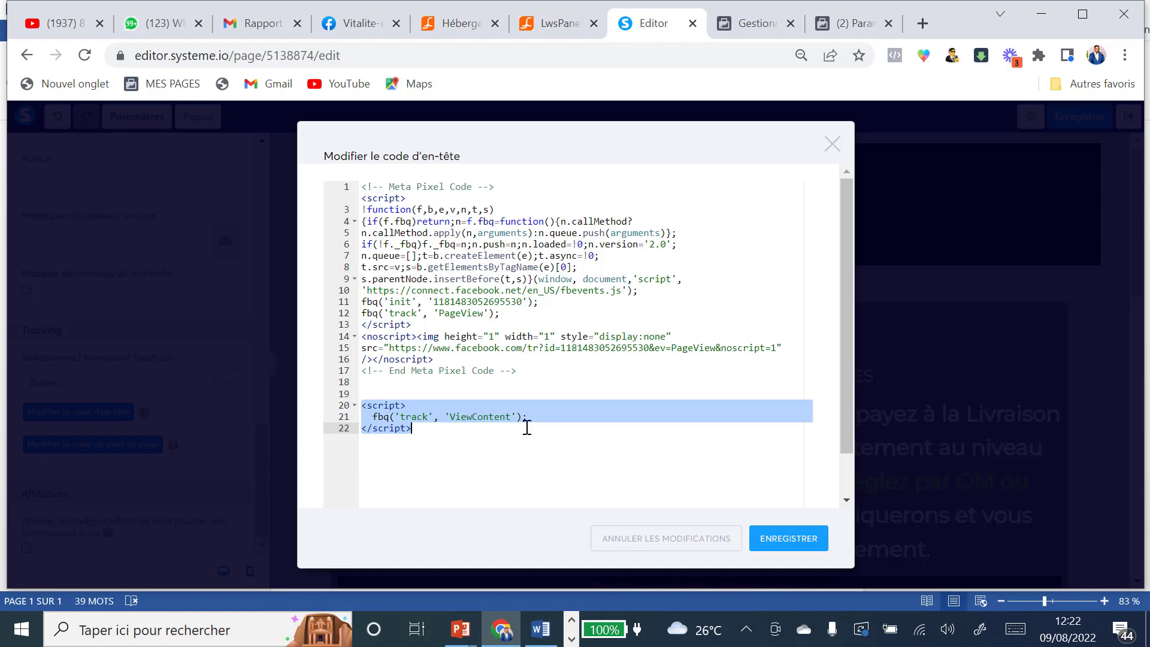
pyautogui.hotkey('ctrl', 'v')
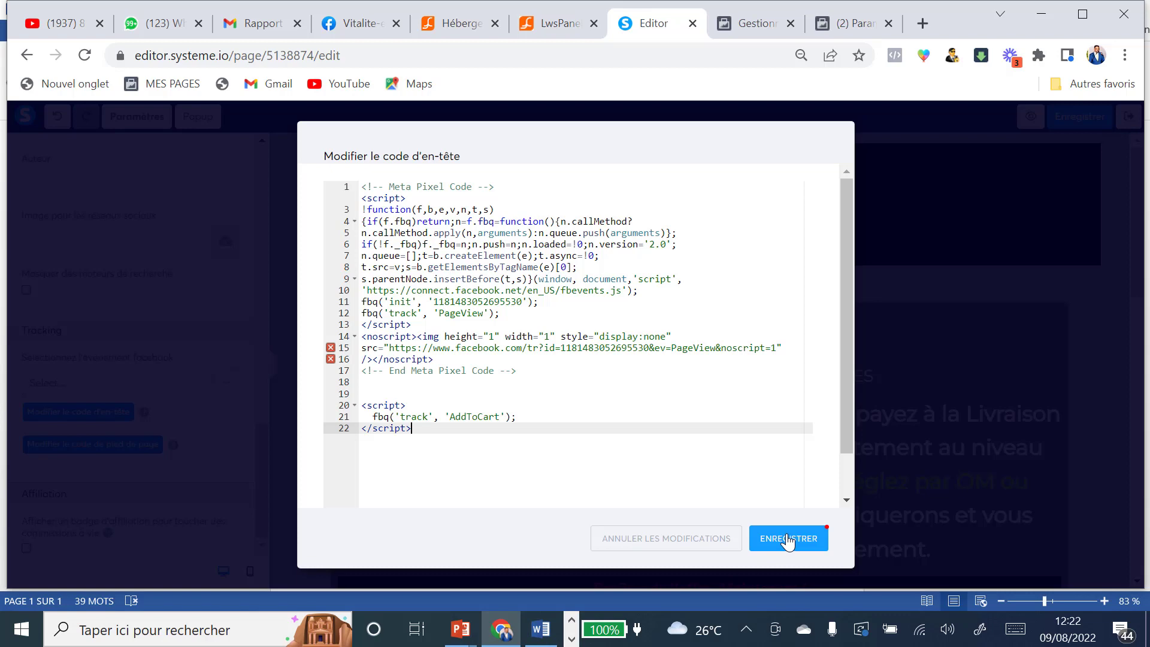
pyautogui.click(789, 541)
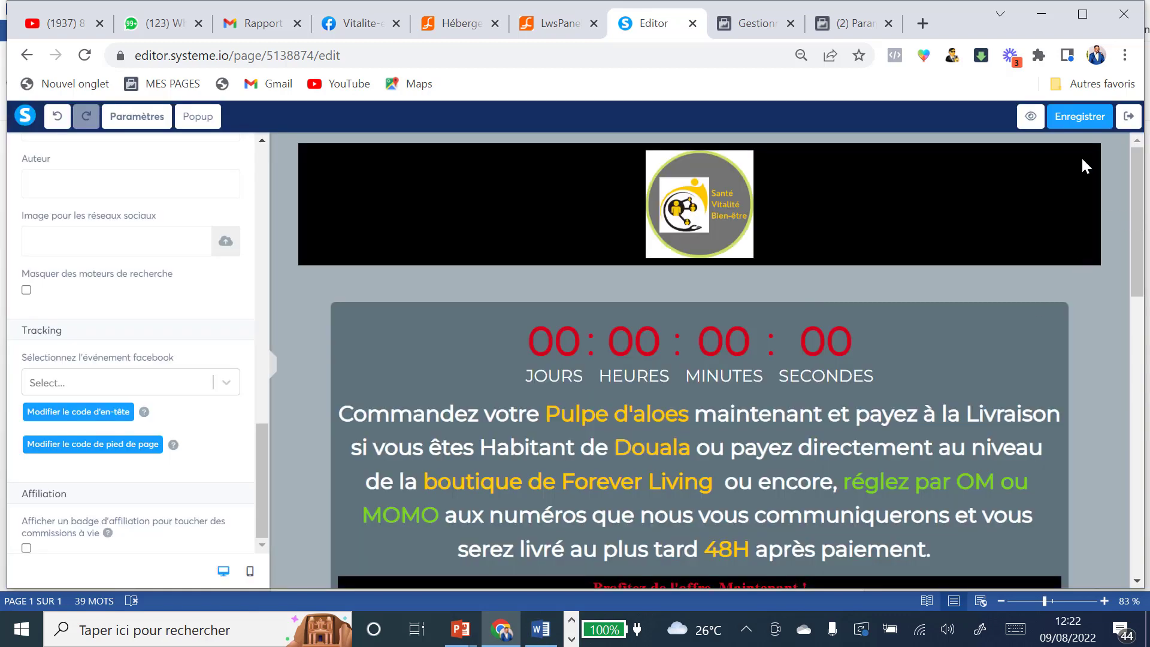
pyautogui.click(1081, 120)
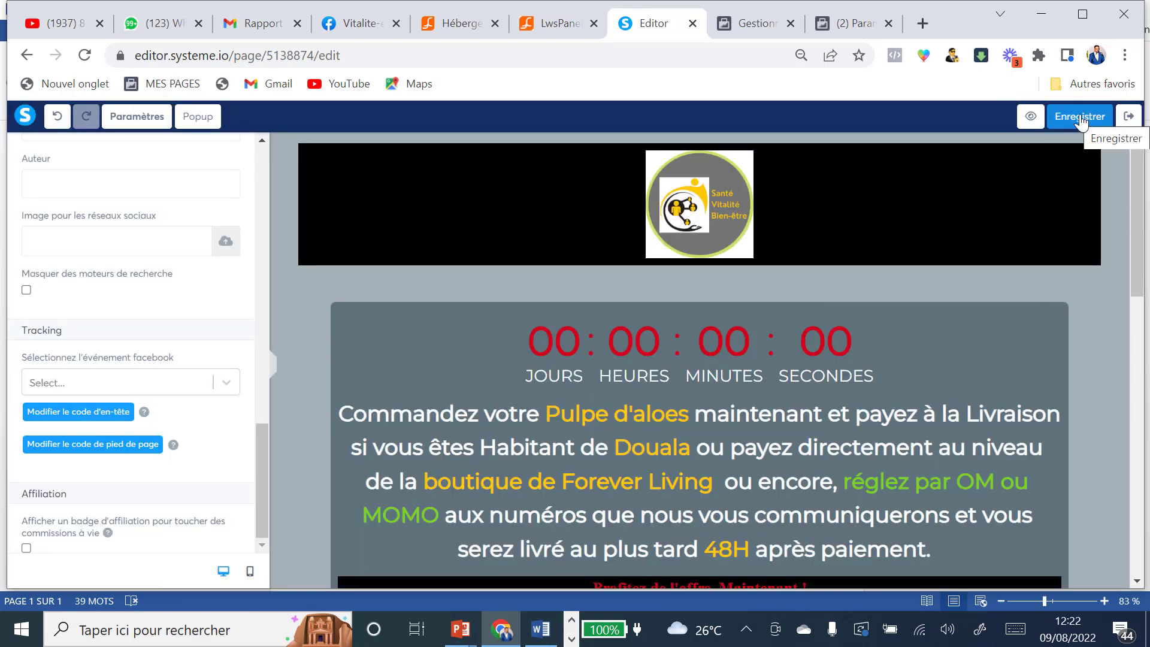
pyautogui.click(1130, 118)
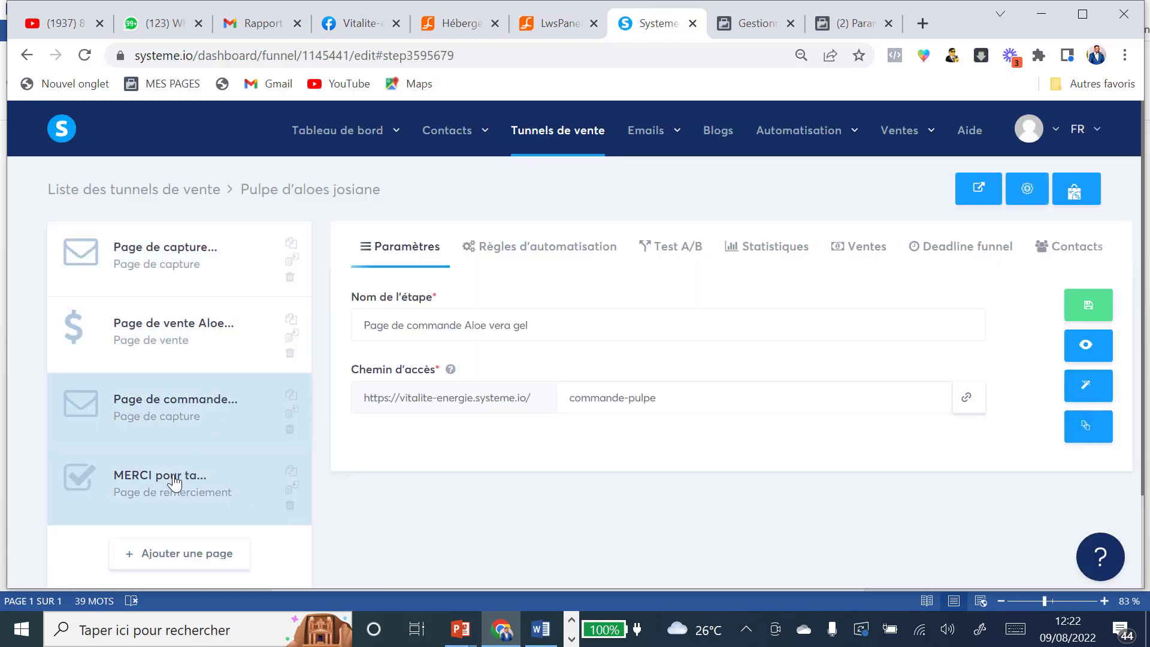
# Step: Select the MERCI pour ta commande thank-you step and collapse Ajouter au panier in the pixel instructions
pyautogui.click(174, 484)
pyautogui.click(756, 23)
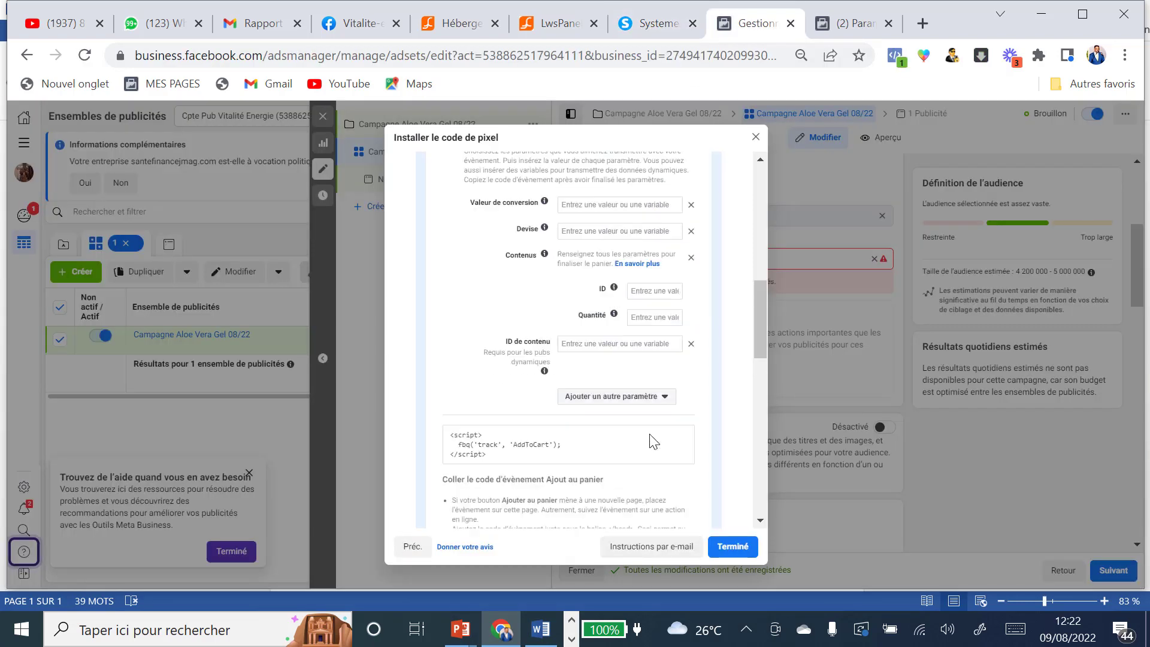
pyautogui.scroll(5, 649, 437)
pyautogui.click(707, 275)
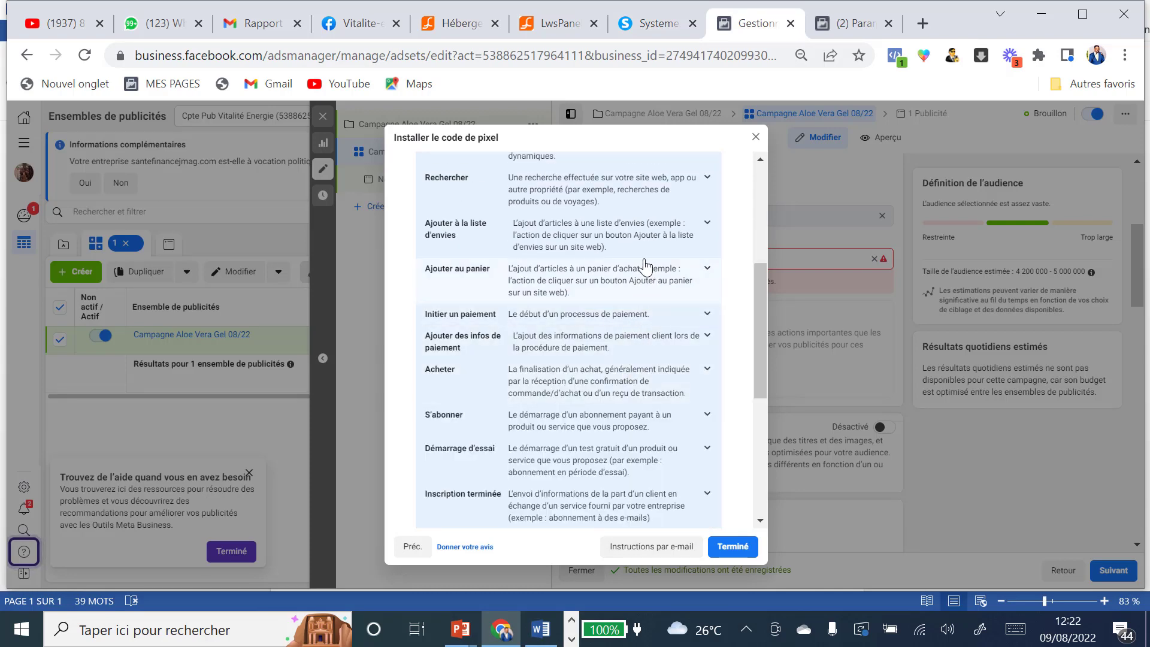
# Step: Expand the Acheter event and copy its Purchase event script
pyautogui.scroll(-2, 645, 265)
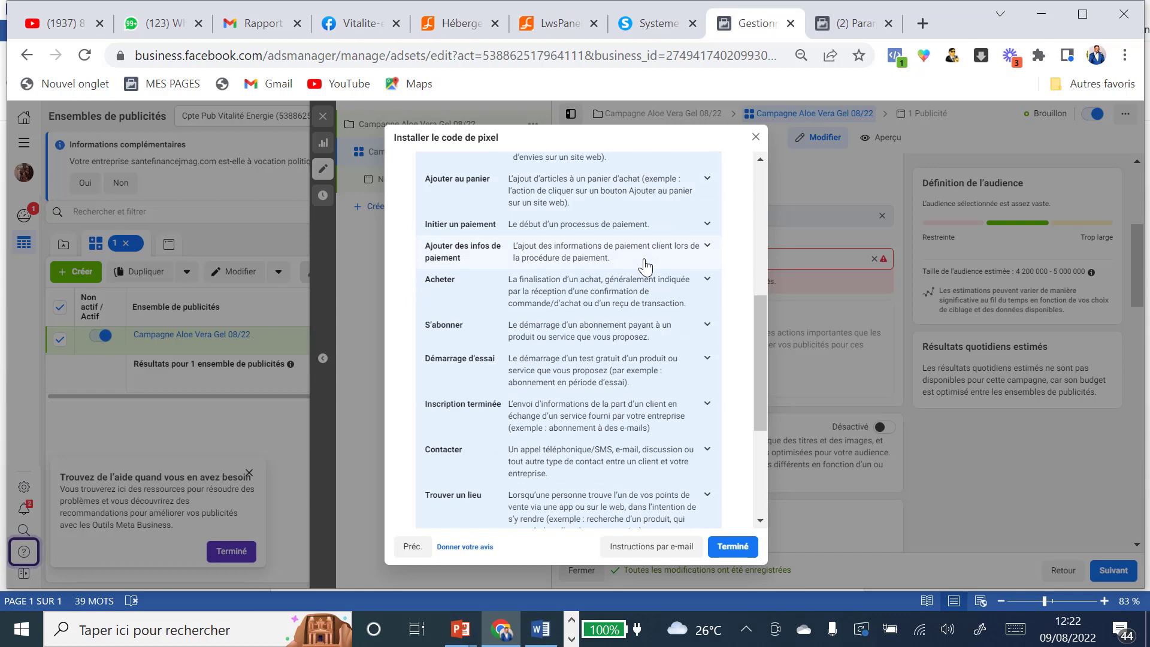
pyautogui.scroll(-4, 644, 265)
pyautogui.scroll(2, 645, 265)
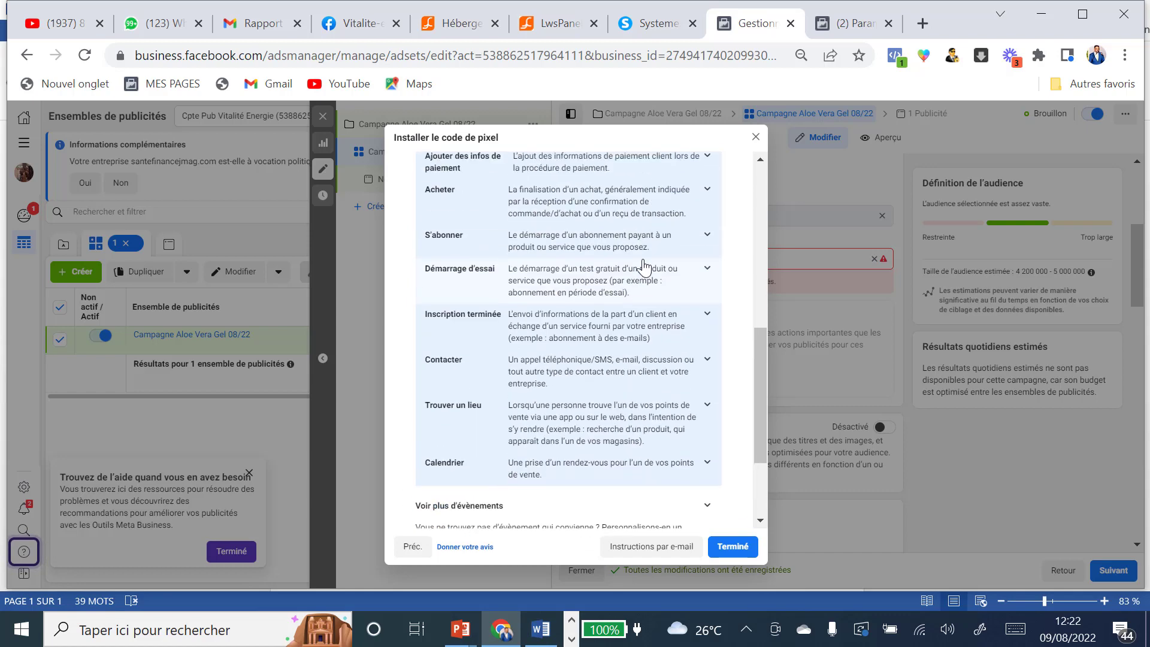
pyautogui.scroll(4, 645, 266)
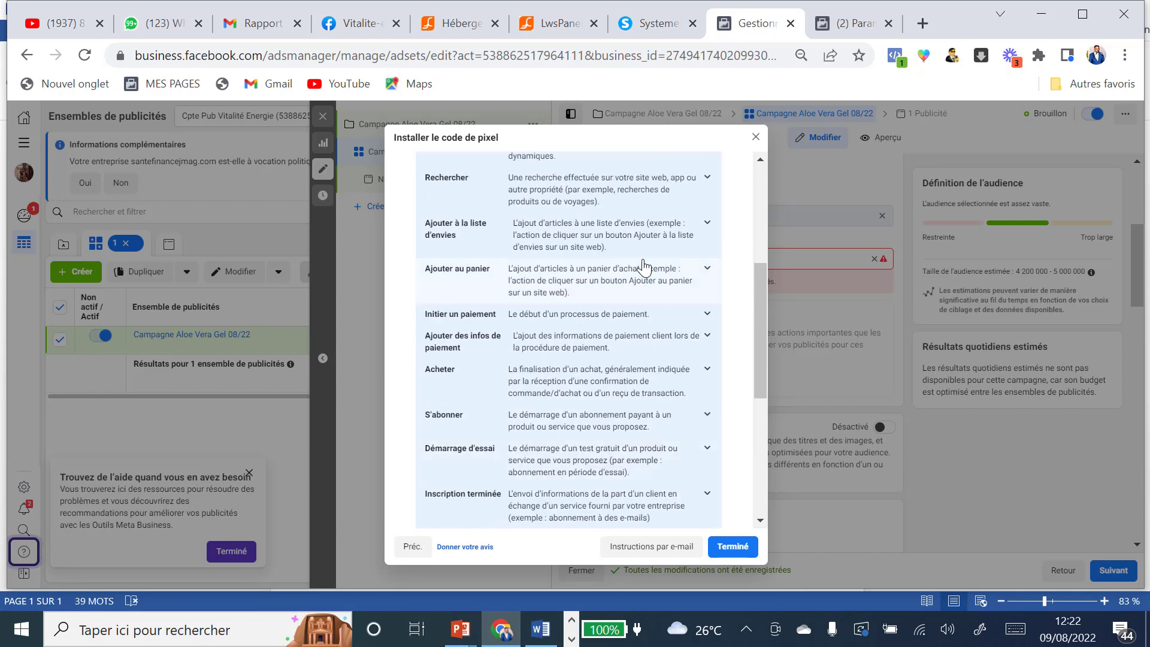
pyautogui.scroll(2, 659, 267)
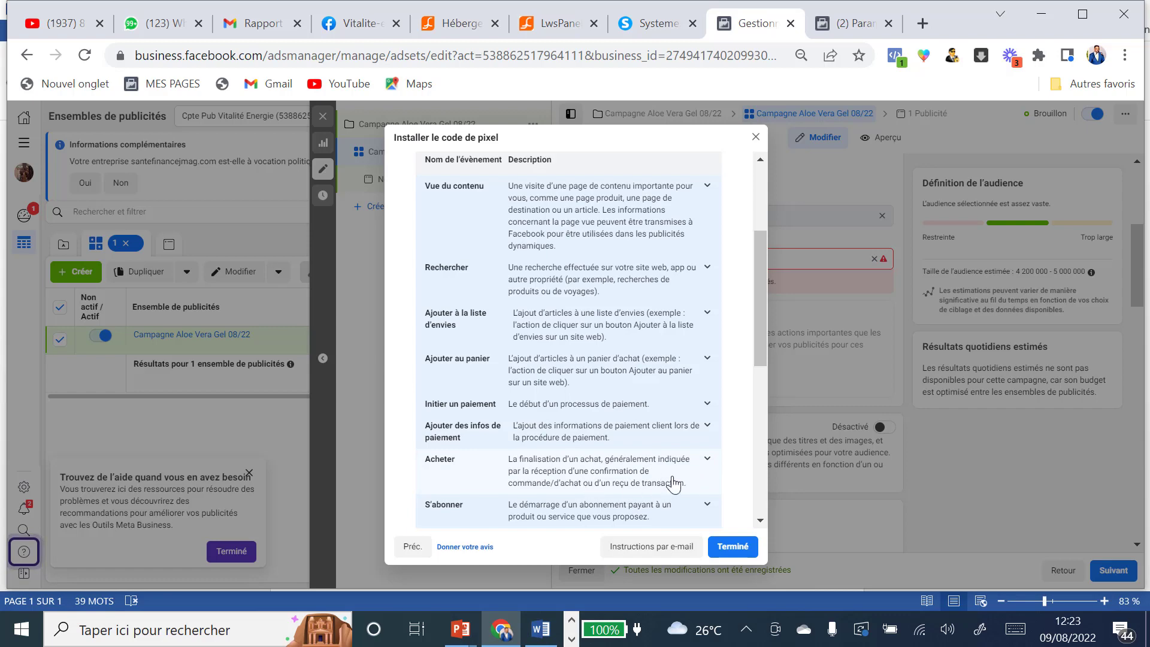
pyautogui.click(708, 462)
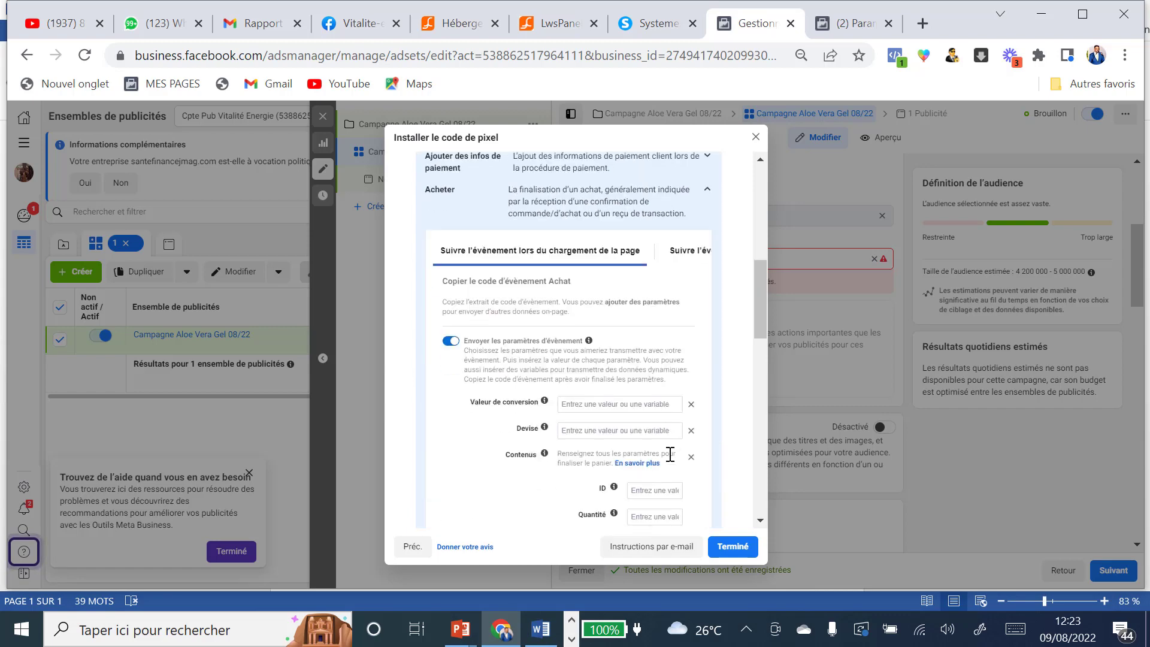
pyautogui.scroll(-3, 671, 457)
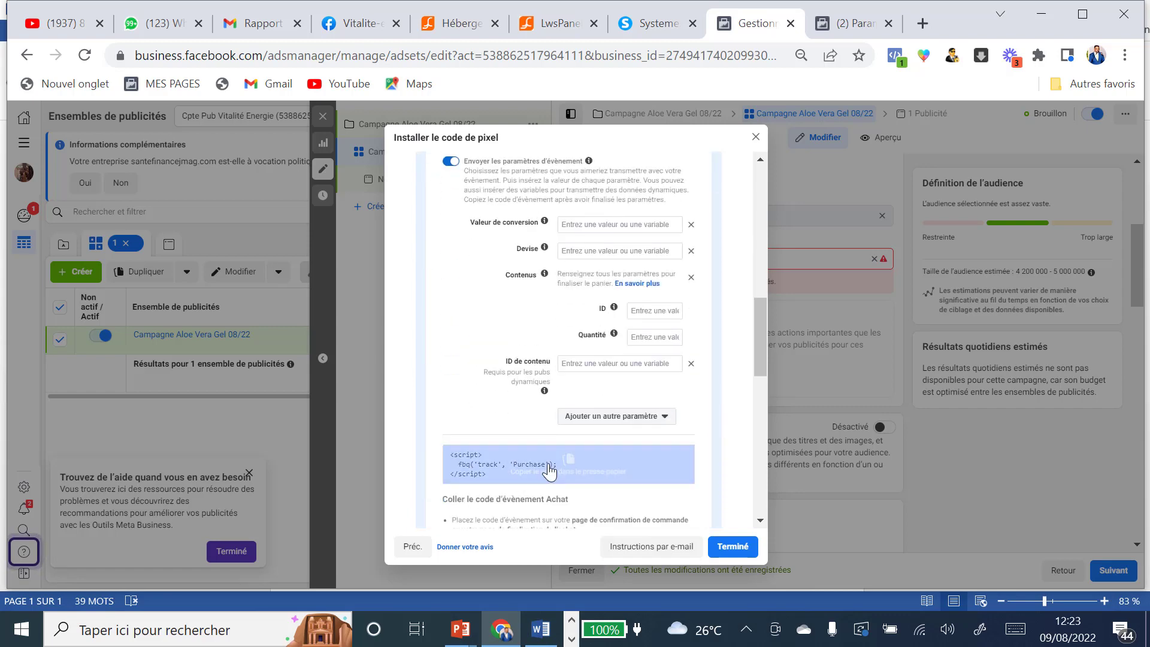
pyautogui.click(568, 465)
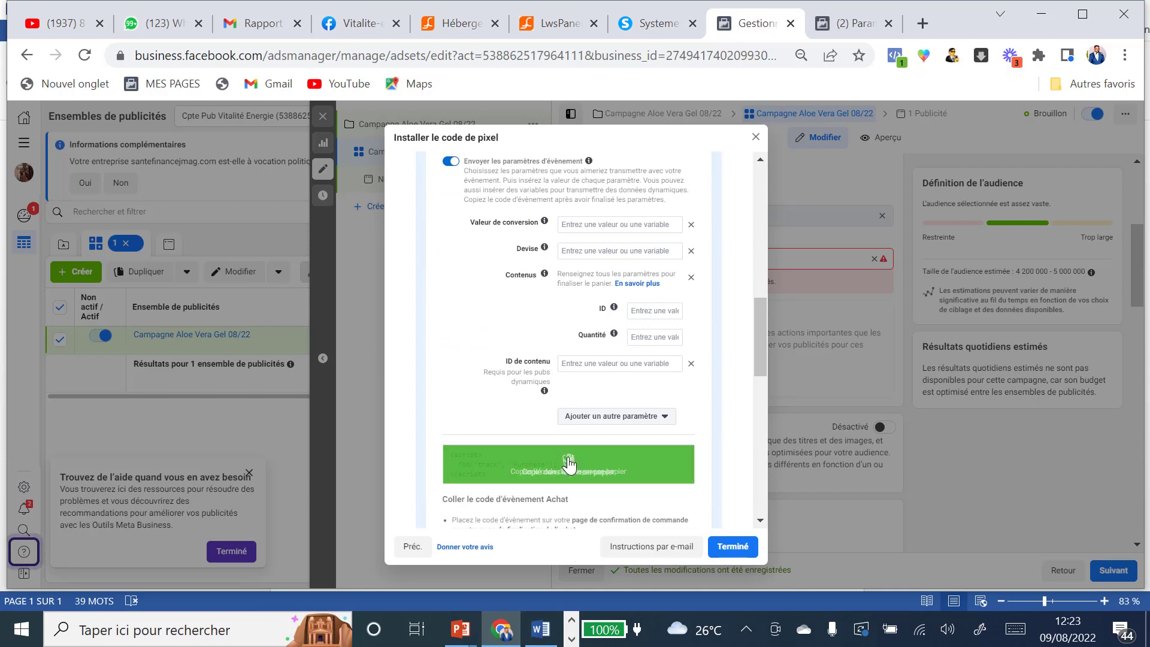
pyautogui.click(657, 24)
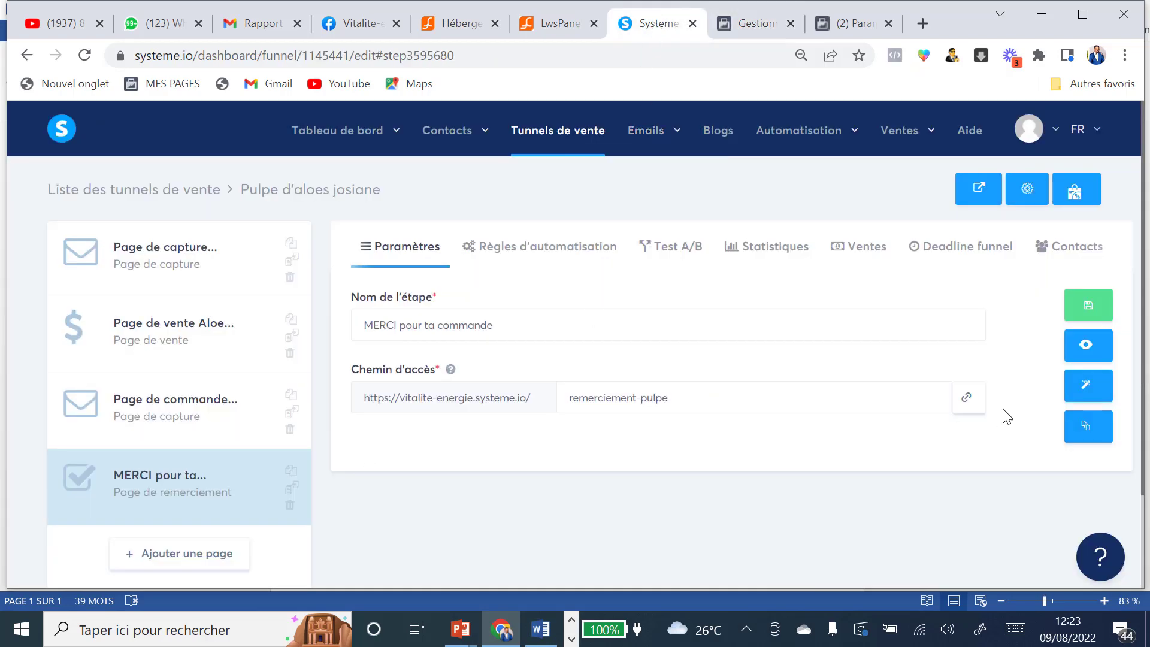
# Step: Paste the Purchase script over the thank-you page's ViewContent header lines 20–22, save, and exit
pyautogui.click(1093, 396)
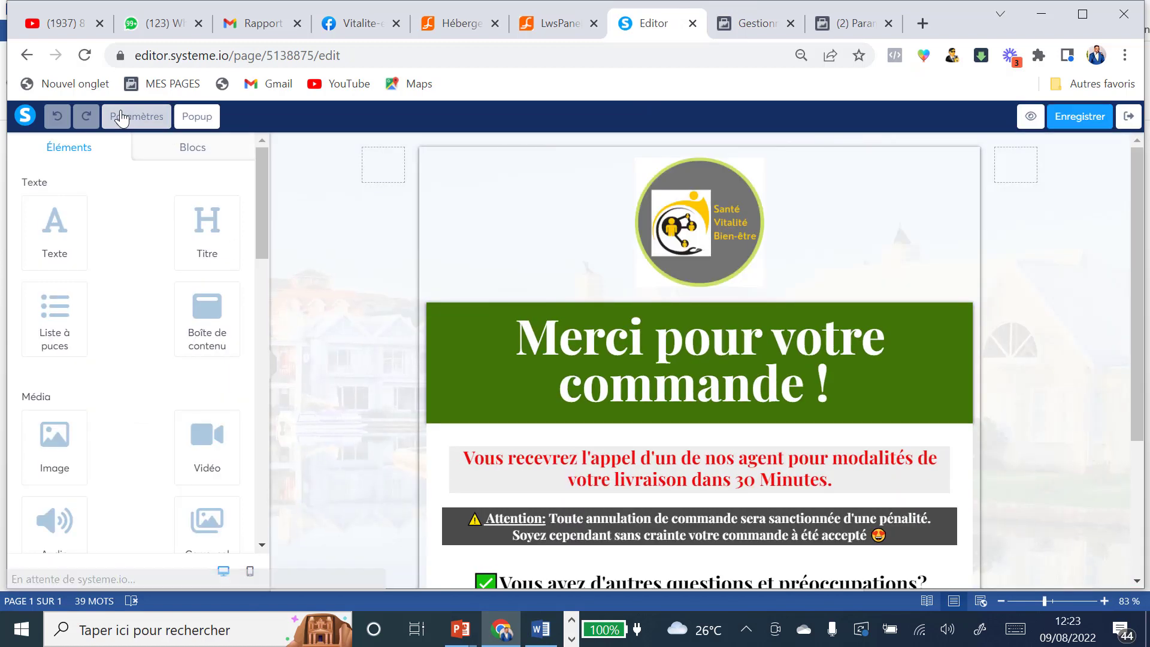
pyautogui.click(121, 118)
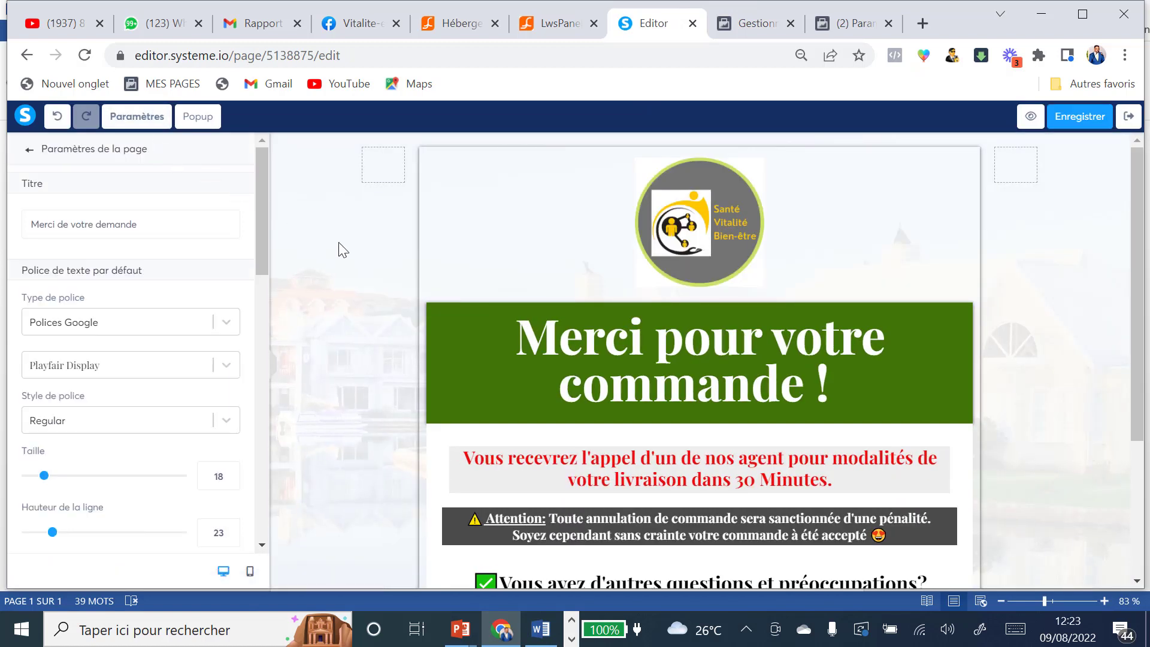
pyautogui.scroll(-10, 206, 364)
pyautogui.scroll(-3, 89, 464)
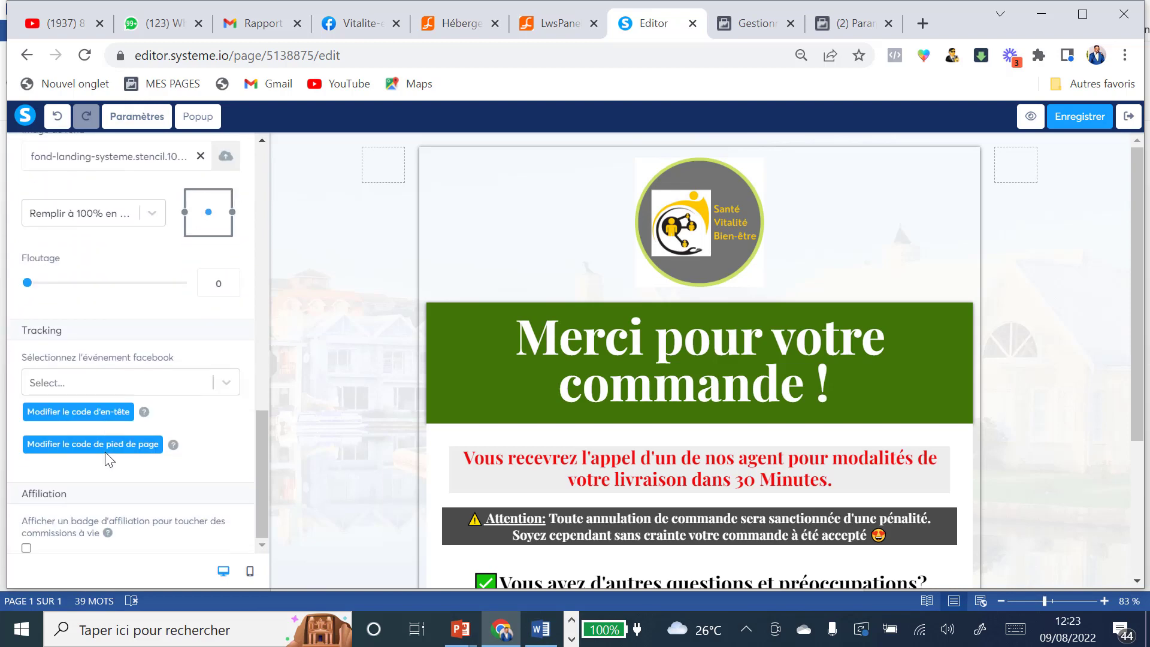
pyautogui.click(91, 413)
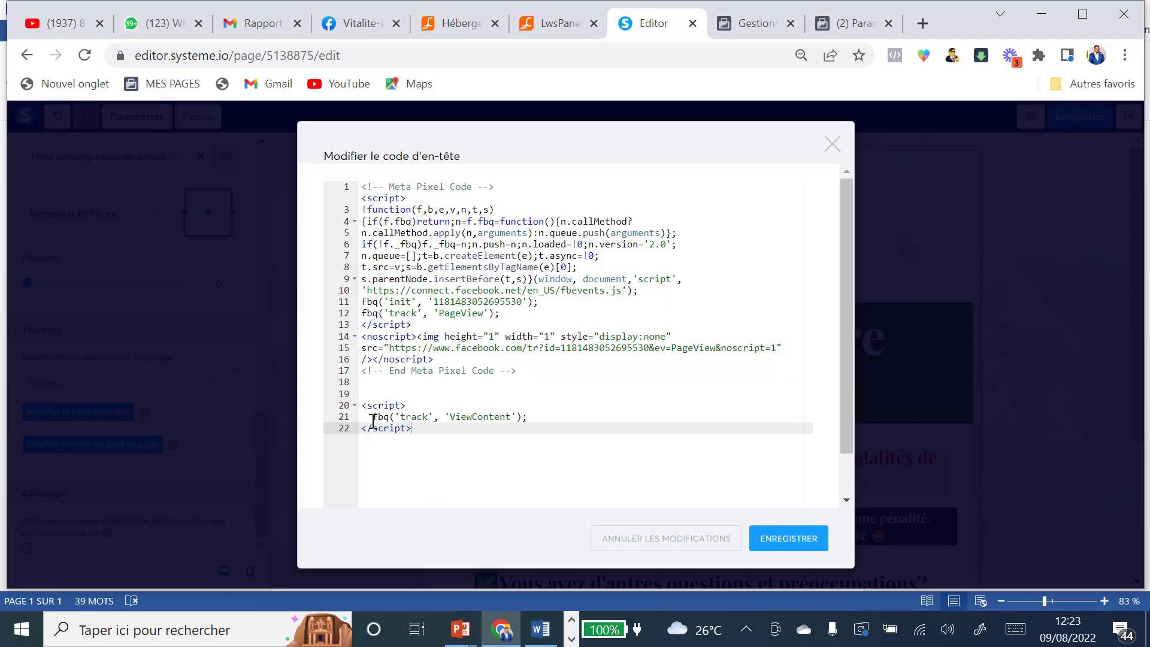
pyautogui.moveTo(363, 411); pyautogui.dragTo(552, 429)
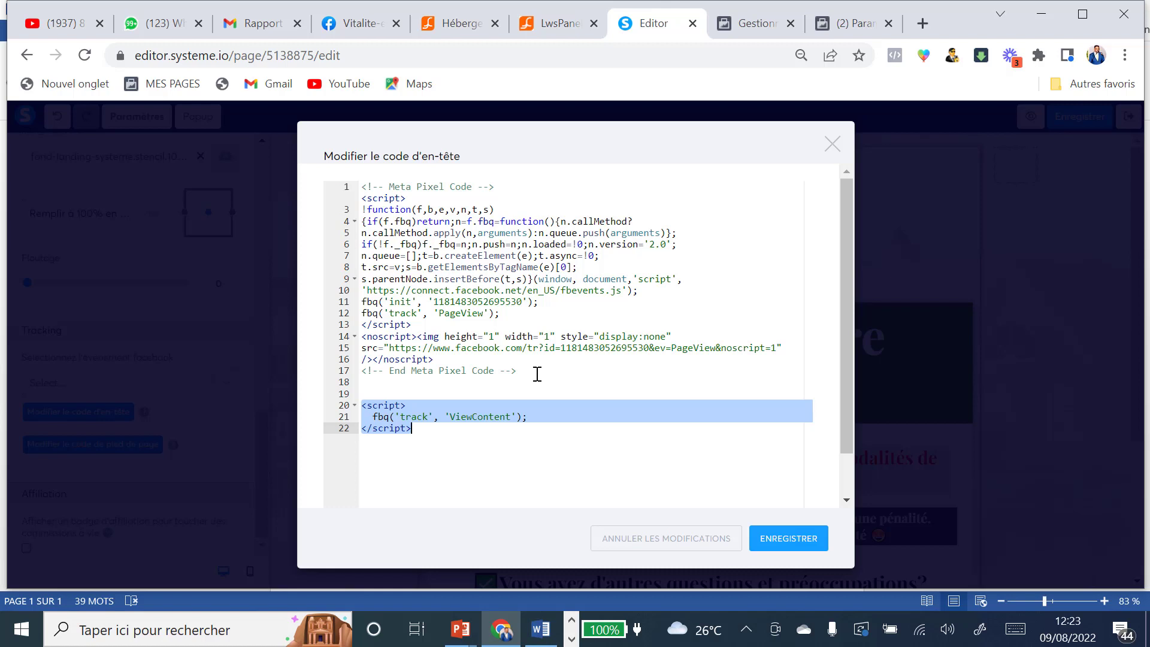
pyautogui.write("<script>   fbq('track', 'Purchase'); </script>")
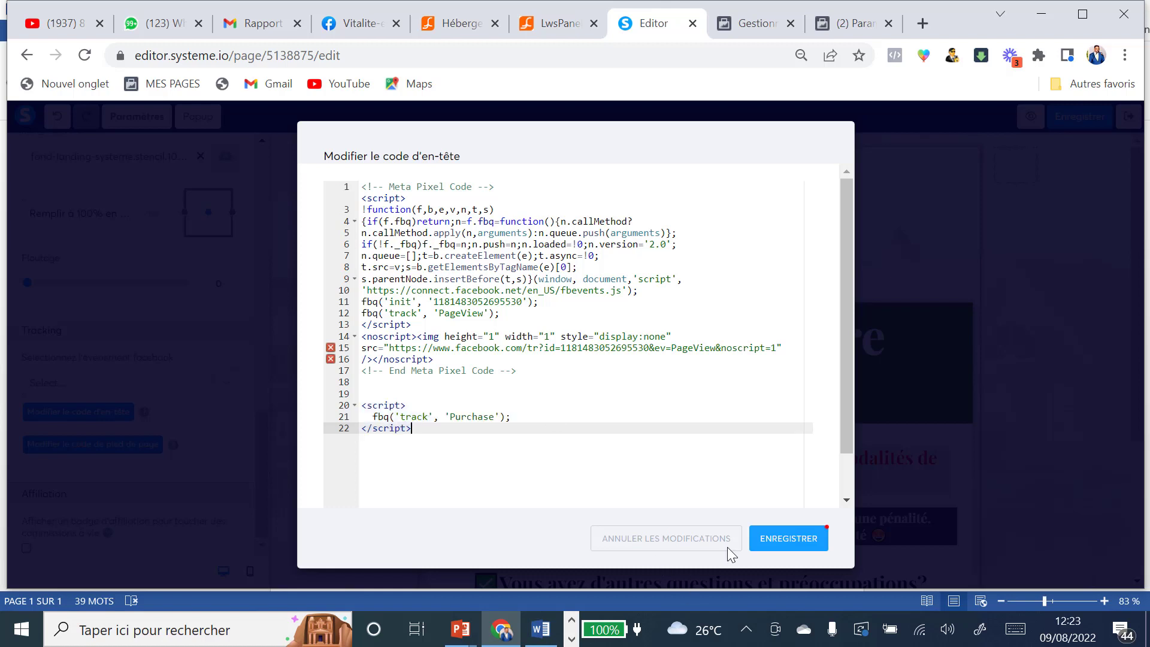
pyautogui.click(803, 548)
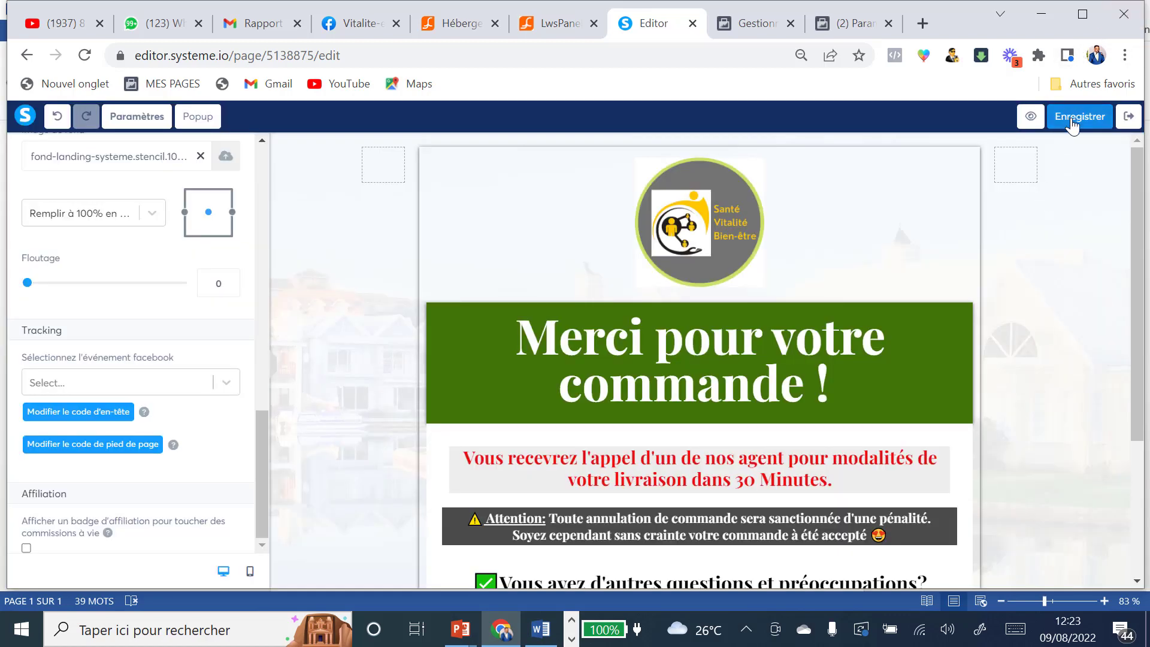
pyautogui.click(1073, 118)
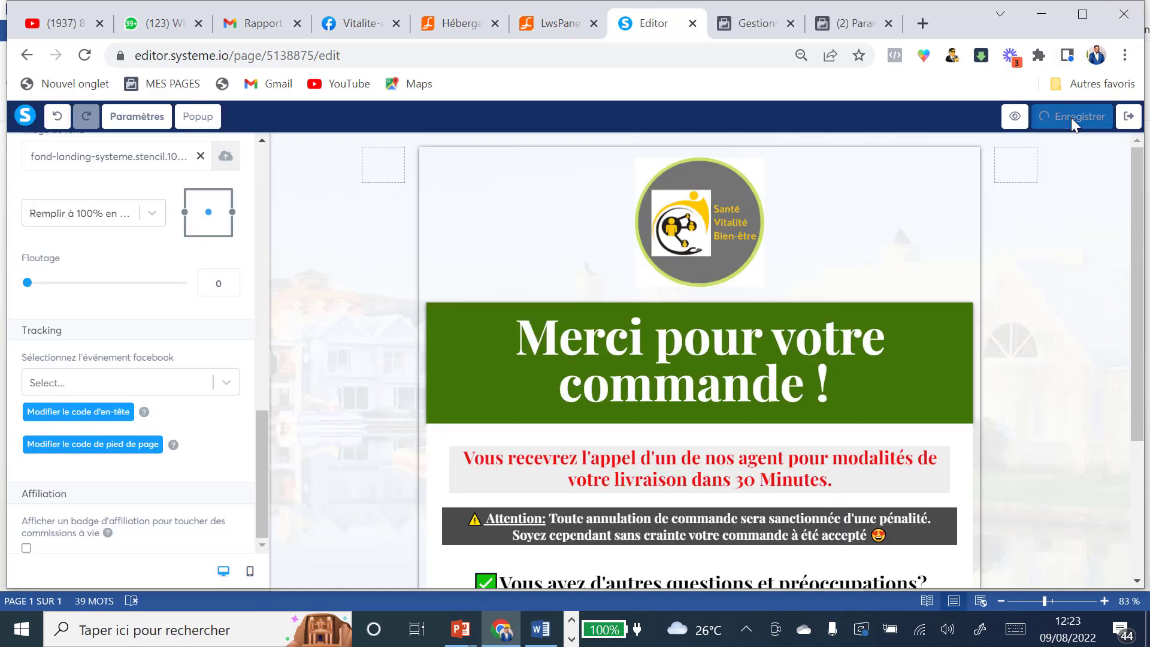
pyautogui.click(1129, 117)
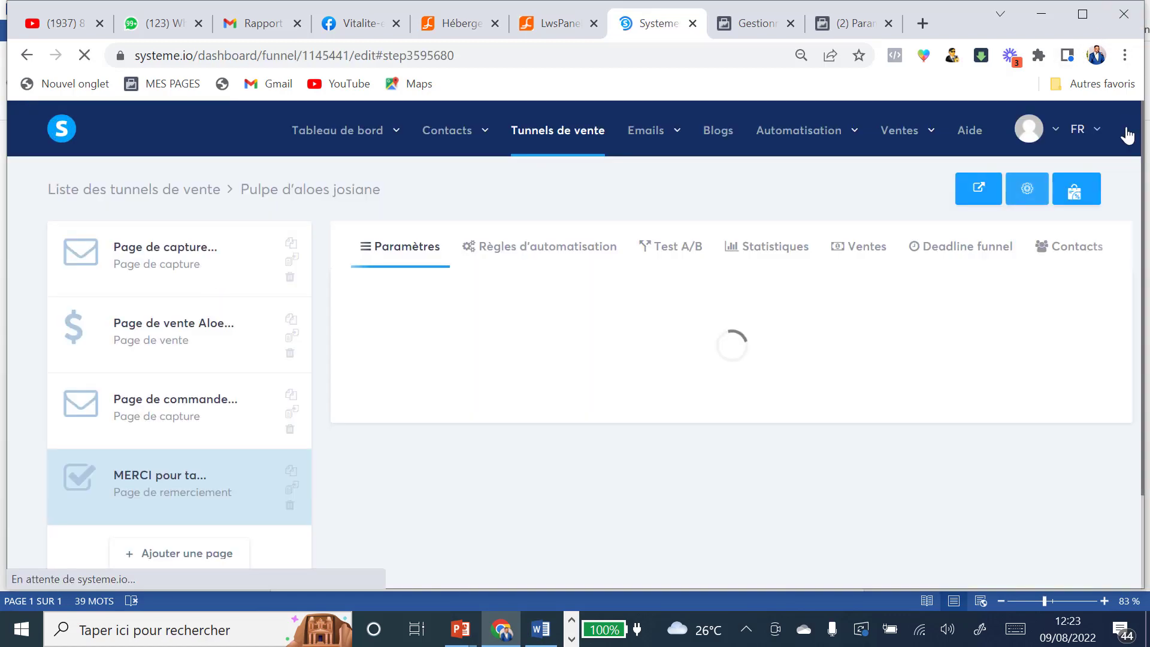
# Step: Check the Chemin d'accès of the capture, vente, commande and MERCI steps, then return to Ads Manager
pyautogui.click(153, 253)
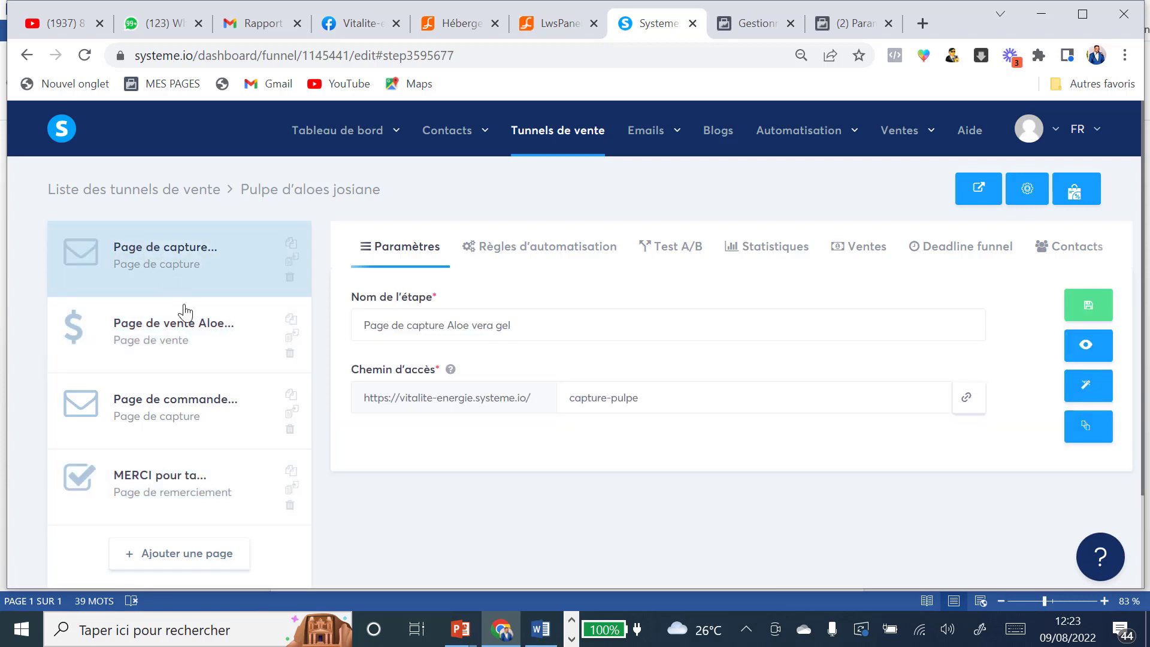
pyautogui.click(190, 325)
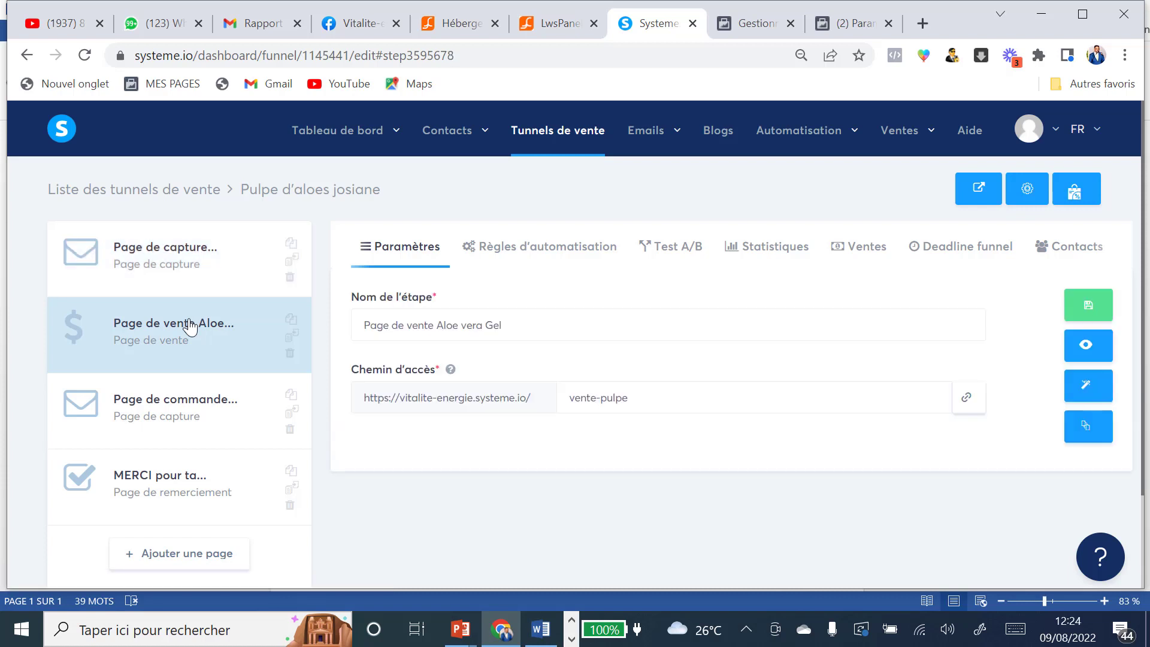
pyautogui.click(195, 405)
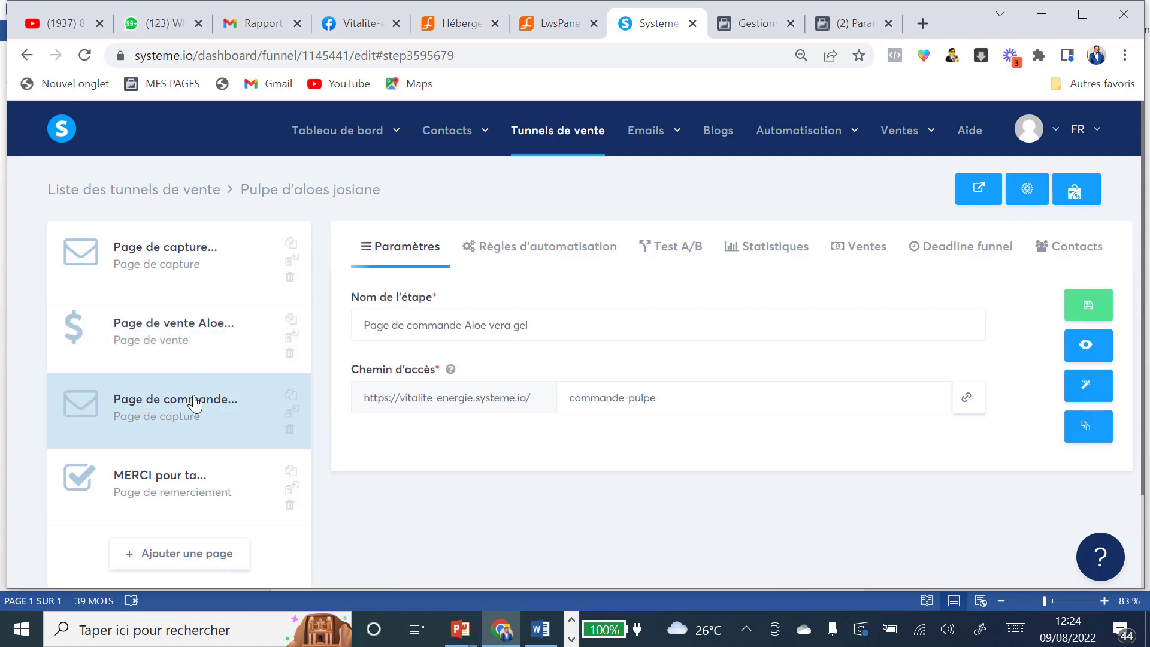
pyautogui.click(194, 481)
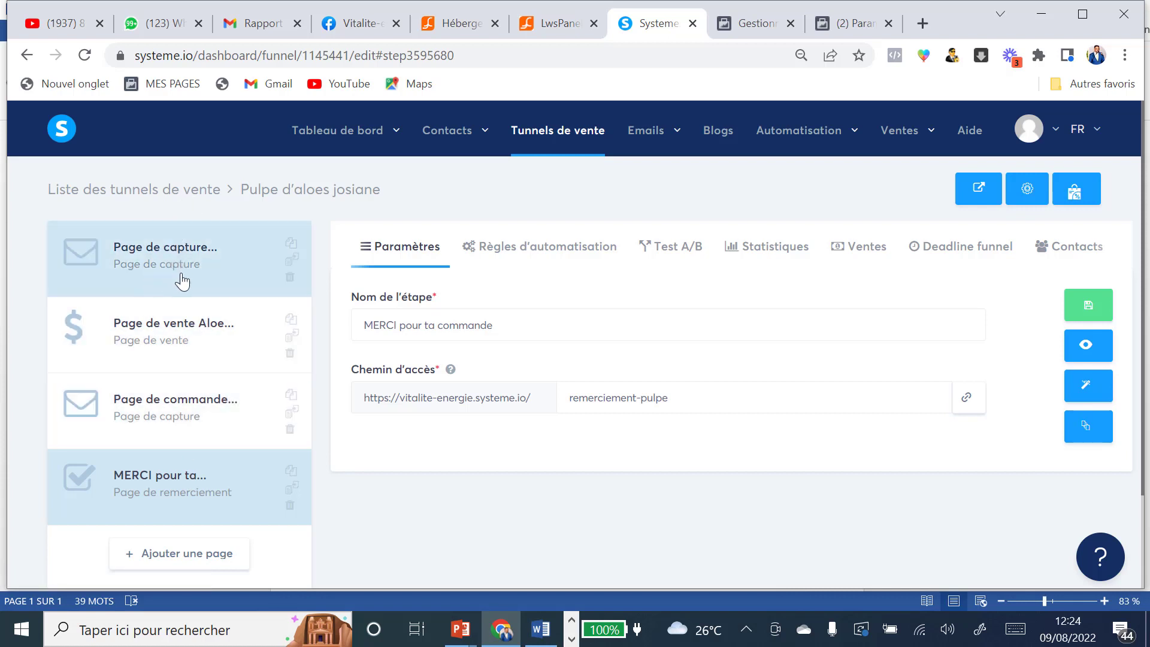
pyautogui.click(756, 24)
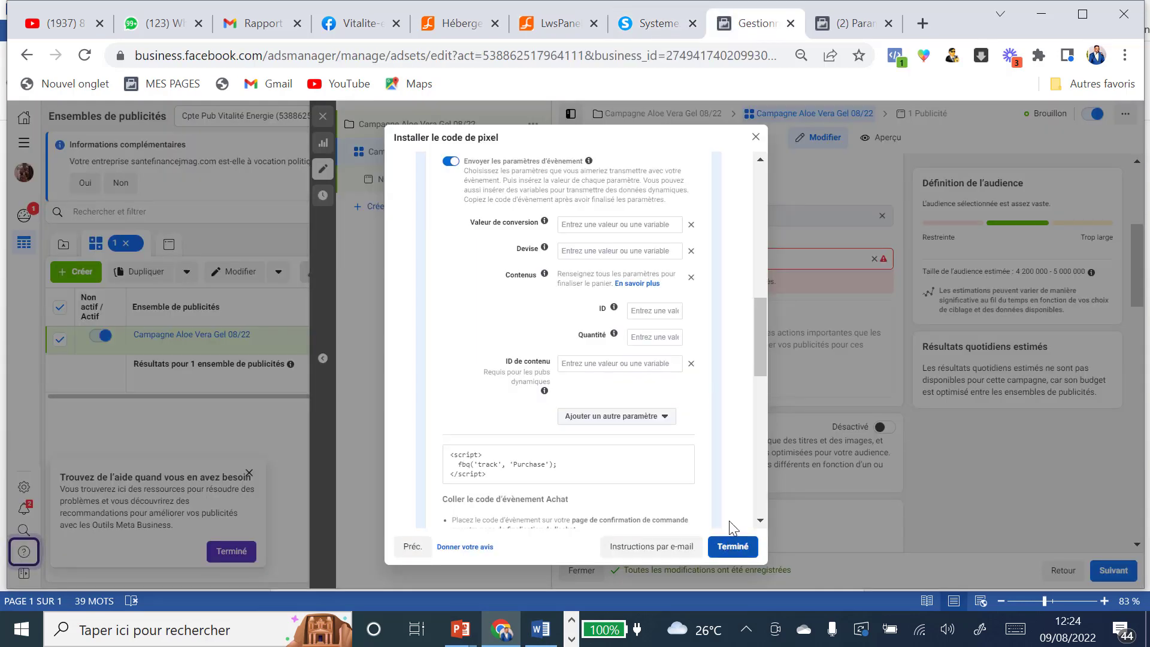
# Step: Close the pixel guide with Terminé and choose Définir une nouvelle conversion personnalisée as conversion event
pyautogui.scroll(-3, 688, 465)
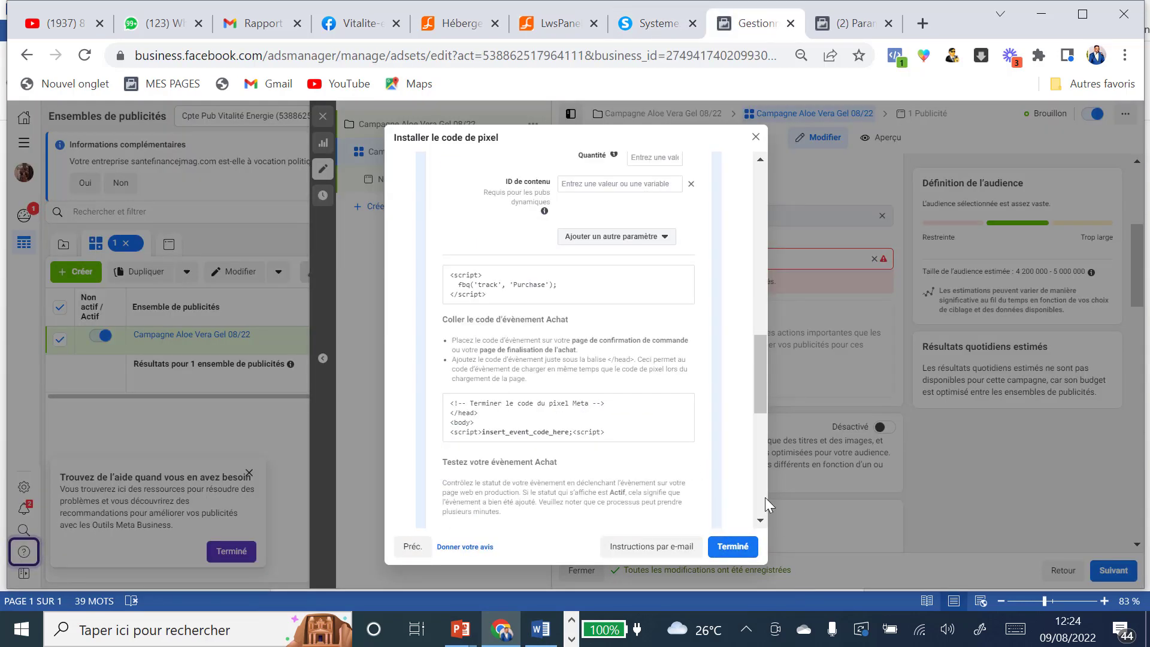
pyautogui.click(737, 553)
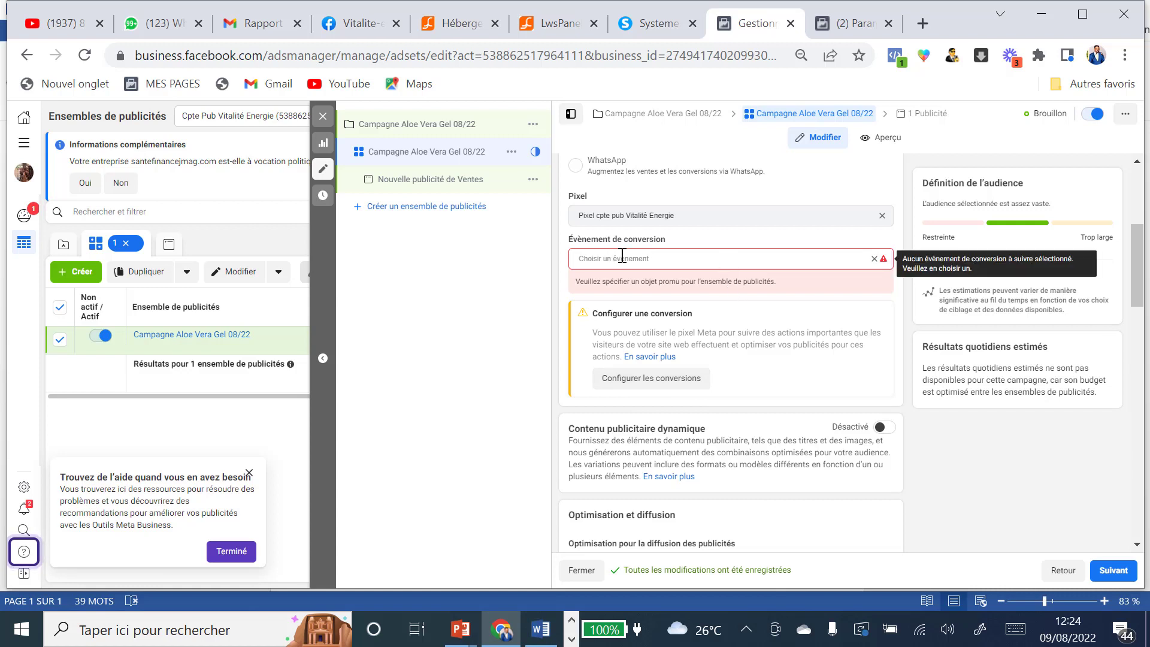
pyautogui.click(683, 256)
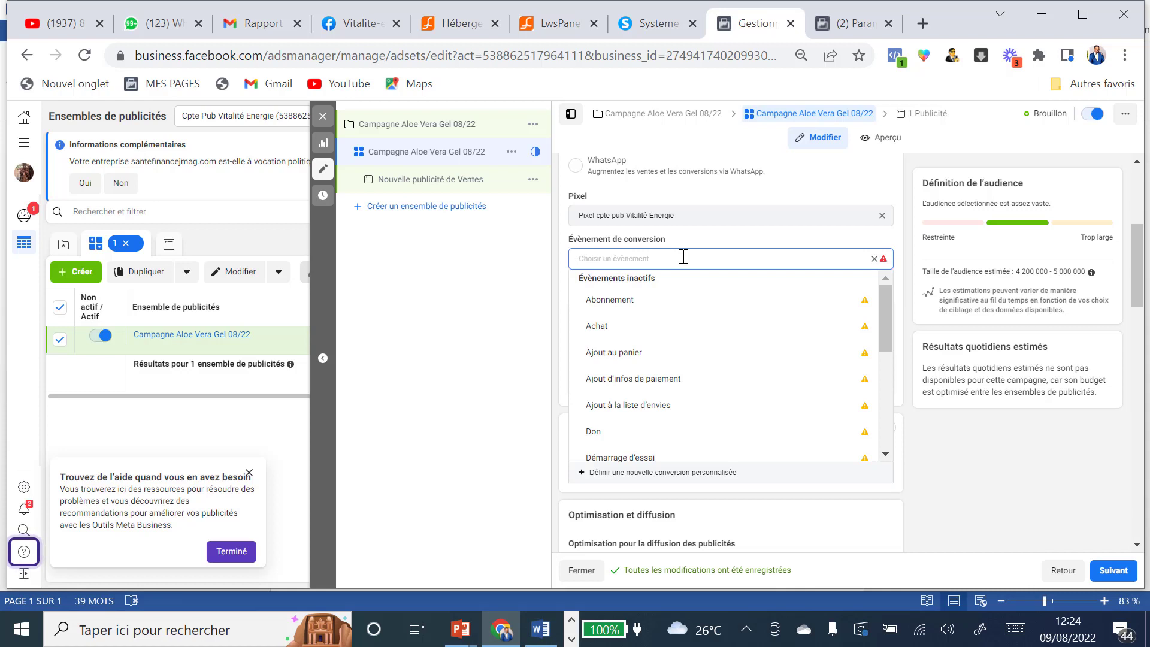
pyautogui.click(618, 473)
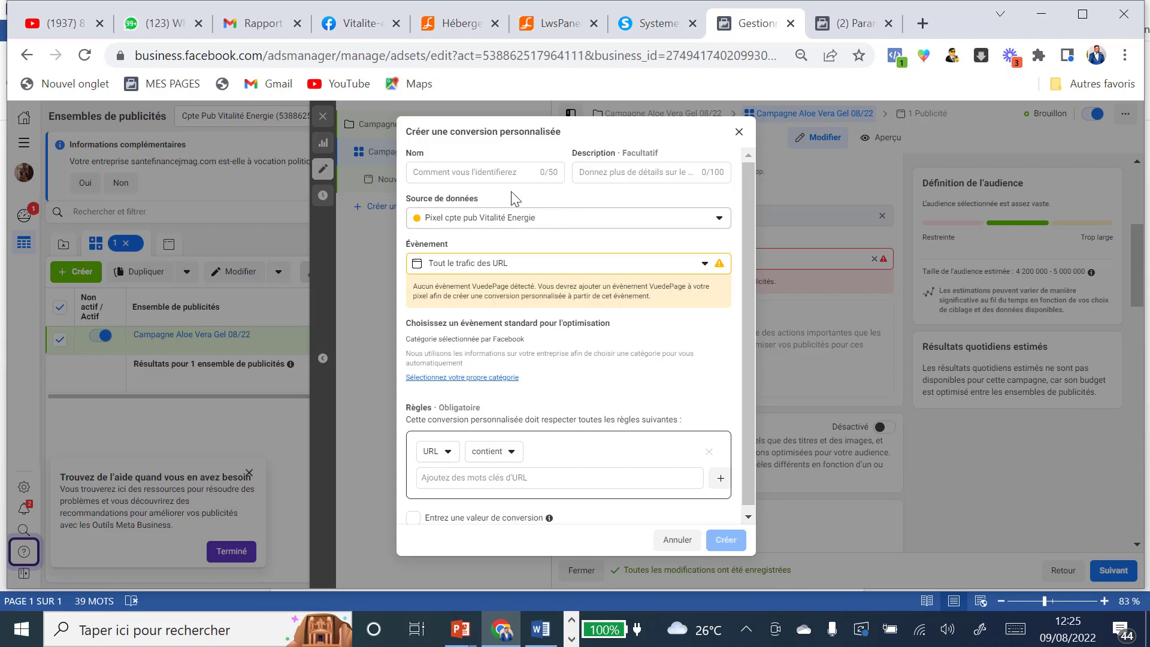
# Step: Name the custom conversion 'Se sont inscrits à la présentation pulpe'
pyautogui.click(468, 172)
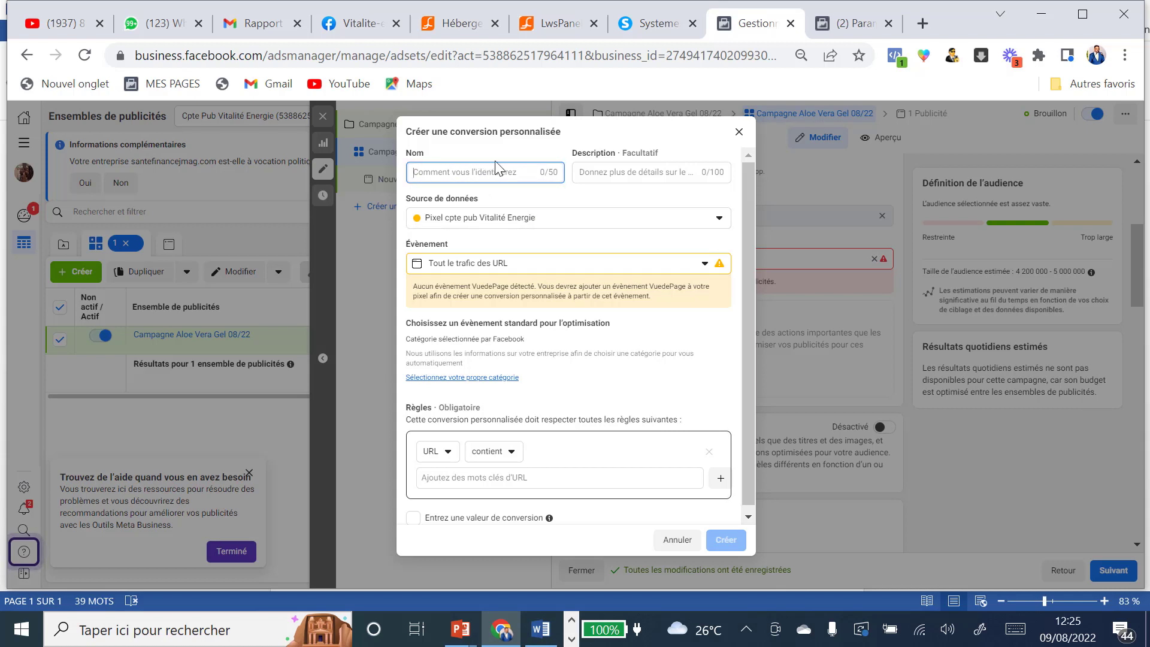
pyautogui.write('O')
pyautogui.write('nt renseigné le')
pyautogui.write('urs coordonnées')
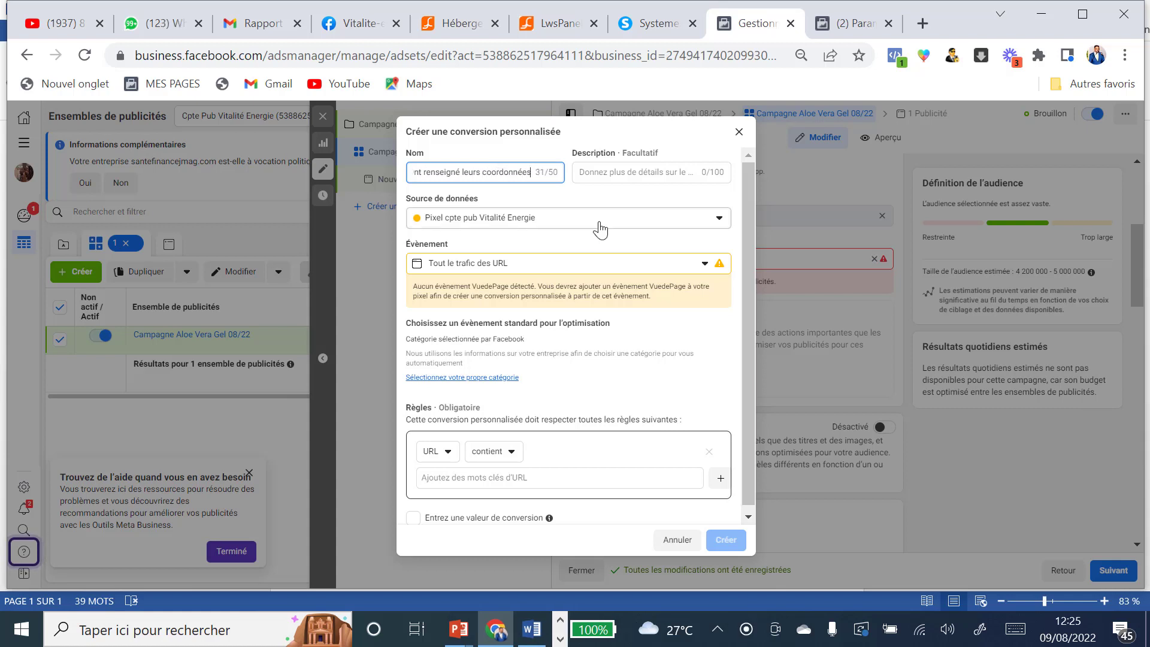
pyautogui.press('BackSpace')
pyautogui.press('BackSpace')
pyautogui.press('BackSpace')
pyautogui.press('BackSpace')
pyautogui.press('BackSpace')
pyautogui.press('BackSpace')
pyautogui.press('BackSpace')
pyautogui.press('BackSpace')
pyautogui.press('BackSpace')
pyautogui.press('BackSpace')
pyautogui.press('BackSpace')
pyautogui.press('BackSpace')
pyautogui.press('BackSpace')
pyautogui.press('BackSpace')
pyautogui.press('BackSpace')
pyautogui.press('BackSpace')
pyautogui.write('Se sont inscrits à')
pyautogui.write(' la présentation pu')
pyautogui.write('lpe')
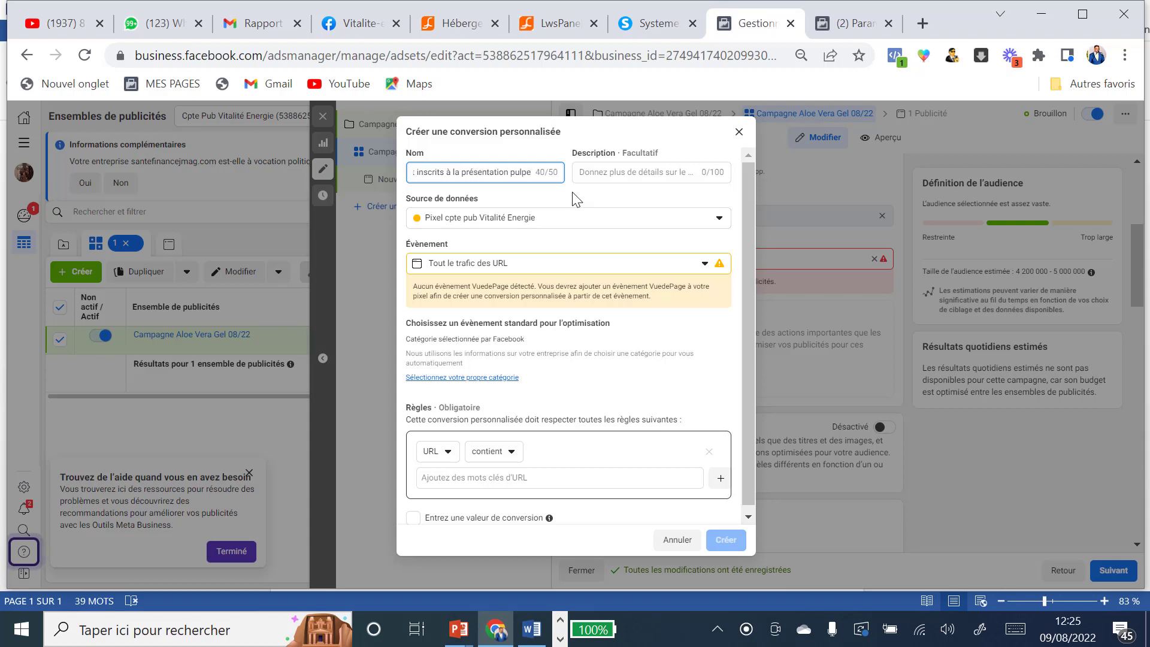
pyautogui.tripleClick(492, 173)
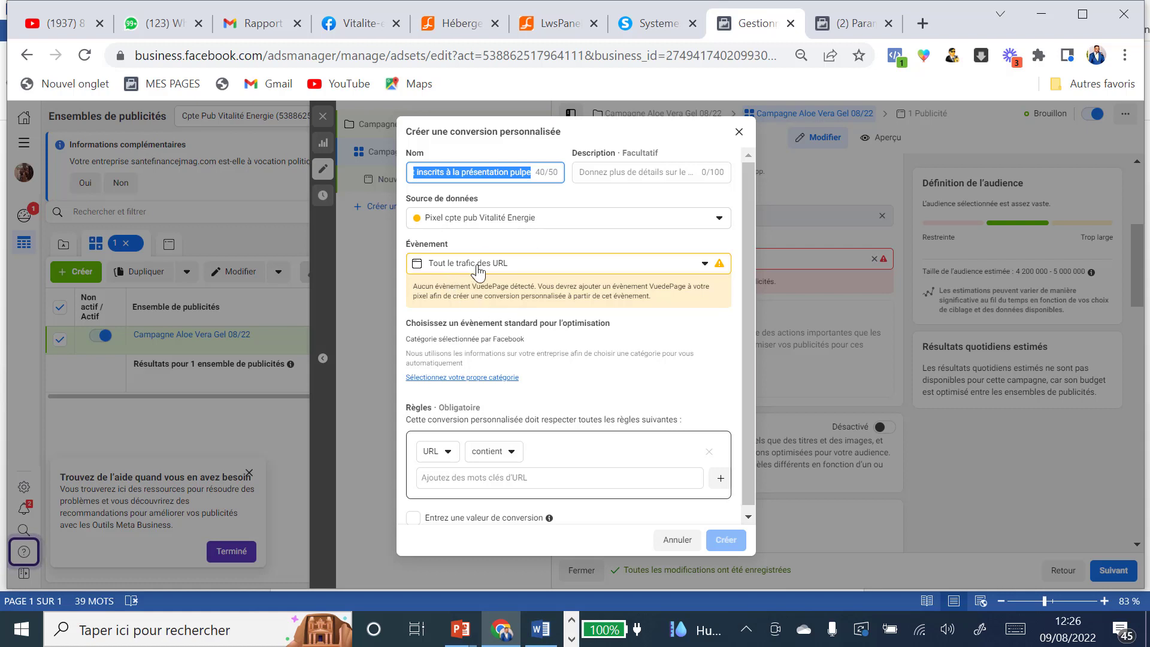
# Step: Choose Inscription terminée as the optimisation event and set the URL rule to 'est égal à'
pyautogui.click(489, 378)
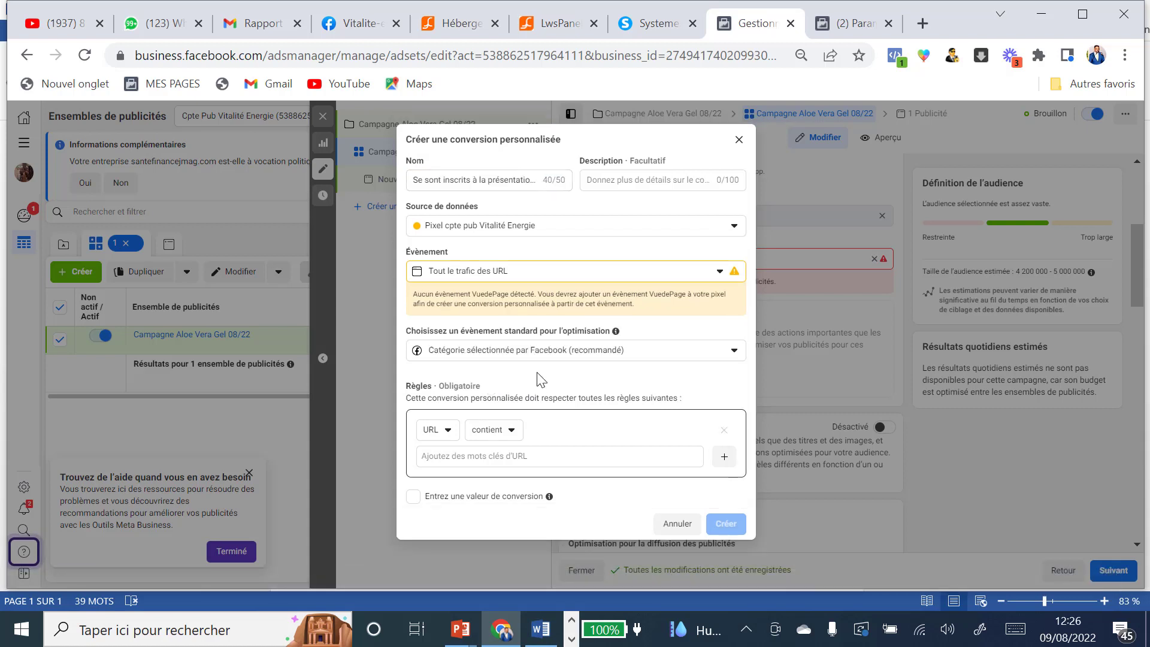
pyautogui.click(734, 353)
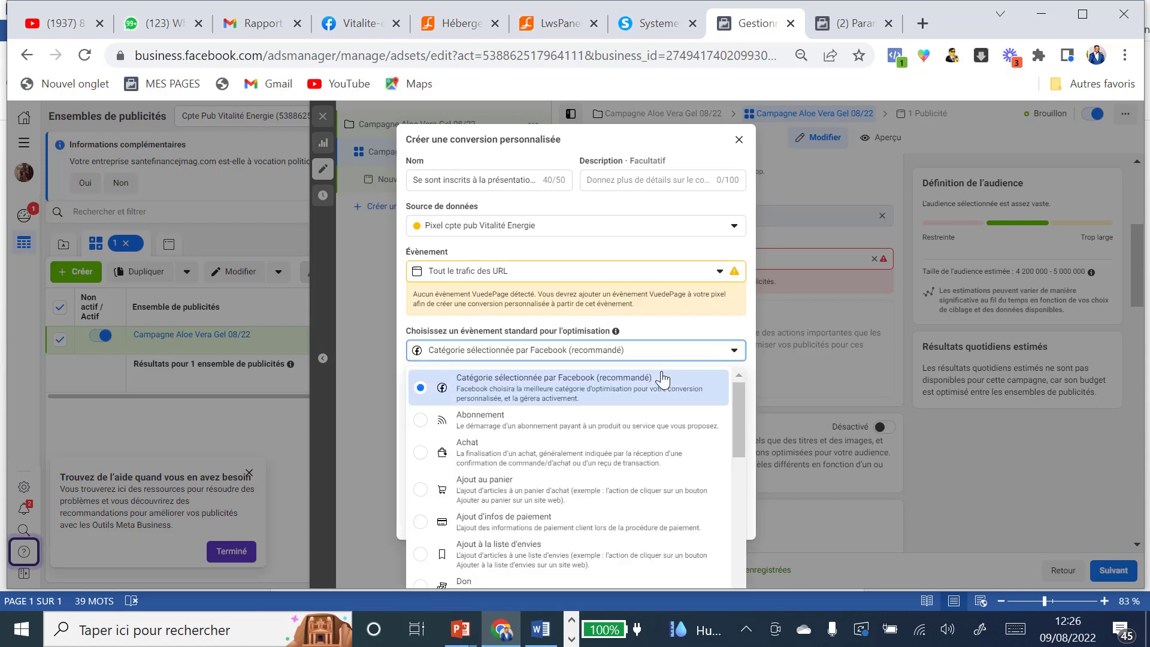
pyautogui.scroll(-2, 662, 379)
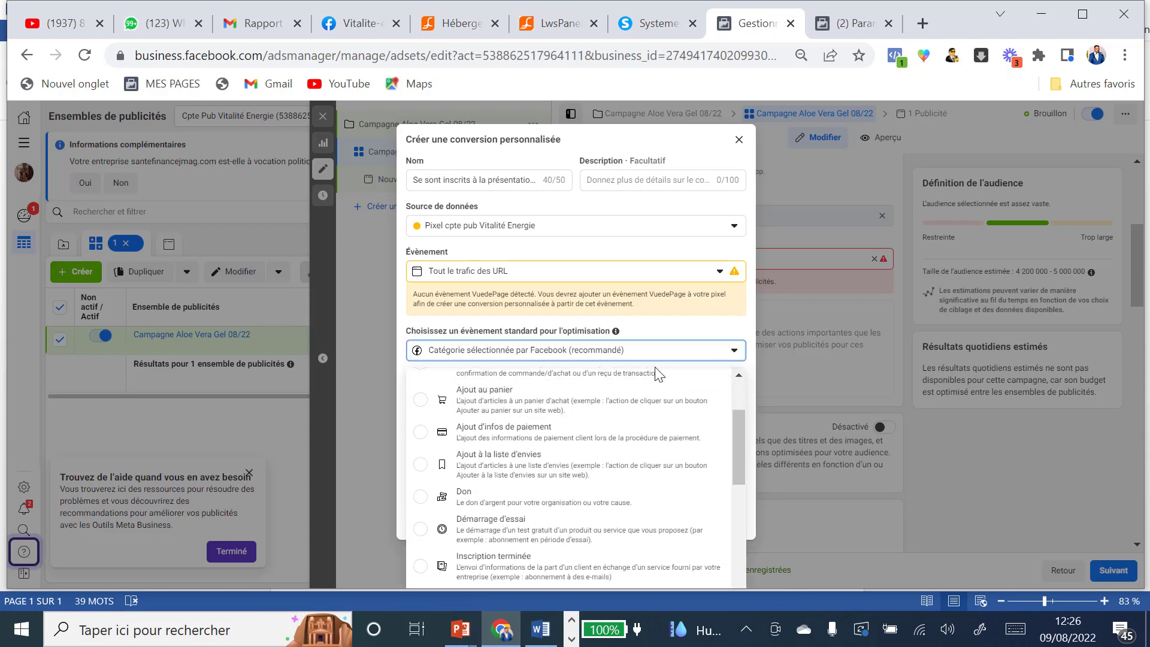
pyautogui.scroll(-4, 621, 436)
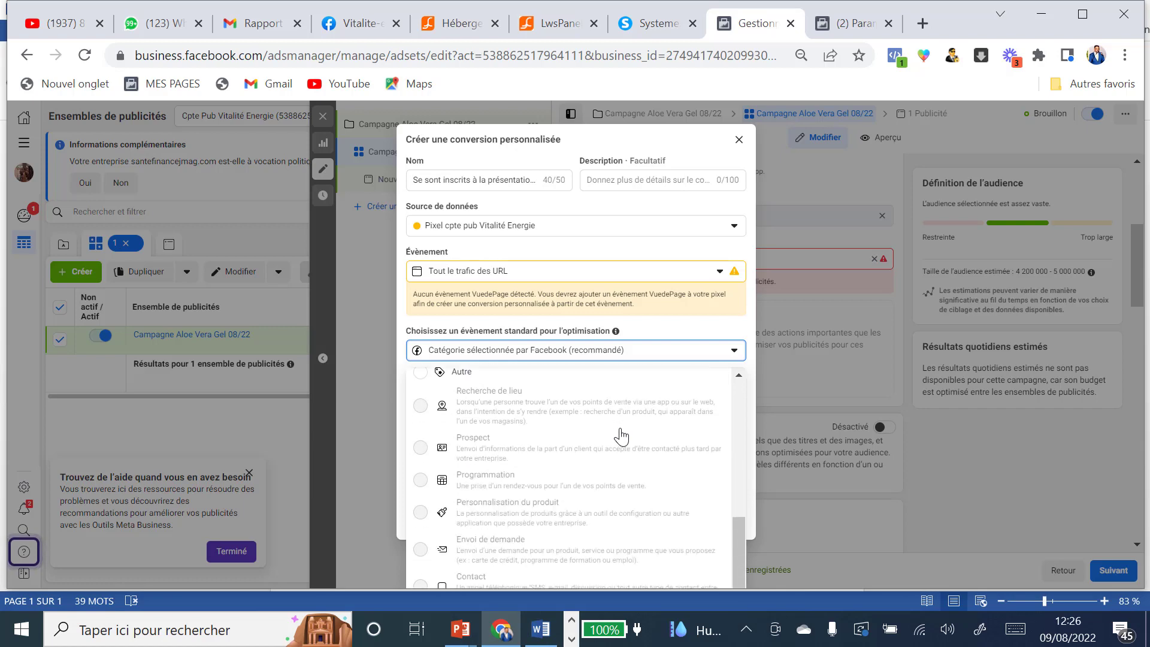
pyautogui.scroll(6, 620, 428)
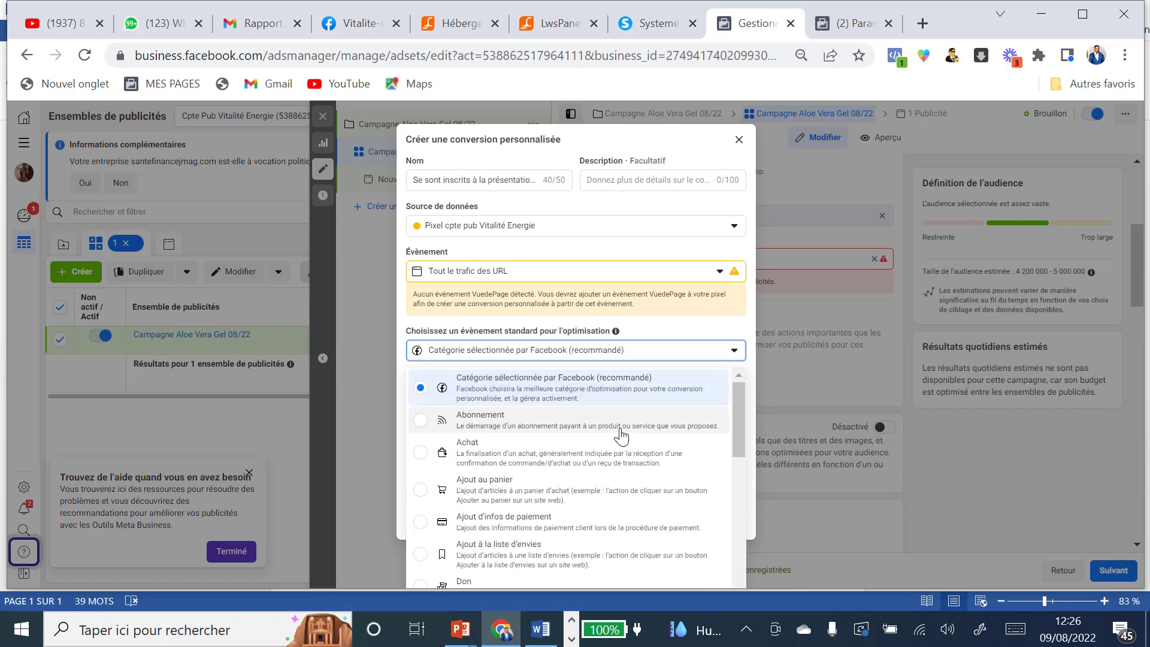
pyautogui.scroll(-2, 621, 436)
pyautogui.scroll(-6, 621, 432)
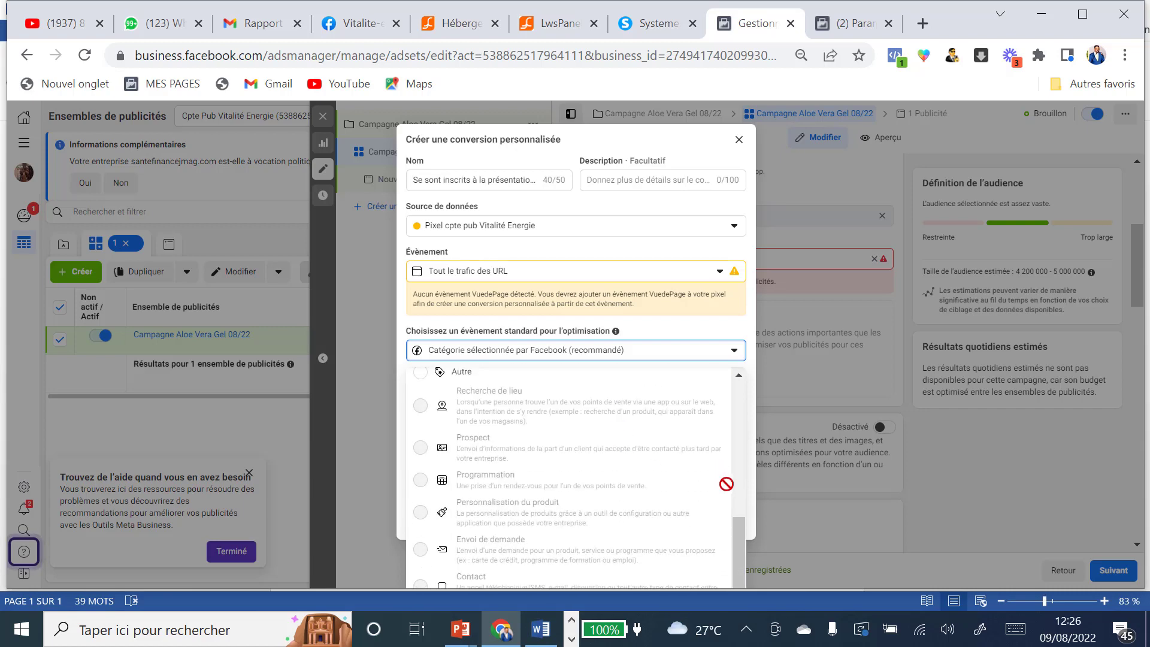
pyautogui.scroll(5, 595, 441)
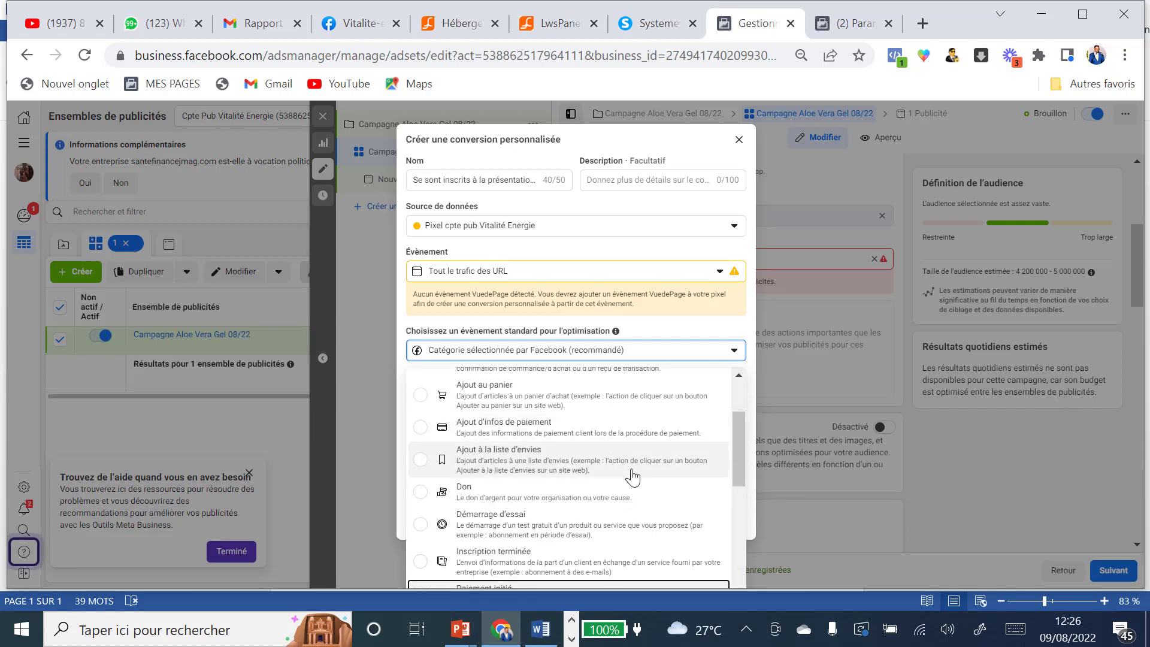
pyautogui.click(452, 562)
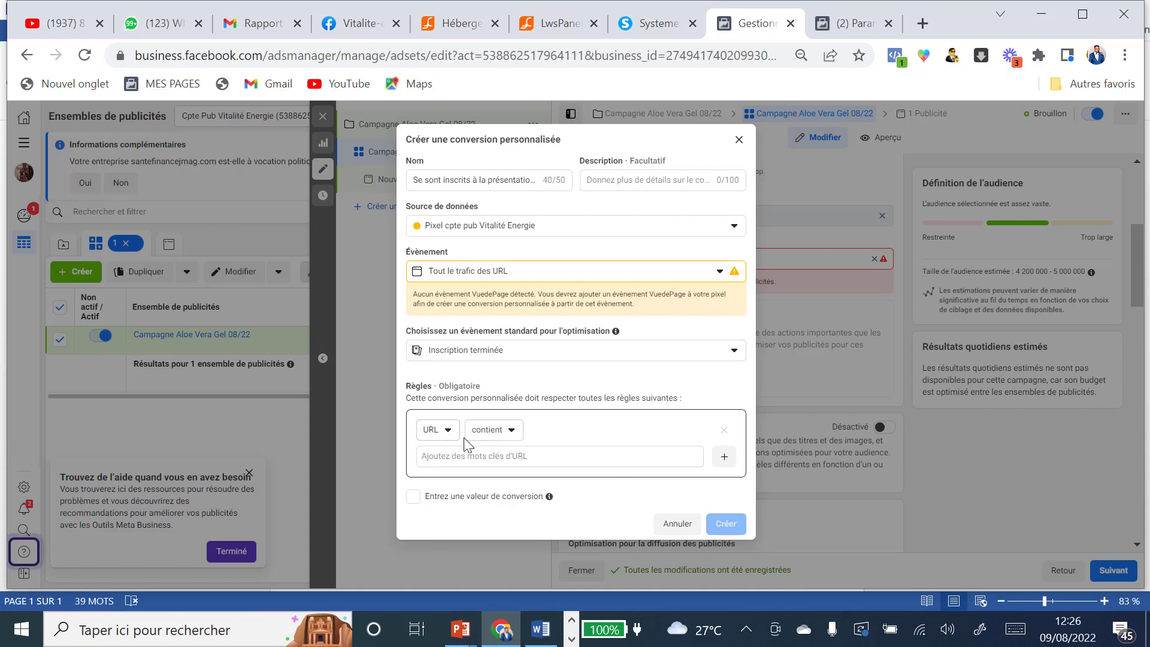
pyautogui.click(512, 430)
pyautogui.click(509, 501)
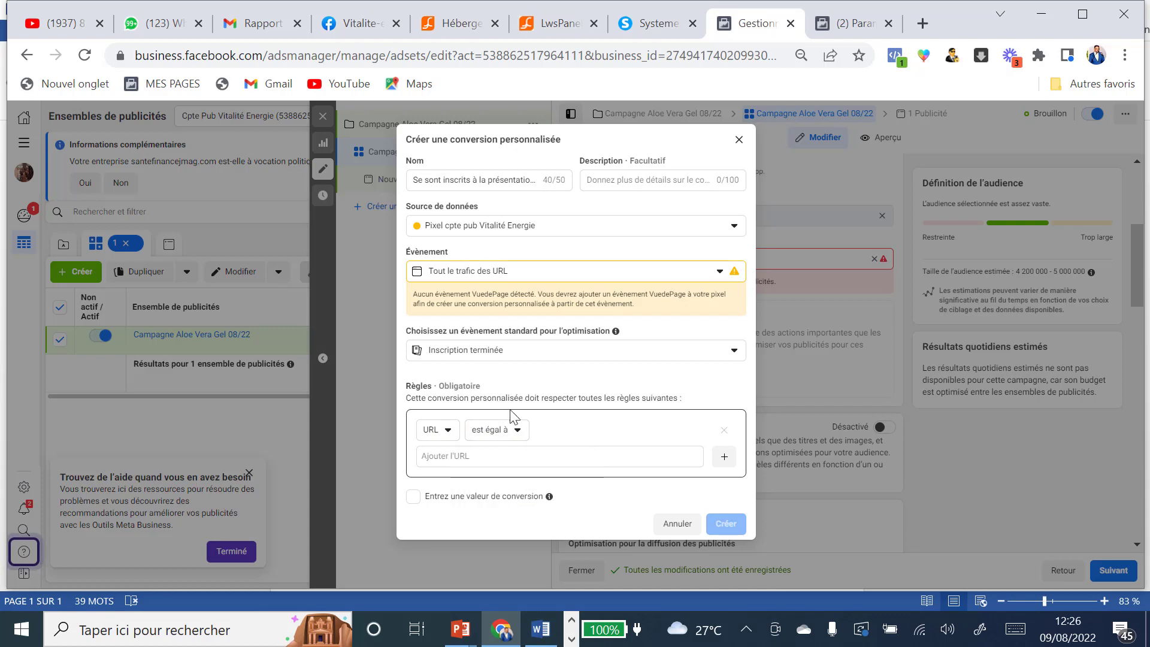
# Step: Fill the rule with the capture-pulpe page URL from systeme.io and select the conversion name for copying
pyautogui.click(652, 24)
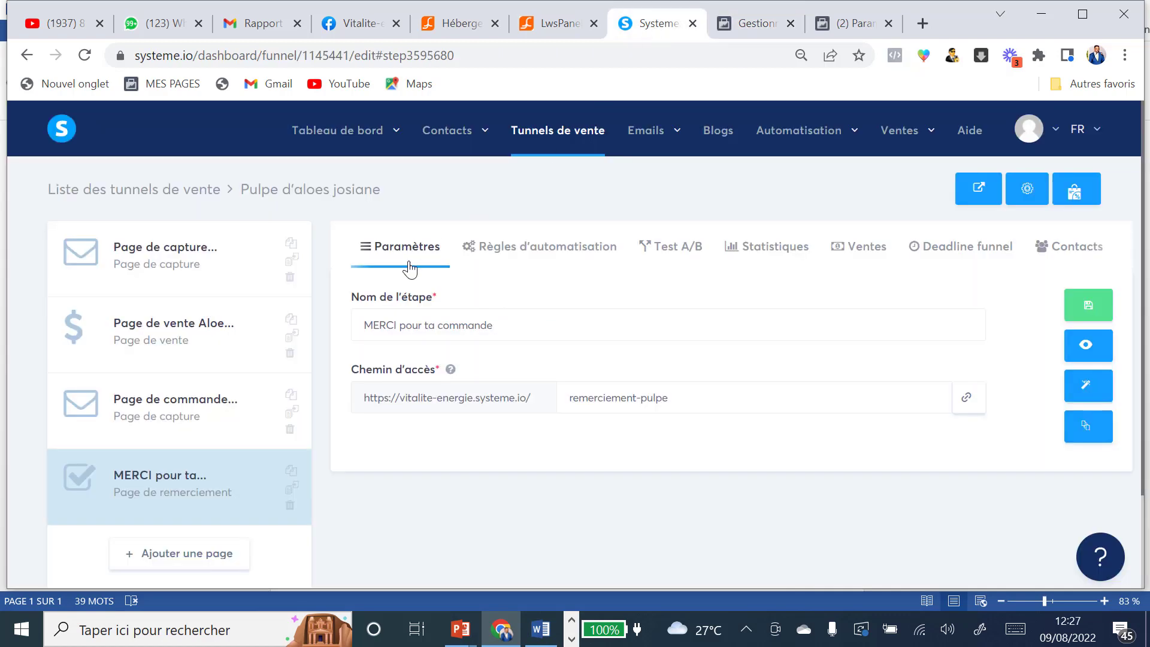
pyautogui.click(188, 255)
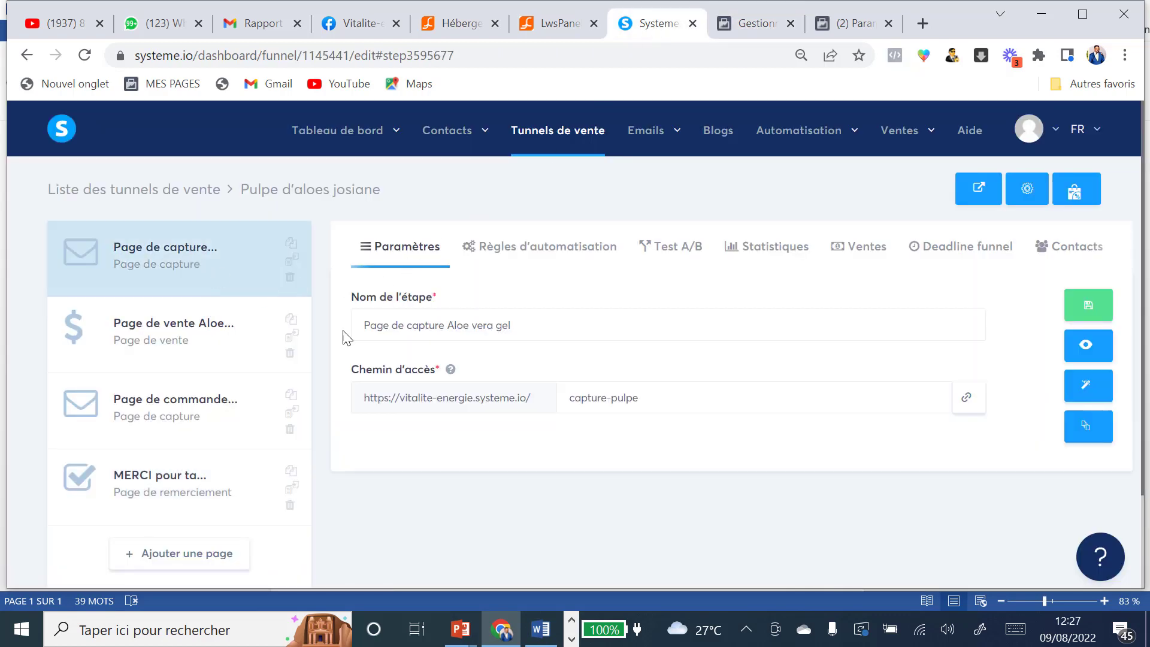
pyautogui.click(968, 399)
pyautogui.click(756, 24)
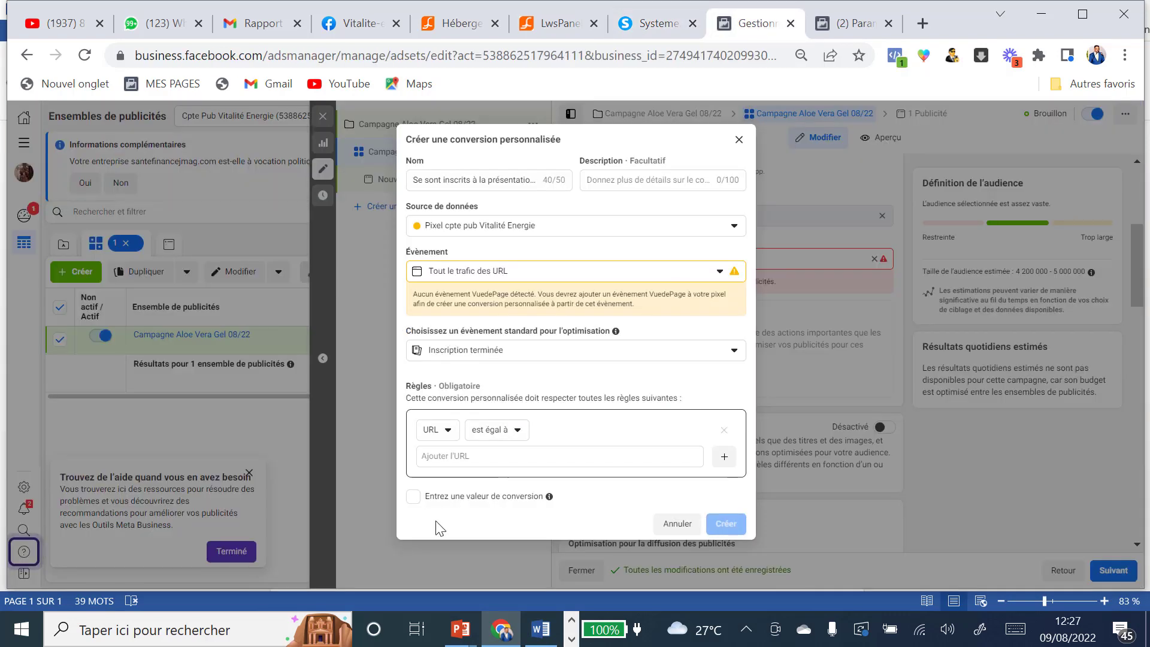
pyautogui.click(461, 456)
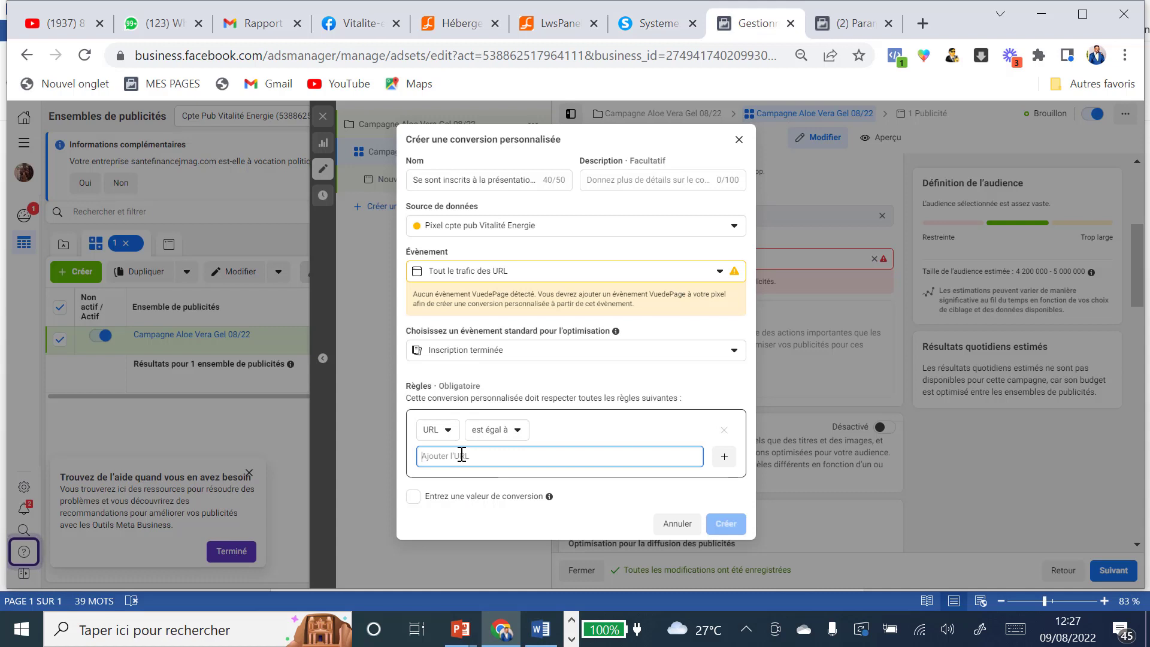
pyautogui.hotkey('ctrl', 'v')
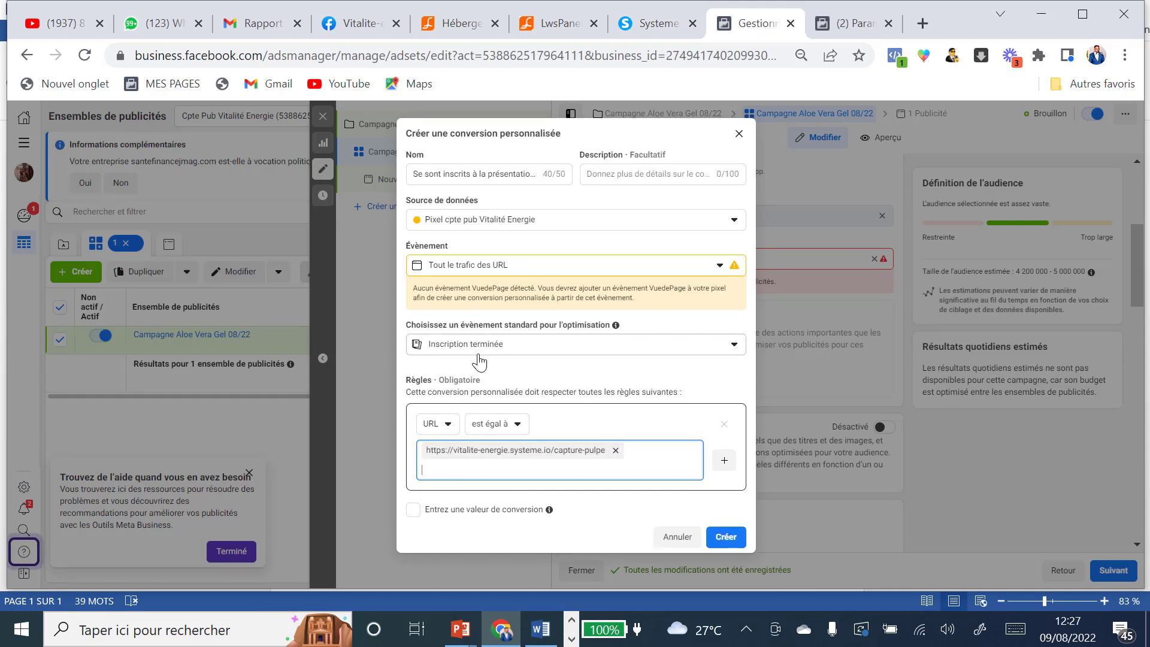
pyautogui.click(458, 173)
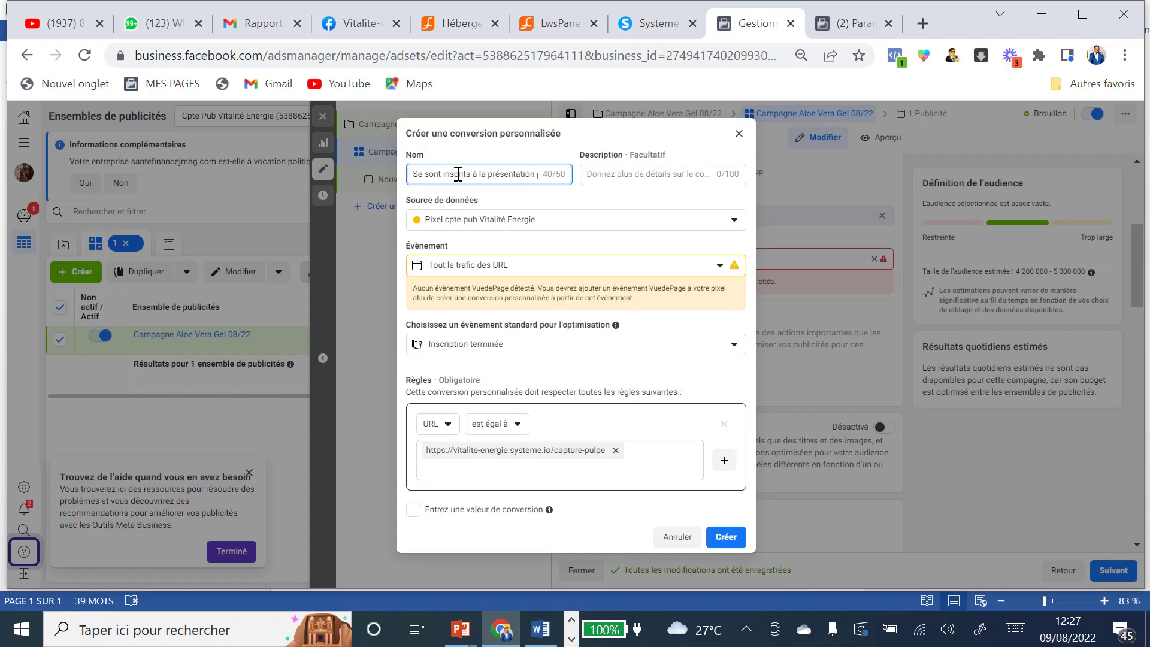
pyautogui.hotkey('ctrl', 'a')
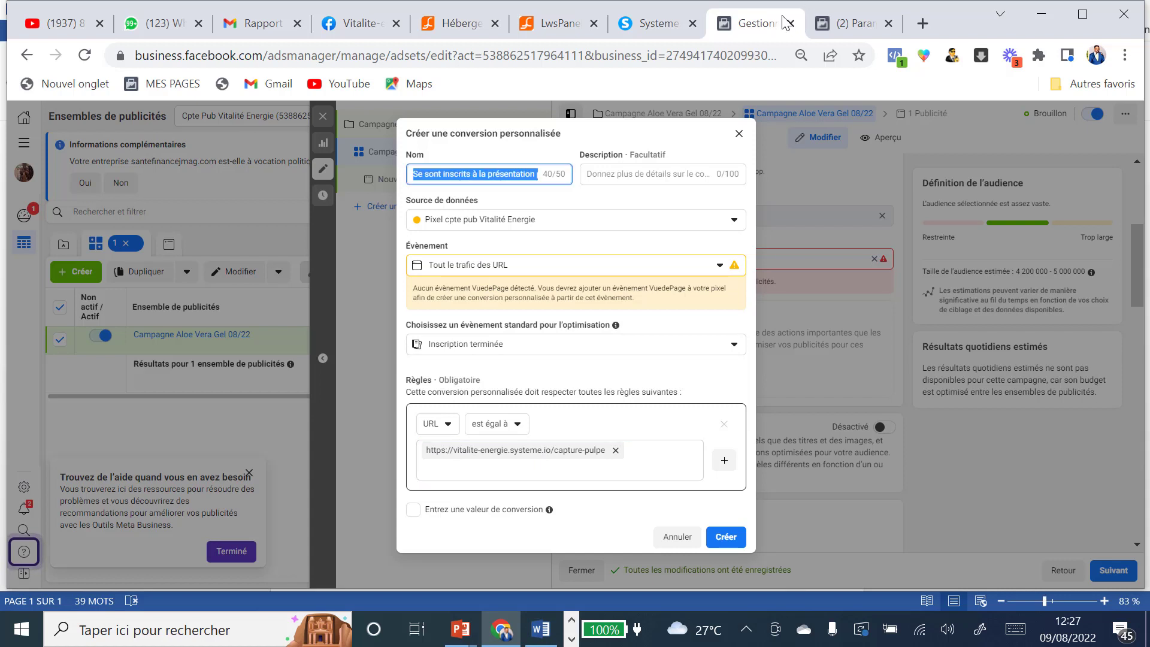
# Step: Replace CompleteRegistration with 'Se sont inscrits à la présentation pulpe' in the capture page's header code and save the page
pyautogui.click(648, 28)
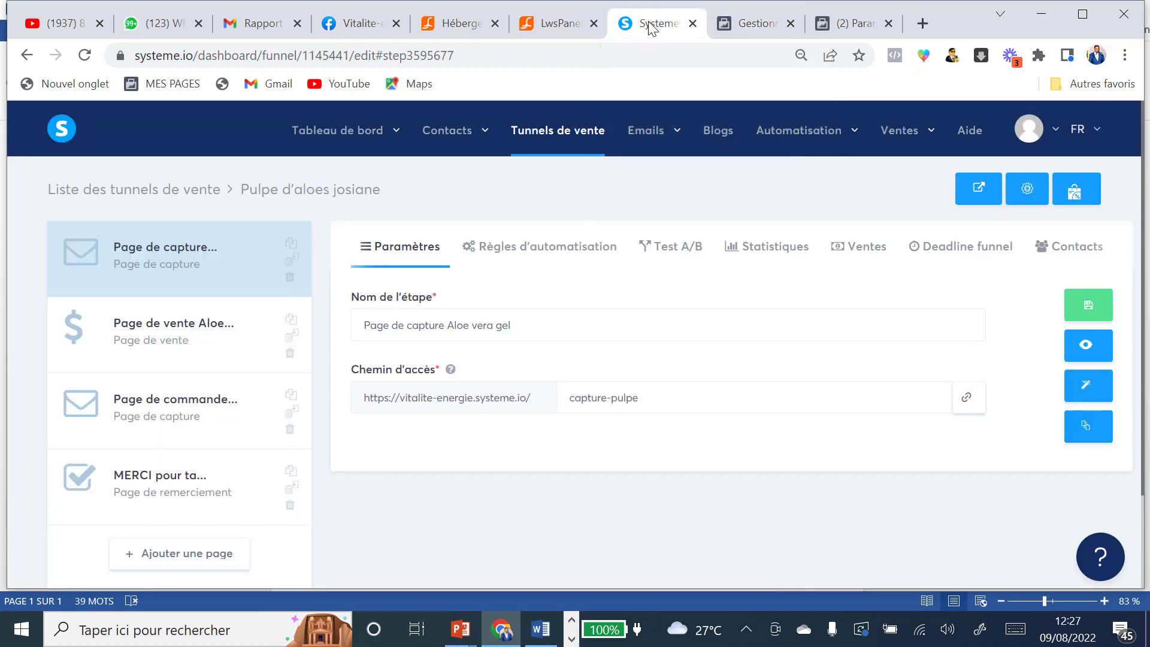
pyautogui.click(1087, 390)
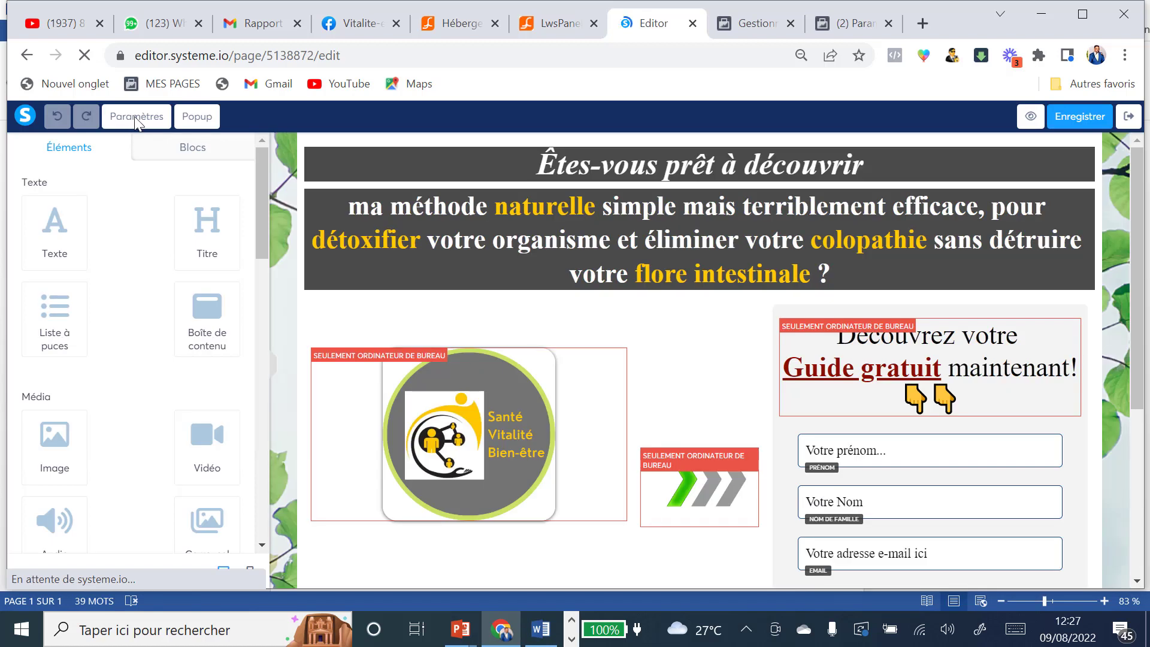
pyautogui.click(136, 116)
pyautogui.scroll(-10, 167, 384)
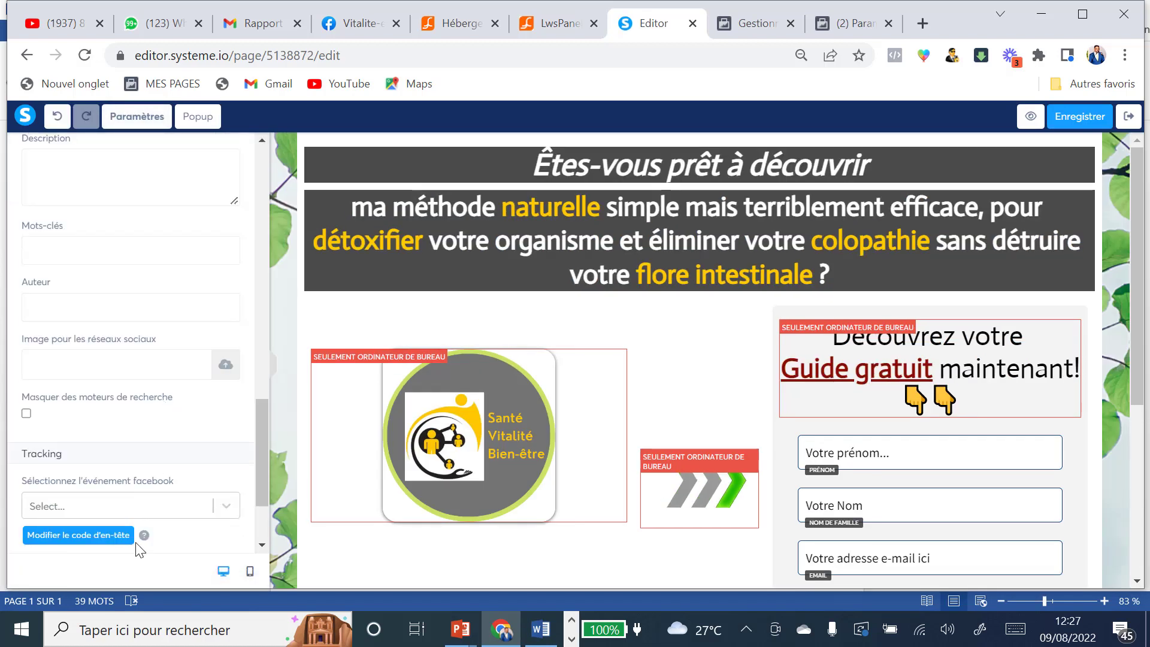
pyautogui.scroll(-2, 90, 449)
pyautogui.click(81, 414)
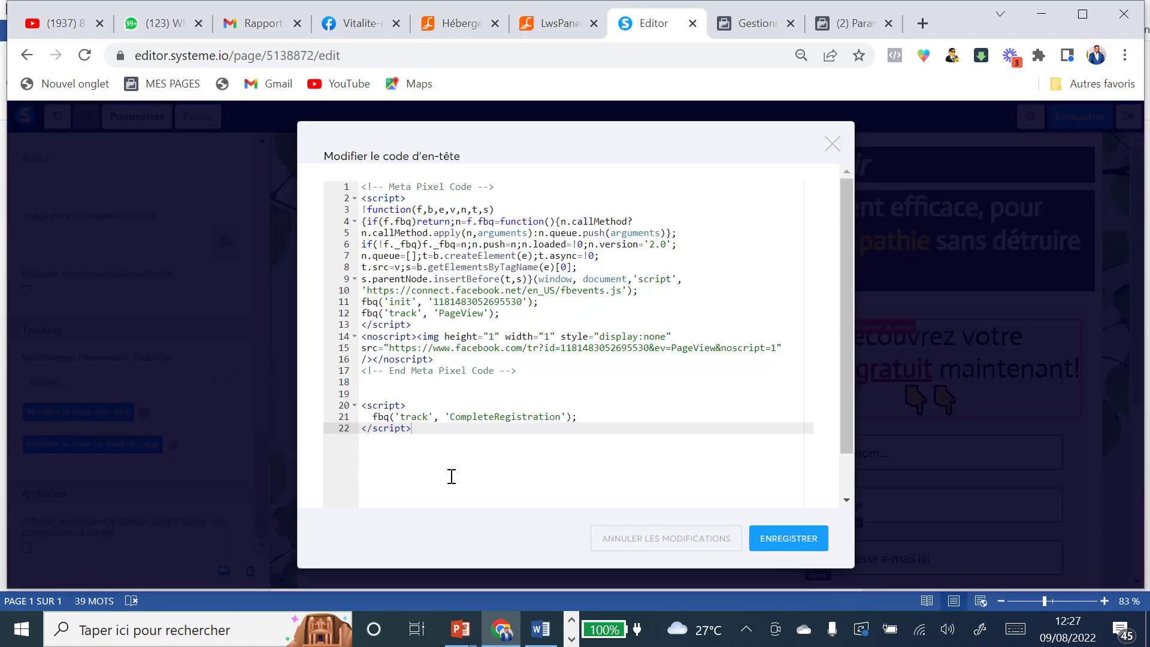
pyautogui.moveTo(452, 416); pyautogui.dragTo(562, 421)
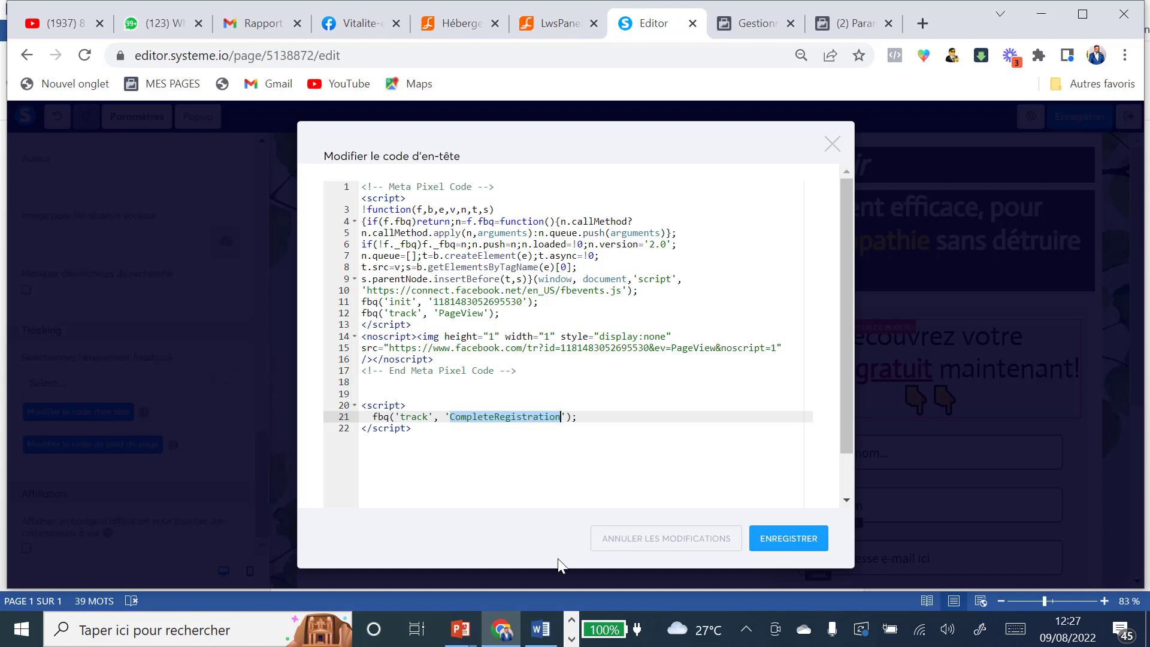
pyautogui.hotkey('ctrl', 'v')
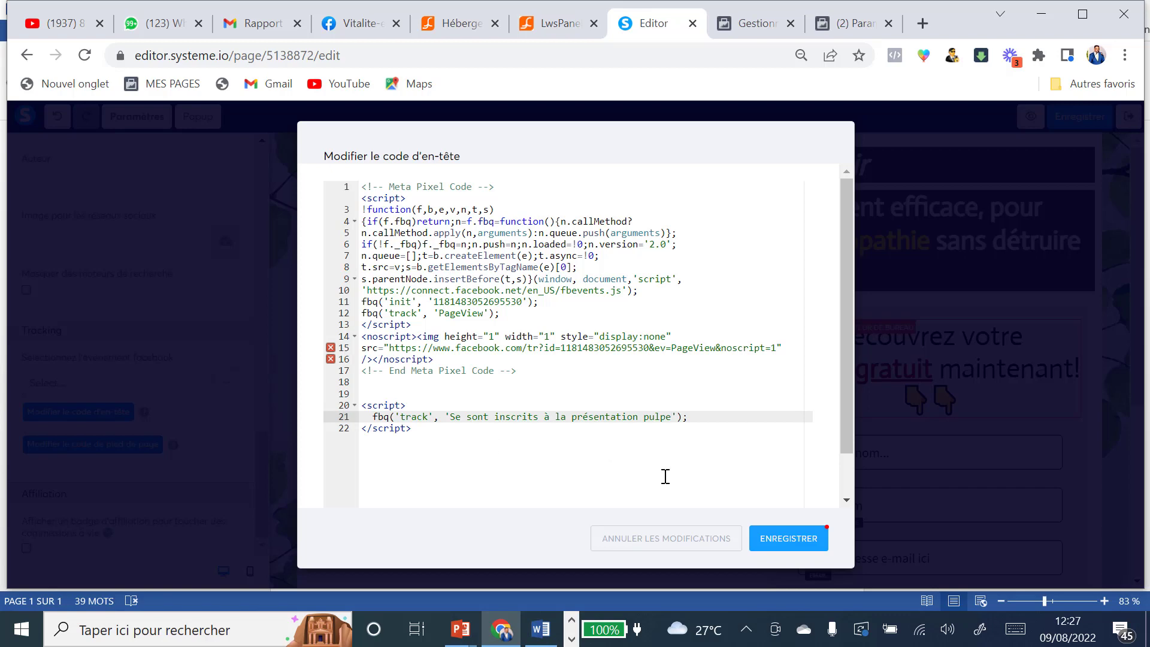
pyautogui.click(784, 540)
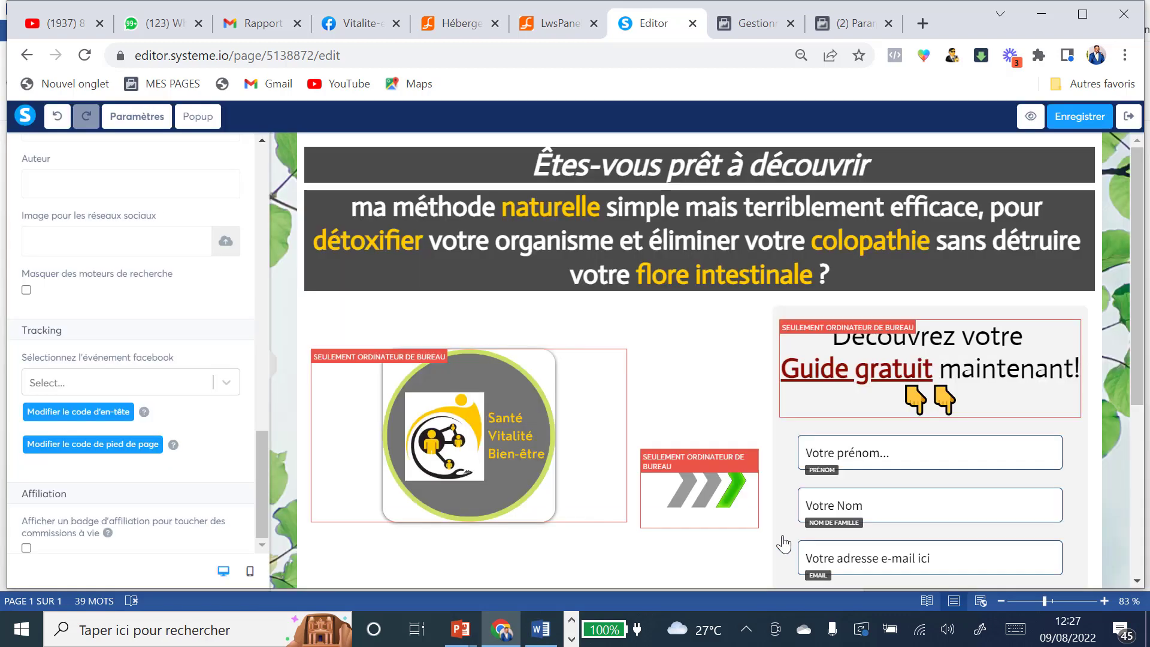
pyautogui.click(1075, 120)
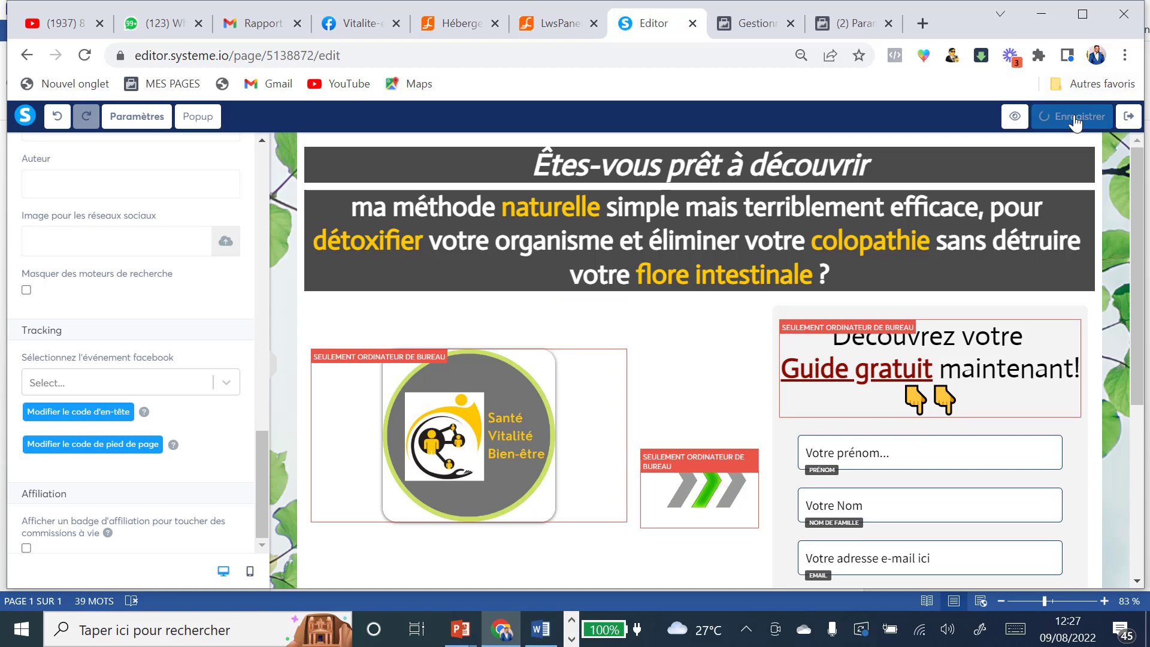
pyautogui.click(1130, 118)
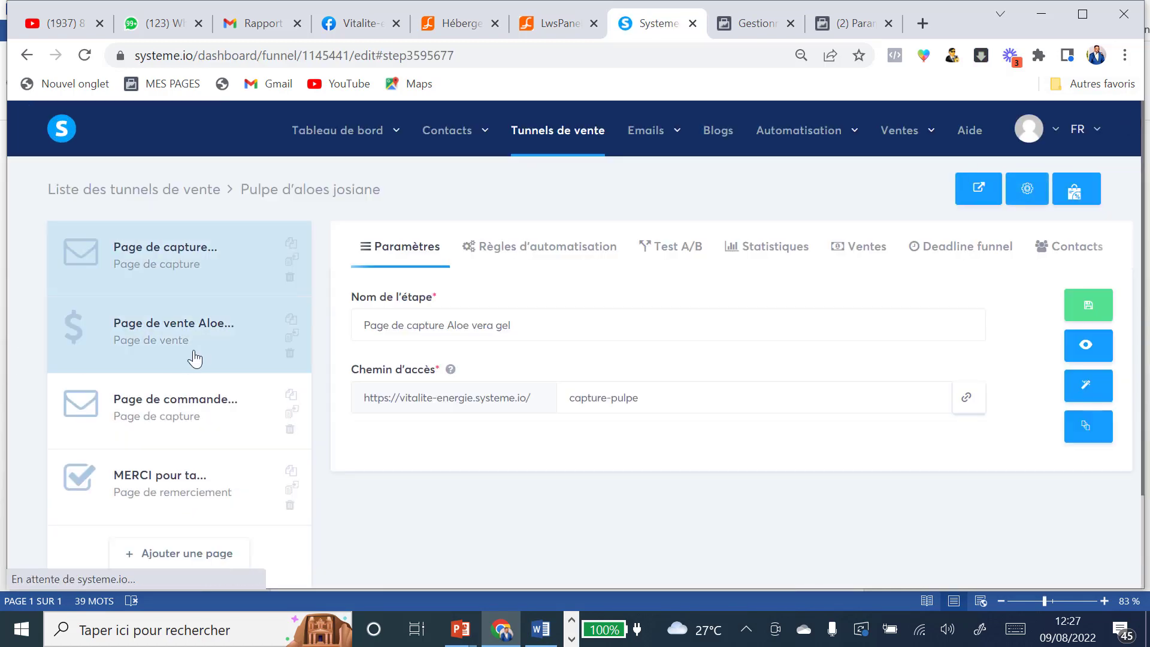
# Step: Create the 'Se sont inscrits à la présentation pulpe' conversion and bring up the ad set's conversion event list
pyautogui.click(170, 324)
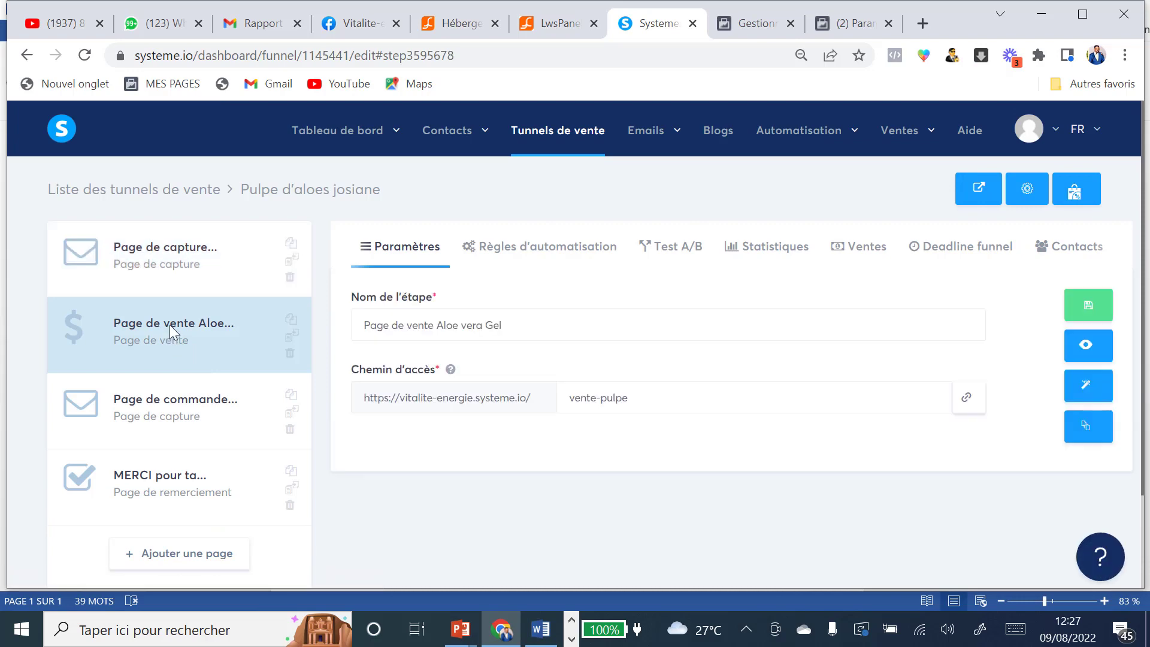
pyautogui.click(757, 25)
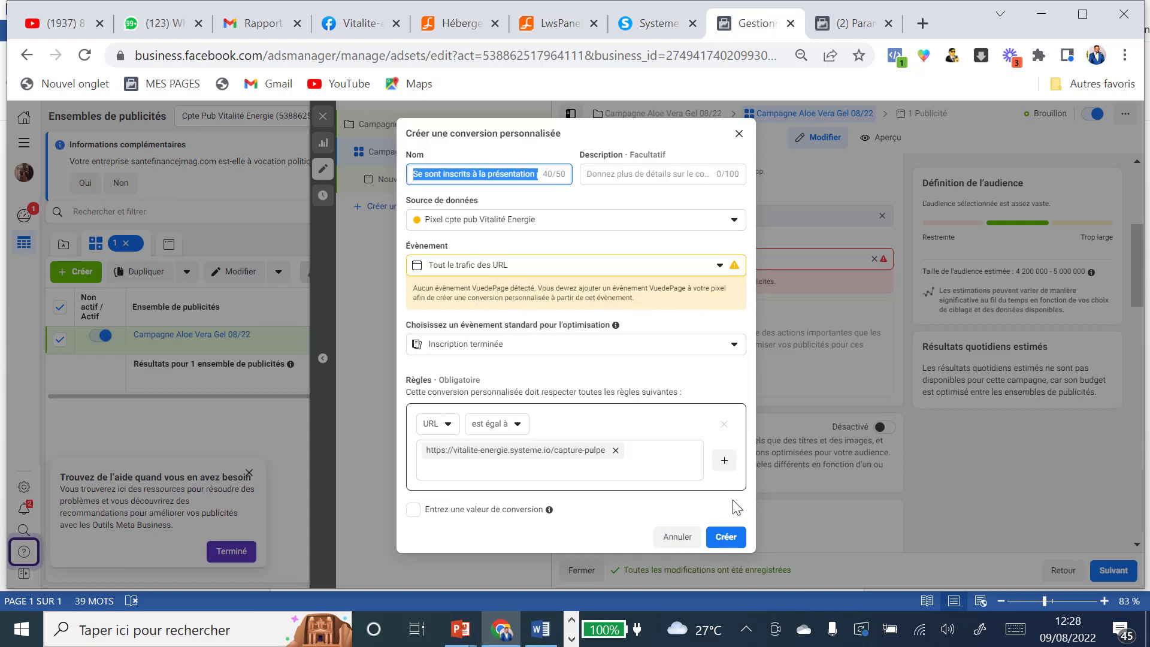
pyautogui.click(732, 542)
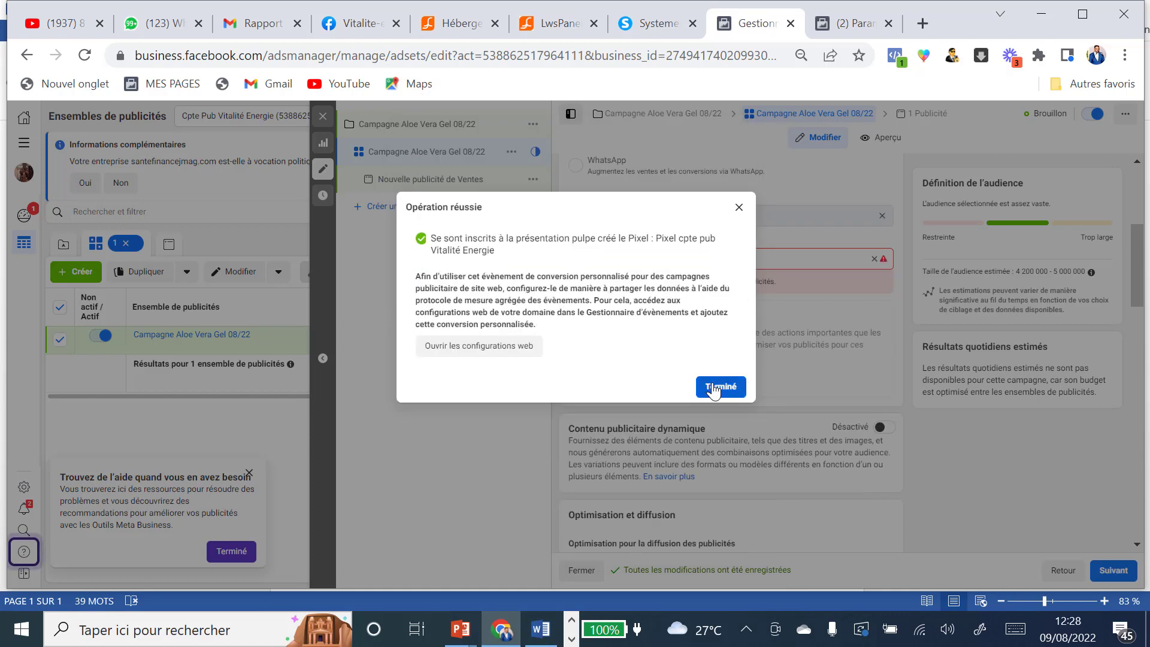
pyautogui.click(713, 388)
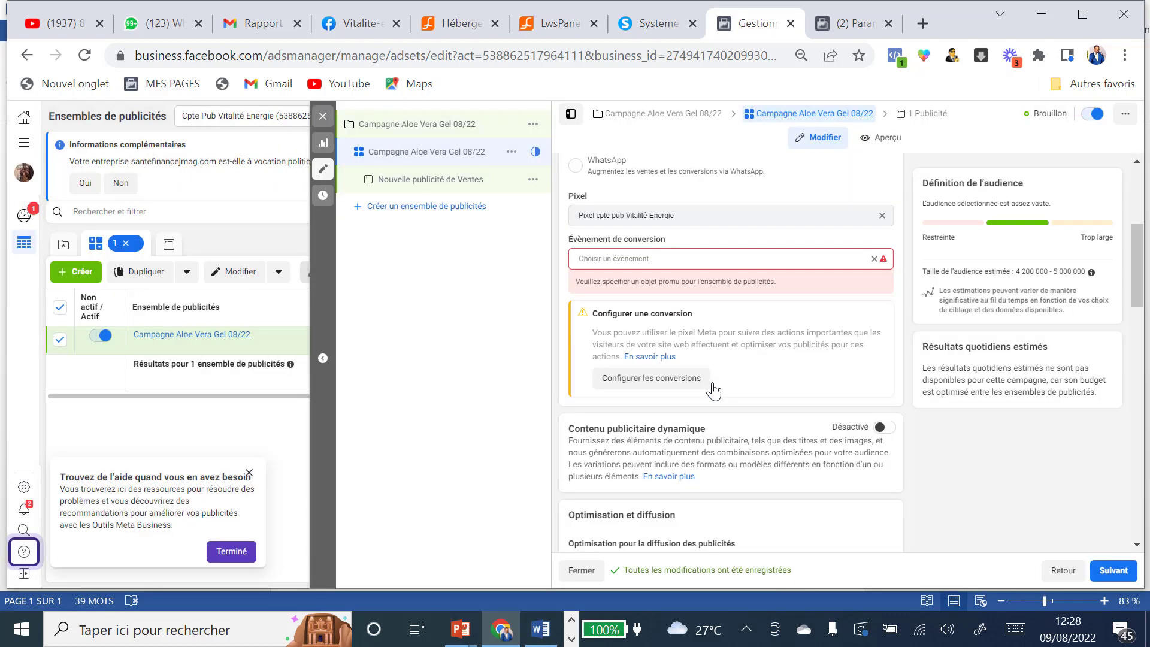
pyautogui.click(702, 260)
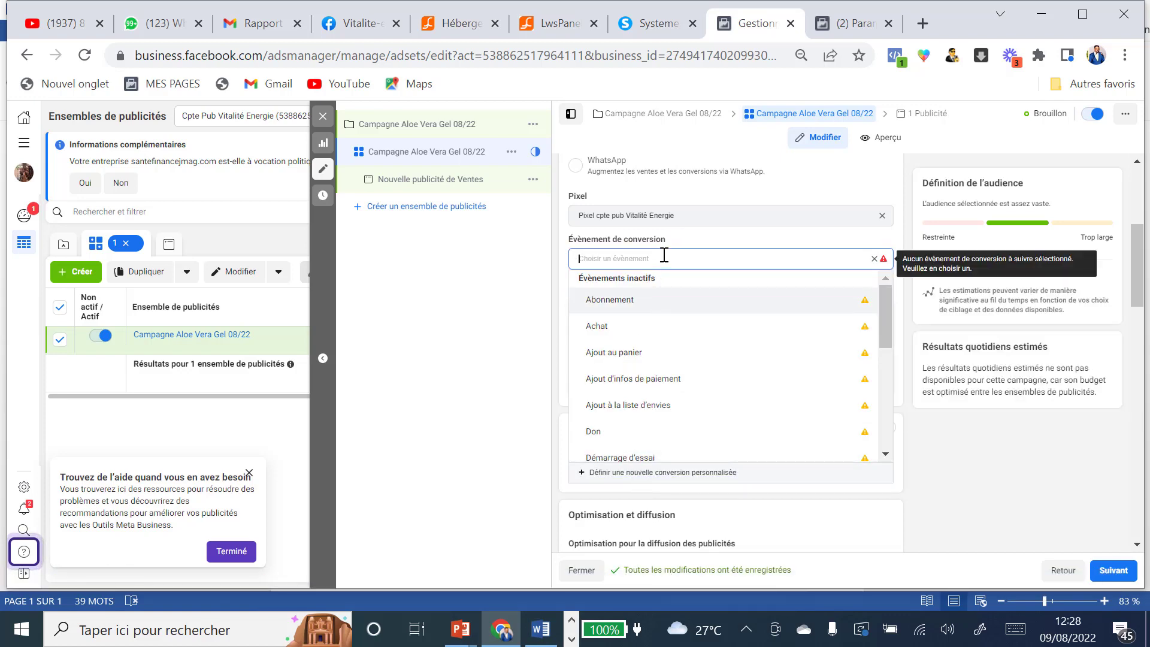
# Step: Start a new custom conversion named 'Ont vu la page présentation pulpe'
pyautogui.click(638, 476)
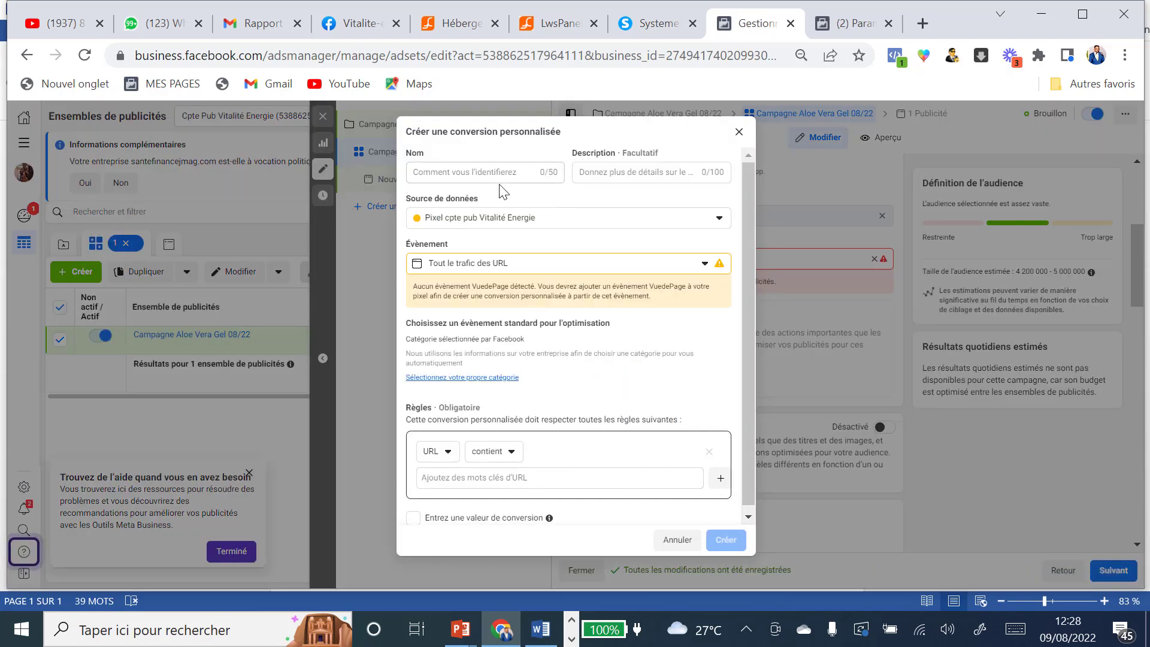
pyautogui.click(417, 170)
pyautogui.write('C')
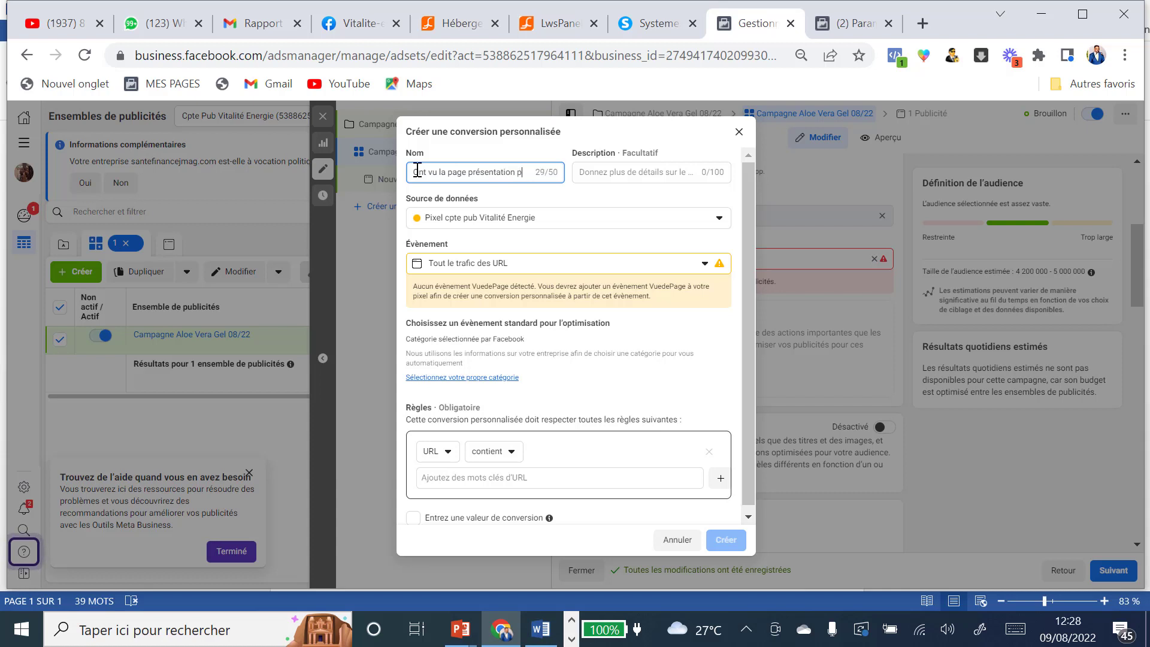
pyautogui.write('lpe')
# Step: Set its optimisation category to Vue du contenu and make the URL rule an exact match
pyautogui.click(482, 379)
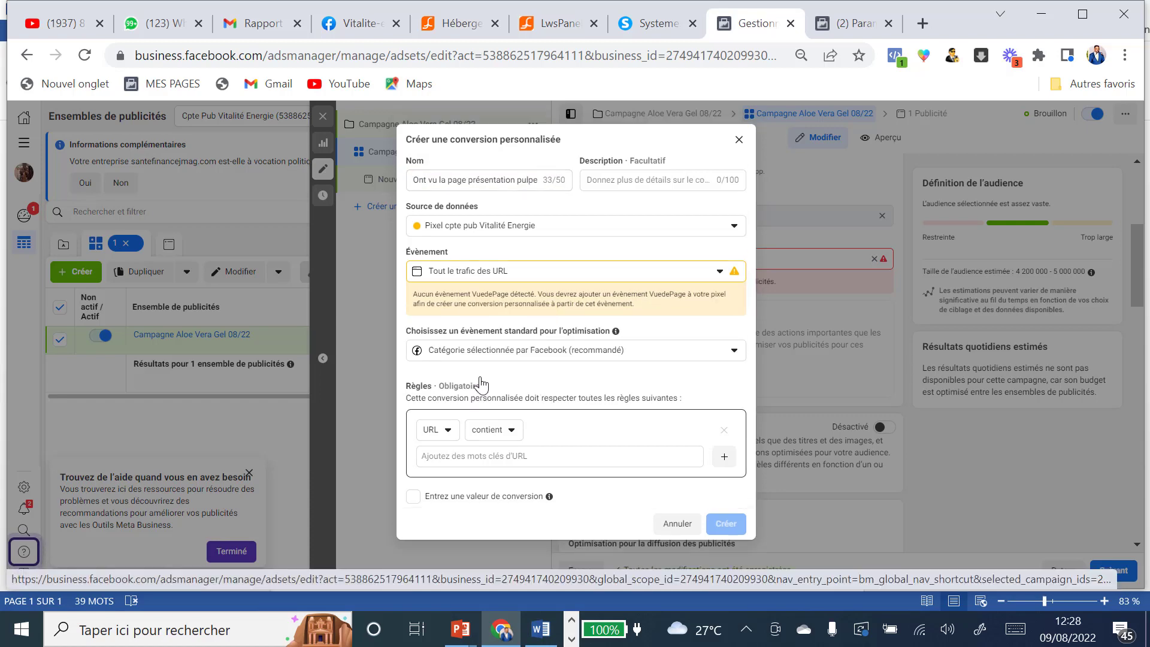
pyautogui.click(736, 352)
pyautogui.scroll(-3, 652, 408)
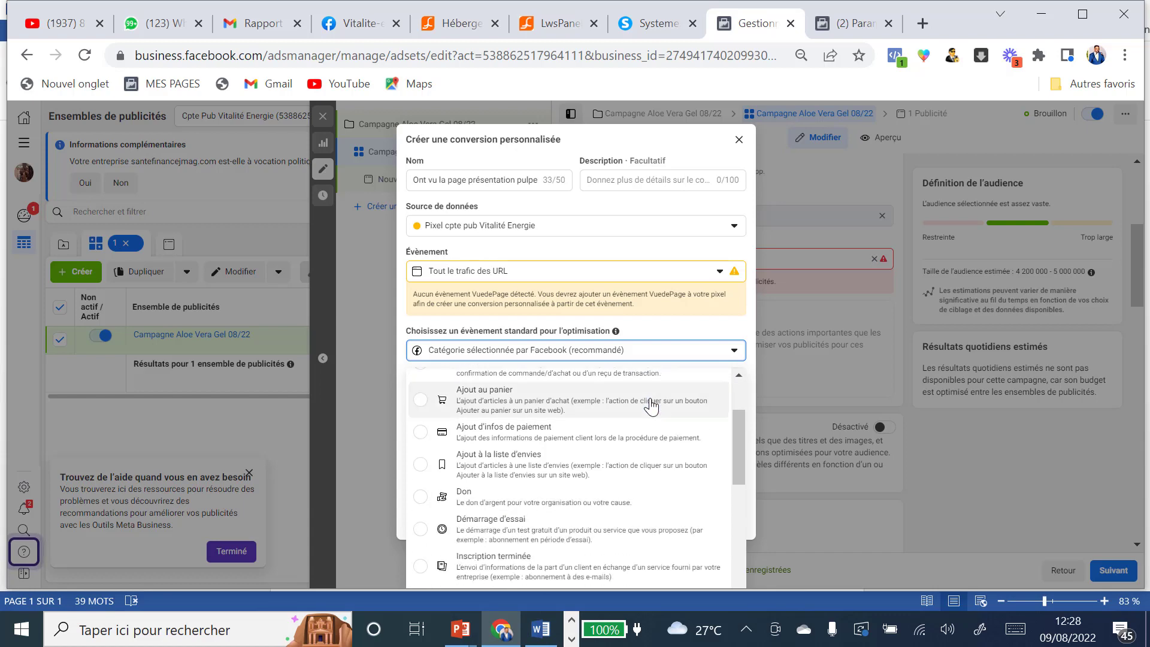
pyautogui.scroll(-5, 652, 408)
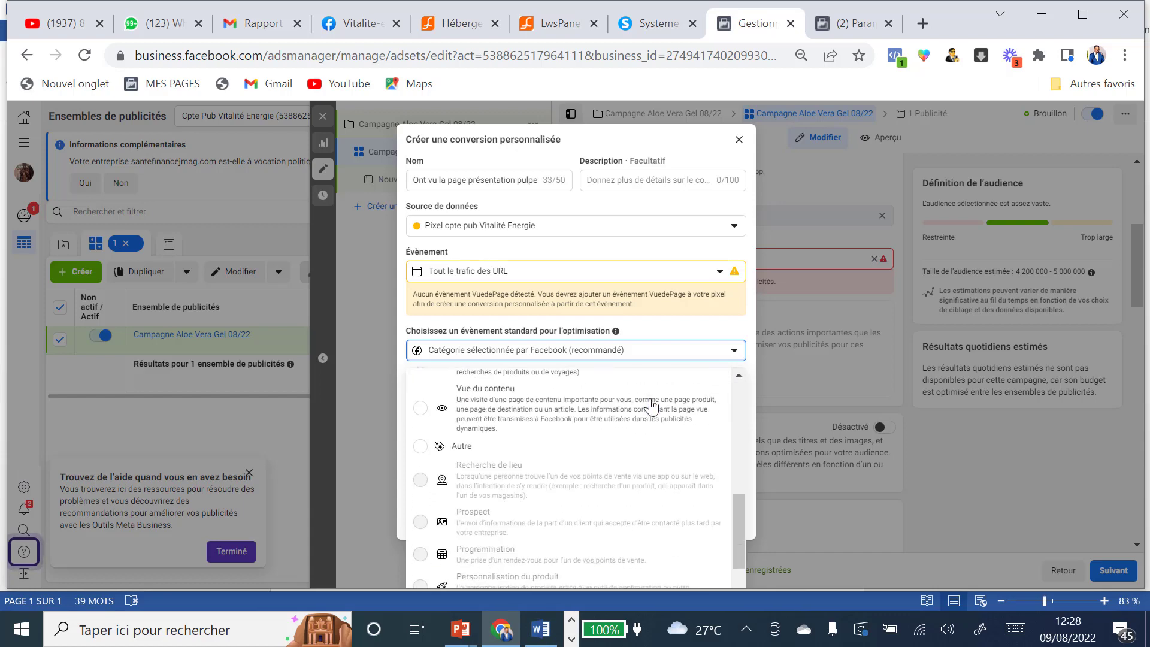
pyautogui.scroll(-2, 651, 407)
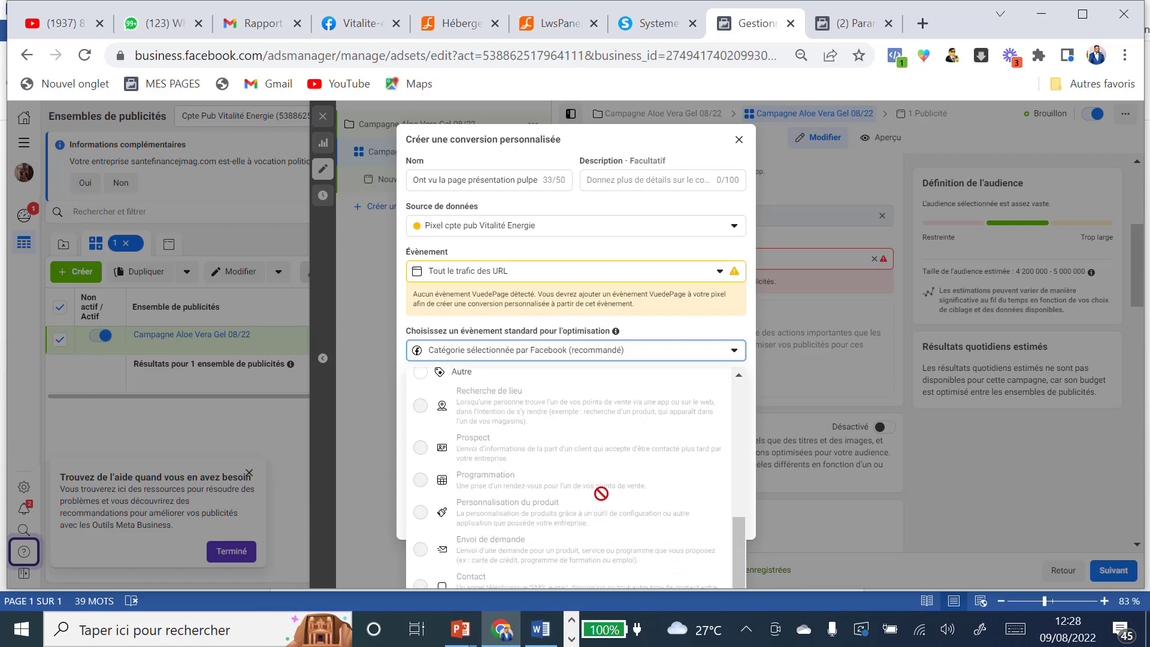
pyautogui.scroll(2, 600, 492)
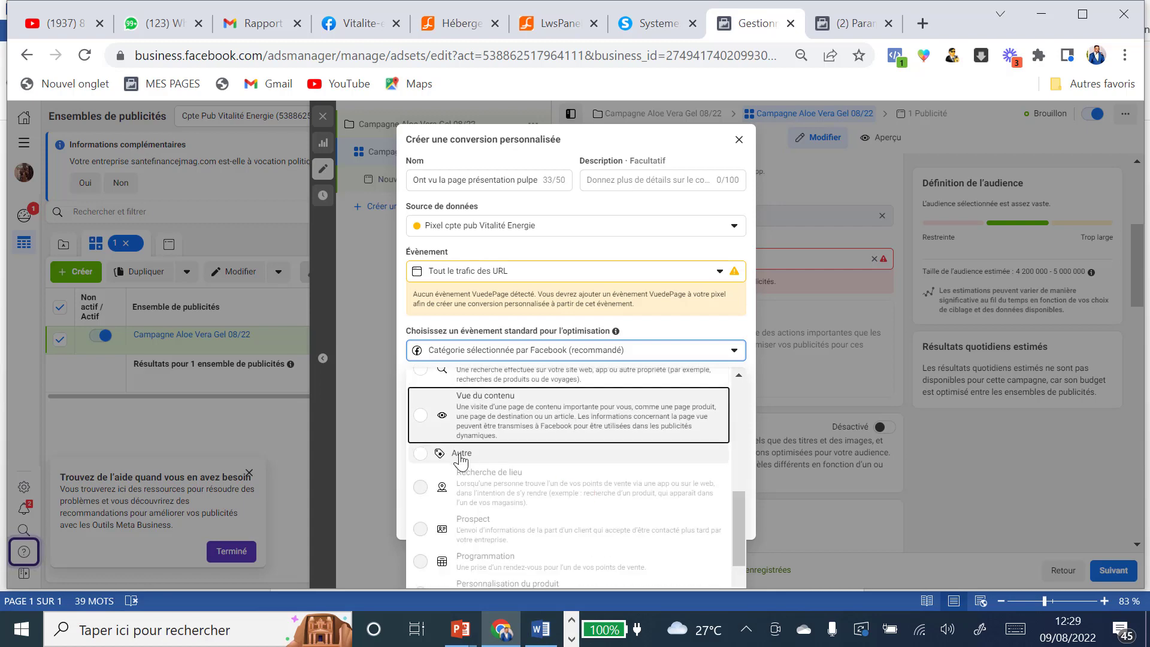
pyautogui.click(423, 418)
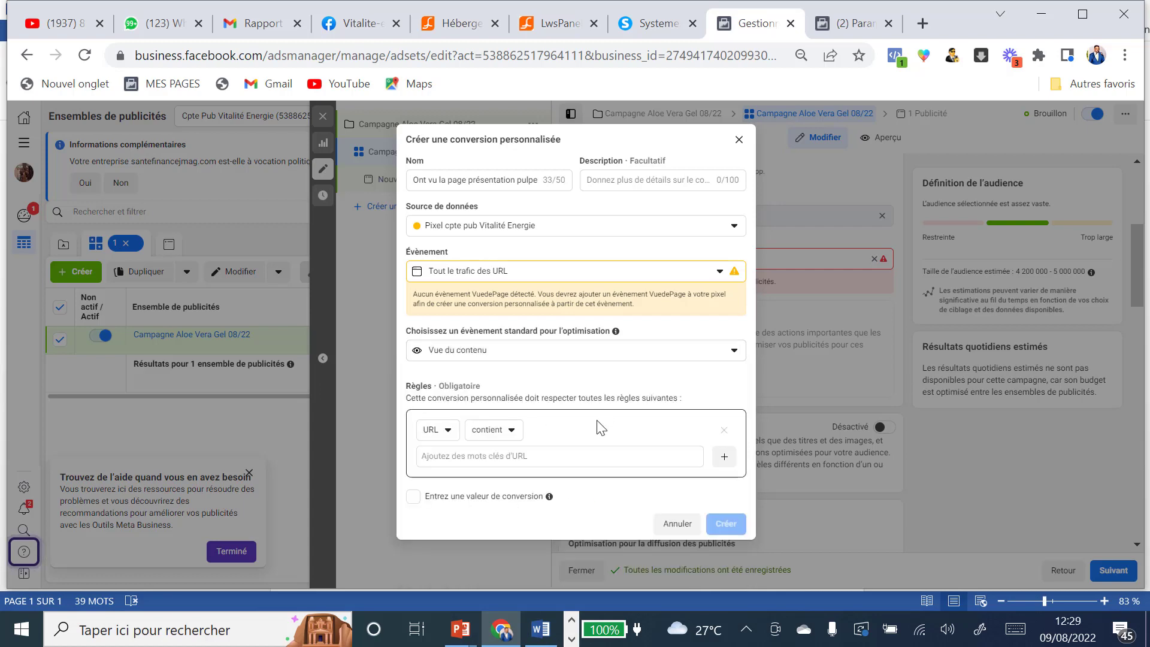
pyautogui.click(512, 431)
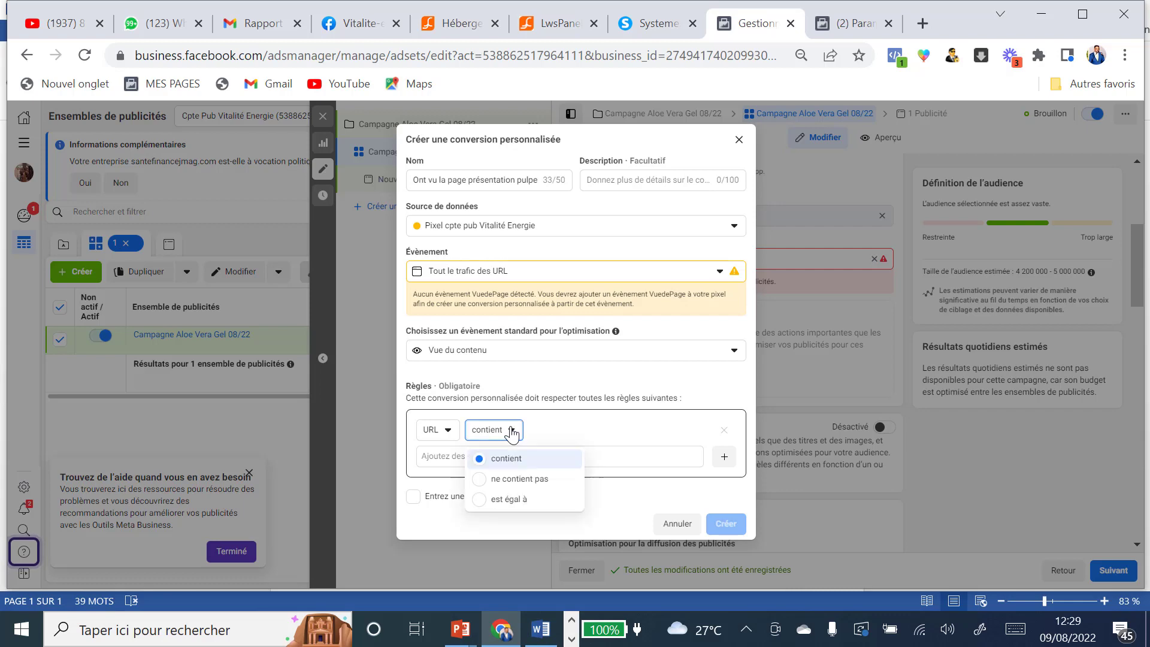
pyautogui.click(532, 502)
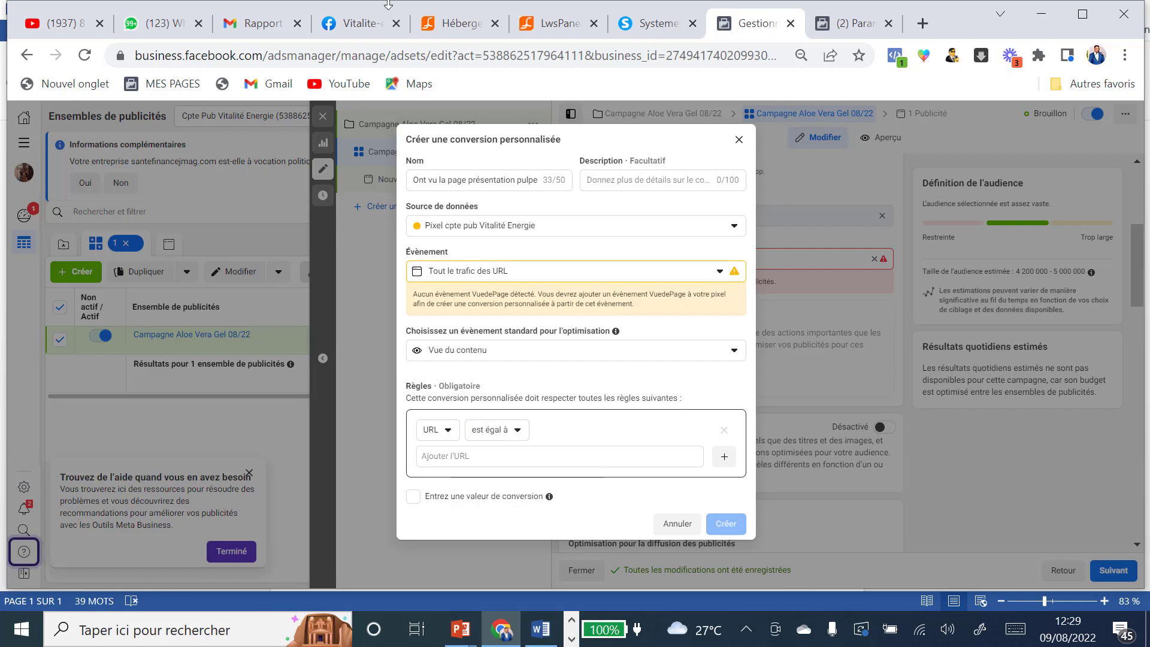
# Step: Put the vente-pulpe page URL into the exact-URL rule and copy the conversion name
pyautogui.click(656, 24)
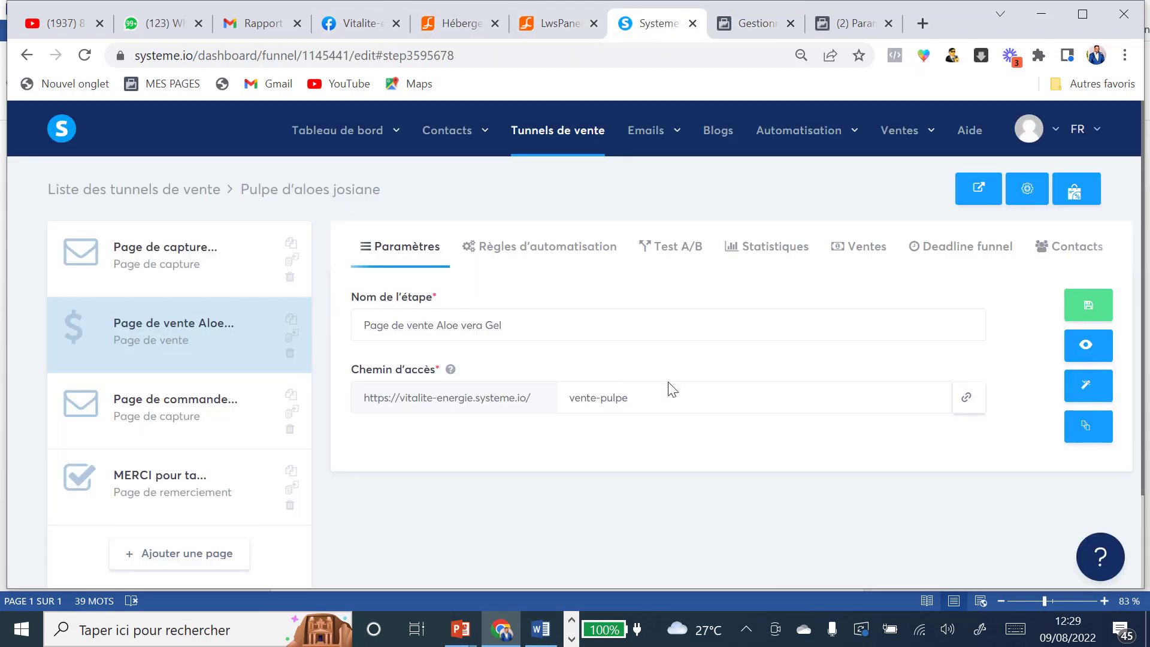
pyautogui.click(968, 402)
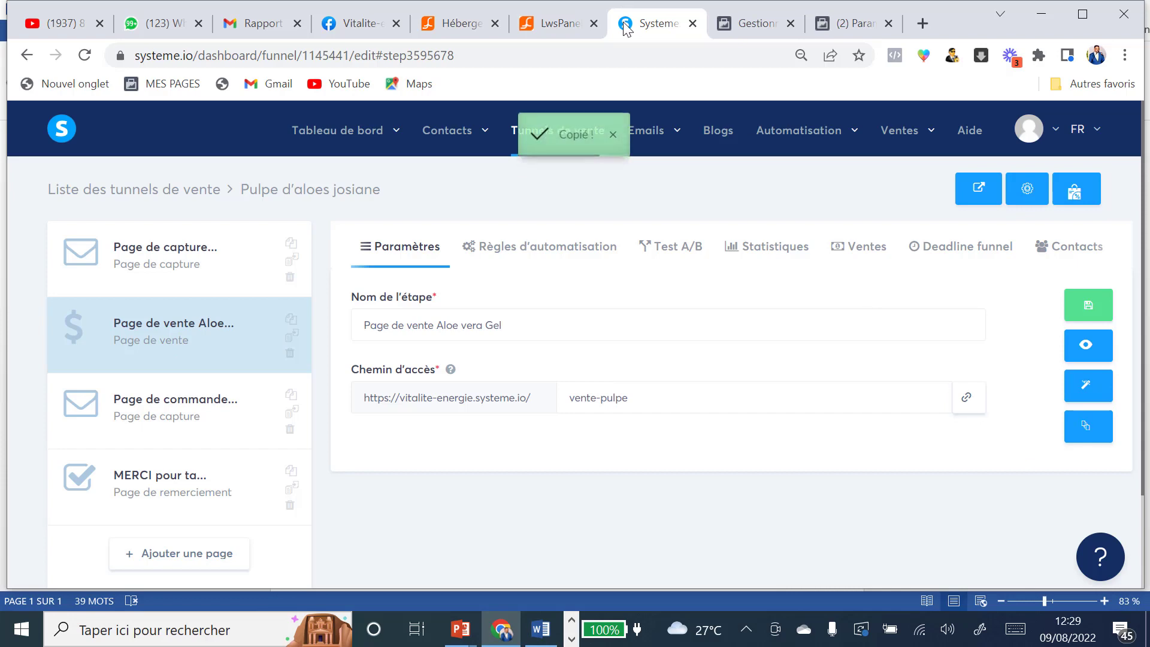
pyautogui.click(771, 27)
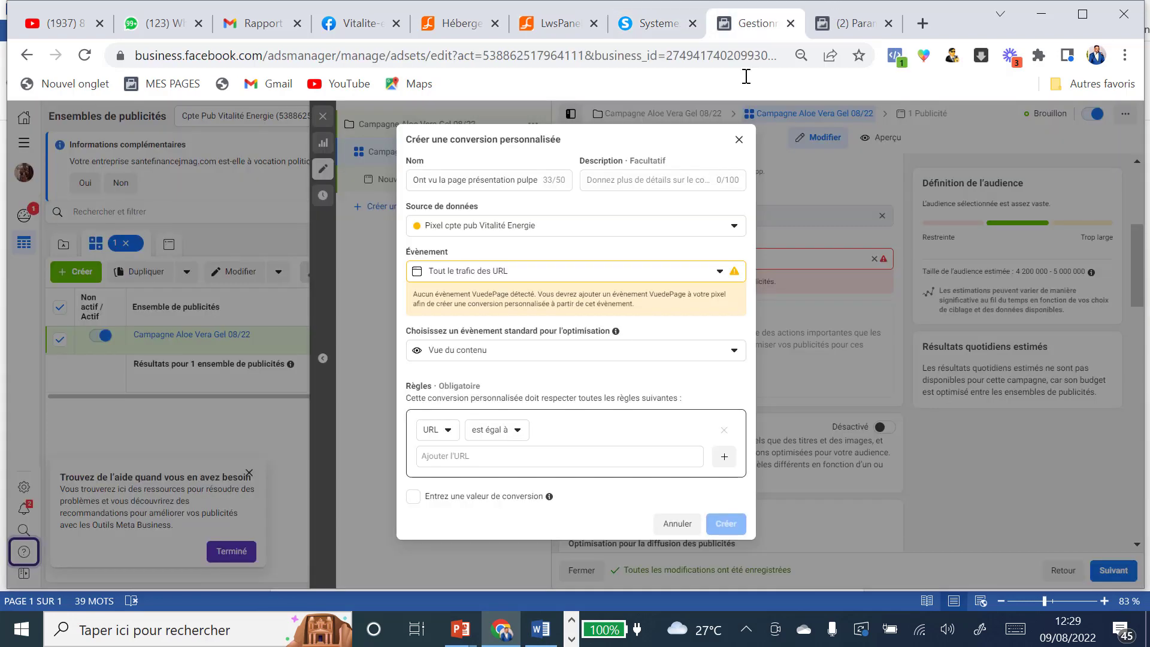
pyautogui.click(503, 457)
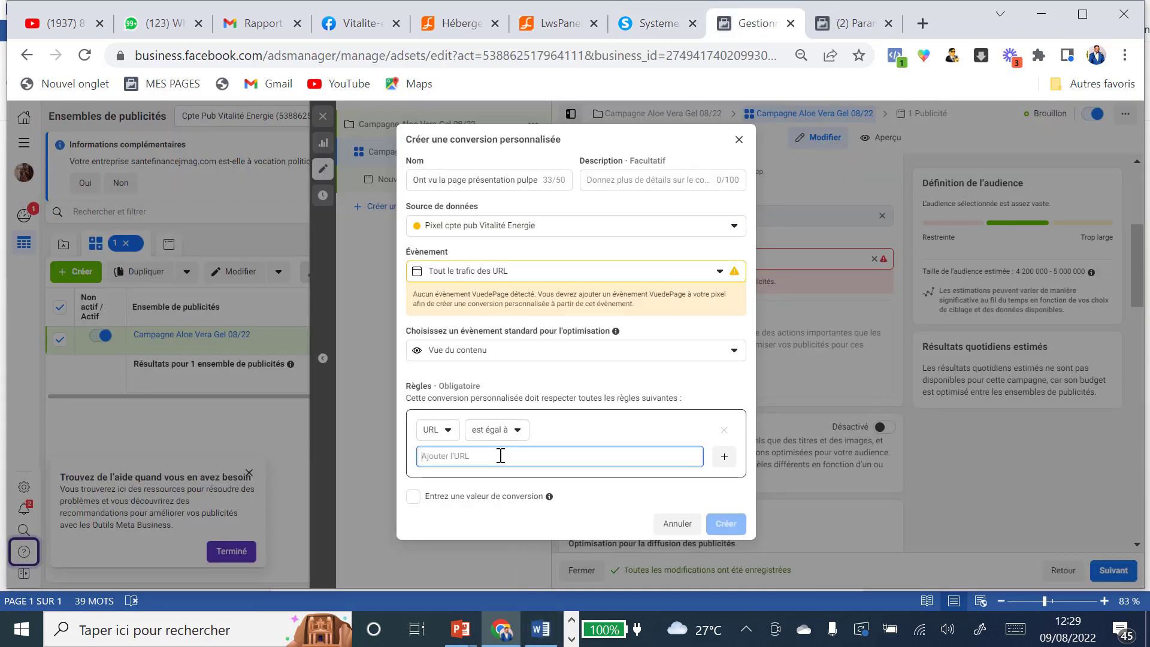
pyautogui.write('https://vitalite-energie.systeme.io/vente-pulpe')
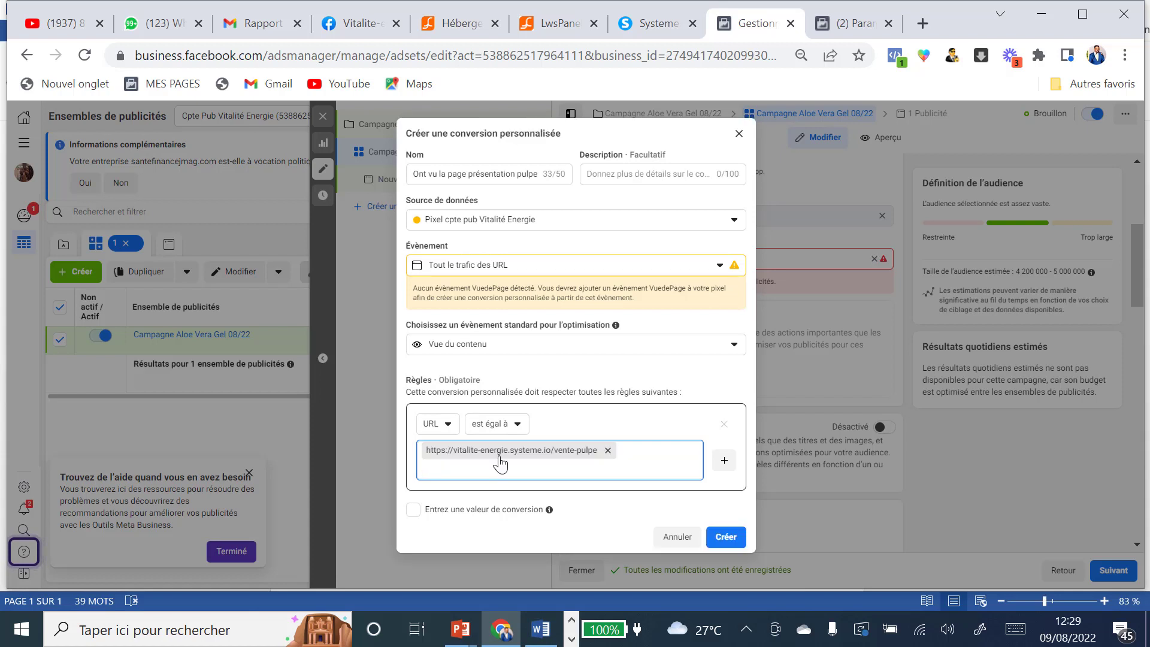
pyautogui.click(429, 176)
pyautogui.hotkey('ctrl', 'a')
pyautogui.hotkey('ctrl', 'c')
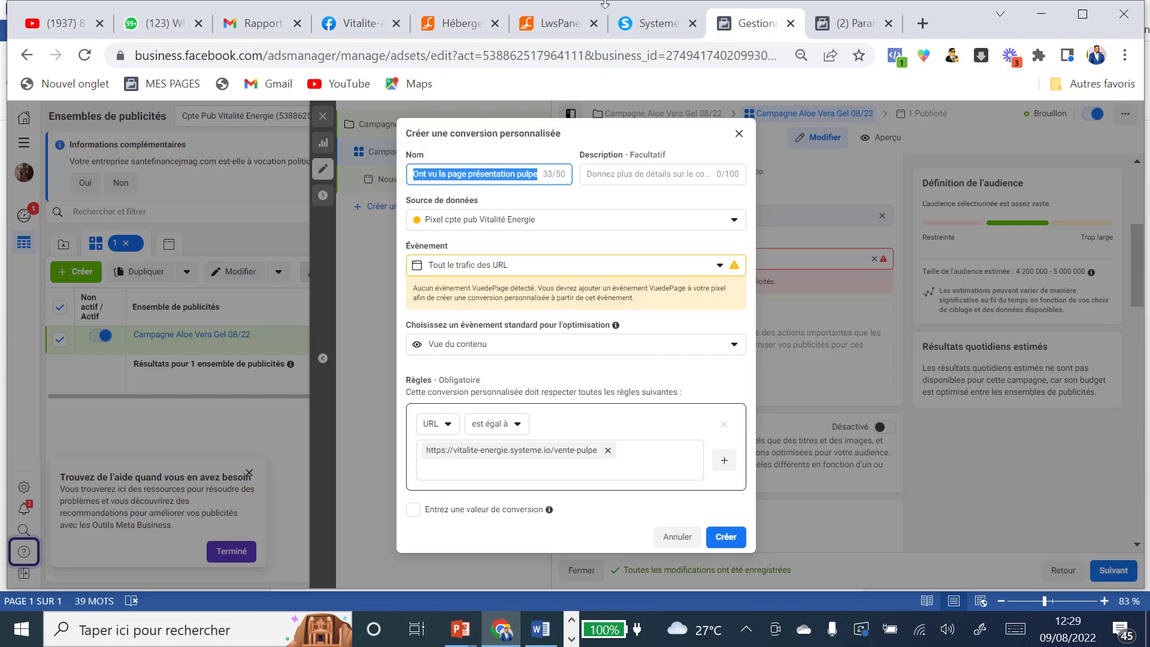
pyautogui.click(659, 24)
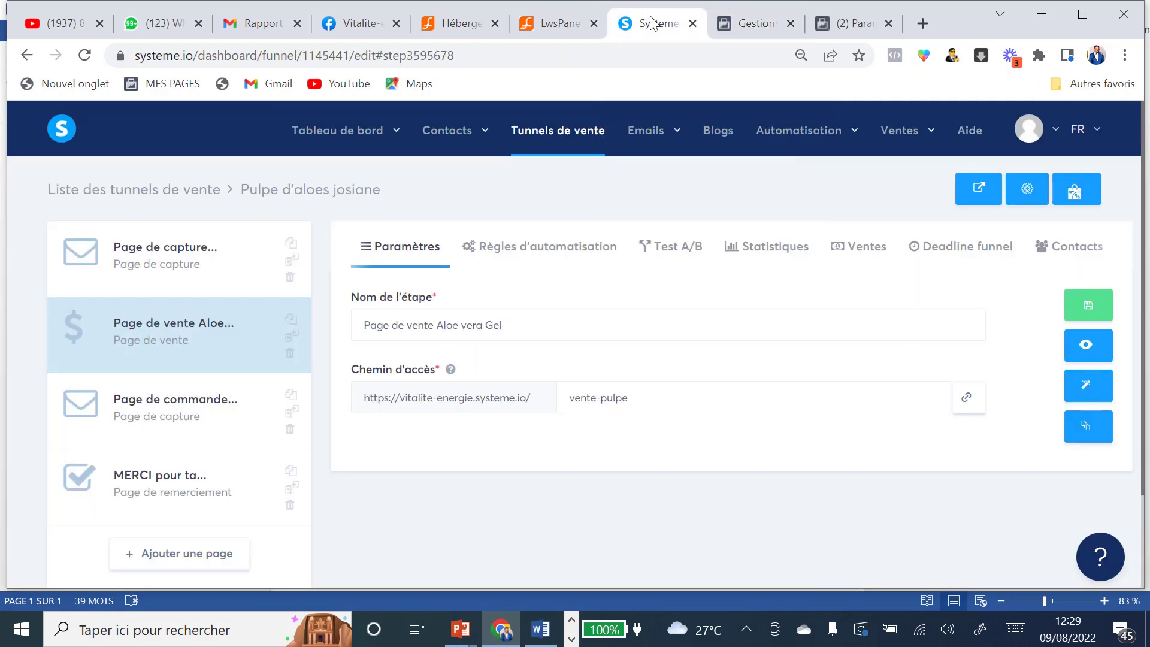
# Step: Replace ViewContent with 'Ont vu la page présentation pulpe' in the sales page's header code and save the page
pyautogui.click(1089, 387)
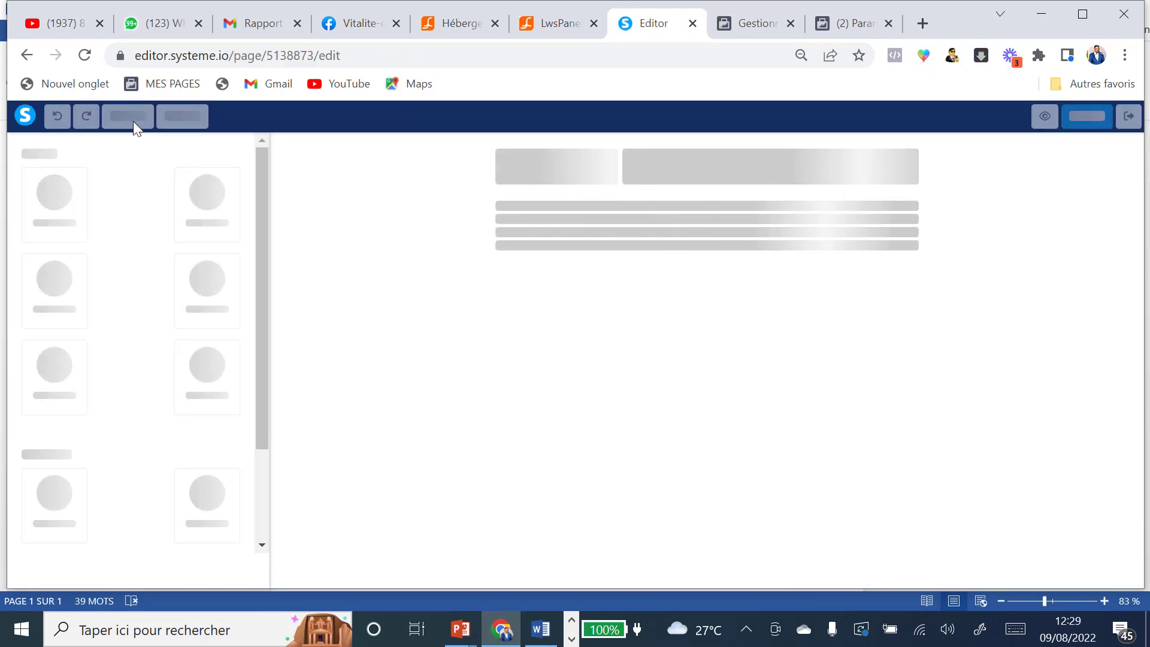
pyautogui.click(124, 115)
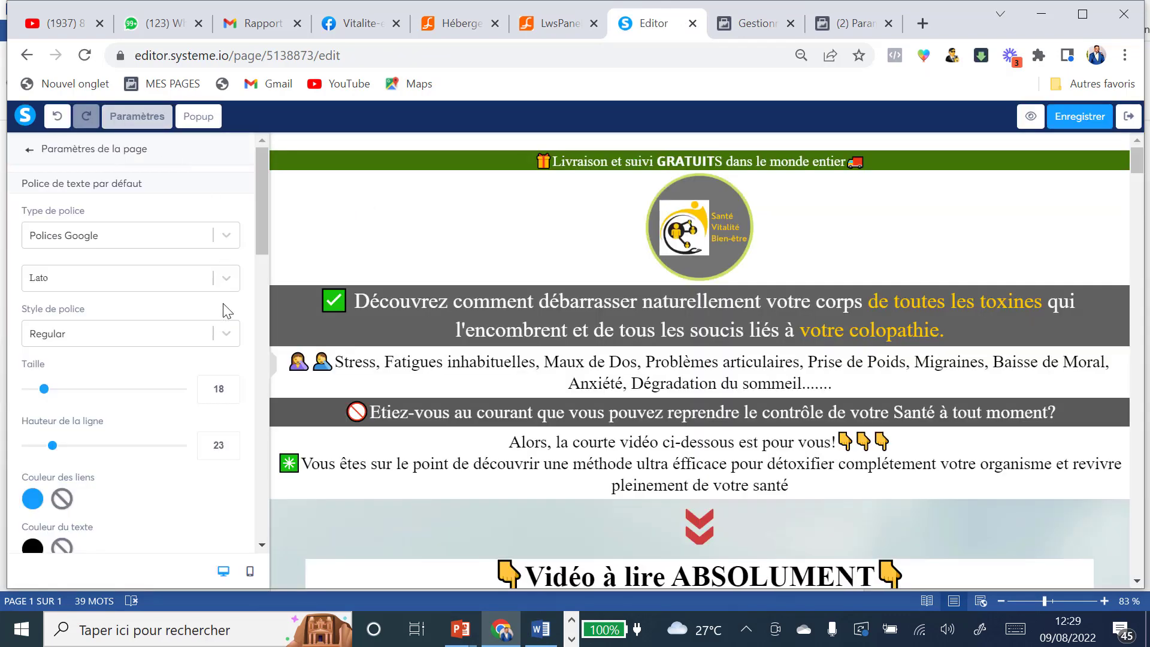
pyautogui.scroll(-10, 222, 304)
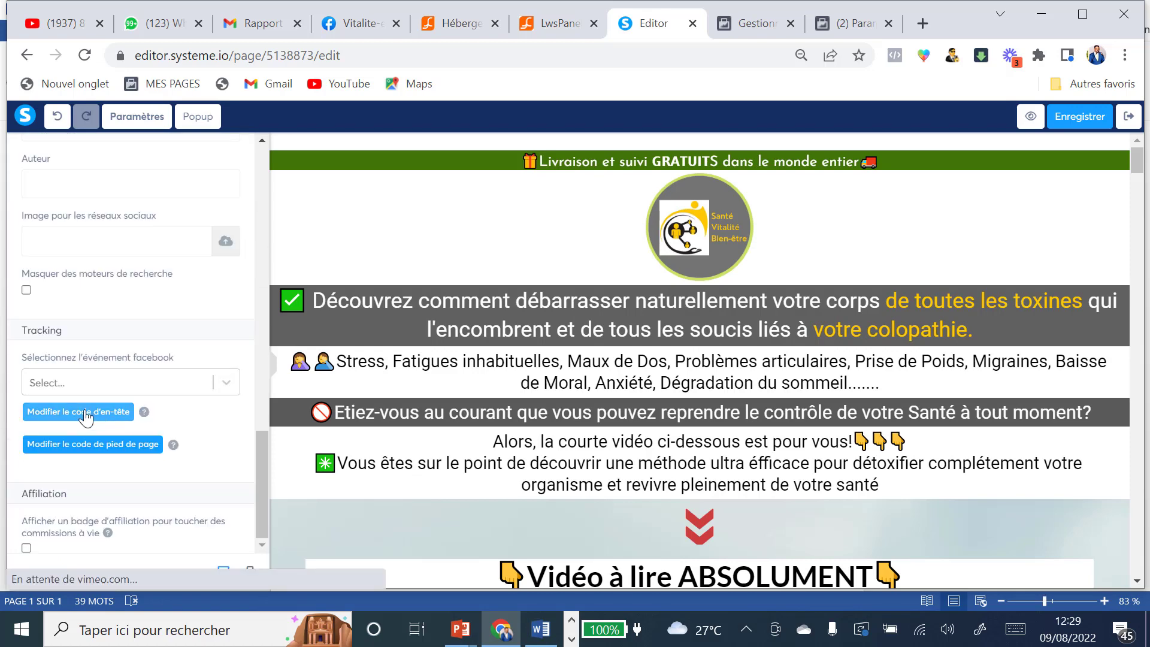
pyautogui.click(86, 414)
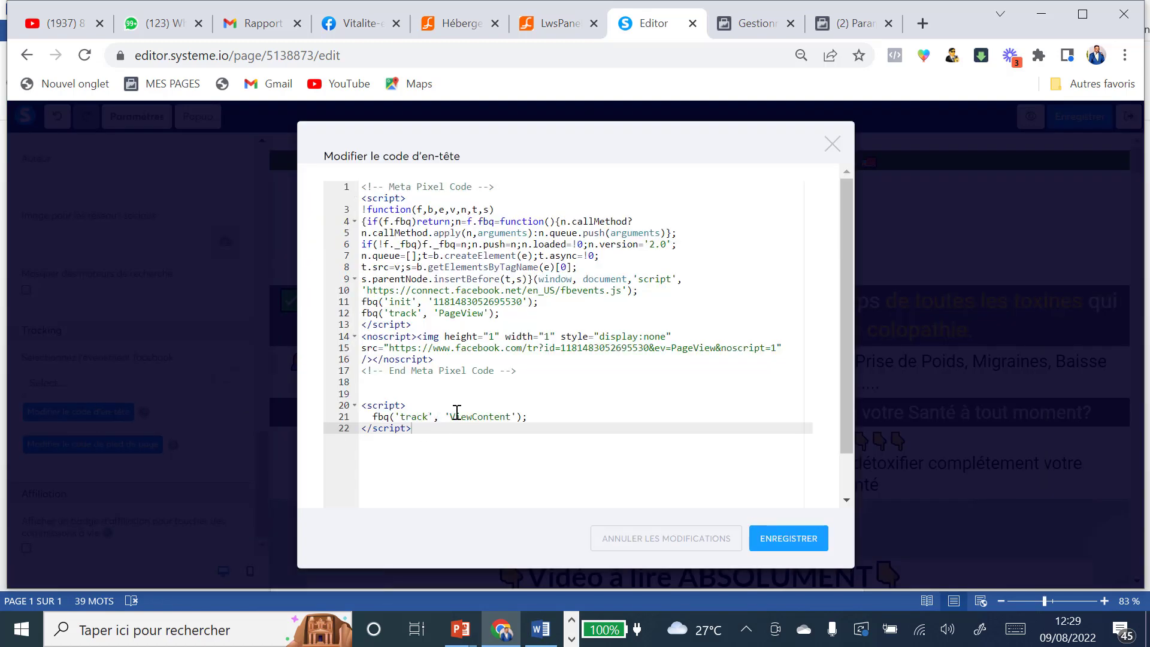
pyautogui.moveTo(451, 416); pyautogui.dragTo(512, 416)
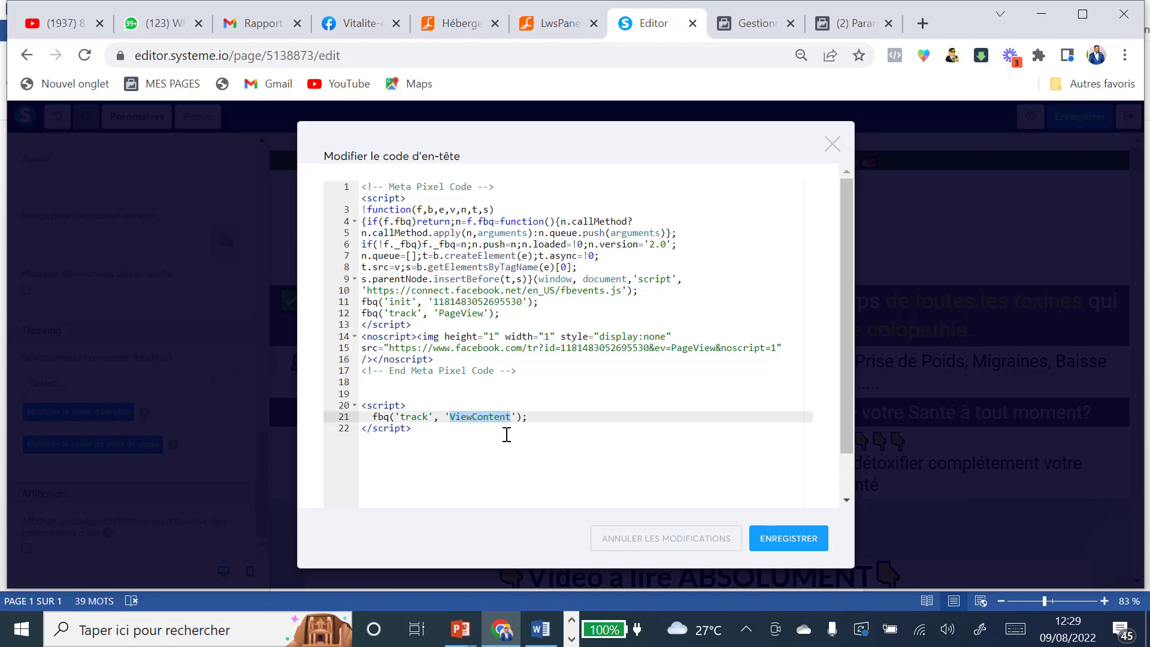
pyautogui.hotkey('ctrl', 'v')
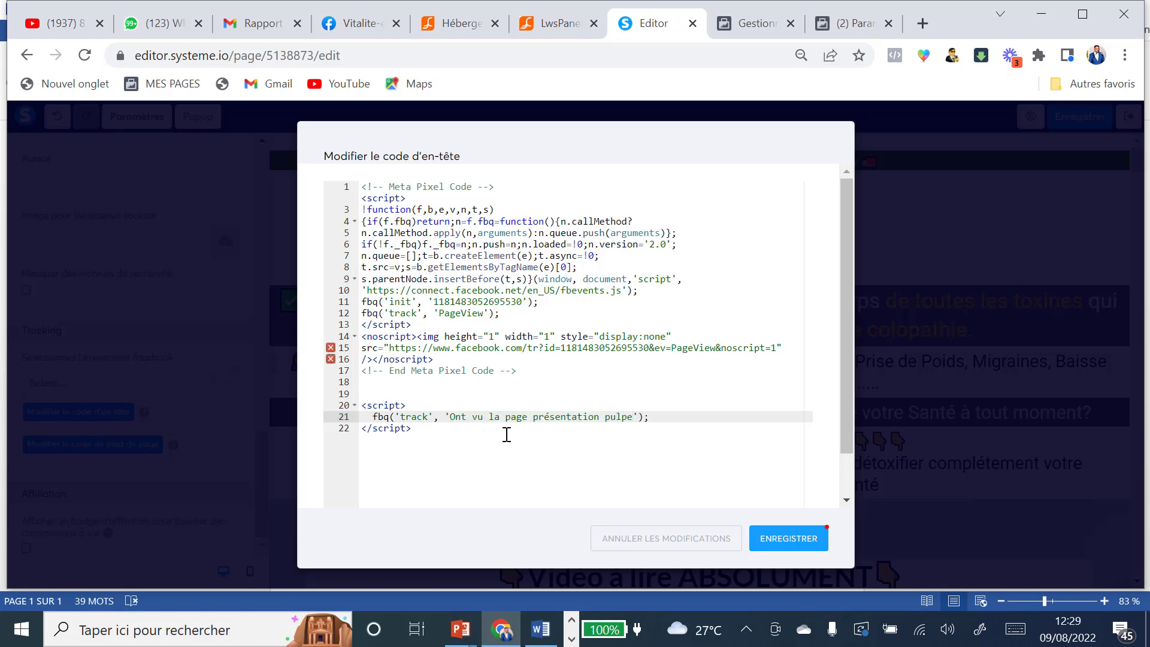
pyautogui.click(788, 540)
pyautogui.click(1088, 120)
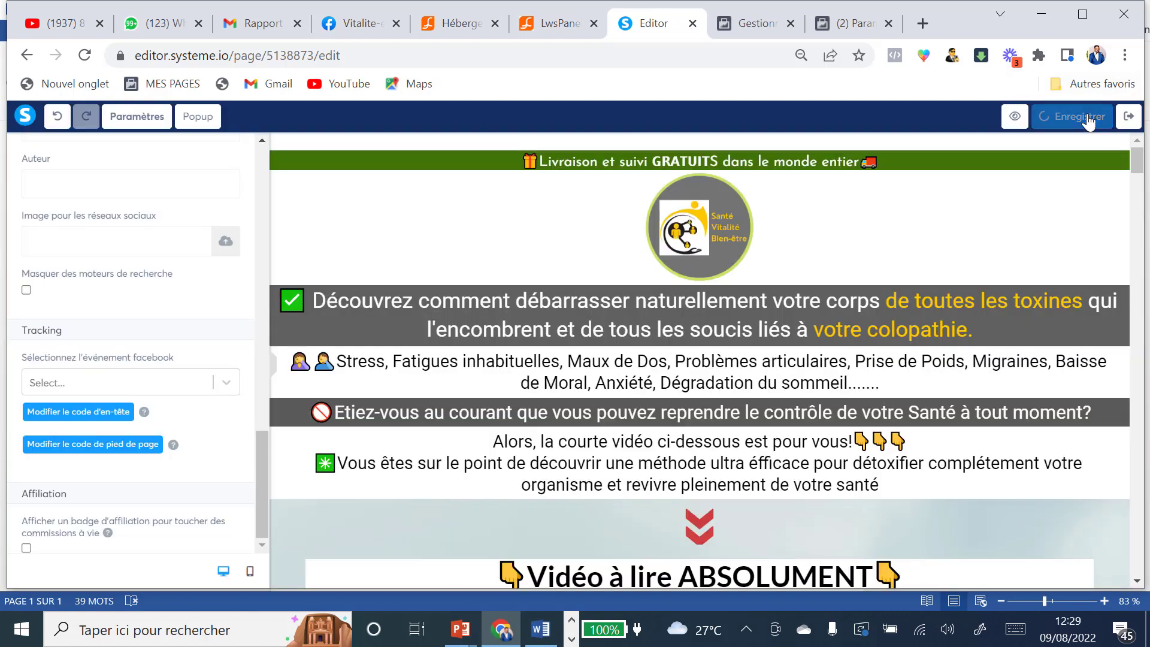
pyautogui.click(1129, 118)
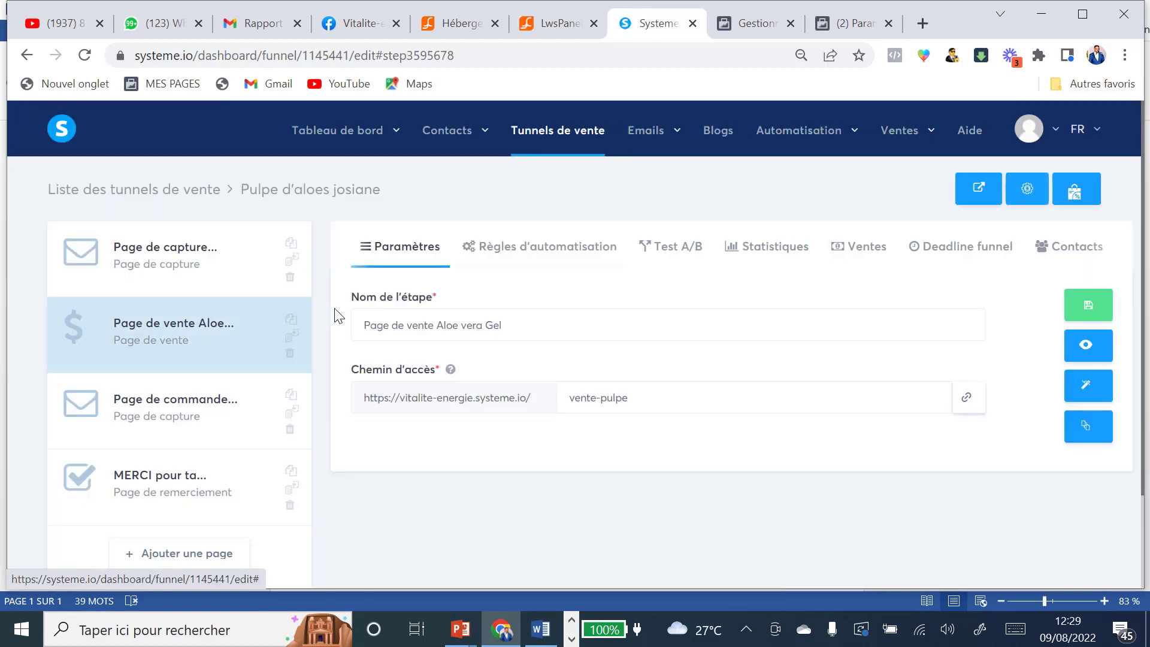
# Step: Create the 'Ont vu la page présentation pulpe' conversion and reopen the conversion event list
pyautogui.click(174, 400)
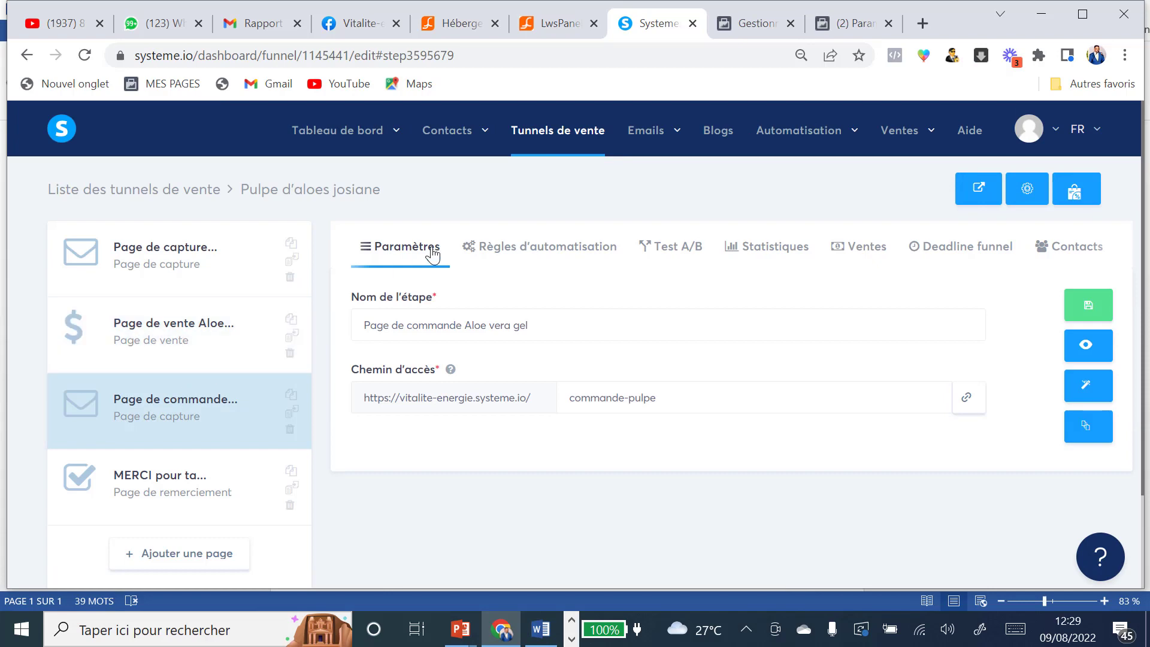
pyautogui.click(765, 31)
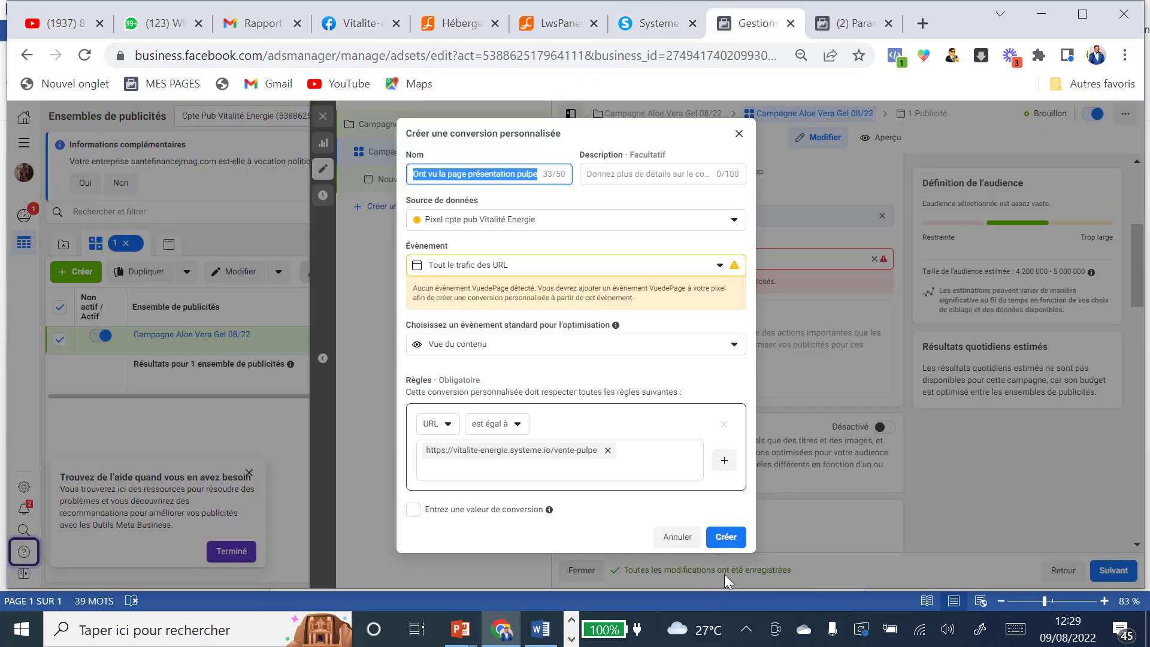
pyautogui.click(725, 535)
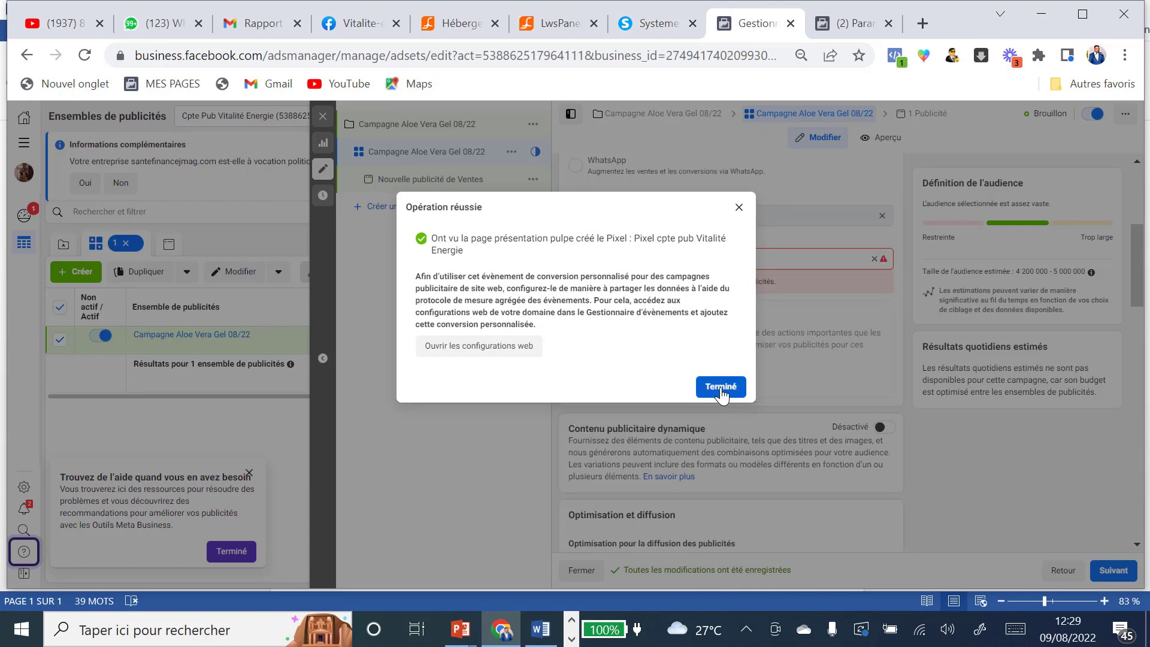
pyautogui.click(723, 390)
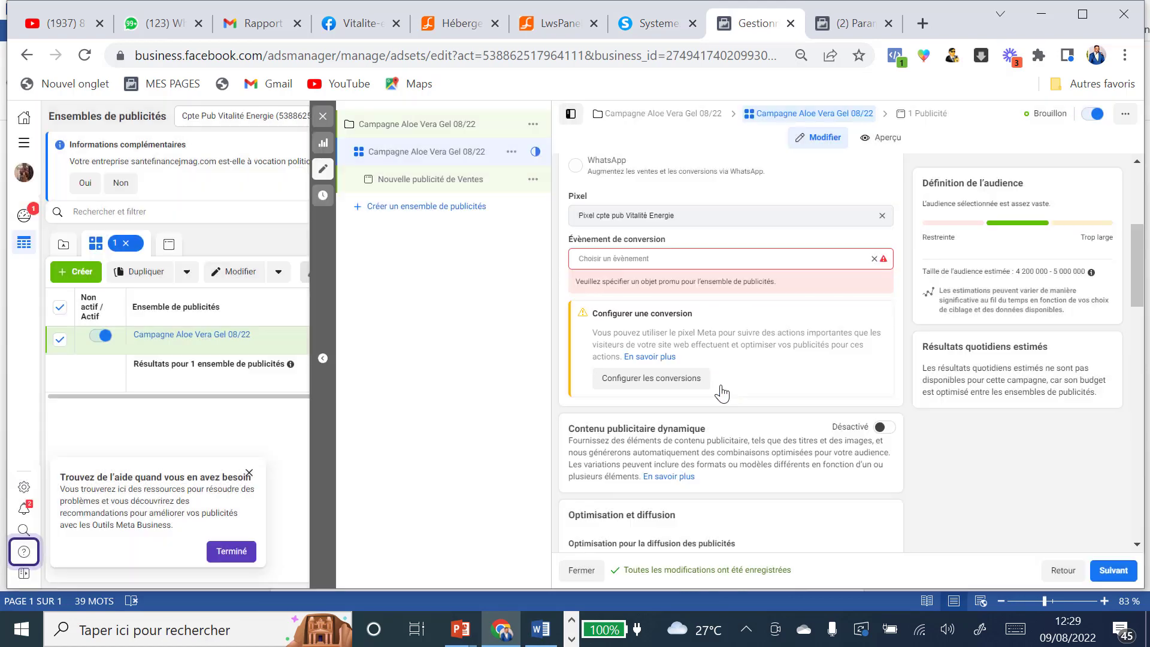
pyautogui.click(634, 261)
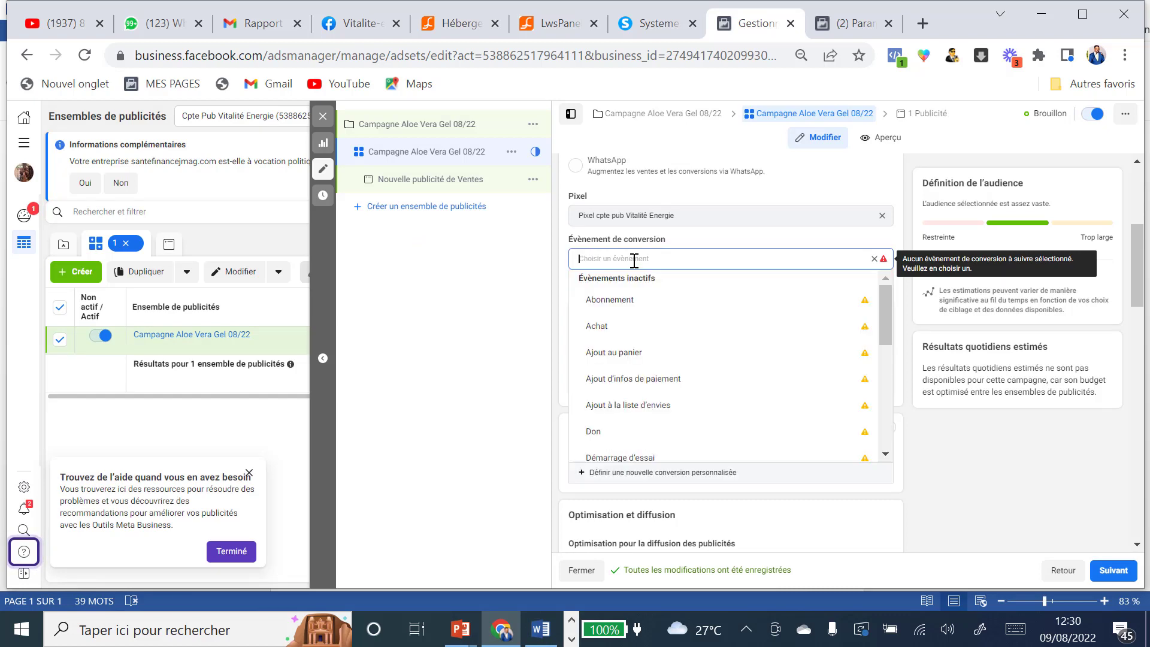
# Step: Start a conversion 'Ont atteint la page de commande pulpe' with category Ajout au panier and an exact-URL rule
pyautogui.click(635, 473)
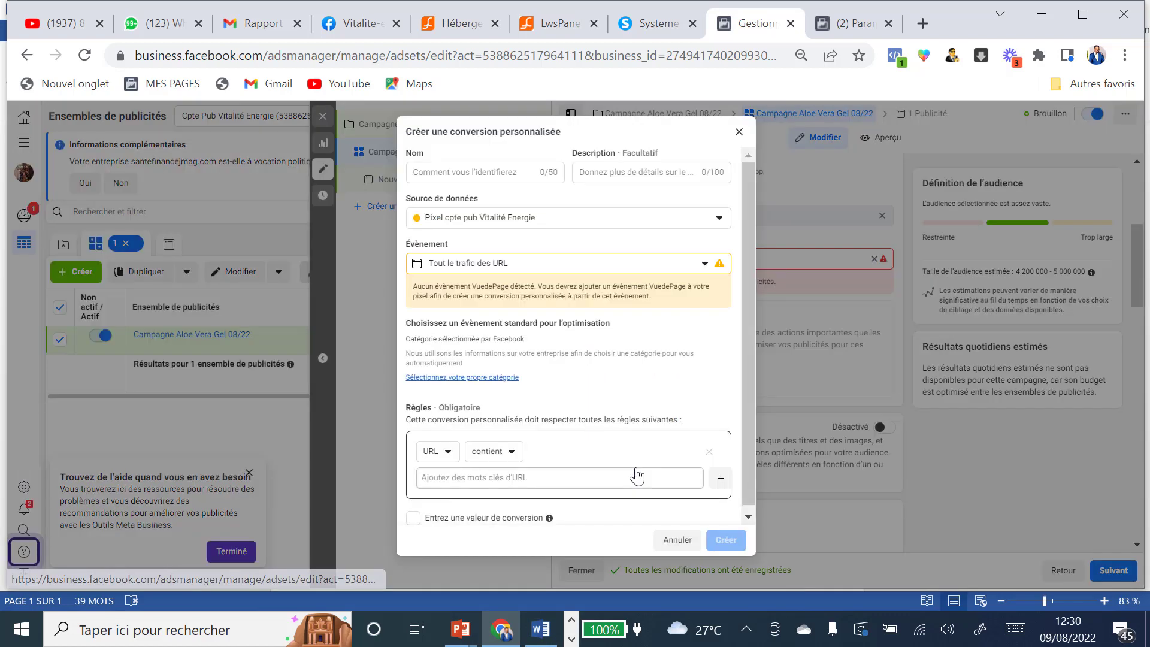
pyautogui.click(480, 176)
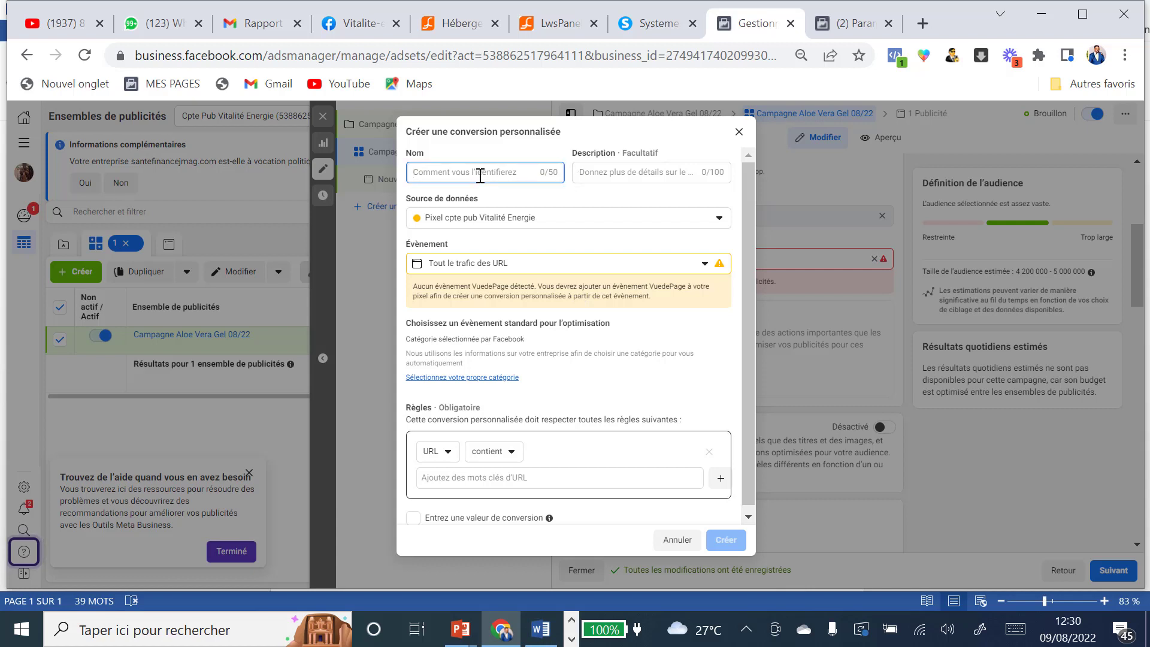
pyautogui.write('0')
pyautogui.write('de pulpe')
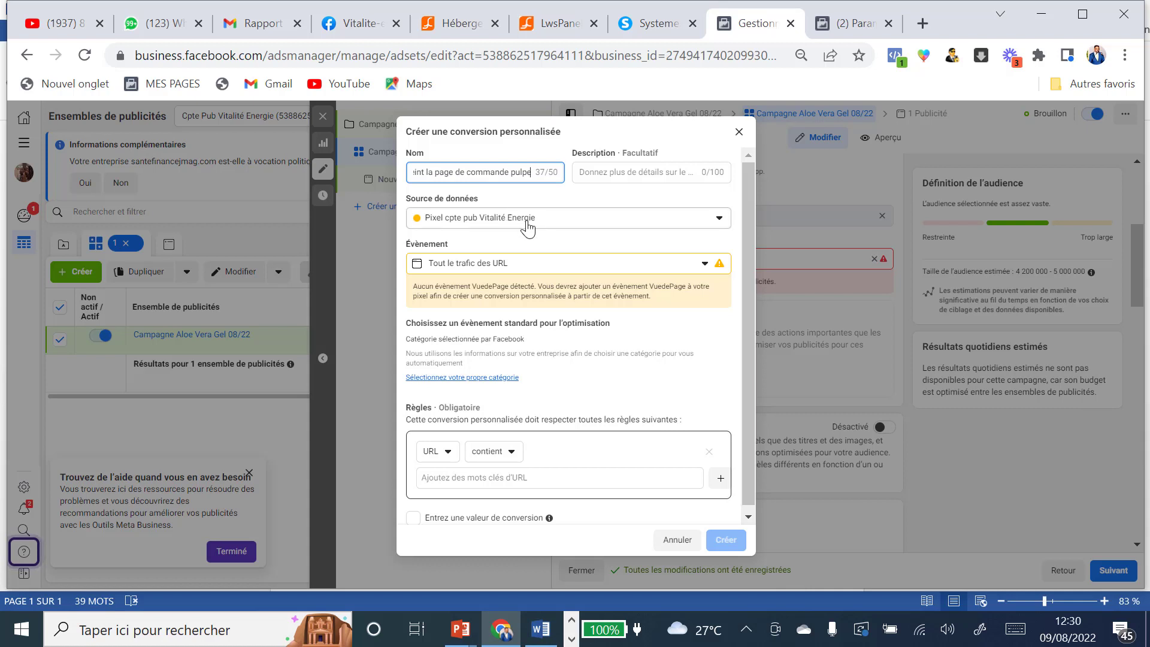
pyautogui.click(505, 378)
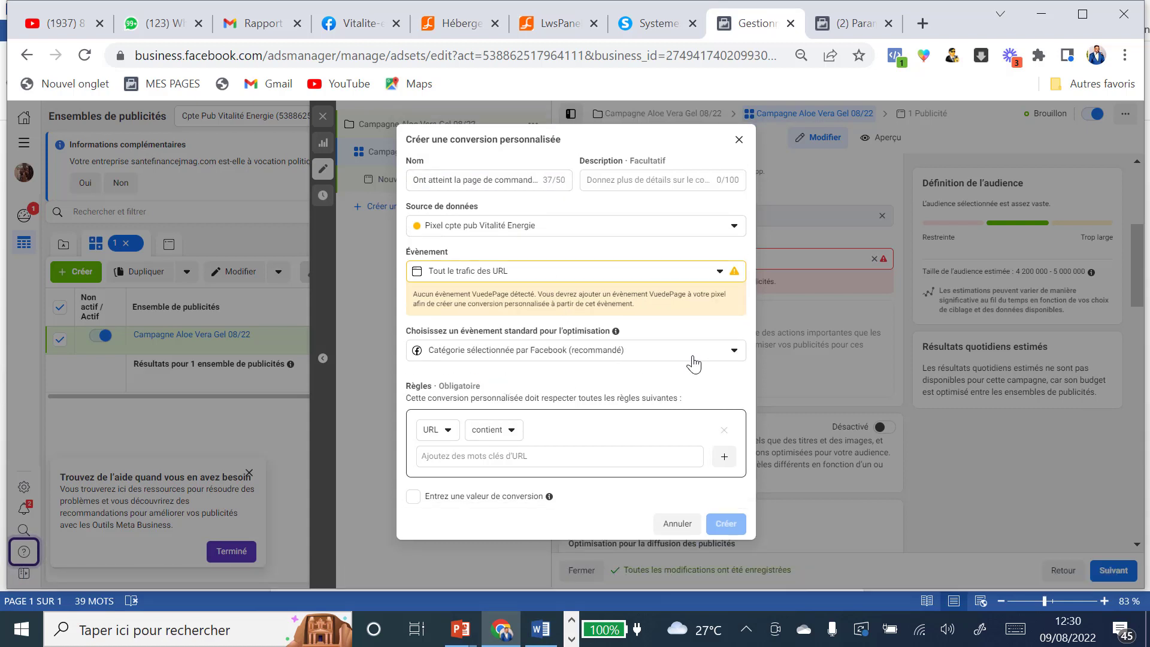
pyautogui.click(734, 352)
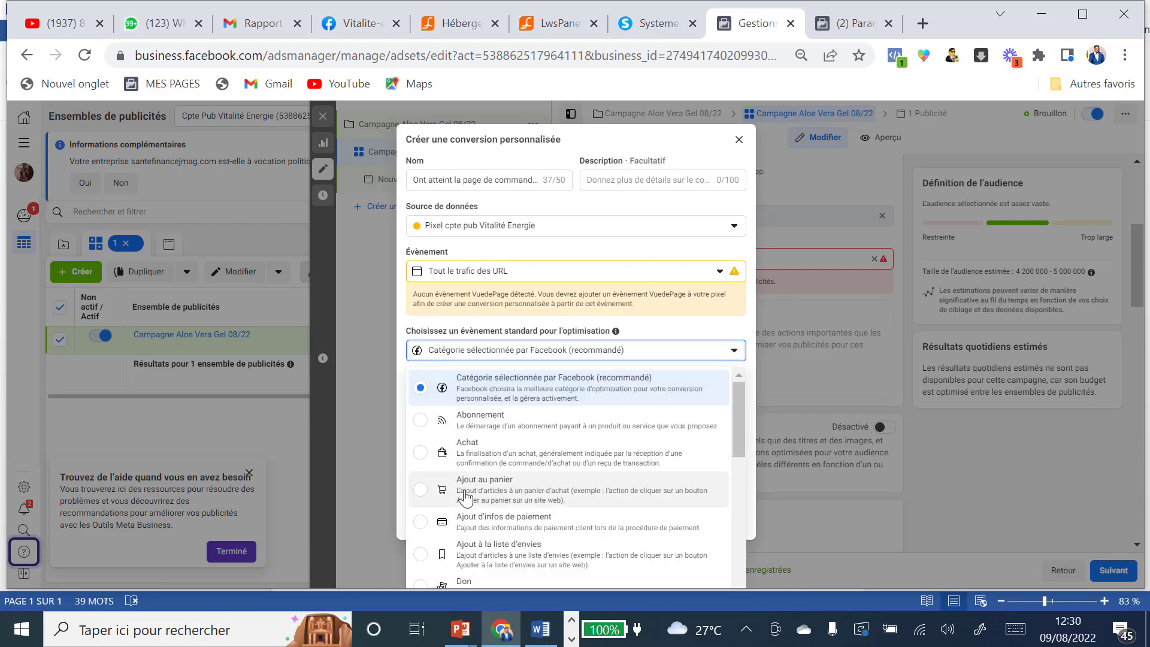
pyautogui.click(426, 496)
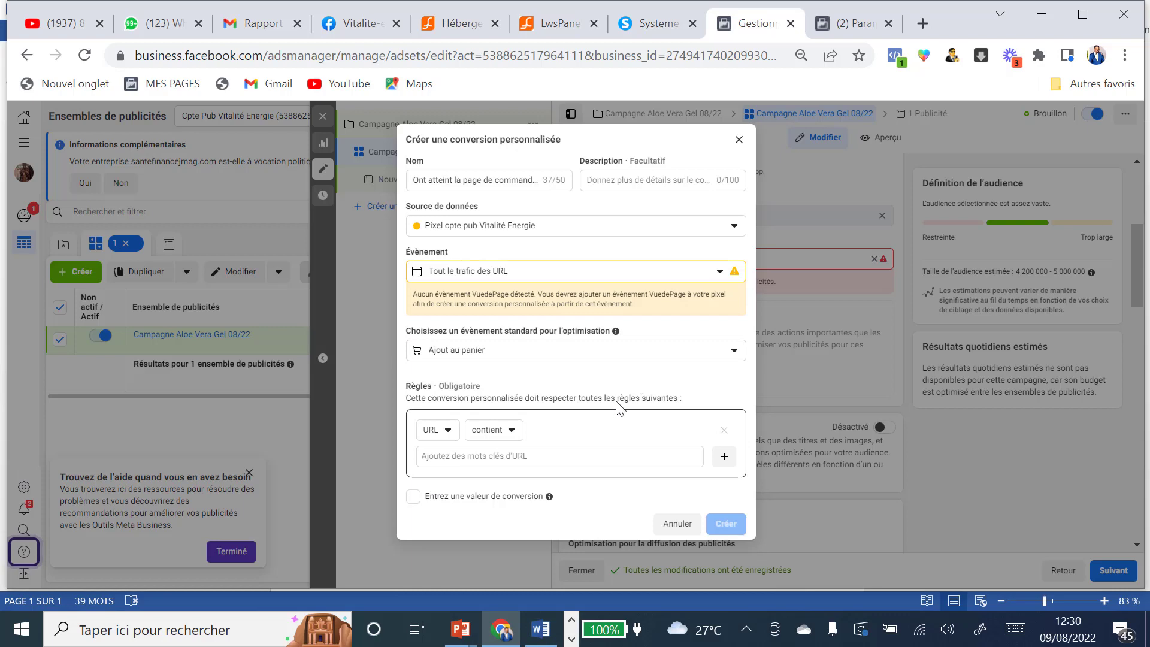
pyautogui.click(514, 433)
pyautogui.click(518, 498)
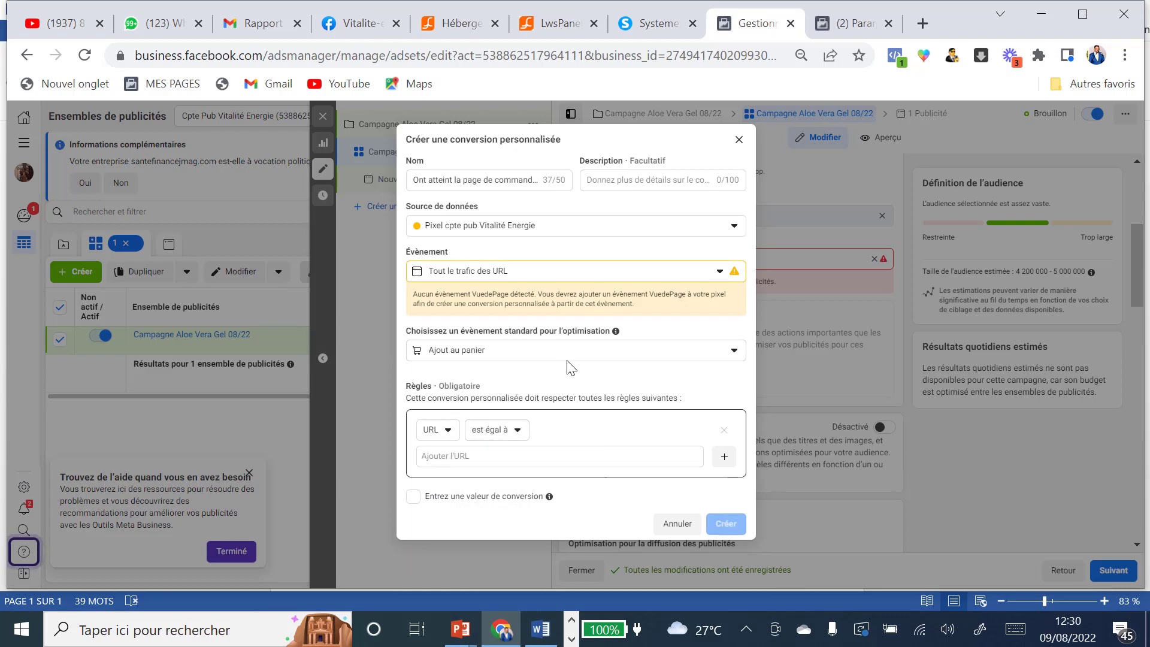
# Step: Put the commande-pulpe page URL into the rule and copy the conversion name
pyautogui.click(644, 24)
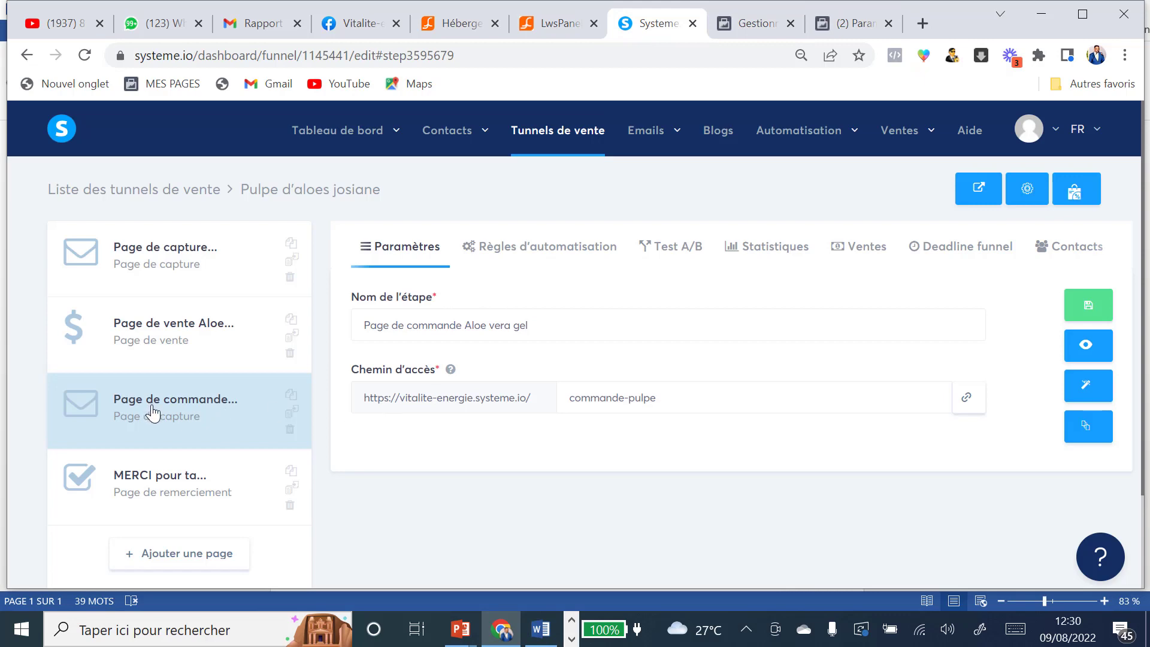
pyautogui.click(966, 400)
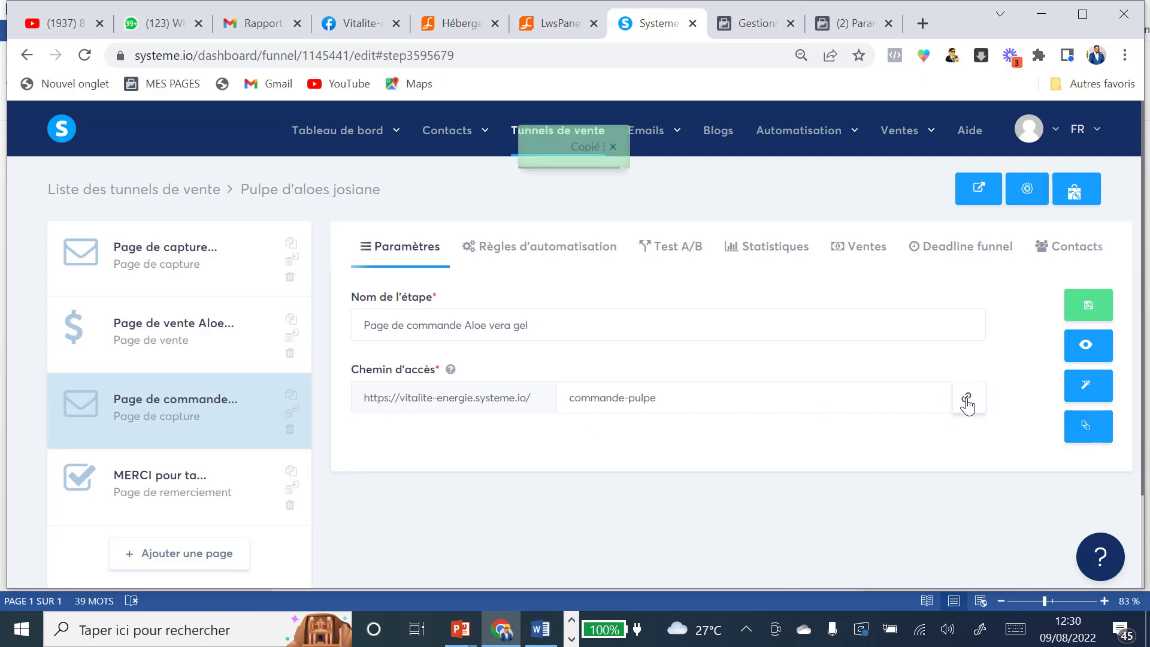
pyautogui.click(760, 23)
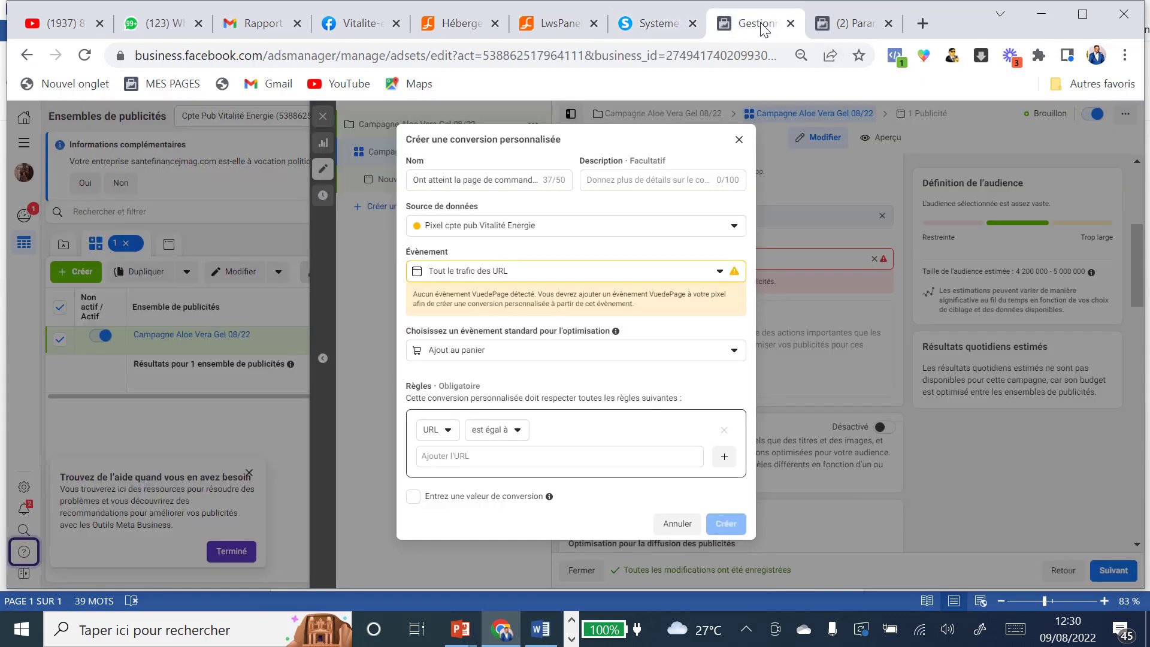
pyautogui.click(487, 459)
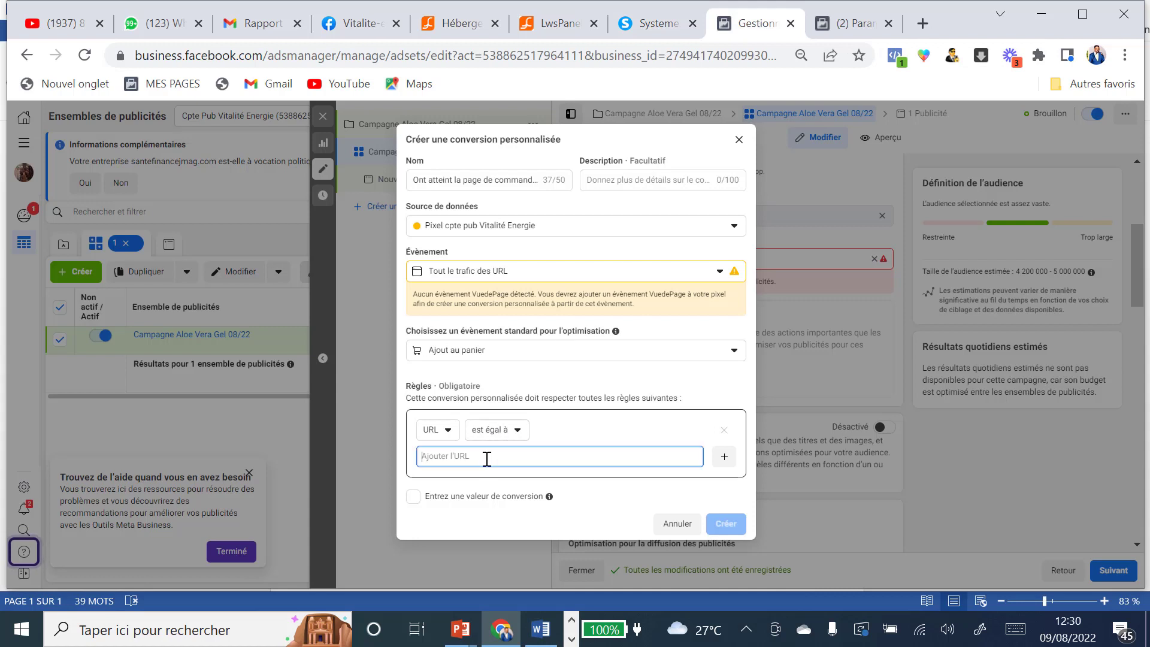
pyautogui.hotkey('ctrl', 'v')
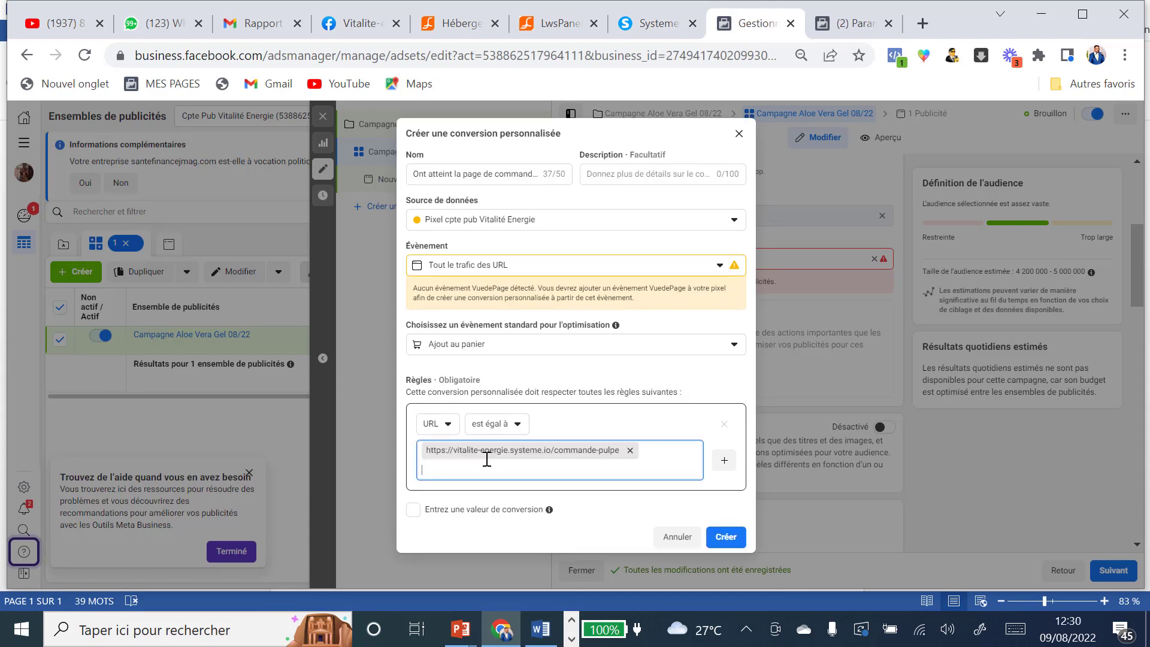
pyautogui.click(414, 171)
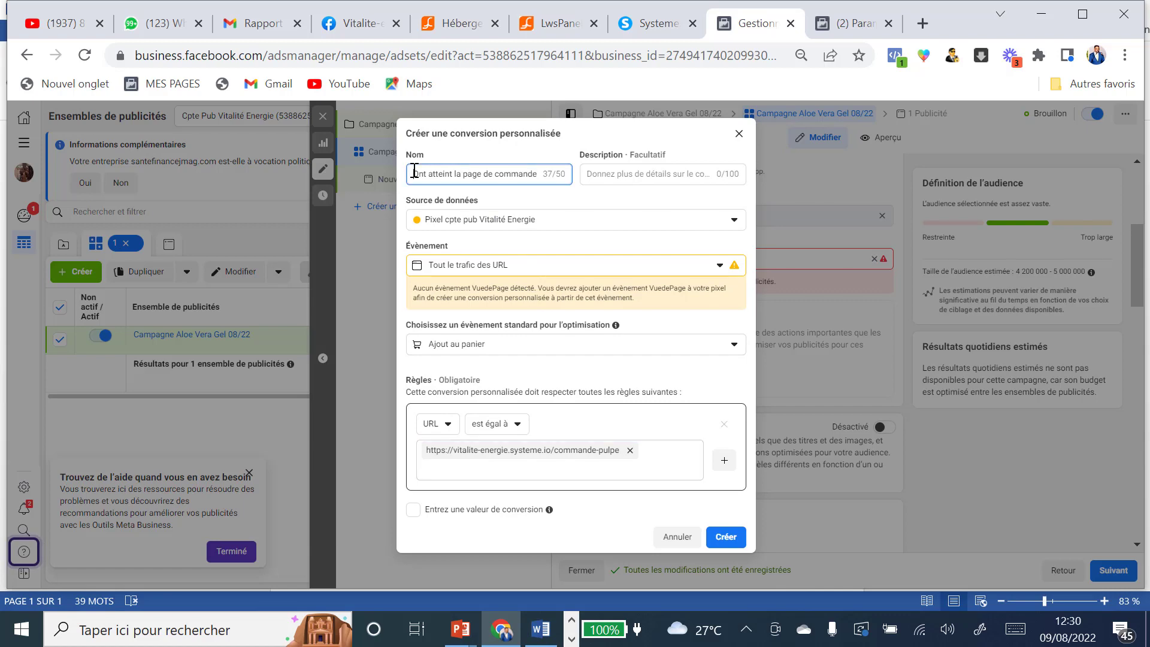
pyautogui.hotkey('ctrl', 'a')
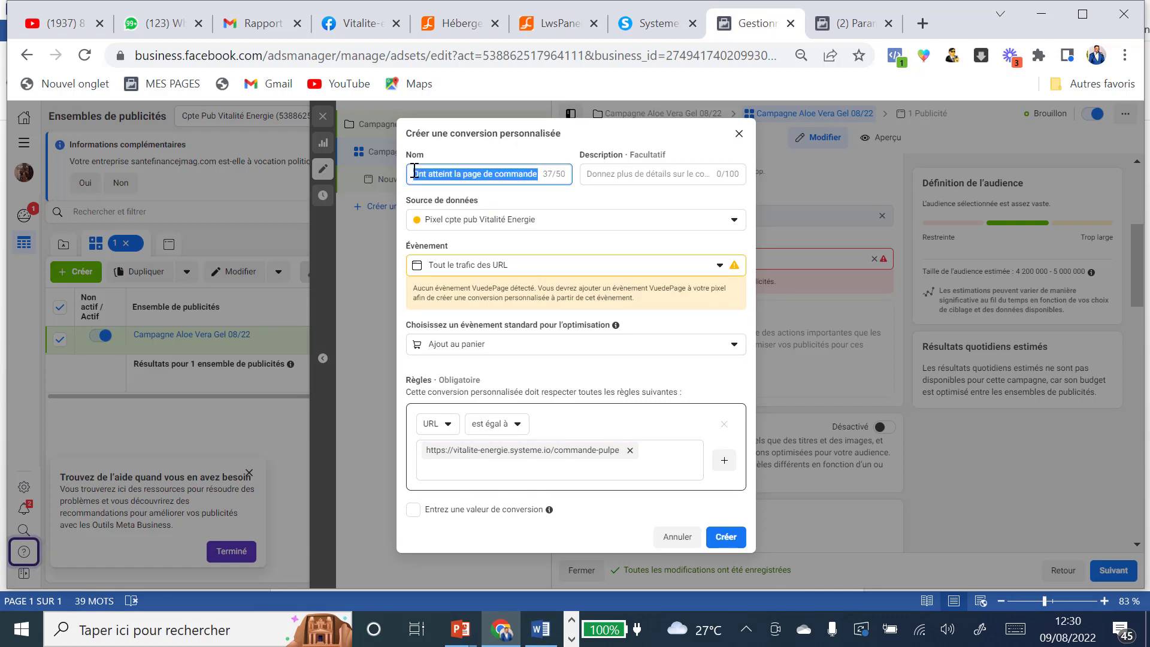
pyautogui.click(659, 24)
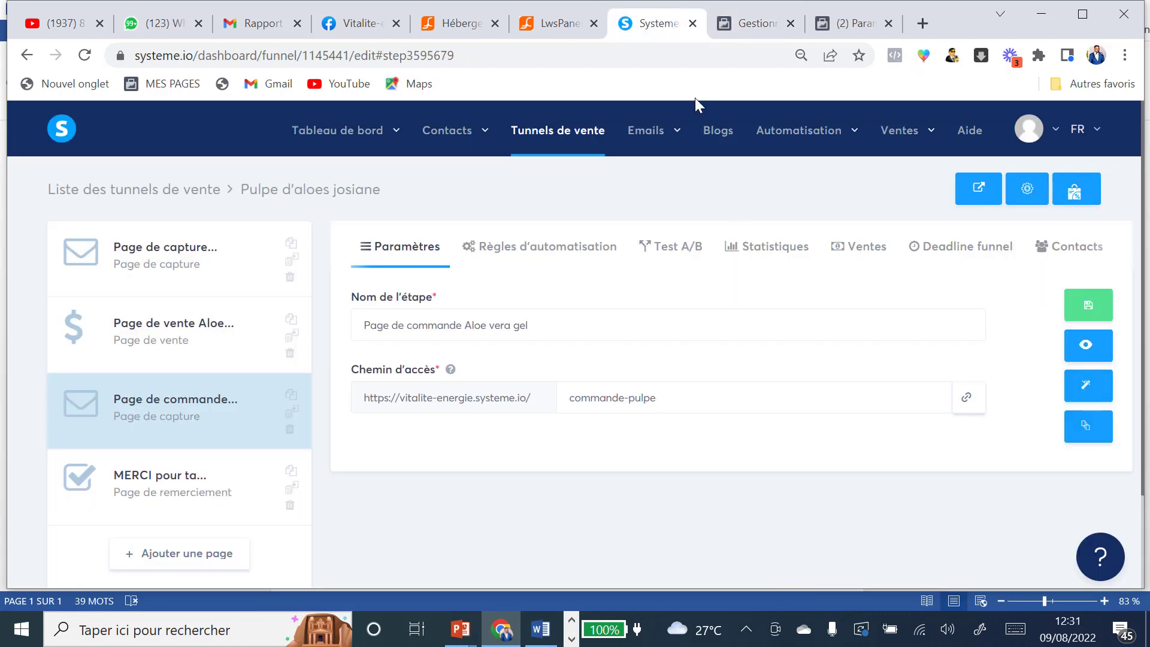
# Step: Replace AddToCart with 'Ont atteint la page de commande pulpe' in the order page's header code and save the page
pyautogui.click(1086, 385)
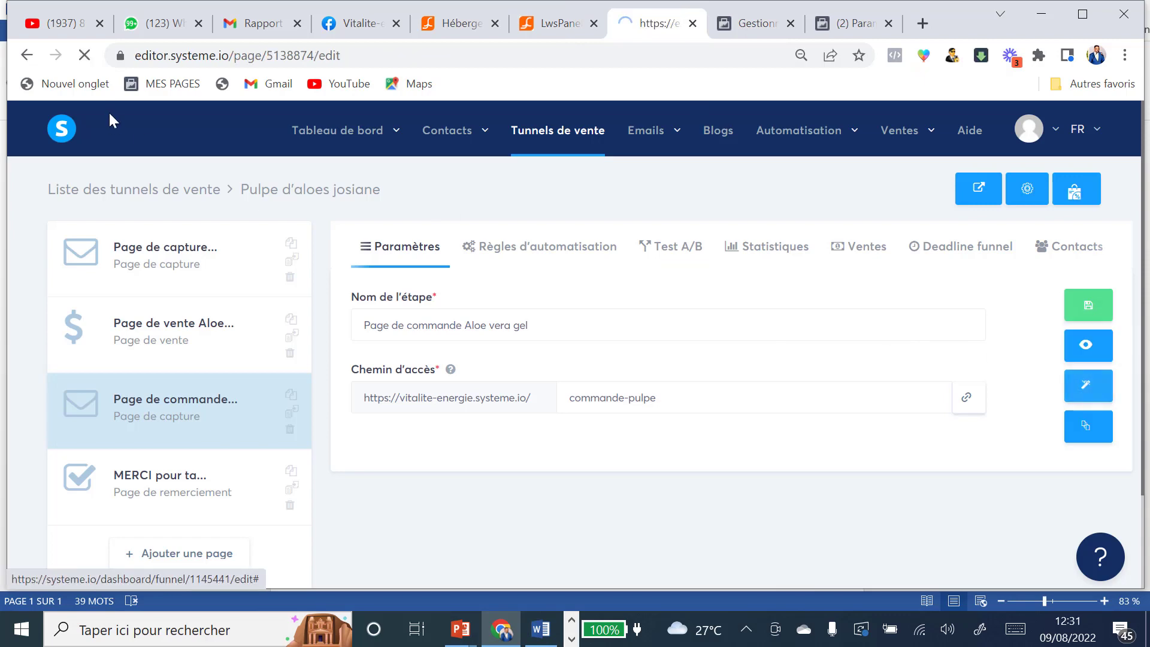
pyautogui.scroll(-15, 178, 265)
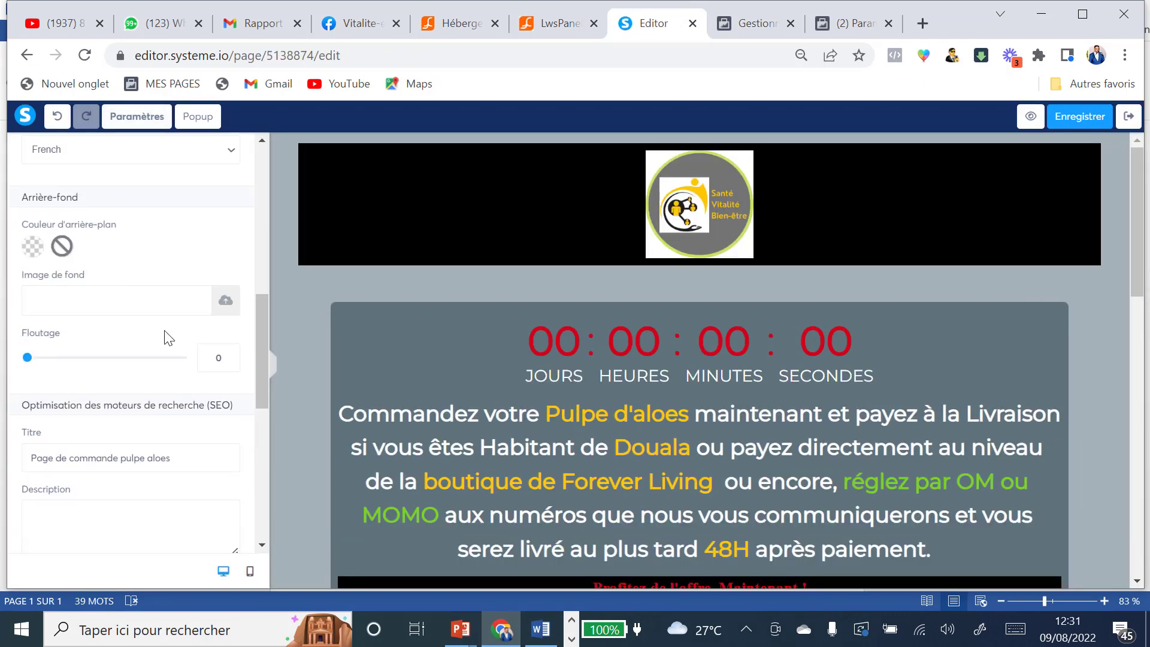
pyautogui.click(106, 422)
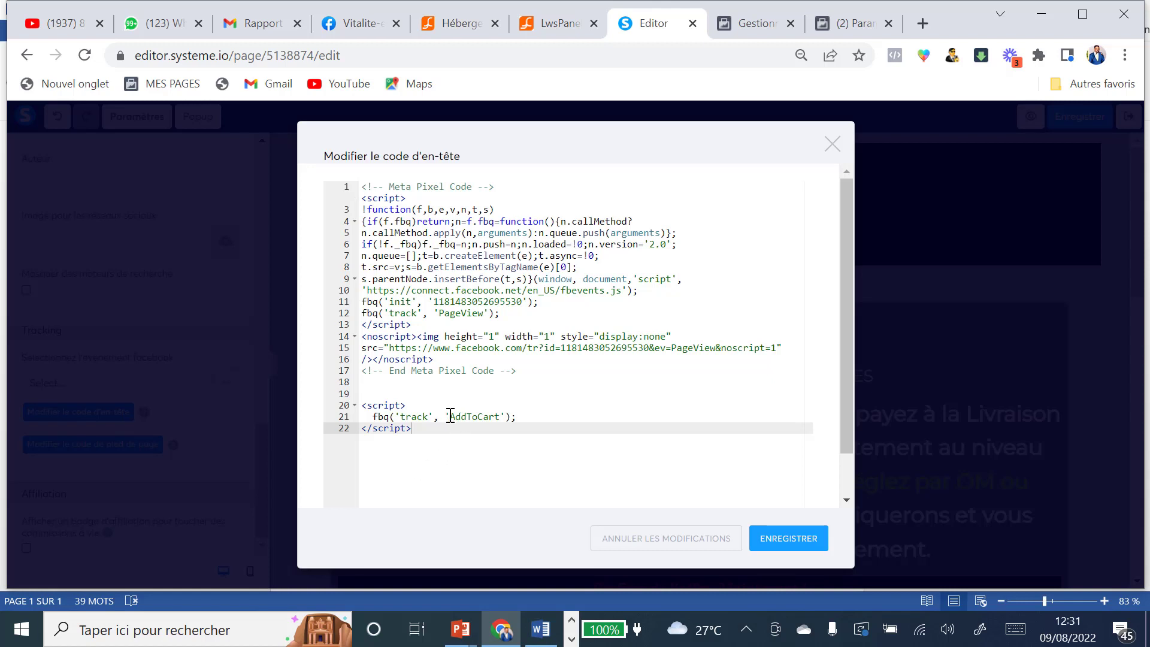
pyautogui.moveTo(451, 416); pyautogui.dragTo(496, 416)
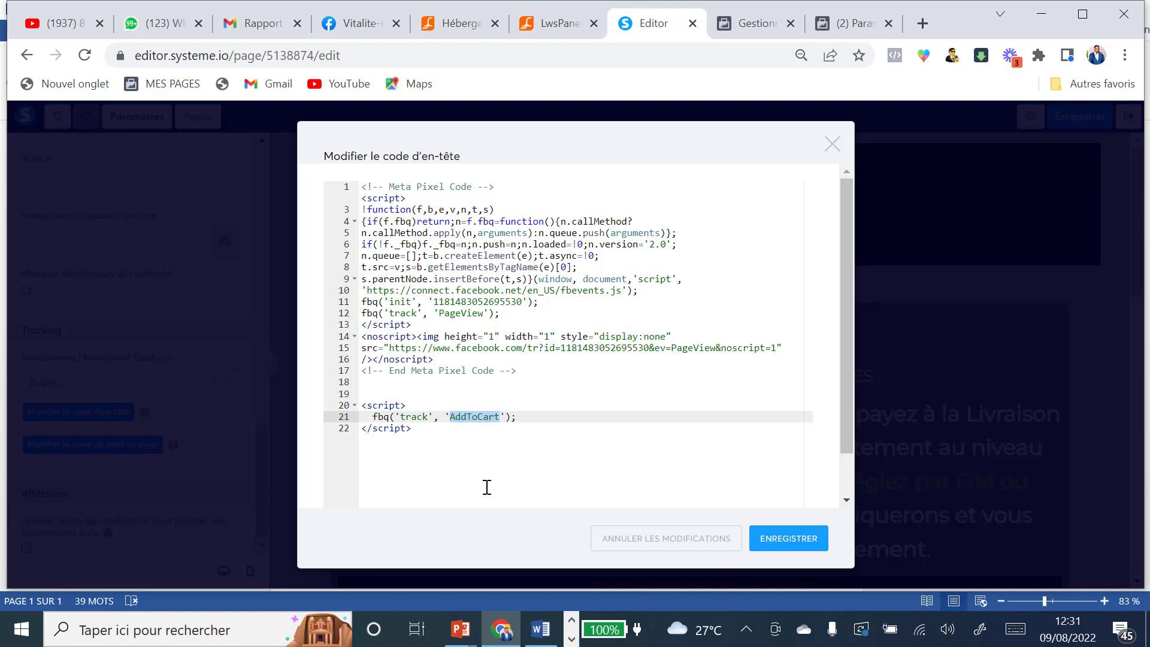
pyautogui.hotkey('ctrl', 'v')
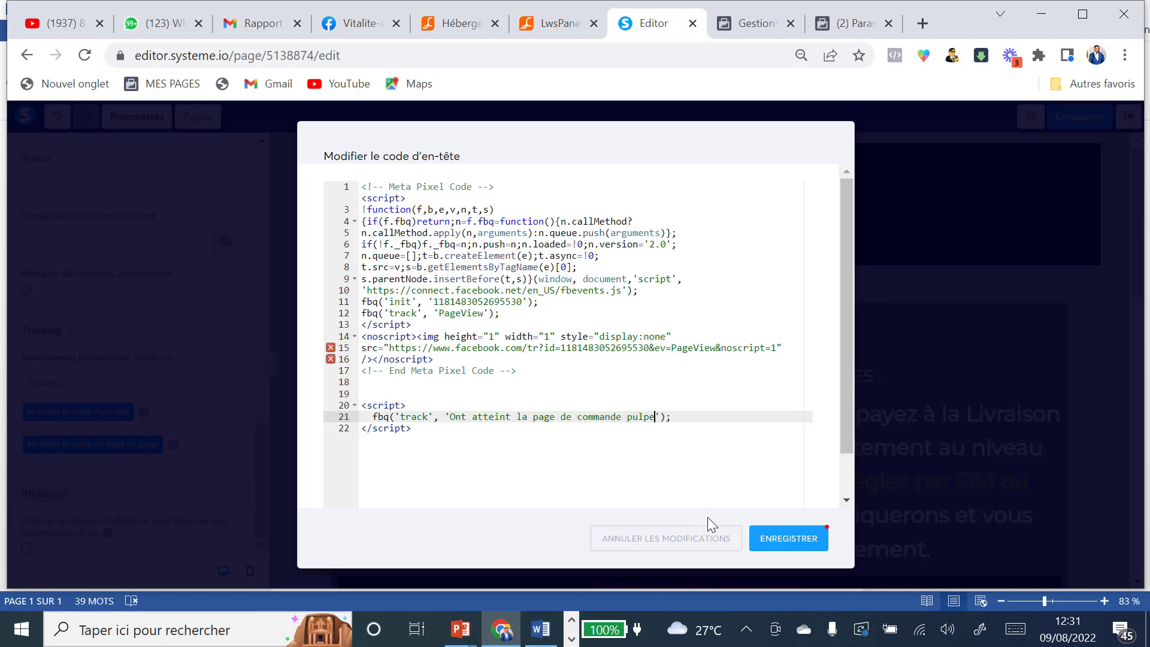
pyautogui.click(775, 544)
pyautogui.click(1085, 118)
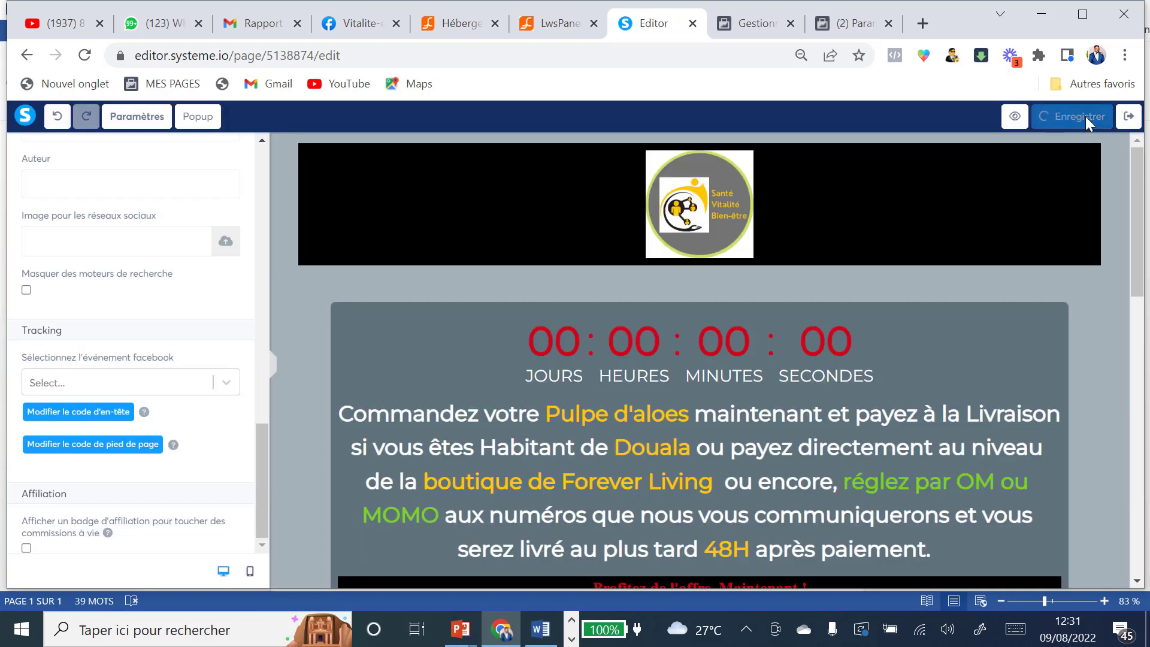
pyautogui.click(1129, 120)
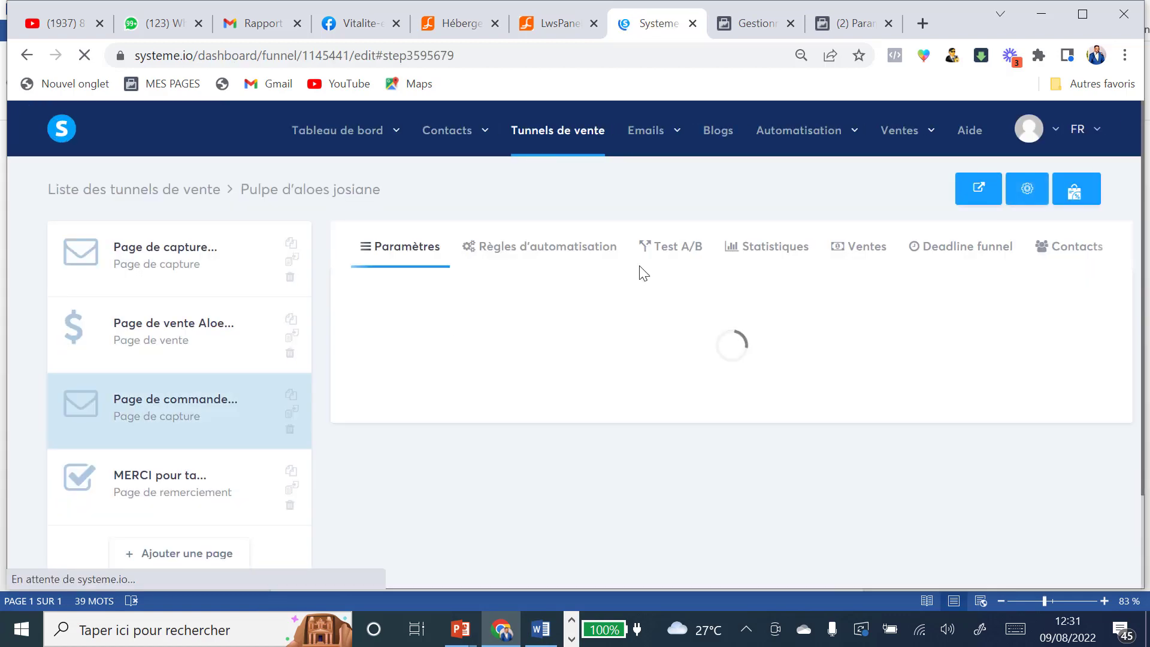
# Step: Create the order-page custom conversion and reopen the ad set's conversion event list
pyautogui.click(147, 496)
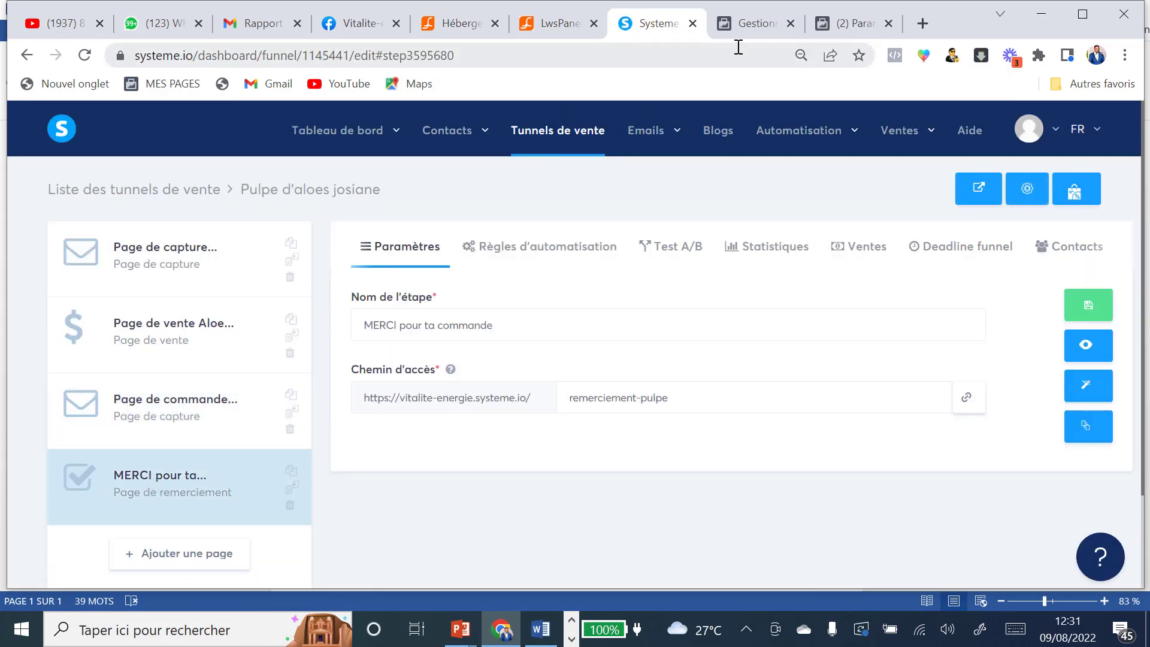
pyautogui.click(756, 24)
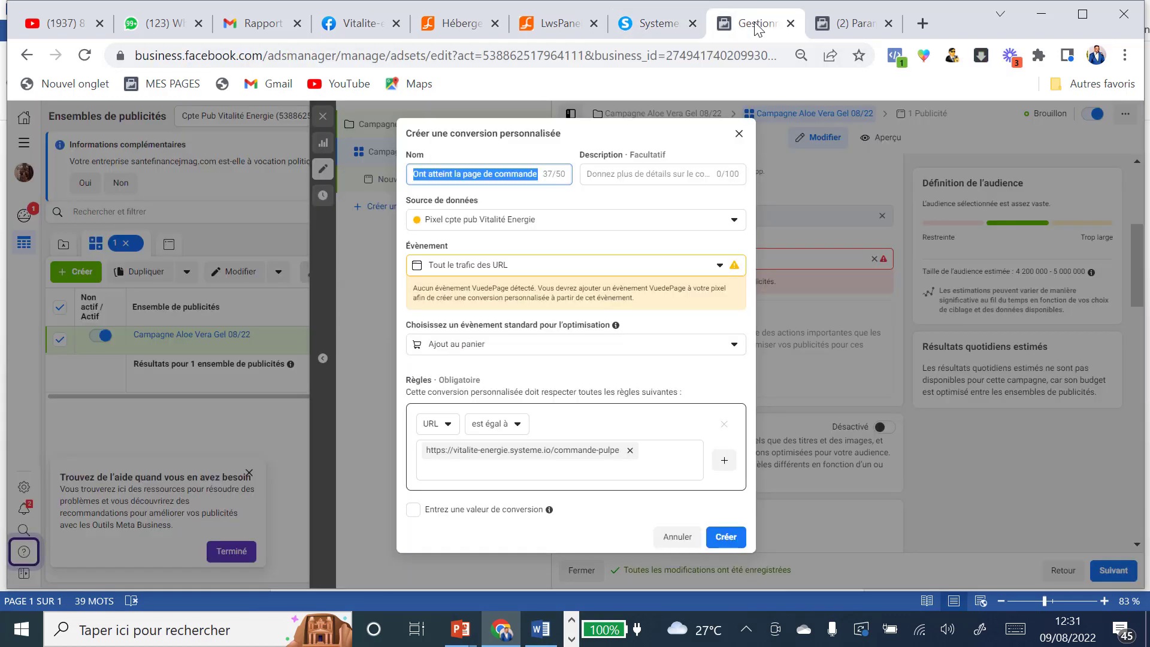
pyautogui.click(727, 537)
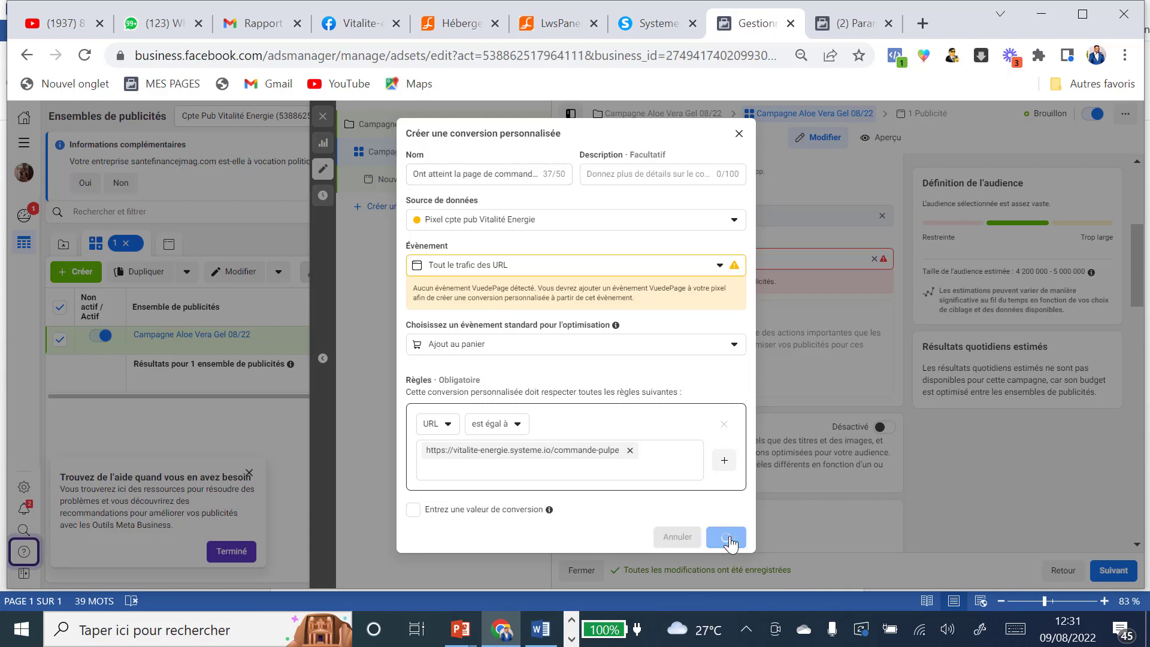
pyautogui.click(721, 387)
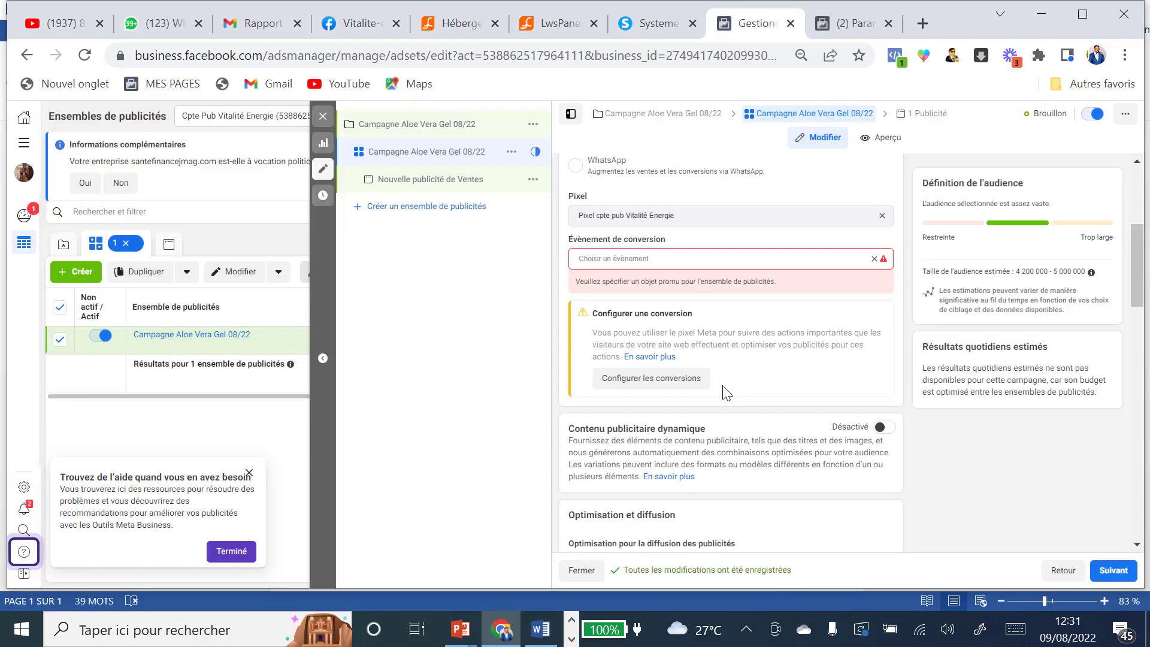
pyautogui.click(622, 259)
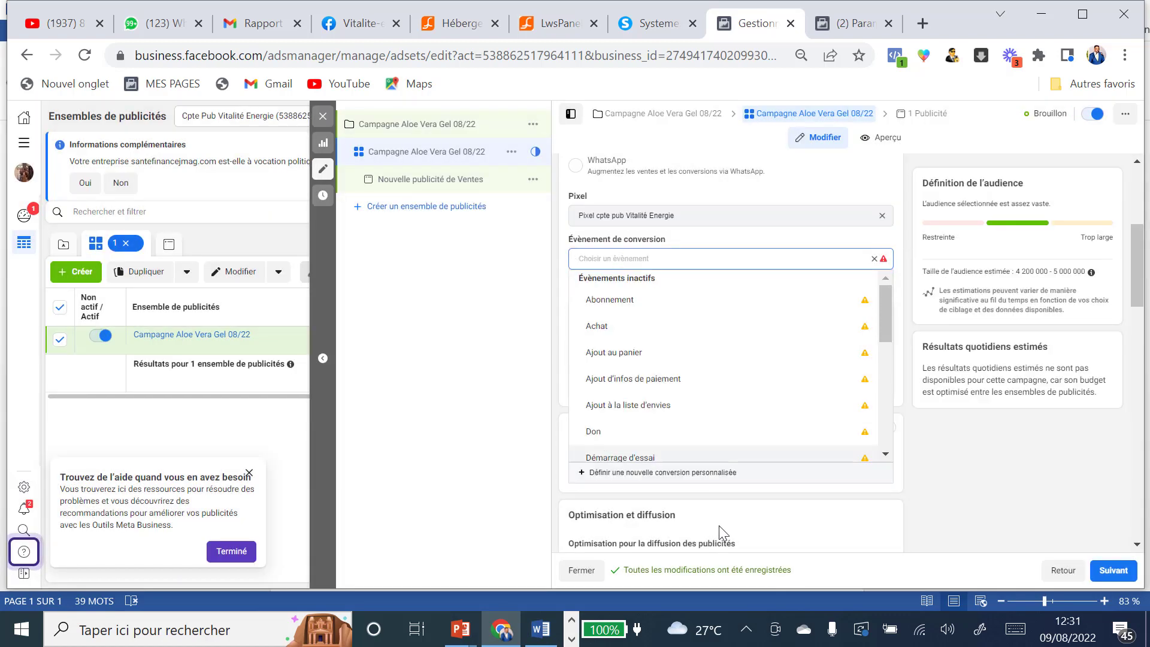
# Step: Start a conversion 'Ont commandé la pulpe' with category Achat and an exact-URL rule
pyautogui.click(675, 474)
pyautogui.click(456, 173)
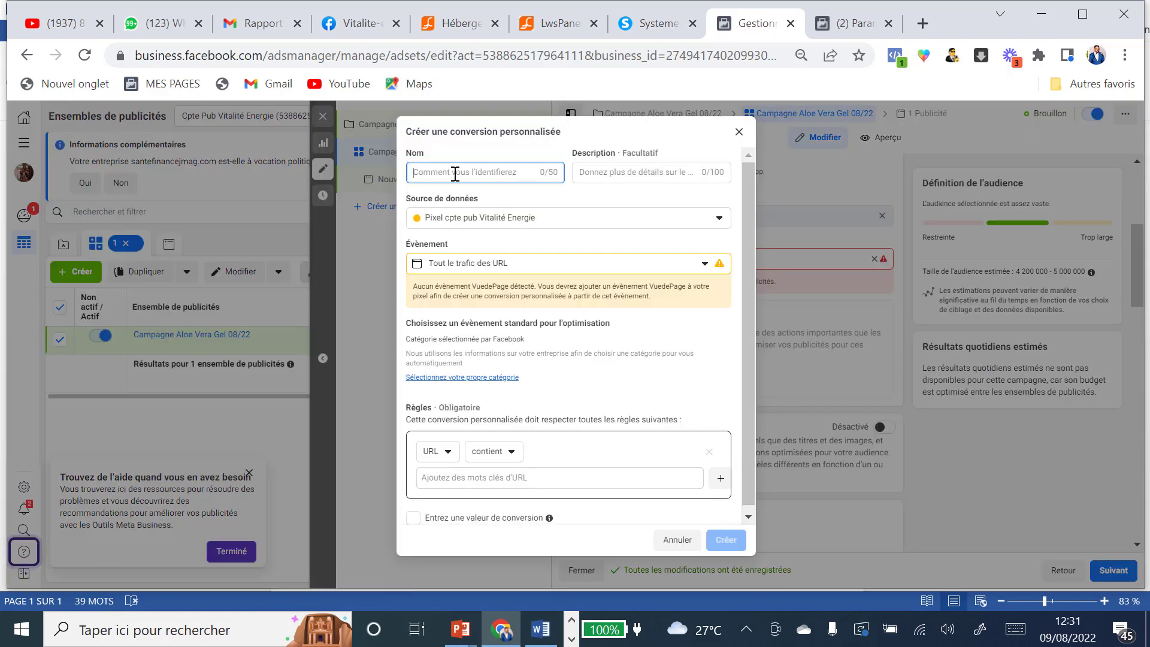
pyautogui.write('Ont commandé la pulpe')
pyautogui.click(461, 377)
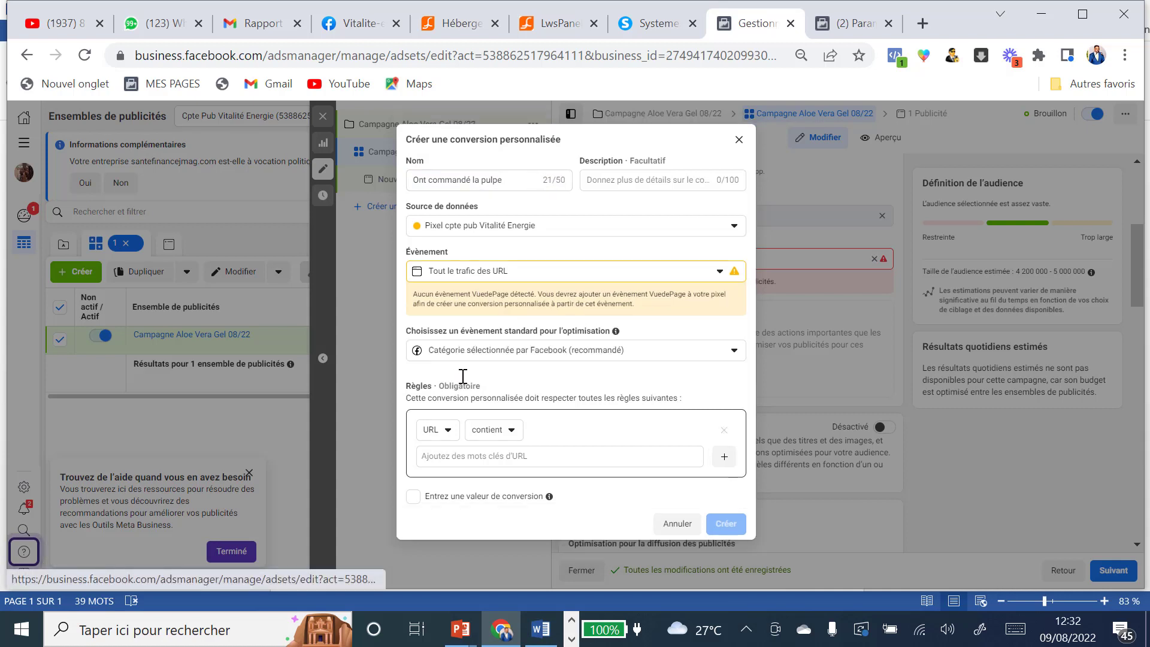
pyautogui.click(735, 352)
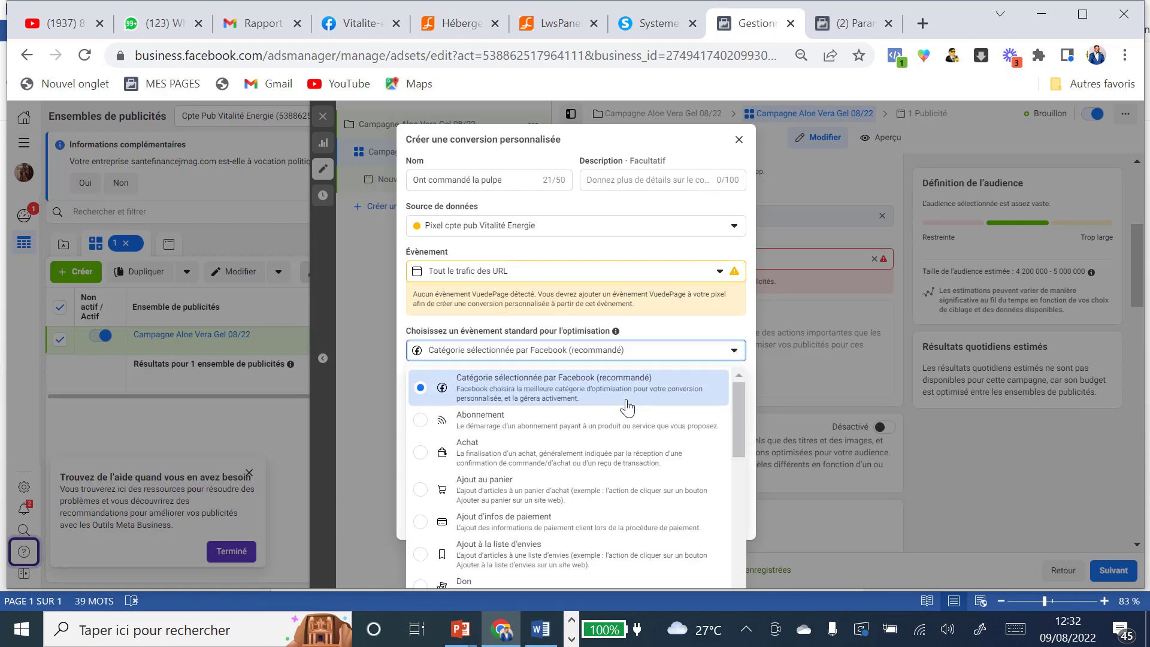
pyautogui.click(423, 454)
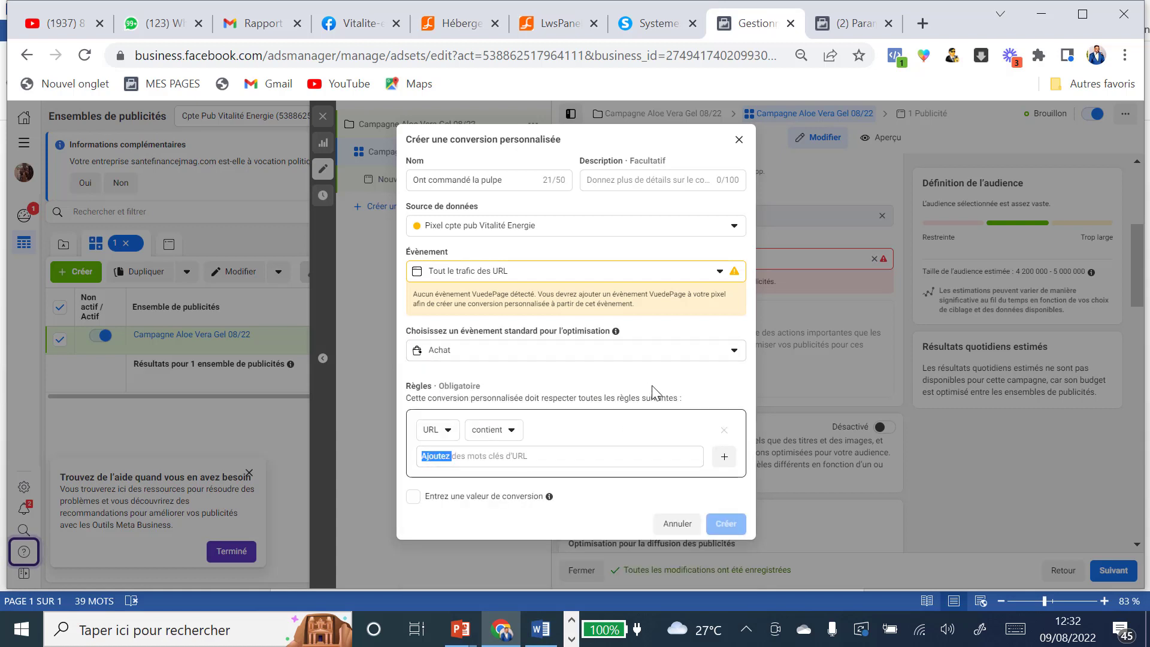
pyautogui.click(511, 431)
pyautogui.click(510, 500)
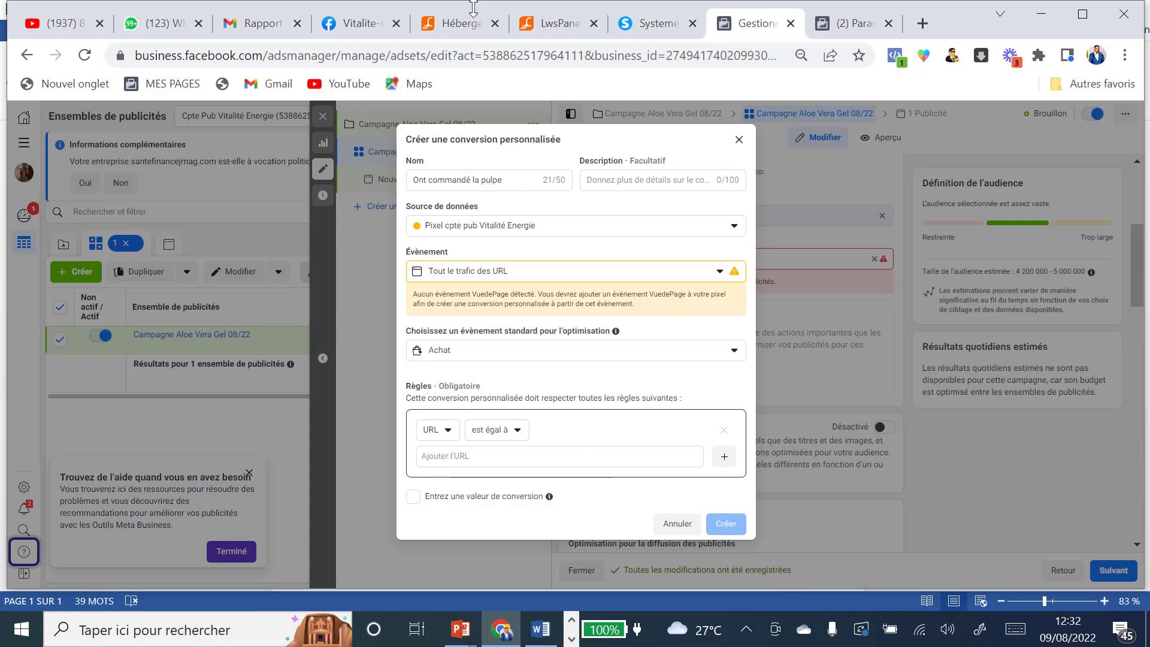
# Step: Put the remerciement-pulpe thank-you page URL into the rule and copy the conversion name
pyautogui.click(656, 25)
pyautogui.click(166, 483)
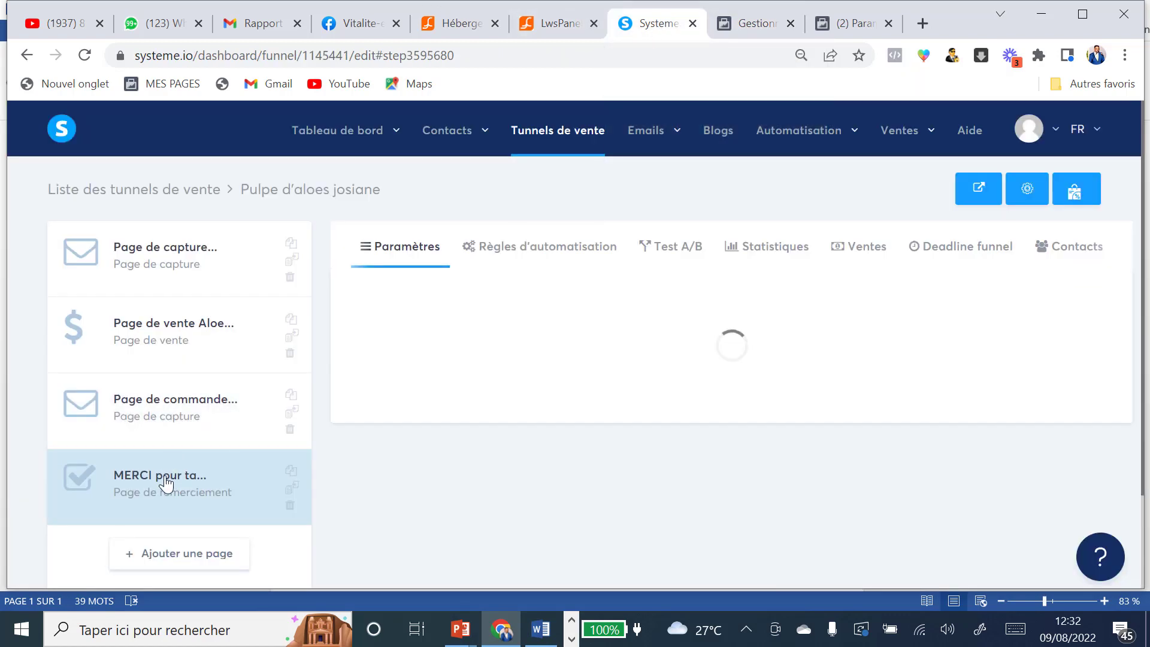
pyautogui.click(968, 399)
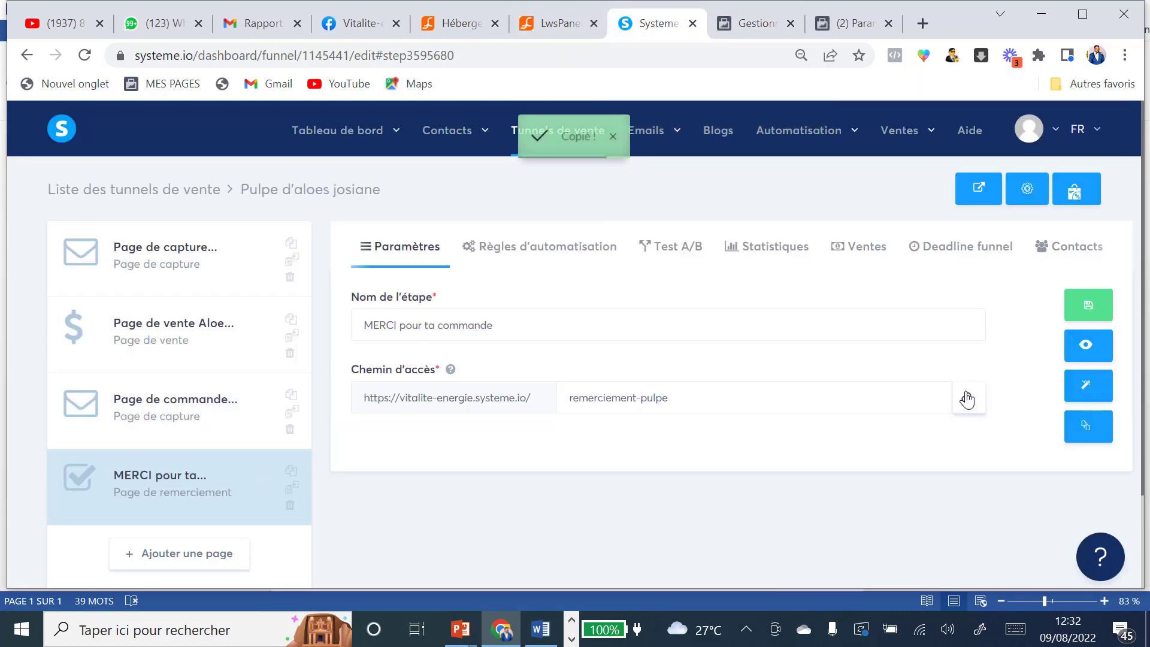
pyautogui.click(755, 22)
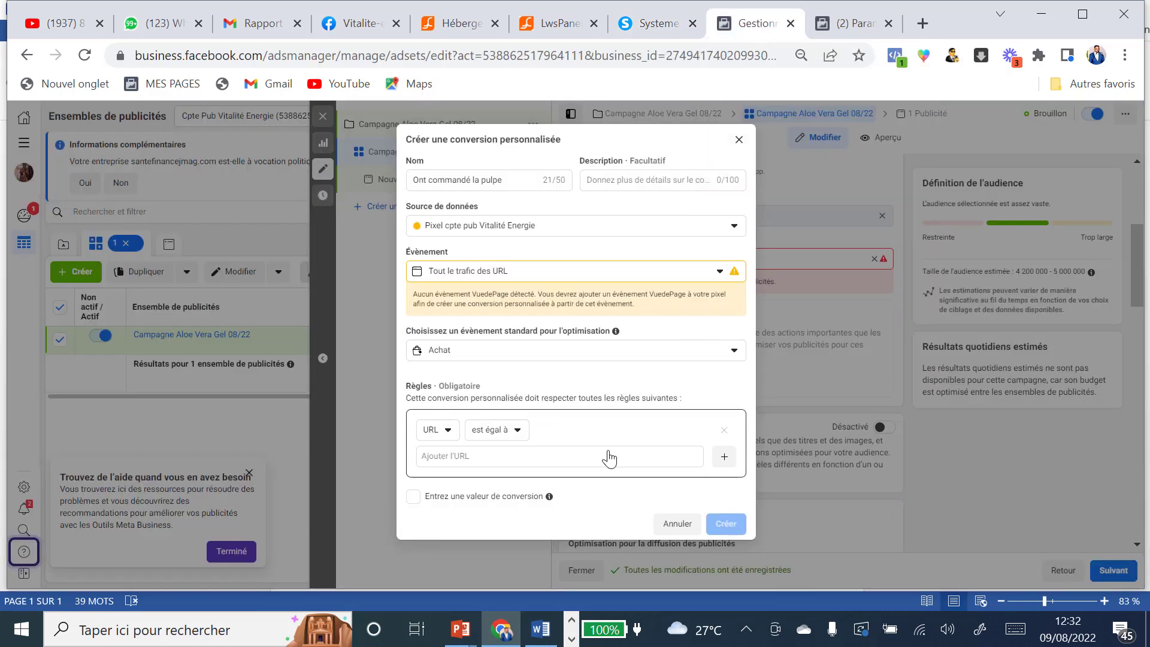
pyautogui.click(478, 457)
pyautogui.hotkey('ctrl', 'v')
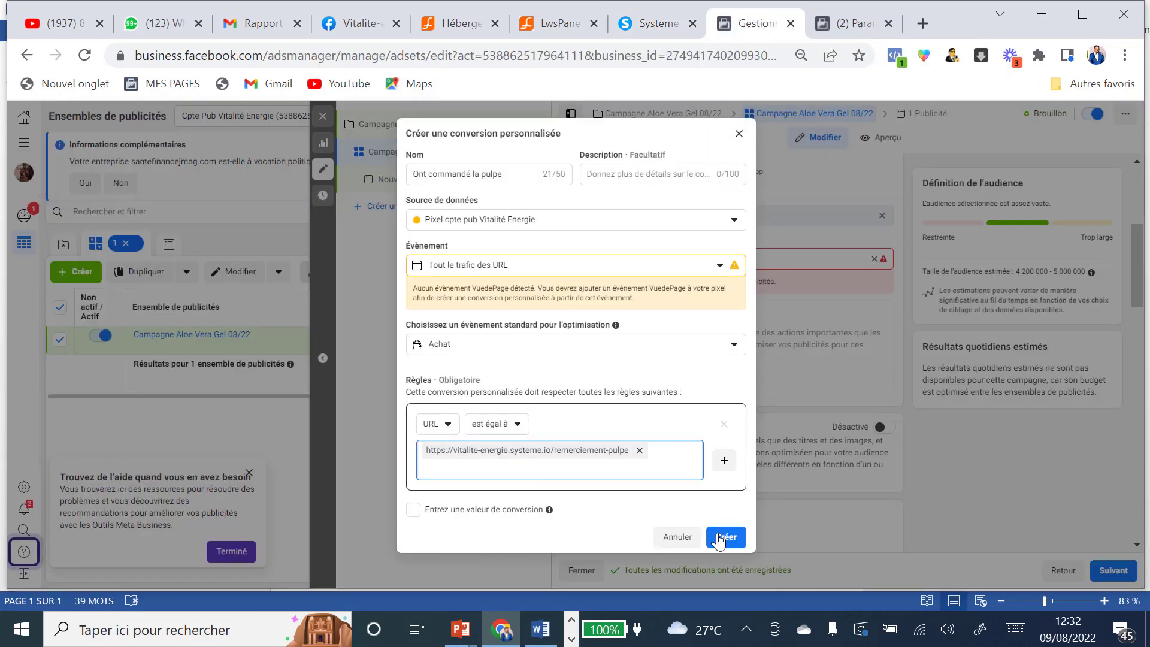
pyautogui.click(440, 173)
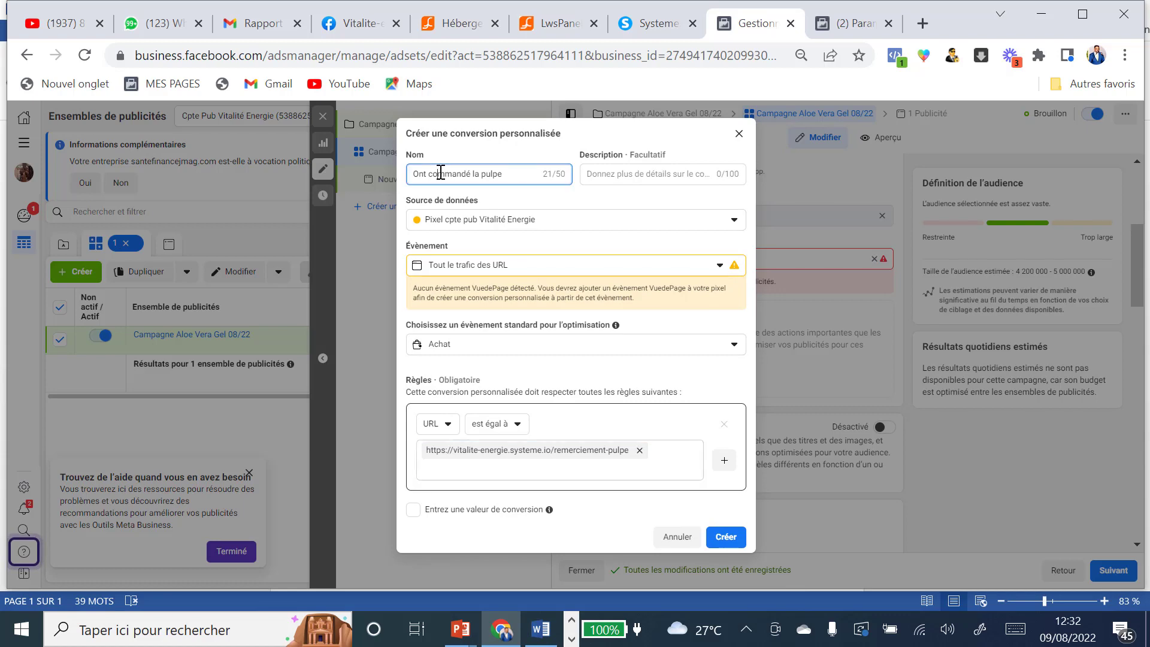
pyautogui.tripleClick(441, 173)
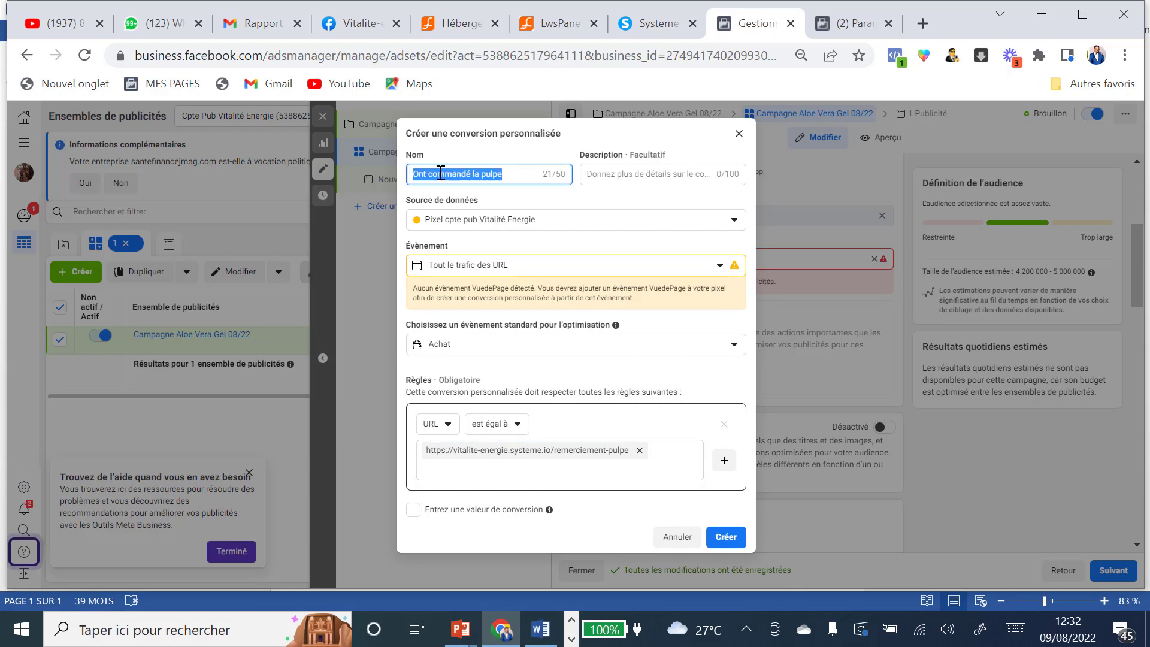
pyautogui.click(656, 24)
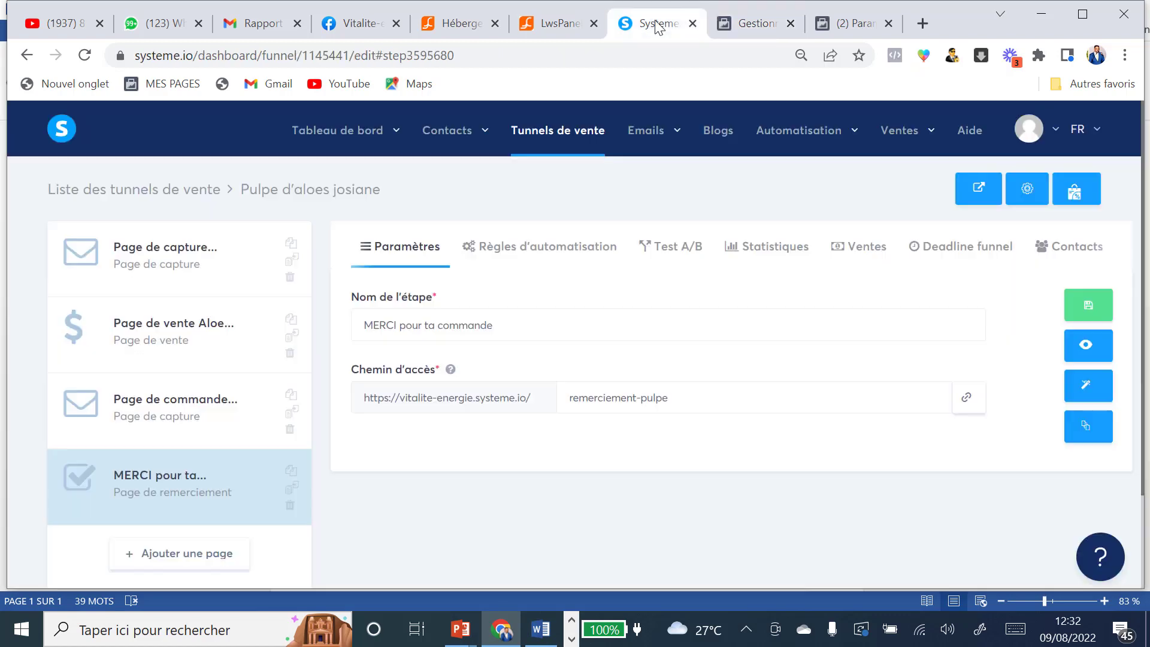
# Step: Replace Purchase with 'Ont commandé la pulpe' in the thank-you page's header code and save the page
pyautogui.click(1086, 392)
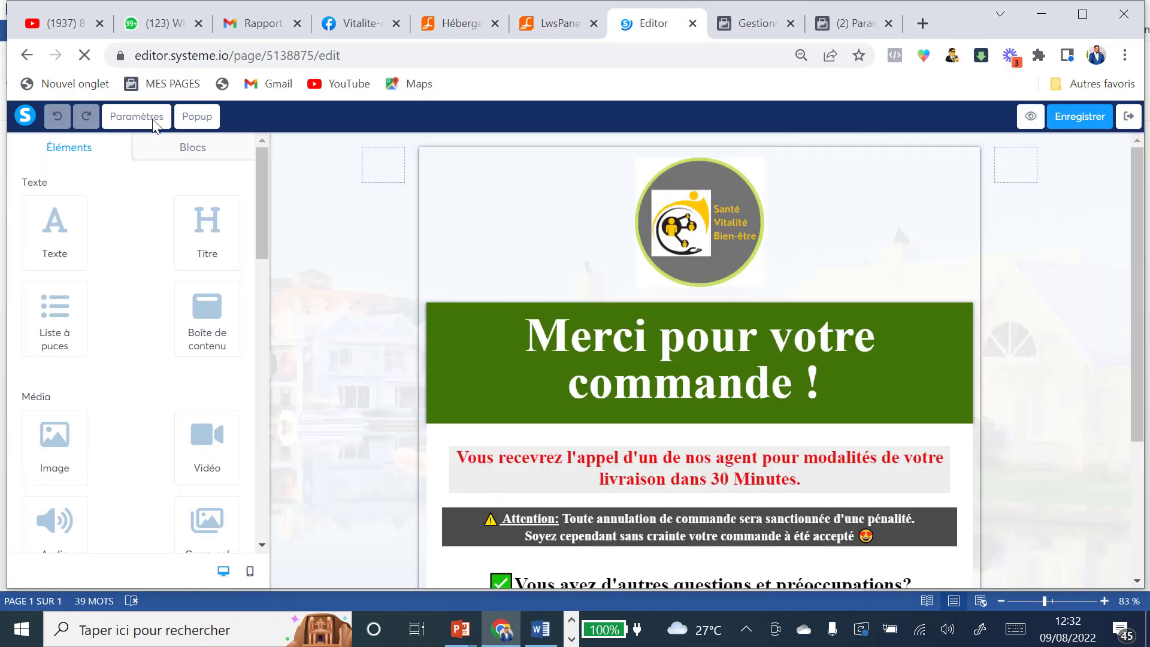
pyautogui.click(154, 120)
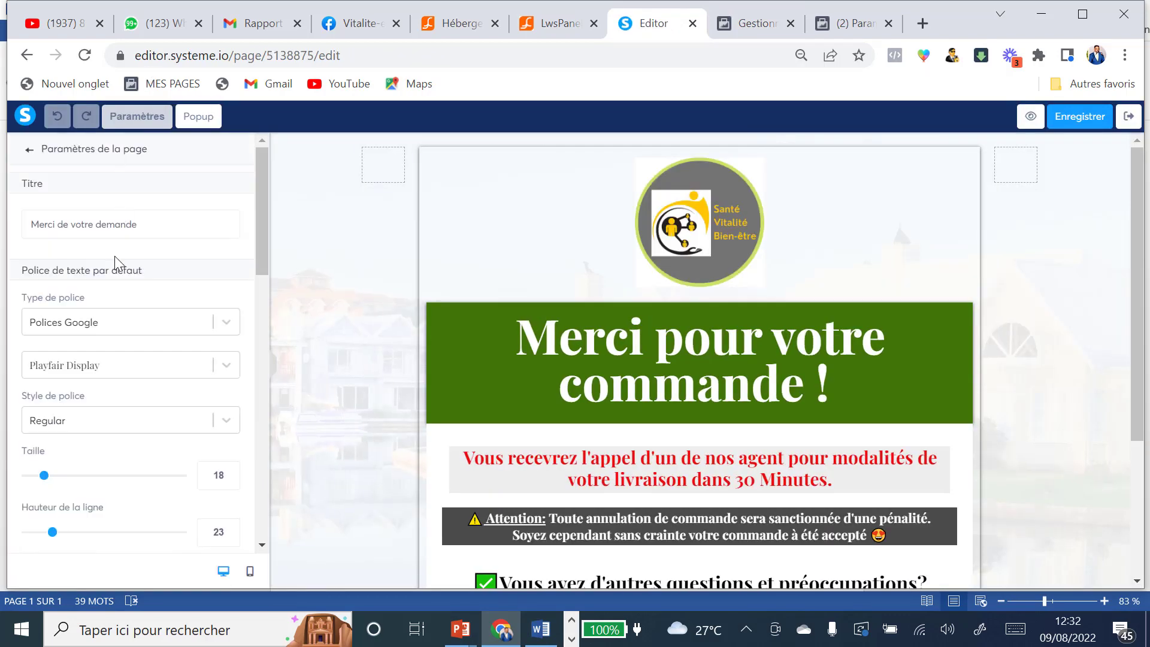
pyautogui.scroll(-10, 119, 300)
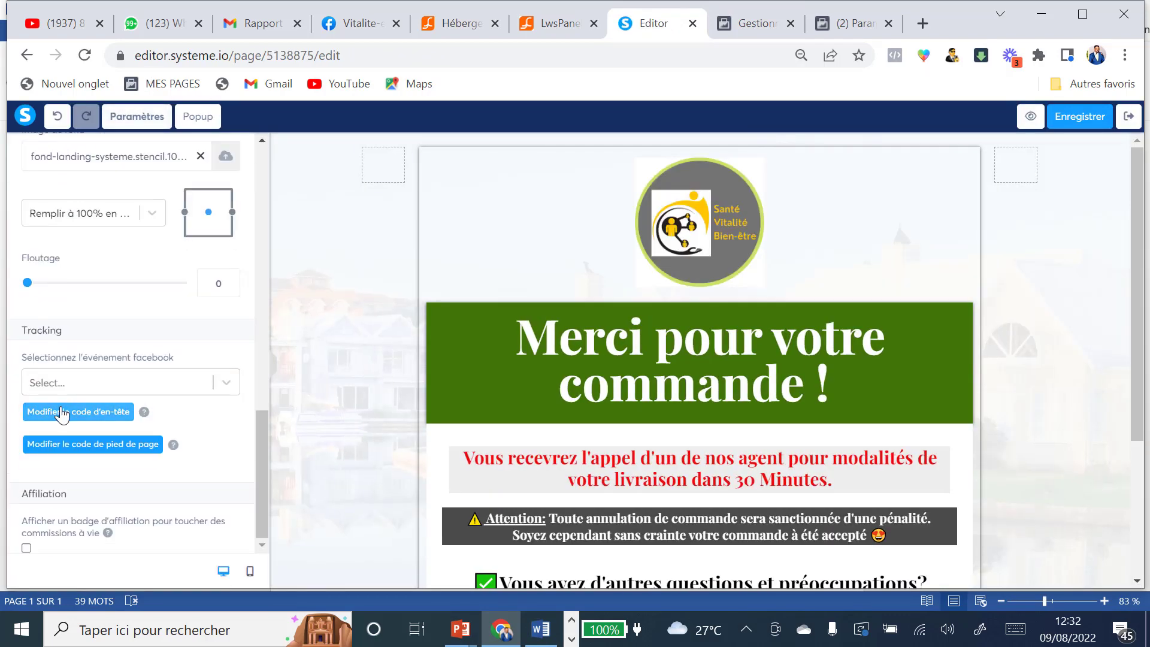
pyautogui.click(69, 411)
pyautogui.moveTo(449, 417); pyautogui.dragTo(490, 417)
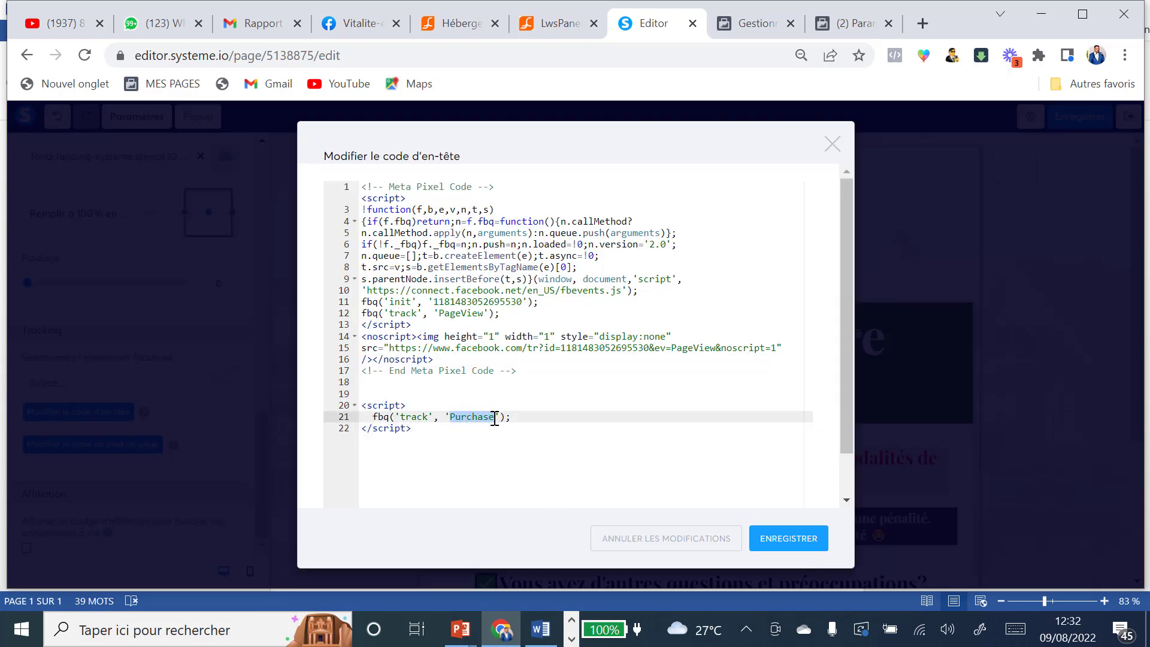
pyautogui.hotkey('ctrl', 'v')
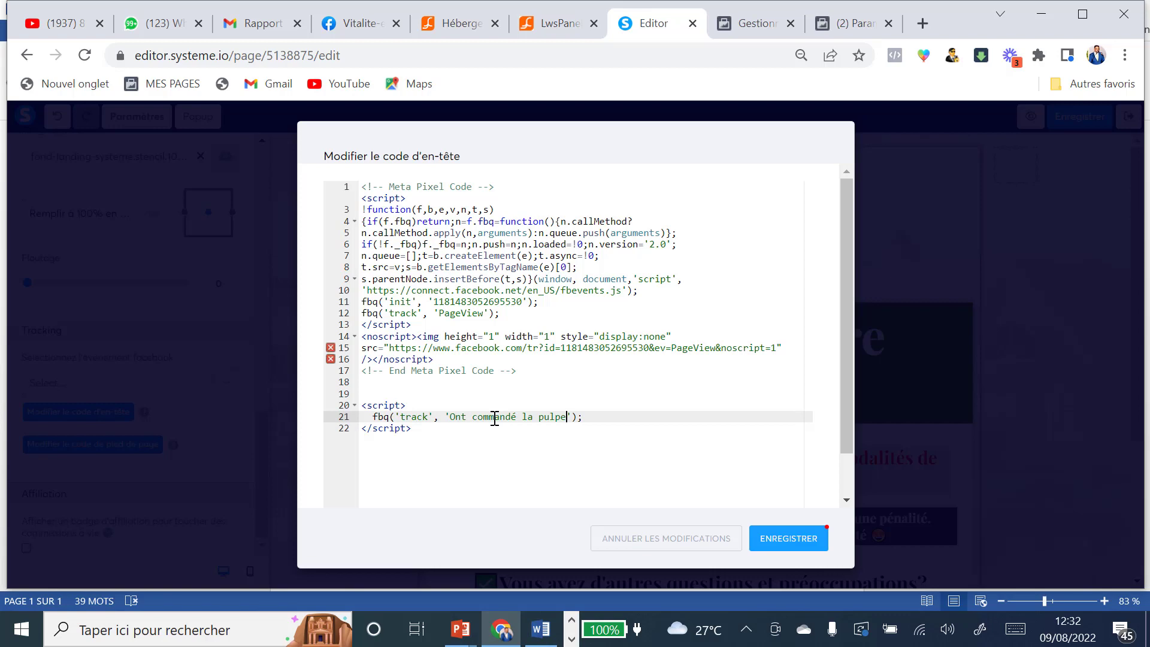
pyautogui.click(788, 539)
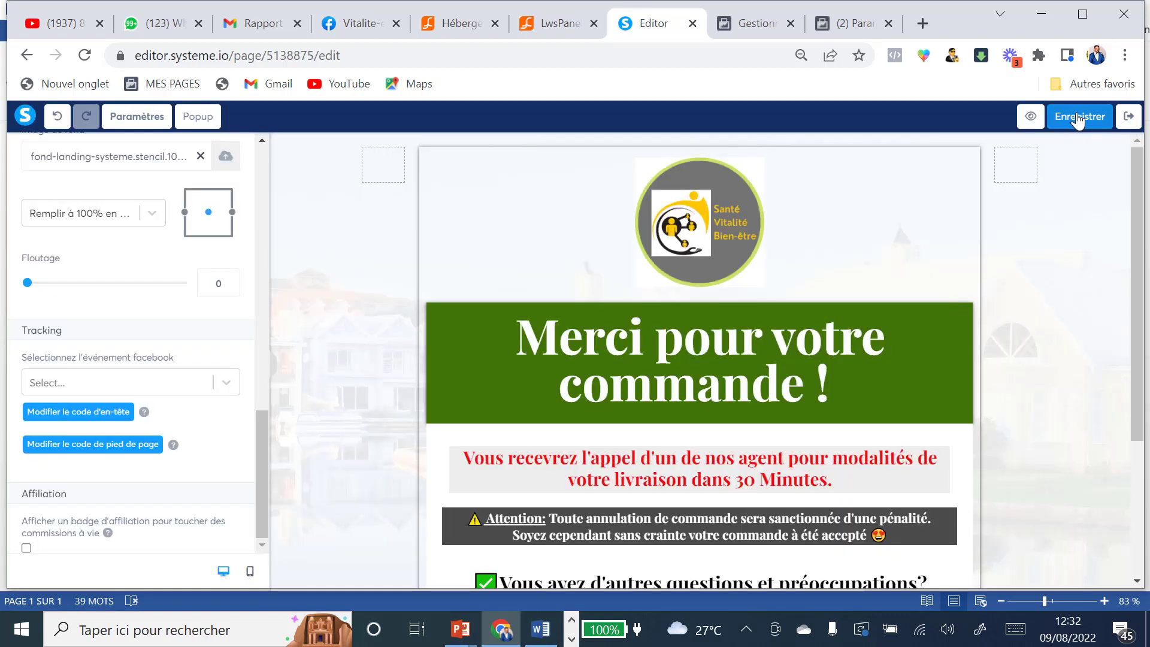
pyautogui.click(1079, 118)
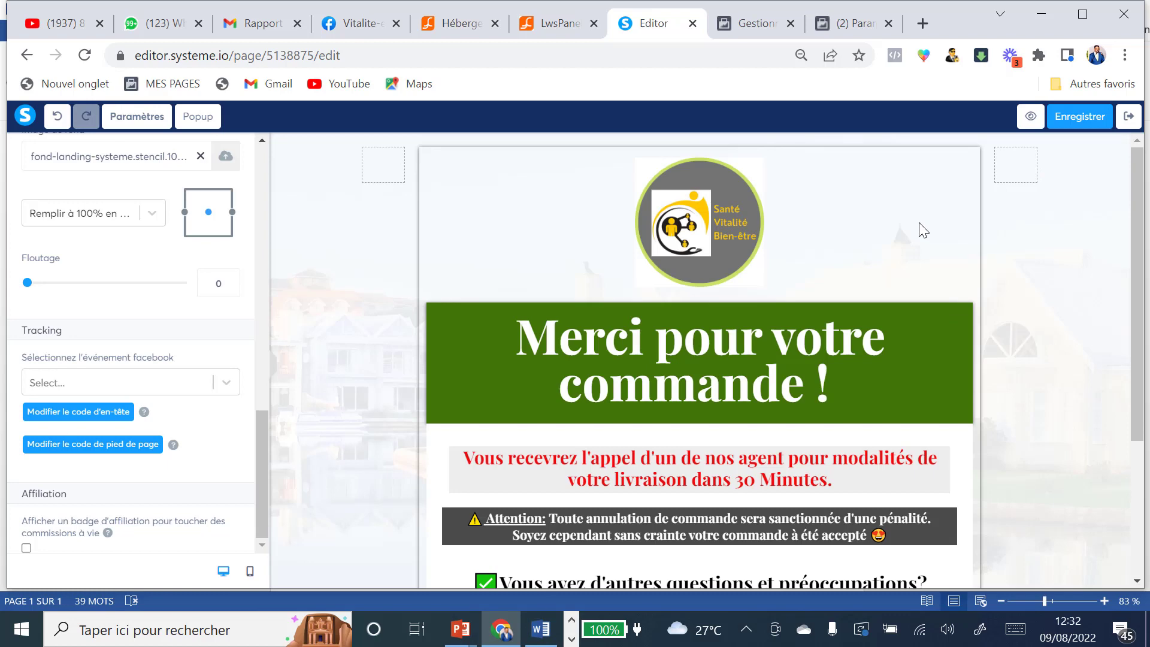
pyautogui.click(1129, 116)
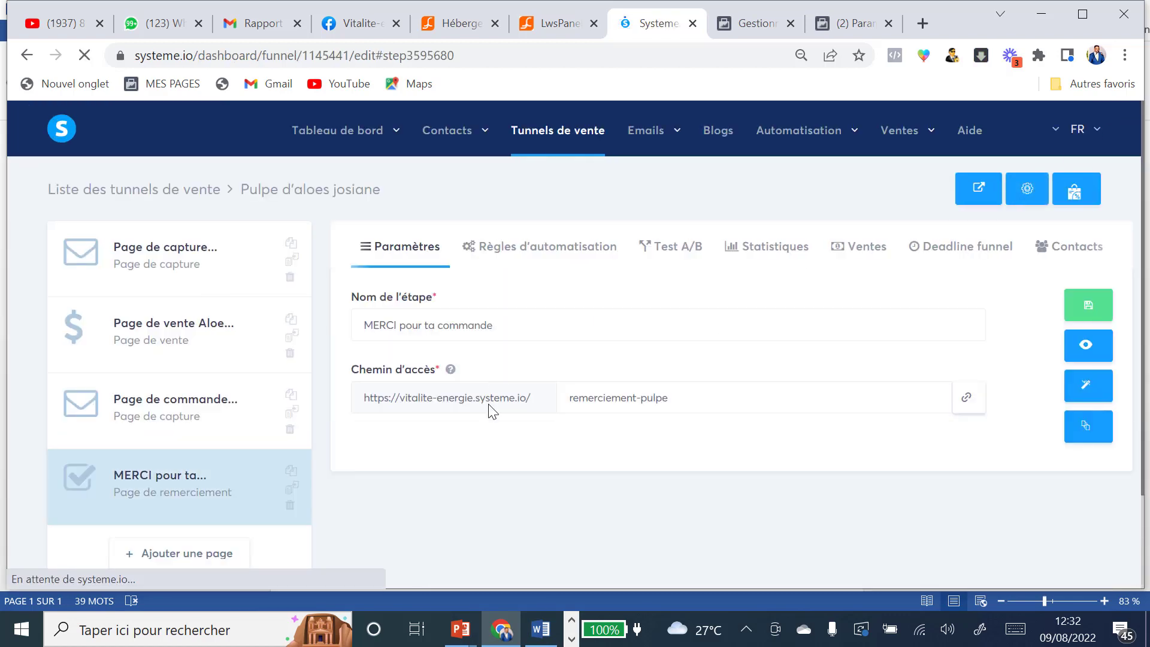
# Step: Create the 'Ont commandé la pulpe' custom conversion, dismiss its success message, and start a blank tab
pyautogui.click(785, 30)
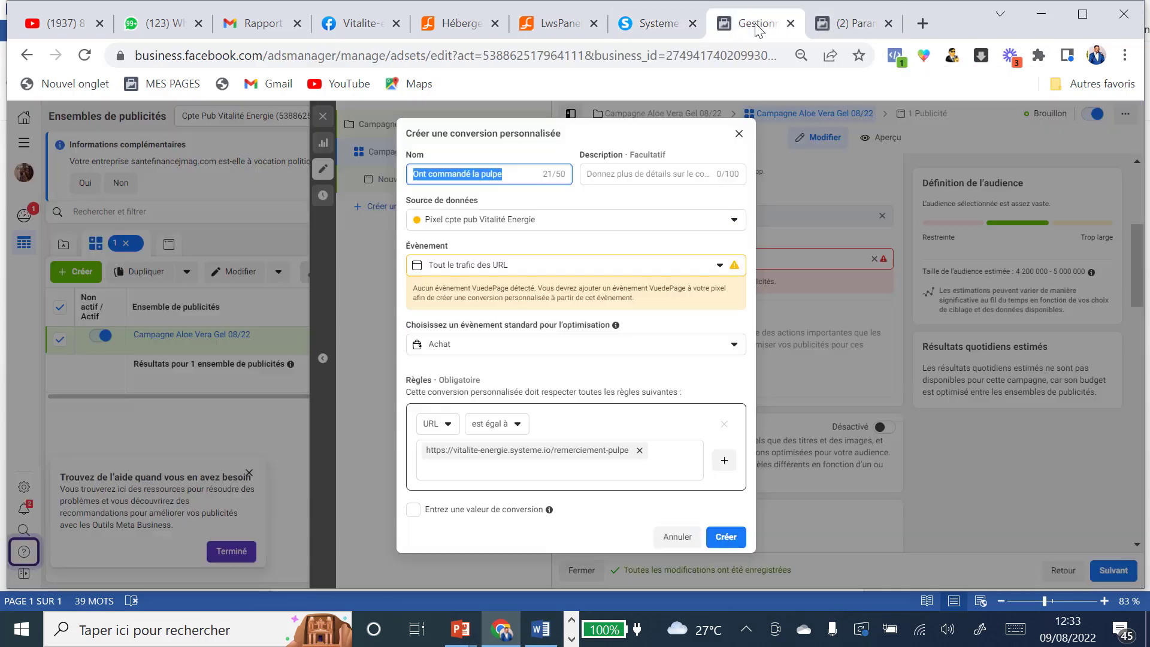
pyautogui.click(727, 539)
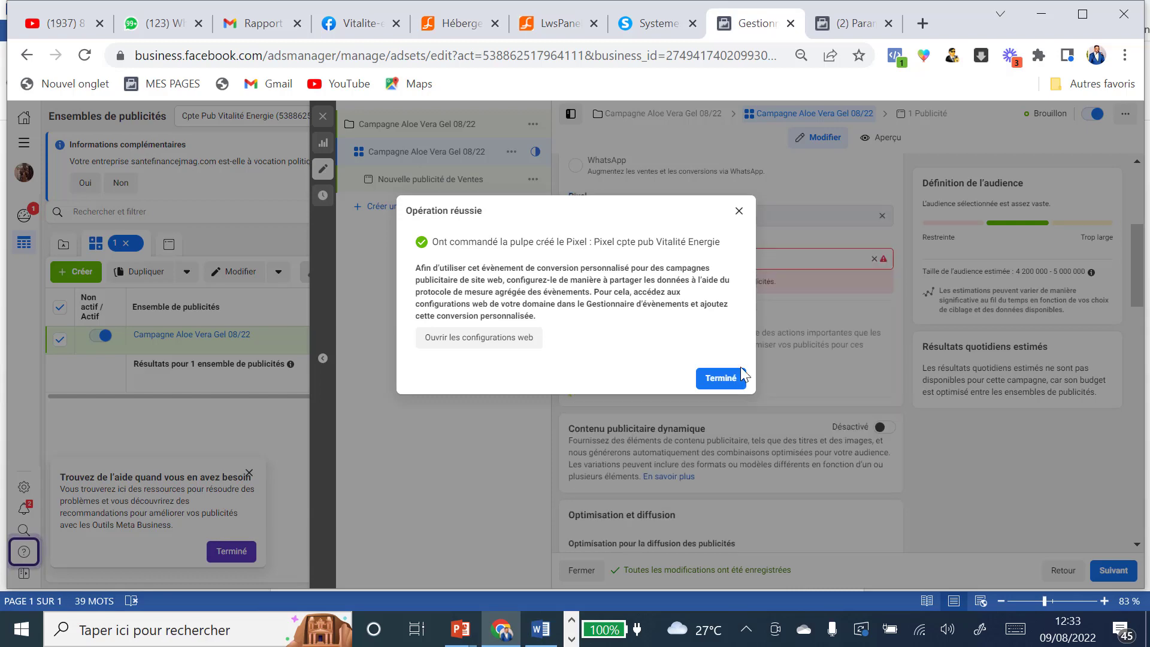
pyautogui.click(729, 380)
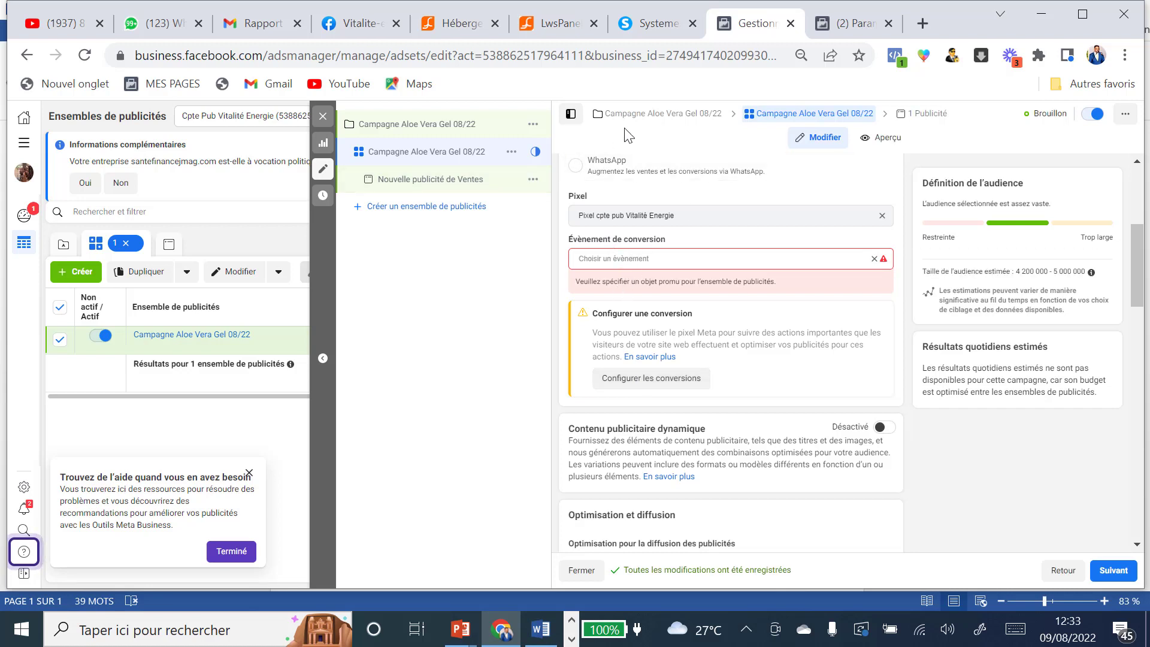
pyautogui.click(922, 22)
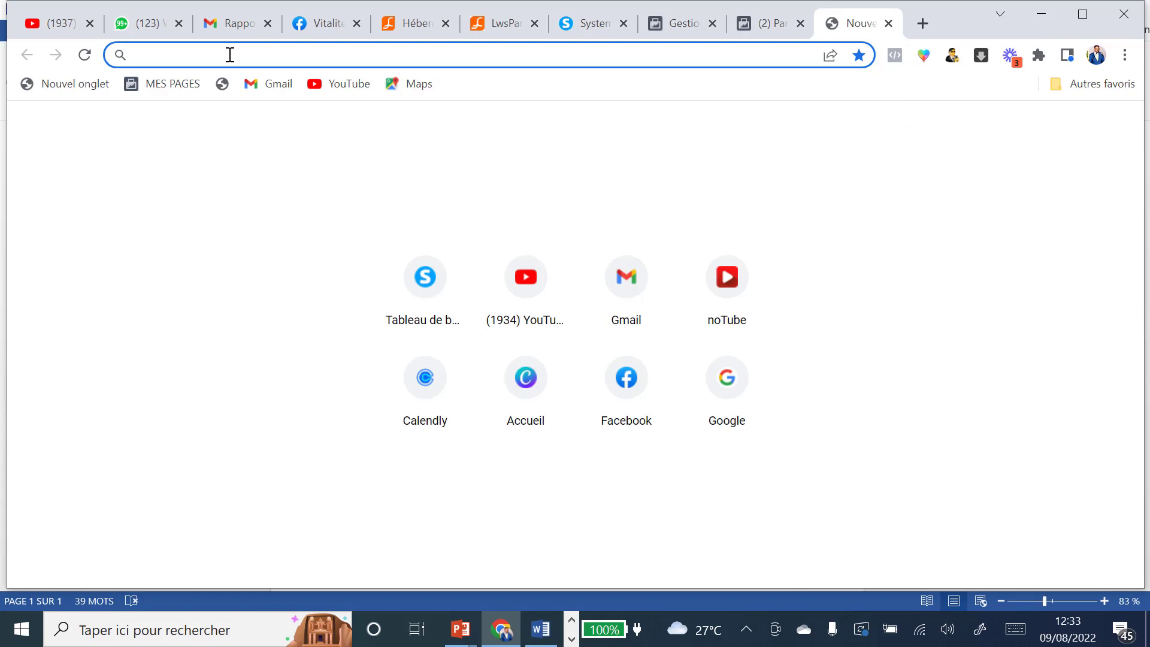
# Step: Search 'facebook pixel', view the Facebook Pixel Helper Chrome Web Store page, then close both tabs
pyautogui.write('facebo')
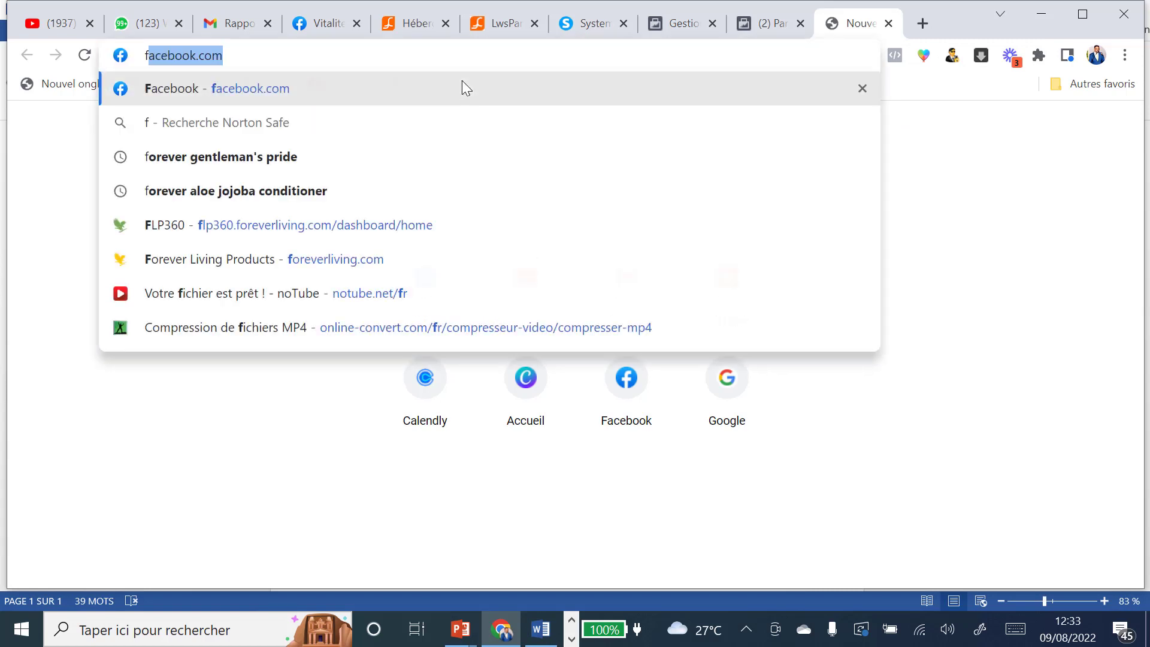
pyautogui.write('ok')
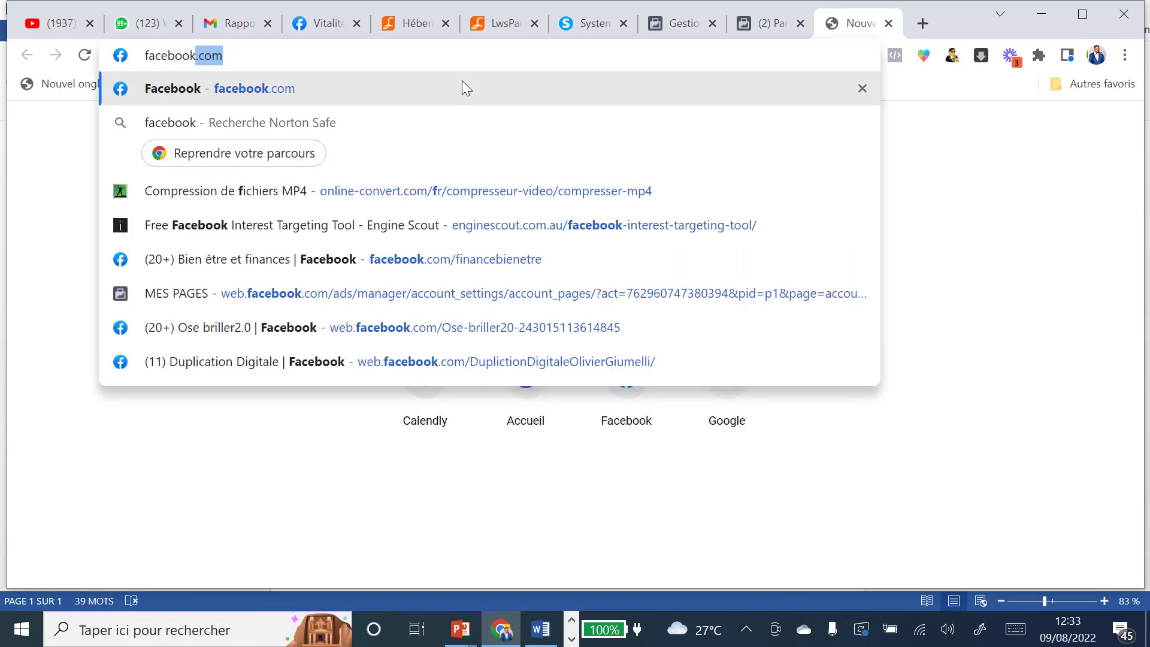
pyautogui.press('Delete')
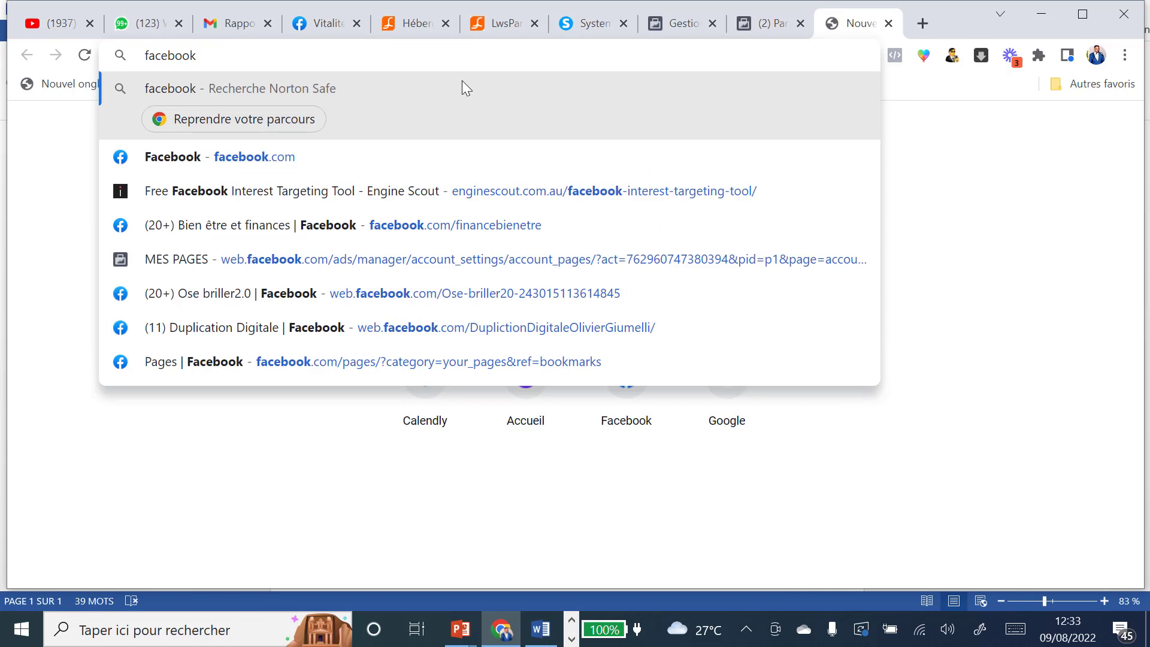
pyautogui.write('pixe')
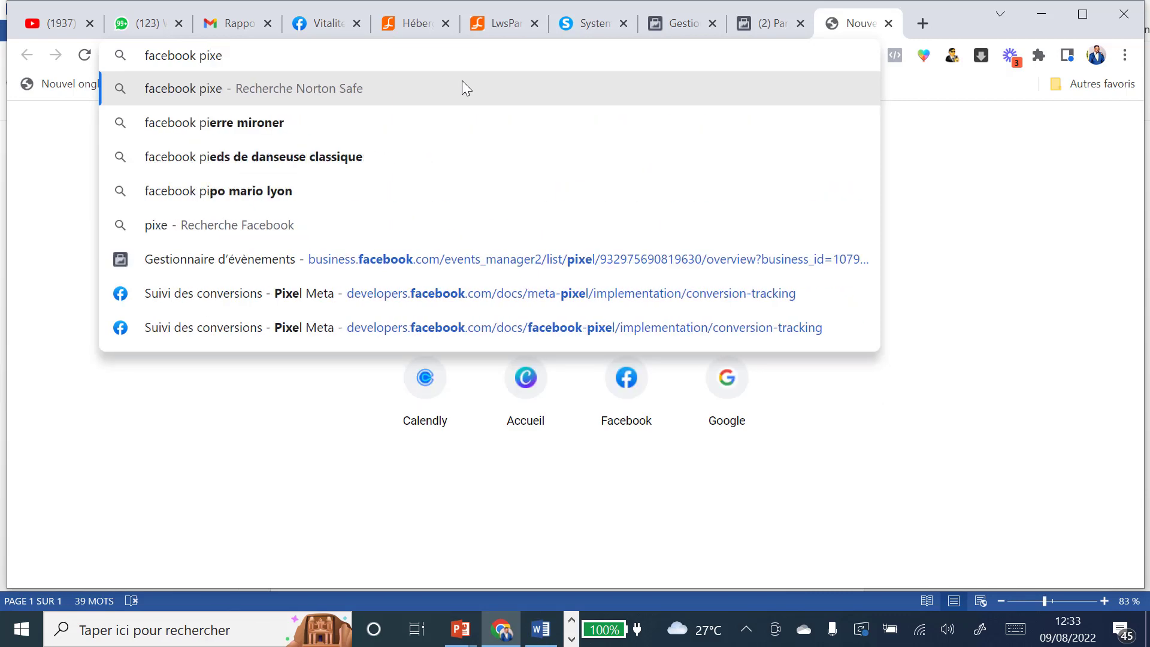
pyautogui.write('l')
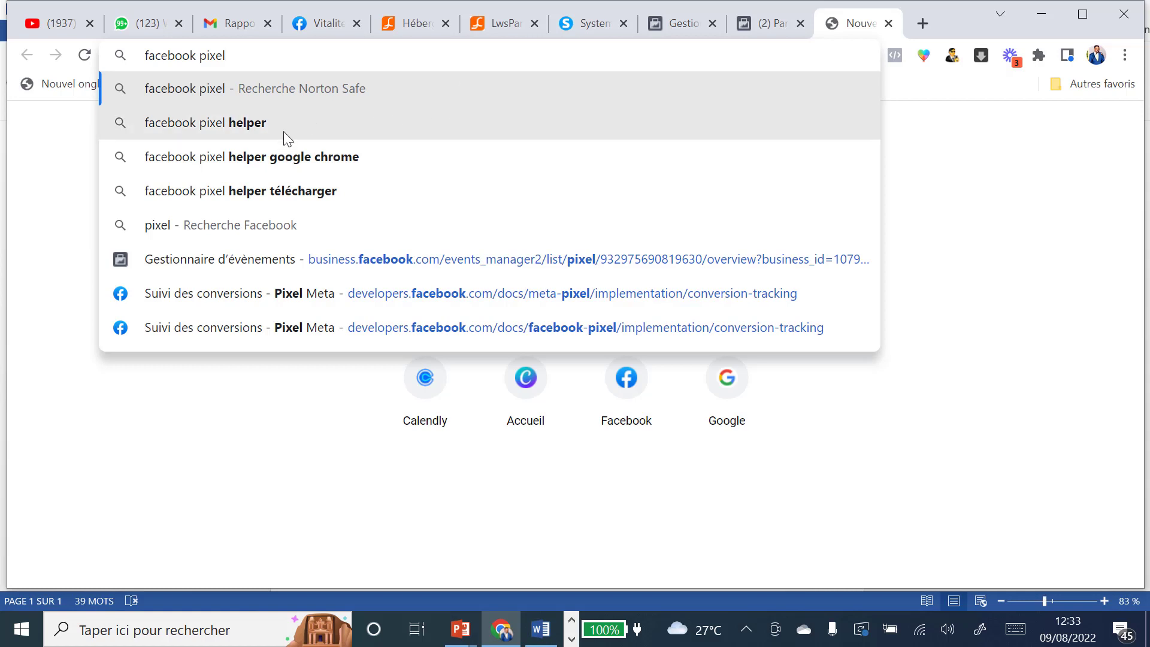
pyautogui.click(250, 126)
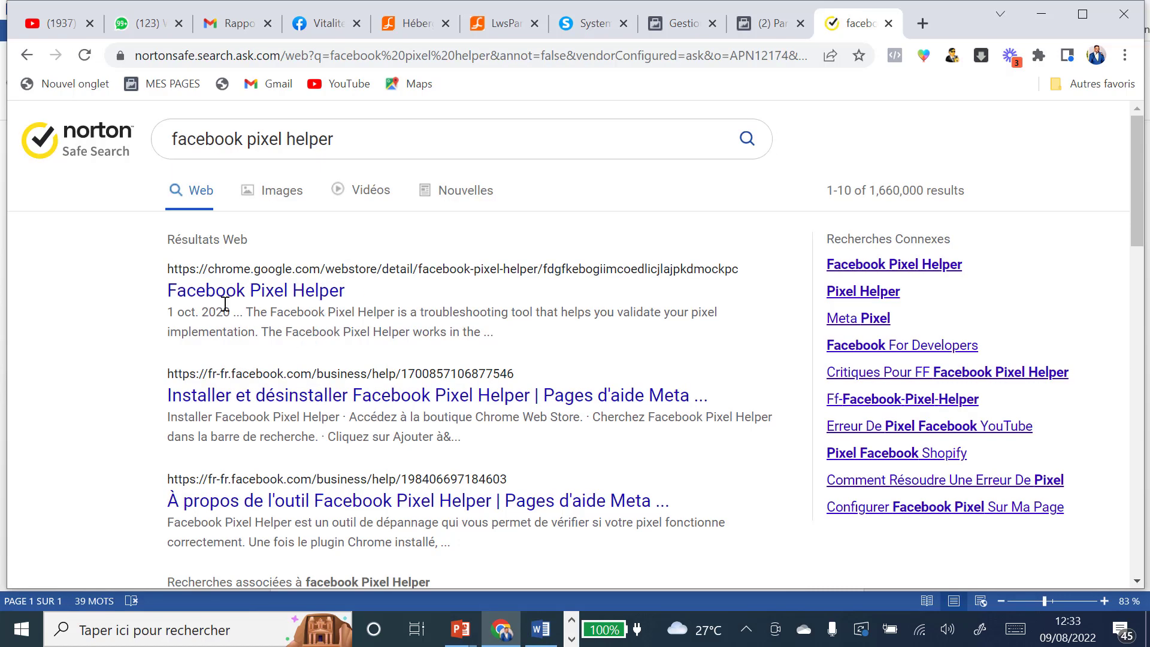
pyautogui.click(272, 294)
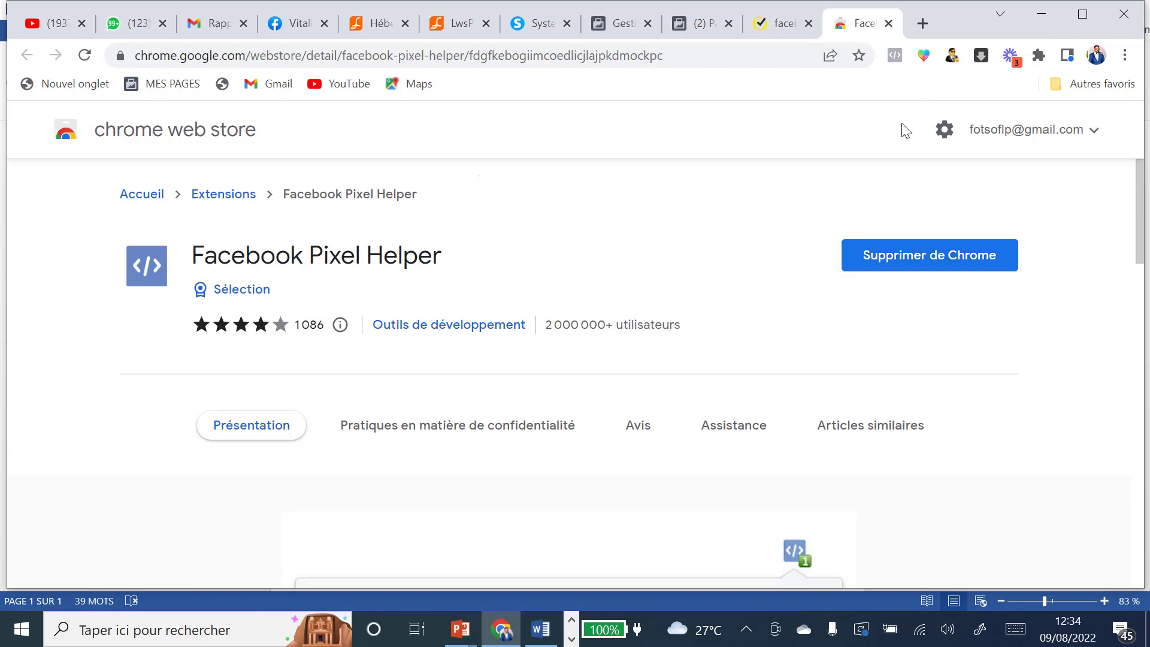
pyautogui.click(887, 25)
pyautogui.click(888, 24)
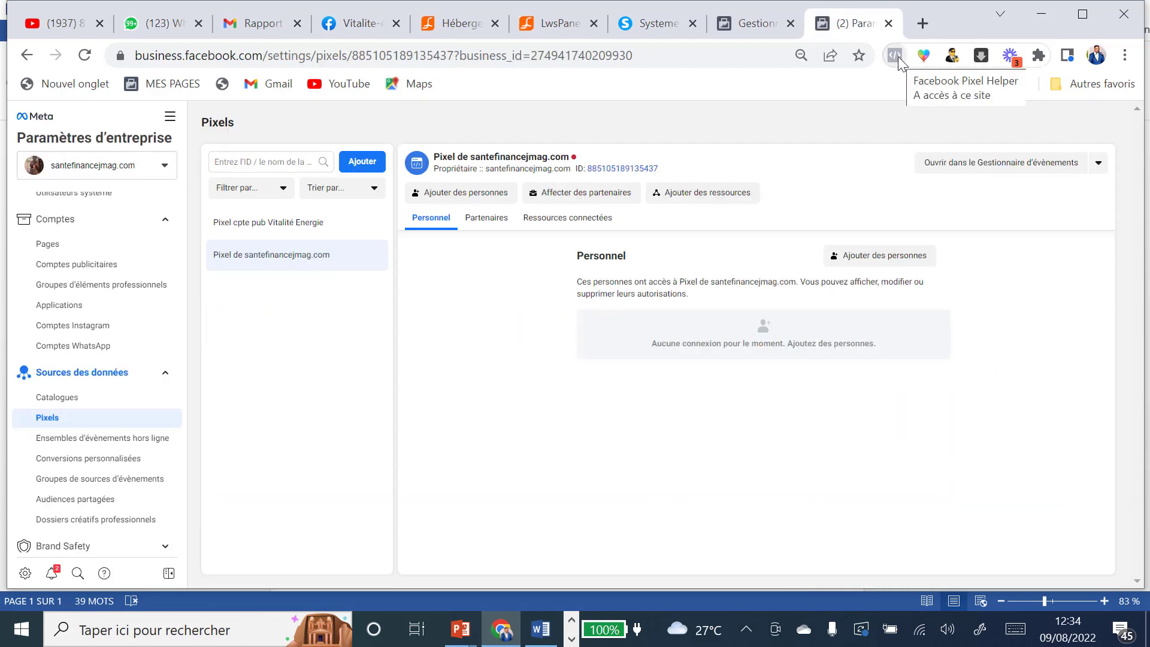
# Step: Preview the aloe funnel's capture page and check its fired events in Pixel Helper
pyautogui.click(656, 25)
pyautogui.click(172, 249)
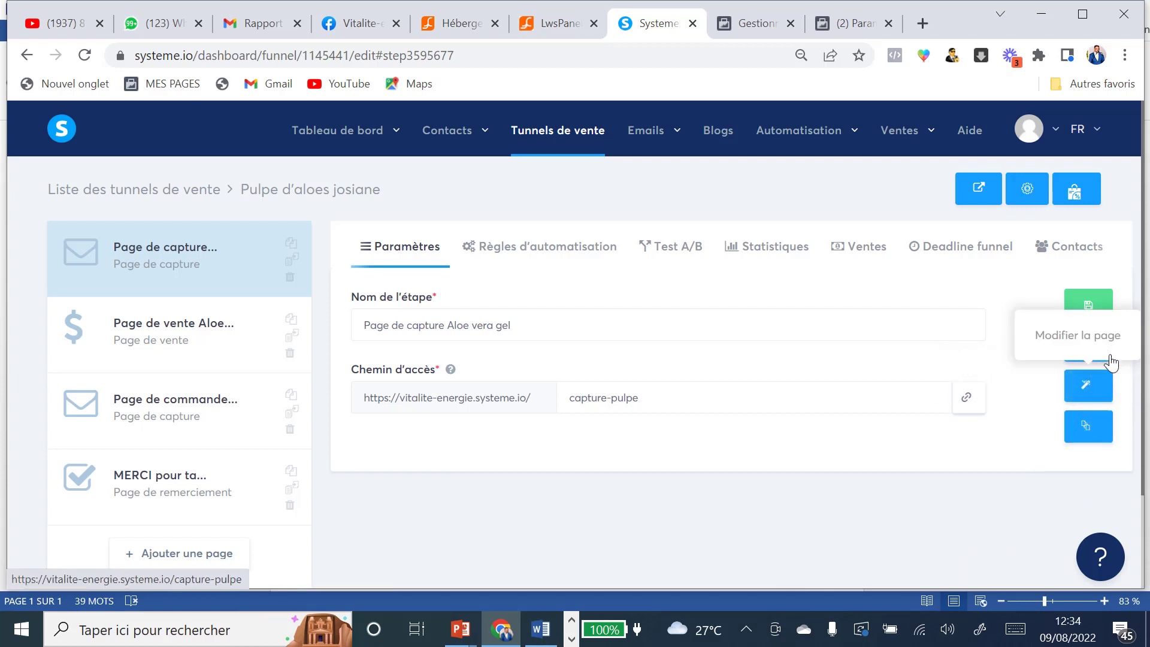
pyautogui.click(1091, 352)
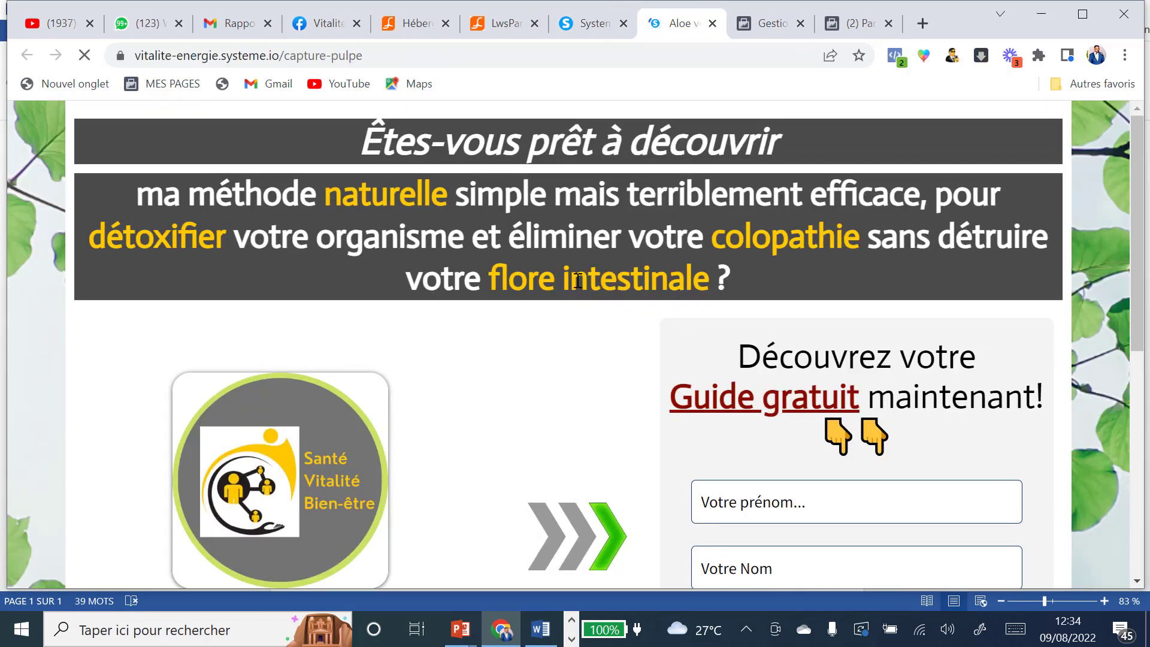
pyautogui.click(896, 55)
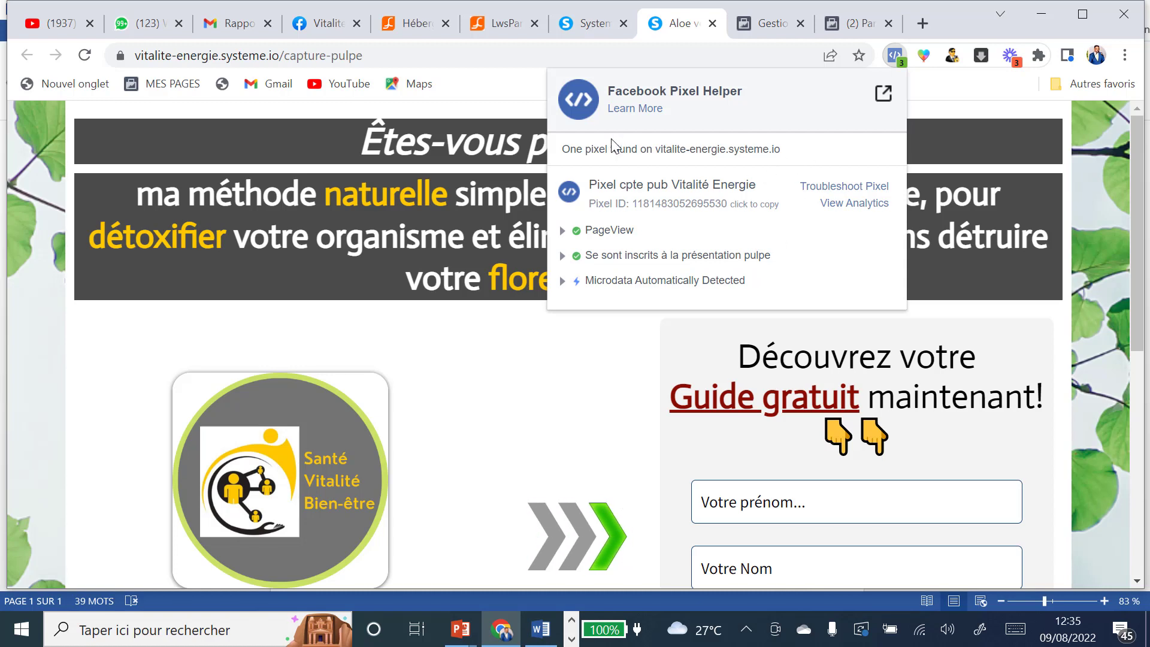
pyautogui.click(714, 24)
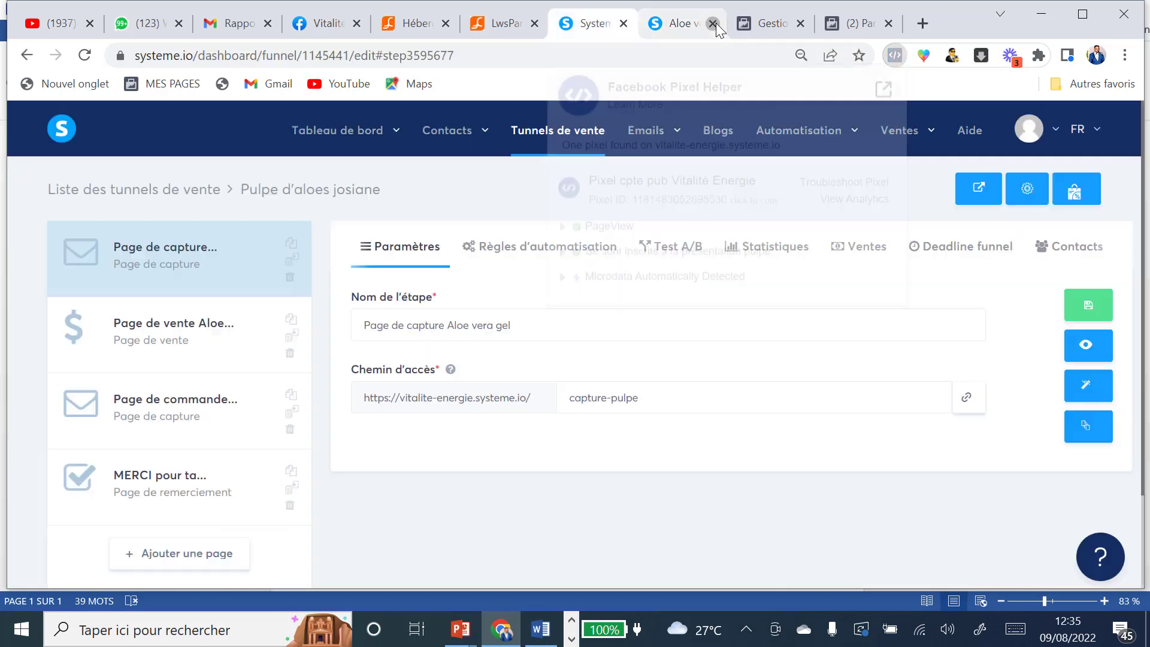
# Step: Preview the vente-pulpe sales page and confirm Pixel Helper shows PageView and 'Ont vu la page présentation pulpe'
pyautogui.click(186, 331)
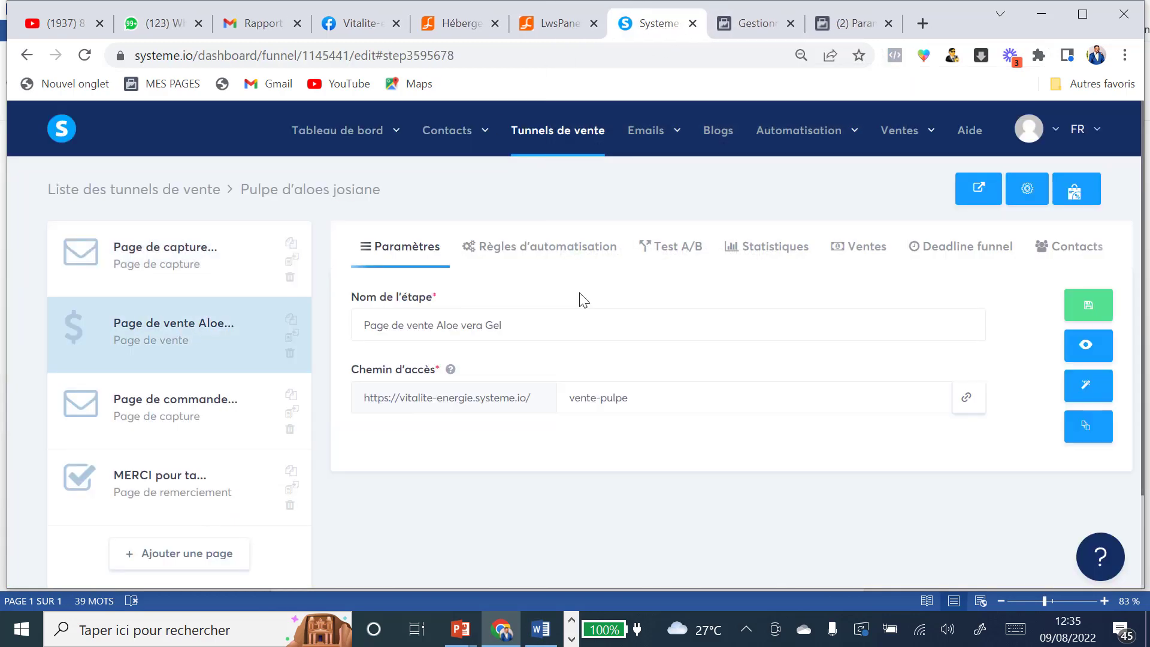
pyautogui.click(1086, 348)
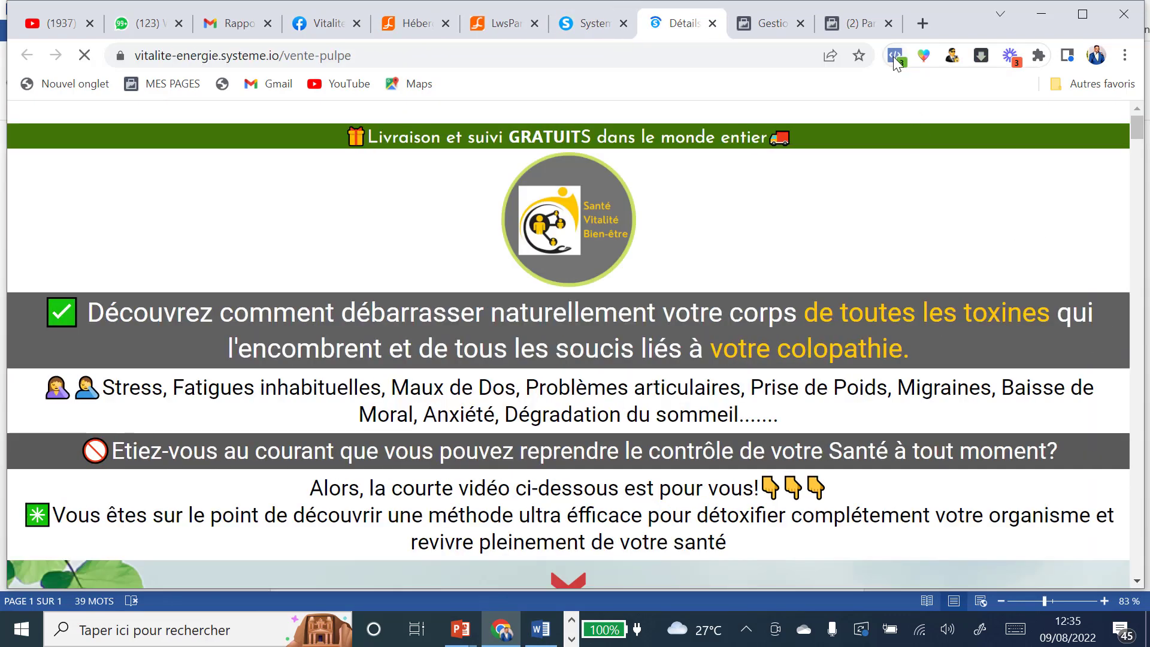
pyautogui.click(896, 57)
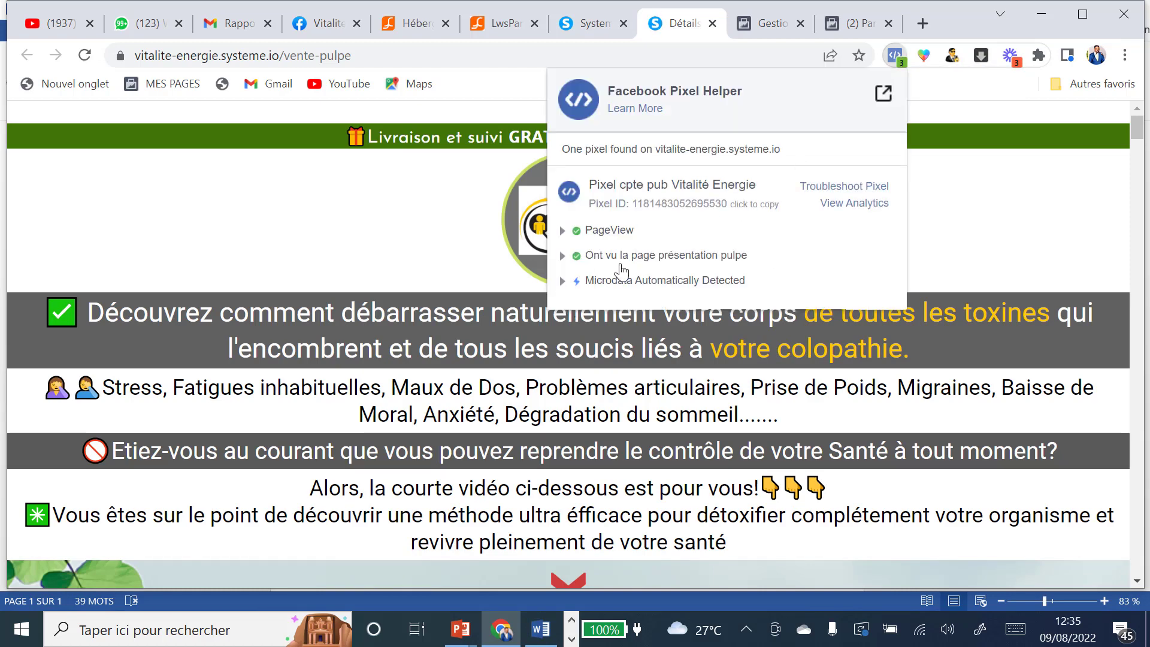
pyautogui.click(712, 23)
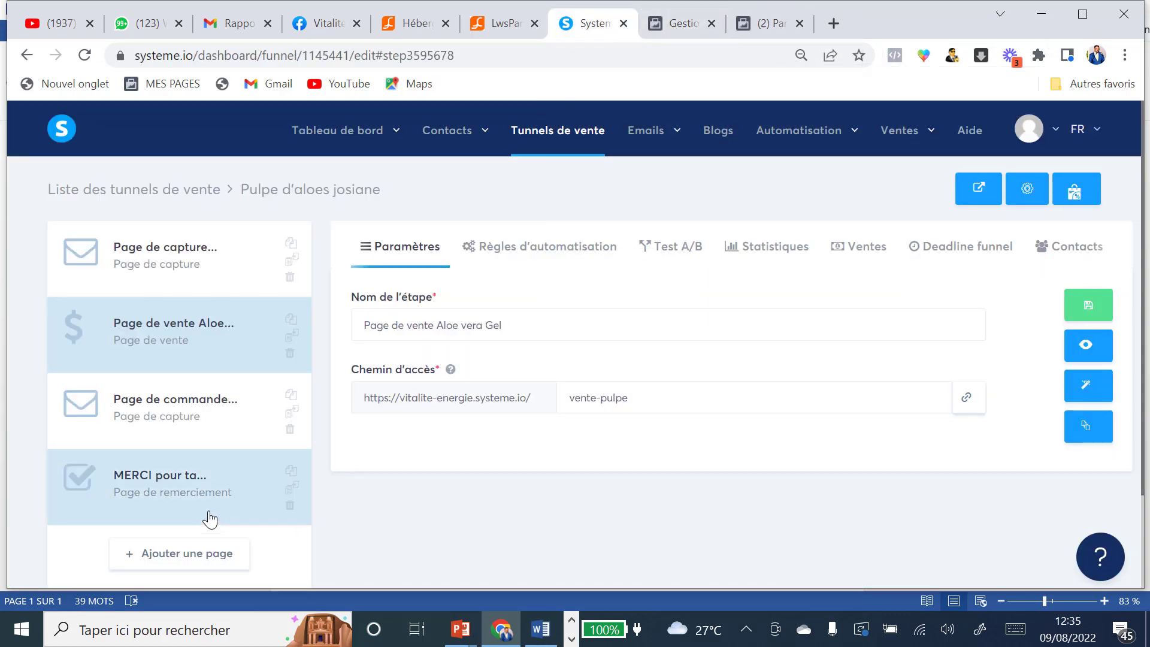
# Step: Preview the funnel's order page and verify its custom pixel event in Pixel Helper
pyautogui.click(171, 406)
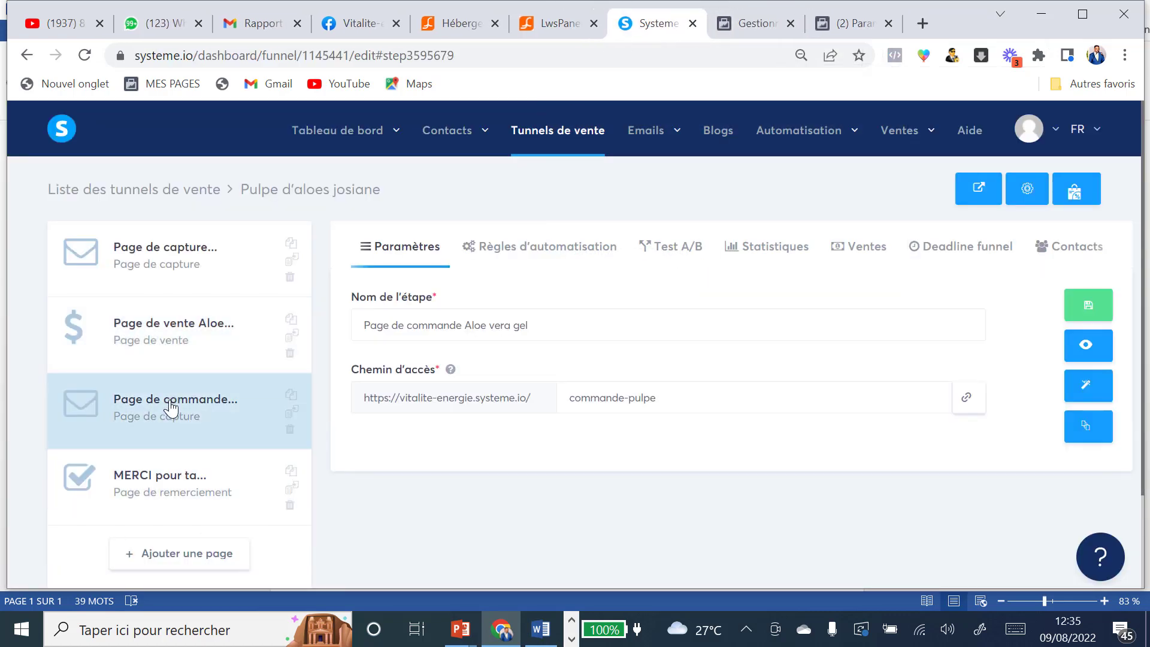
pyautogui.click(1087, 352)
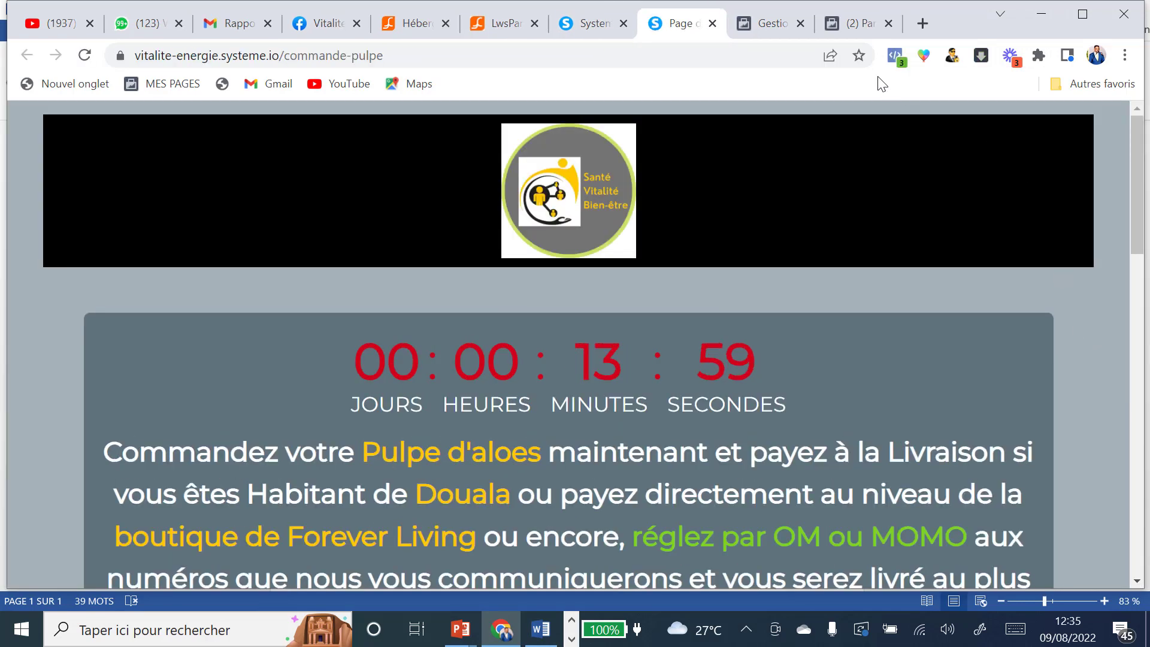
pyautogui.click(895, 55)
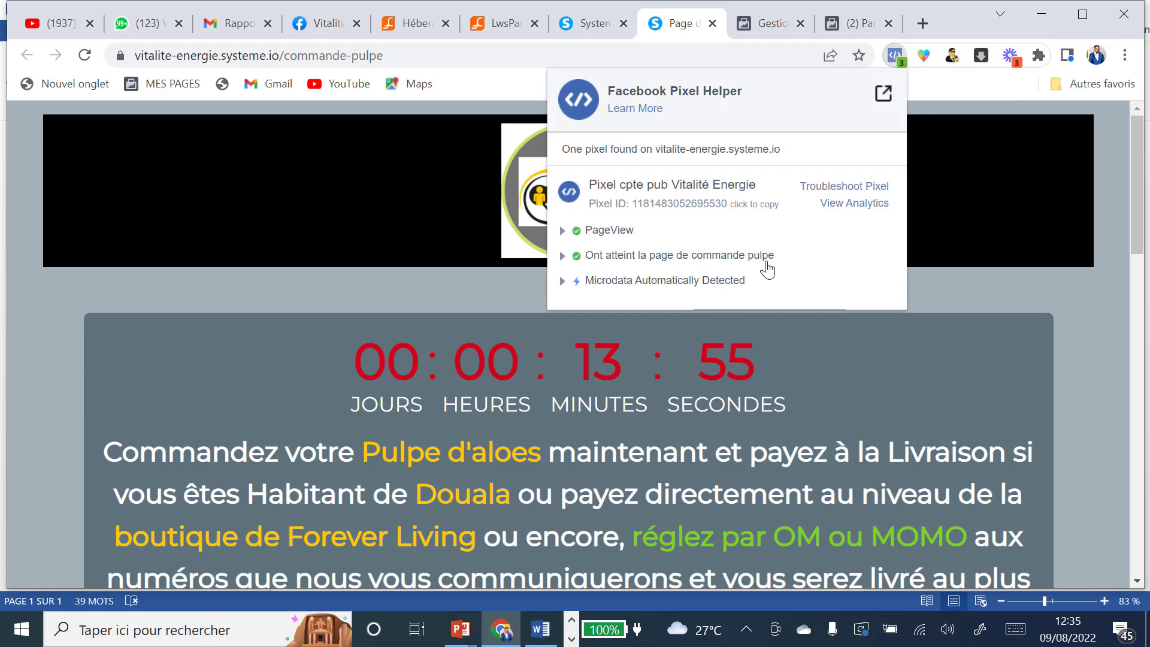
pyautogui.click(712, 26)
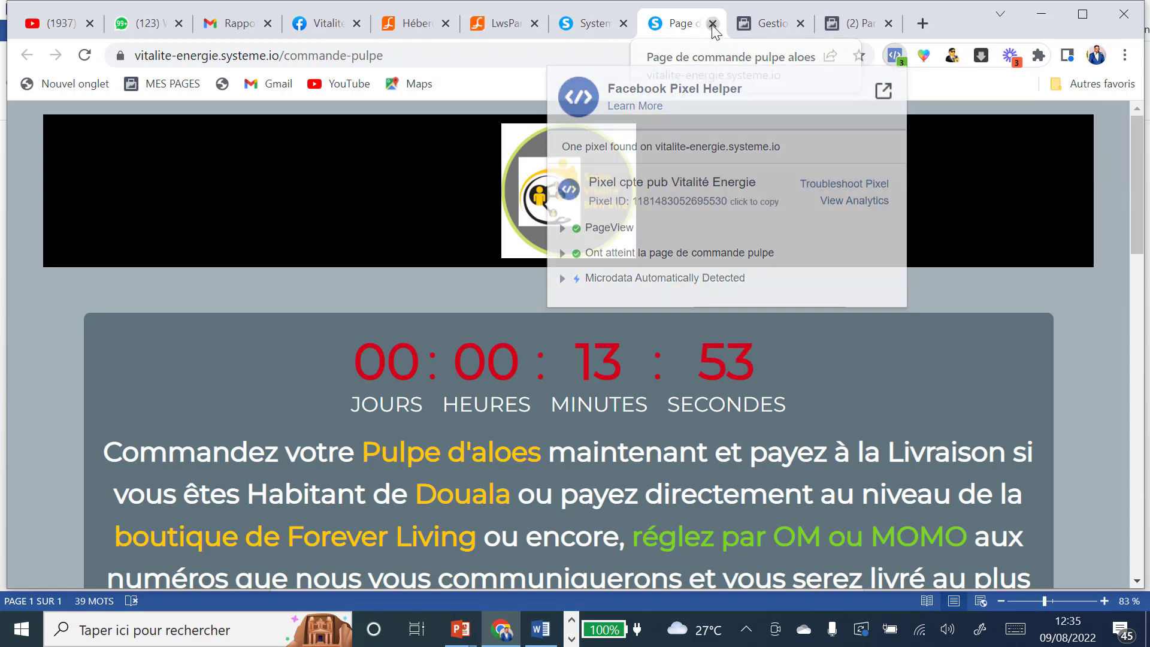
pyautogui.click(712, 26)
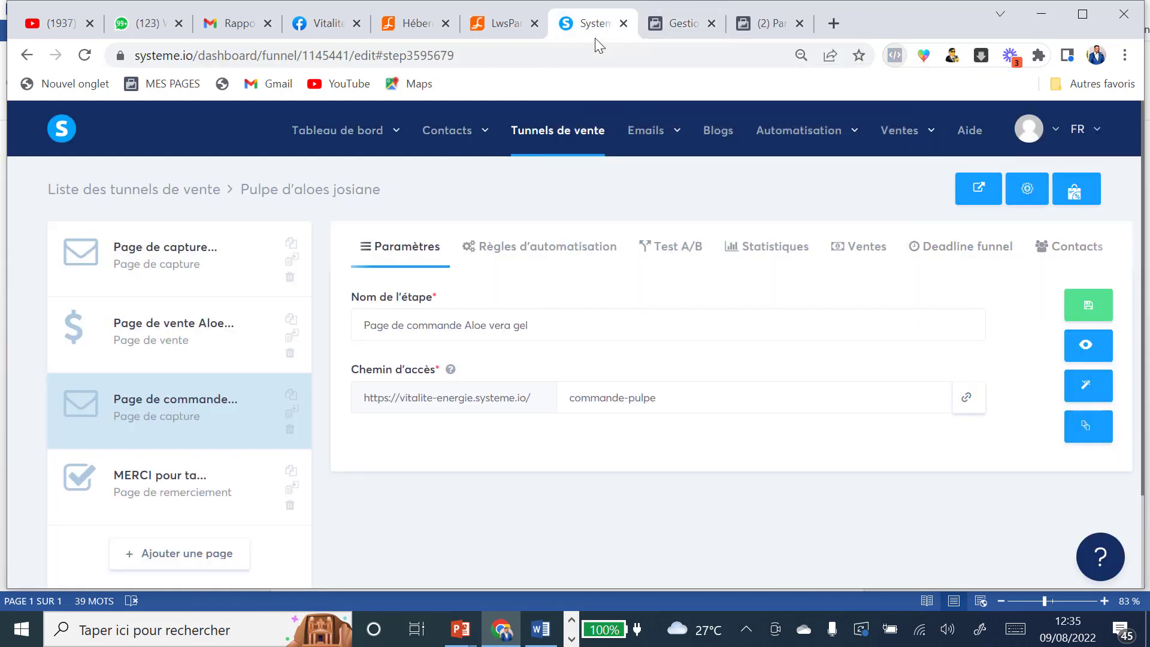
# Step: Preview the MERCI thank-you page and verify its custom pixel event in Pixel Helper
pyautogui.click(177, 481)
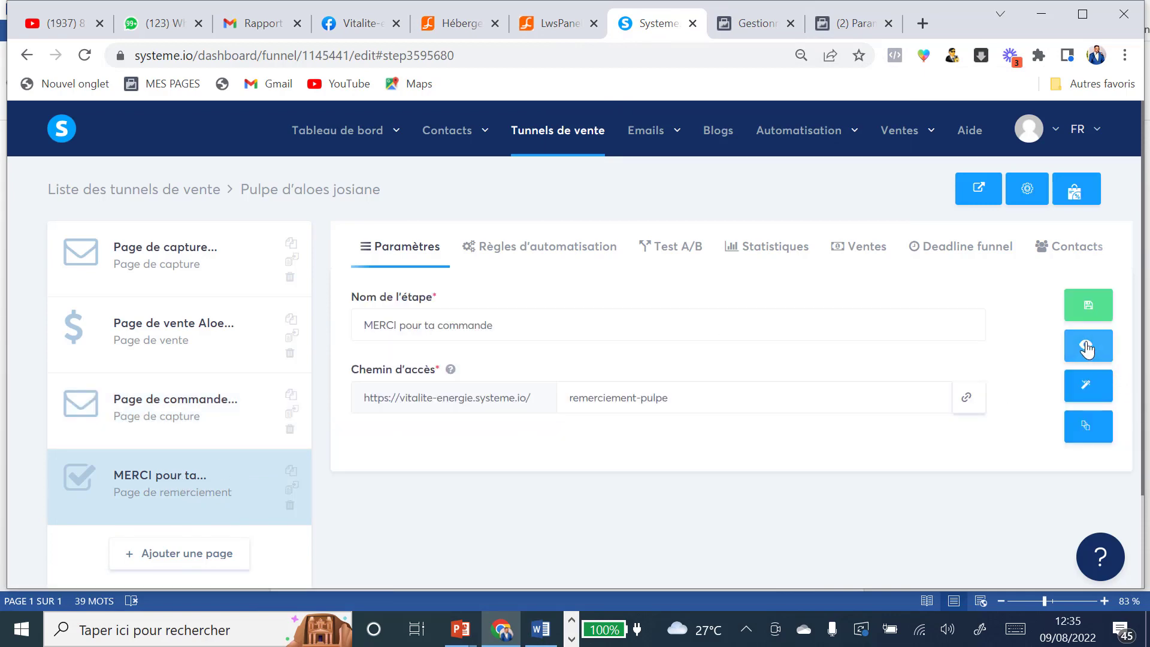
pyautogui.click(1087, 349)
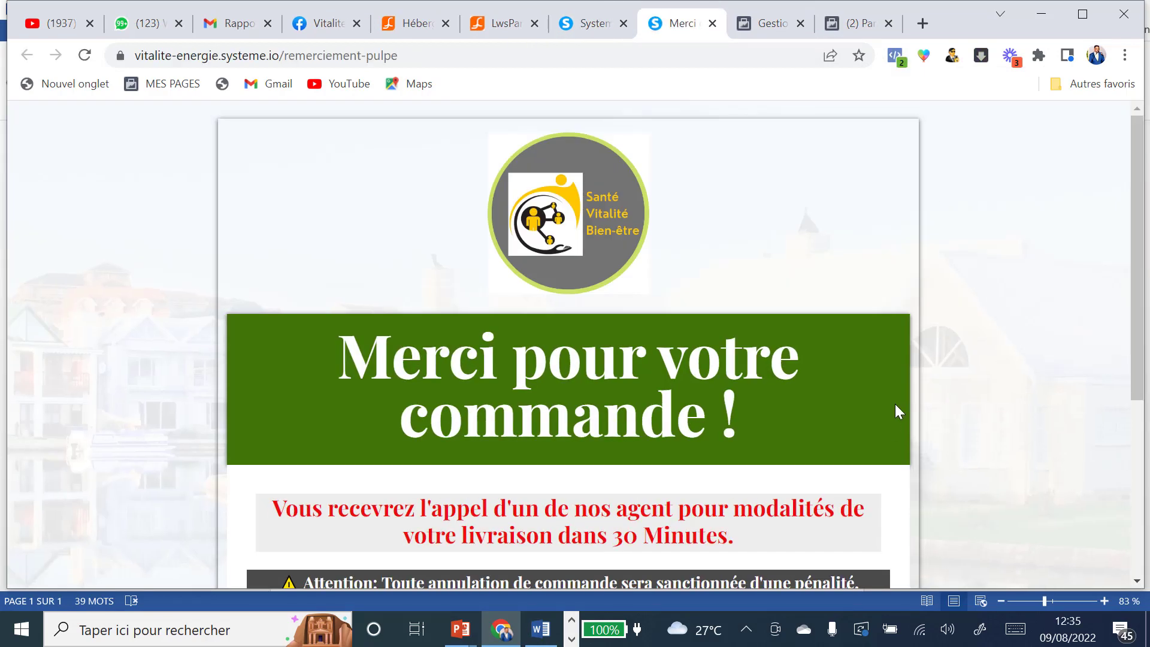
pyautogui.click(895, 56)
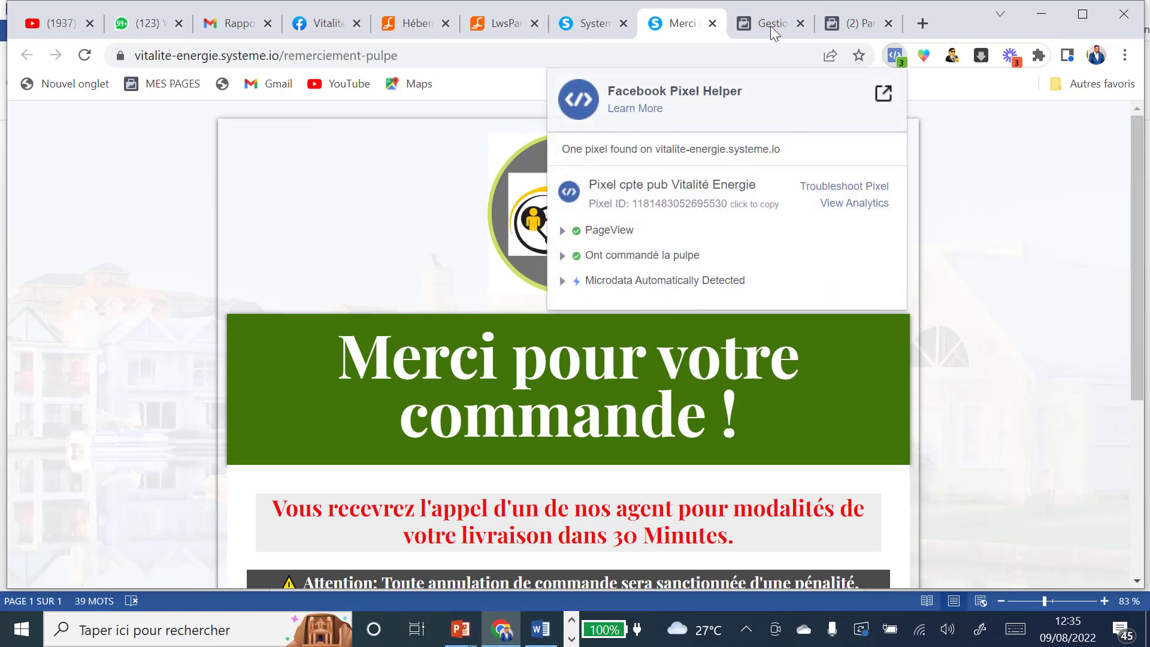
pyautogui.click(713, 24)
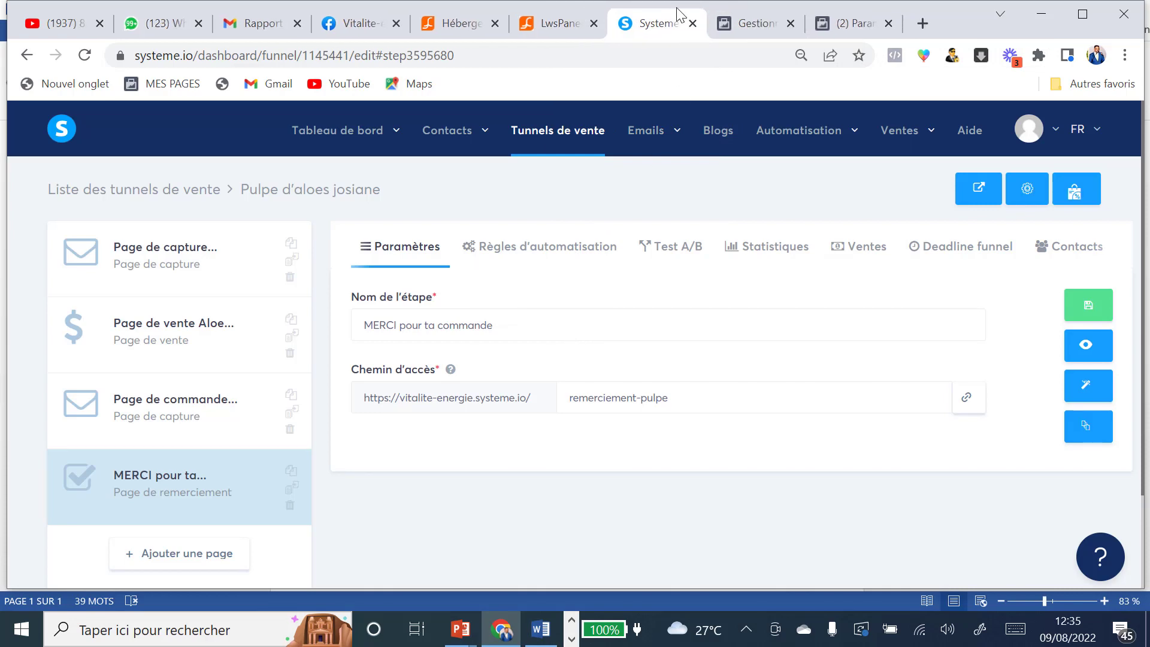
# Step: Pick 'Ont commandé la pulpe' in the ad set's Événement de conversion field
pyautogui.click(756, 24)
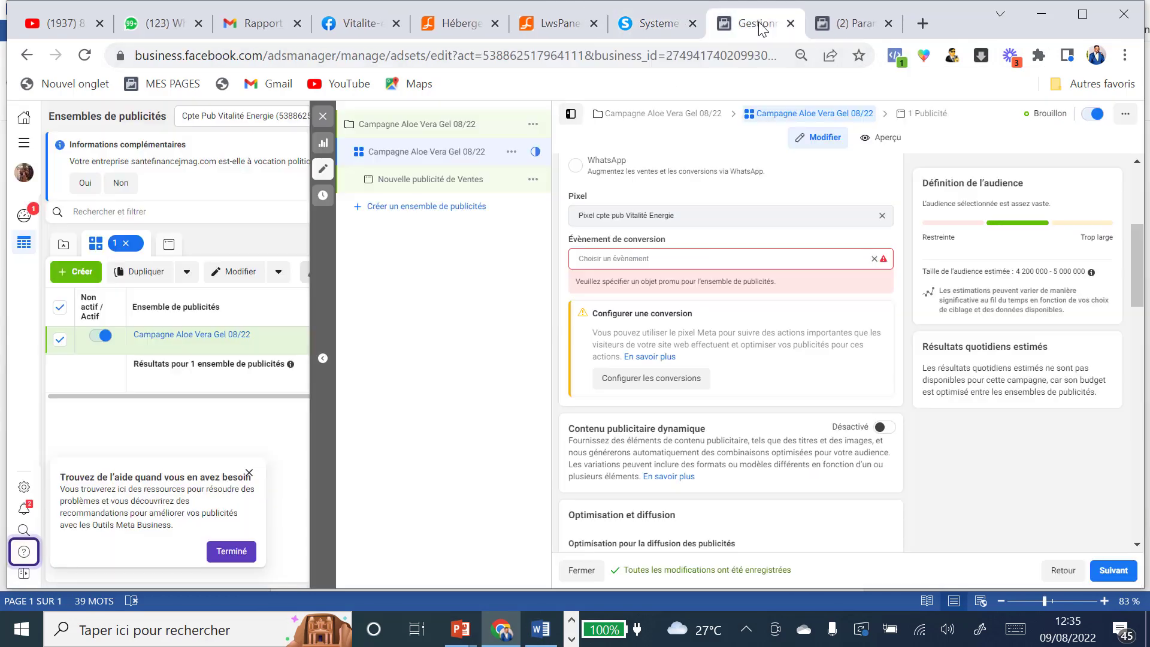
pyautogui.click(711, 262)
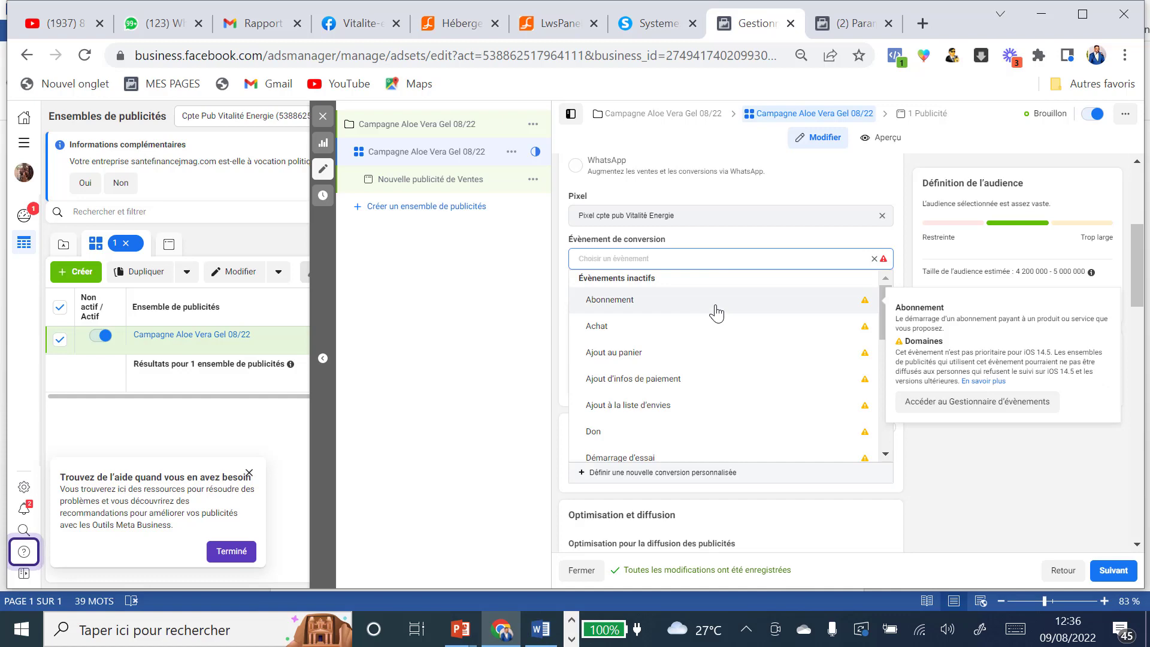
pyautogui.scroll(-3, 715, 311)
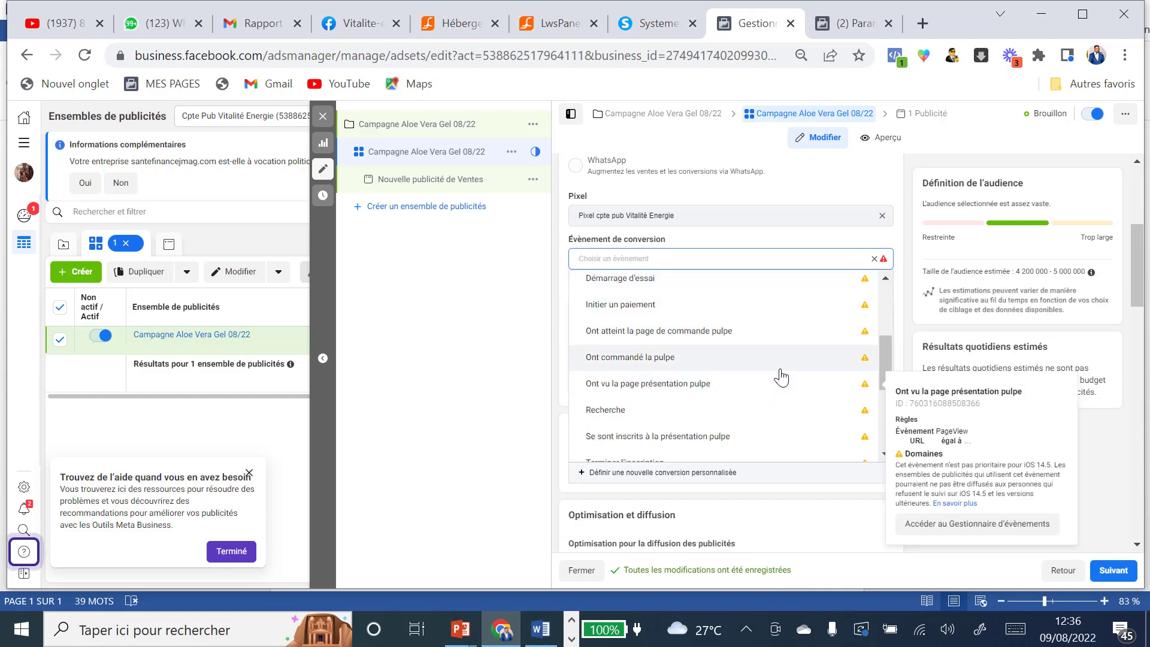
pyautogui.click(619, 362)
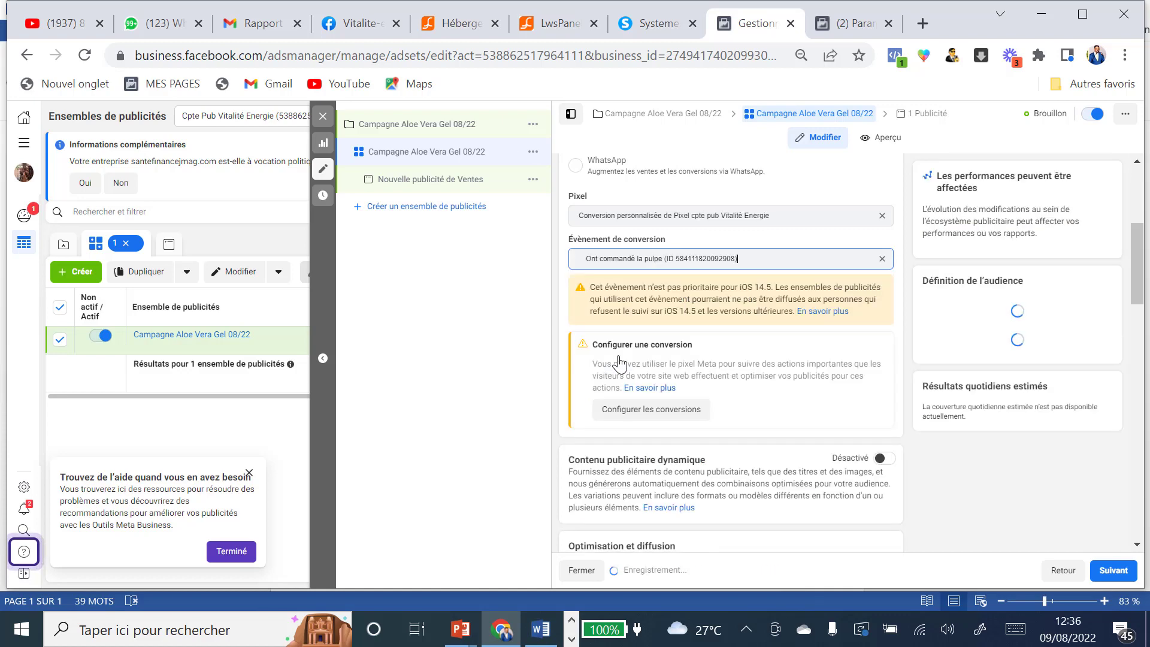
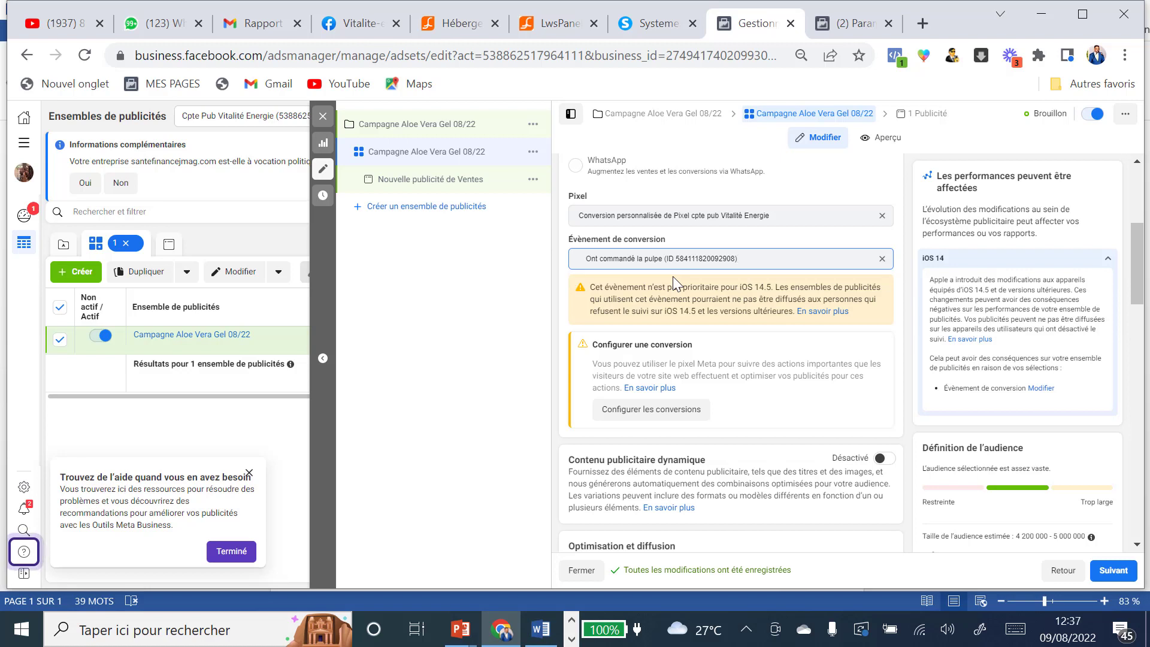
# Step: Check the business settings pixels page, then duplicate the Ads Manager tab
pyautogui.click(875, 24)
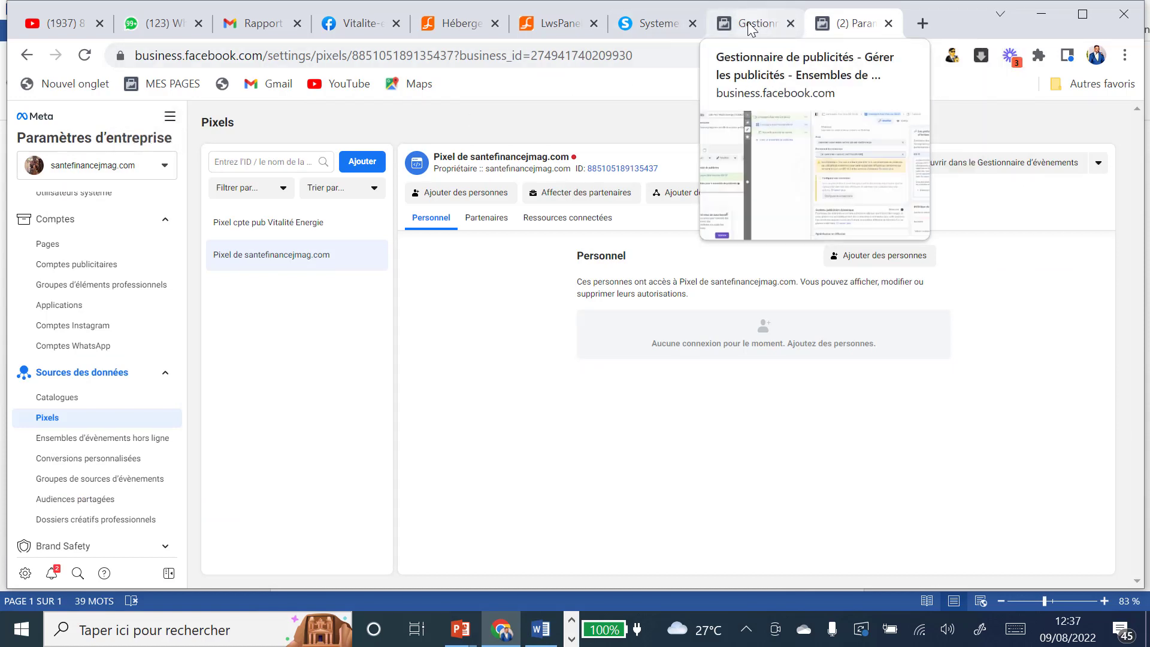
pyautogui.click(770, 25)
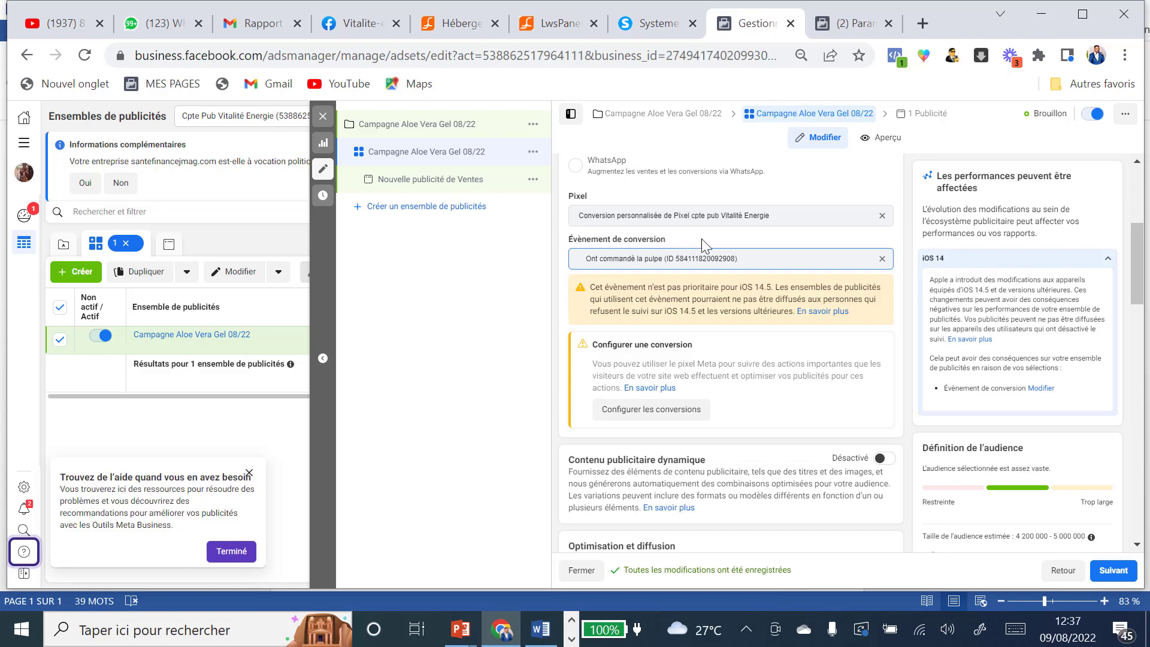
pyautogui.rightClick(756, 26)
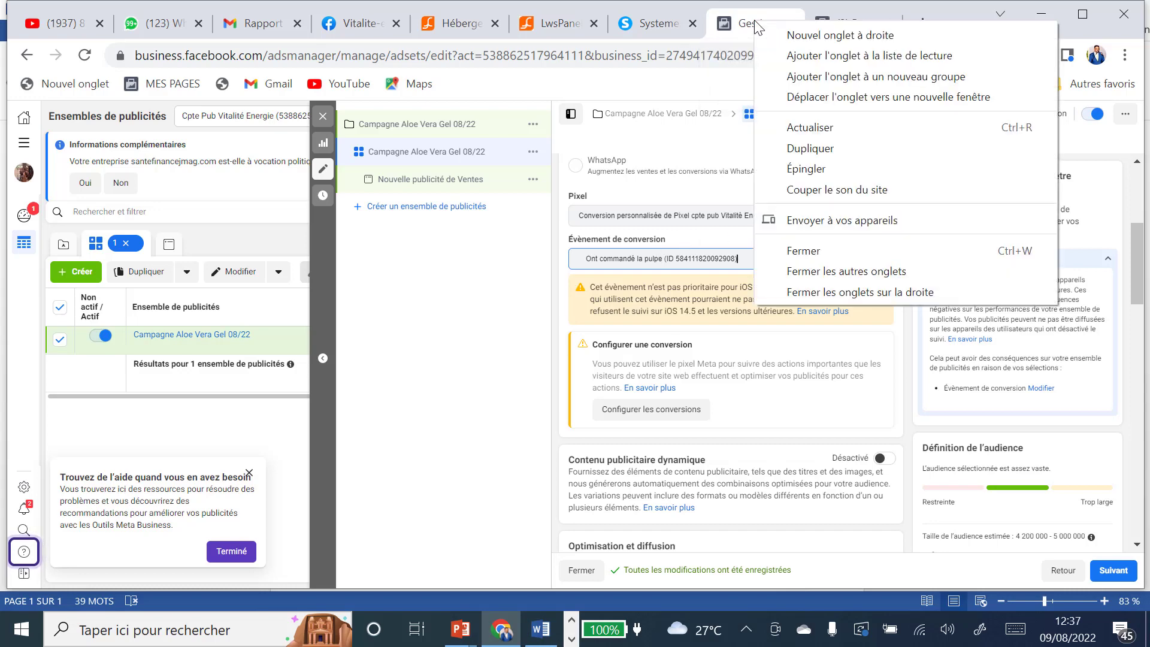
pyautogui.click(808, 150)
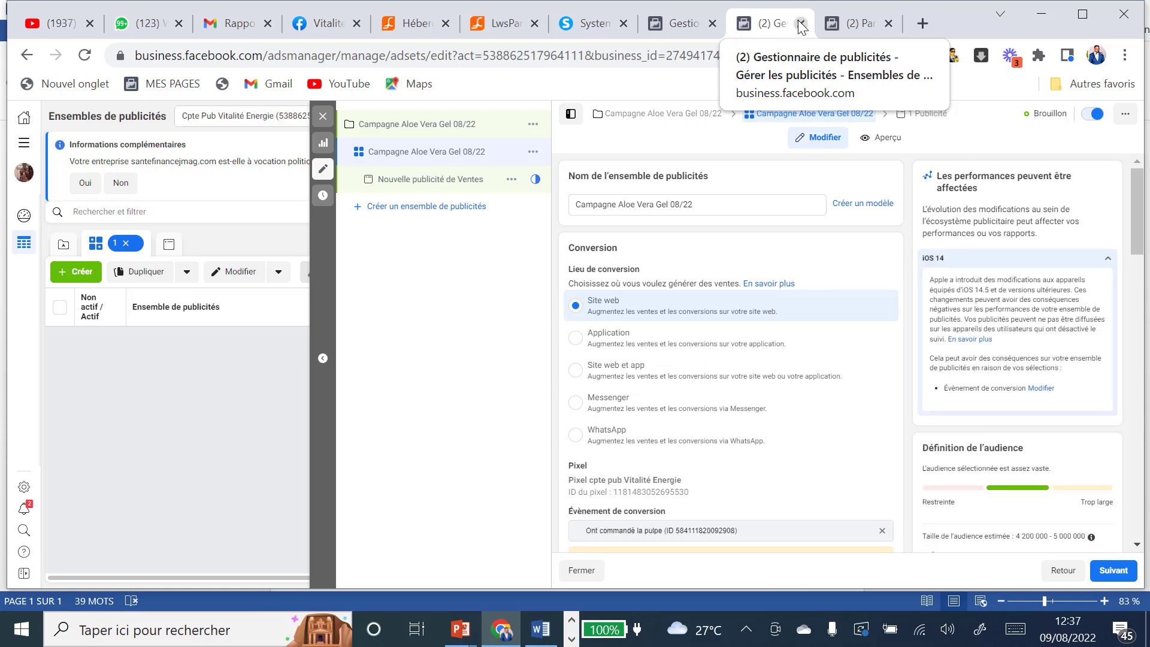
# Step: Go to Gestionnaire d'évènements from the Tous les outils menu
pyautogui.click(23, 147)
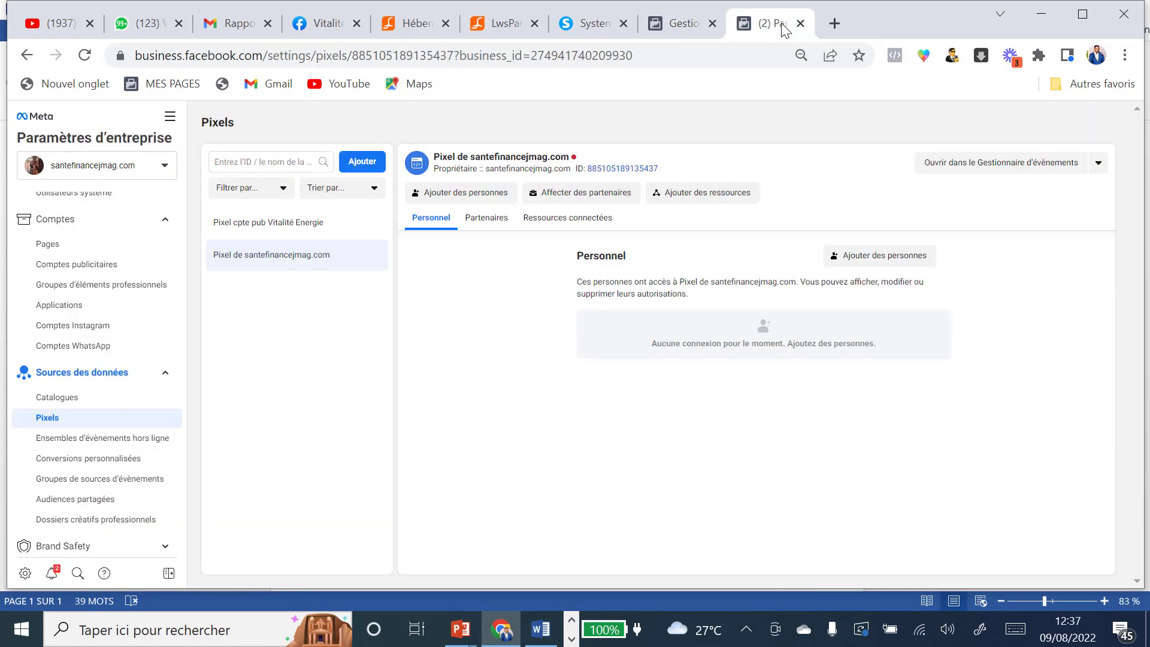
pyautogui.click(169, 120)
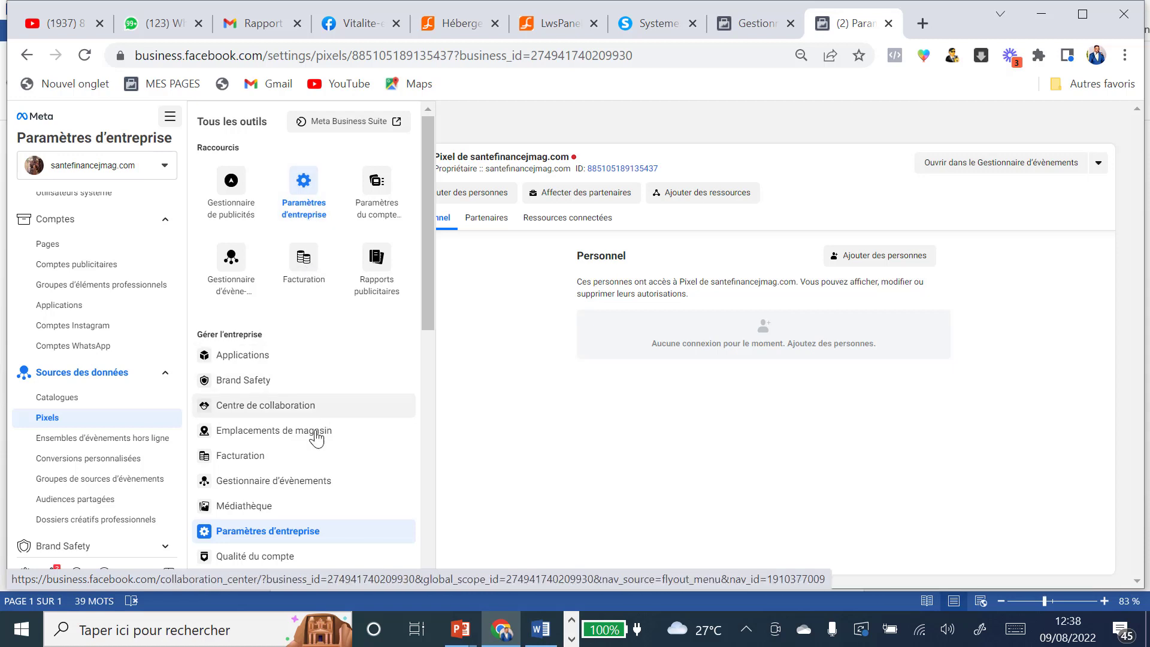
pyautogui.click(289, 487)
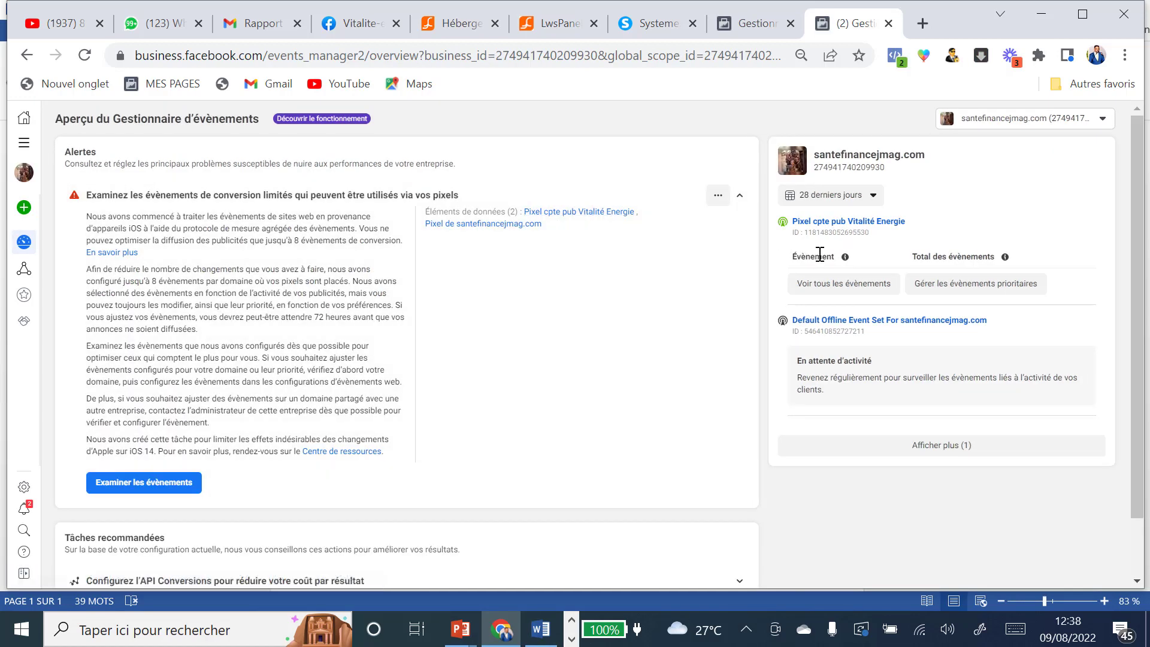
# Step: Open the Pixel cpte pub Vitalité Energie's aggregated event measurement web event configuration
pyautogui.click(863, 222)
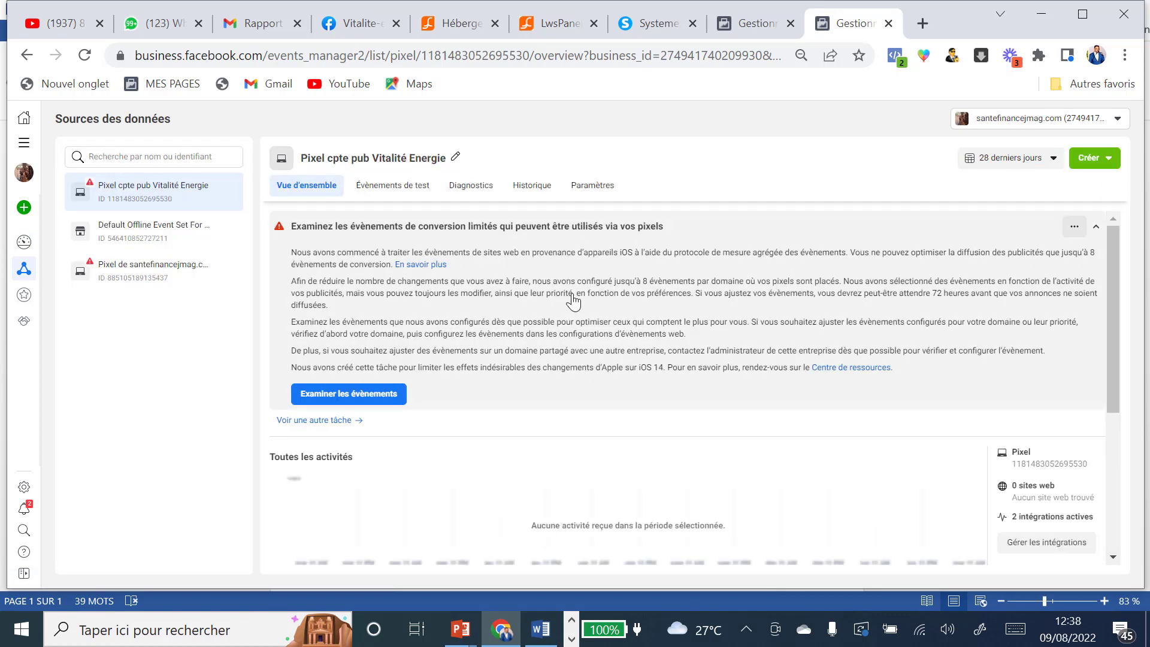
pyautogui.scroll(-4, 574, 297)
pyautogui.scroll(3, 574, 296)
pyautogui.scroll(1, 574, 296)
pyautogui.scroll(-5, 574, 294)
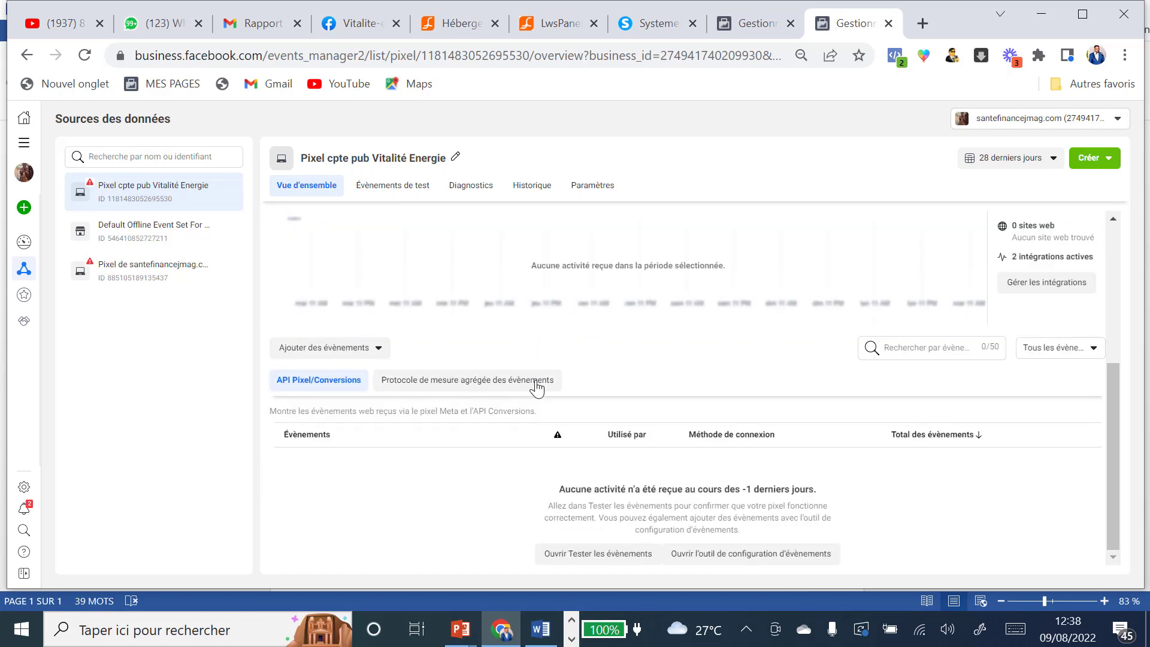
pyautogui.click(457, 386)
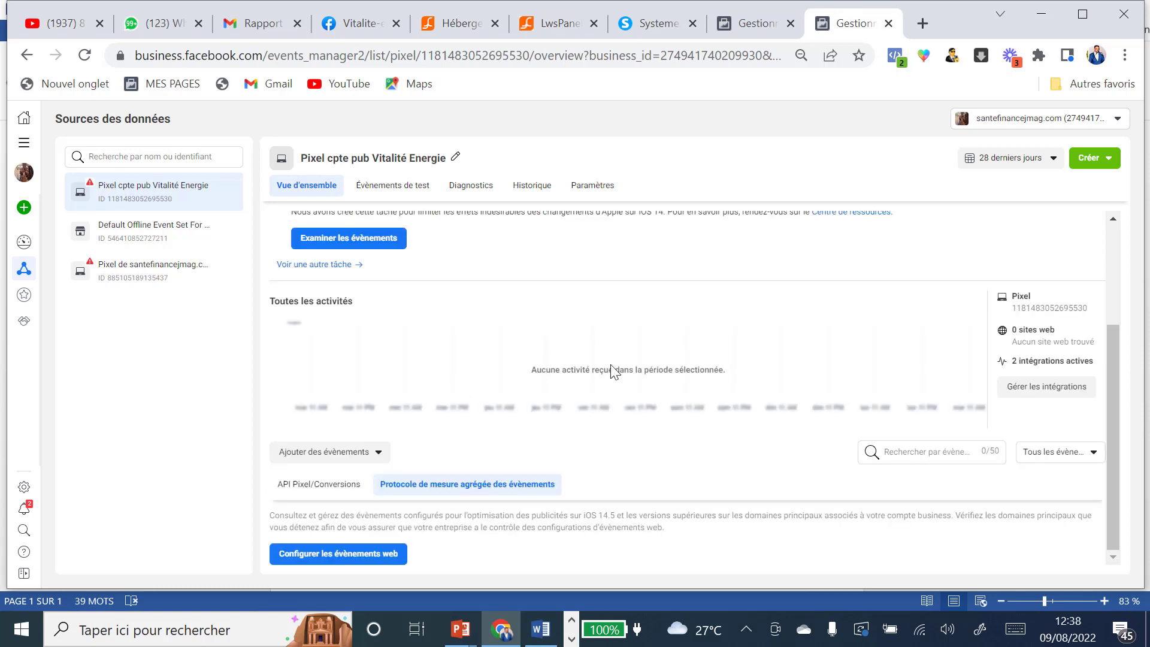
pyautogui.click(345, 561)
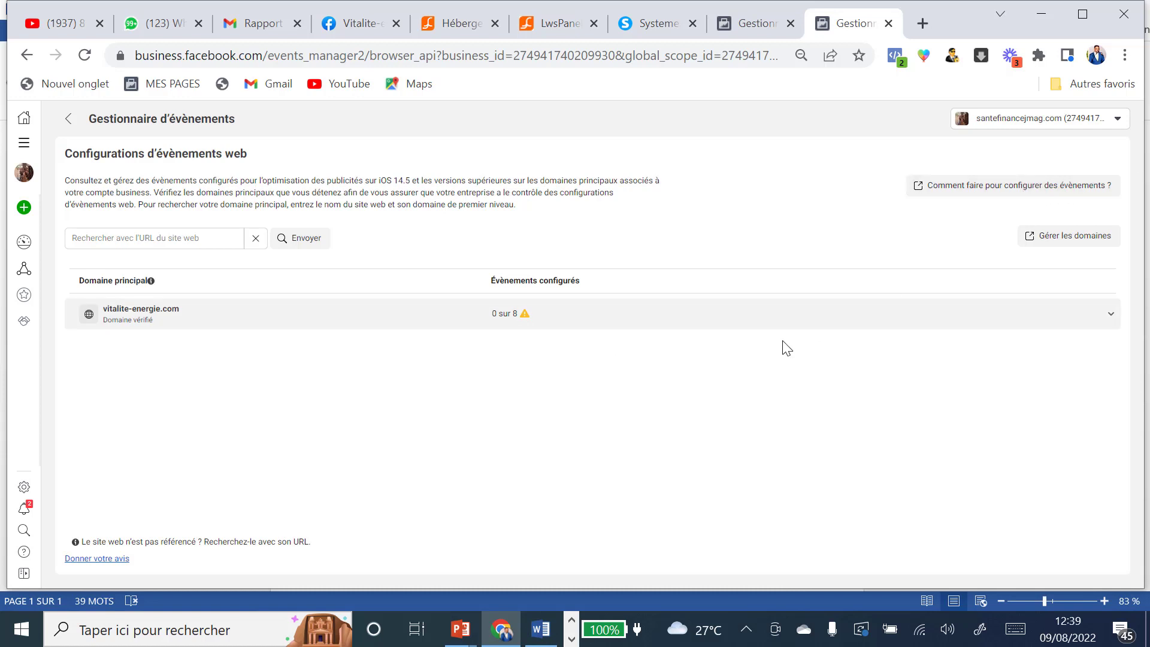
# Step: Start editing the configured events for the vitalite-energie.com domain
pyautogui.click(130, 318)
pyautogui.click(127, 320)
pyautogui.click(128, 314)
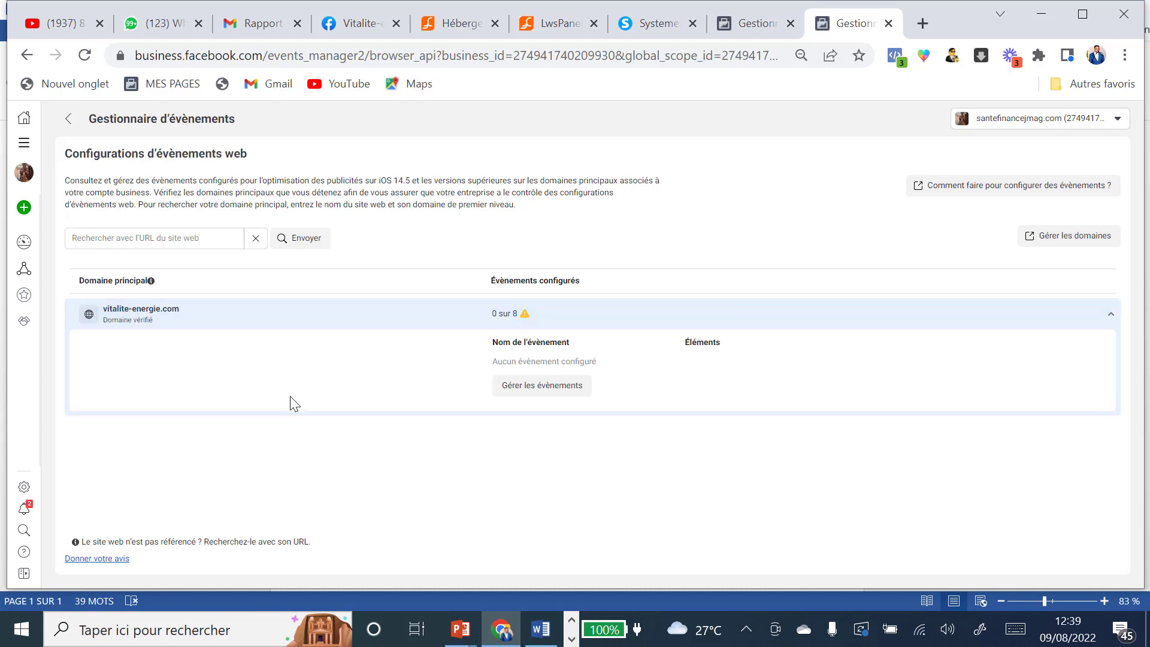
pyautogui.click(534, 395)
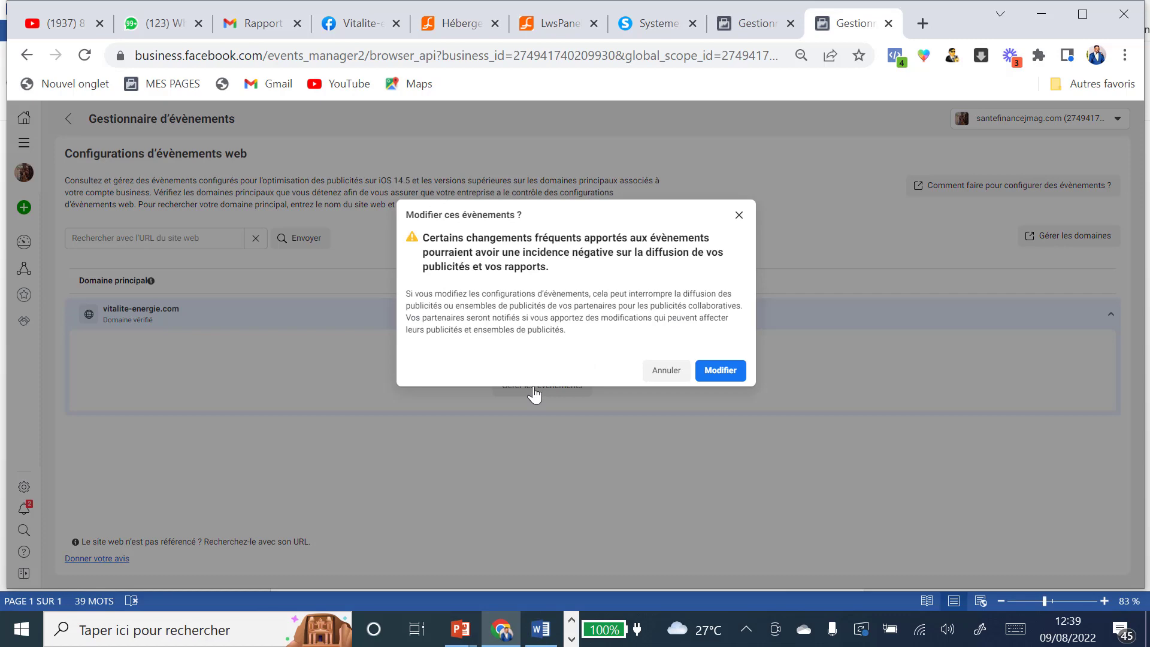
pyautogui.click(719, 371)
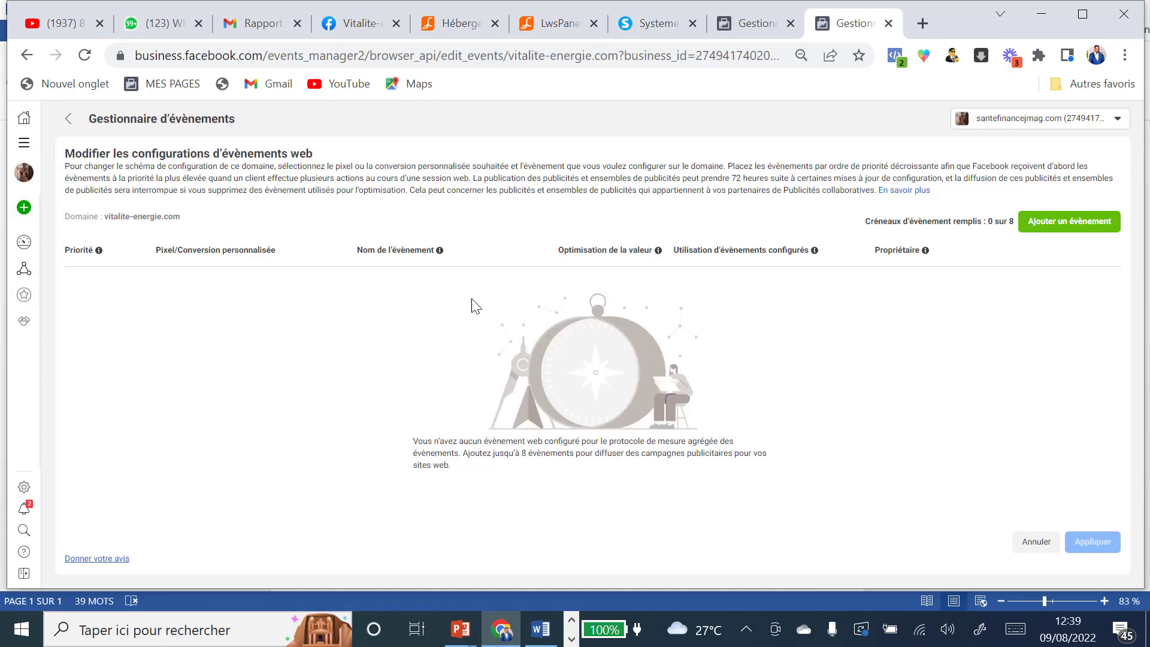
# Step: Add custom conversions 'Ont commandé la pulpe' and 'Ont atteint la page de commande pulpe' as top-priority events
pyautogui.click(1082, 222)
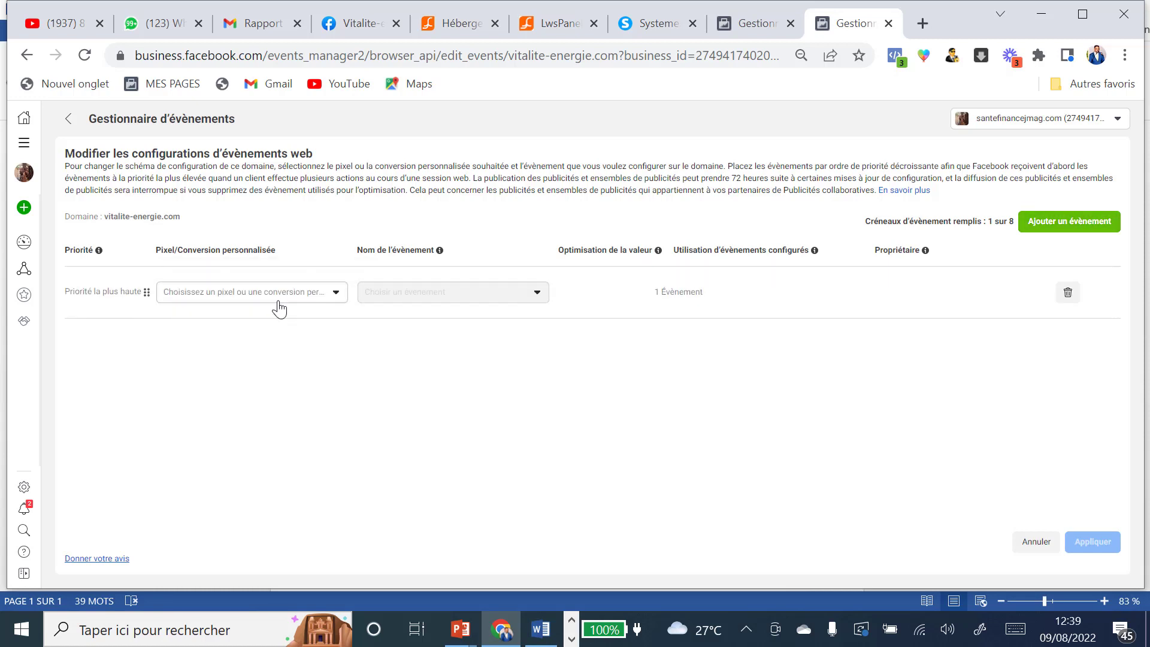
pyautogui.click(336, 294)
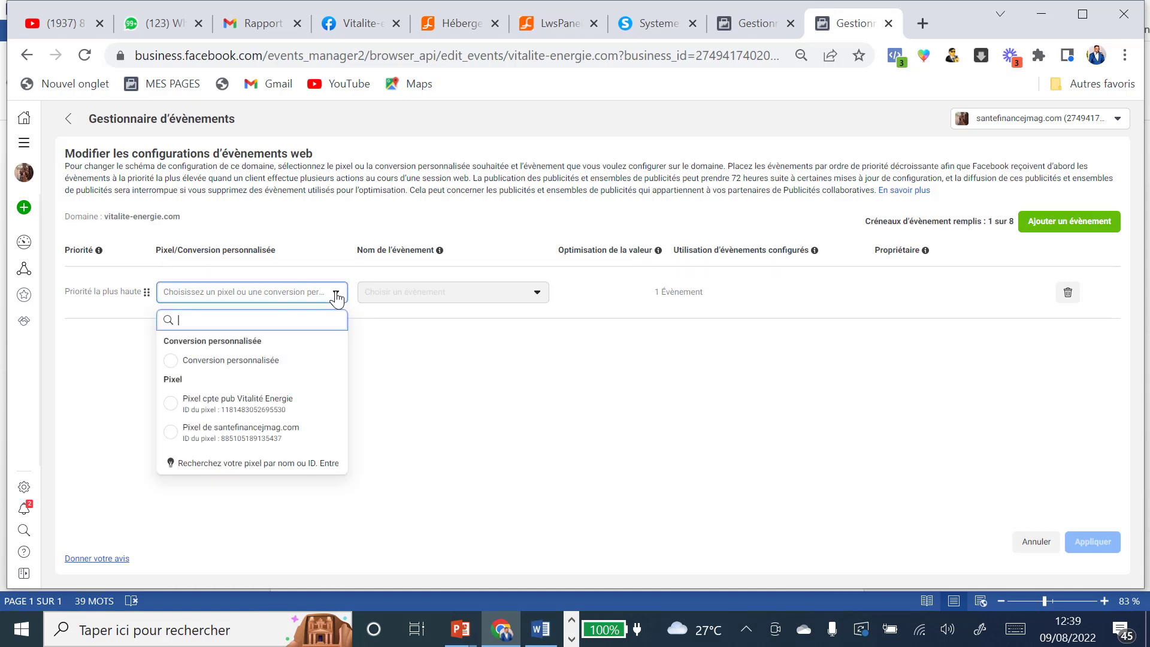
pyautogui.click(186, 361)
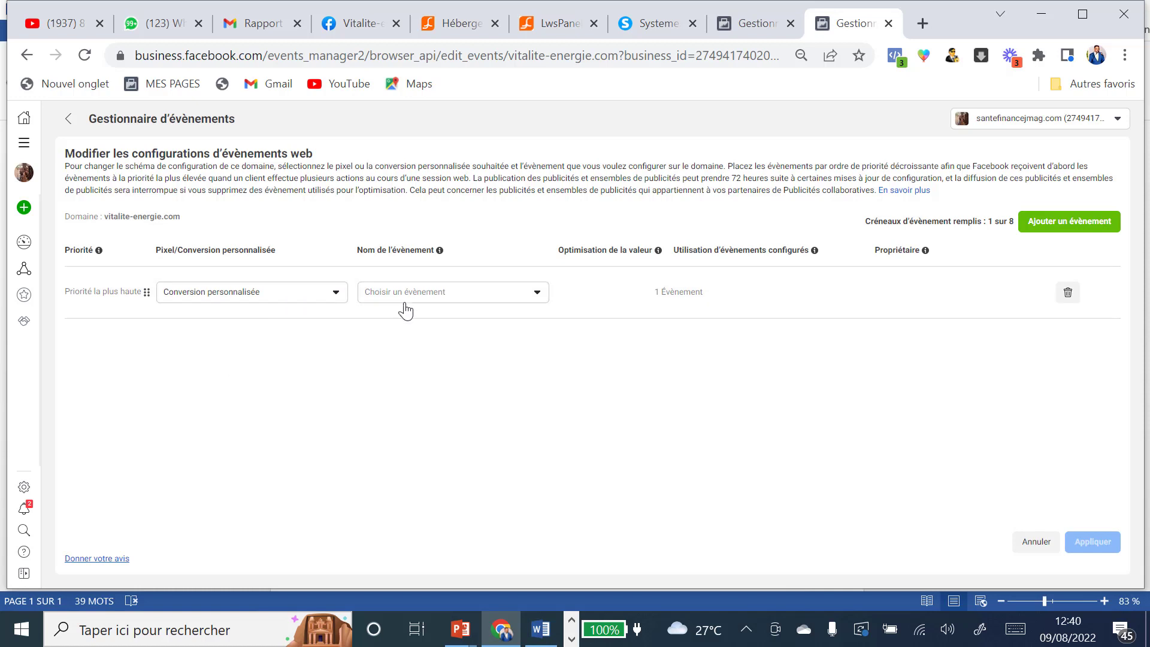
pyautogui.click(537, 294)
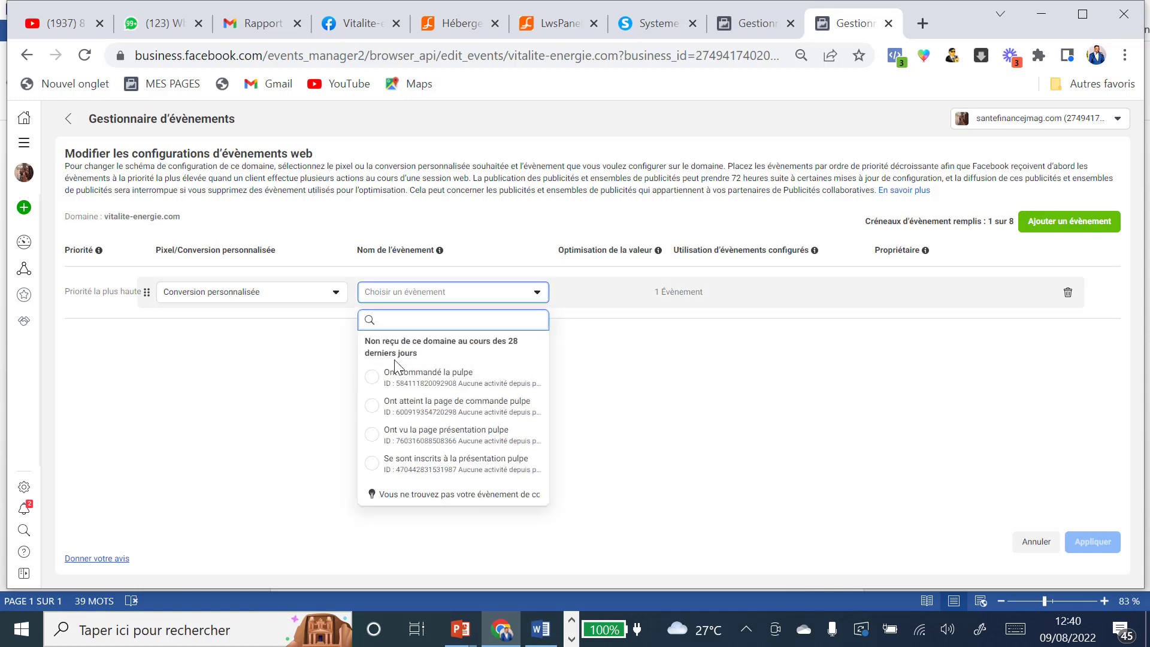
pyautogui.click(372, 381)
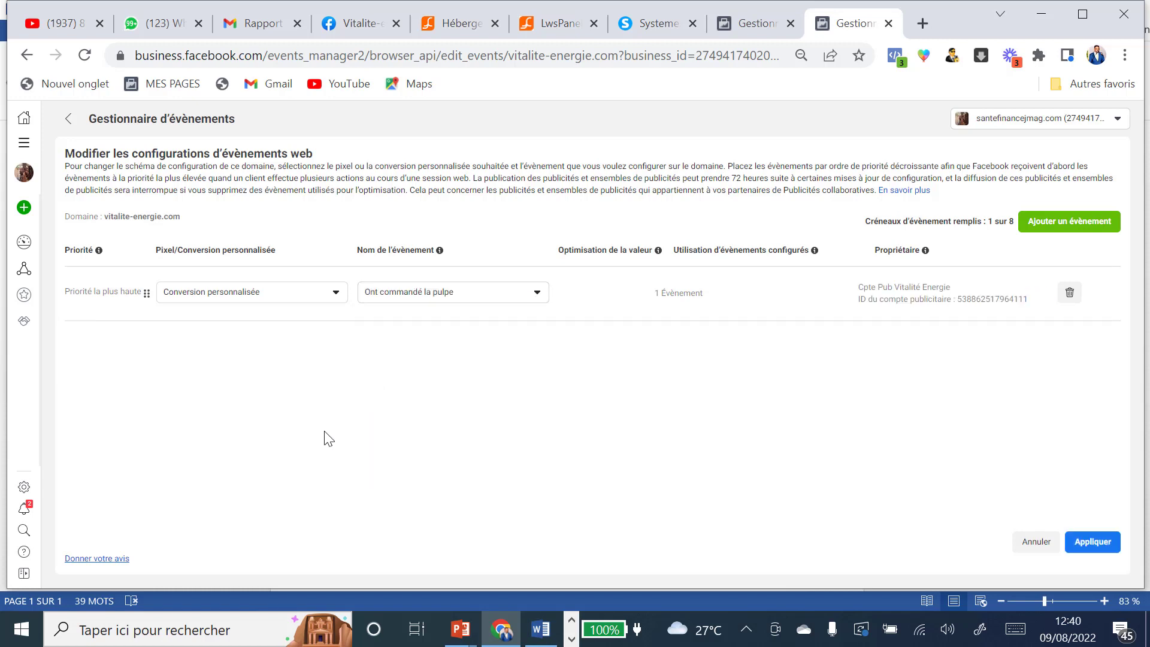
pyautogui.click(1043, 229)
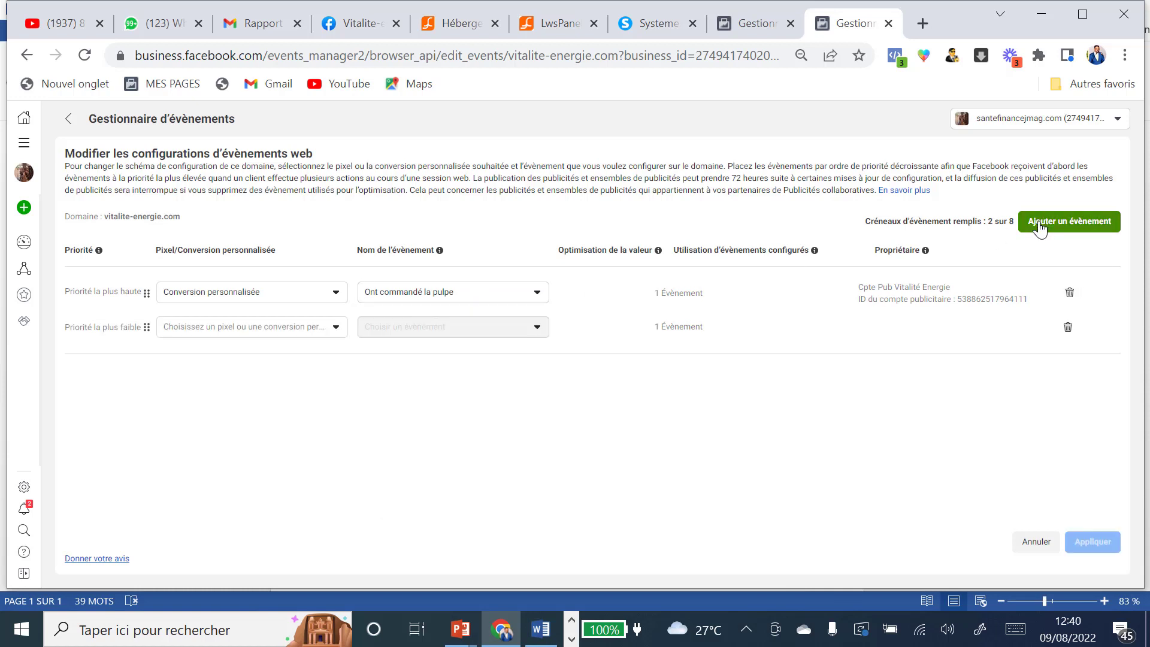
pyautogui.click(336, 328)
pyautogui.click(191, 397)
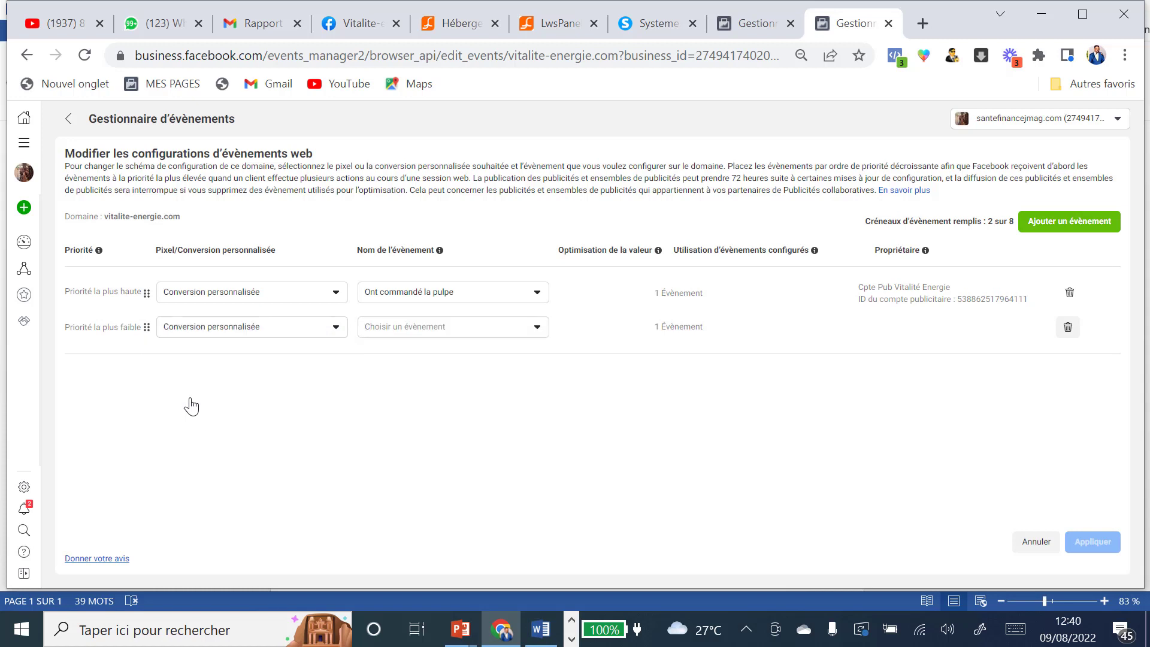
pyautogui.click(537, 334)
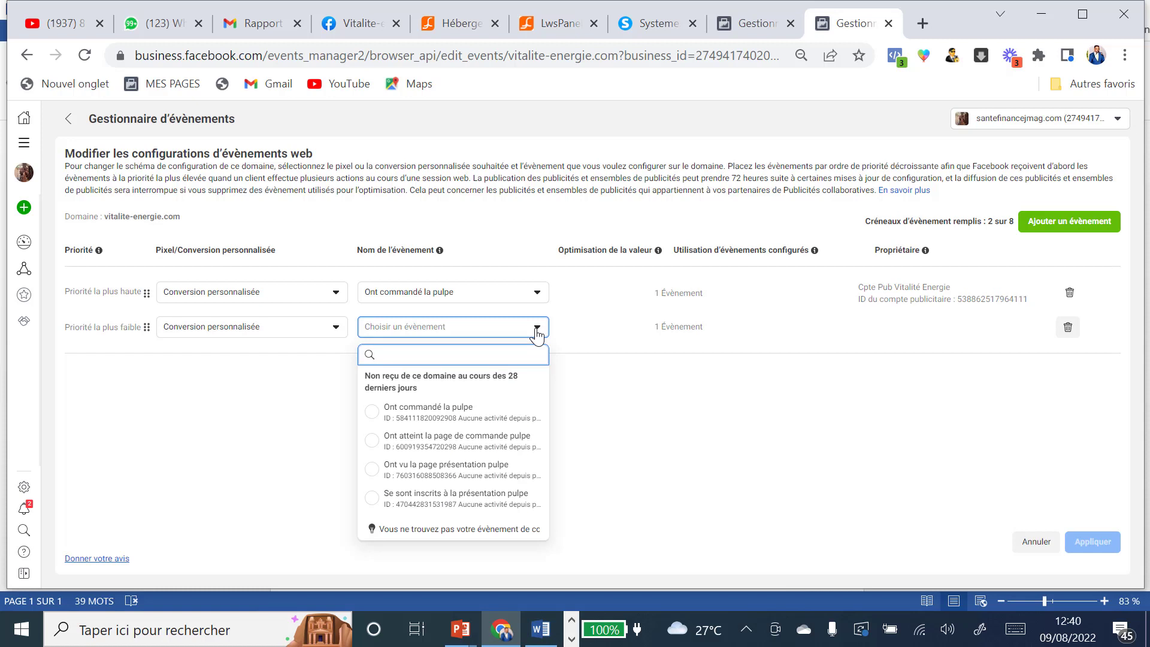
pyautogui.click(373, 441)
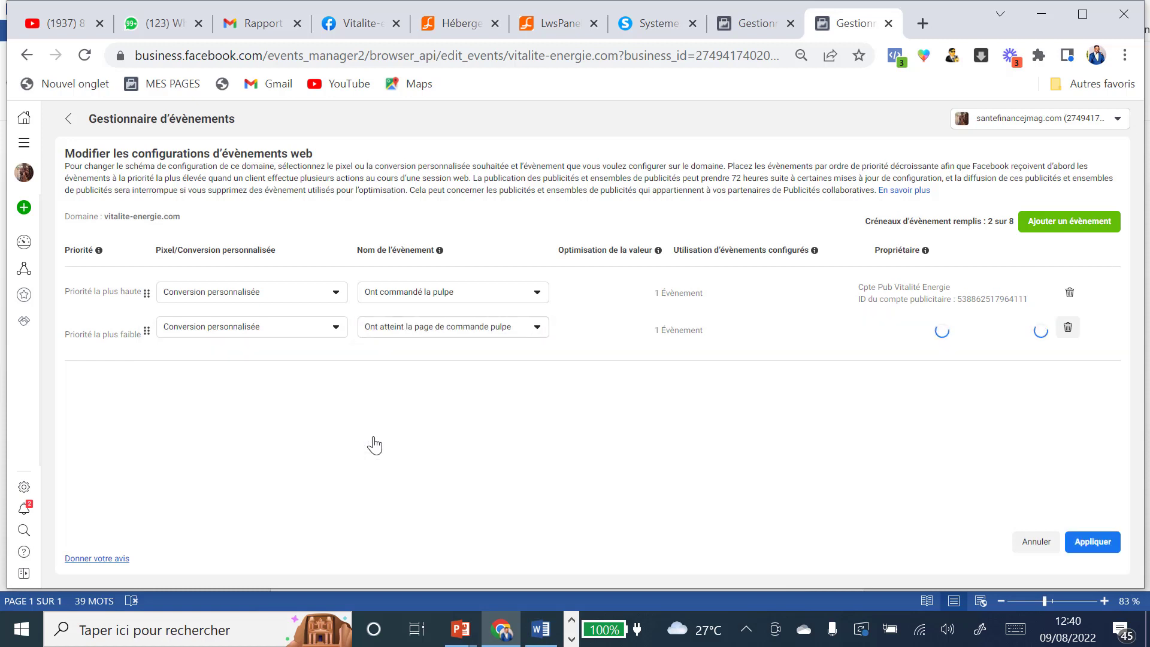
# Step: Add 'Ont vu la page présentation pulpe' and 'Se sont inscrits à la présentation pulpe' as lower-priority events, then apply
pyautogui.click(1082, 226)
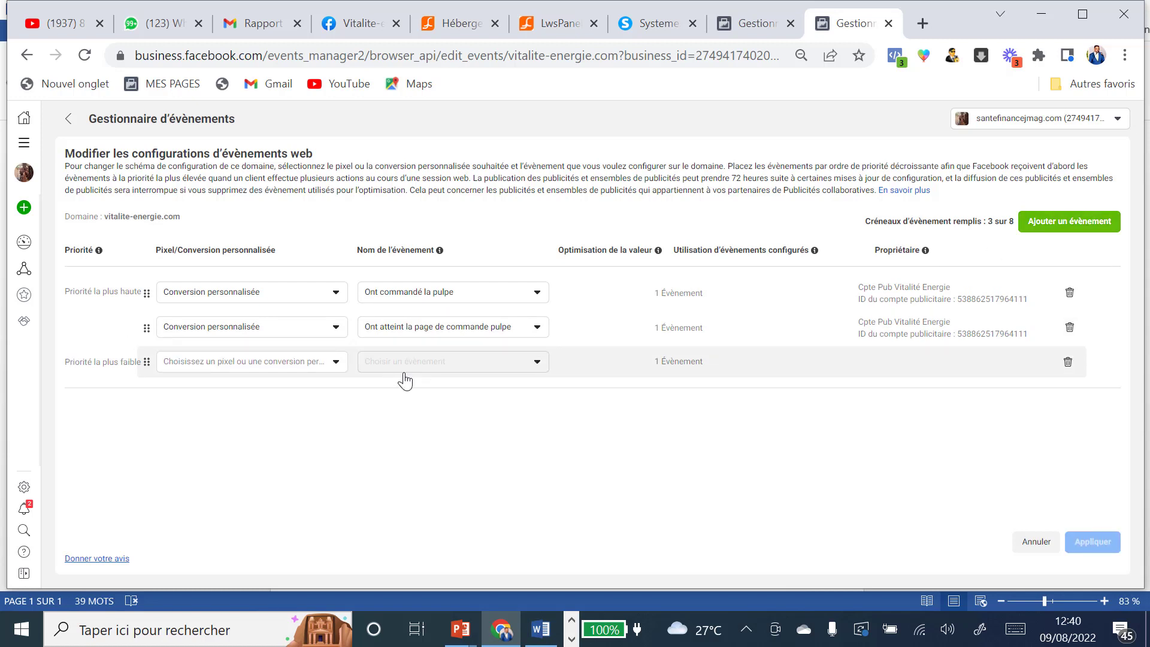
pyautogui.click(333, 363)
pyautogui.click(247, 432)
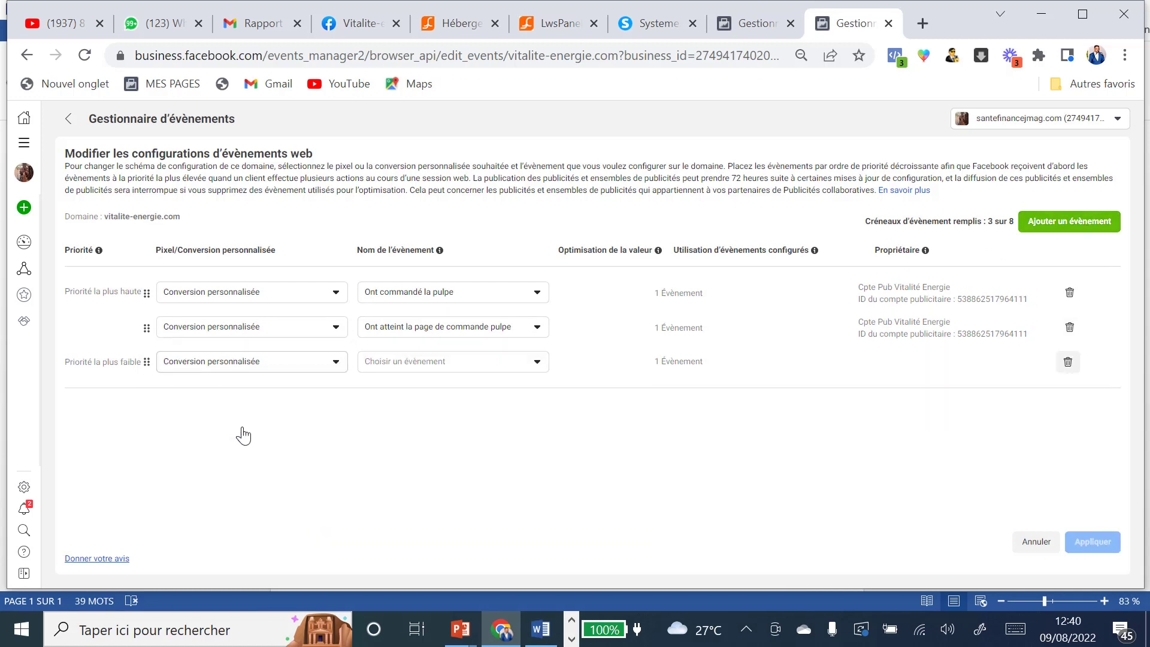
pyautogui.click(536, 362)
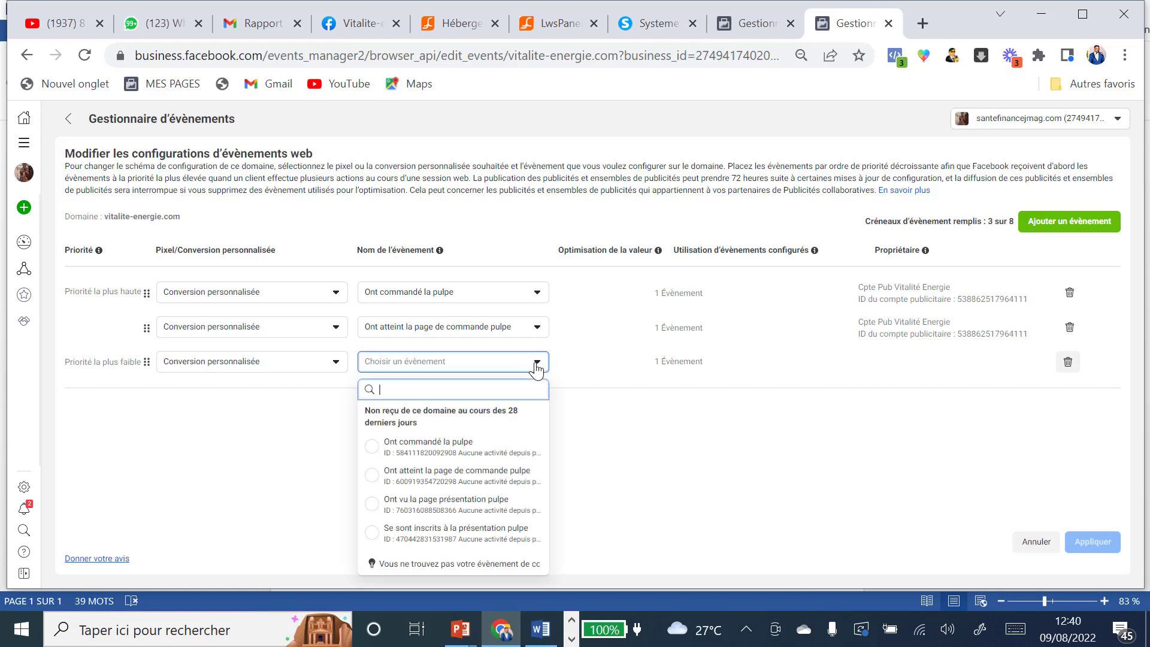
pyautogui.click(375, 509)
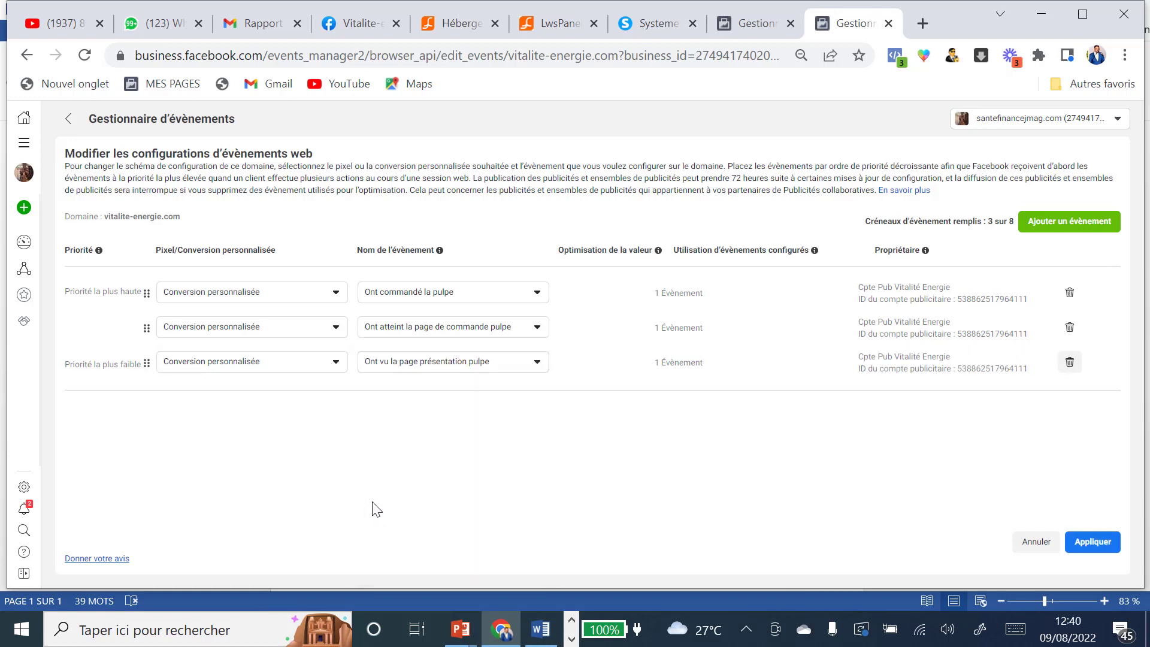
pyautogui.click(1070, 228)
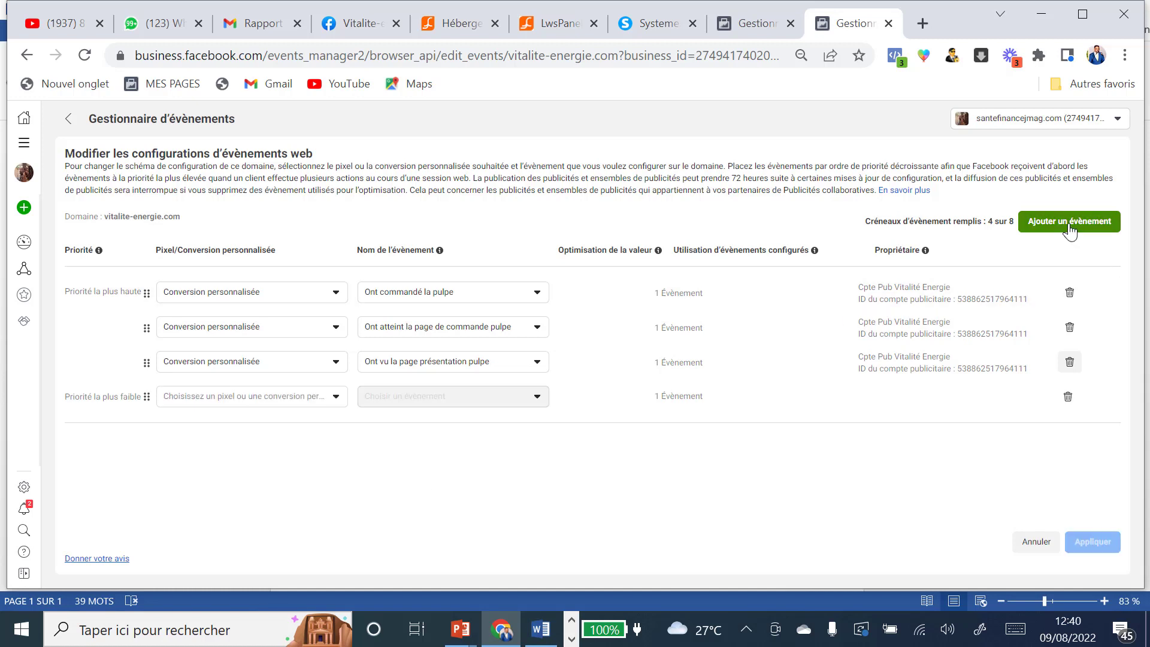
pyautogui.click(337, 400)
pyautogui.click(243, 266)
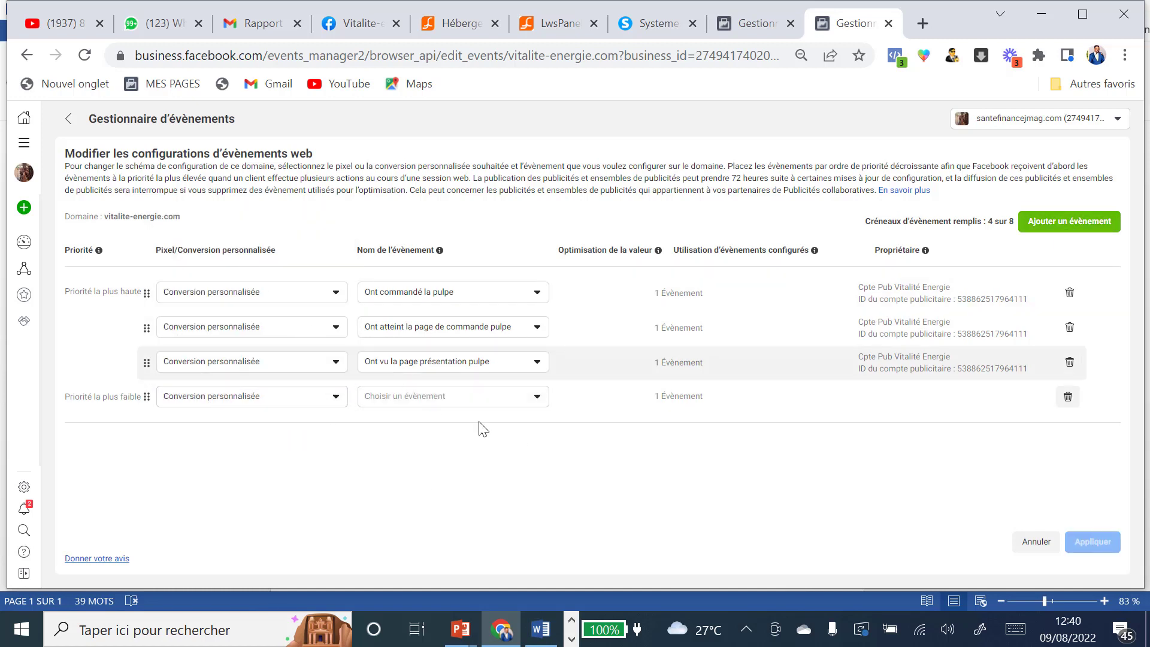
pyautogui.click(537, 401)
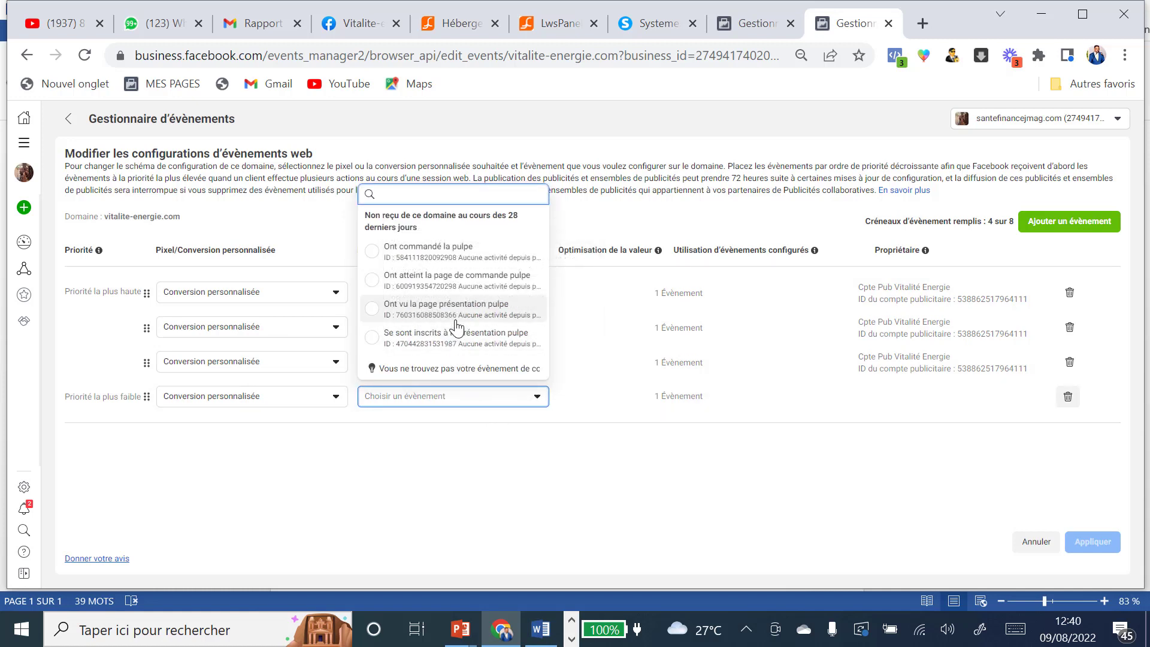
pyautogui.click(451, 338)
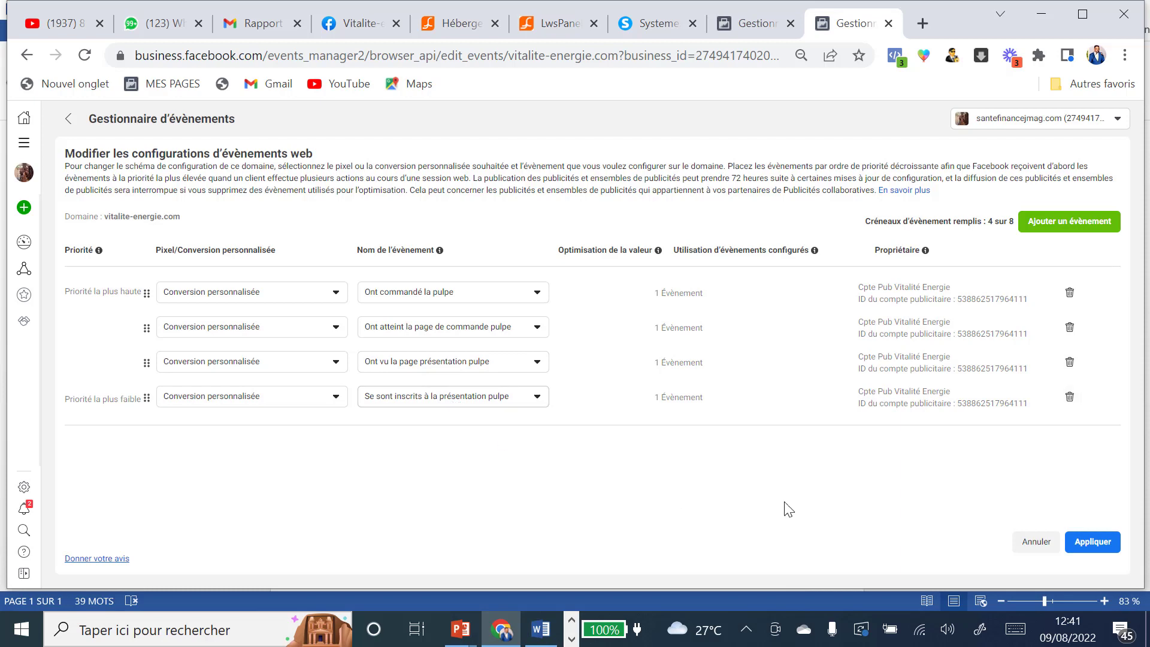
pyautogui.click(1091, 542)
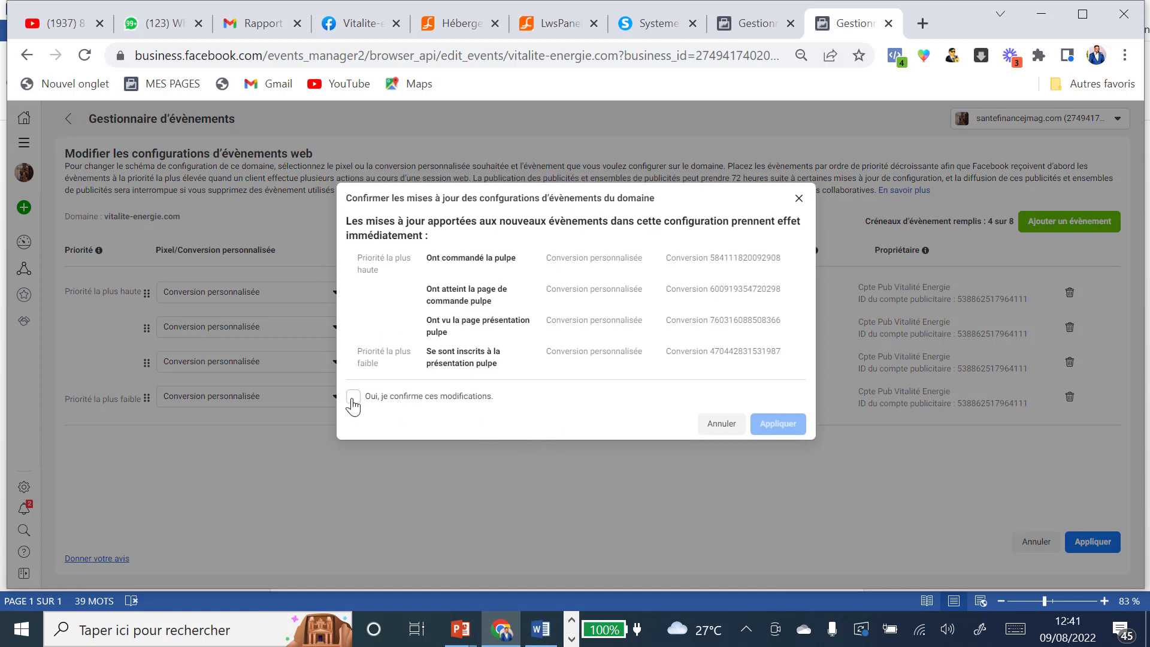
# Step: Confirm and save the four prioritized web events for vitalite-energie.com
pyautogui.click(353, 397)
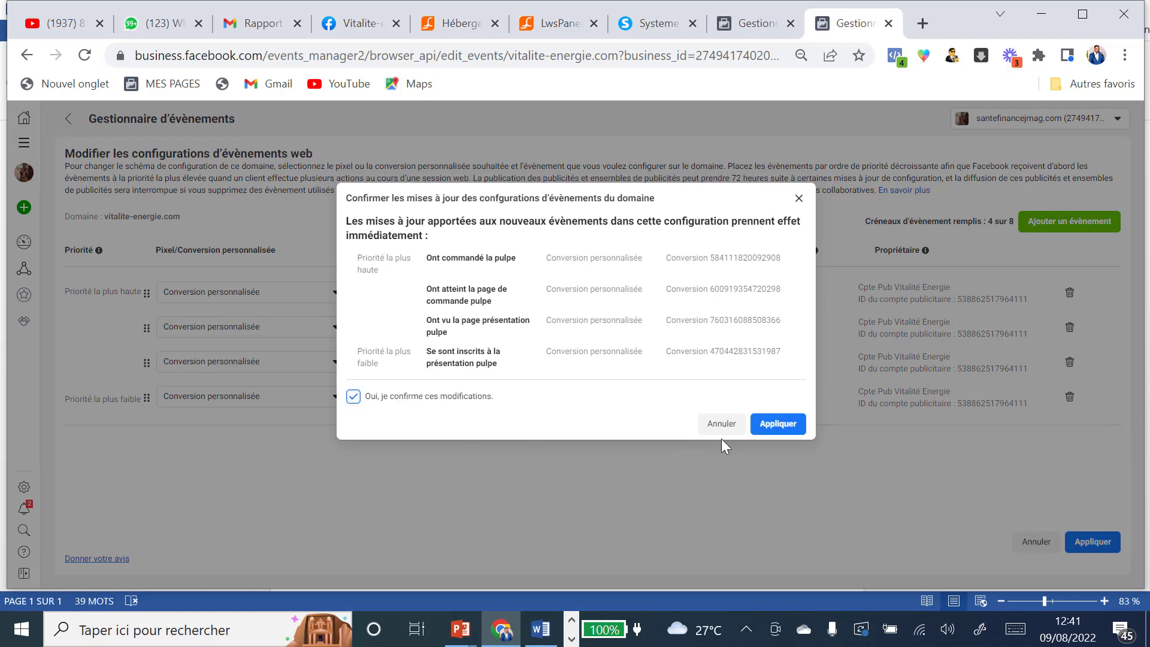
pyautogui.click(774, 424)
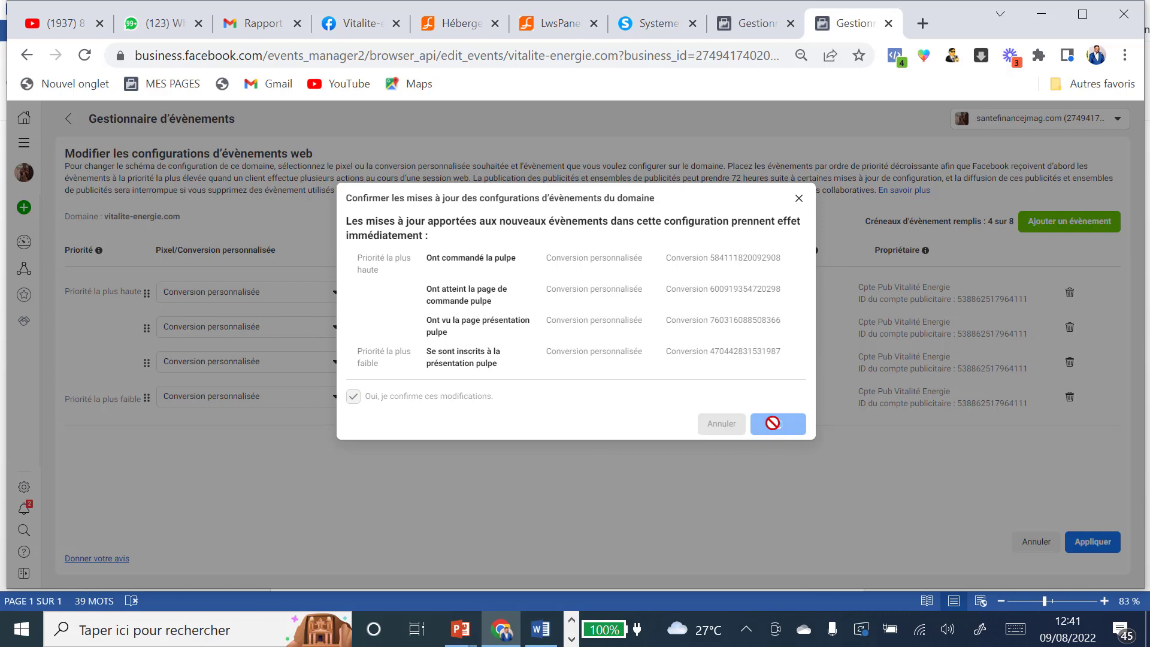
pyautogui.click(742, 327)
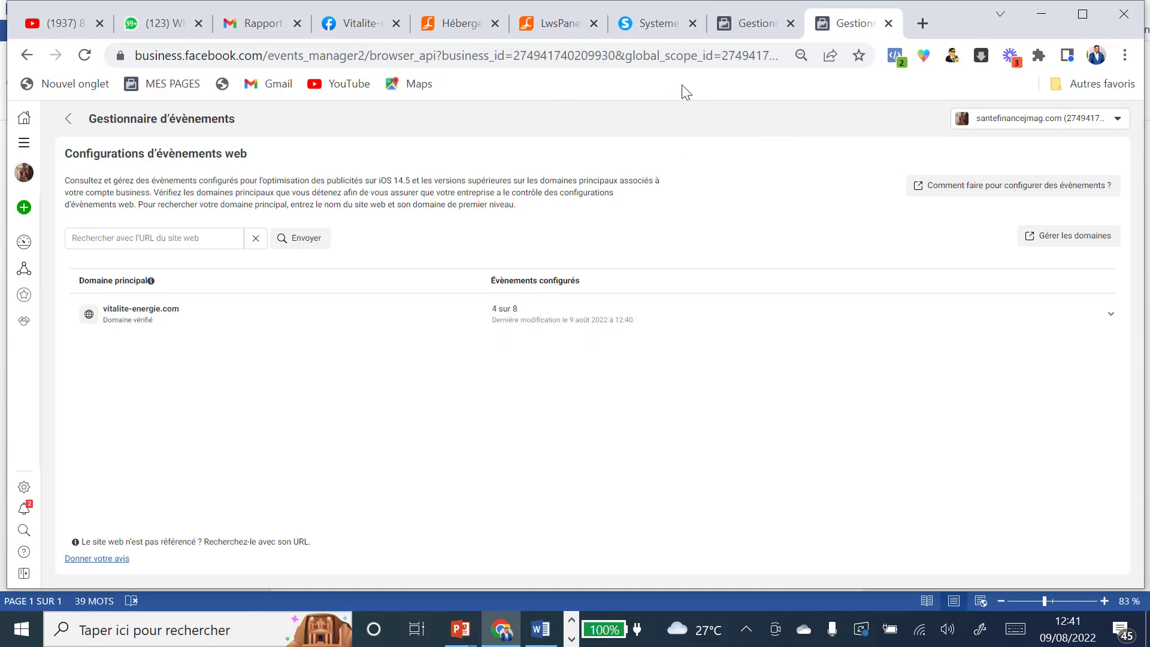
# Step: Return to the Aloe Vera Gel ad set editor and scroll to Budget et calendrier
pyautogui.click(756, 29)
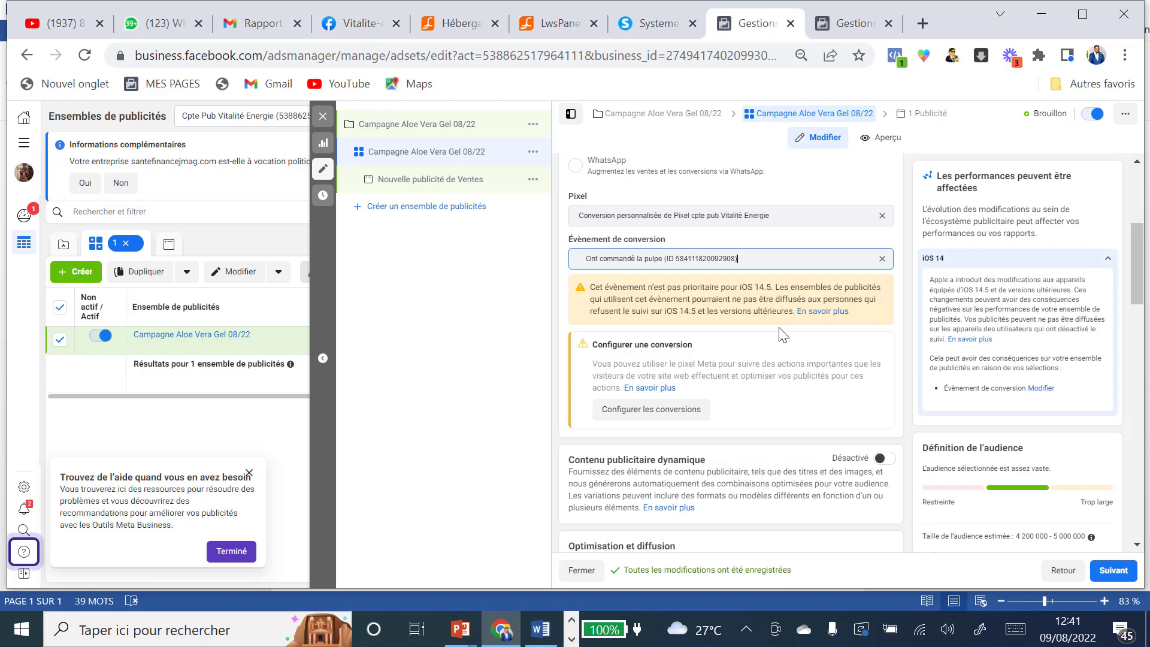
pyautogui.scroll(-2, 780, 328)
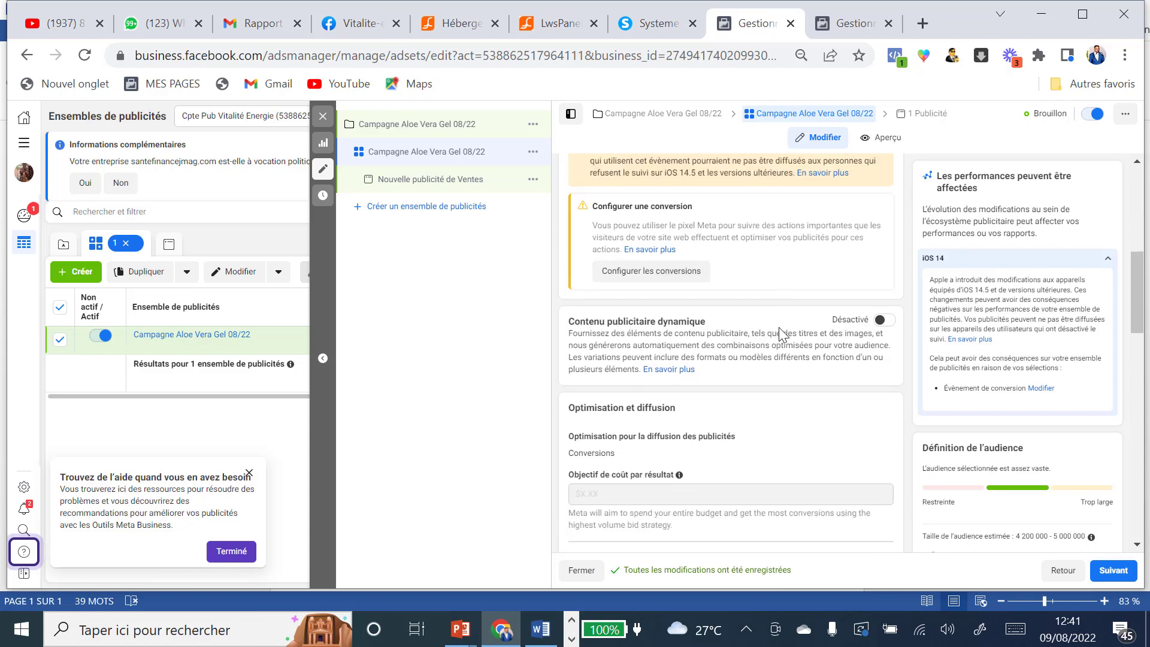
pyautogui.scroll(-2, 779, 328)
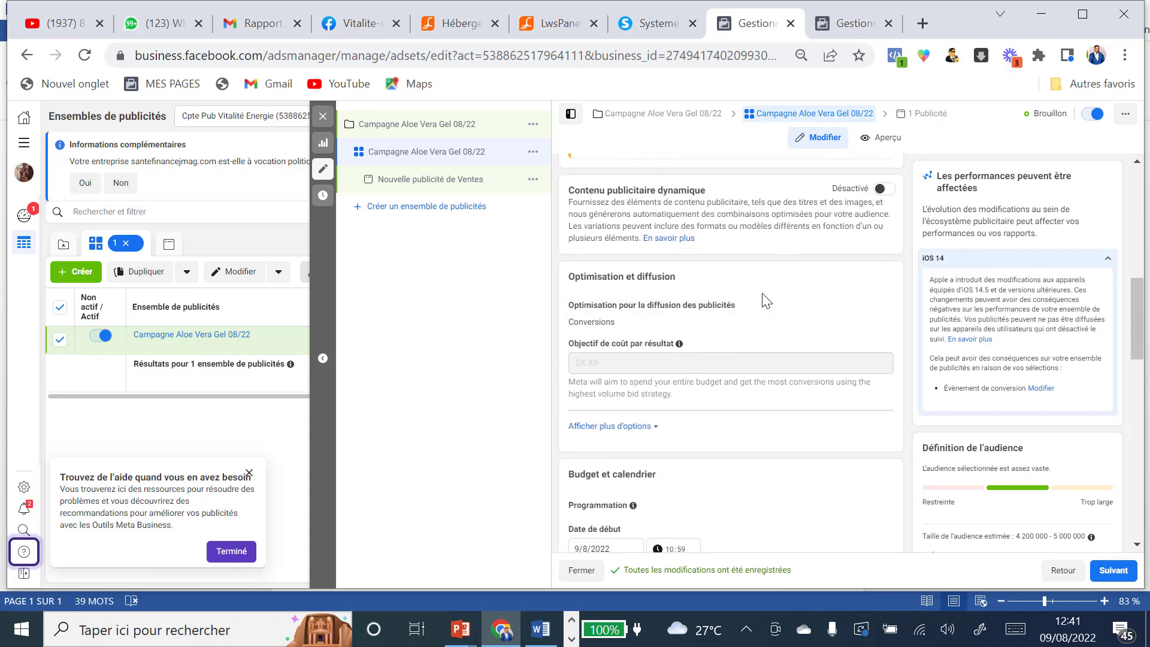
pyautogui.scroll(-3, 765, 301)
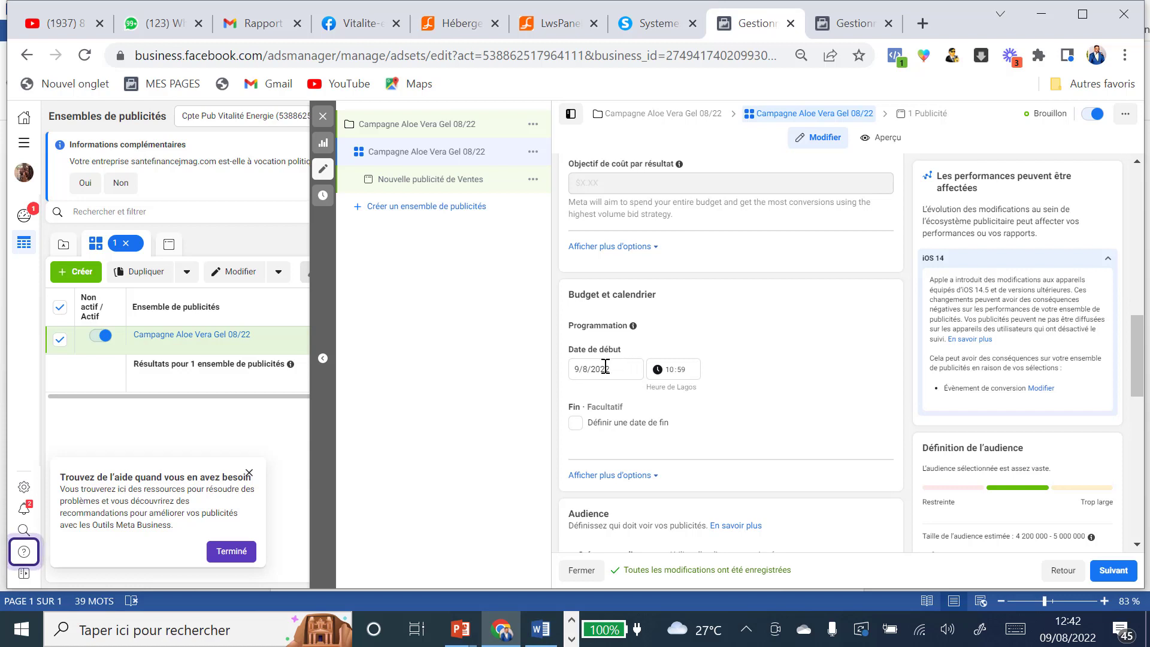
# Step: Change the ad set start date to 10/8/2022 at 10:59, Lagos time
pyautogui.click(605, 367)
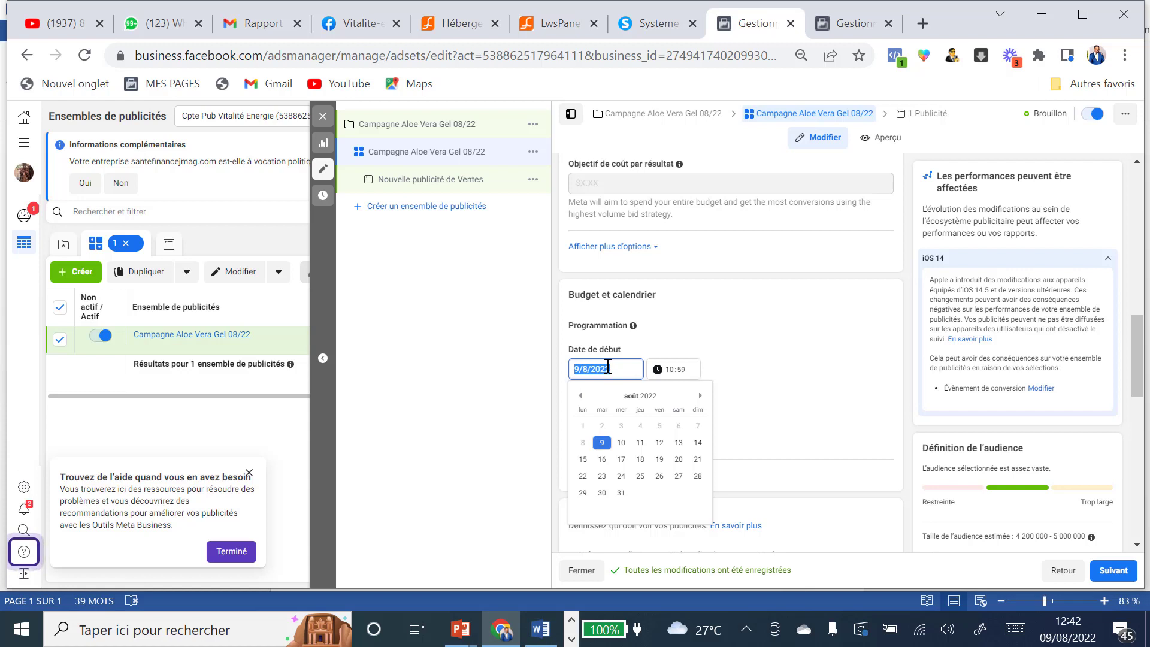
pyautogui.click(621, 443)
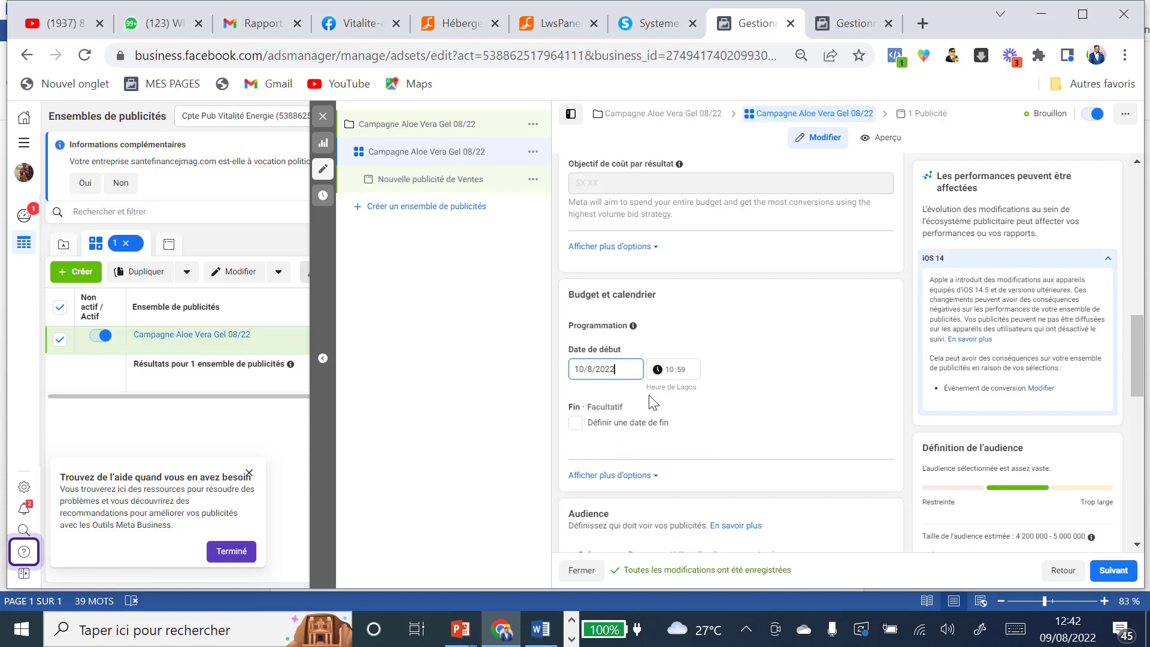
pyautogui.click(669, 370)
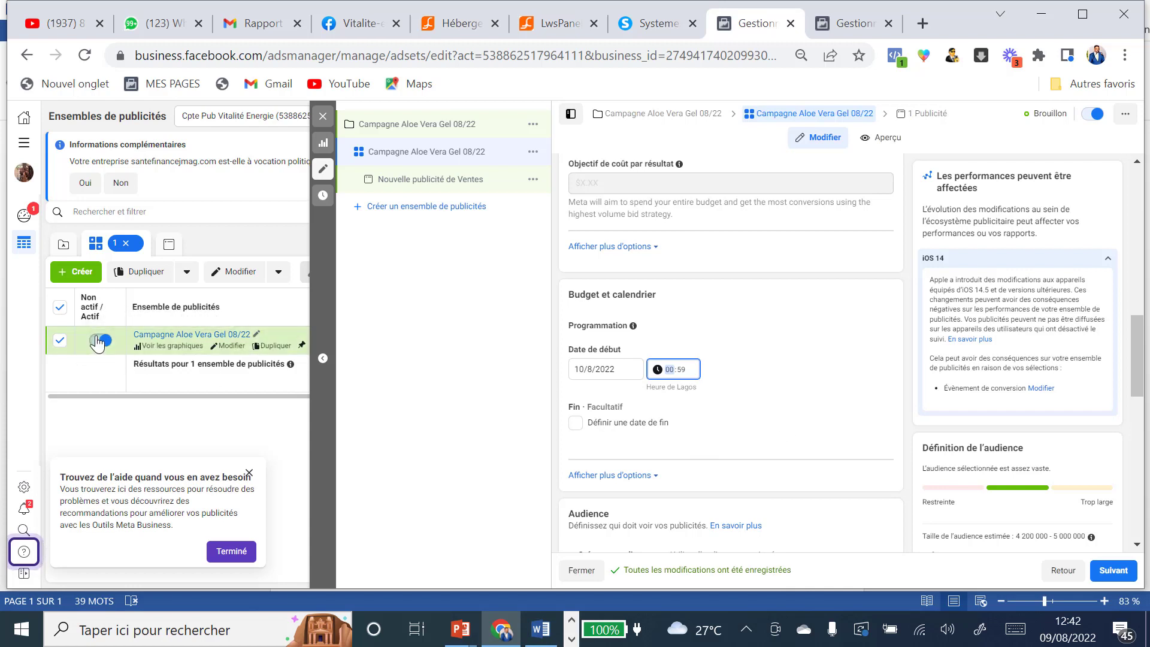
# Step: Restrict the Cameroun location targeting to 'Personnes habitant ici'
pyautogui.scroll(-3, 768, 382)
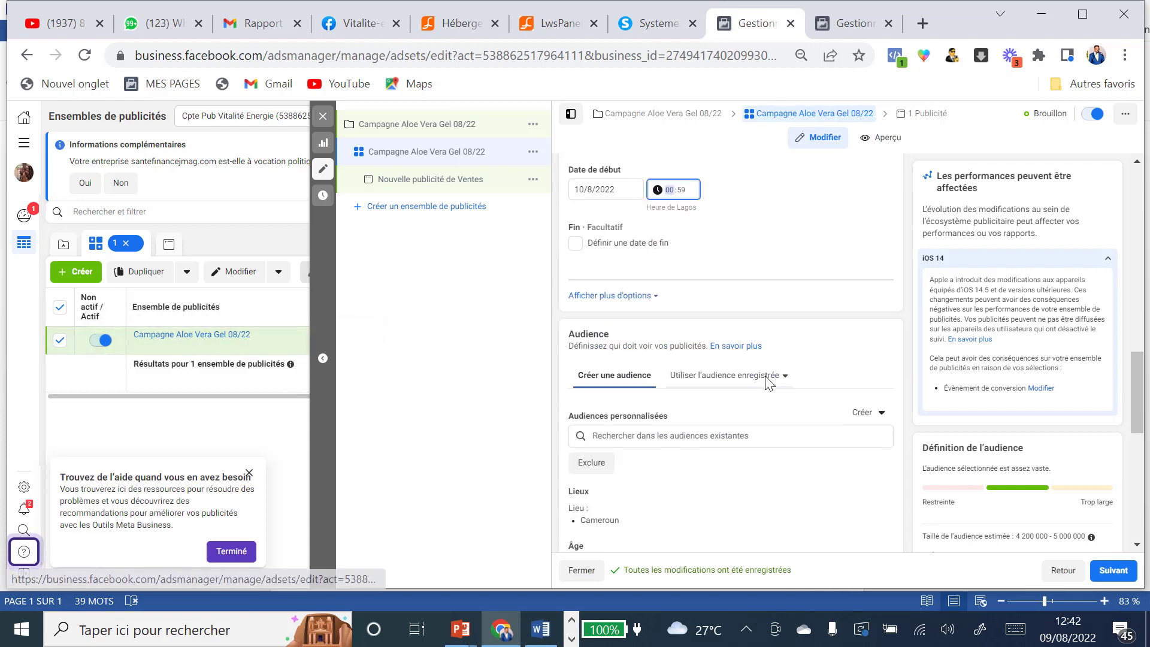
pyautogui.scroll(-2, 764, 383)
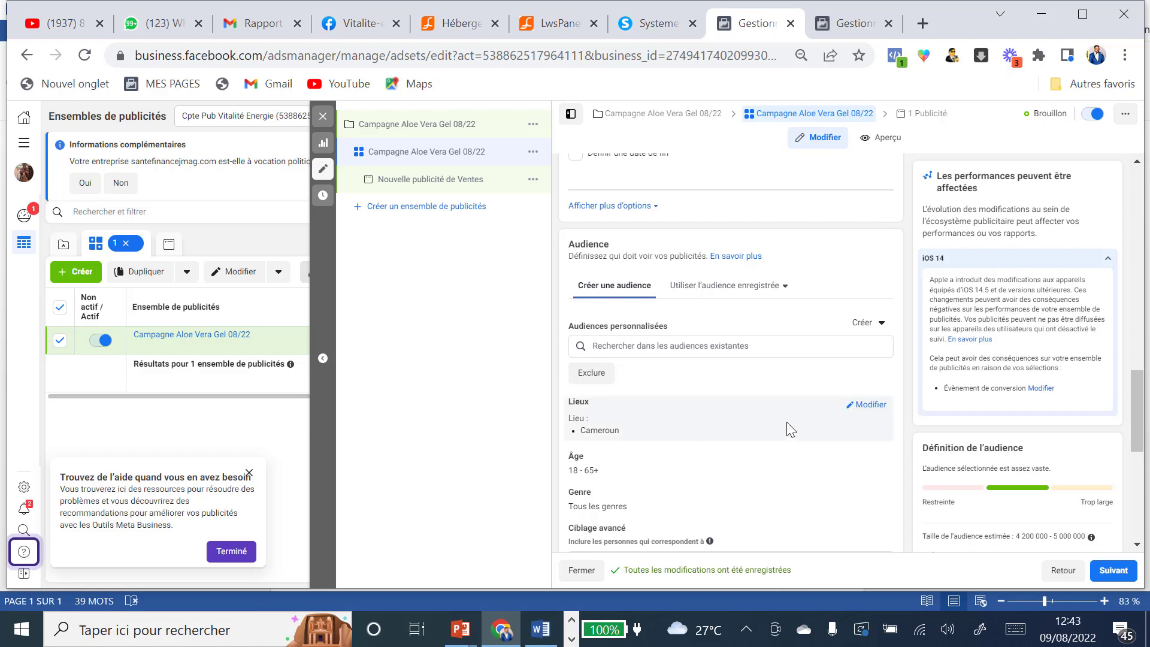
pyautogui.click(870, 407)
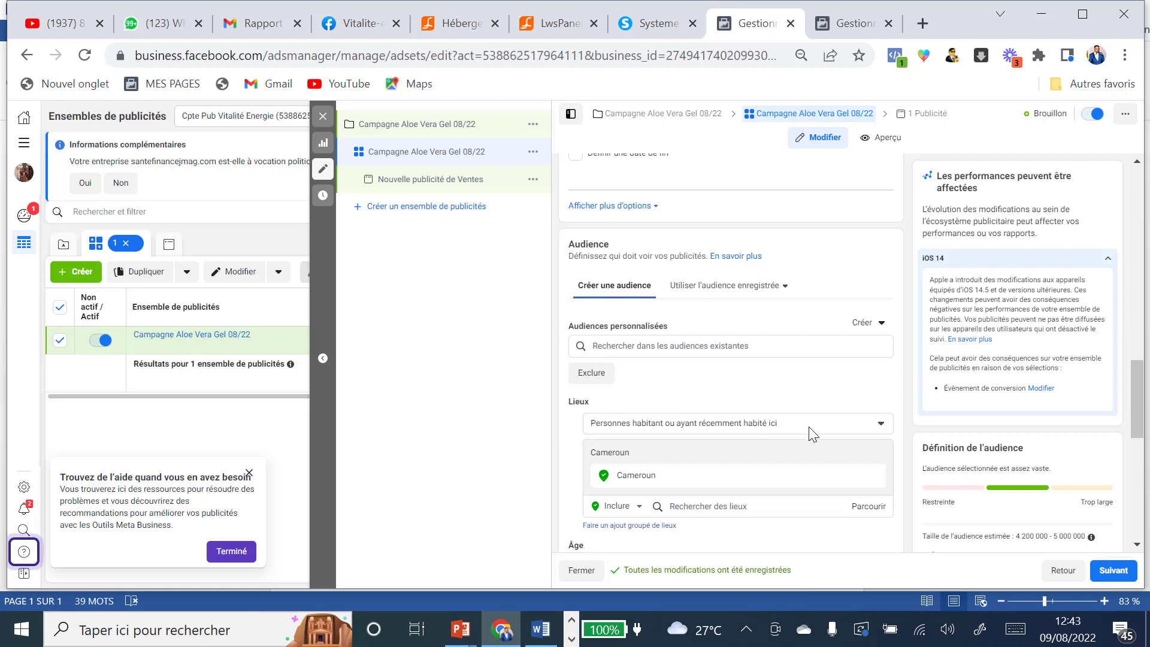
pyautogui.click(881, 425)
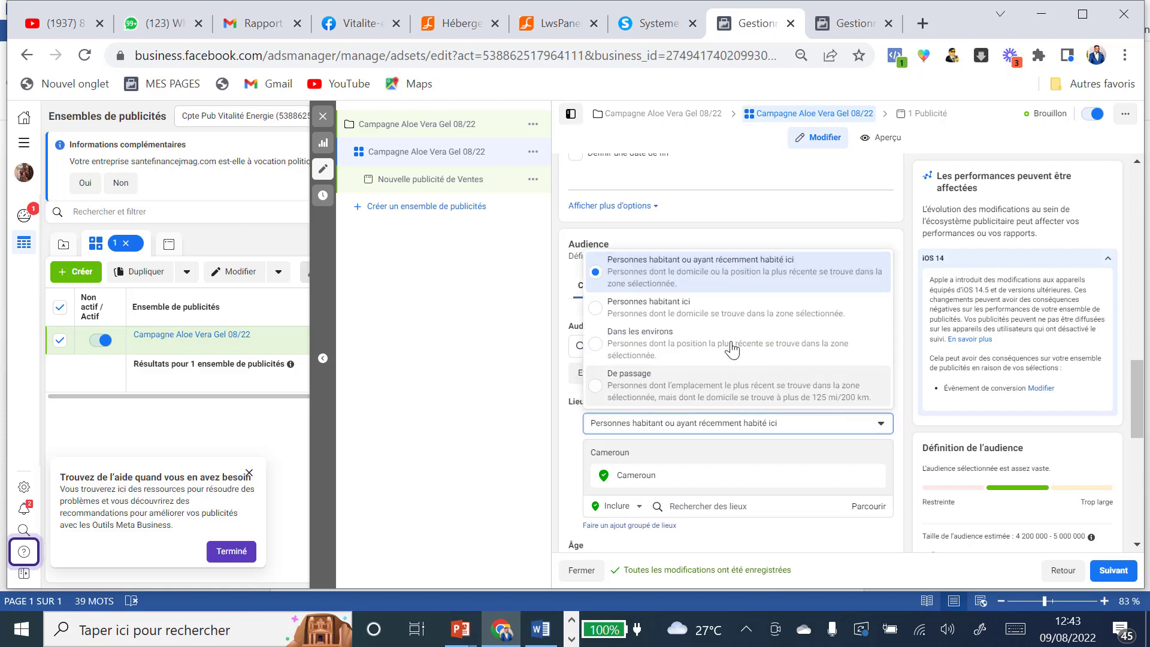
pyautogui.click(601, 311)
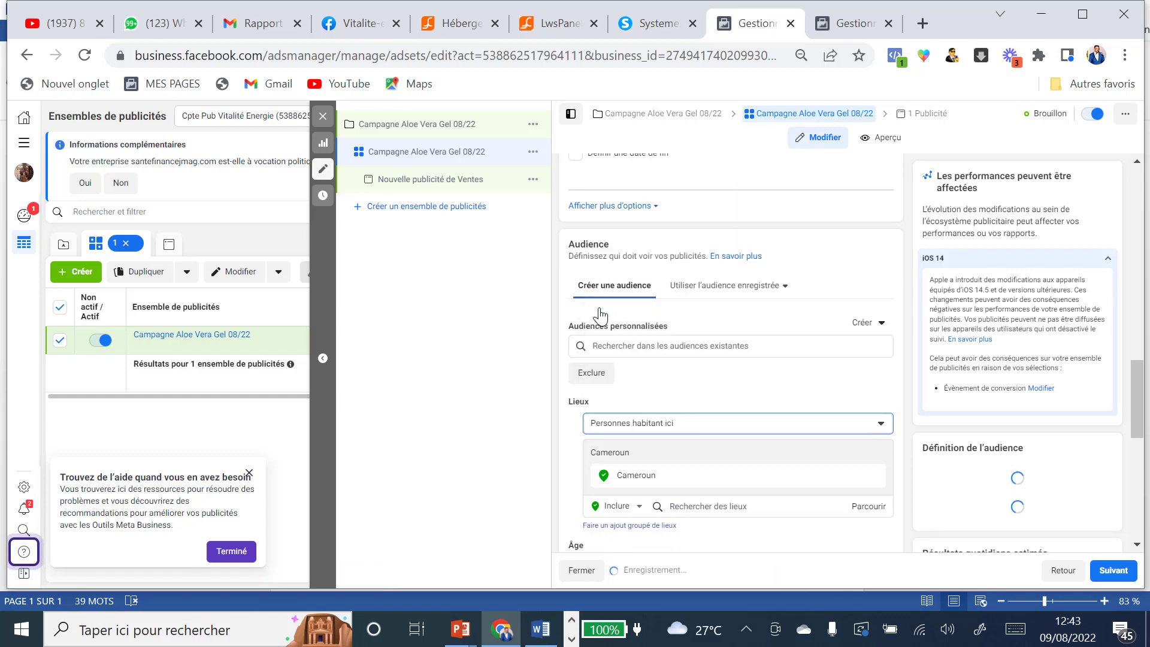
pyautogui.scroll(-2, 743, 402)
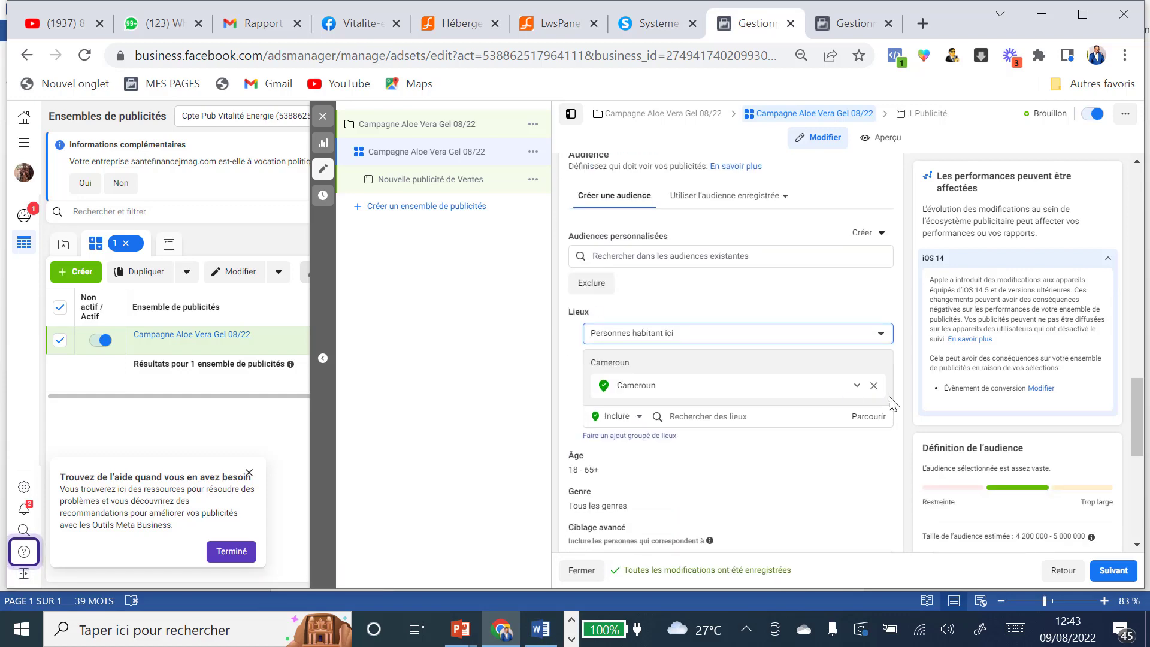
pyautogui.scroll(-3, 692, 366)
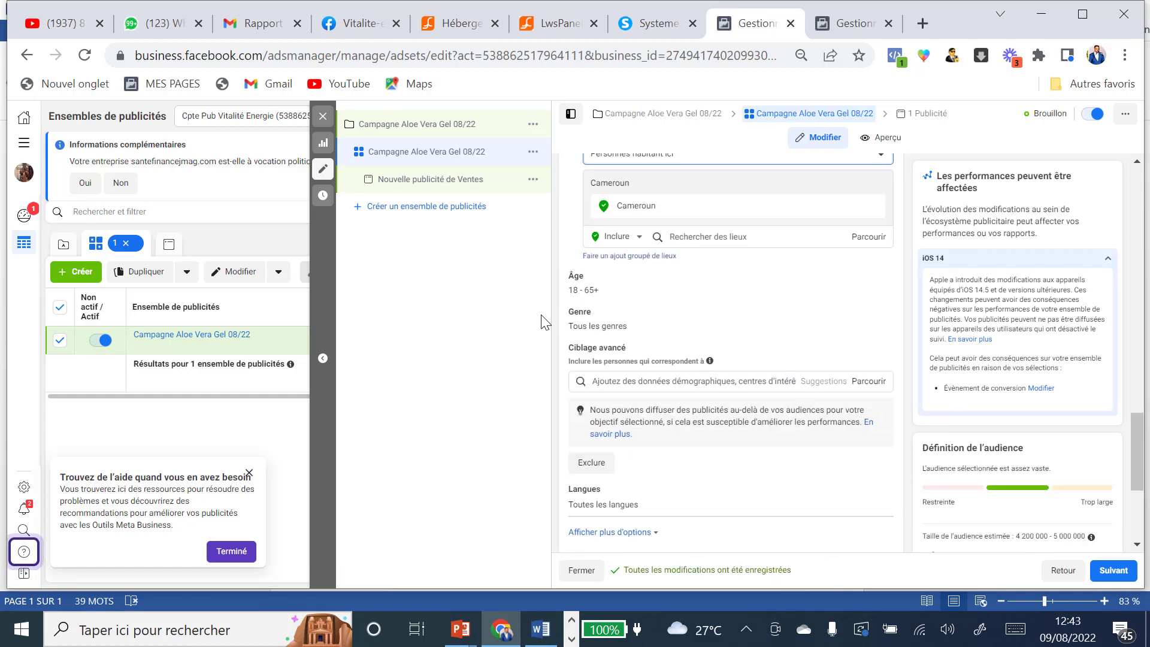
# Step: Set the audience age range to minimum 27 and maximum 54
pyautogui.click(867, 278)
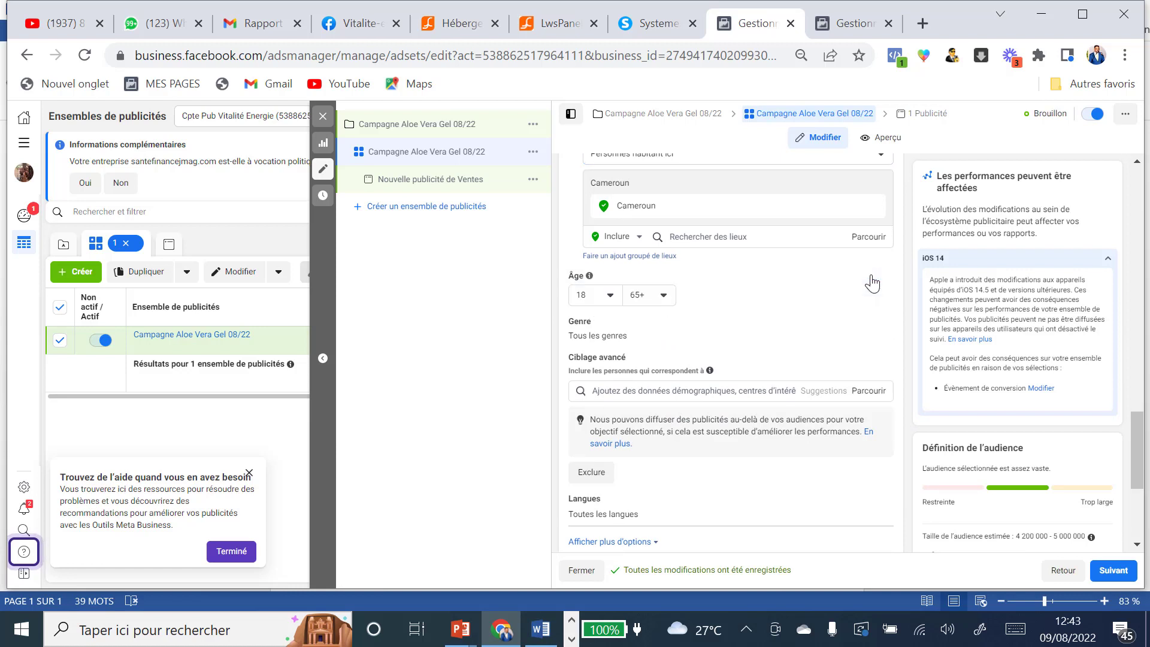
pyautogui.click(611, 295)
pyautogui.scroll(-4, 611, 383)
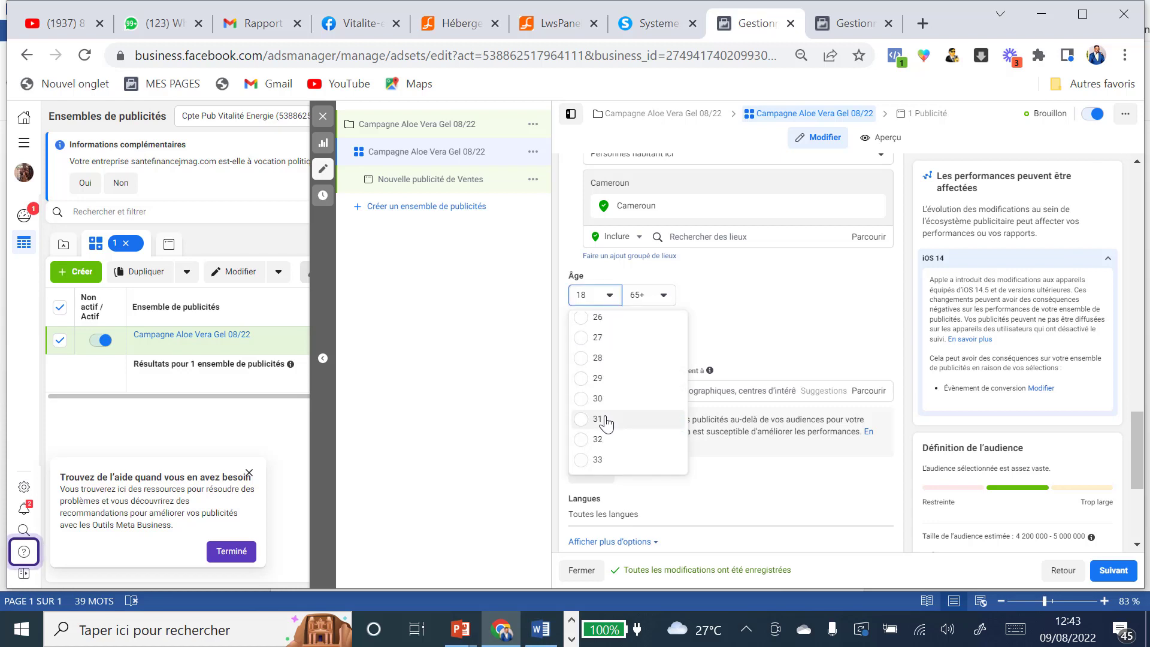
pyautogui.doubleClick(581, 339)
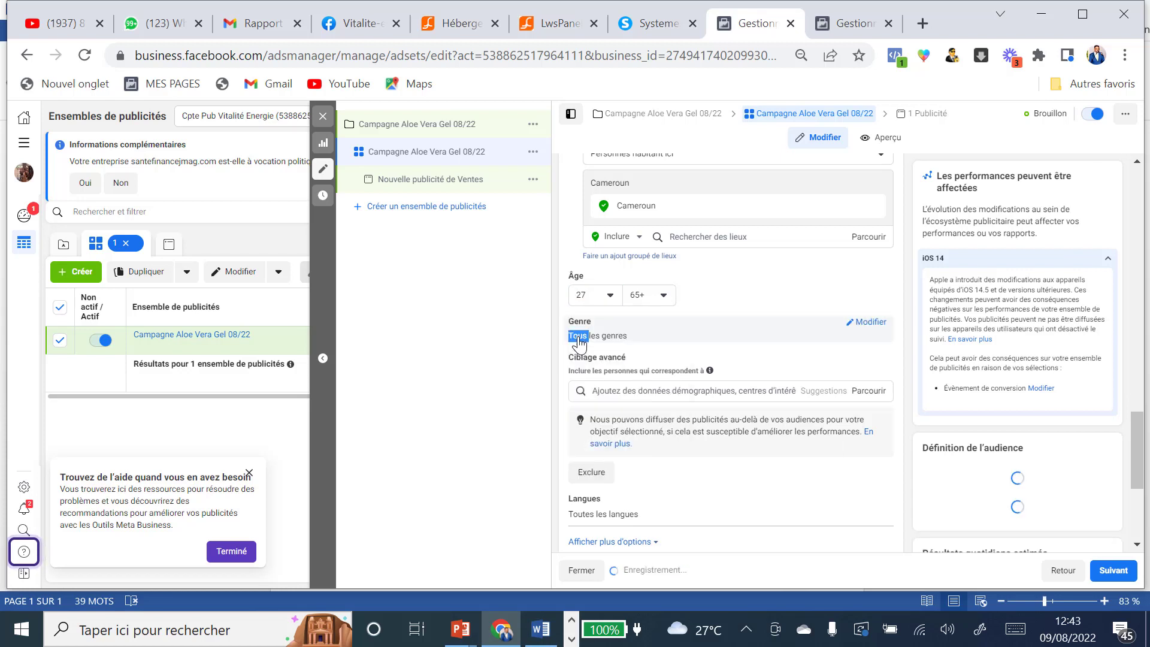
pyautogui.click(664, 296)
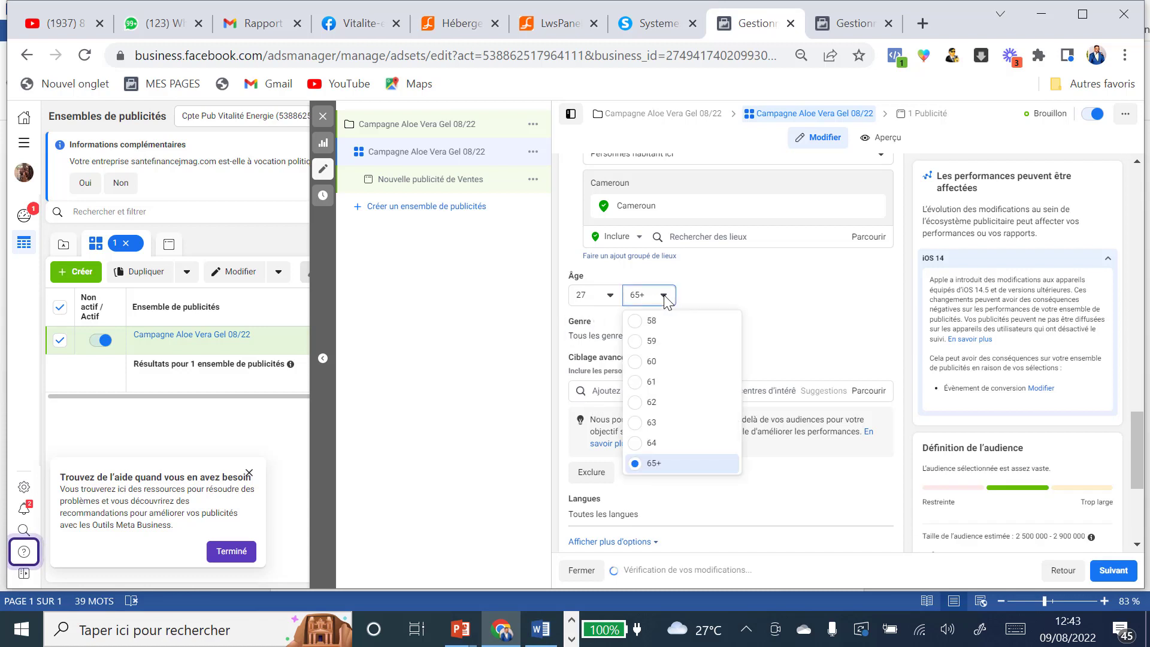
pyautogui.scroll(1, 654, 382)
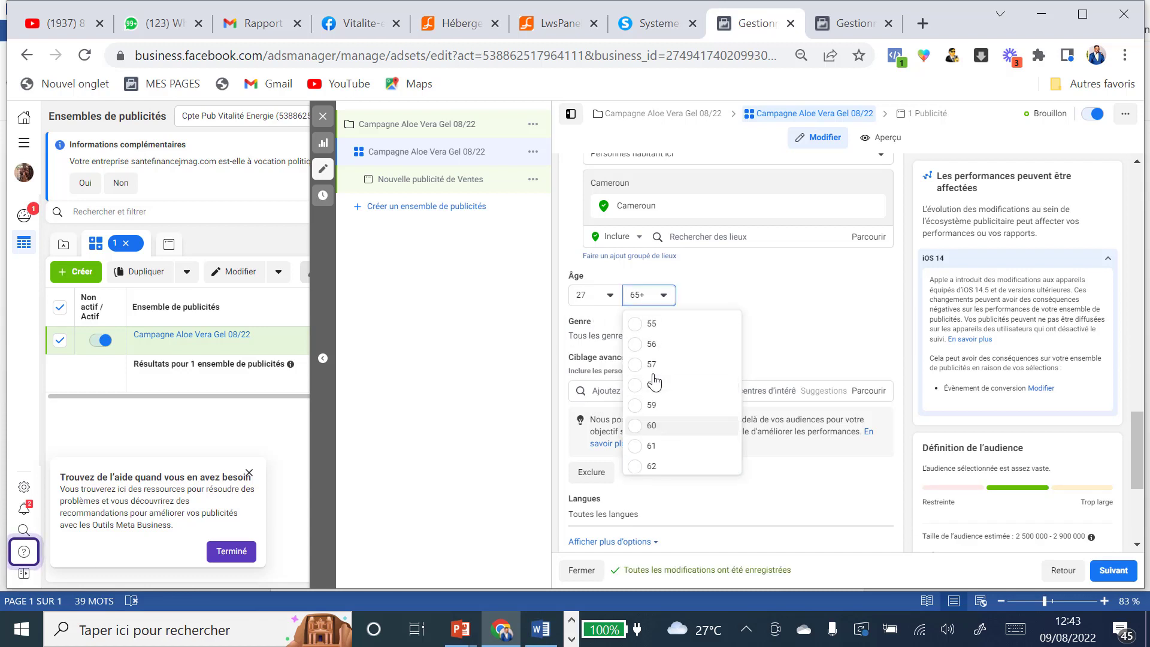
pyautogui.scroll(1, 654, 382)
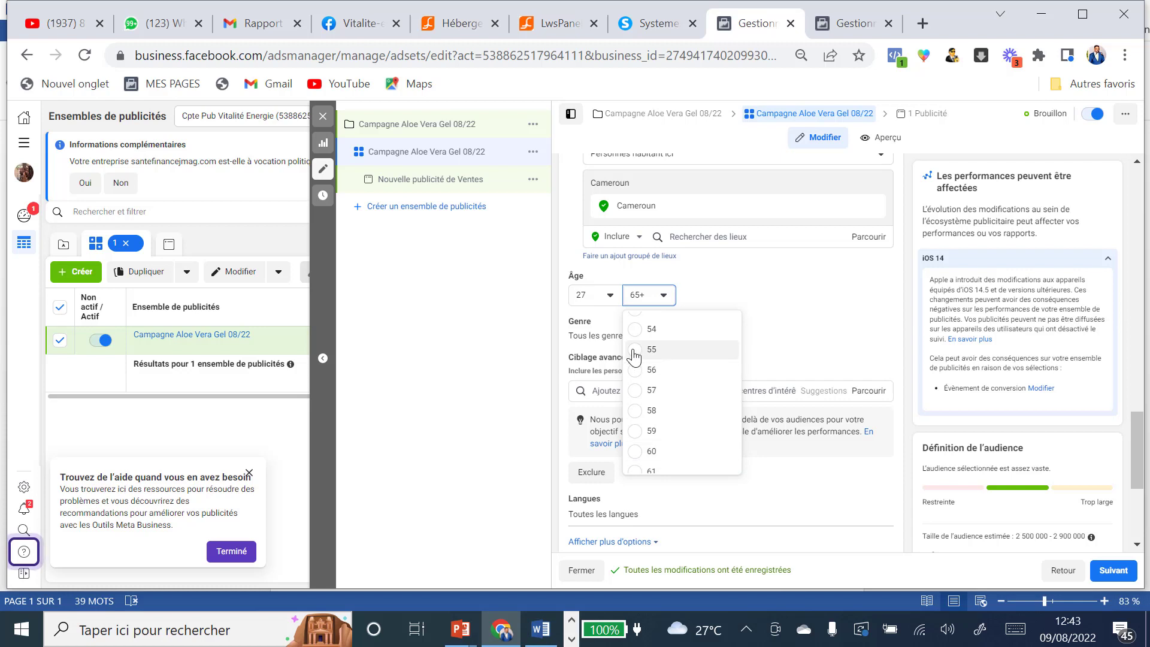
pyautogui.click(634, 354)
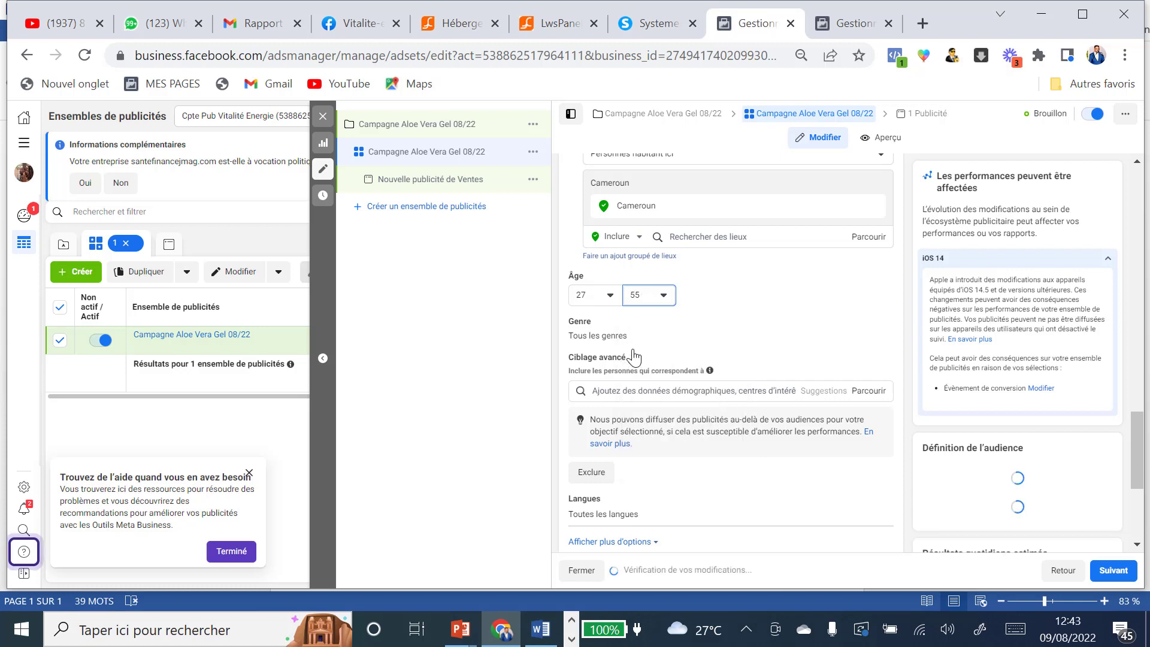
pyautogui.click(664, 296)
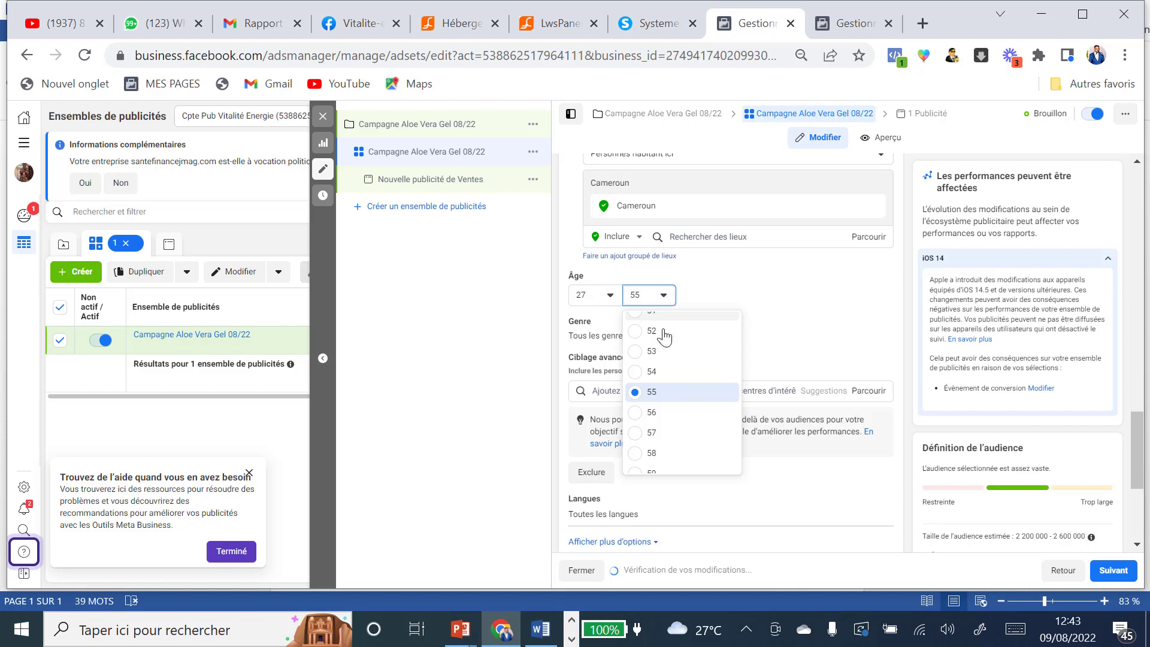
pyautogui.click(630, 373)
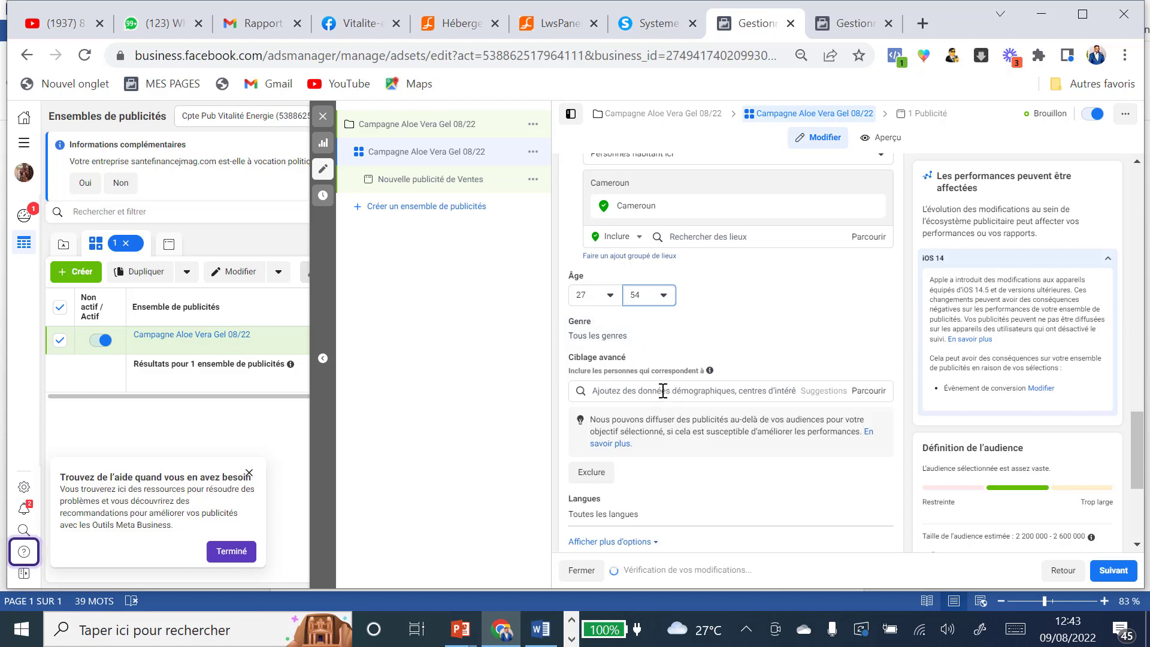
pyautogui.scroll(-2, 663, 390)
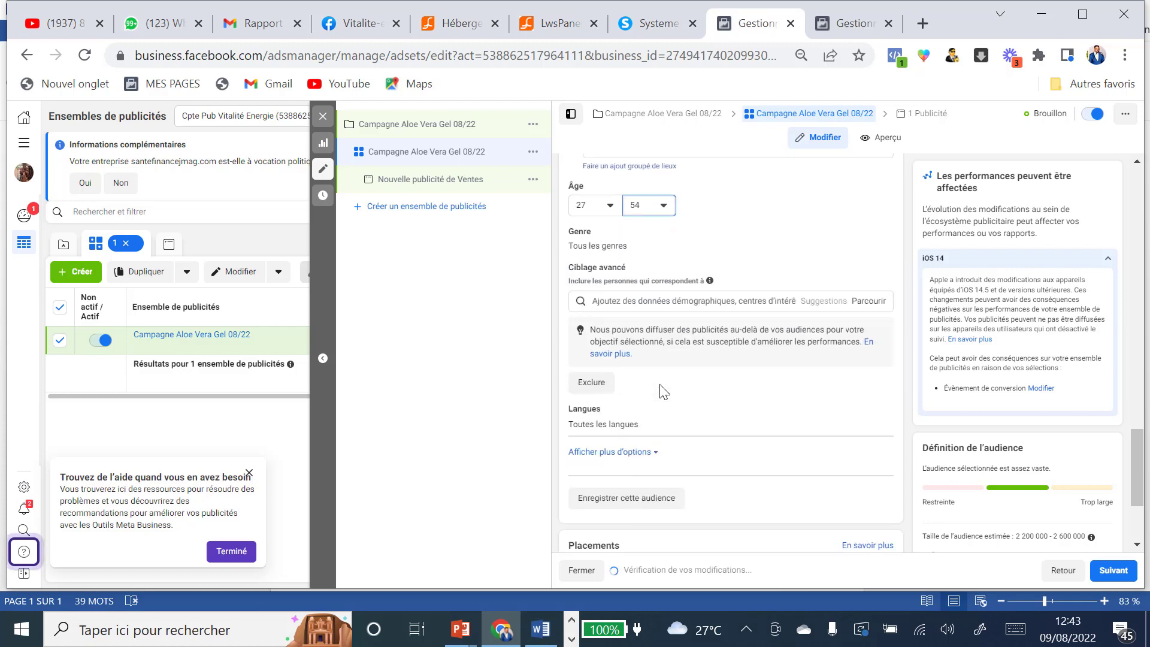
# Step: Add Parents (tout) and Soins de santé to the detailed targeting
pyautogui.click(639, 304)
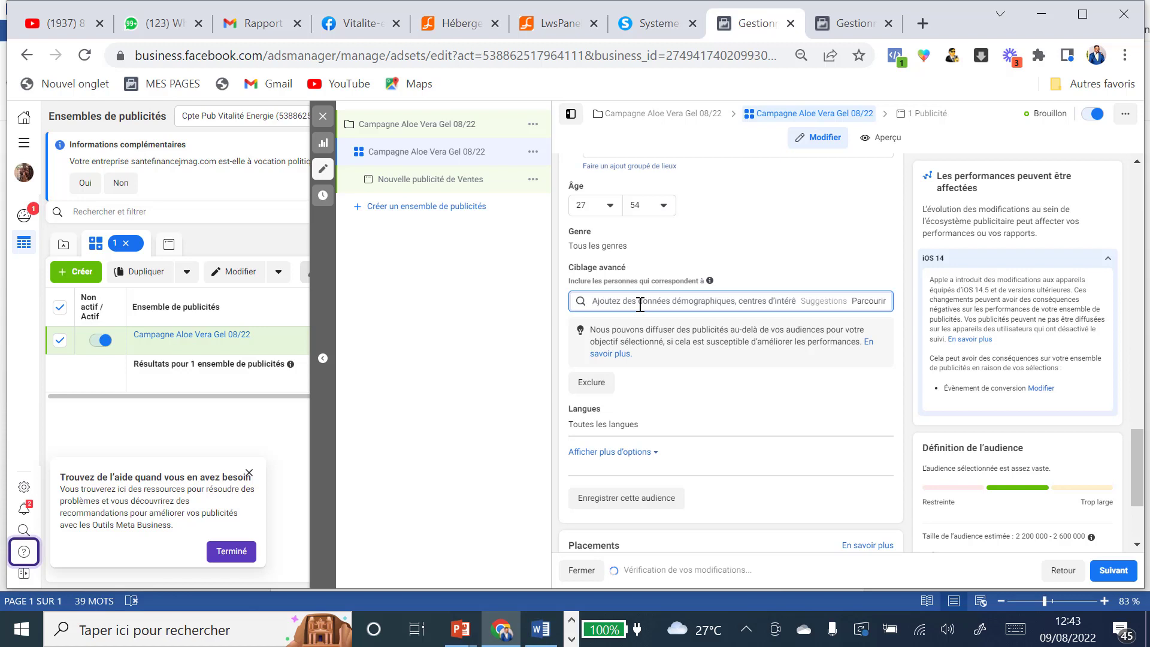
pyautogui.write('pare')
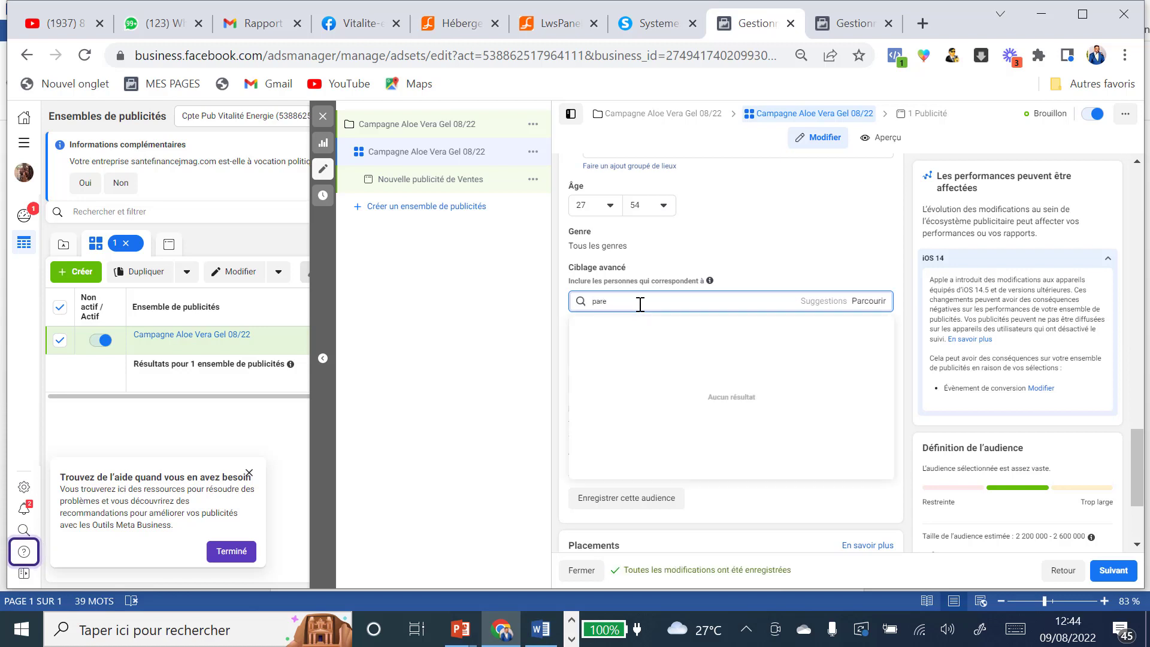
pyautogui.write('nts')
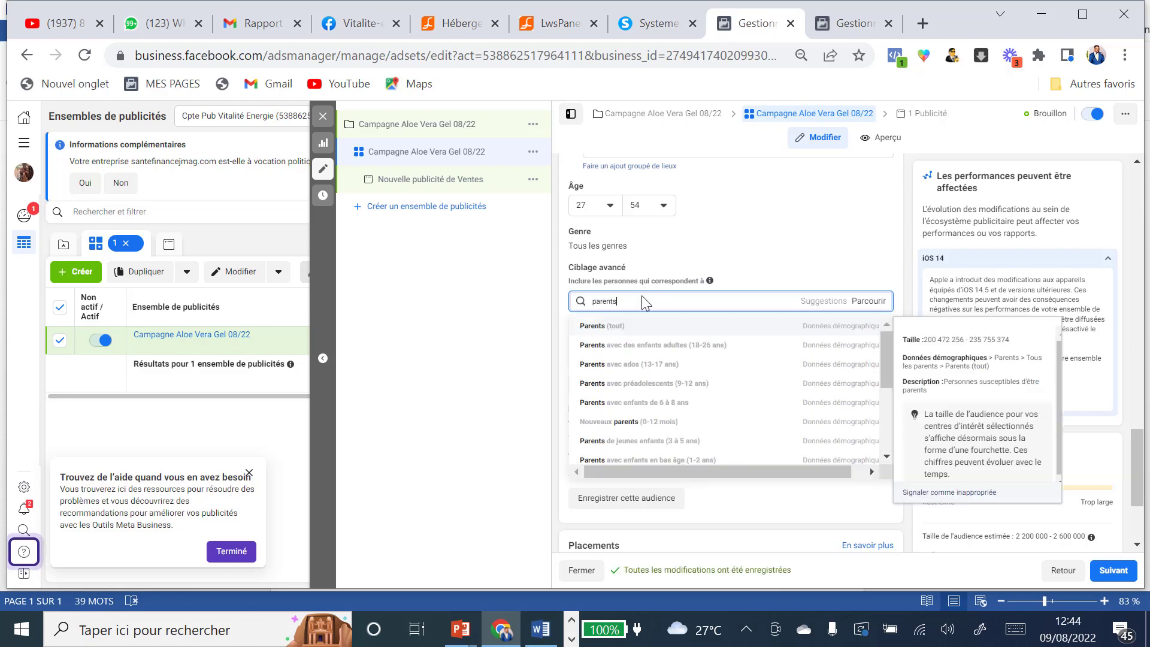
pyautogui.click(602, 327)
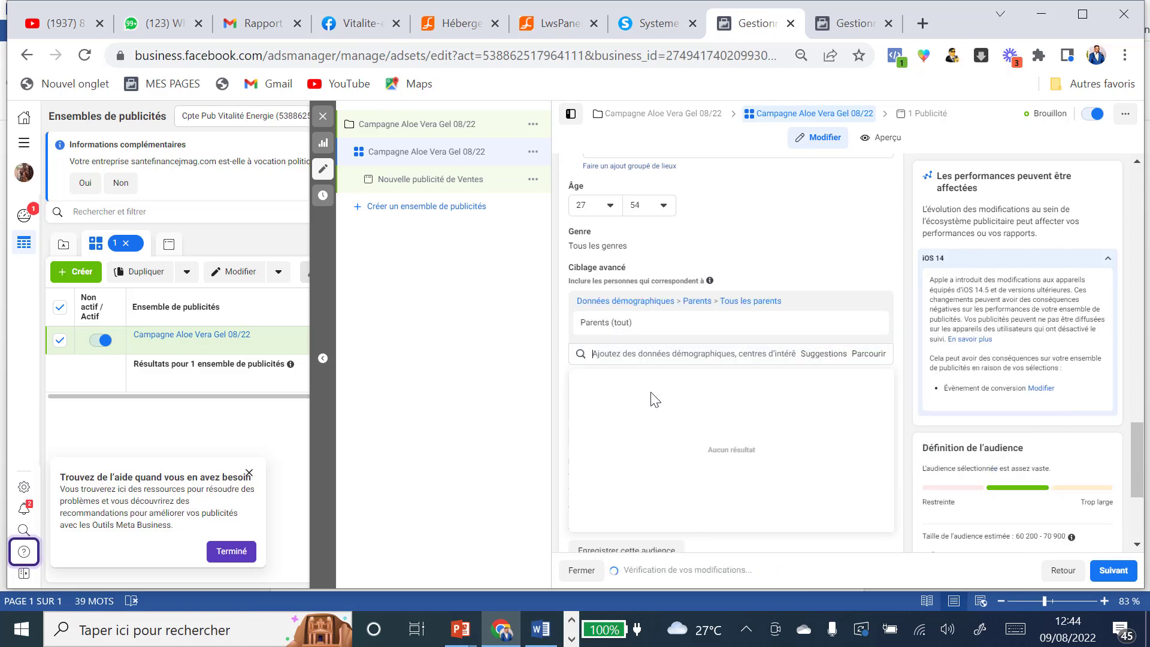
pyautogui.click(627, 353)
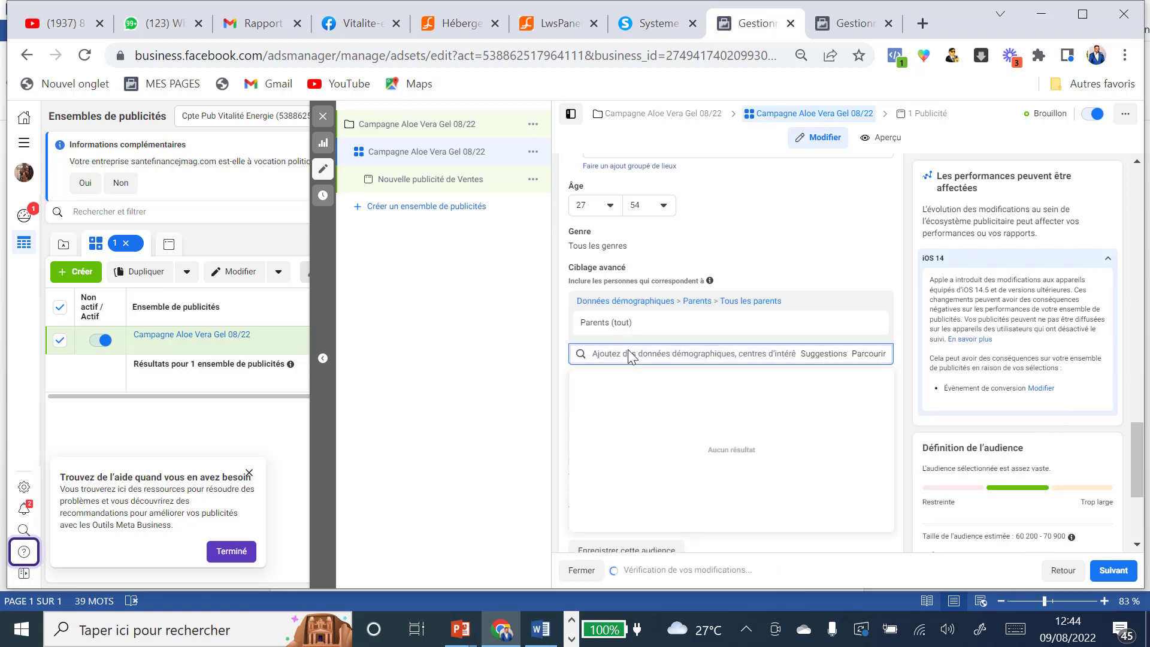
pyautogui.write('soins de')
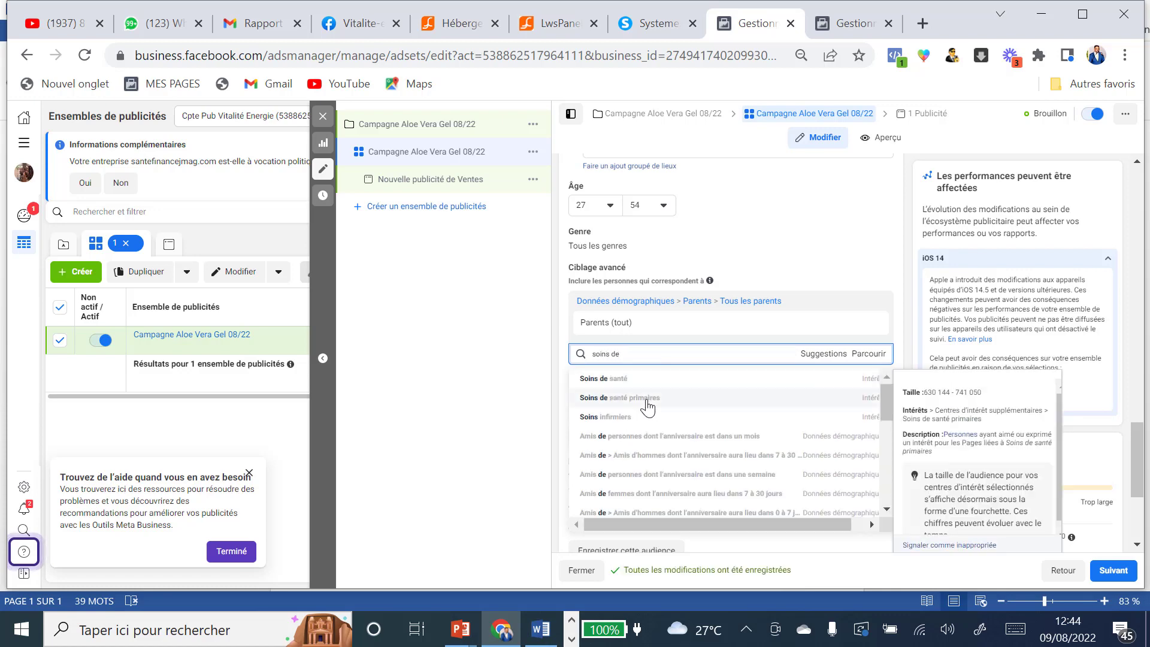
pyautogui.click(621, 379)
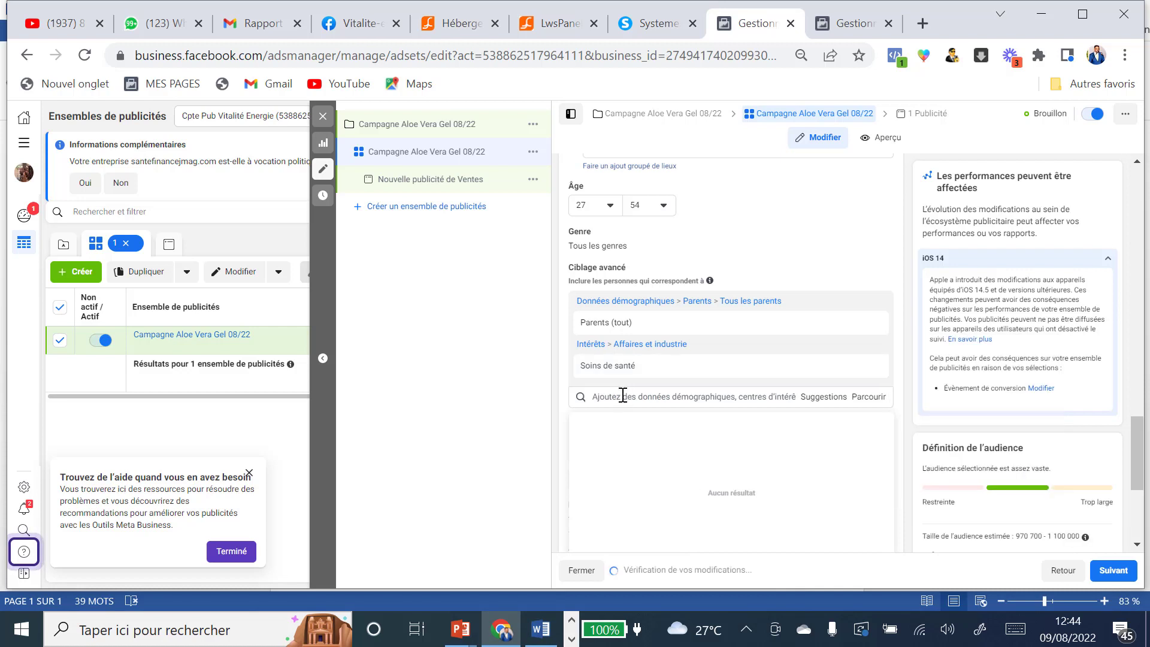
# Step: Add Soins personnels, Acheteurs actifs and Shopping en ligne to the detailed targeting
pyautogui.write('soin')
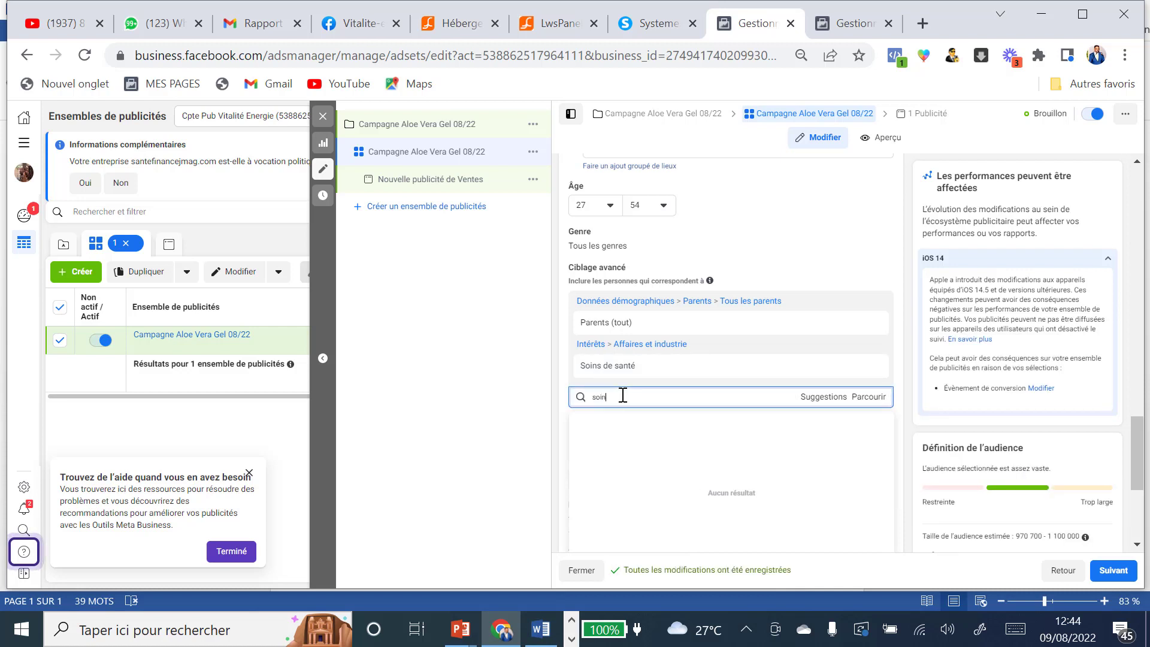
pyautogui.write('s pers')
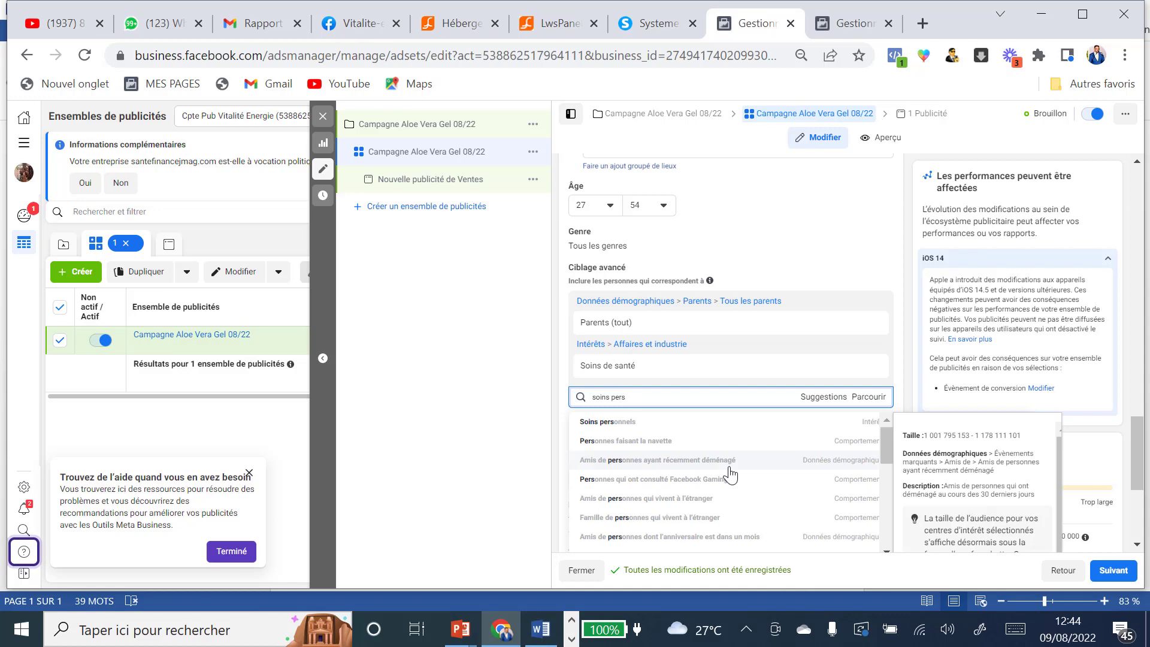
pyautogui.click(628, 422)
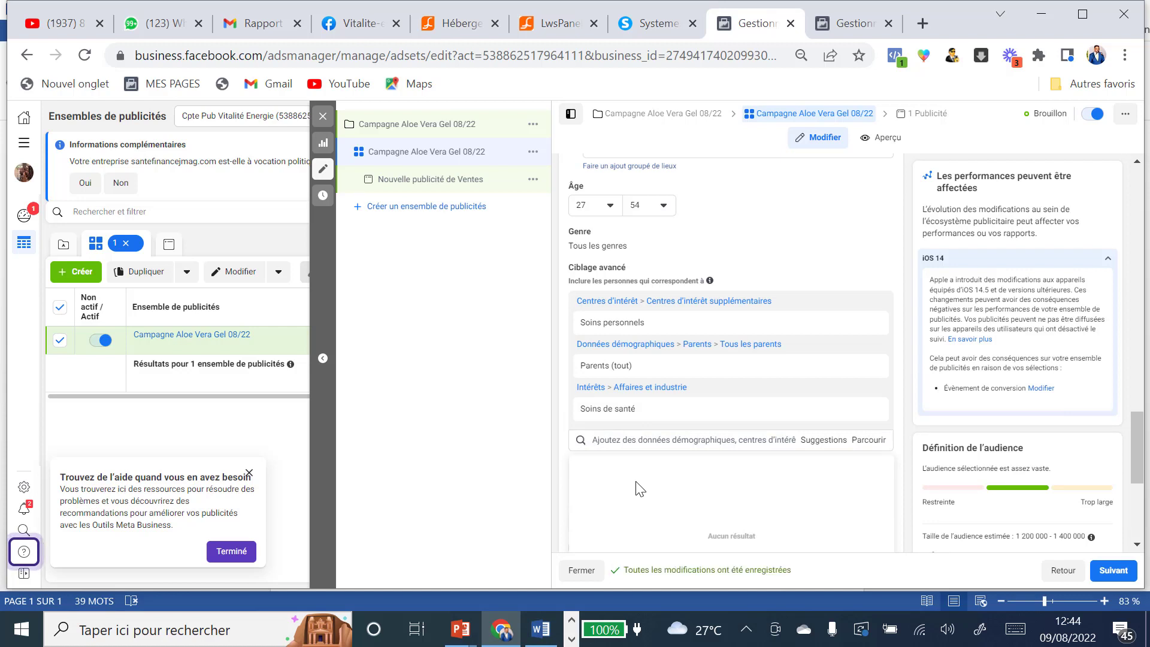
pyautogui.click(630, 439)
pyautogui.write('achet')
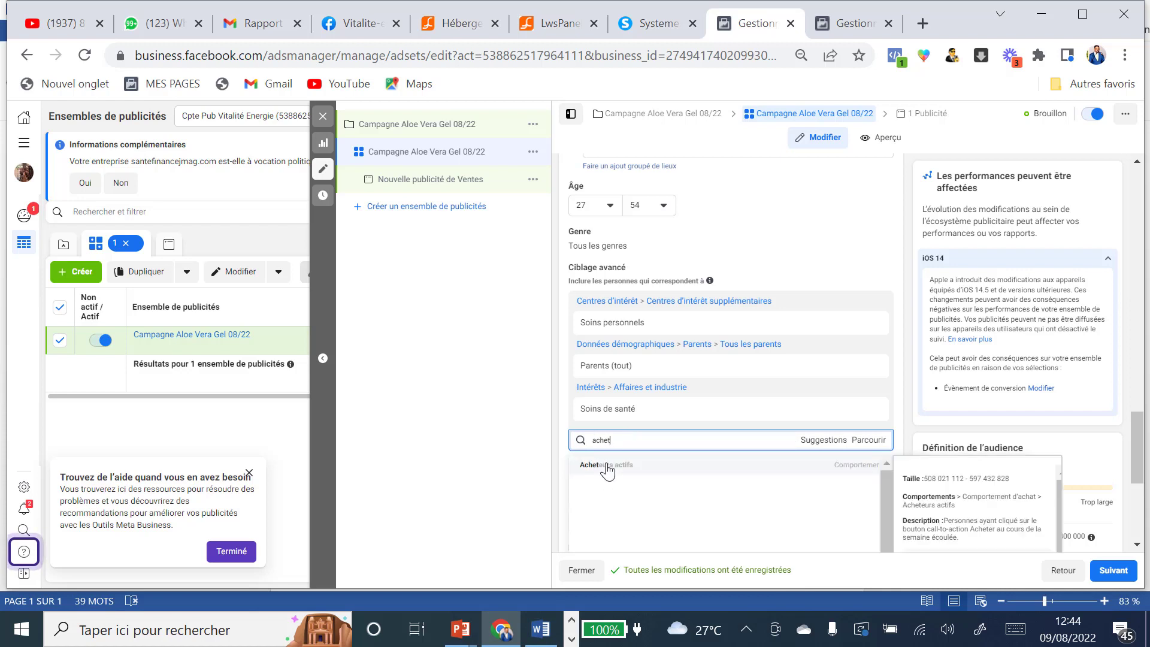
pyautogui.click(606, 466)
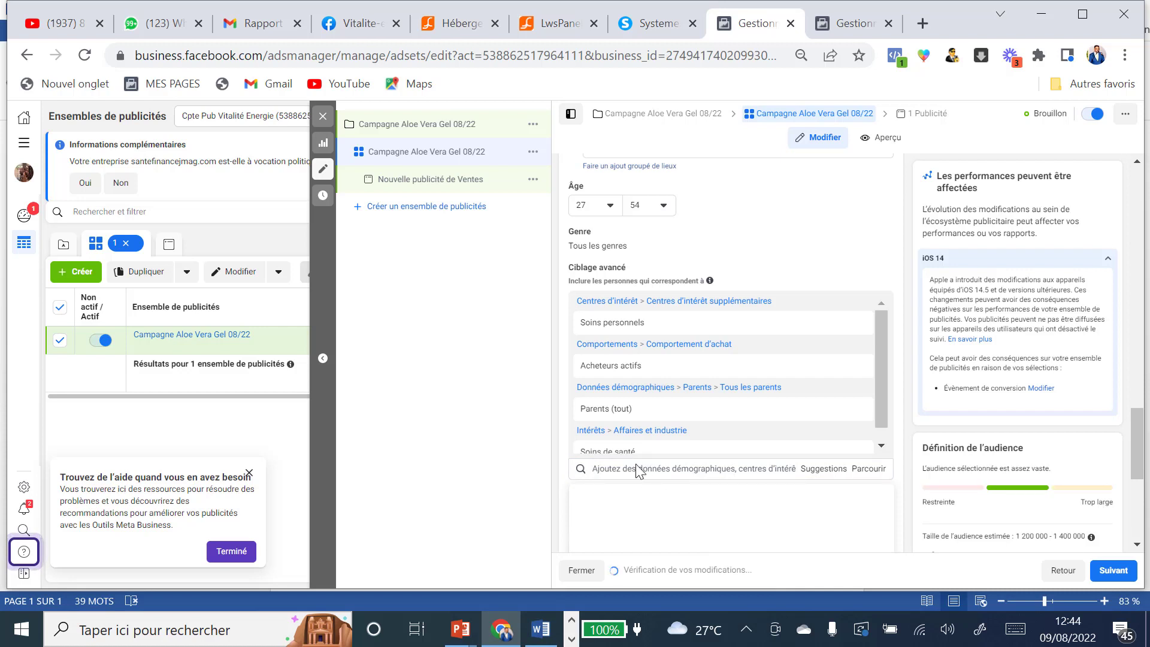
pyautogui.click(628, 468)
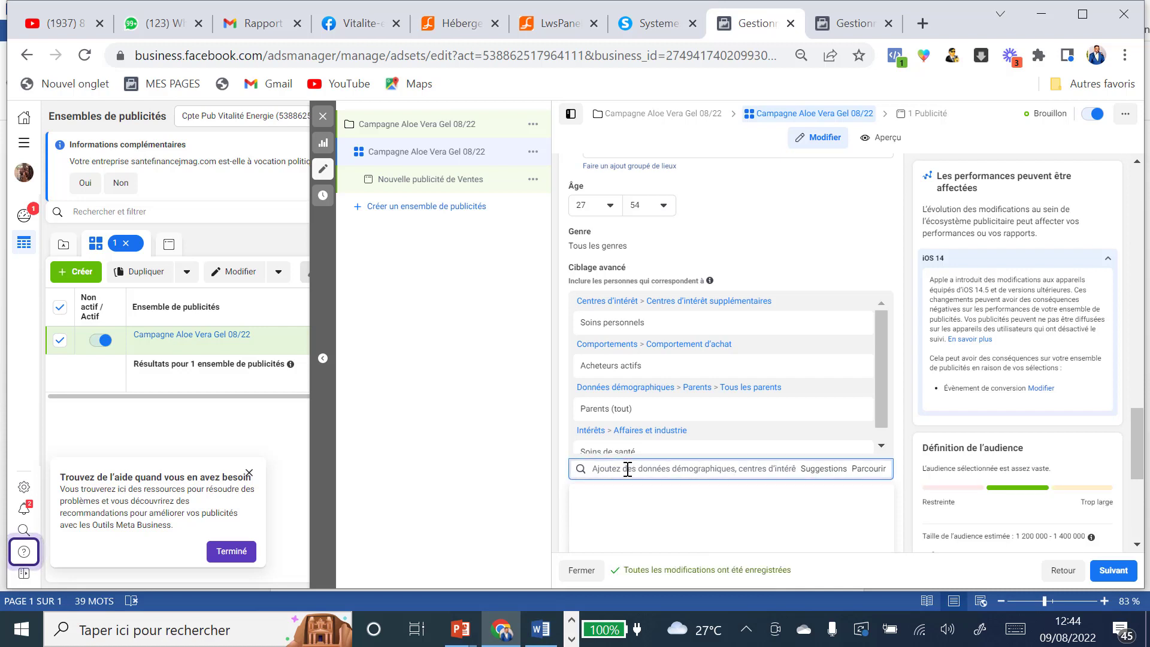
pyautogui.write('sho')
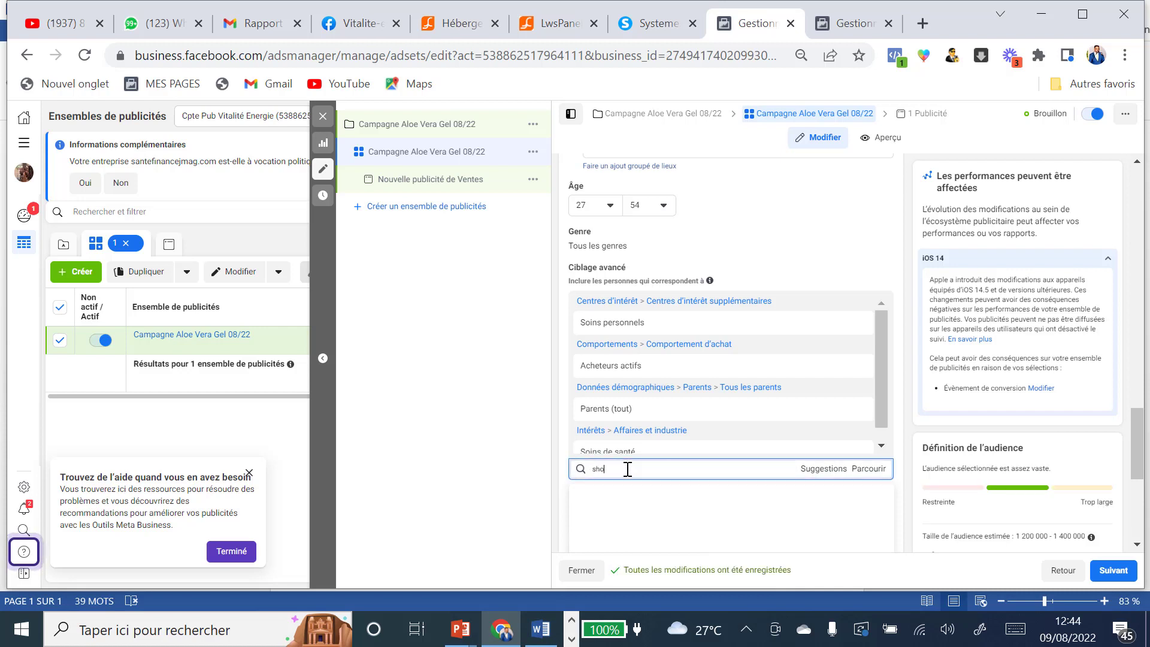
pyautogui.write('ppin')
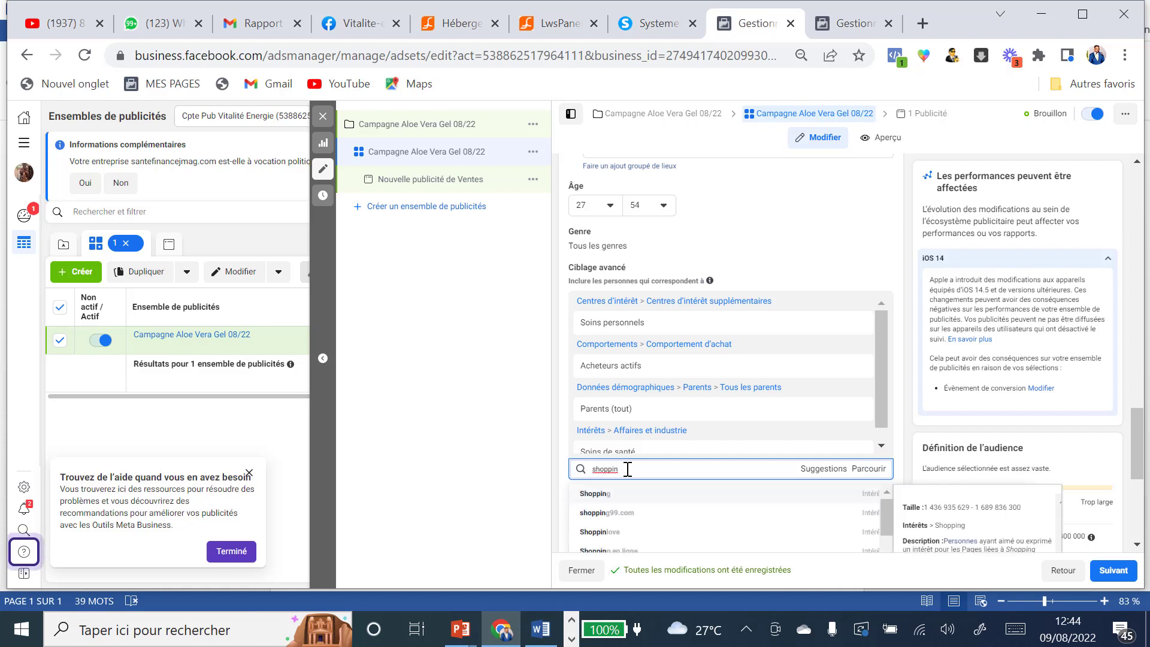
pyautogui.scroll(-1, 631, 509)
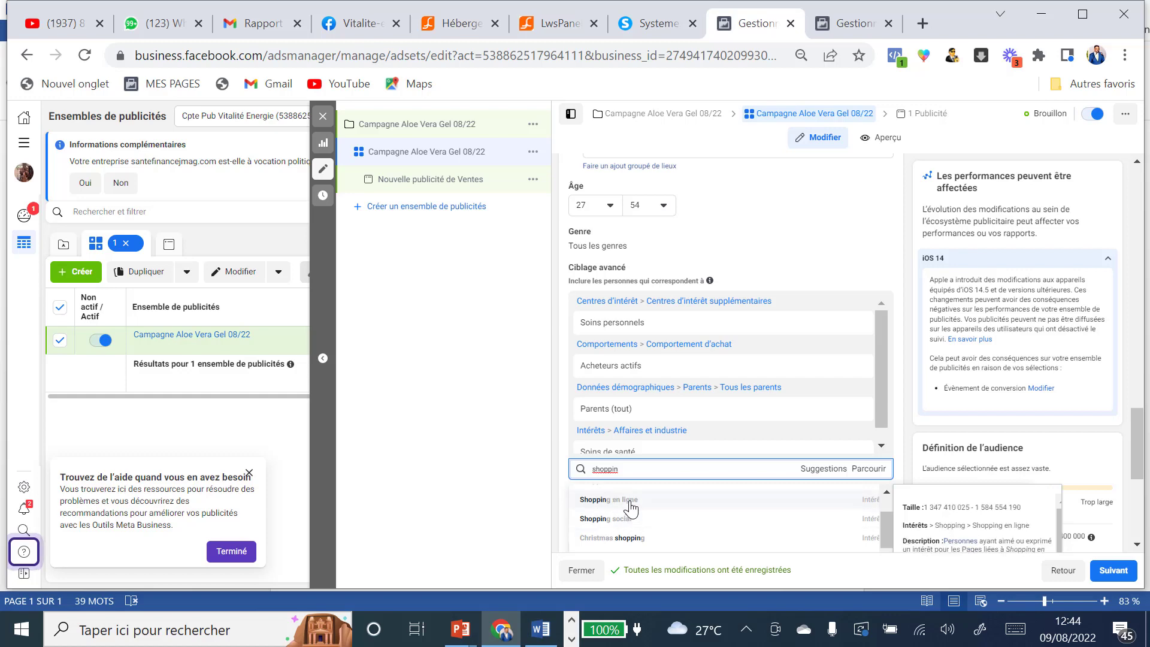
pyautogui.click(631, 508)
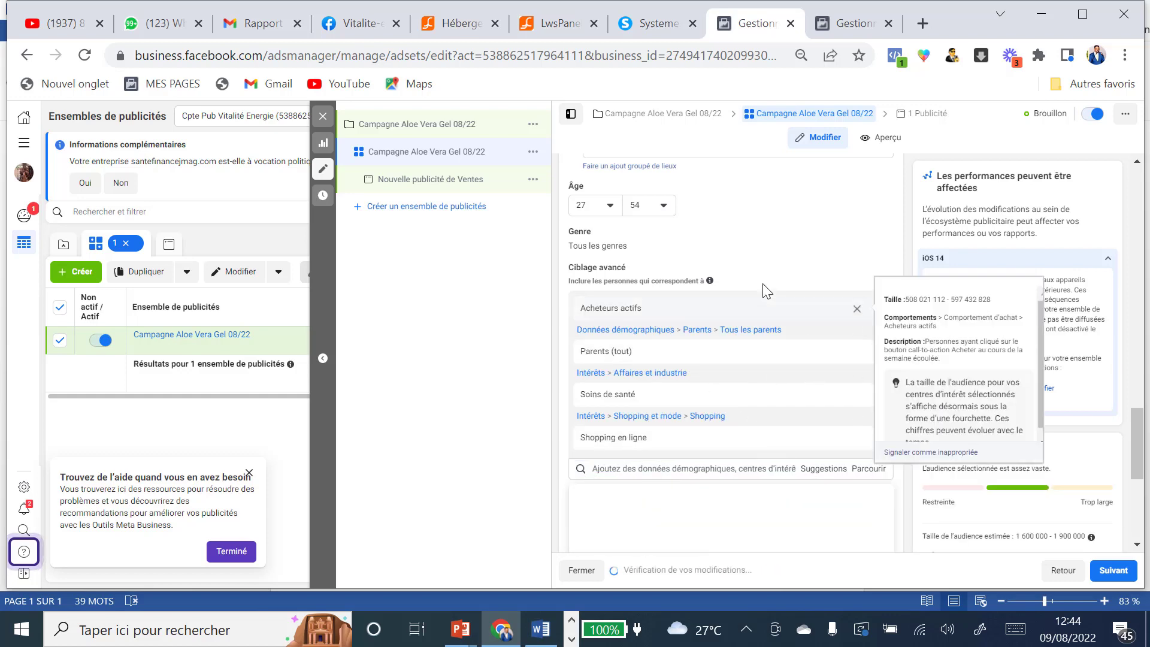
pyautogui.scroll(-3, 802, 361)
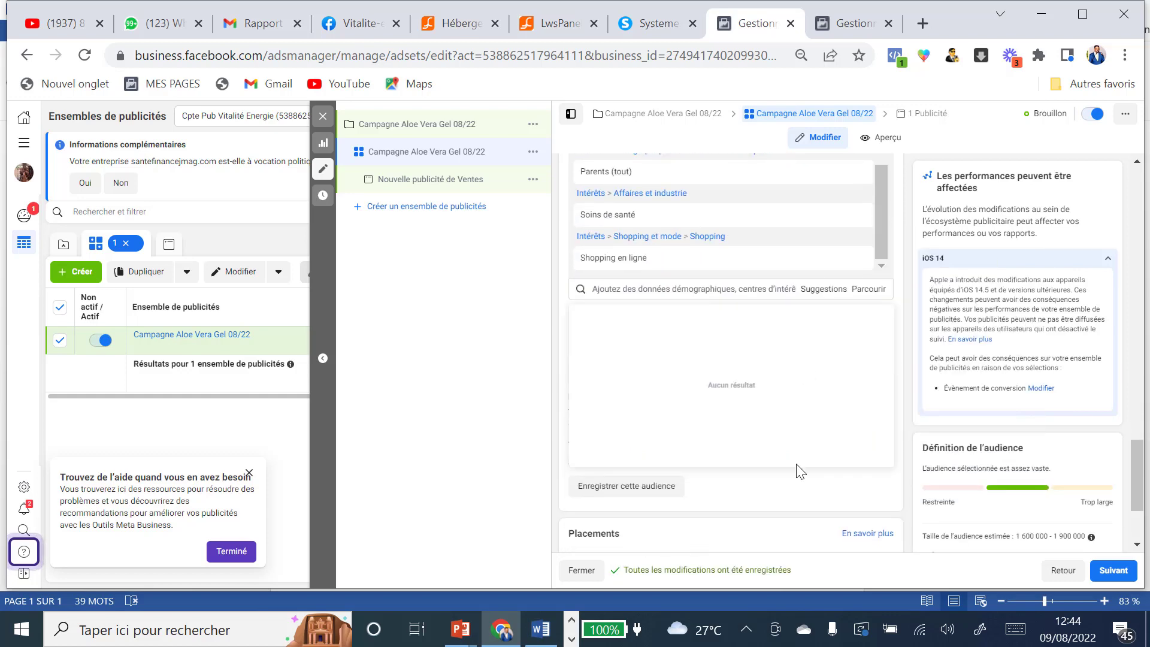
# Step: Save the current targeting as the audience 'Audience Aloe vera gel 08/22'
pyautogui.click(629, 488)
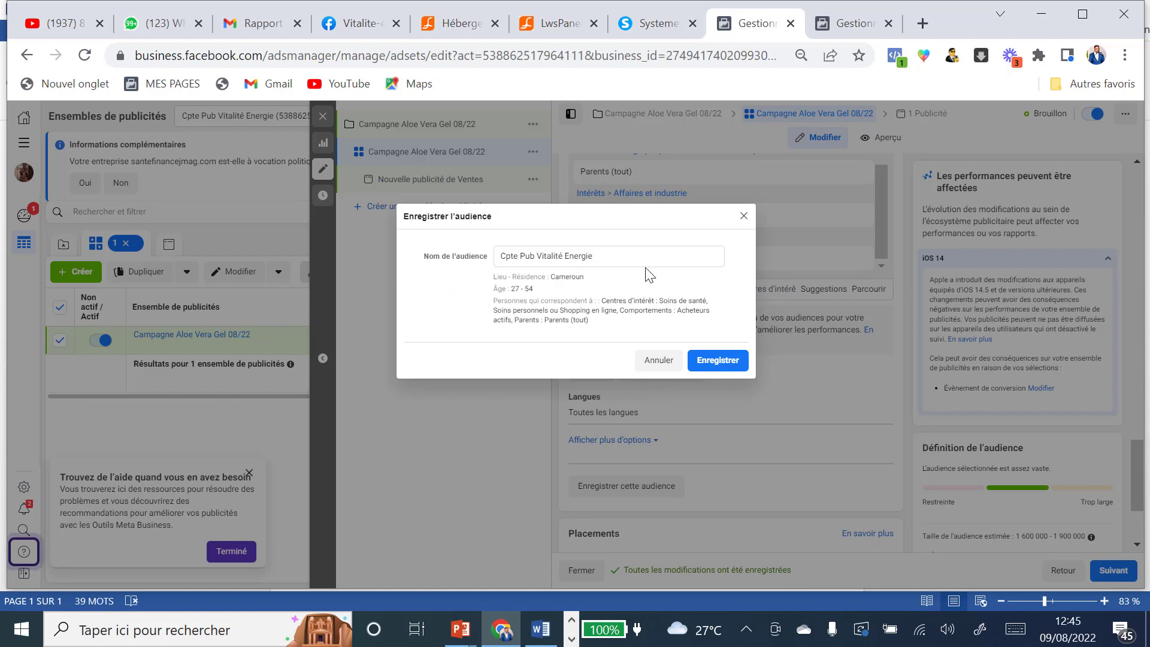
pyautogui.moveTo(623, 255); pyautogui.dragTo(502, 257)
pyautogui.write('Audience ')
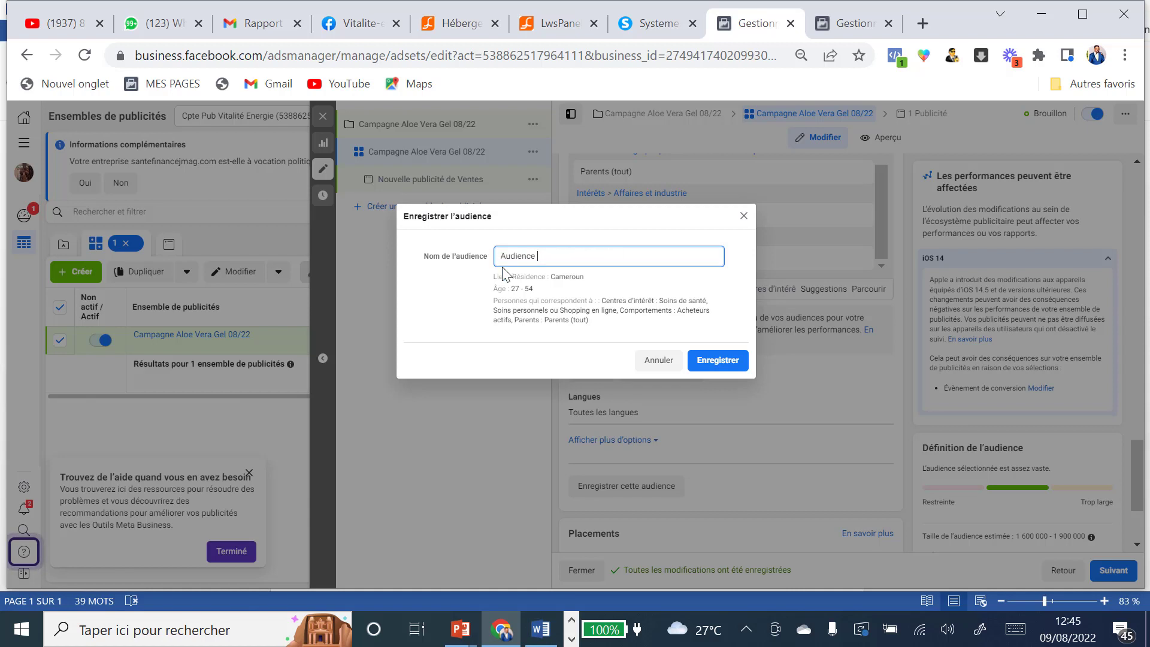
pyautogui.write('Aloe vera gel 08/22')
pyautogui.click(721, 362)
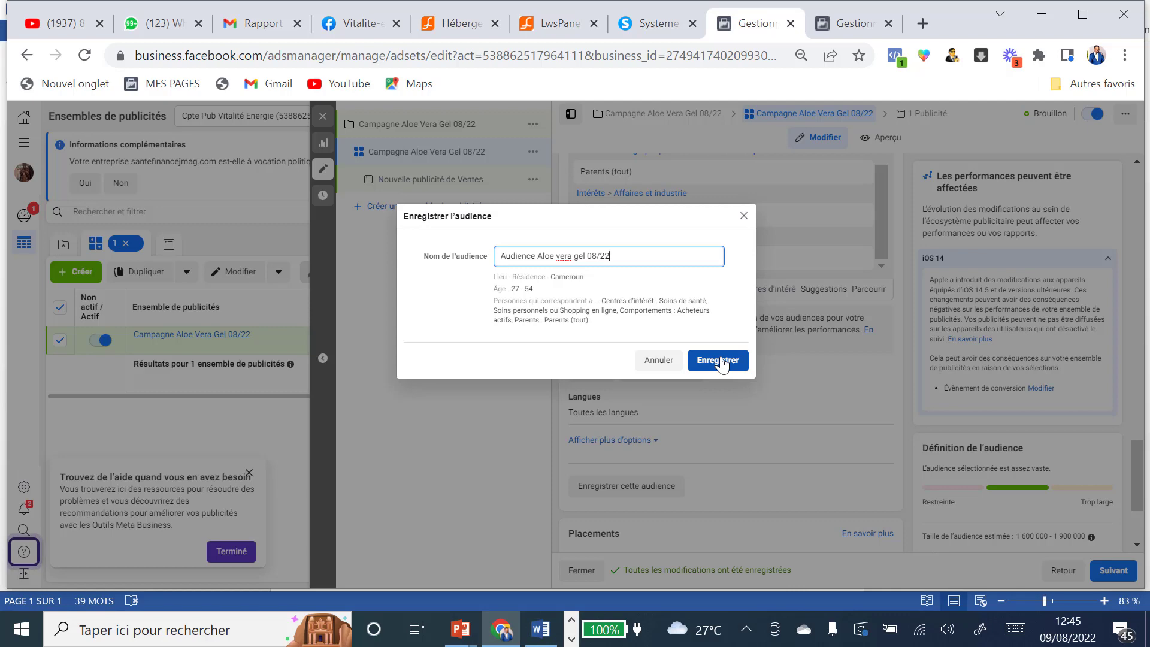
pyautogui.click(722, 362)
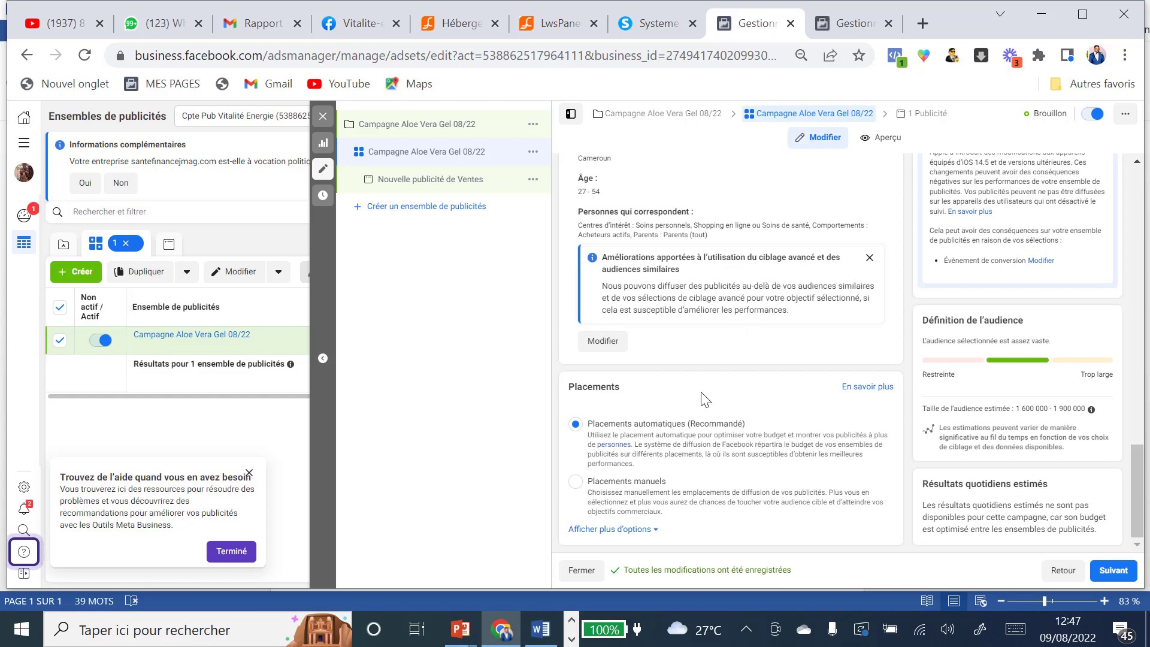
# Step: Review the ad set settings and continue to the Nouvelle publicité de Ventes ad
pyautogui.scroll(5, 708, 392)
pyautogui.scroll(10, 709, 392)
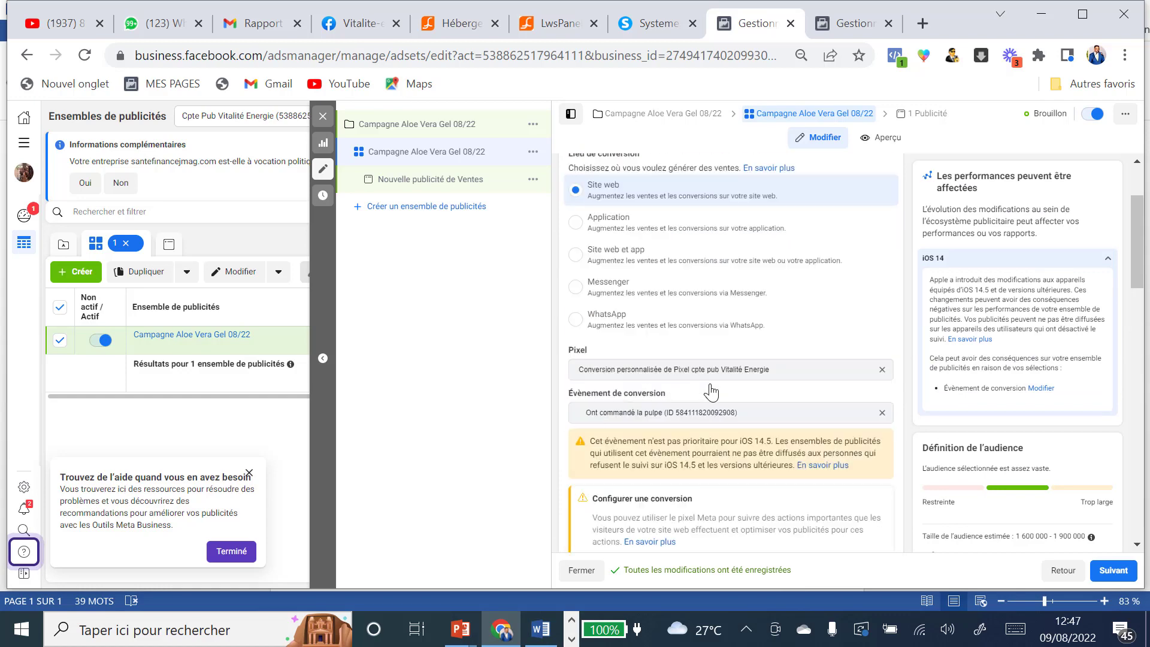
pyautogui.scroll(-6, 716, 389)
pyautogui.scroll(-10, 716, 390)
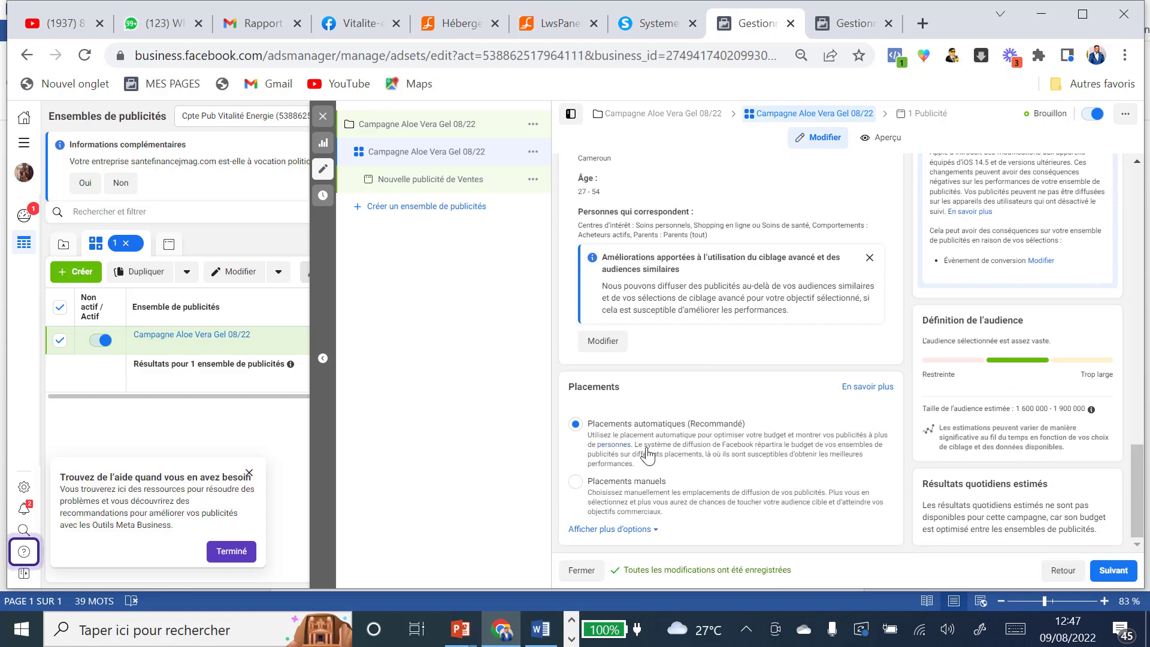
pyautogui.click(1109, 574)
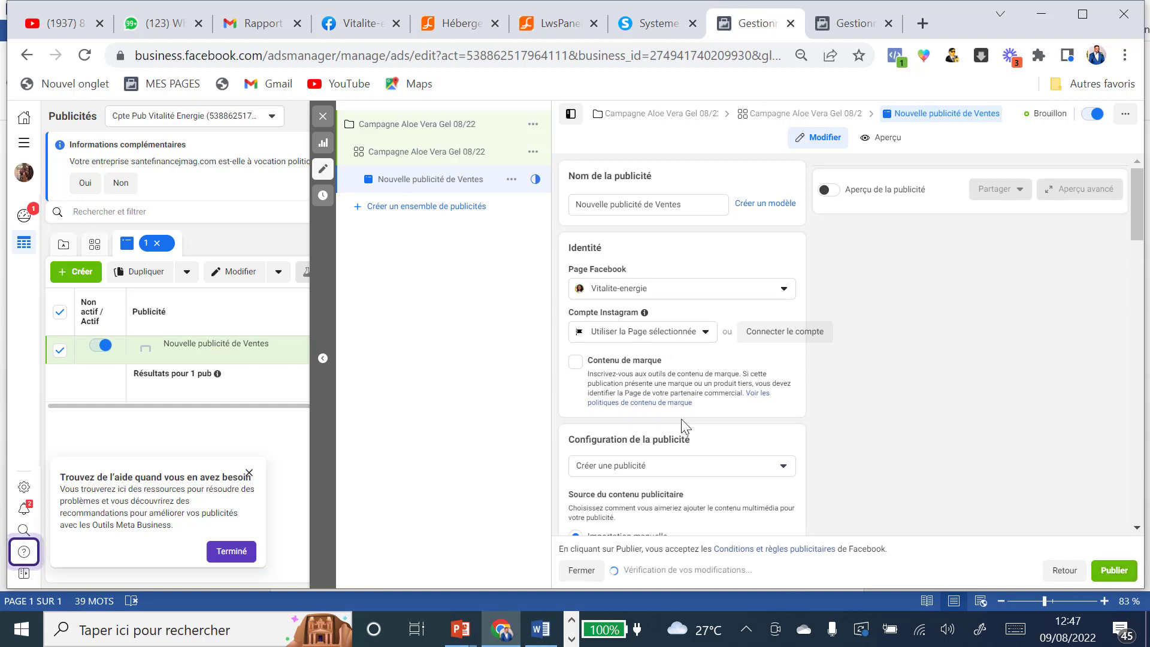
# Step: Copy the ad set name and rename the ad to 'Campagne Aloe Vera Gel 08/22'
pyautogui.click(409, 152)
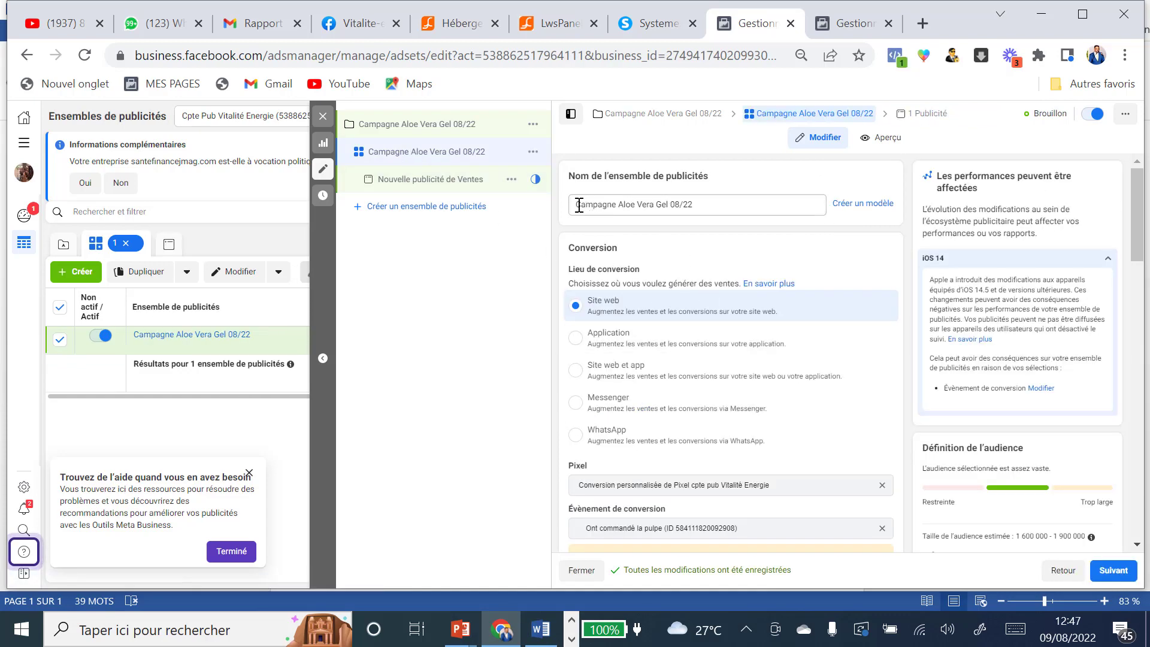
pyautogui.moveTo(578, 206); pyautogui.dragTo(720, 220)
pyautogui.hotkey('ctrl', 'c')
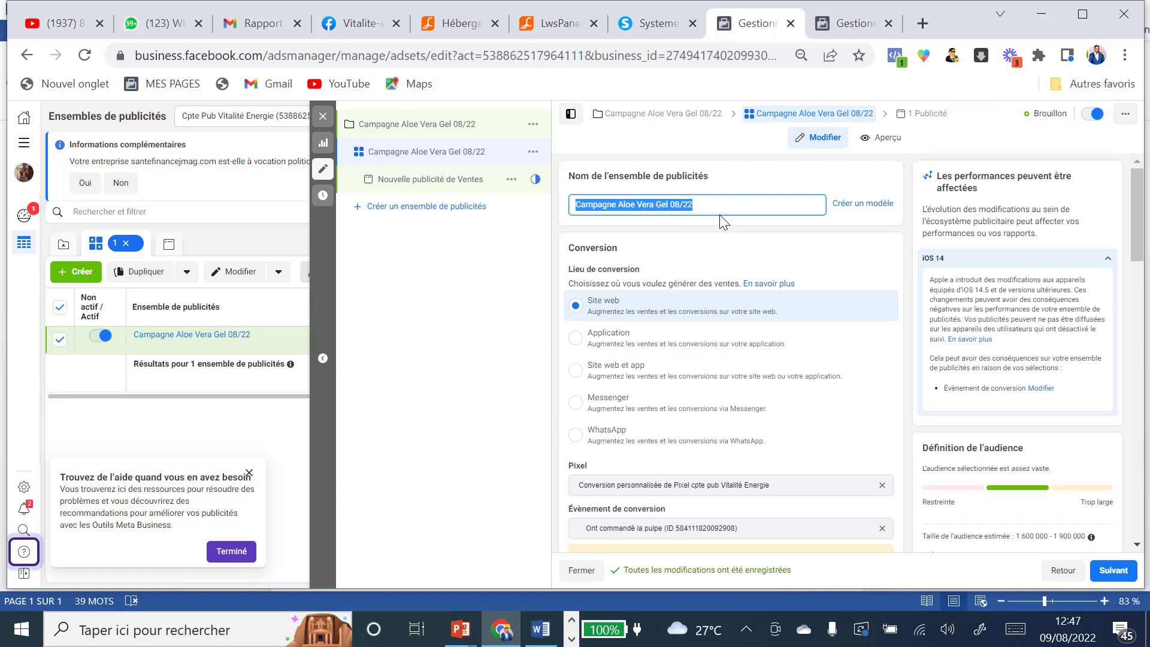
pyautogui.click(1114, 569)
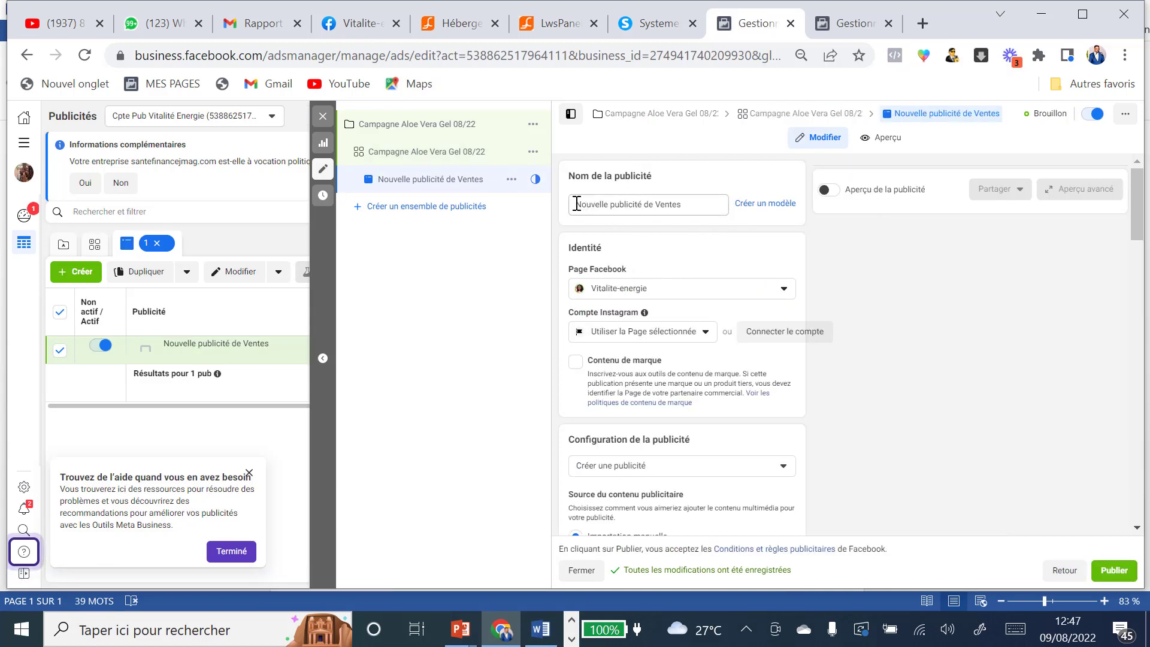
pyautogui.moveTo(577, 204); pyautogui.dragTo(685, 217)
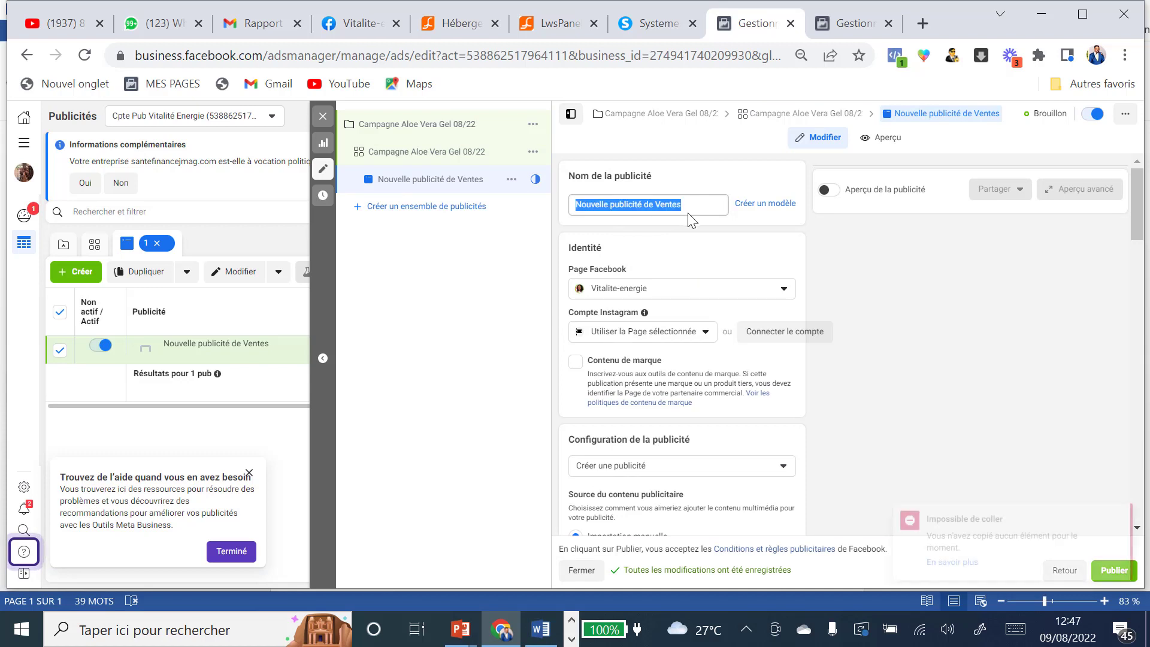
pyautogui.hotkey('ctrl', 'v')
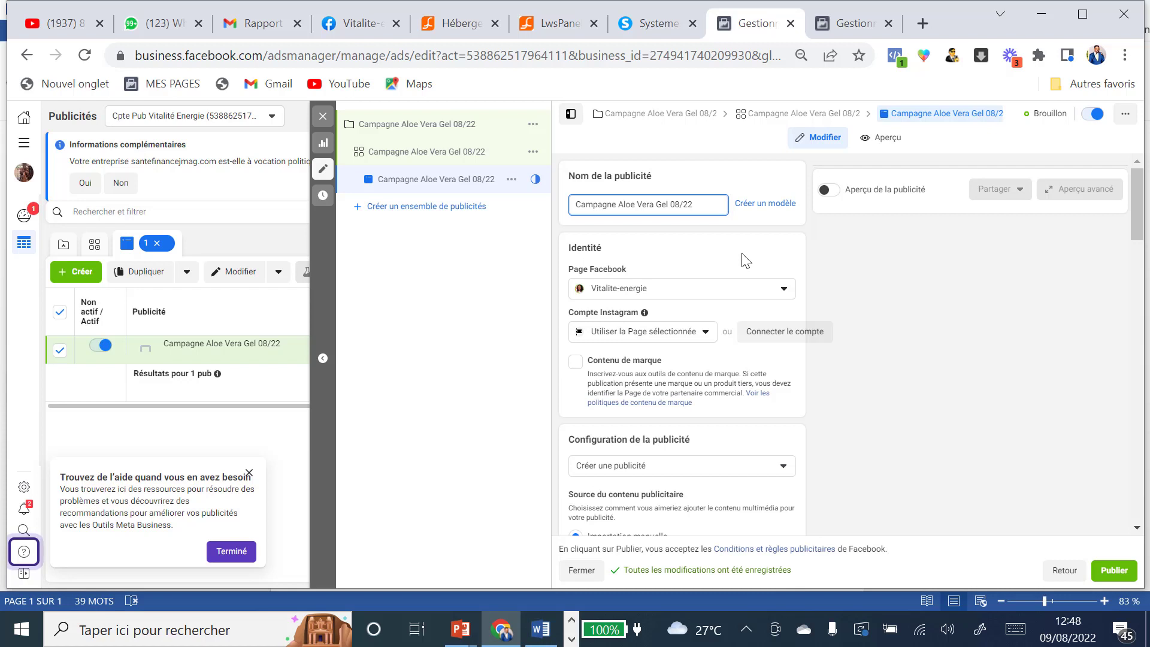
pyautogui.scroll(-1, 745, 258)
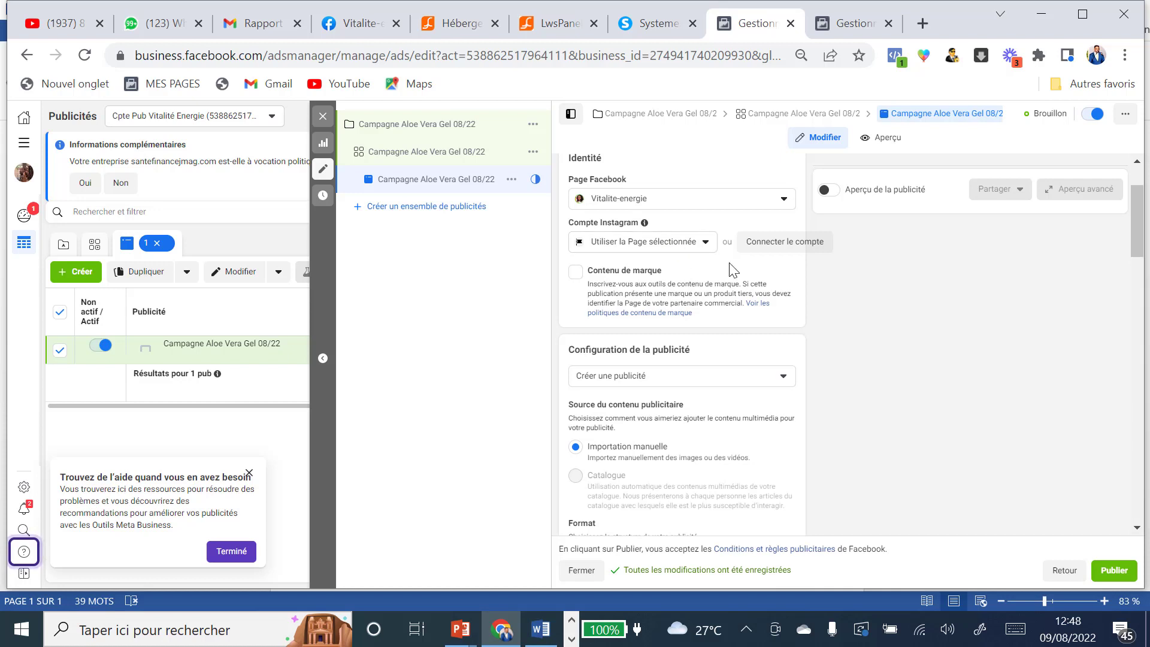
# Step: Add a video to the ad's content by importing the vertical MP4 from the Downloads folder
pyautogui.scroll(-2, 725, 280)
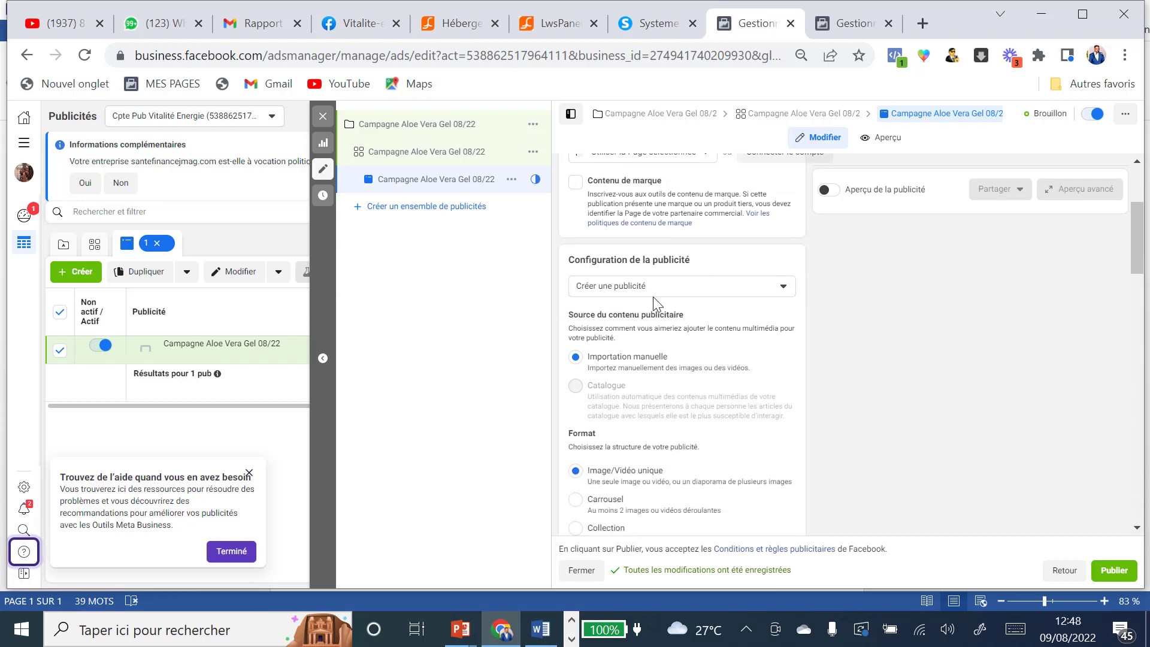
pyautogui.scroll(-2, 653, 296)
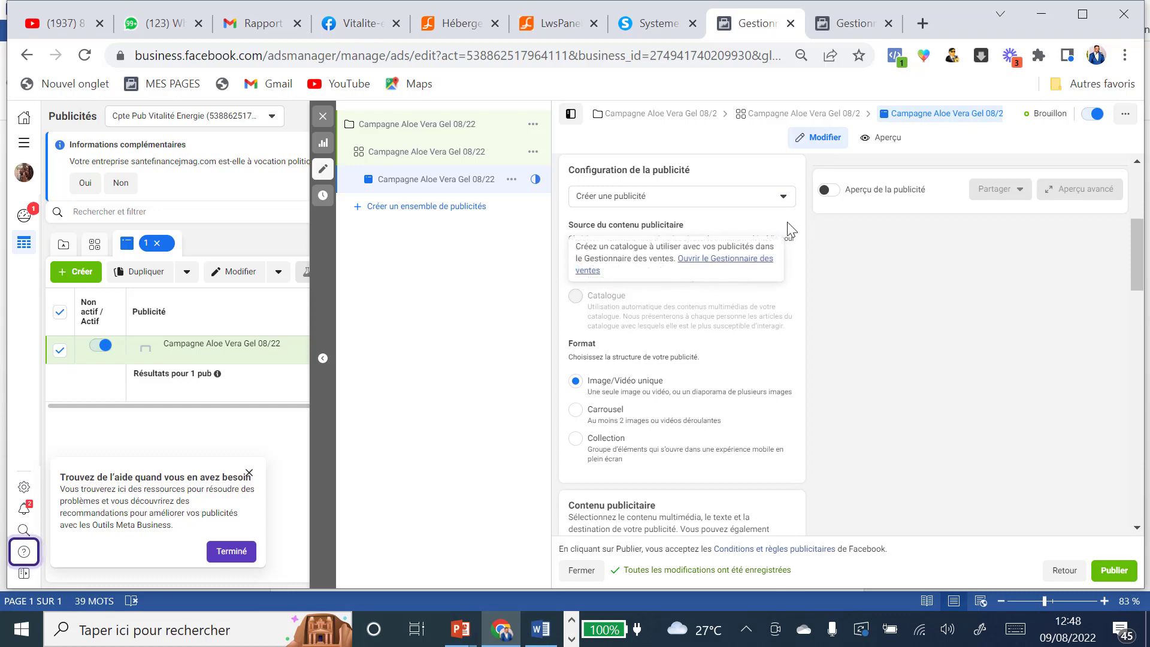
pyautogui.scroll(-2, 617, 312)
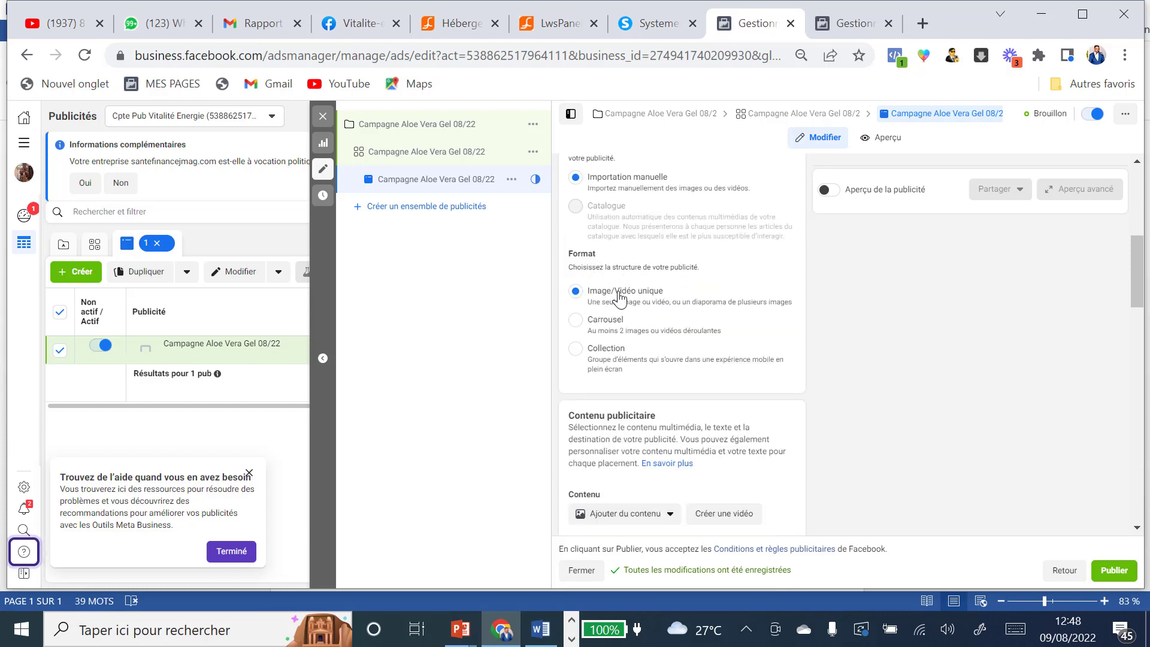
pyautogui.scroll(-2, 617, 299)
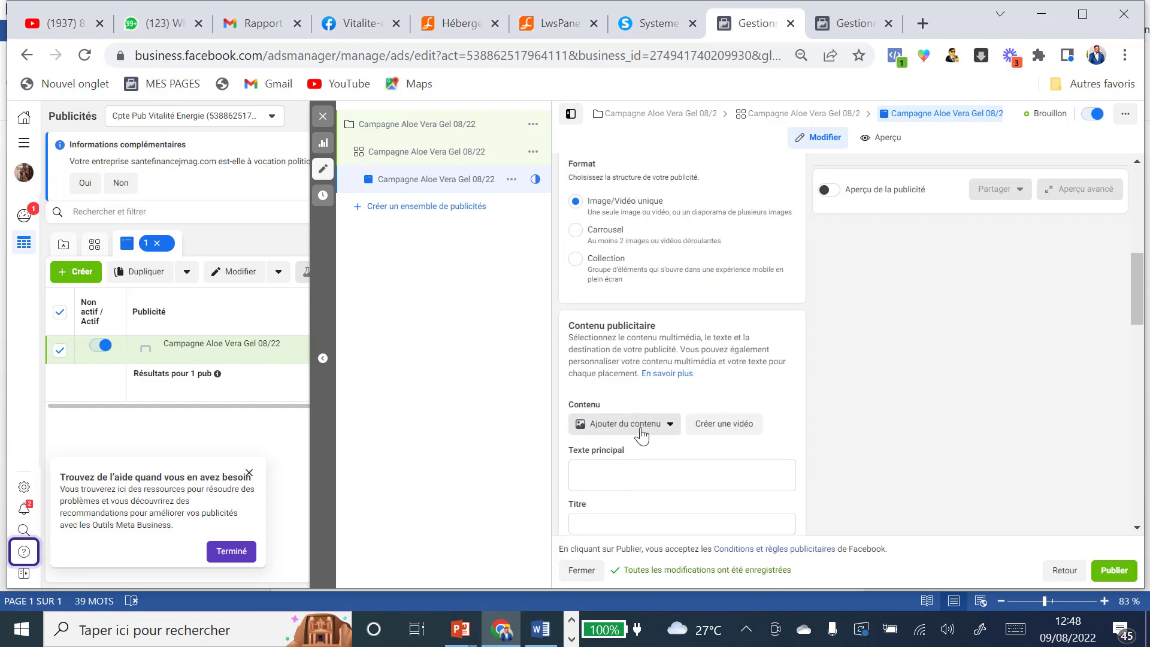
pyautogui.click(638, 427)
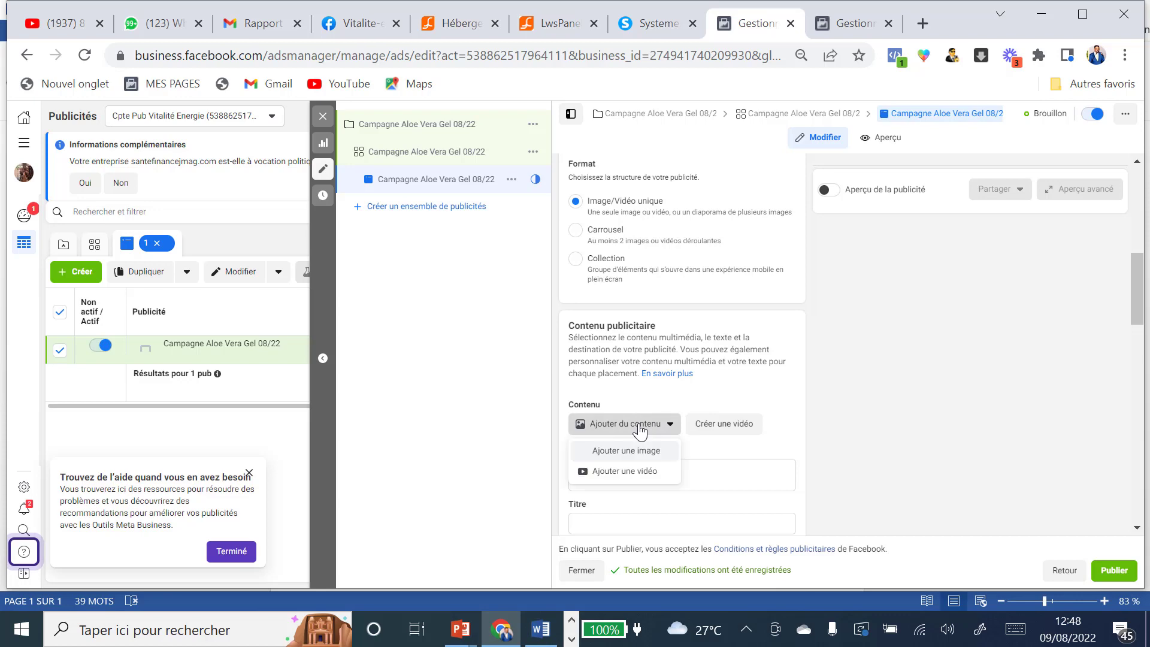
pyautogui.click(639, 473)
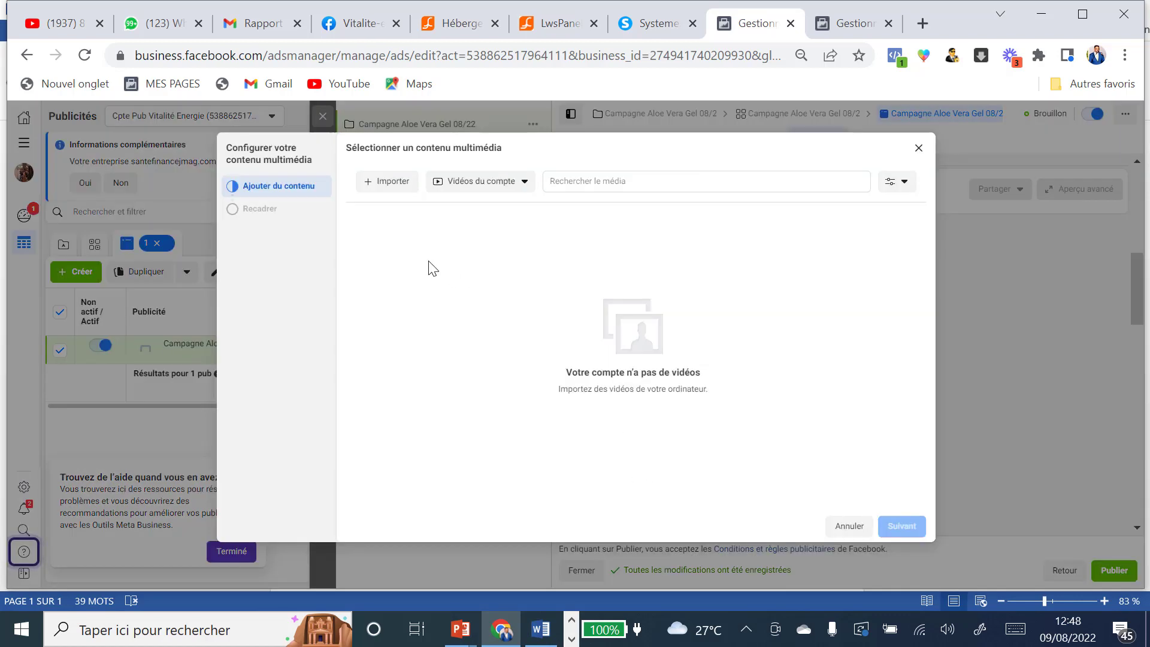
pyautogui.click(383, 182)
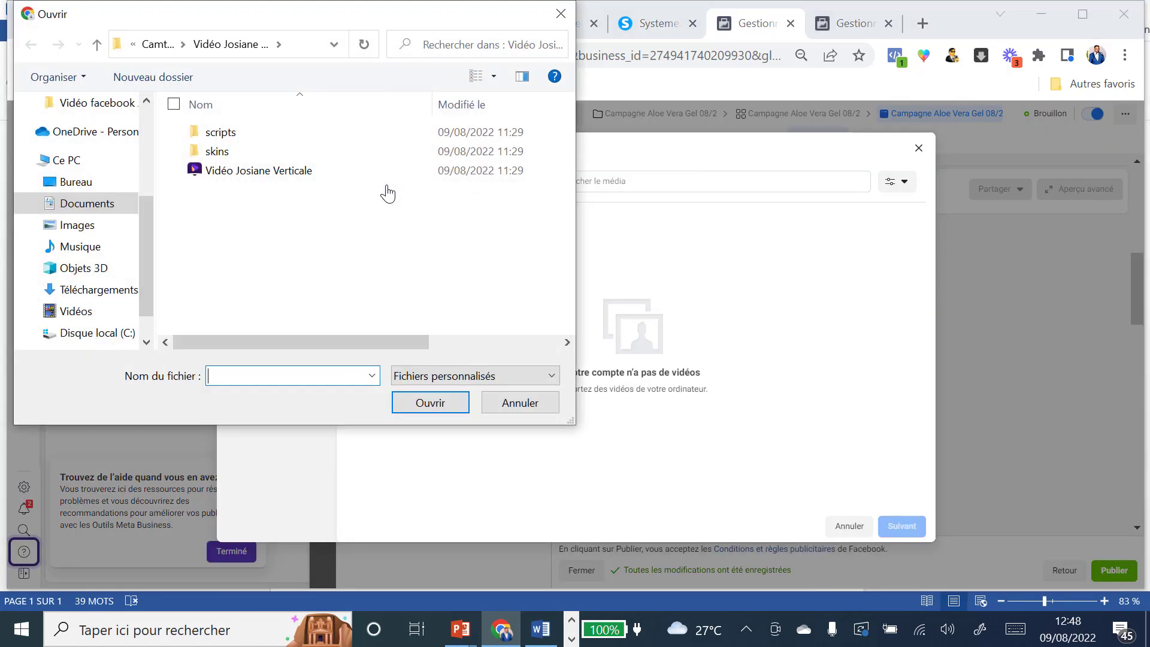
pyautogui.click(91, 289)
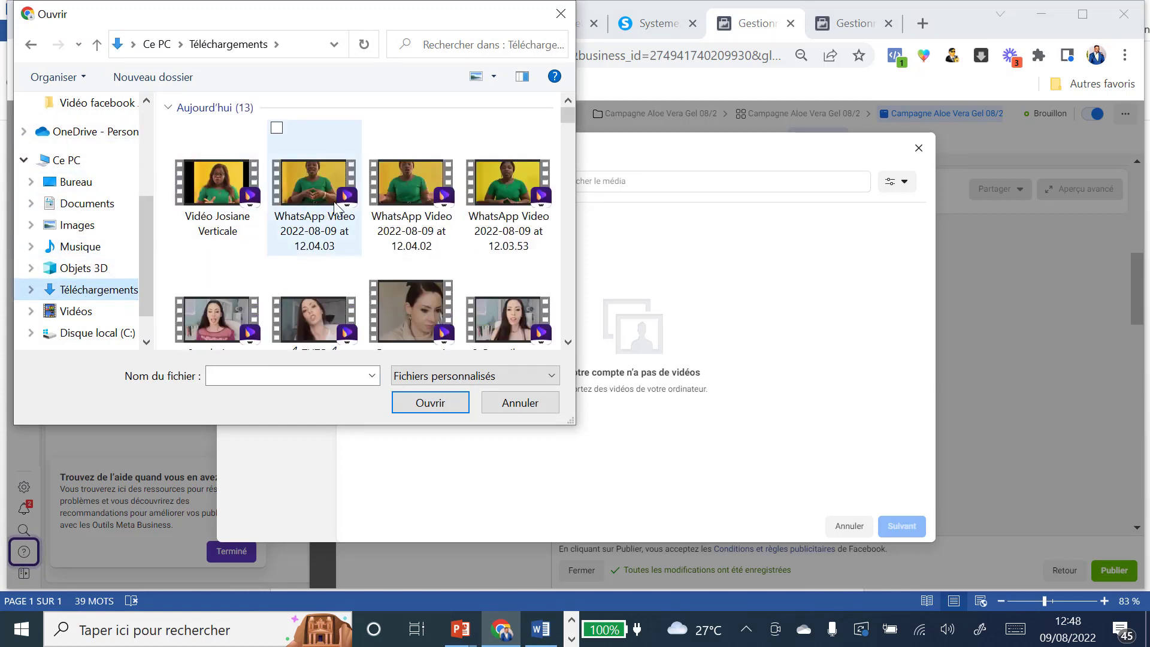
pyautogui.scroll(-1, 497, 188)
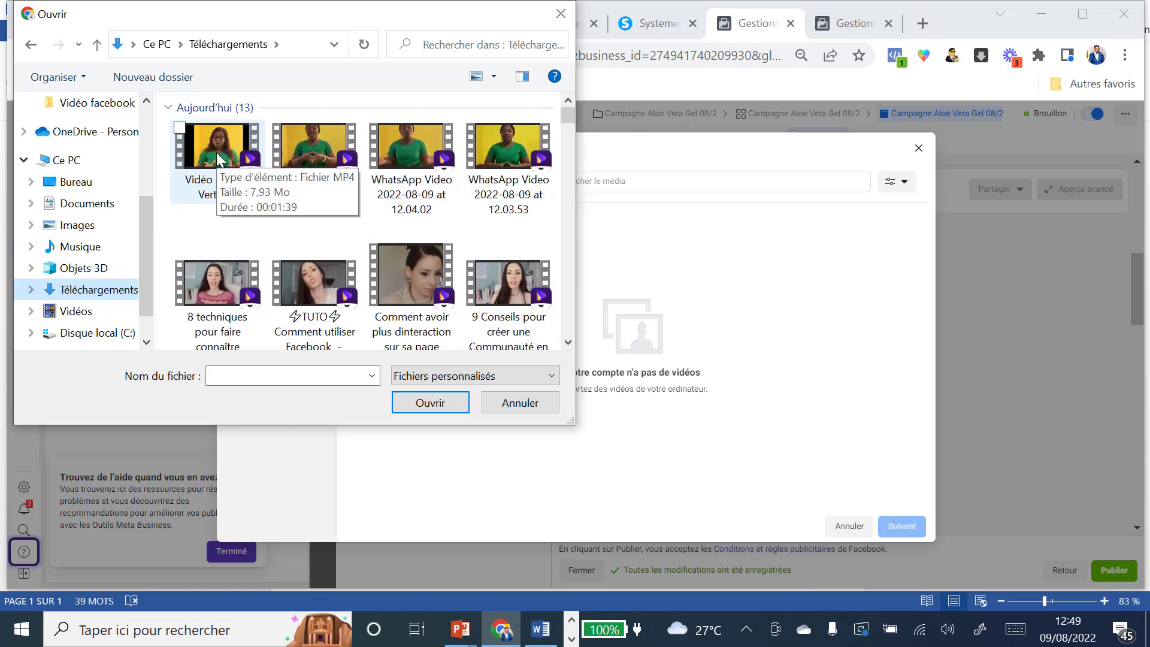
pyautogui.click(216, 152)
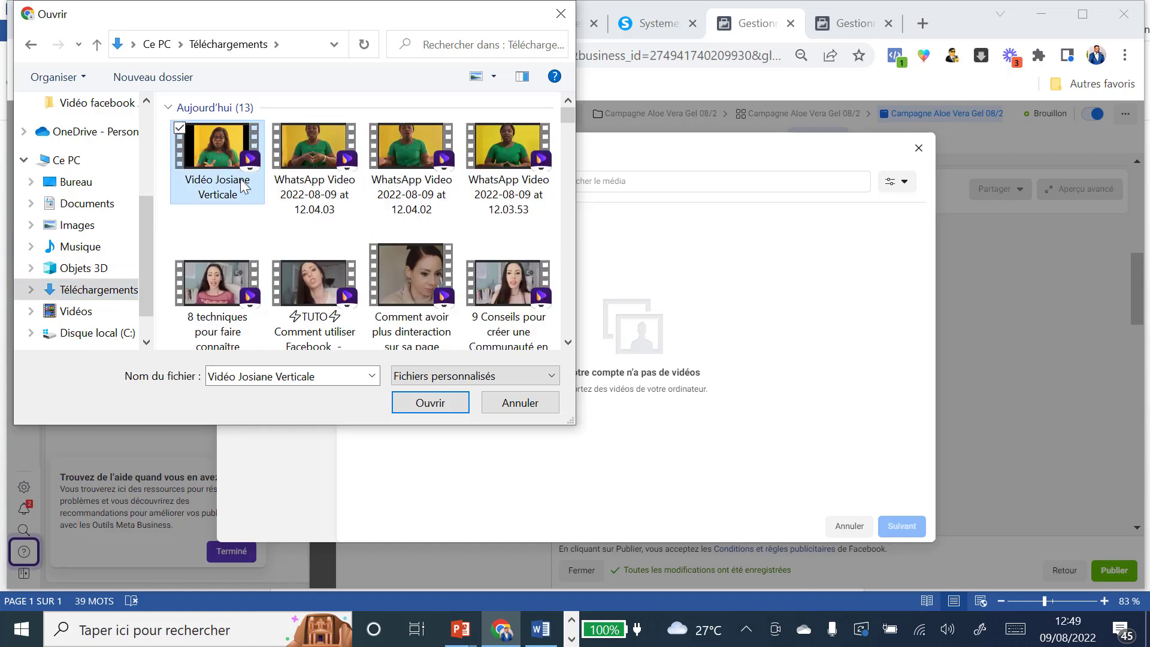
pyautogui.click(412, 400)
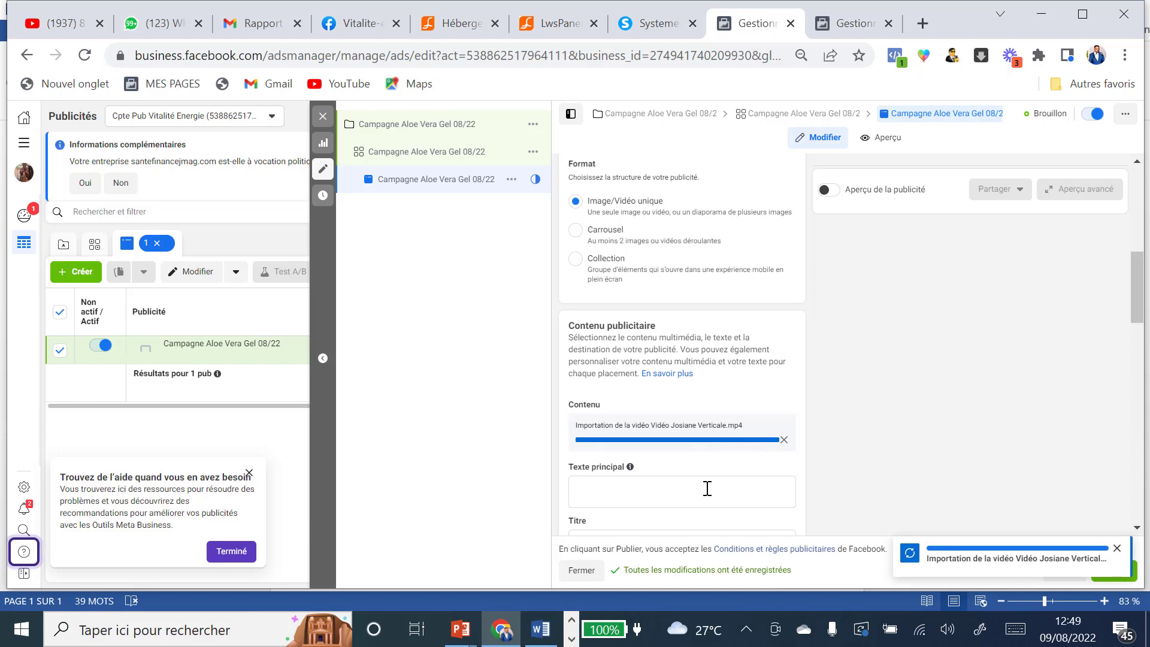
# Step: After the import finishes, copy the headline under TITRE in Word and select the ad's Titre field
pyautogui.scroll(-1, 706, 488)
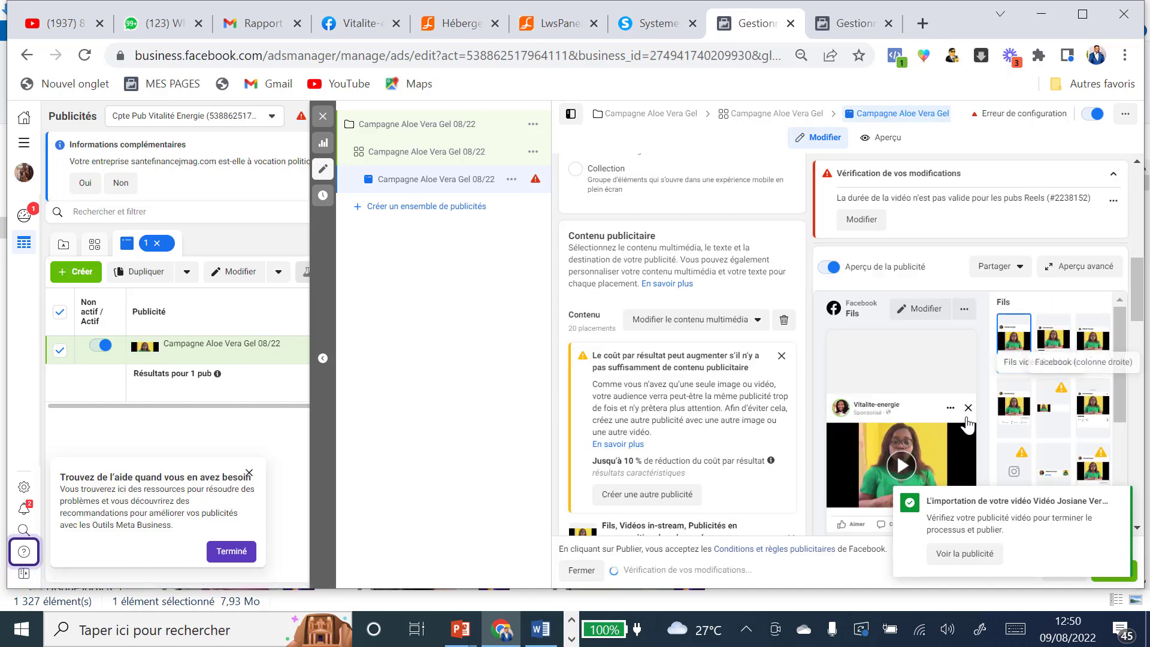
pyautogui.scroll(-1, 775, 415)
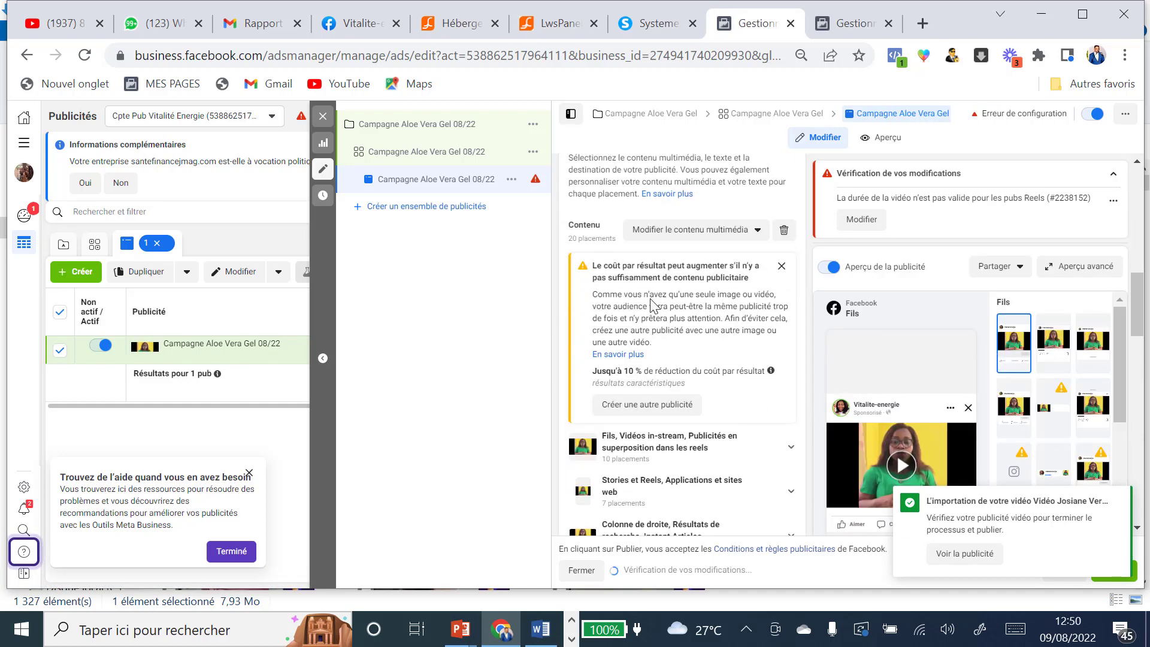
pyautogui.scroll(-3, 662, 303)
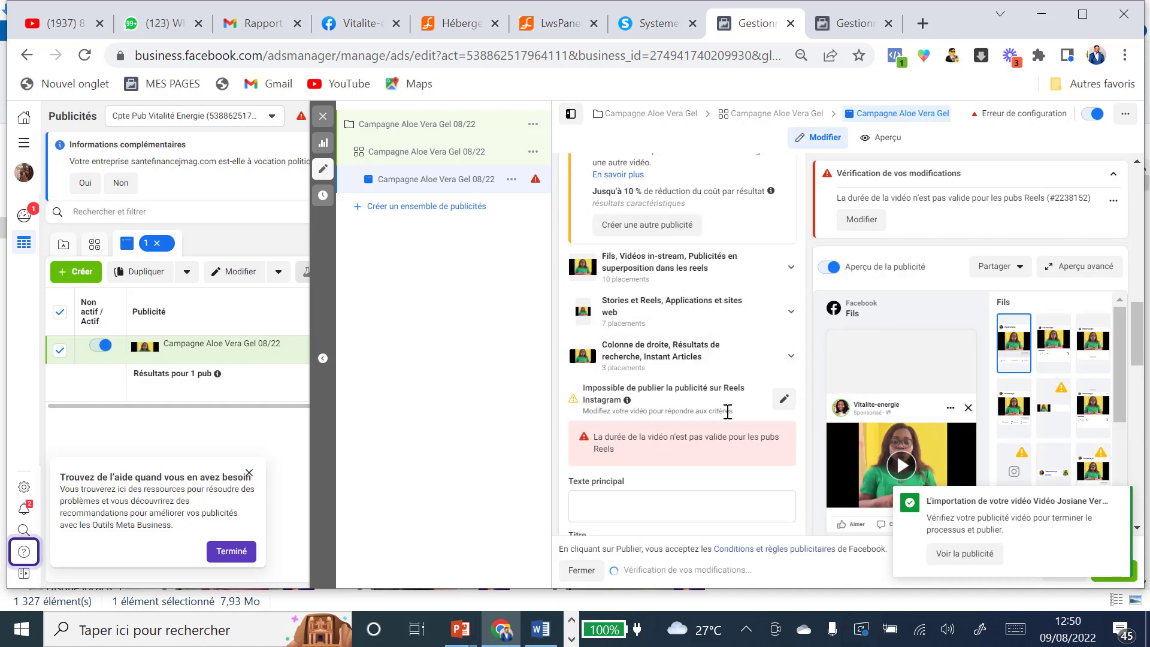
pyautogui.scroll(-3, 727, 408)
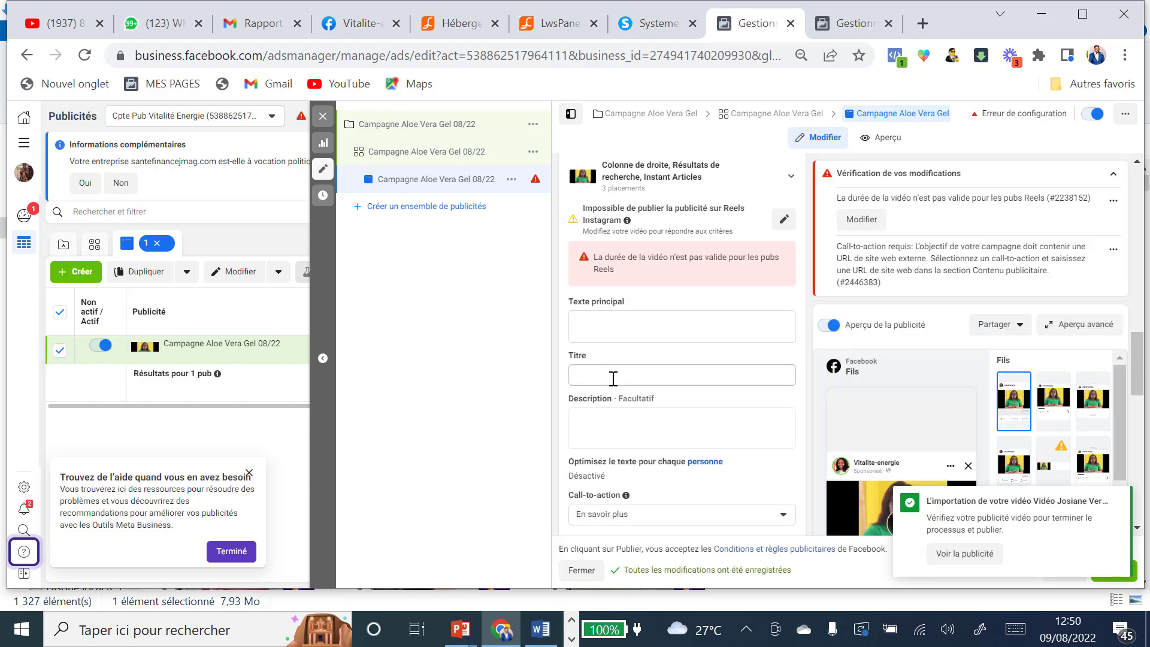
pyautogui.click(541, 629)
pyautogui.moveTo(358, 355); pyautogui.dragTo(767, 359)
pyautogui.hotkey('ctrl', 'c')
pyautogui.rightClick(675, 359)
pyautogui.click(706, 108)
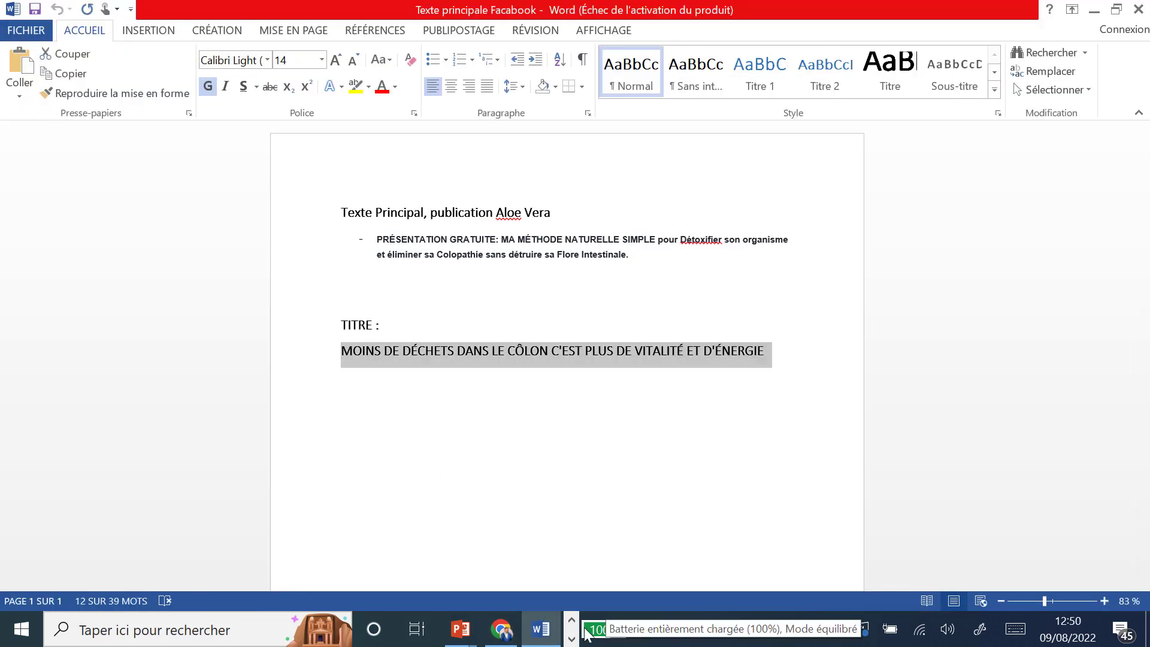
pyautogui.click(502, 630)
pyautogui.click(581, 374)
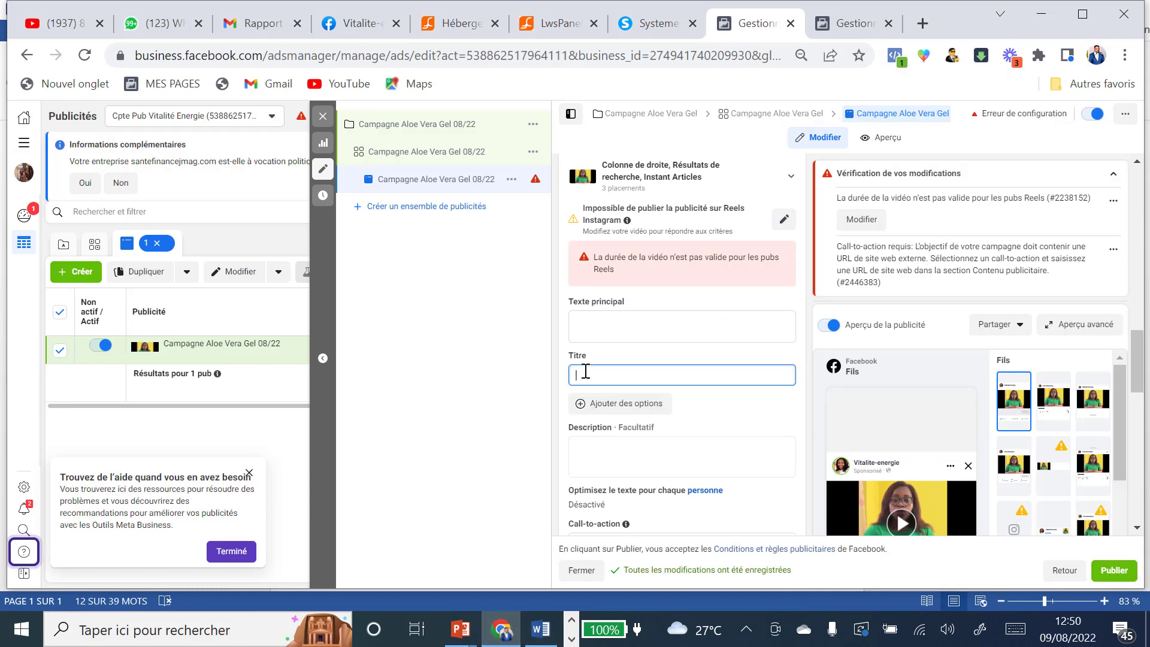
# Step: Paste the headline into Titre, then copy the PRÉSENTATION GRATUITE paragraph from the Word notes
pyautogui.hotkey('ctrl', 'v')
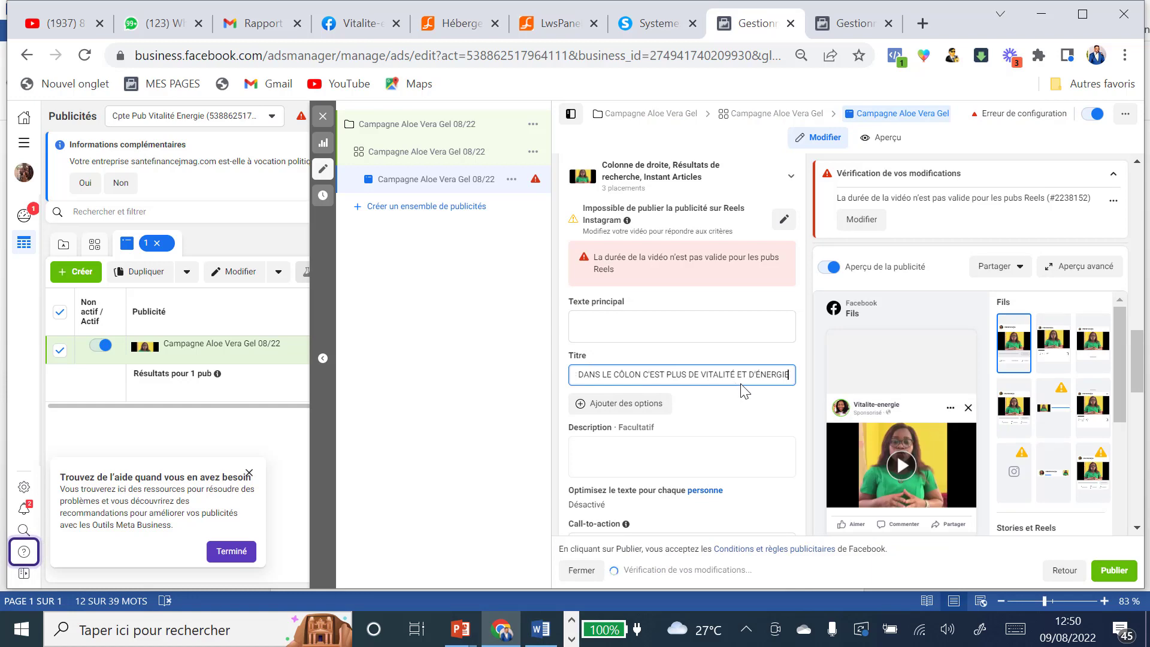
pyautogui.click(542, 628)
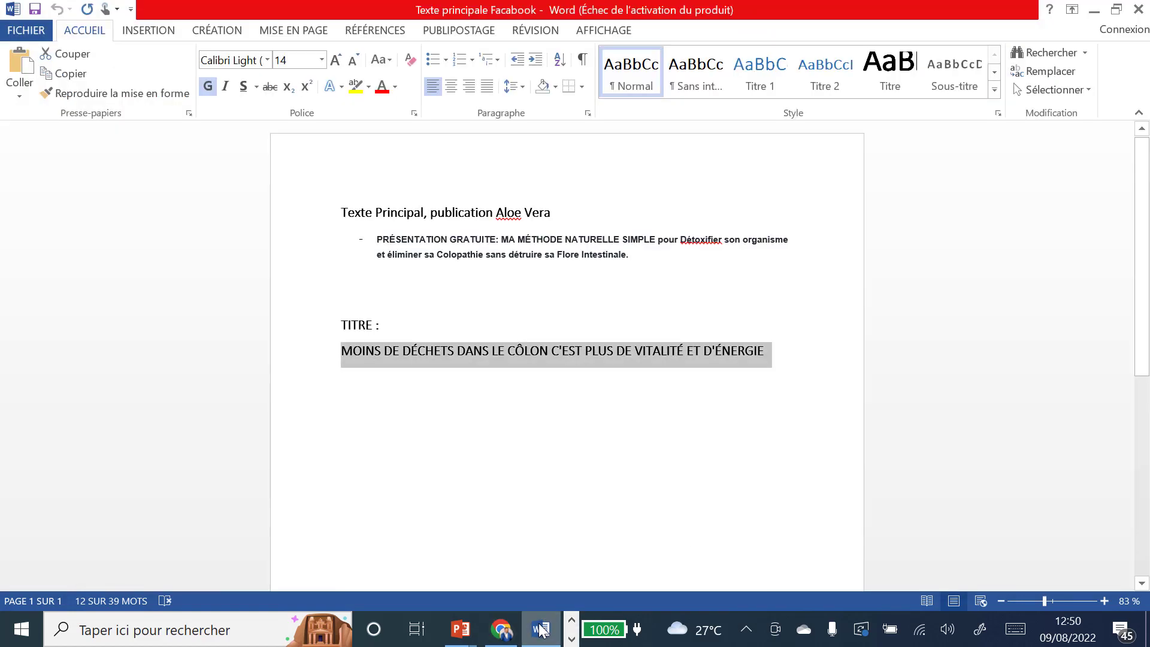
pyautogui.click(377, 241)
pyautogui.moveTo(377, 240); pyautogui.dragTo(665, 260)
pyautogui.rightClick(541, 246)
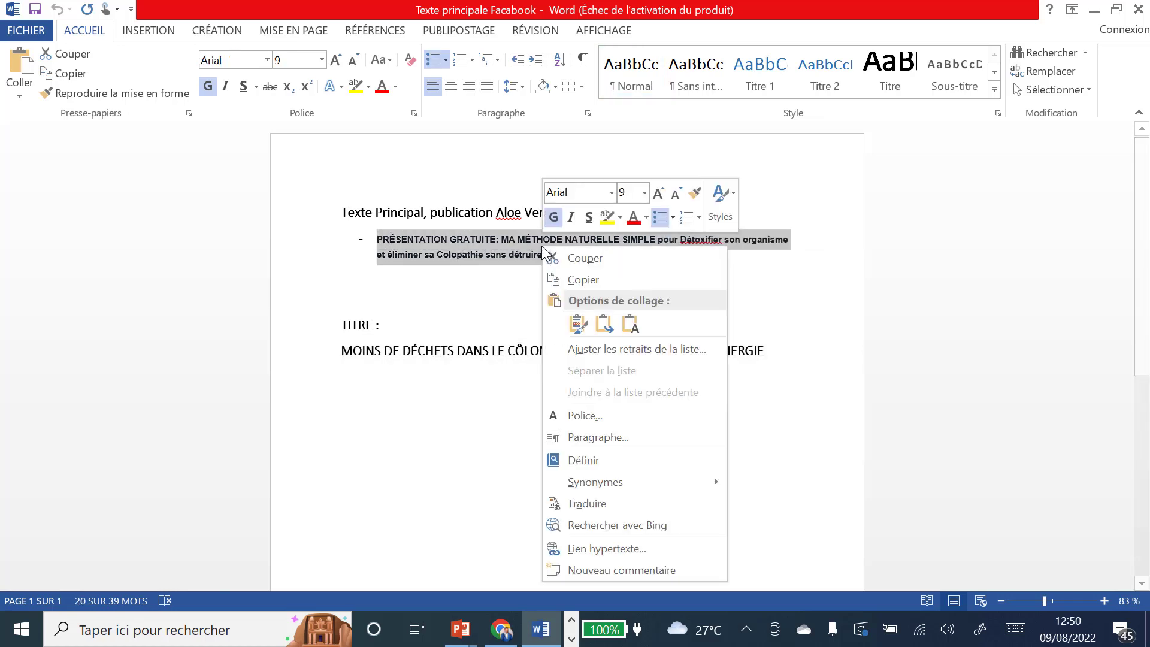
pyautogui.click(582, 278)
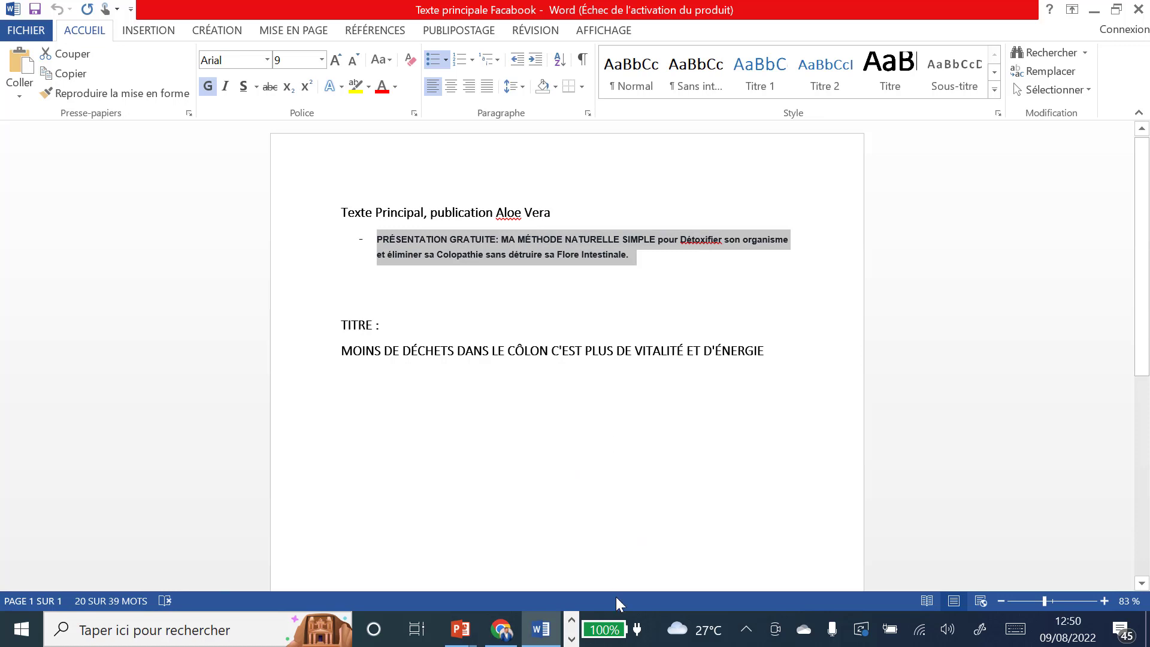
# Step: Paste the paragraph into Texte principal, remove its leading dash, and copy a green check mark emoji
pyautogui.click(500, 629)
pyautogui.click(585, 326)
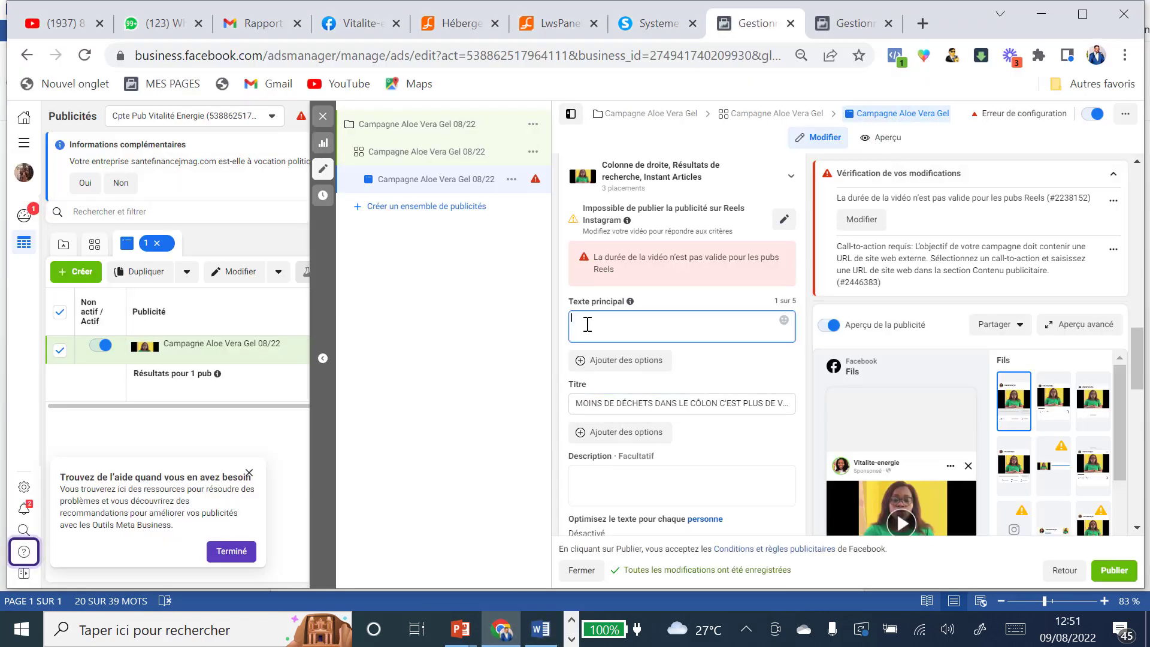
pyautogui.hotkey('ctrl', 'v')
pyautogui.click(588, 324)
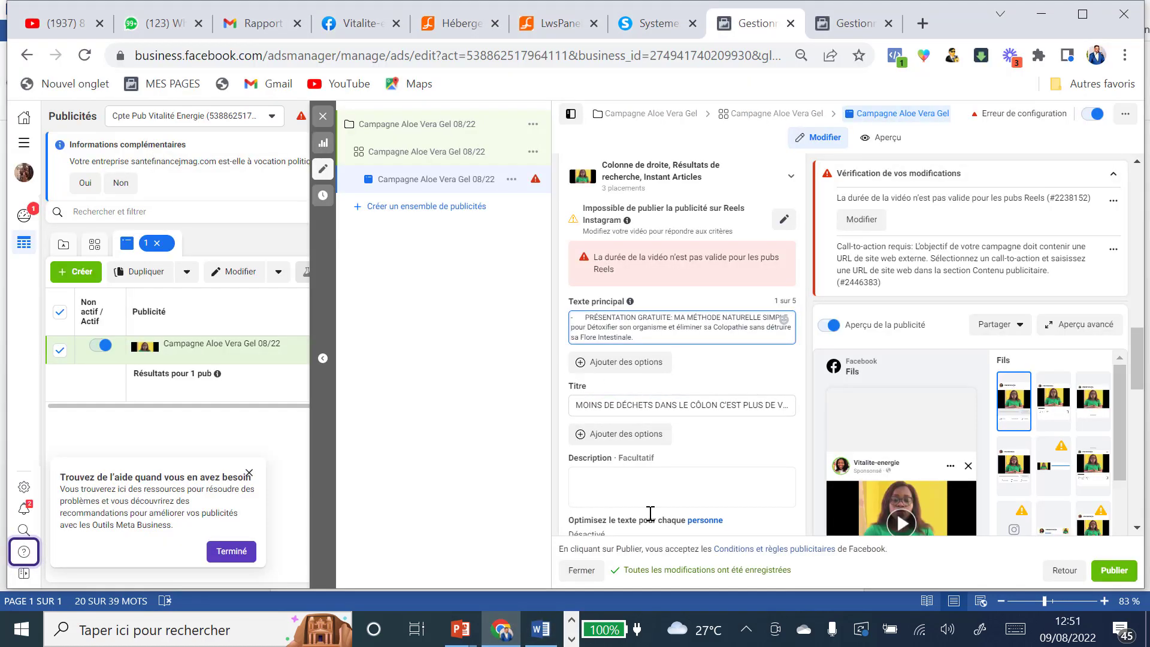
pyautogui.press('BackSpace')
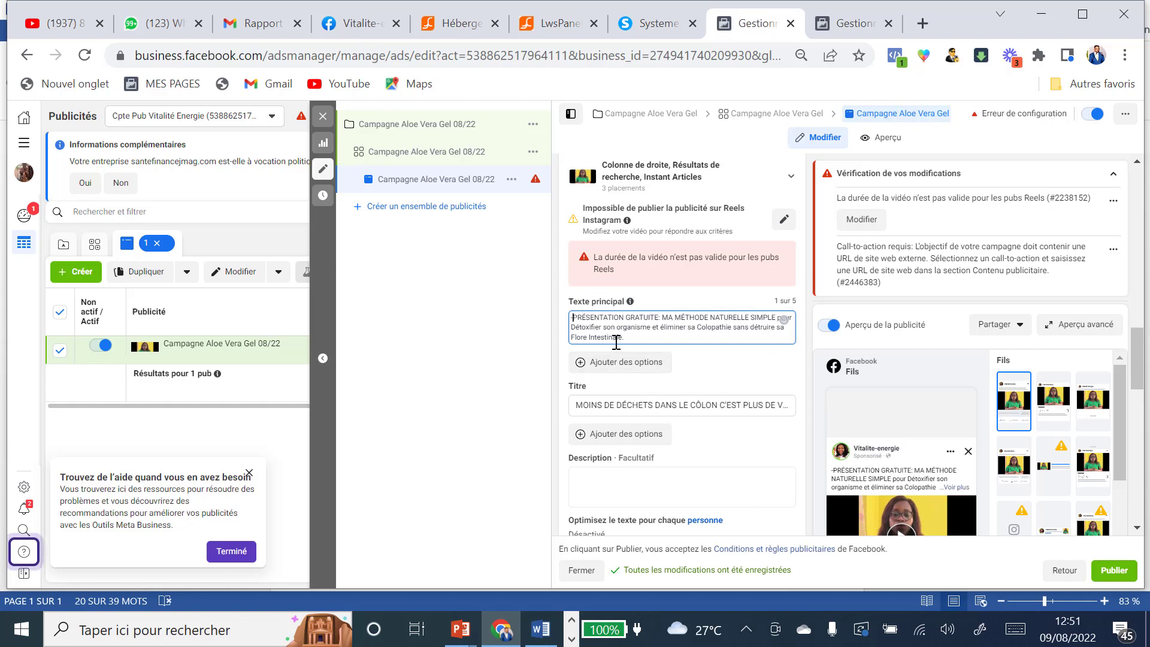
pyautogui.click(924, 56)
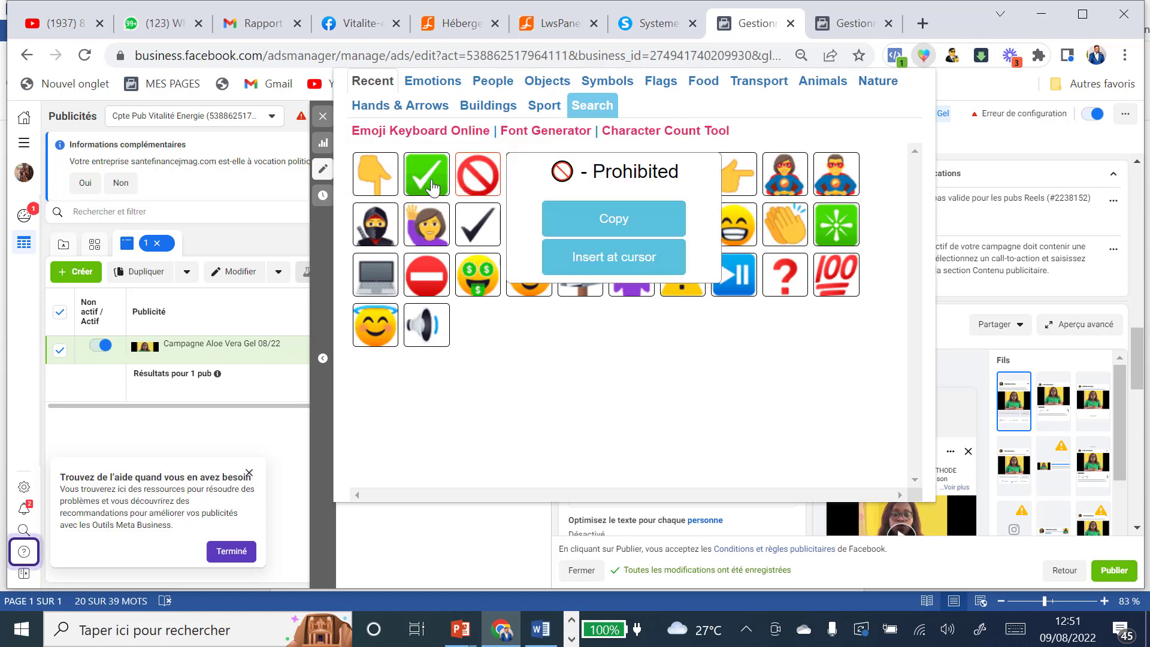
pyautogui.moveTo(427, 182)
pyautogui.click(561, 223)
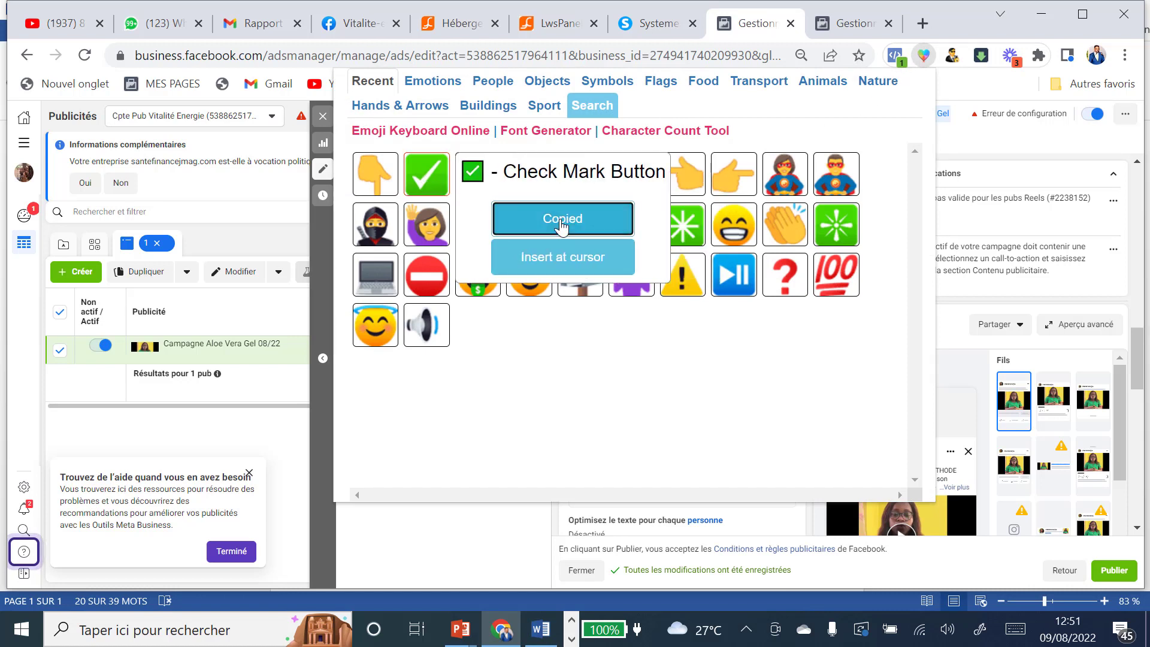
pyautogui.click(521, 539)
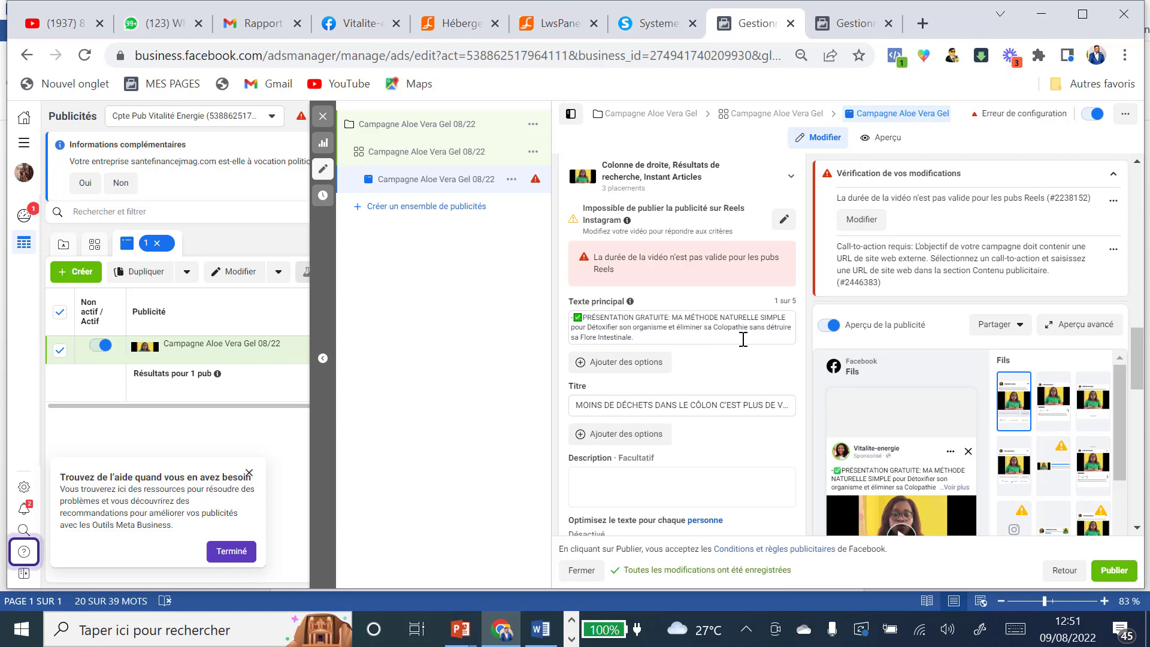
pyautogui.scroll(-2, 743, 339)
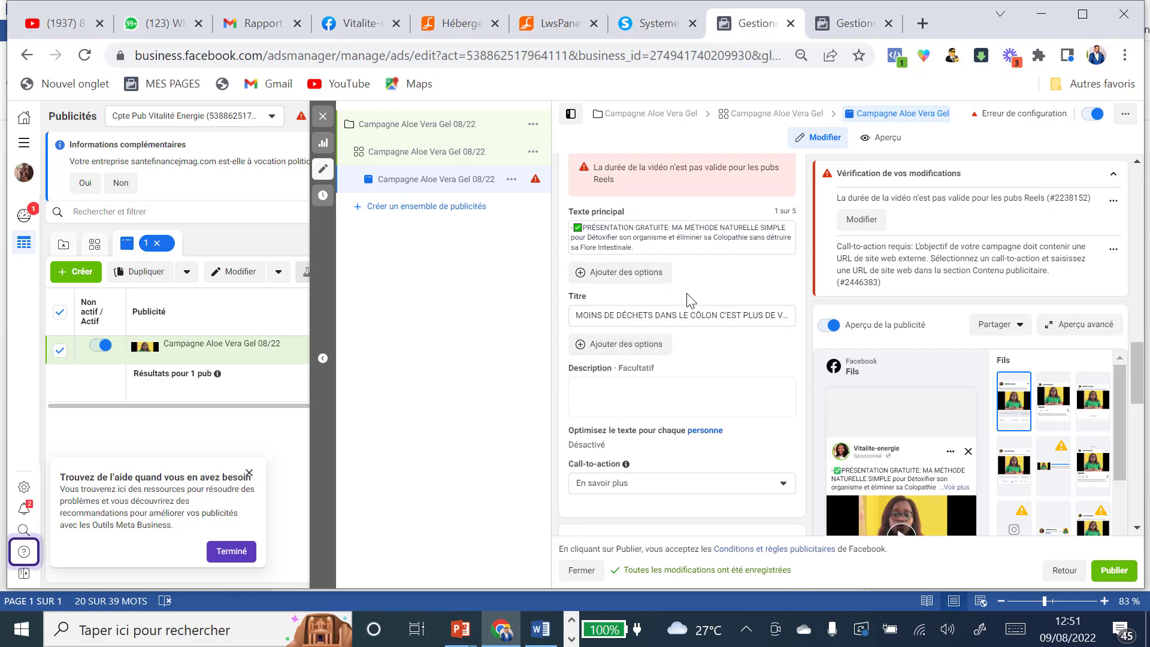
pyautogui.scroll(3, 691, 299)
pyautogui.scroll(-2, 807, 447)
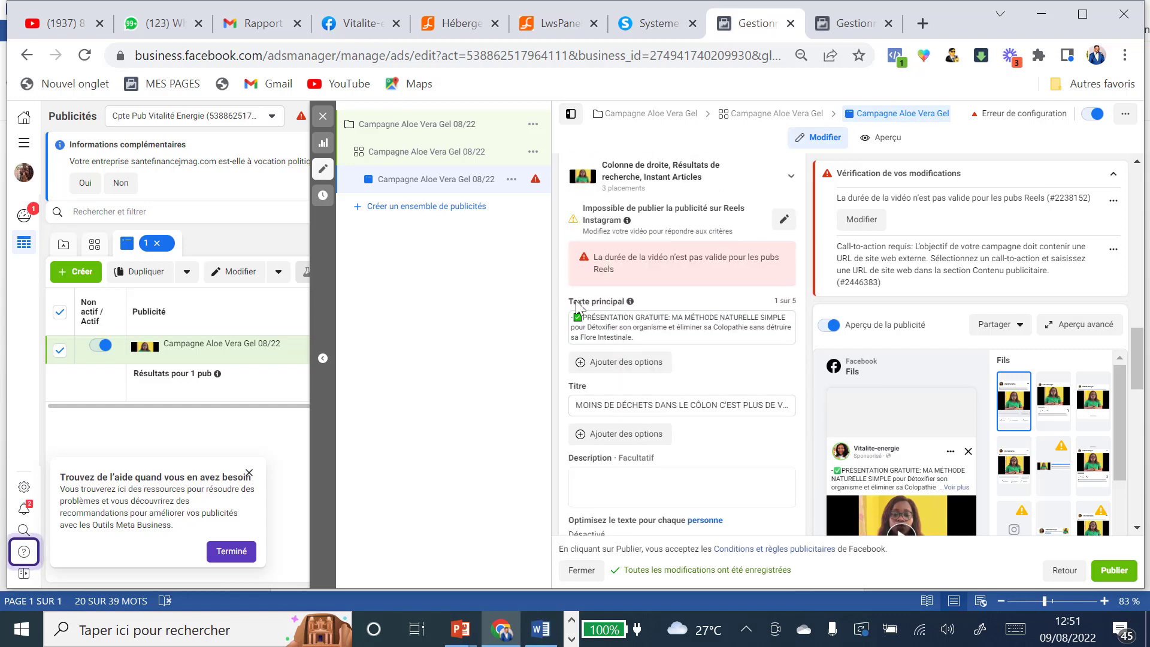
pyautogui.scroll(-2, 701, 325)
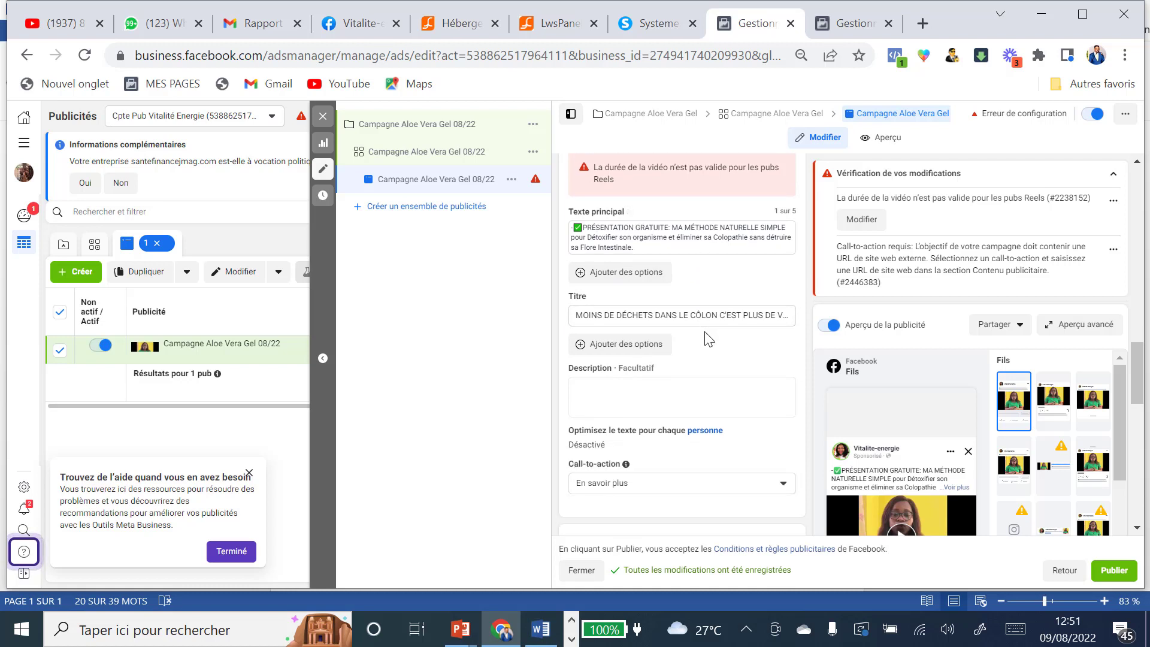
pyautogui.scroll(-2, 700, 329)
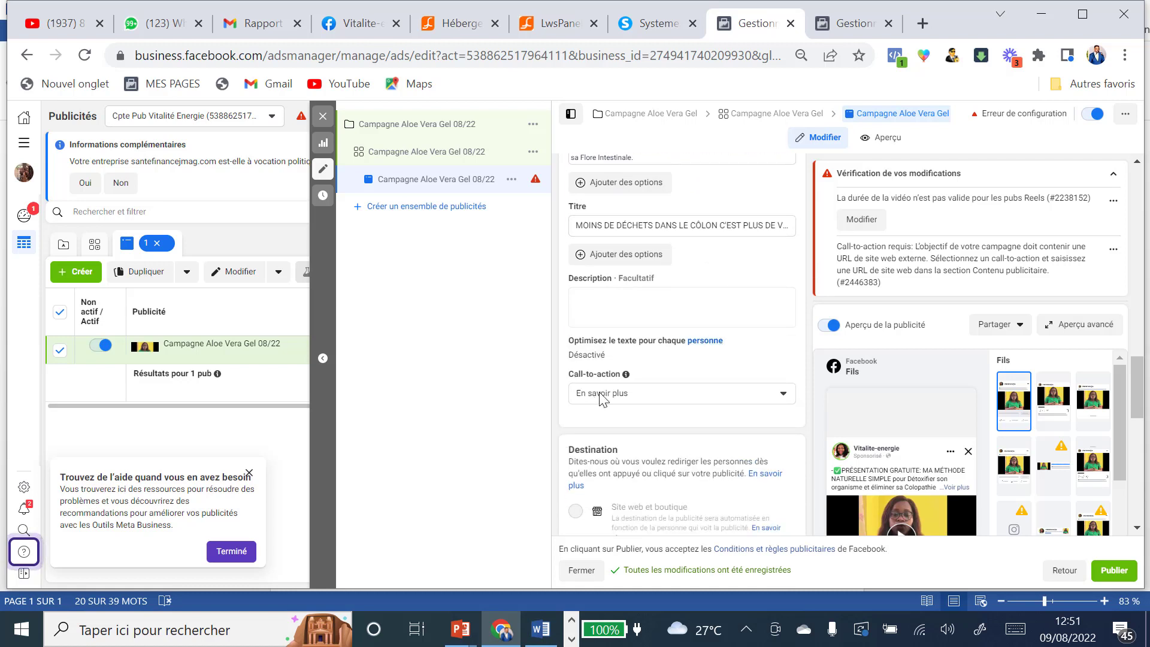
pyautogui.scroll(-2, 741, 400)
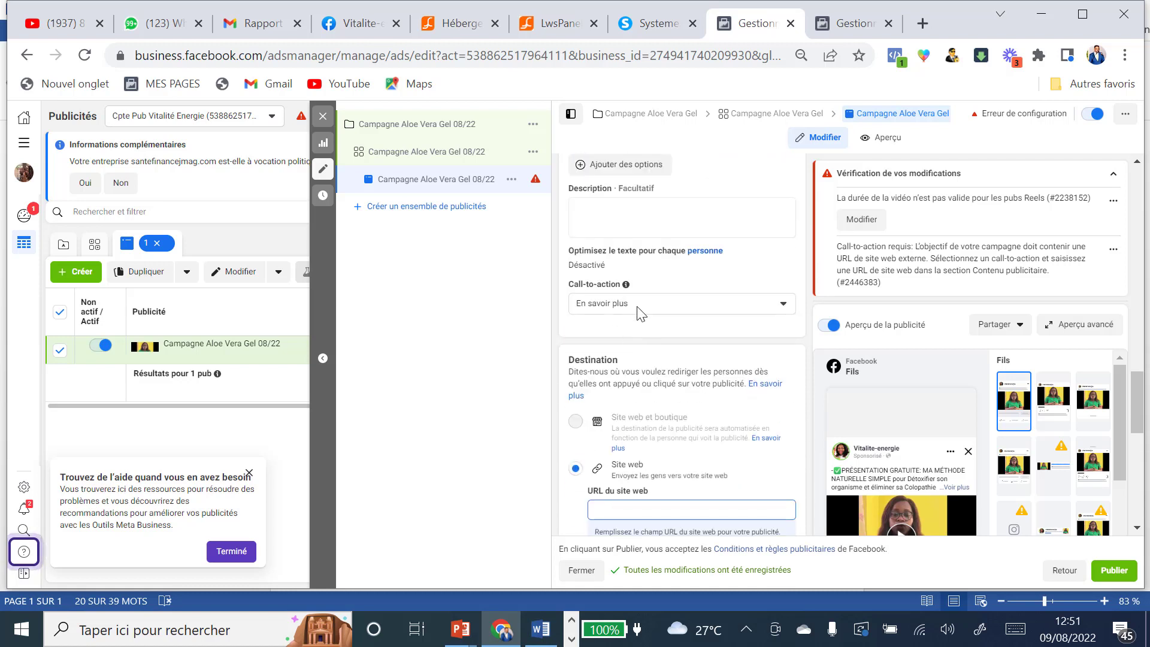
pyautogui.click(785, 306)
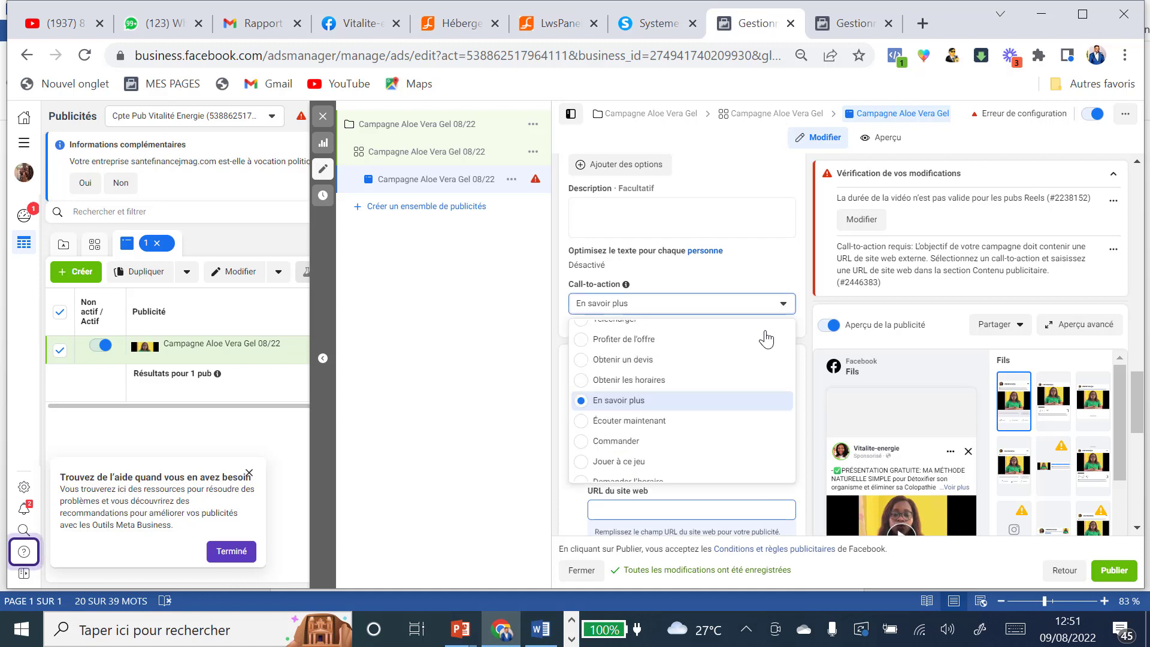
pyautogui.scroll(1, 729, 360)
pyautogui.scroll(2, 730, 360)
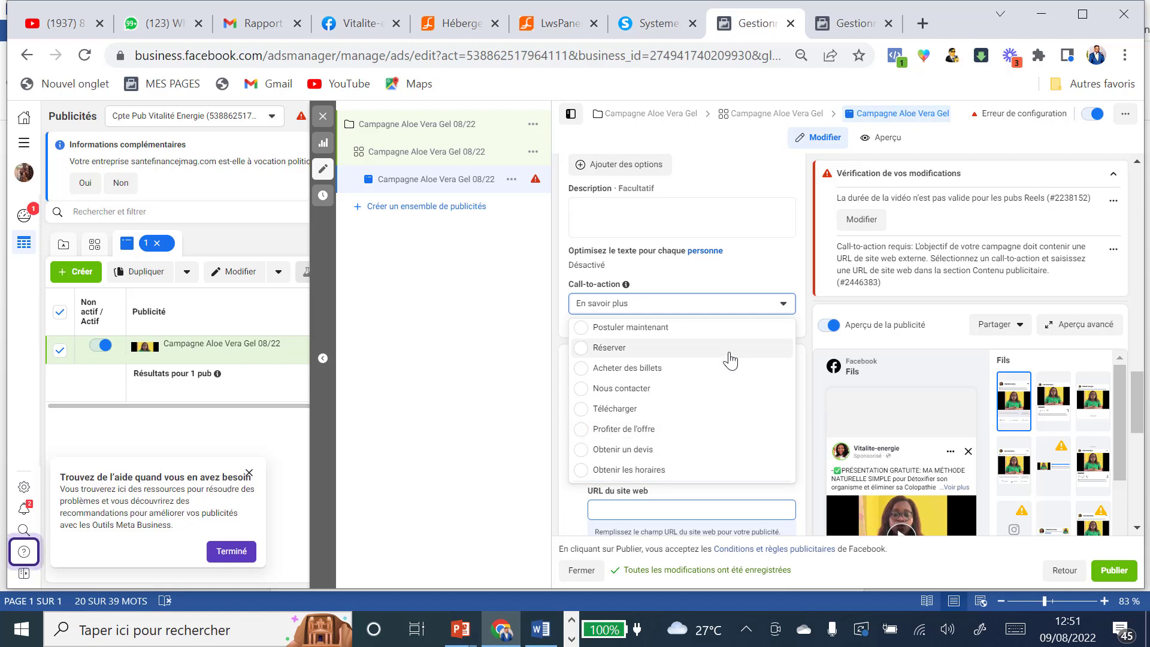
pyautogui.scroll(1, 730, 361)
pyautogui.scroll(-5, 730, 360)
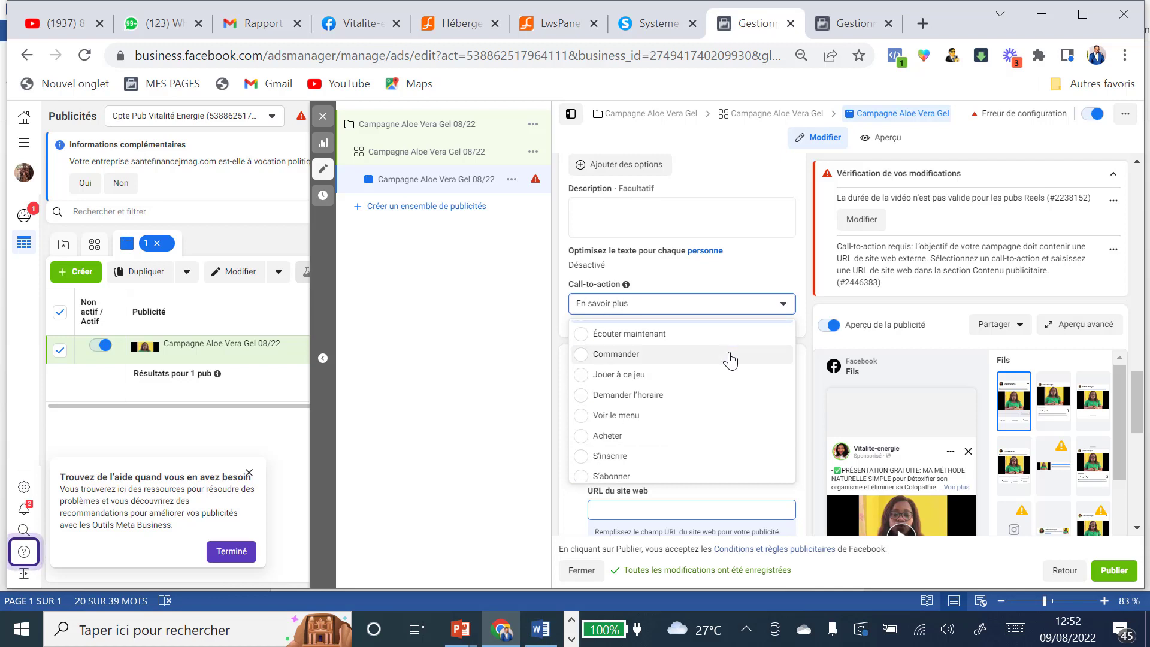
pyautogui.click(754, 300)
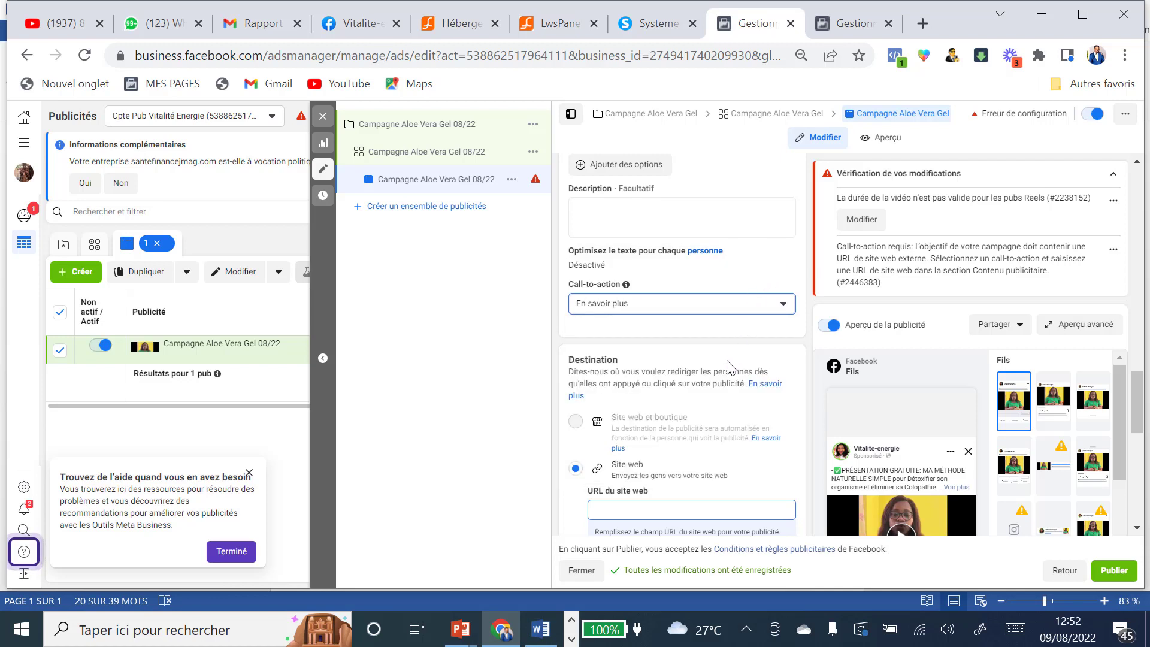
pyautogui.scroll(-2, 730, 365)
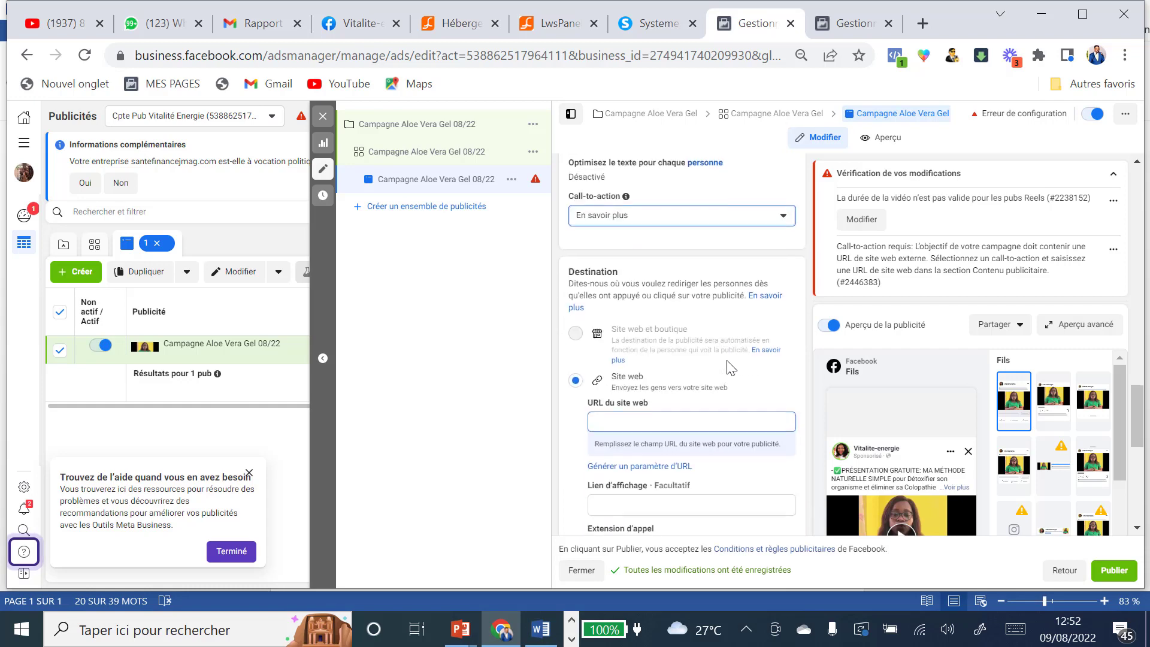
# Step: Copy the capture page link from systeme.io and paste it as the ad's website URL
pyautogui.click(645, 420)
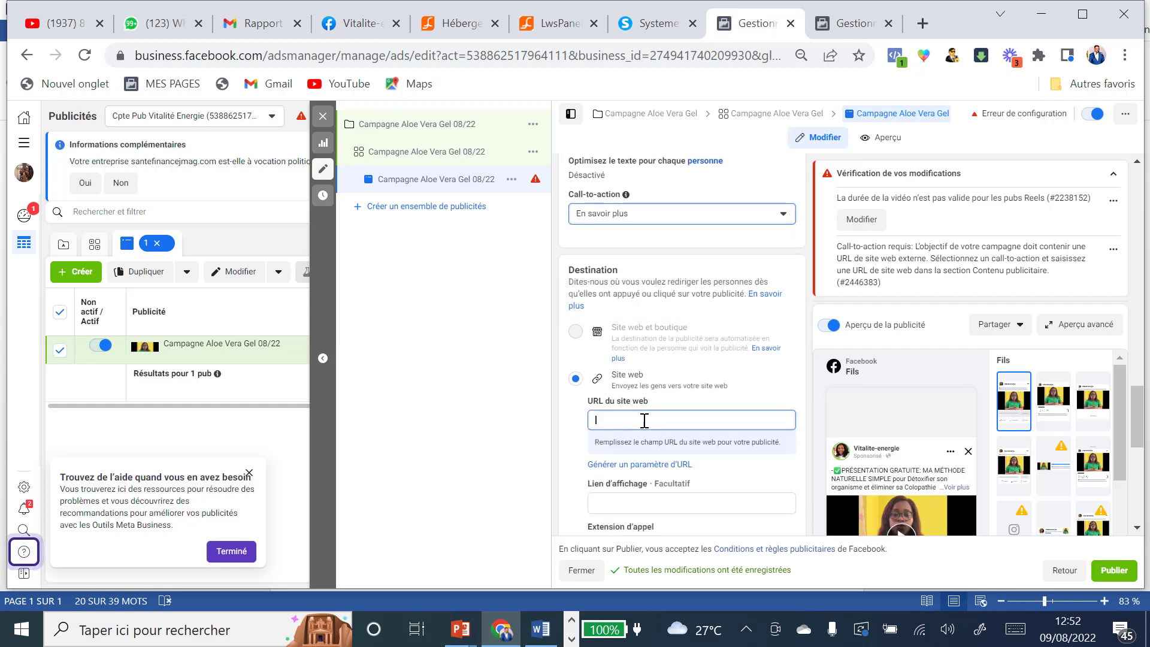
pyautogui.click(652, 18)
pyautogui.click(179, 254)
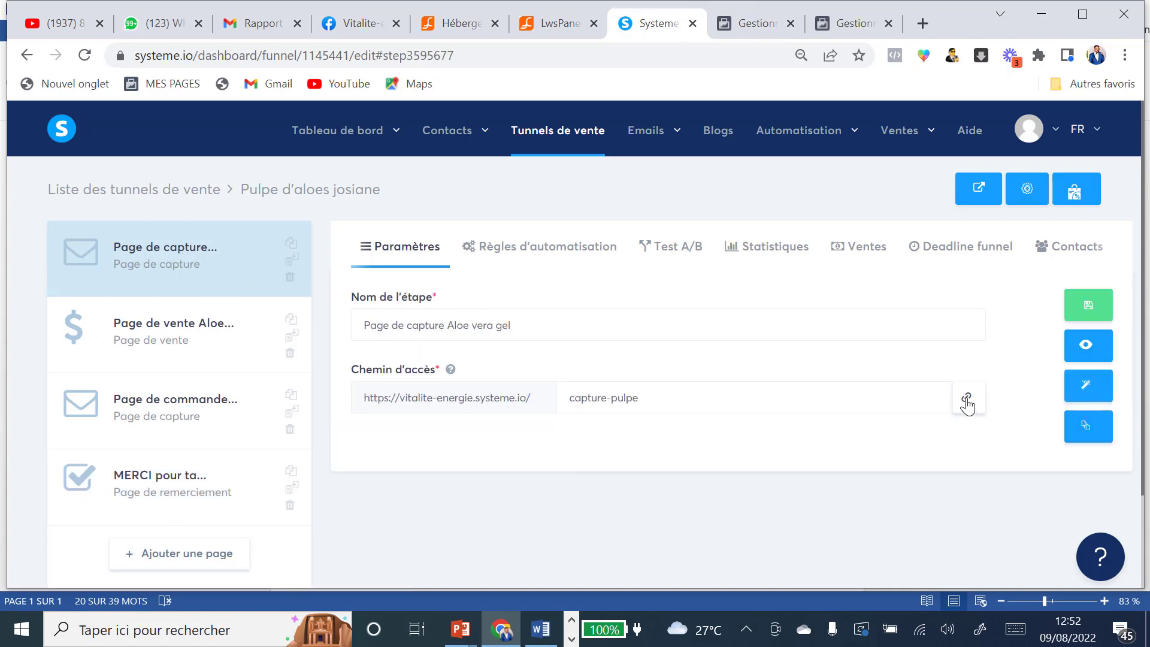
pyautogui.click(966, 400)
pyautogui.click(744, 28)
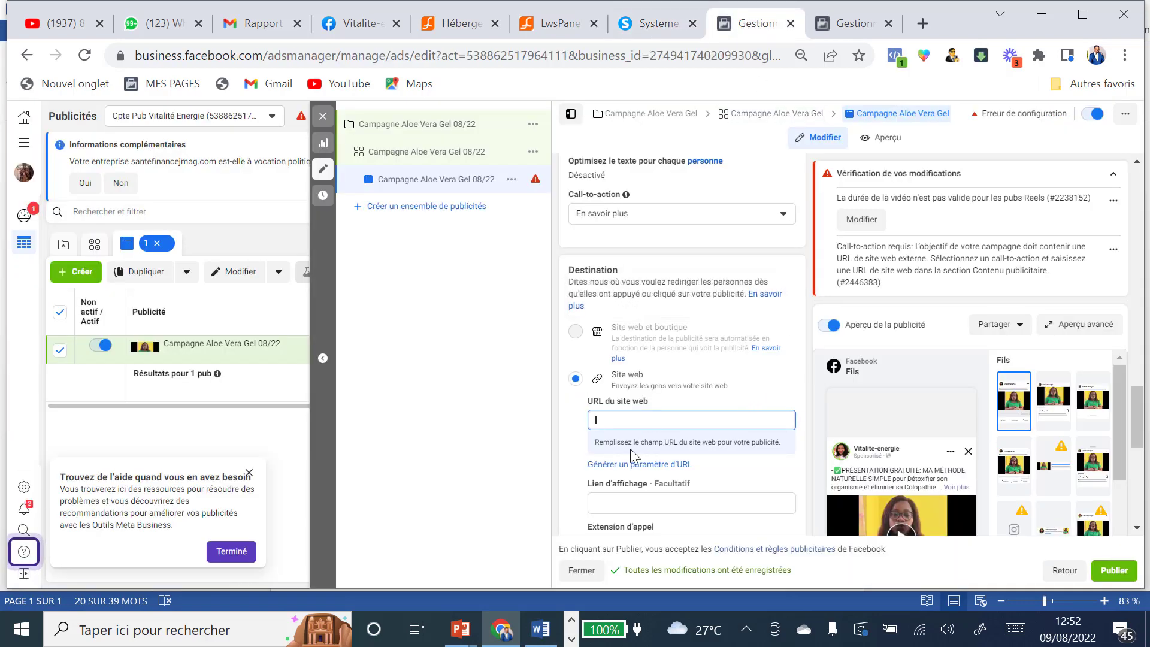
pyautogui.hotkey('ctrl', 'v')
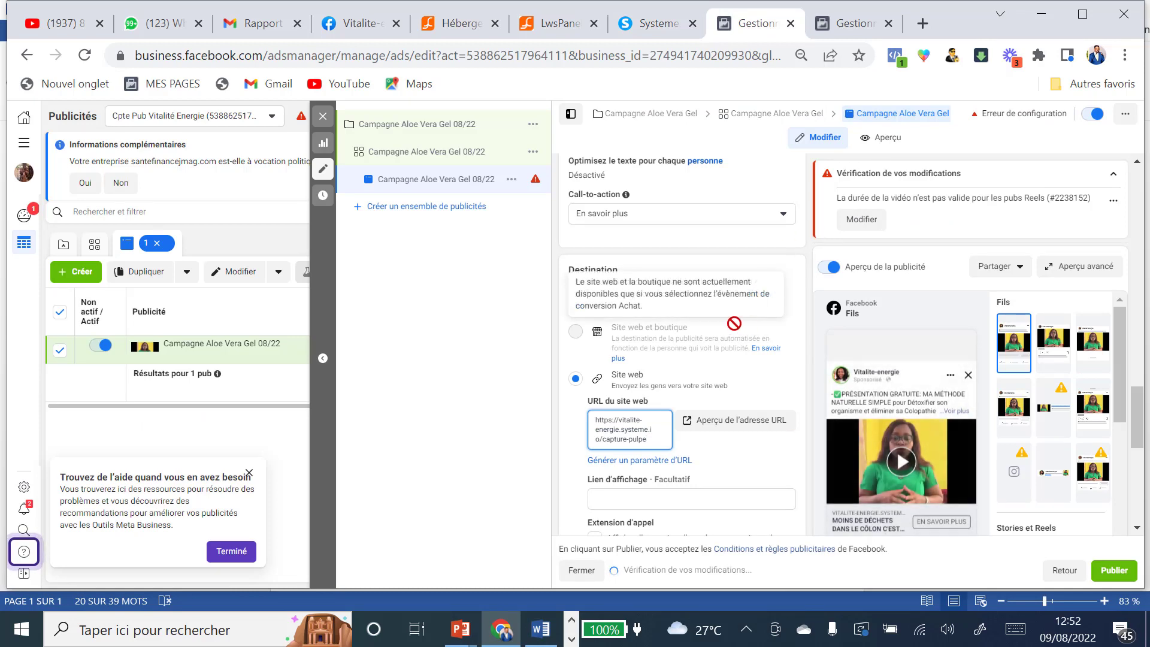
pyautogui.scroll(-2, 789, 385)
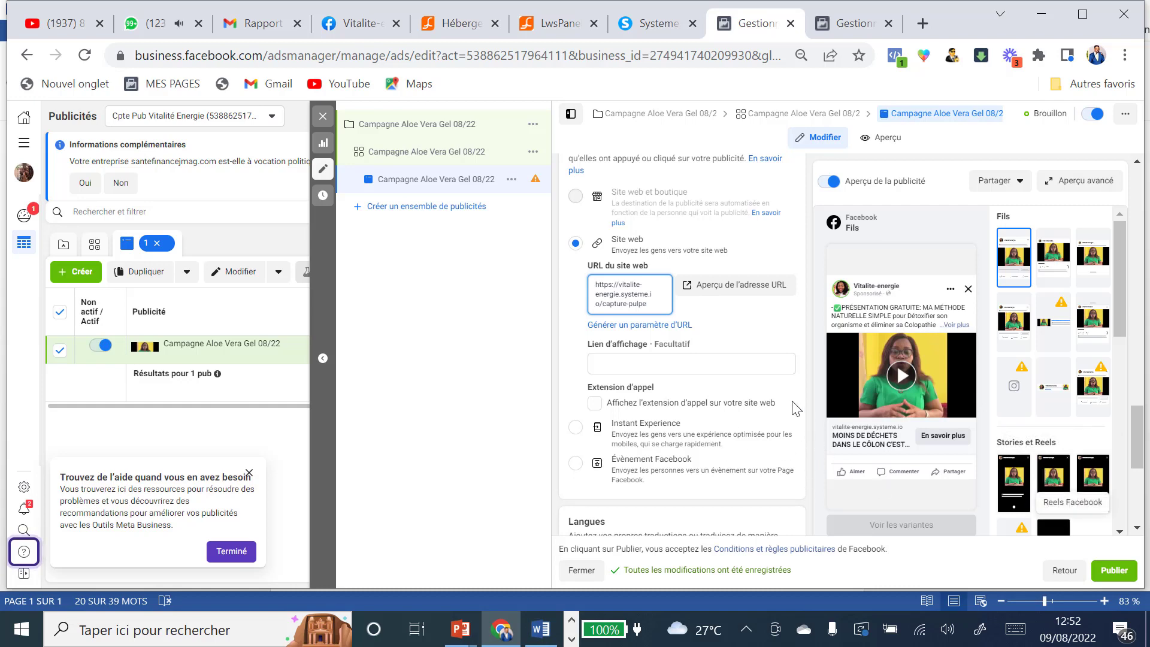
pyautogui.scroll(-2, 758, 327)
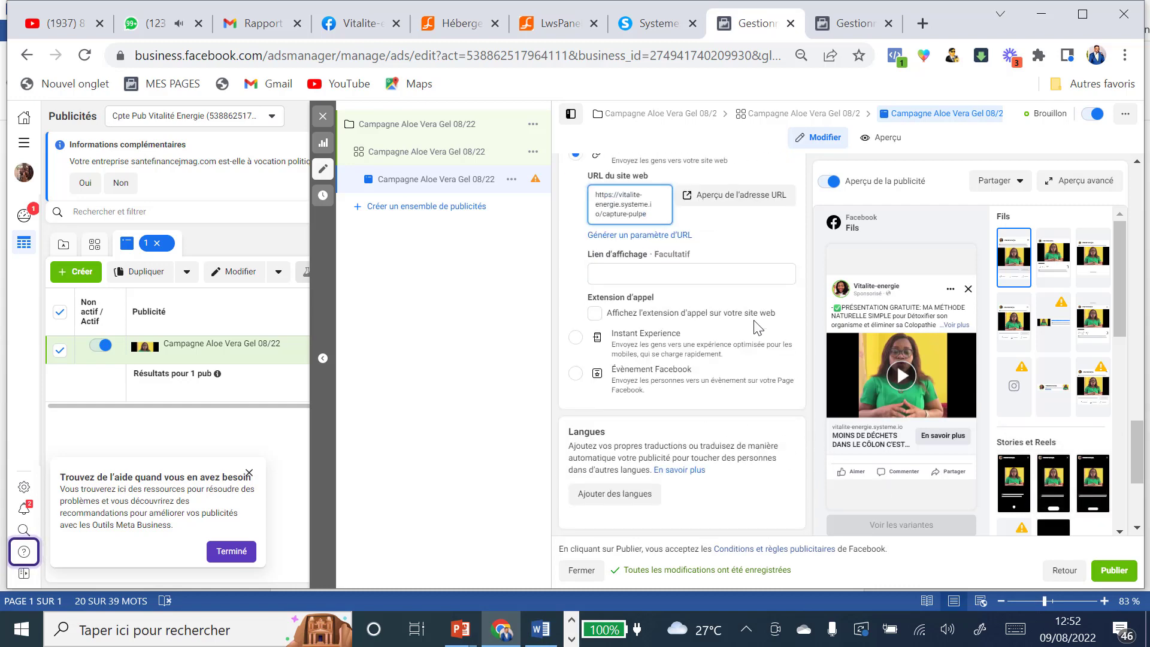
pyautogui.scroll(-2, 757, 327)
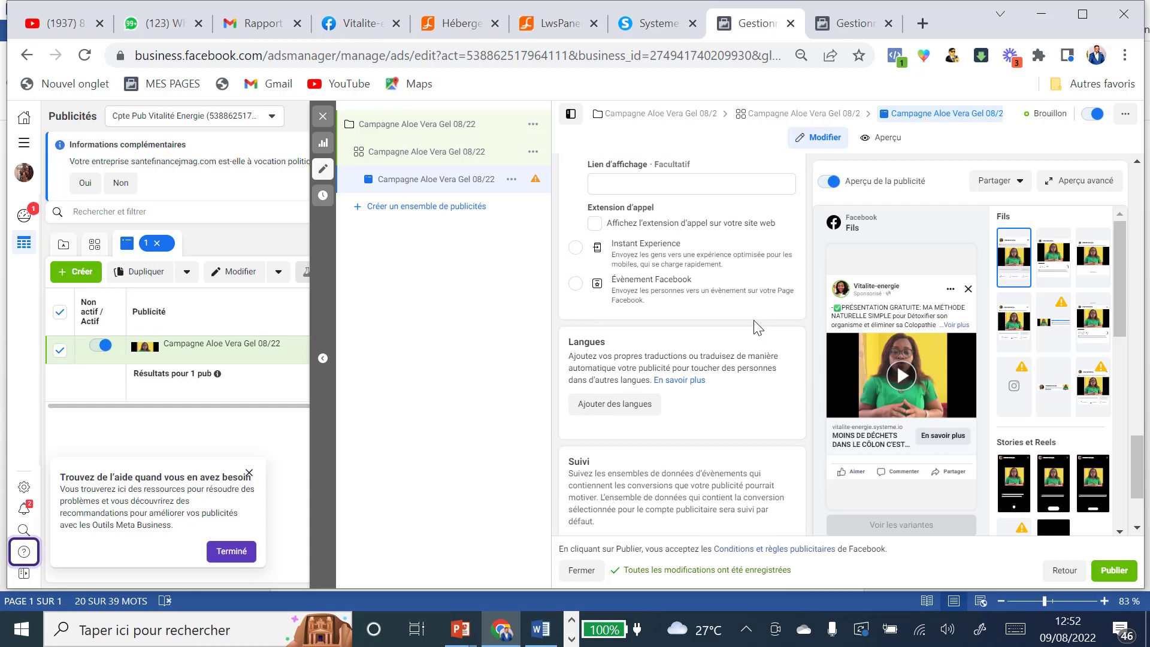
pyautogui.scroll(-2, 757, 328)
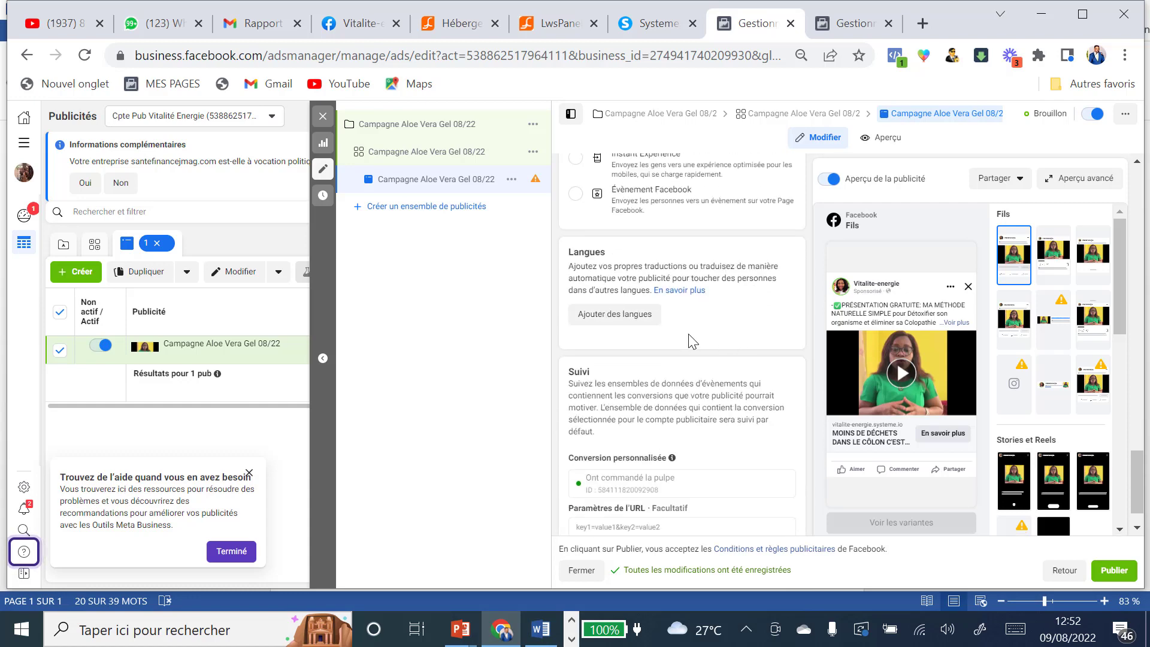
pyautogui.scroll(-1, 764, 329)
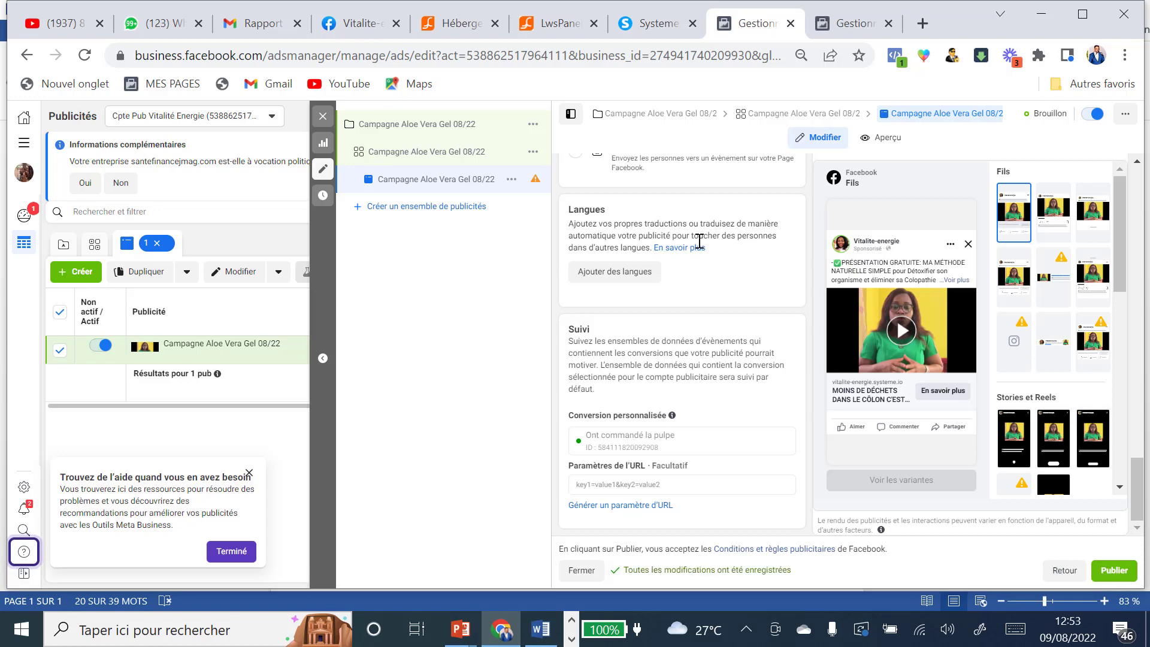
pyautogui.scroll(5, 699, 239)
pyautogui.scroll(-2, 695, 249)
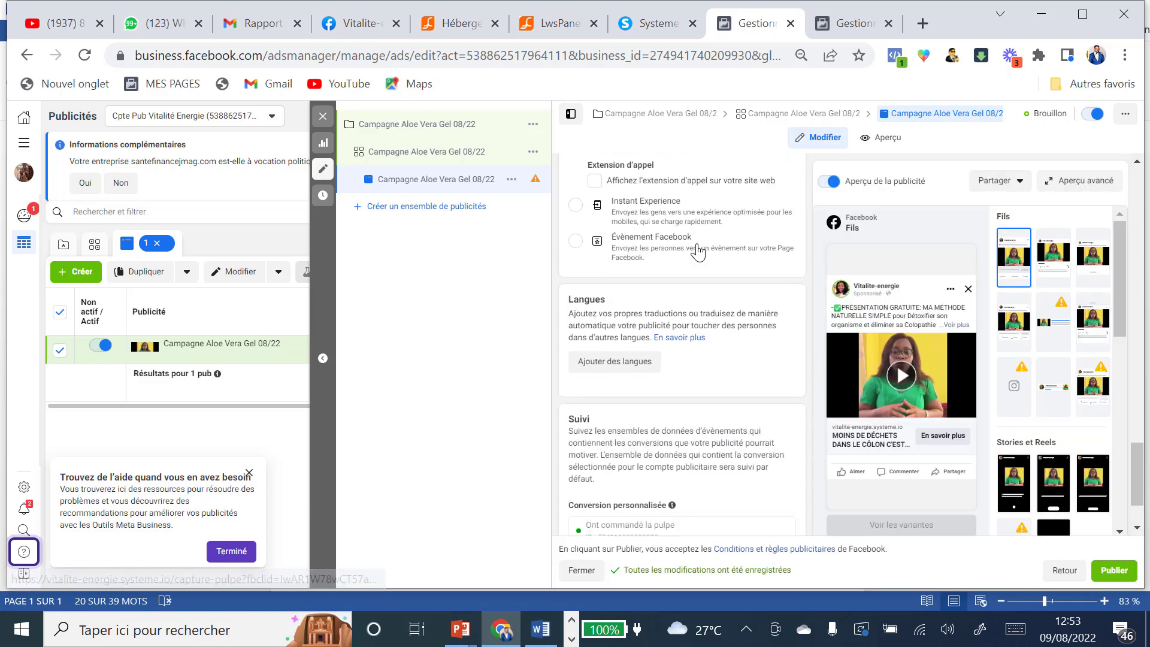
pyautogui.scroll(-3, 694, 257)
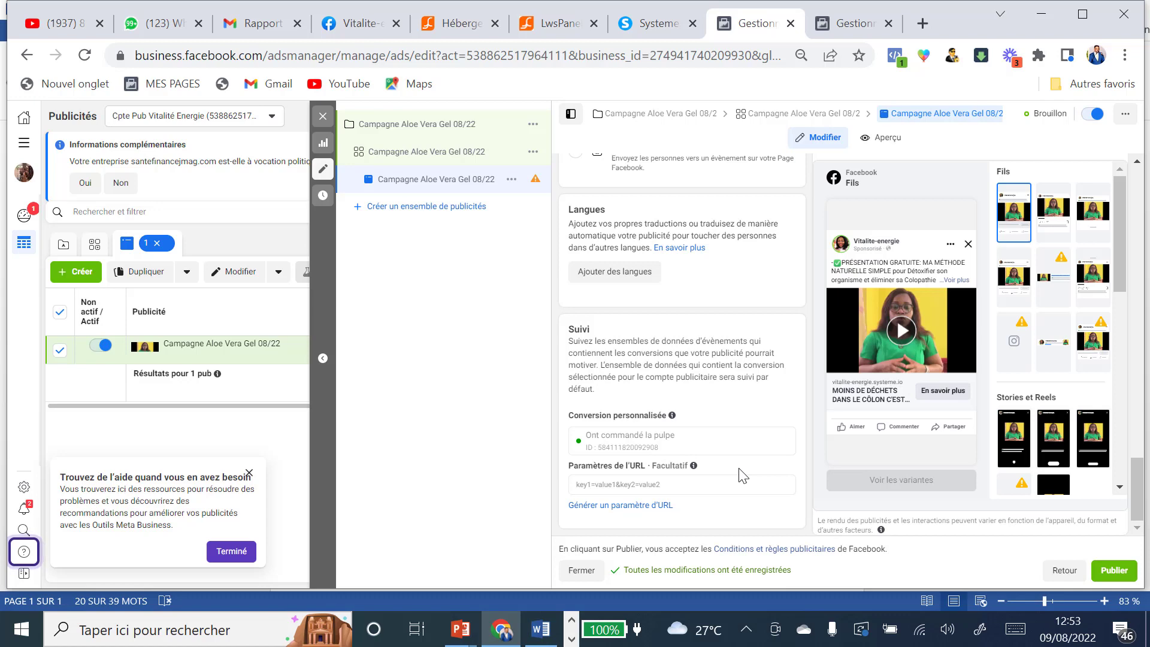
pyautogui.scroll(2, 743, 475)
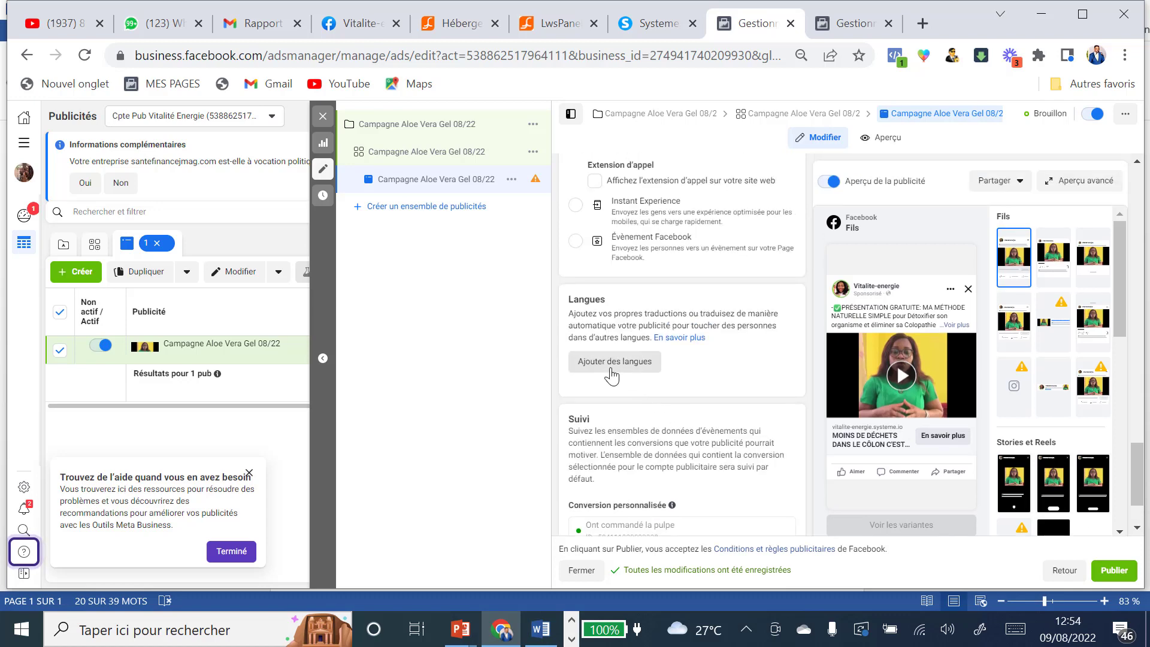
pyautogui.scroll(3, 677, 359)
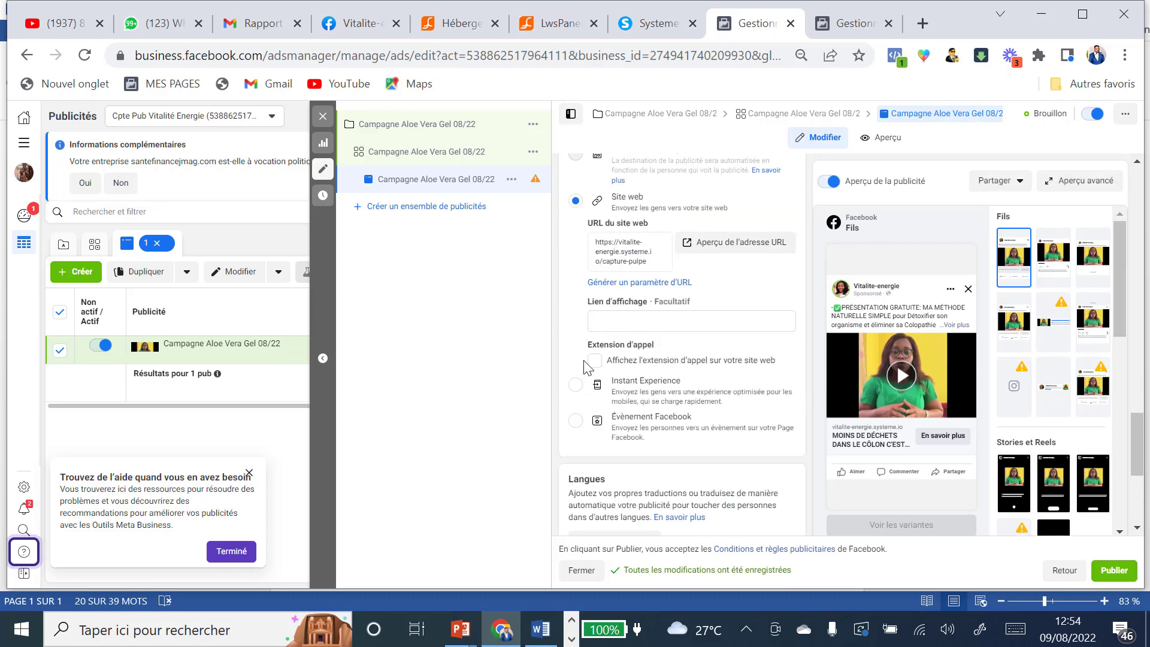
pyautogui.scroll(-5, 695, 357)
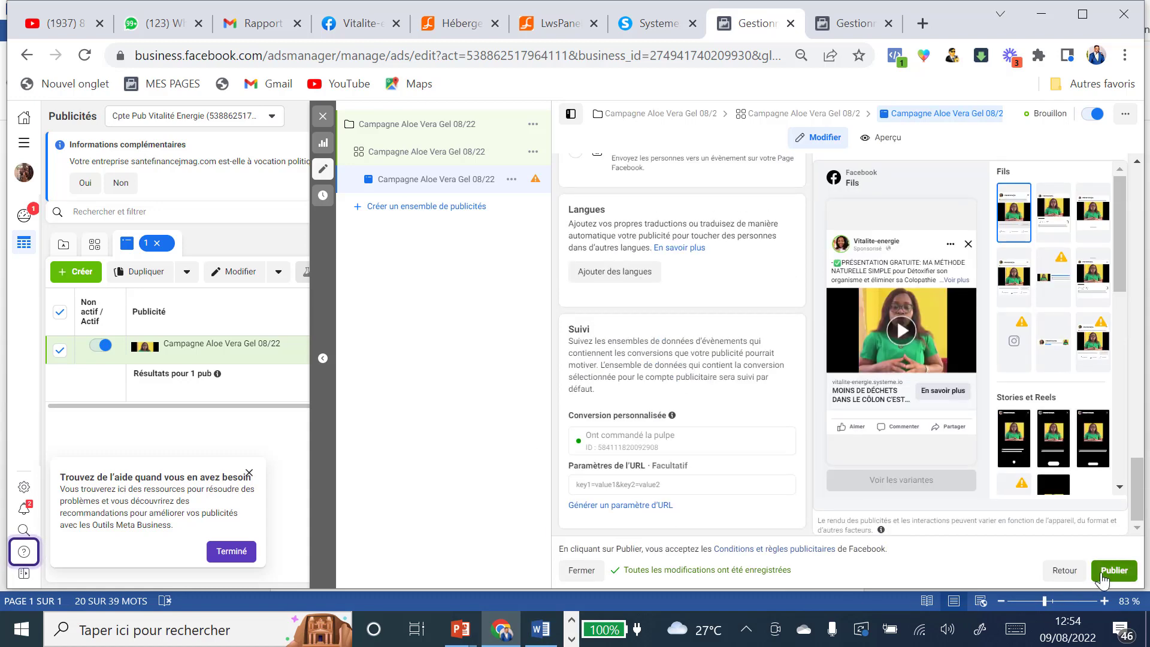
# Step: Publish the Campagne Aloe Vera Gel 08/22 ad and dismiss the confirmation notice and help tips
pyautogui.click(1115, 573)
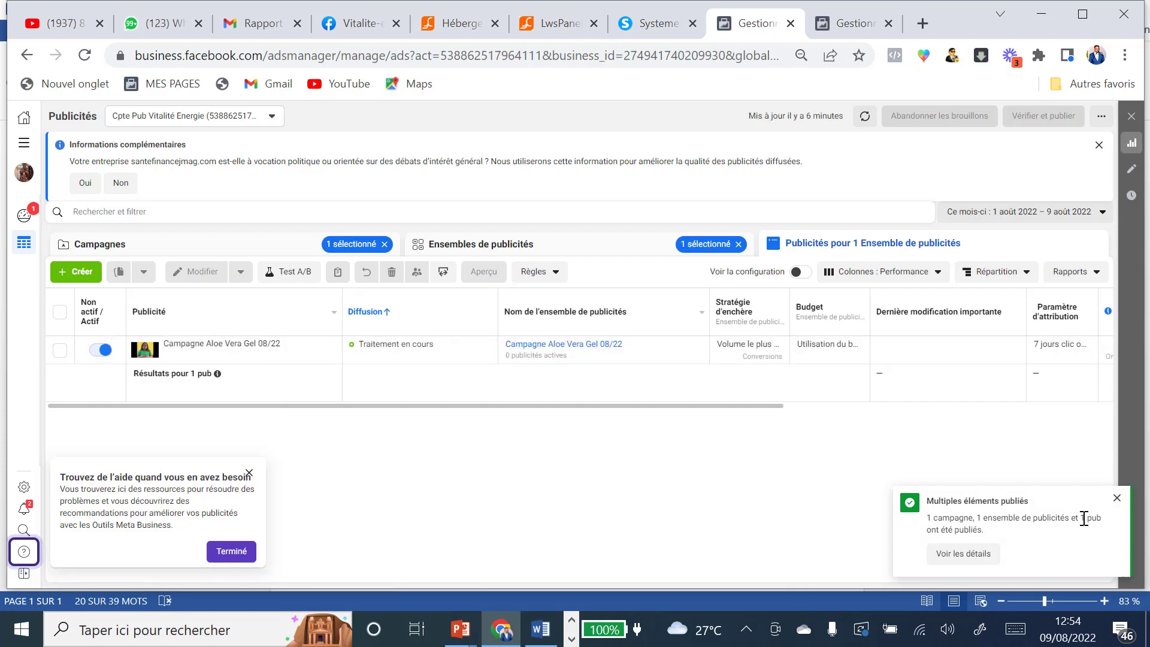
pyautogui.click(1116, 499)
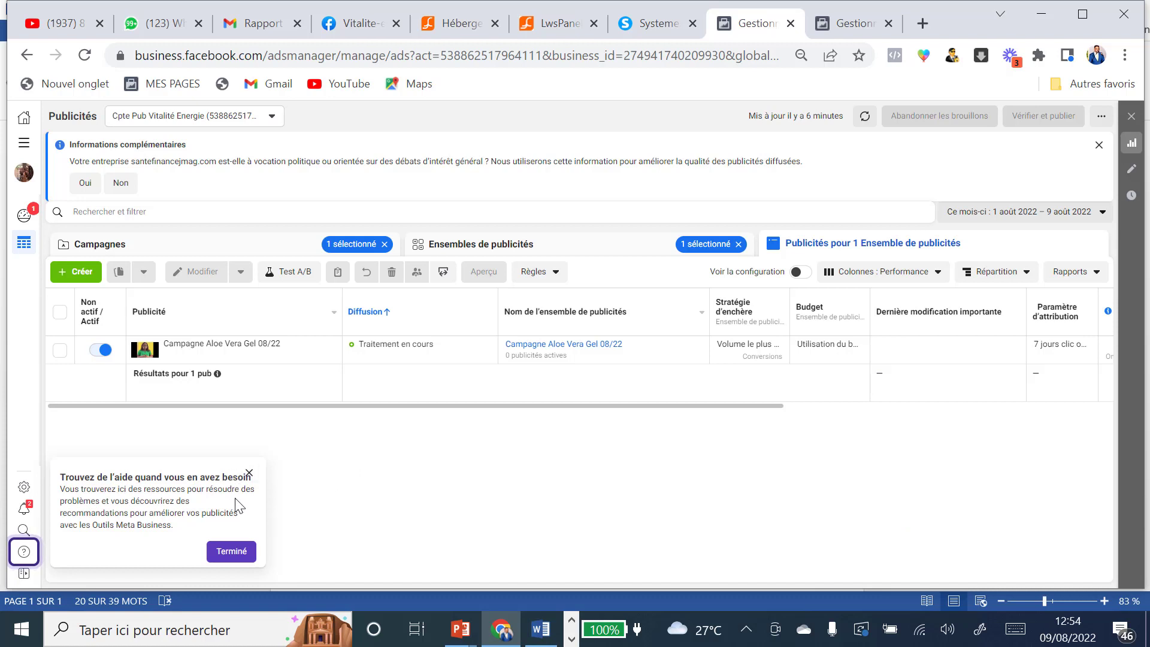
pyautogui.click(232, 550)
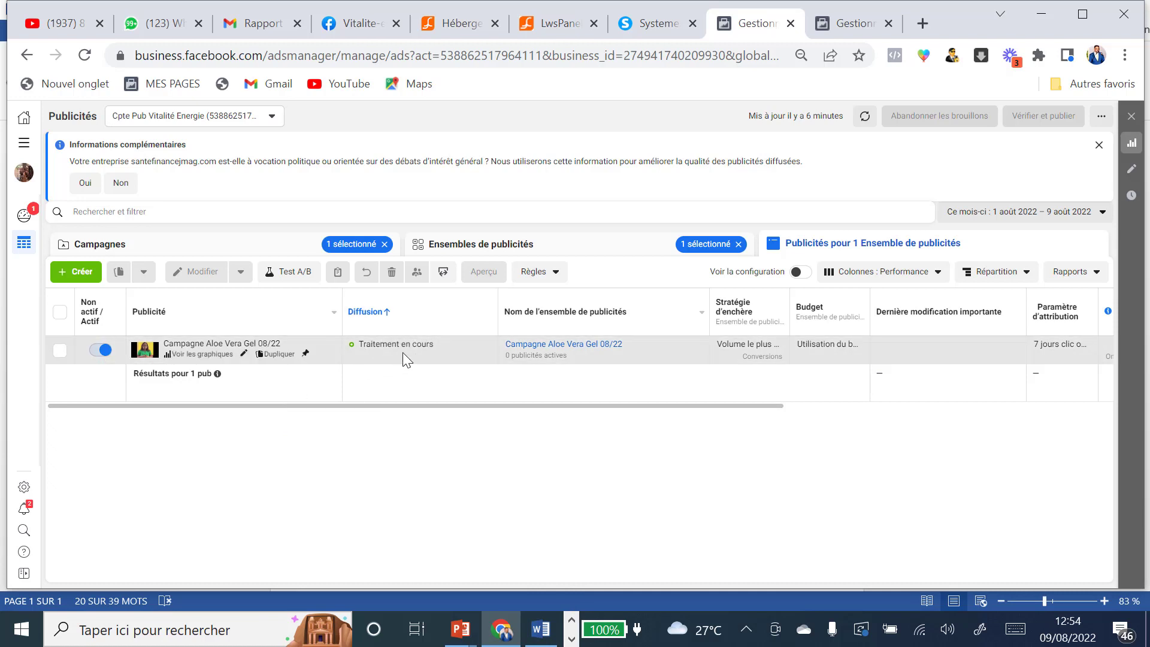
pyautogui.moveTo(367, 344)
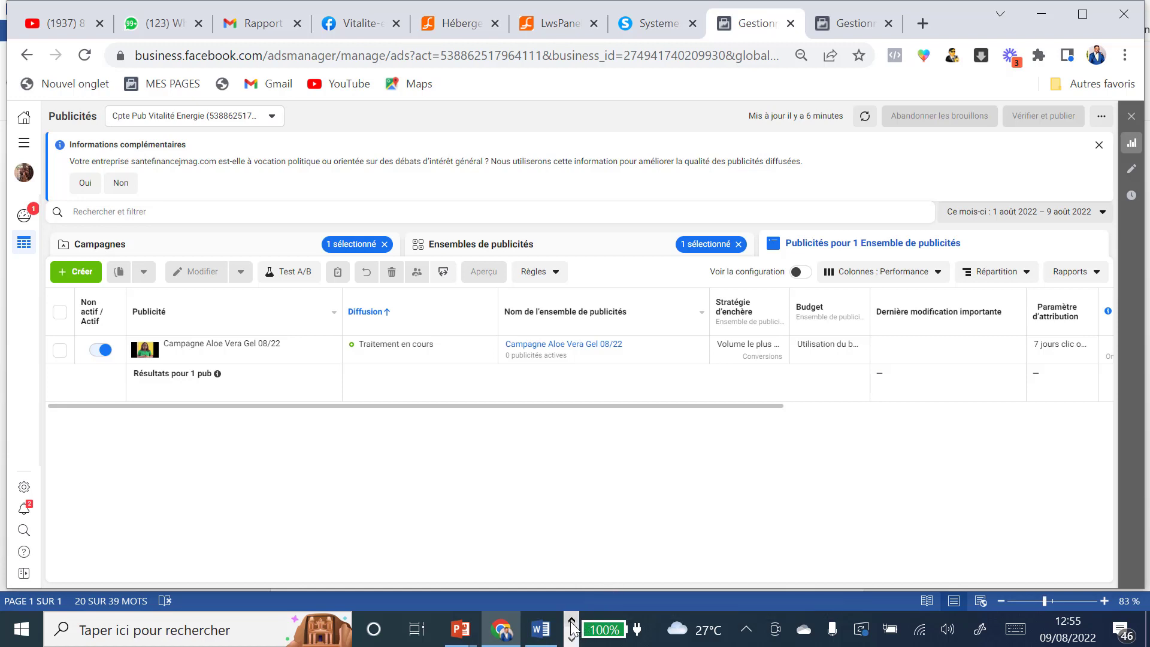
pyautogui.click(572, 640)
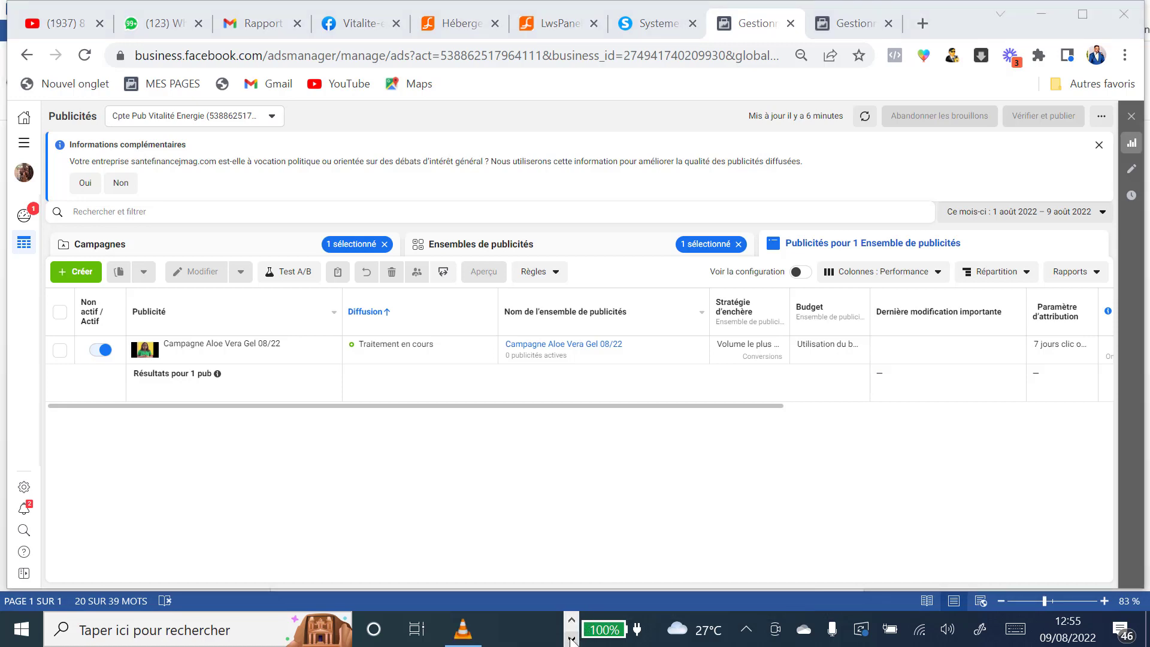